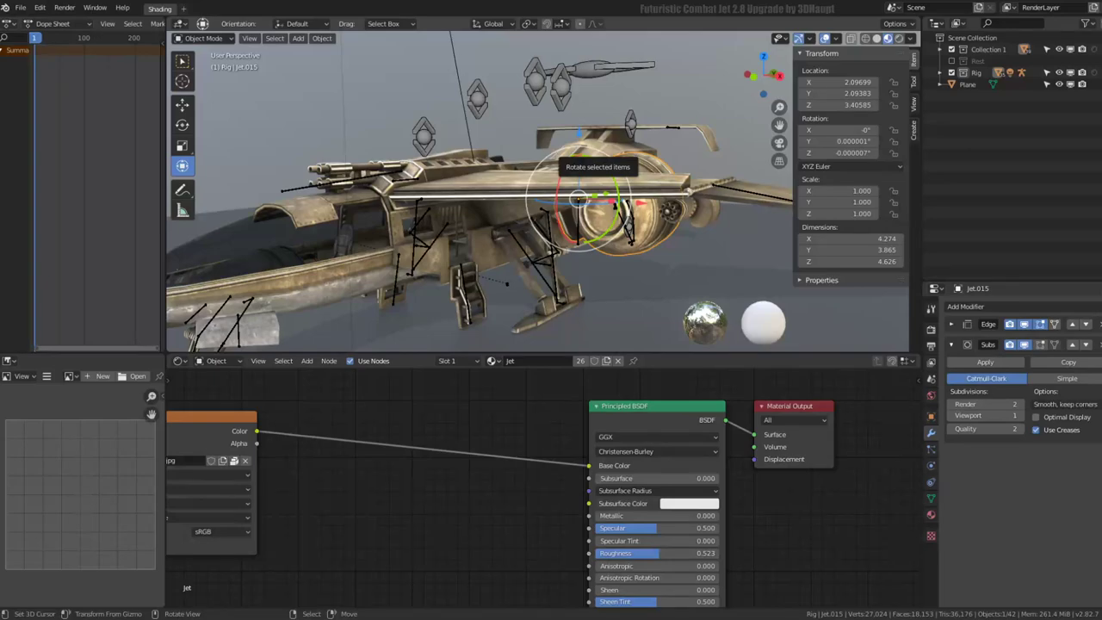
Zoom in on the engine and toggle the Subdivision modifier's viewport display off and back on
{"action": "mouse_move", "coordinate": [579, 198]}
{"action": "middle_mouse_down"}
{"action": "mouse_move", "coordinate": [627, 111]}
{"action": "mouse_move", "coordinate": [479, 175]}
{"action": "mouse_move", "coordinate": [687, 175]}
{"action": "mouse_move", "coordinate": [637, 179]}
{"action": "middle_mouse_up"}
{"action": "scroll", "coordinate": [592, 156], "scroll_direction": "up", "scroll_amount": 3}
{"action": "scroll", "coordinate": [592, 155], "scroll_direction": "down", "scroll_amount": 4}
{"action": "scroll", "coordinate": [479, 175], "scroll_direction": "up", "scroll_amount": 2}
{"action": "scroll", "coordinate": [479, 175], "scroll_direction": "up", "scroll_amount": 2}
{"action": "scroll", "coordinate": [479, 175], "scroll_direction": "up", "scroll_amount": 2}
{"action": "scroll", "coordinate": [637, 179], "scroll_direction": "up", "scroll_amount": 2}
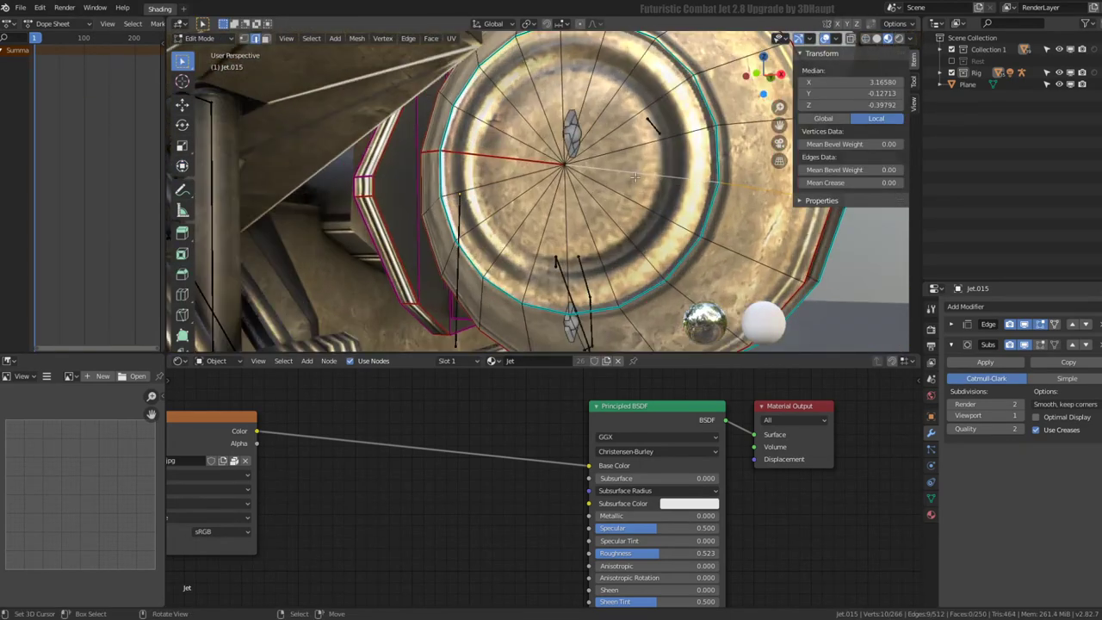
{"action": "left_click", "coordinate": [1040, 344]}
{"action": "left_click", "coordinate": [1027, 344]}
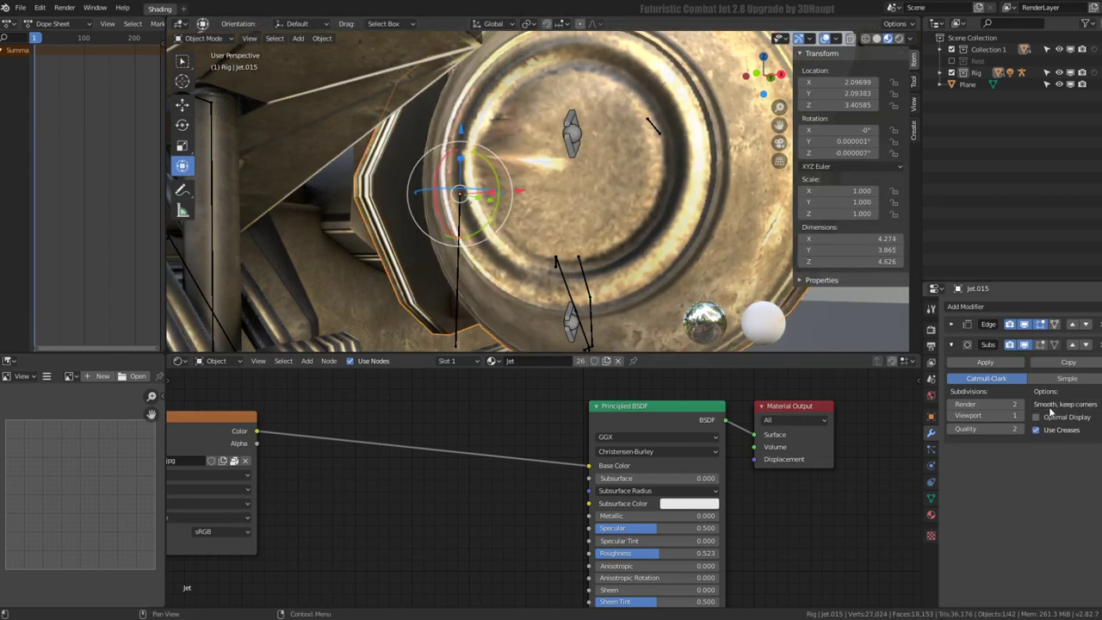
Try Sharp boundary smoothing, restore Smooth, keep corners, and enable optimal display
{"action": "left_click", "coordinate": [1049, 417]}
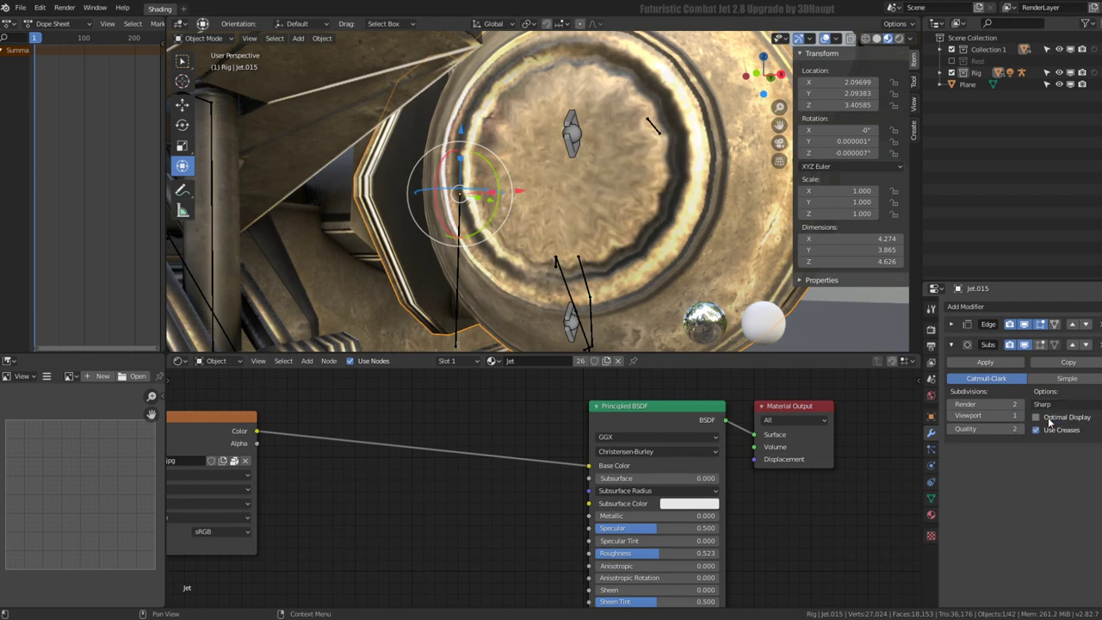
{"action": "left_click", "coordinate": [1061, 401]}
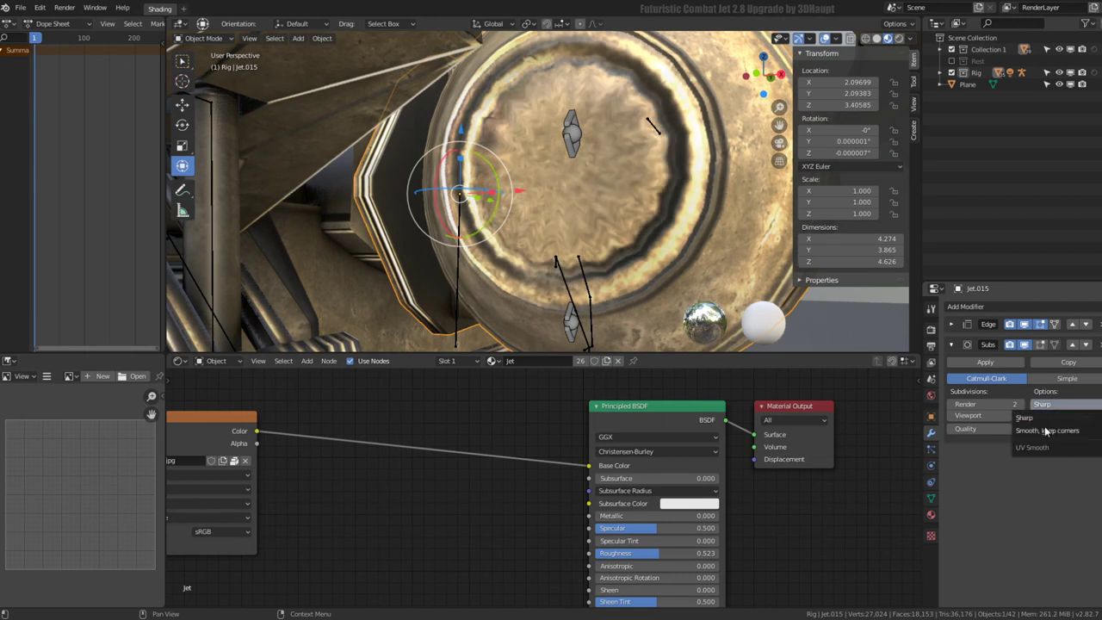
{"action": "left_click", "coordinate": [1046, 431]}
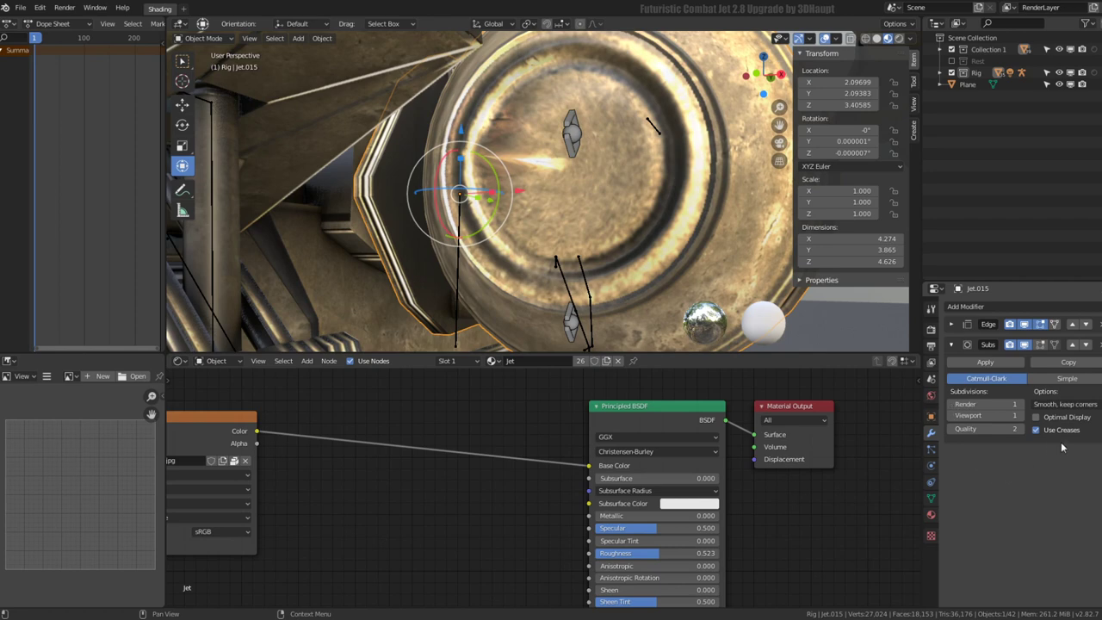
{"action": "left_click", "coordinate": [1039, 418]}
Try reordering the engine's modifiers, finally leaving Edge Split above Subdivision
{"action": "key", "text": "Tab"}
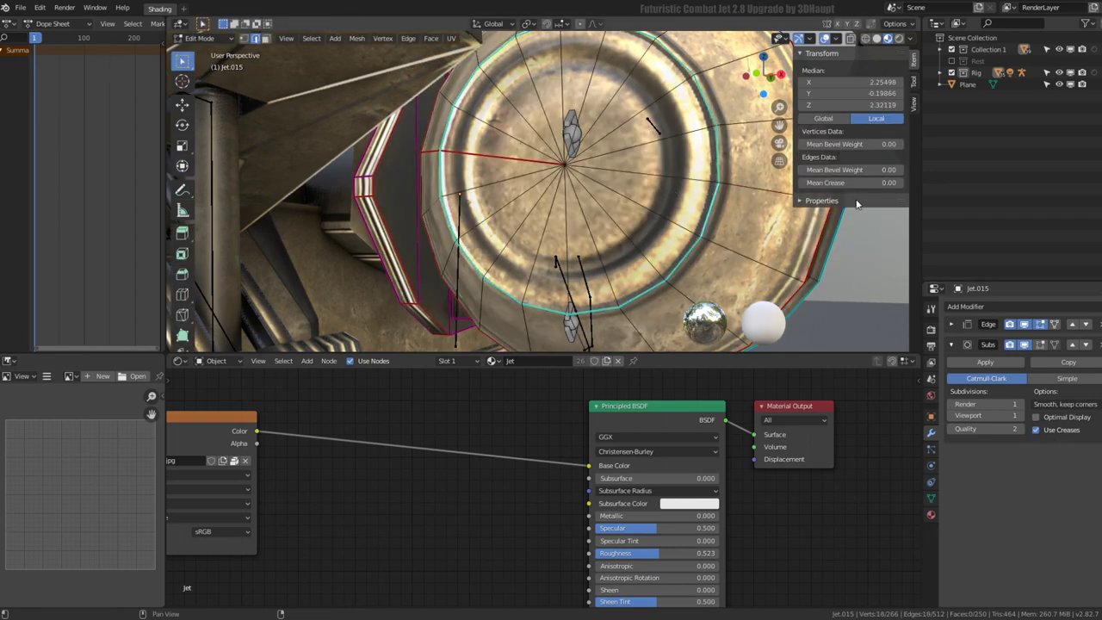
{"action": "key", "text": "Tab"}
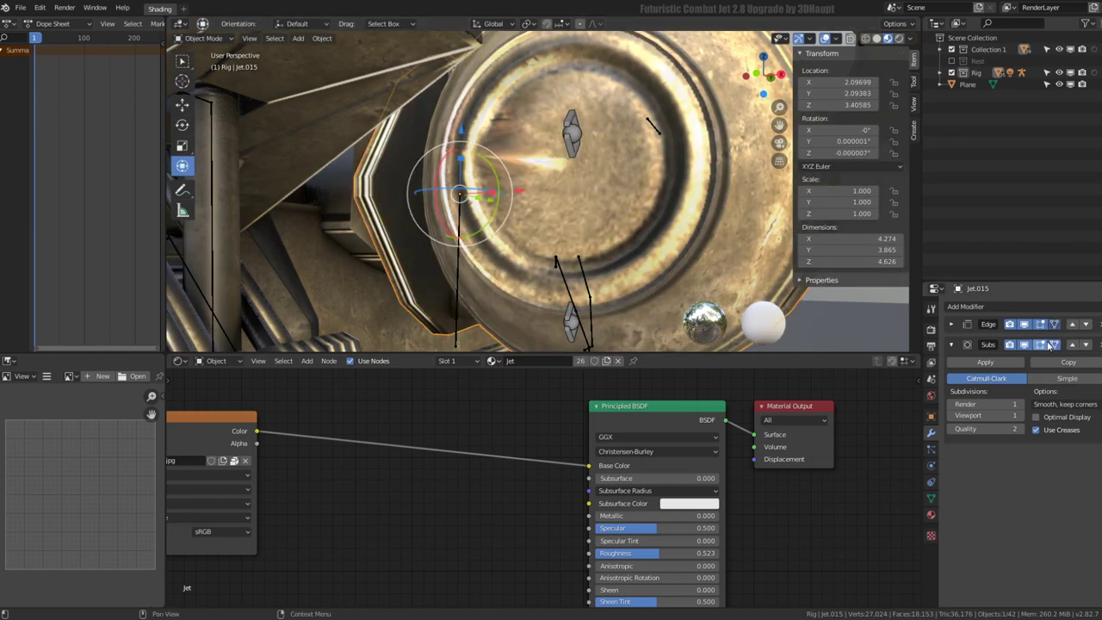
{"action": "left_click", "coordinate": [1073, 344]}
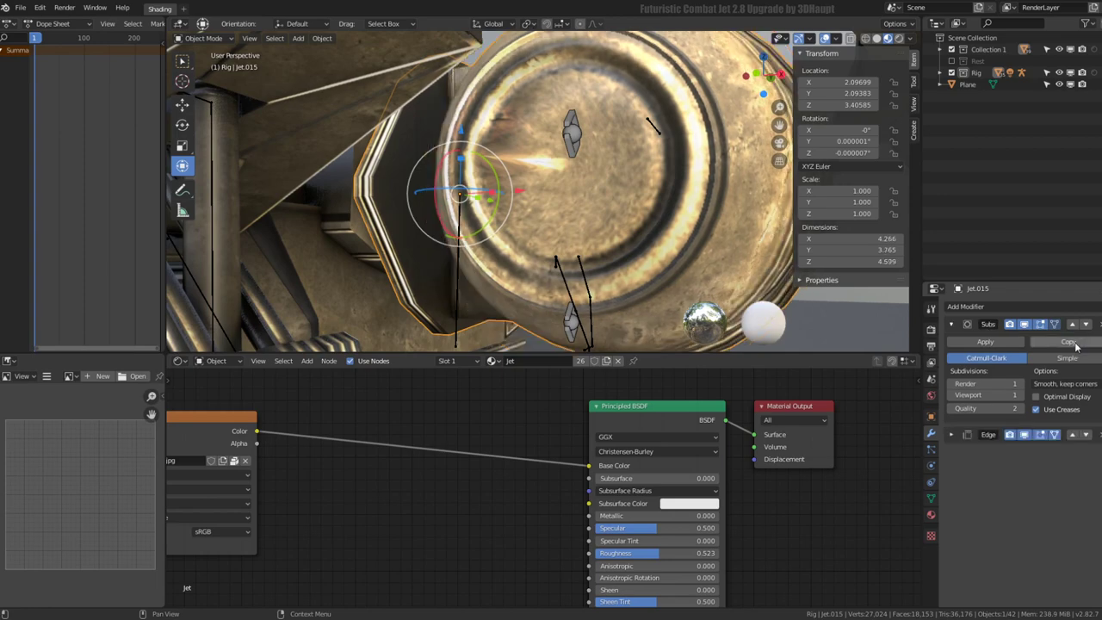
{"action": "mouse_move", "coordinate": [603, 155]}
{"action": "middle_mouse_down"}
{"action": "mouse_move", "coordinate": [505, 92]}
{"action": "mouse_move", "coordinate": [551, 38]}
{"action": "middle_mouse_up"}
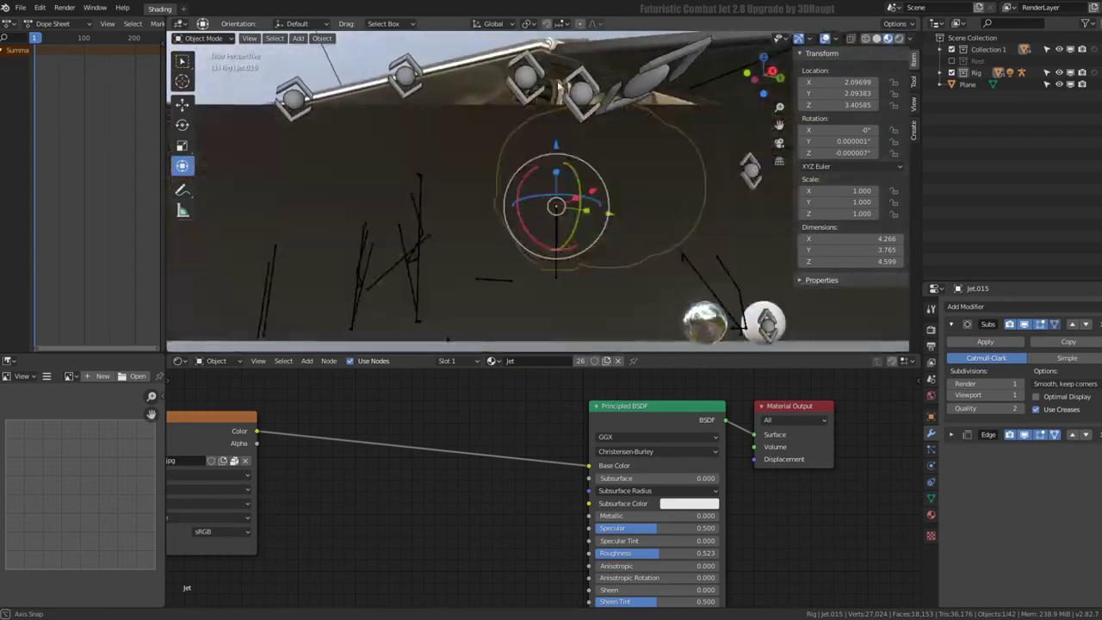
{"action": "left_click", "coordinate": [1072, 434]}
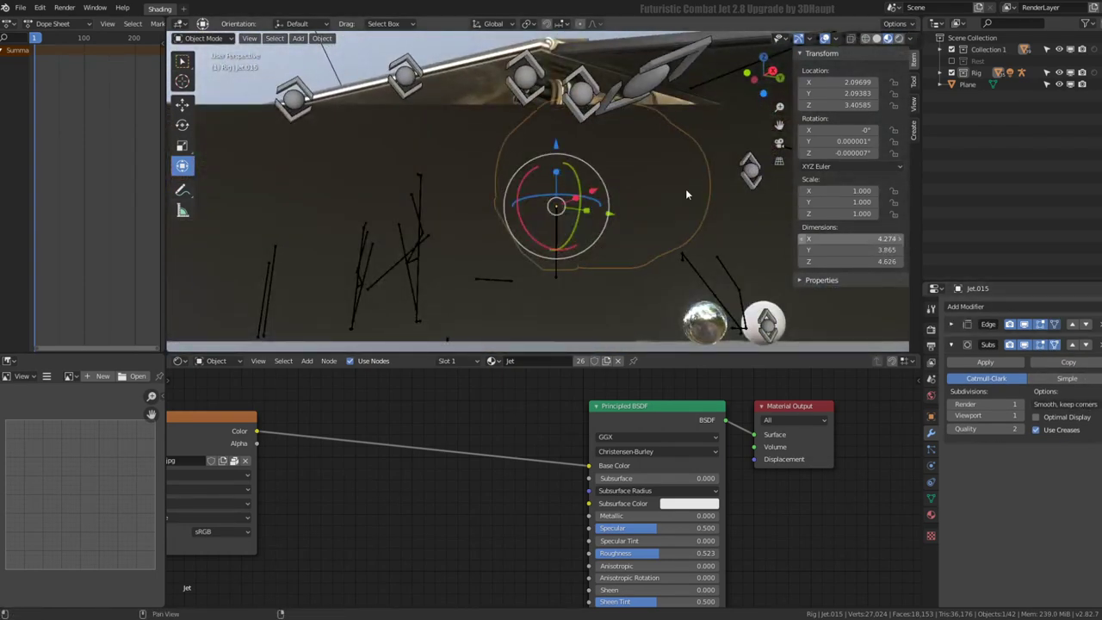
{"action": "middle_click_drag", "start_coordinate": [686, 188], "coordinate": [654, 186]}
In Edit Mode, select all 18 spokes of the engine dome and subdivide them
{"action": "key", "text": "Tab"}
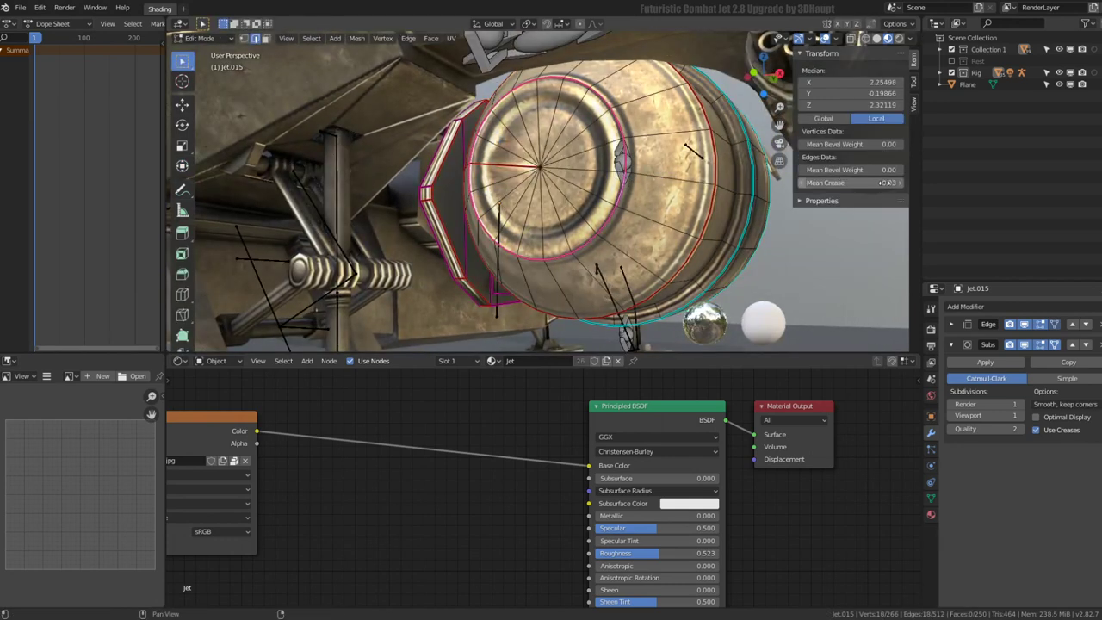
{"action": "middle_click_drag", "start_coordinate": [498, 166], "coordinate": [528, 155]}
{"action": "left_click", "coordinate": [510, 158]}
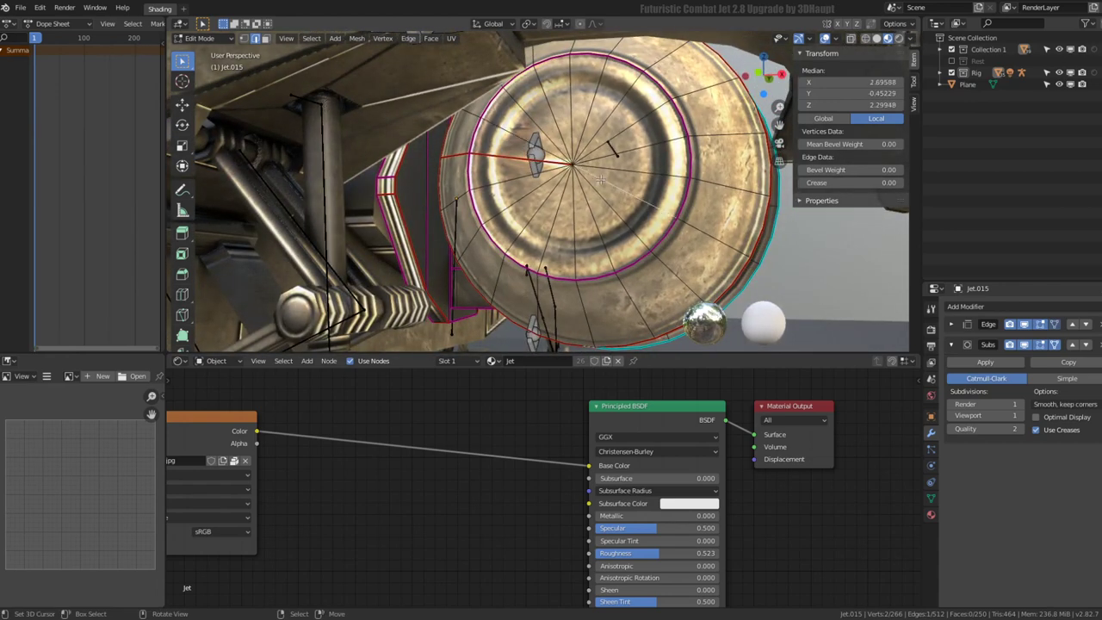
{"action": "left_click_drag", "start_coordinate": [555, 148], "coordinate": [586, 176]}
{"action": "key", "text": "q"}
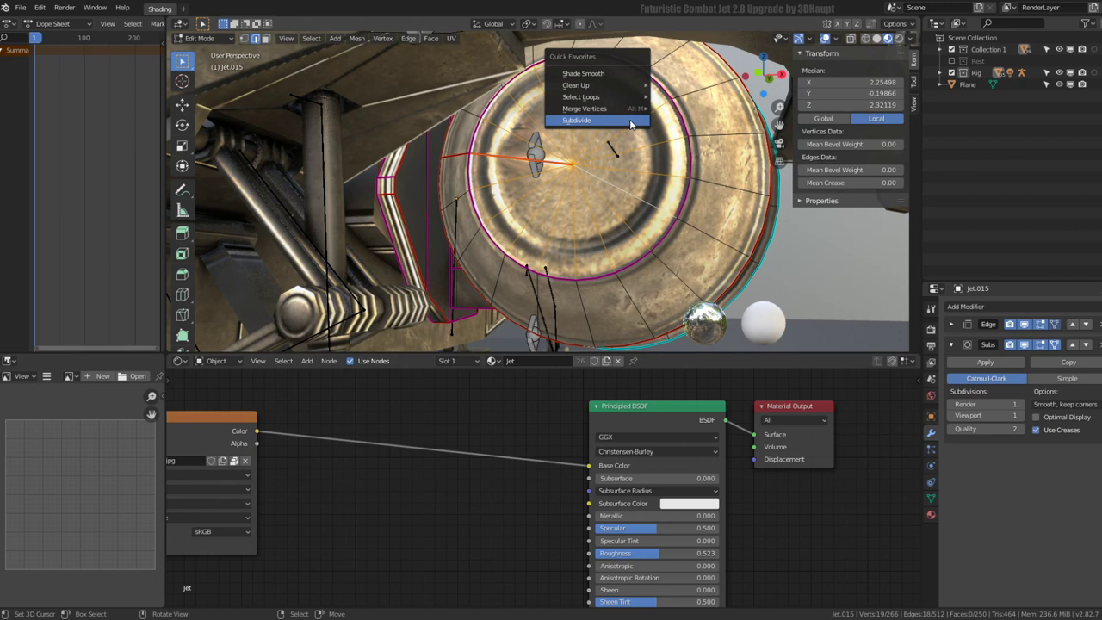
{"action": "left_click", "coordinate": [631, 122]}
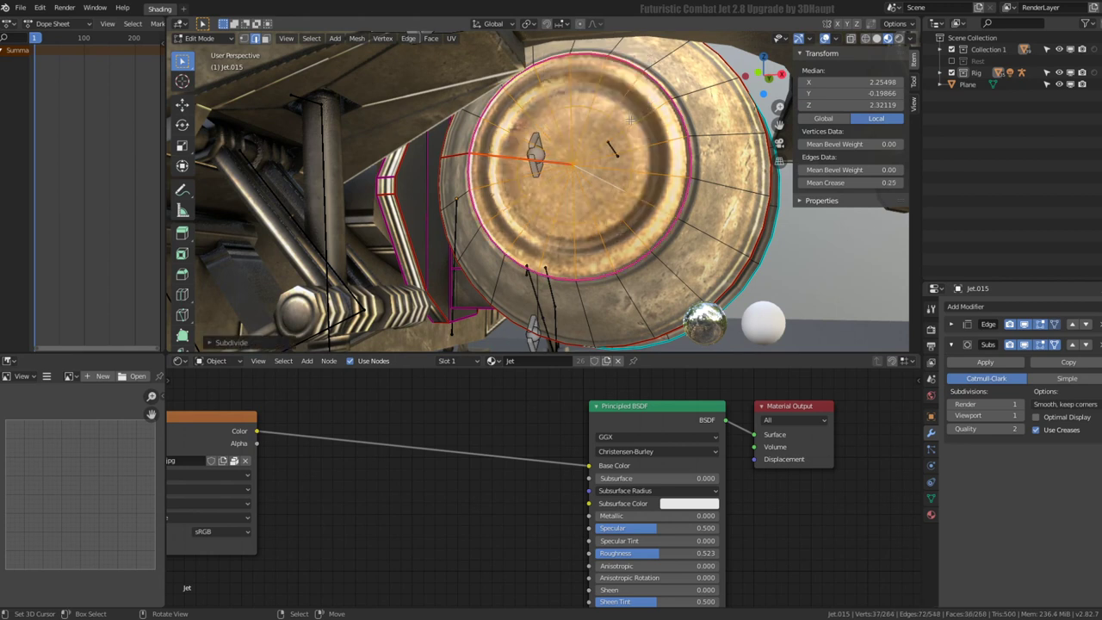
Slide the new dome edge loop toward the centre, then return to Object Mode
{"action": "left_click", "coordinate": [517, 147]}
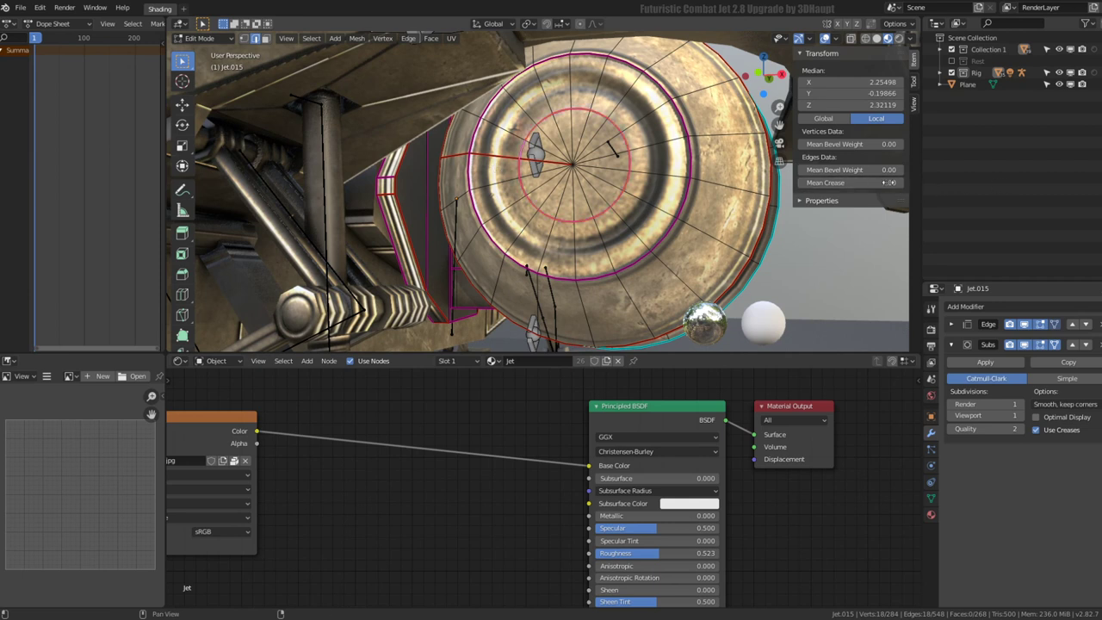
{"action": "left_click", "coordinate": [499, 189]}
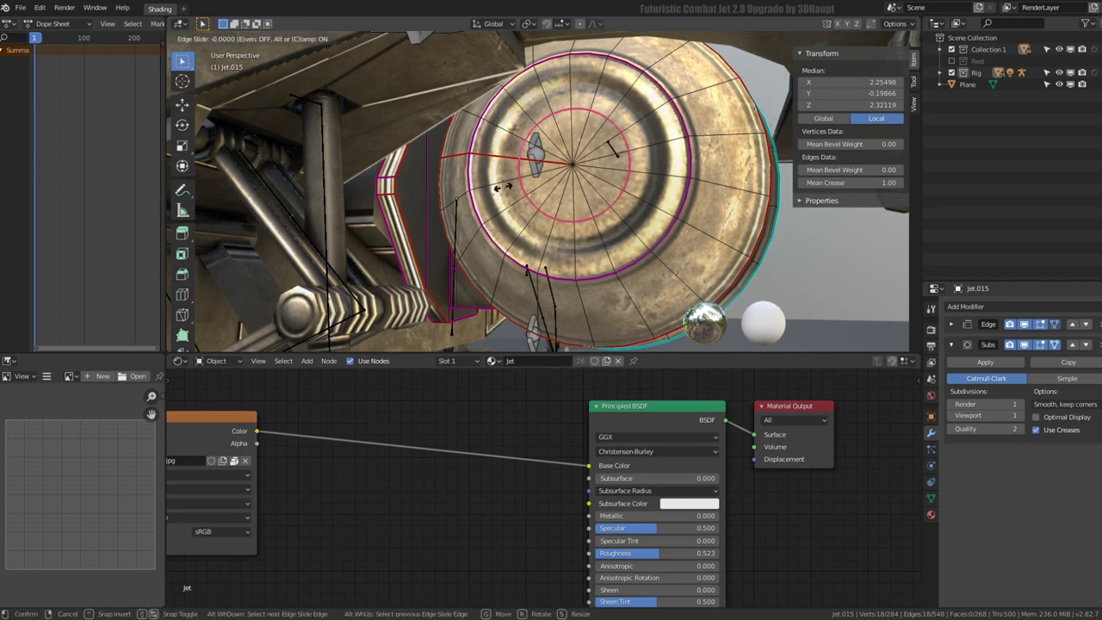
{"action": "left_click", "coordinate": [206, 343]}
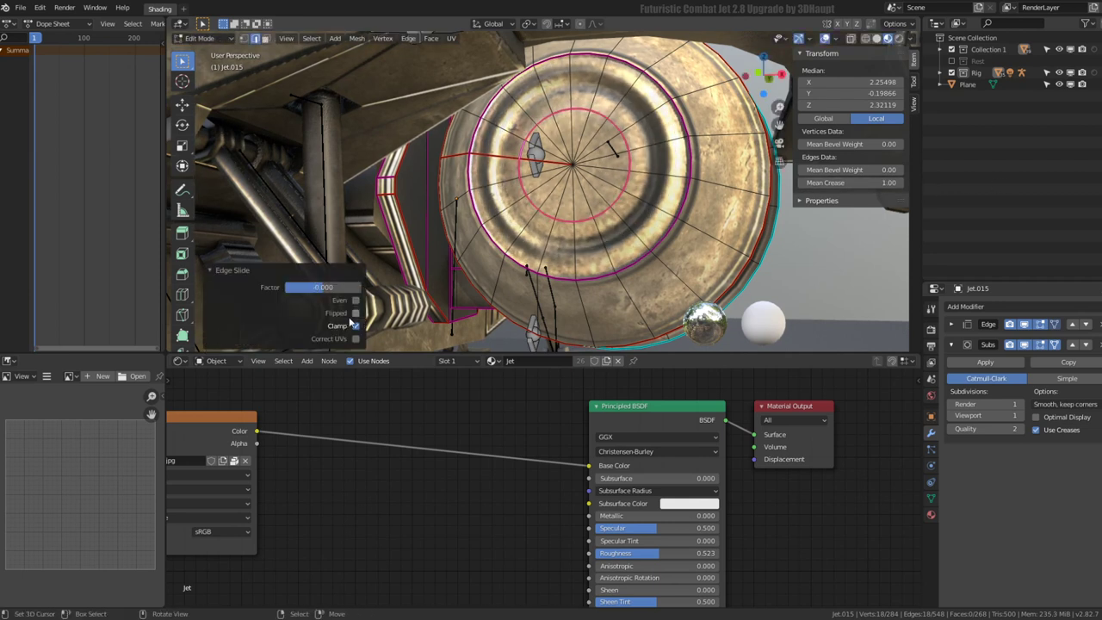
{"action": "key", "text": "g"}
{"action": "key", "text": "g"}
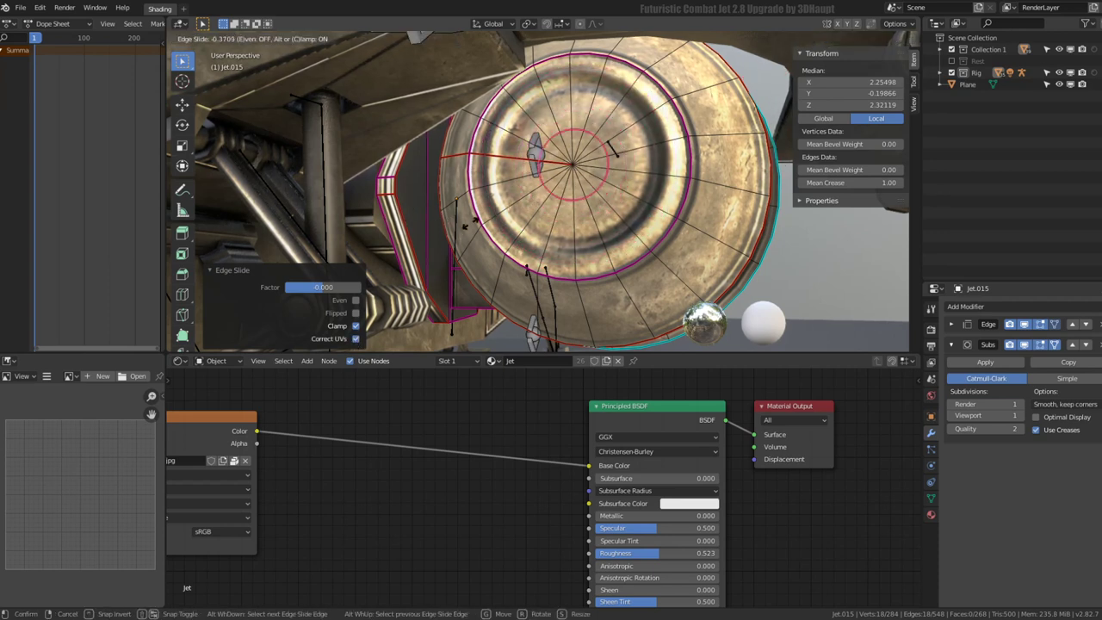
{"action": "left_click", "coordinate": [428, 226]}
{"action": "key", "text": "Tab"}
{"action": "mouse_move", "coordinate": [428, 225]}
{"action": "middle_mouse_down"}
{"action": "mouse_move", "coordinate": [711, 124]}
{"action": "mouse_move", "coordinate": [456, 143]}
{"action": "mouse_move", "coordinate": [505, 172]}
{"action": "mouse_move", "coordinate": [505, 221]}
{"action": "mouse_move", "coordinate": [600, 174]}
{"action": "mouse_move", "coordinate": [566, 171]}
{"action": "middle_mouse_up"}
Raise the Principled BSDF Metallic value to about 0.809 and inspect the wing surface
{"action": "scroll", "coordinate": [566, 172], "scroll_direction": "down", "scroll_amount": 3}
{"action": "scroll", "coordinate": [566, 171], "scroll_direction": "down", "scroll_amount": 2}
{"action": "middle_click_drag", "start_coordinate": [604, 503], "coordinate": [500, 456]}
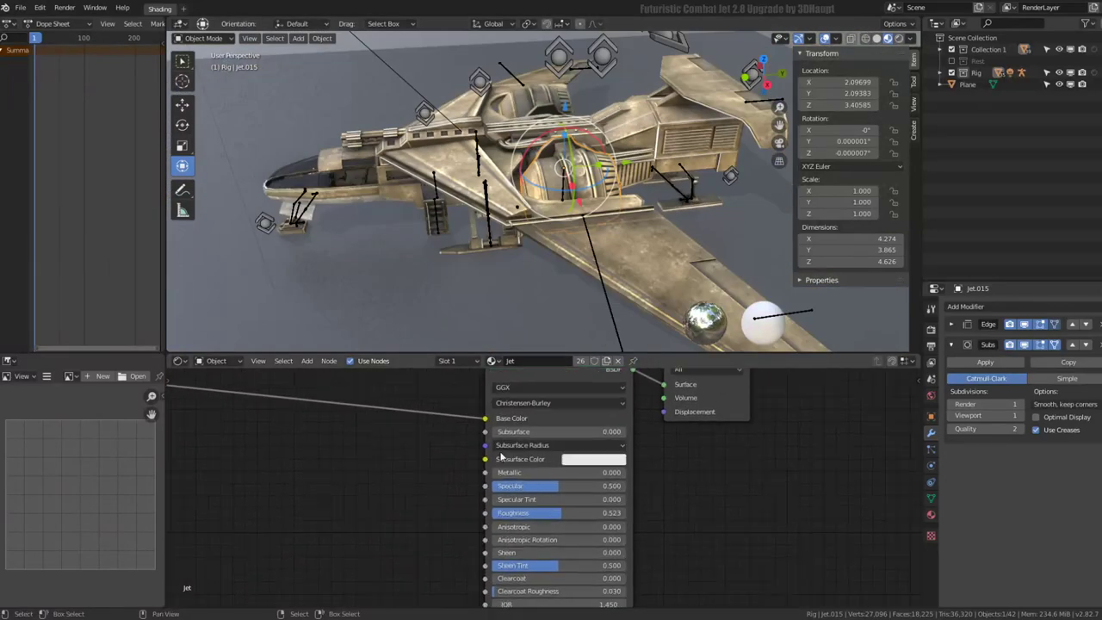
{"action": "scroll", "coordinate": [501, 457], "scroll_direction": "up", "scroll_amount": 2}
{"action": "left_click_drag", "start_coordinate": [517, 467], "coordinate": [619, 467]}
{"action": "scroll", "coordinate": [534, 215], "scroll_direction": "up", "scroll_amount": 3}
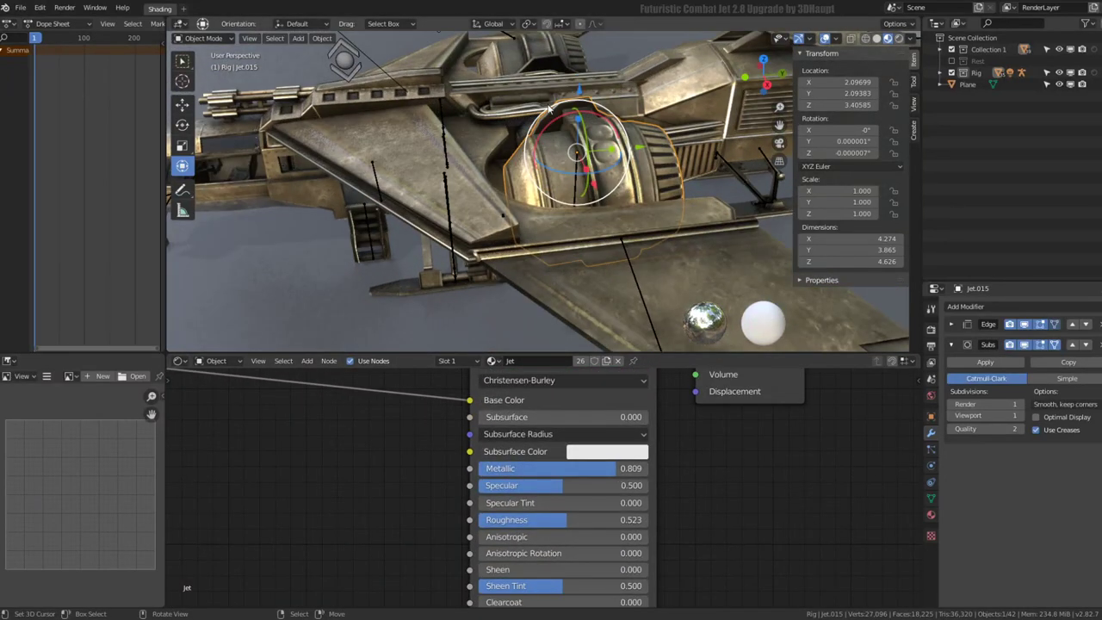
{"action": "mouse_move", "coordinate": [534, 216]}
{"action": "middle_mouse_down"}
{"action": "mouse_move", "coordinate": [650, 60]}
{"action": "mouse_move", "coordinate": [603, 103]}
{"action": "mouse_move", "coordinate": [478, 124]}
{"action": "mouse_move", "coordinate": [428, 148]}
{"action": "middle_mouse_up"}
{"action": "scroll", "coordinate": [603, 103], "scroll_direction": "down", "scroll_amount": 3}
{"action": "scroll", "coordinate": [428, 148], "scroll_direction": "up", "scroll_amount": 3}
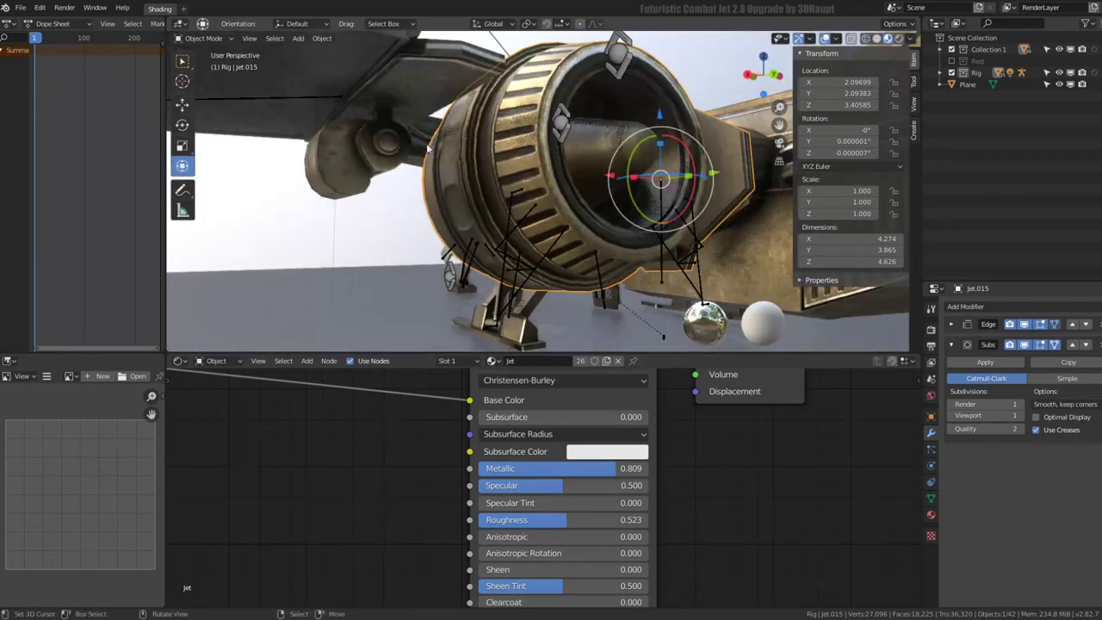
{"action": "mouse_move", "coordinate": [458, 112]}
{"action": "middle_mouse_down"}
{"action": "mouse_move", "coordinate": [432, 201]}
{"action": "mouse_move", "coordinate": [557, 78]}
{"action": "mouse_move", "coordinate": [388, 124]}
{"action": "mouse_move", "coordinate": [598, 225]}
{"action": "mouse_move", "coordinate": [468, 221]}
{"action": "mouse_move", "coordinate": [238, 167]}
{"action": "mouse_move", "coordinate": [297, 183]}
{"action": "mouse_move", "coordinate": [383, 178]}
{"action": "mouse_move", "coordinate": [358, 158]}
{"action": "mouse_move", "coordinate": [403, 240]}
{"action": "mouse_move", "coordinate": [560, 194]}
{"action": "mouse_move", "coordinate": [716, 233]}
{"action": "middle_mouse_up"}
Put the jet's rig in Pose Mode and switch the armature to Rest Position
{"action": "left_click", "coordinate": [403, 240]}
{"action": "left_click", "coordinate": [560, 193]}
{"action": "key", "text": "ctrl+Tab"}
{"action": "left_click", "coordinate": [931, 500]}
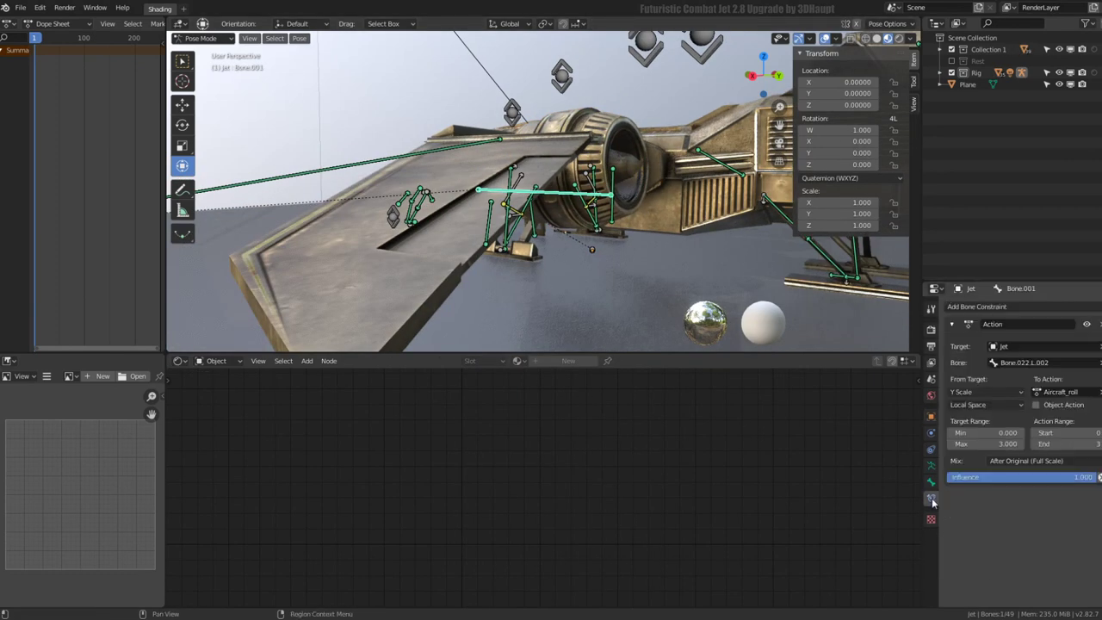
{"action": "left_click", "coordinate": [935, 467]}
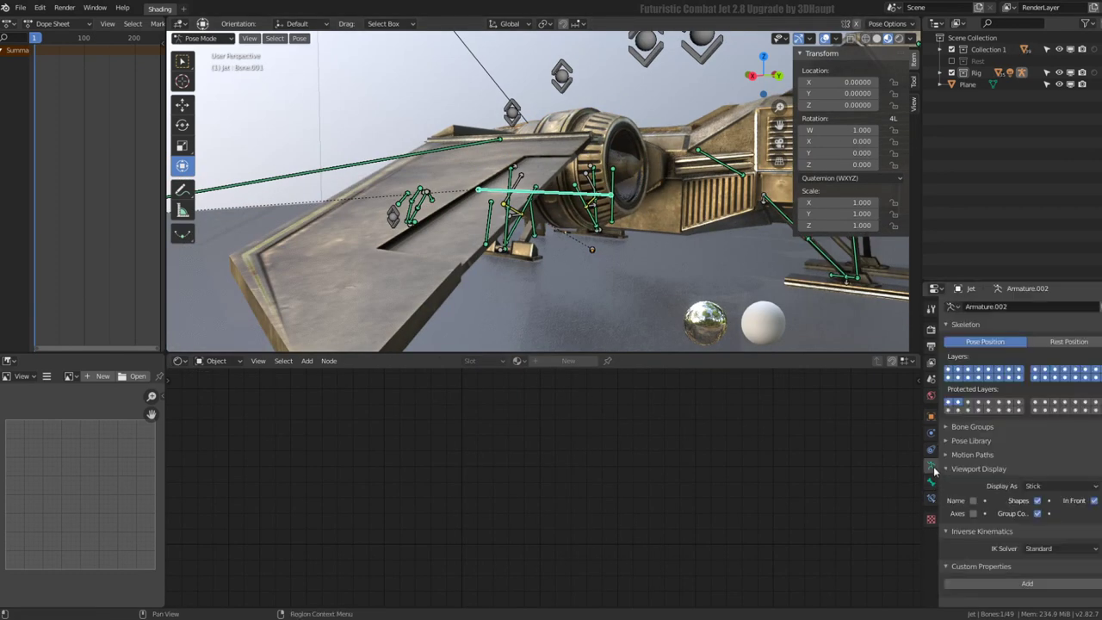
{"action": "left_click", "coordinate": [1069, 342]}
{"action": "middle_click_drag", "start_coordinate": [602, 189], "coordinate": [520, 158]}
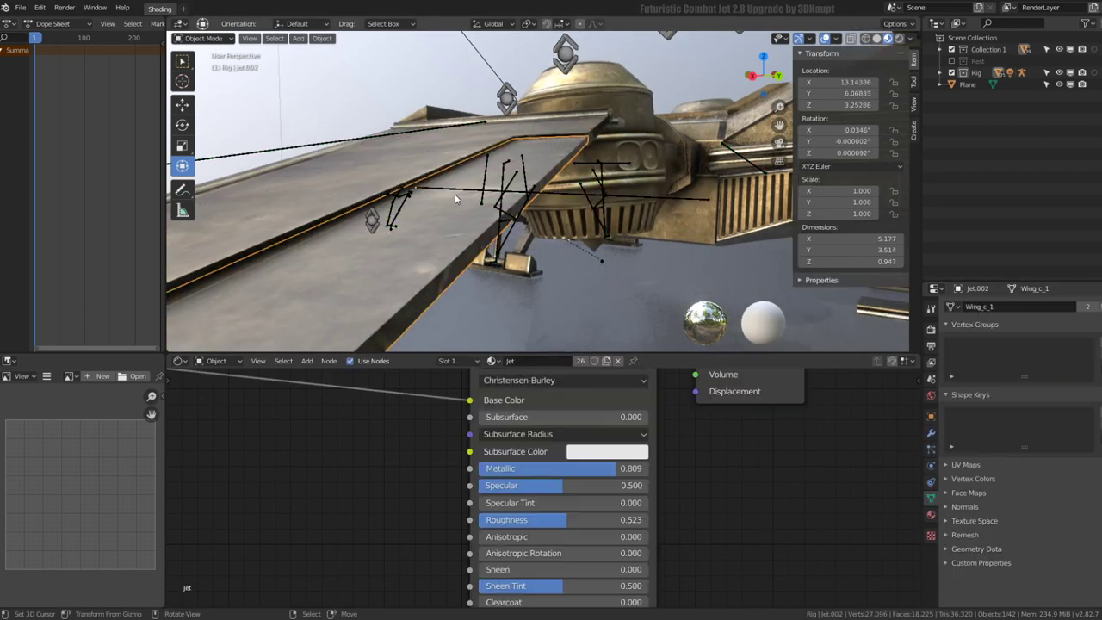
Snap the 3D cursor to the bone, then snap the wing piece to the cursor
{"action": "key", "text": "shift+s"}
{"action": "left_click", "coordinate": [596, 236]}
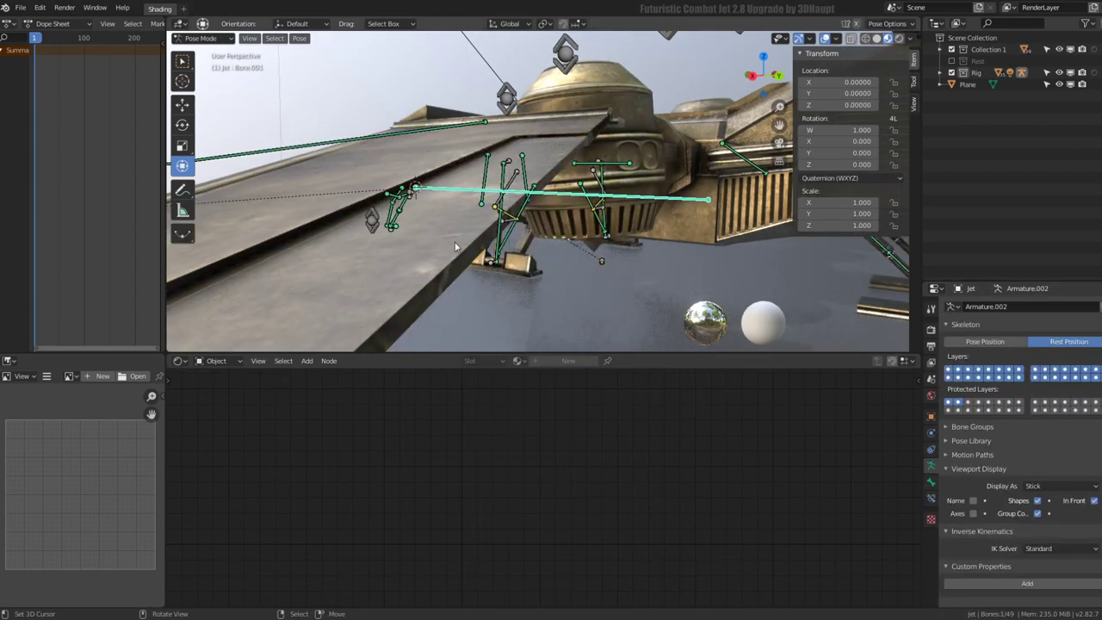
{"action": "key", "text": "ctrl+Tab"}
{"action": "left_click", "coordinate": [655, 199]}
{"action": "key", "text": "shift+s"}
{"action": "left_click", "coordinate": [635, 161]}
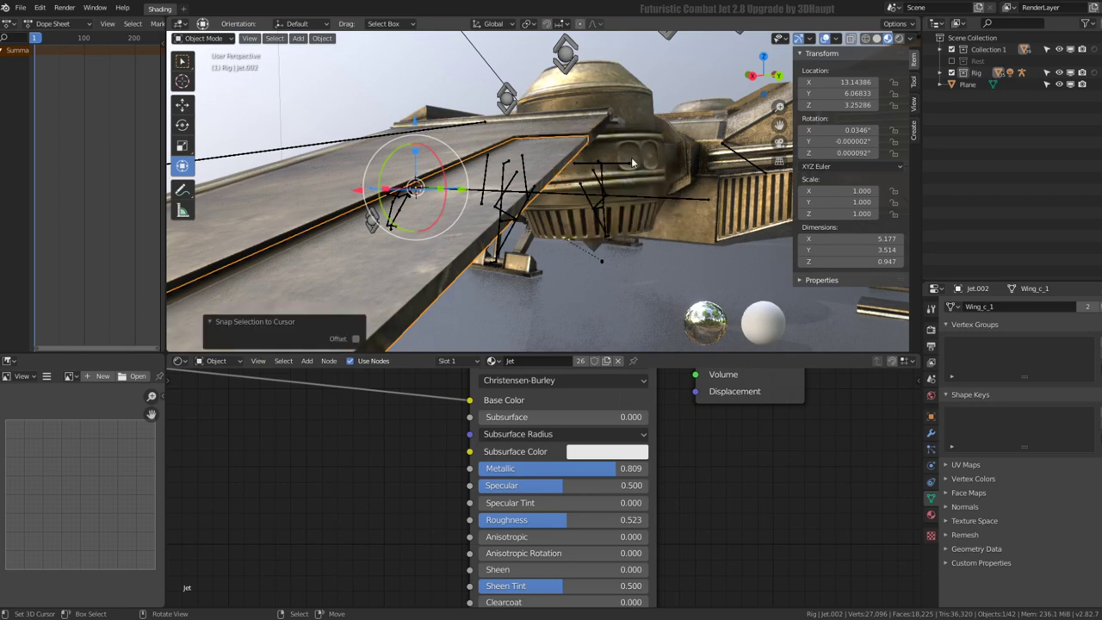
{"action": "mouse_move", "coordinate": [636, 161]}
{"action": "middle_mouse_down"}
{"action": "mouse_move", "coordinate": [460, 154]}
{"action": "mouse_move", "coordinate": [624, 97]}
{"action": "mouse_move", "coordinate": [472, 199]}
{"action": "mouse_move", "coordinate": [459, 196]}
{"action": "mouse_move", "coordinate": [554, 147]}
{"action": "mouse_move", "coordinate": [482, 162]}
{"action": "mouse_move", "coordinate": [601, 169]}
{"action": "mouse_move", "coordinate": [586, 156]}
{"action": "middle_mouse_up"}
{"action": "key", "text": "ctrl+Tab"}
{"action": "key", "text": "ctrl+Tab"}
{"action": "left_click", "coordinate": [448, 231]}
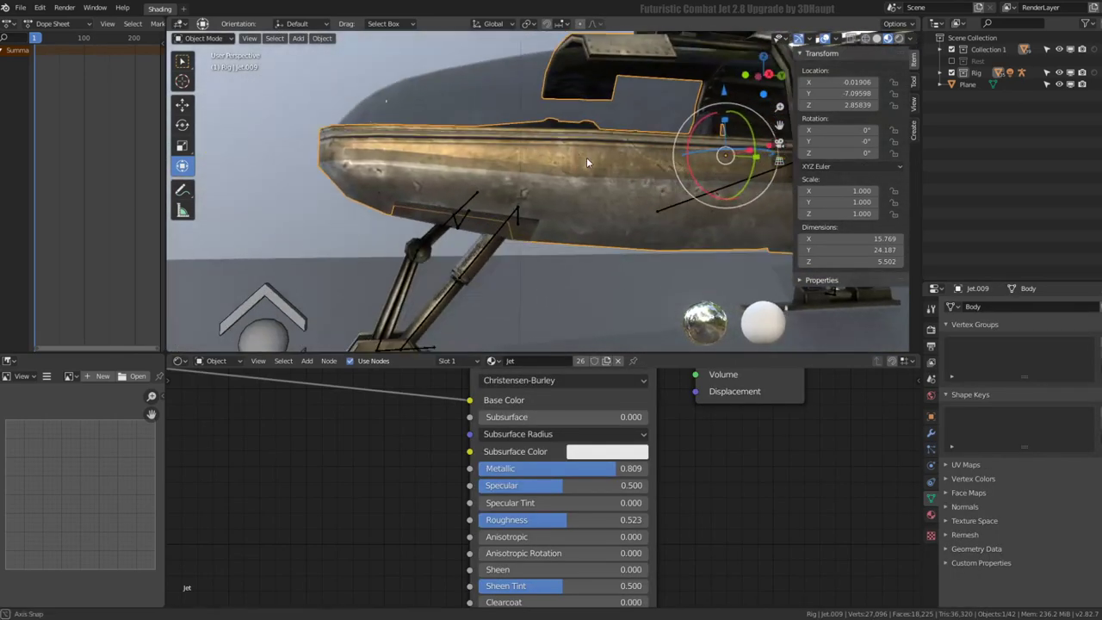
Toggle the fuselage's viewport subdivision off and on, then enter Edit Mode
{"action": "left_click", "coordinate": [934, 433]}
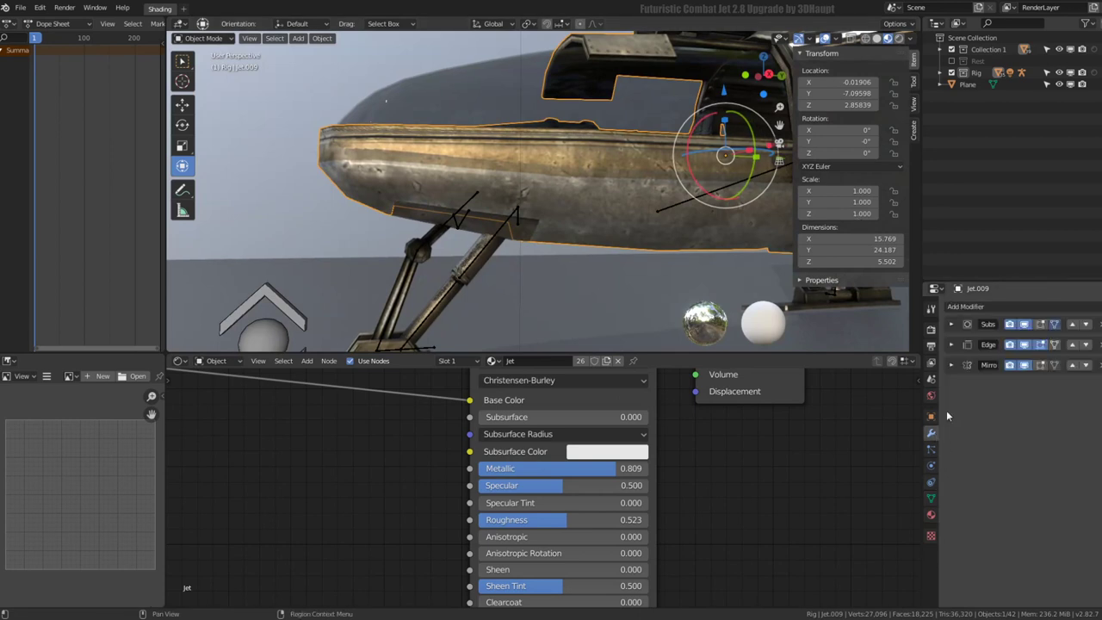
{"action": "left_click", "coordinate": [1025, 325]}
{"action": "left_click", "coordinate": [1025, 325]}
{"action": "key", "text": "Tab"}
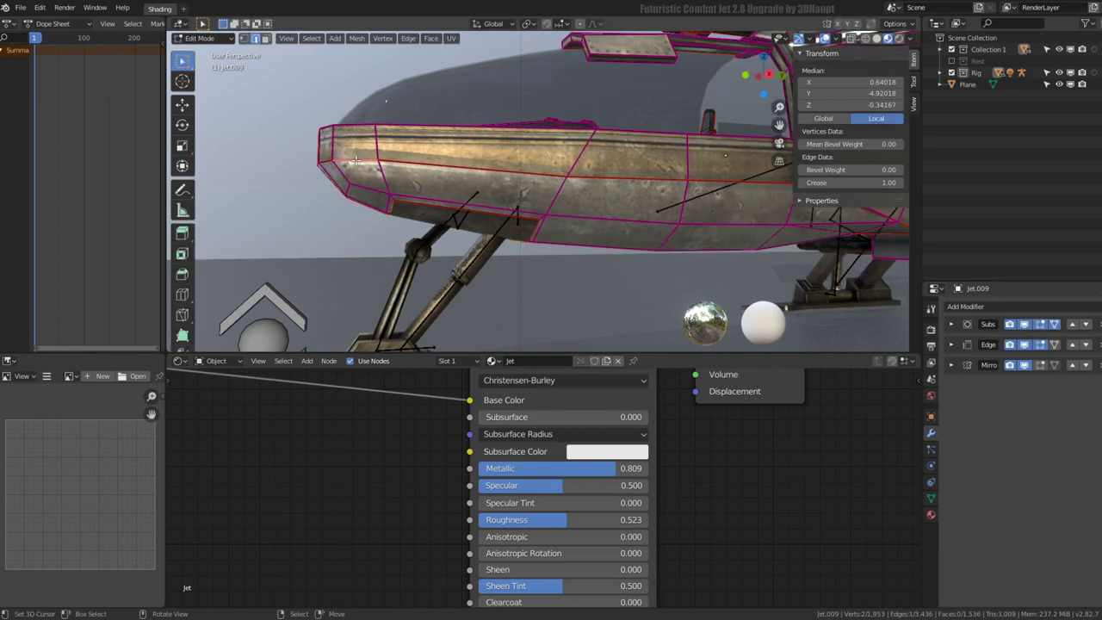
{"action": "scroll", "coordinate": [498, 155], "scroll_direction": "down", "scroll_amount": 5}
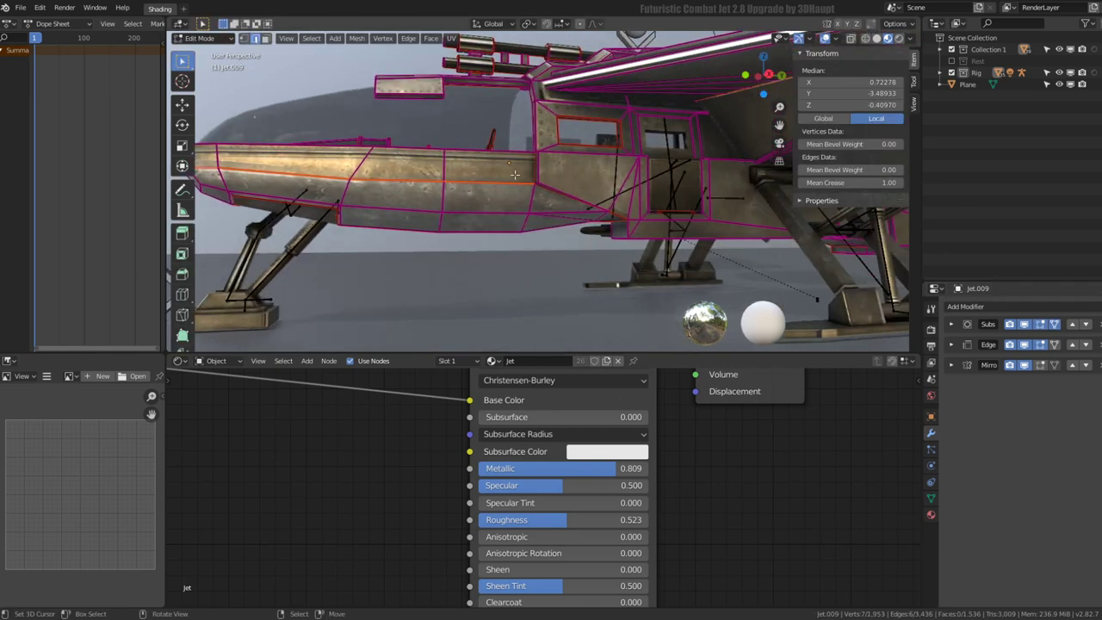
{"action": "scroll", "coordinate": [531, 193], "scroll_direction": "up", "scroll_amount": 5}
Deselect a stray fuselage edge and look over the nose and landing gear
{"action": "left_click", "coordinate": [435, 137], "text": "shift"}
{"action": "mouse_move", "coordinate": [435, 136]}
{"action": "middle_mouse_down"}
{"action": "mouse_move", "coordinate": [416, 145]}
{"action": "mouse_move", "coordinate": [492, 195]}
{"action": "middle_mouse_up"}
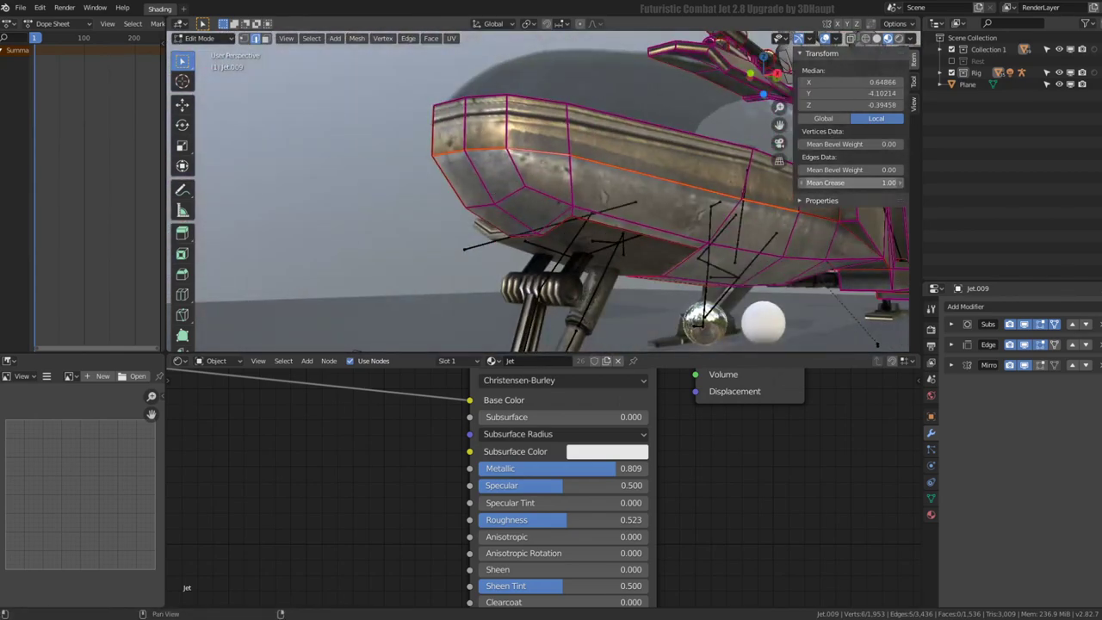
{"action": "scroll", "coordinate": [642, 142], "scroll_direction": "down", "scroll_amount": 4}
{"action": "scroll", "coordinate": [507, 148], "scroll_direction": "up", "scroll_amount": 3}
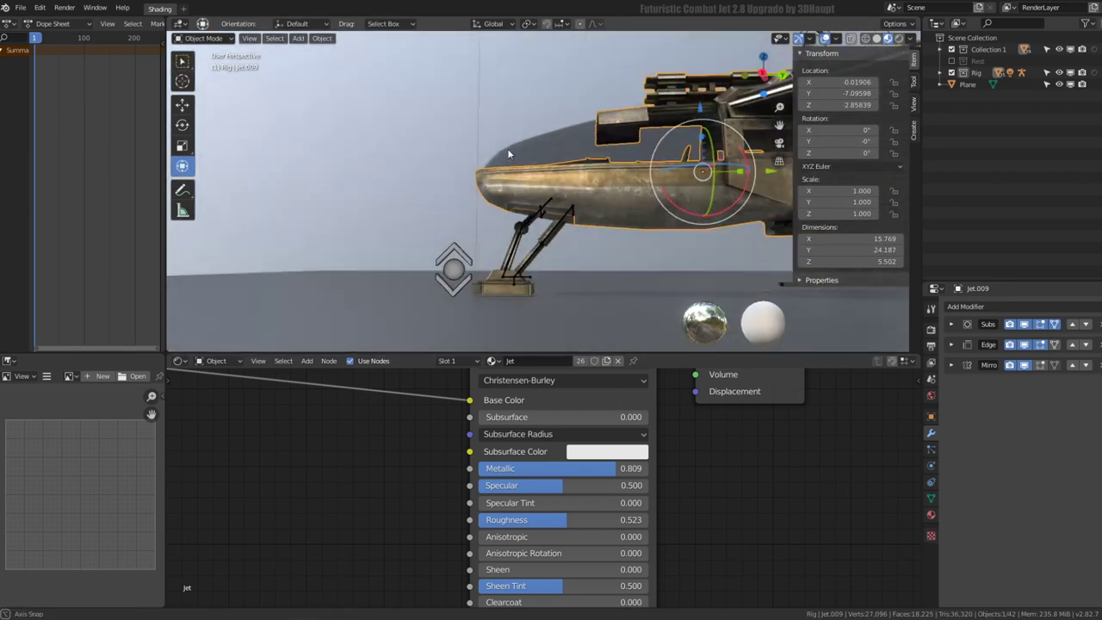
{"action": "scroll", "coordinate": [521, 158], "scroll_direction": "up", "scroll_amount": 2}
{"action": "middle_click_drag", "start_coordinate": [532, 138], "coordinate": [552, 143]}
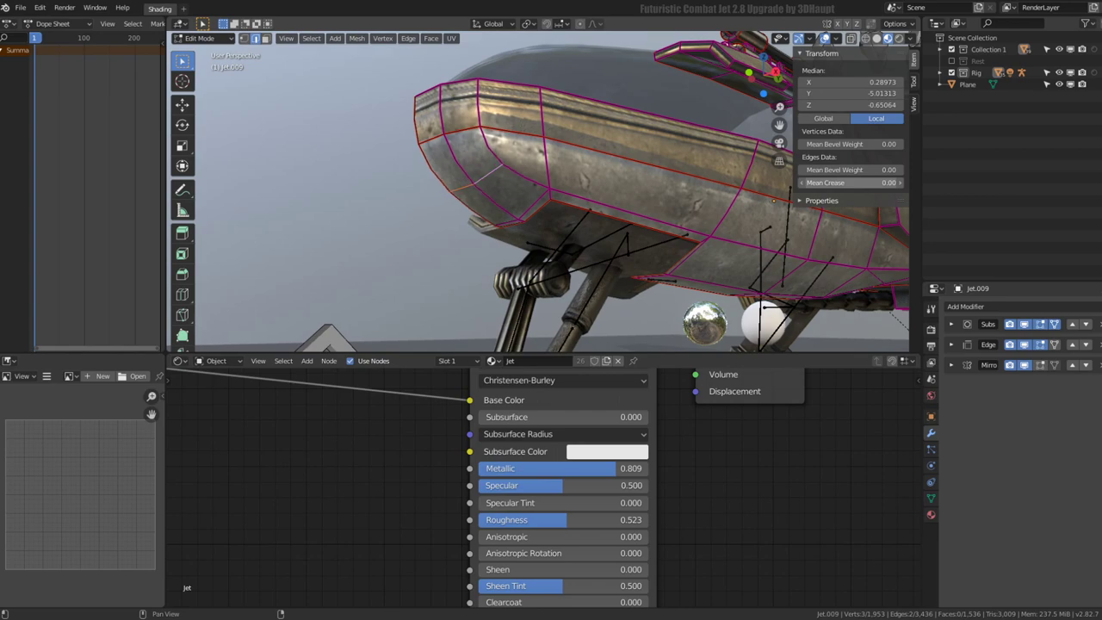
{"action": "key", "text": "Tab"}
{"action": "mouse_move", "coordinate": [621, 204]}
{"action": "middle_mouse_down"}
{"action": "mouse_move", "coordinate": [576, 202]}
{"action": "mouse_move", "coordinate": [566, 250]}
{"action": "mouse_move", "coordinate": [628, 209]}
{"action": "mouse_move", "coordinate": [602, 176]}
{"action": "mouse_move", "coordinate": [437, 167]}
{"action": "mouse_move", "coordinate": [536, 180]}
{"action": "mouse_move", "coordinate": [542, 163]}
{"action": "mouse_move", "coordinate": [575, 153]}
{"action": "middle_mouse_up"}
{"action": "scroll", "coordinate": [477, 164], "scroll_direction": "up", "scroll_amount": 2}
Select an edge ring along the fuselage, isolate the jet in Local View, and enter Edit Mode
{"action": "key", "text": "Tab"}
{"action": "left_click", "coordinate": [543, 163], "text": "ctrl+alt"}
{"action": "key", "text": "Tab"}
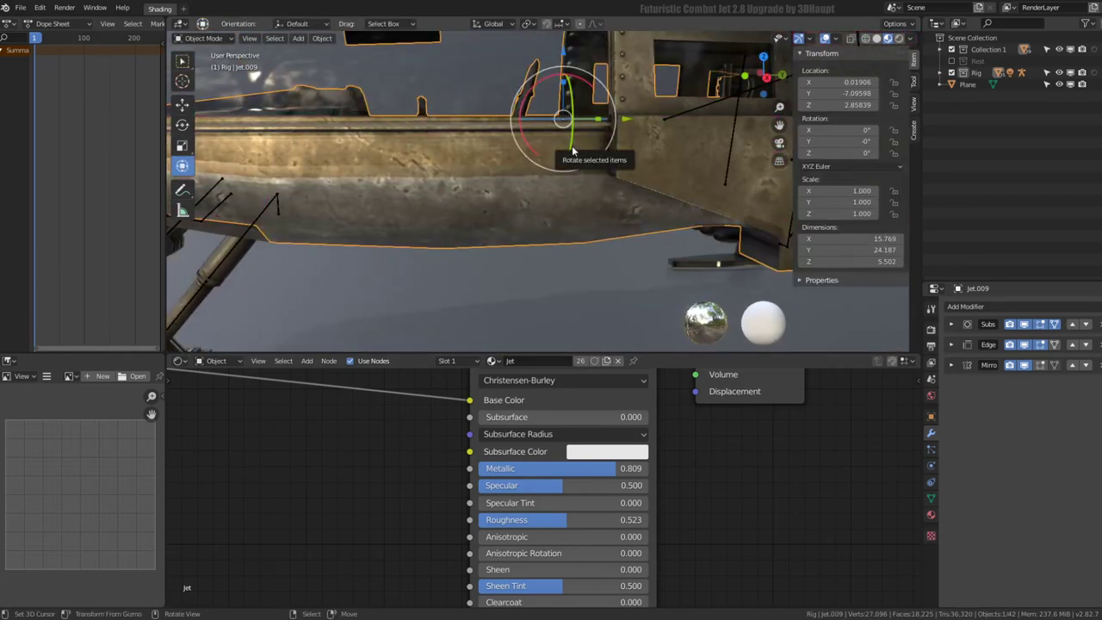
{"action": "mouse_move", "coordinate": [490, 110]}
{"action": "middle_mouse_down"}
{"action": "mouse_move", "coordinate": [569, 202]}
{"action": "mouse_move", "coordinate": [457, 110]}
{"action": "mouse_move", "coordinate": [455, 182]}
{"action": "mouse_move", "coordinate": [583, 131]}
{"action": "mouse_move", "coordinate": [561, 117]}
{"action": "mouse_move", "coordinate": [696, 193]}
{"action": "mouse_move", "coordinate": [604, 110]}
{"action": "middle_mouse_up"}
{"action": "key", "text": "KP_Divide"}
{"action": "scroll", "coordinate": [456, 110], "scroll_direction": "up", "scroll_amount": 5}
{"action": "key", "text": "Tab"}
{"action": "scroll", "coordinate": [696, 193], "scroll_direction": "up", "scroll_amount": 3}
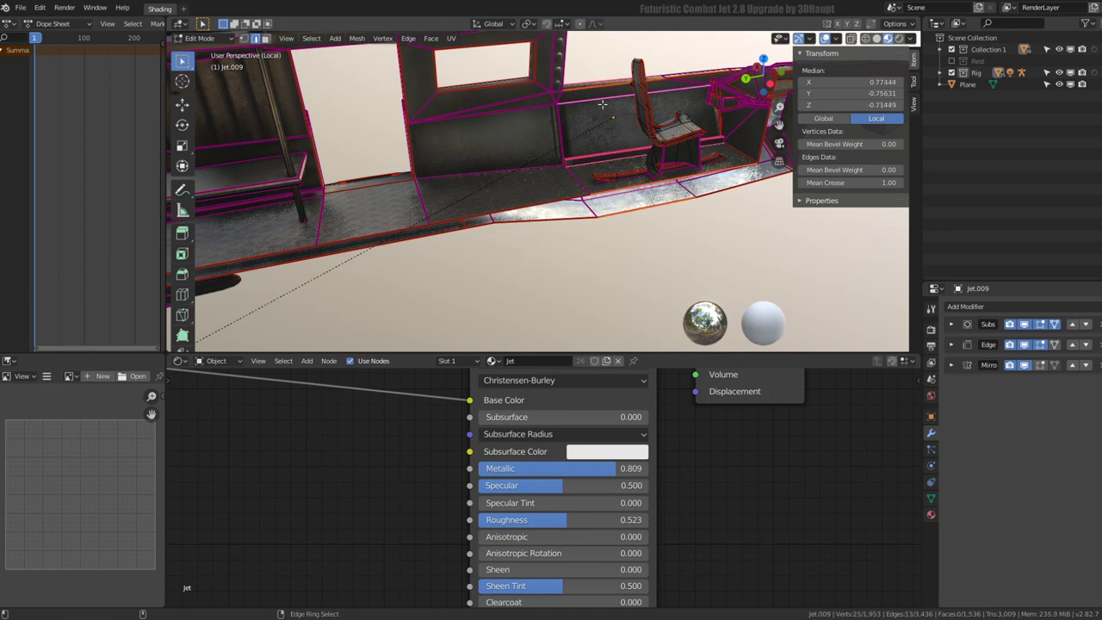
Subdivide the selected fuselage edges and slide the new loop into place
{"action": "middle_click_drag", "start_coordinate": [647, 126], "coordinate": [529, 143]}
{"action": "key", "text": "q"}
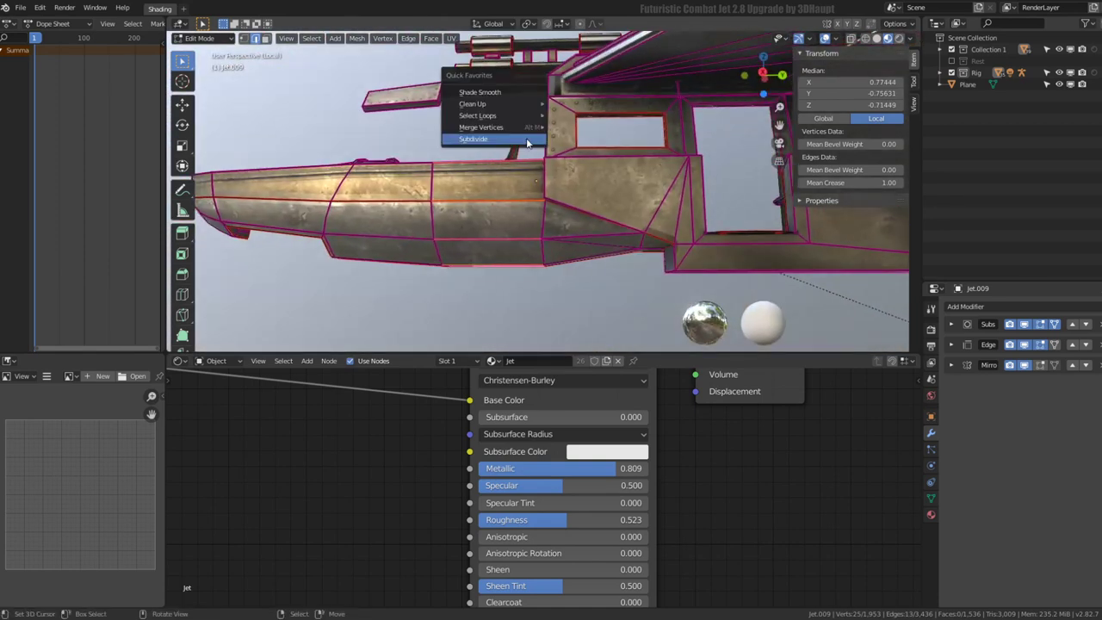
{"action": "left_click", "coordinate": [528, 142]}
{"action": "scroll", "coordinate": [500, 168], "scroll_direction": "up", "scroll_amount": 2}
{"action": "key", "text": "g"}
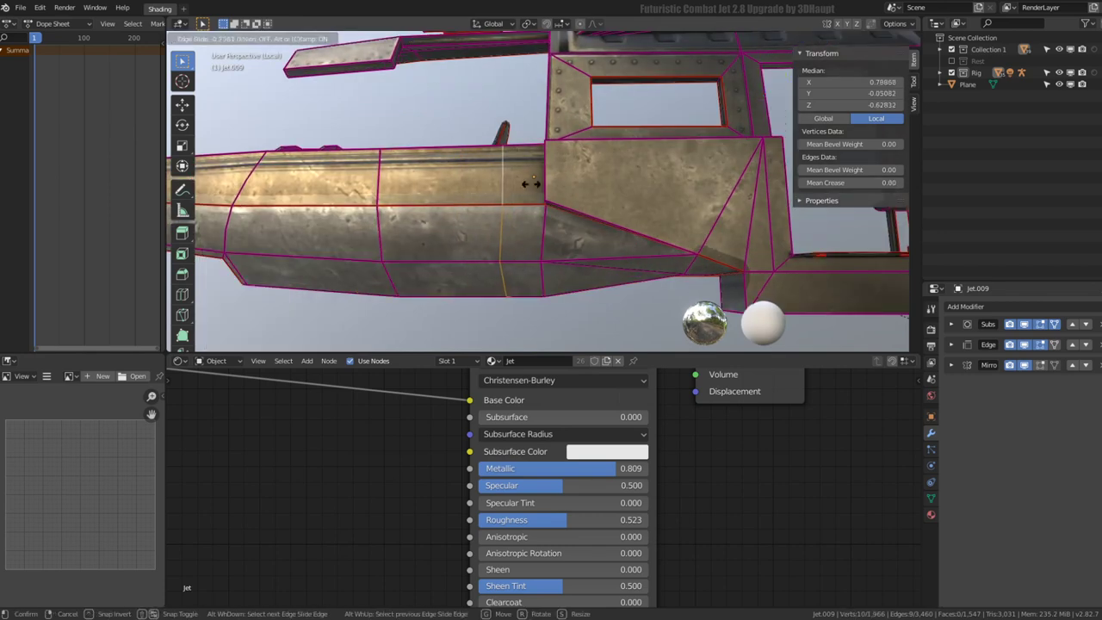
{"action": "left_click", "coordinate": [532, 184]}
{"action": "key", "text": "Tab"}
{"action": "mouse_move", "coordinate": [531, 183]}
{"action": "middle_mouse_down"}
{"action": "mouse_move", "coordinate": [495, 159]}
{"action": "mouse_move", "coordinate": [494, 204]}
{"action": "mouse_move", "coordinate": [574, 229]}
{"action": "mouse_move", "coordinate": [607, 151]}
{"action": "mouse_move", "coordinate": [528, 143]}
{"action": "mouse_move", "coordinate": [532, 164]}
{"action": "mouse_move", "coordinate": [514, 144]}
{"action": "middle_mouse_up"}
Select the cockpit panel's edge ring and drag its Mean Crease down to 0
{"action": "key", "text": "Tab"}
{"action": "left_click", "coordinate": [514, 144], "text": "ctrl+alt"}
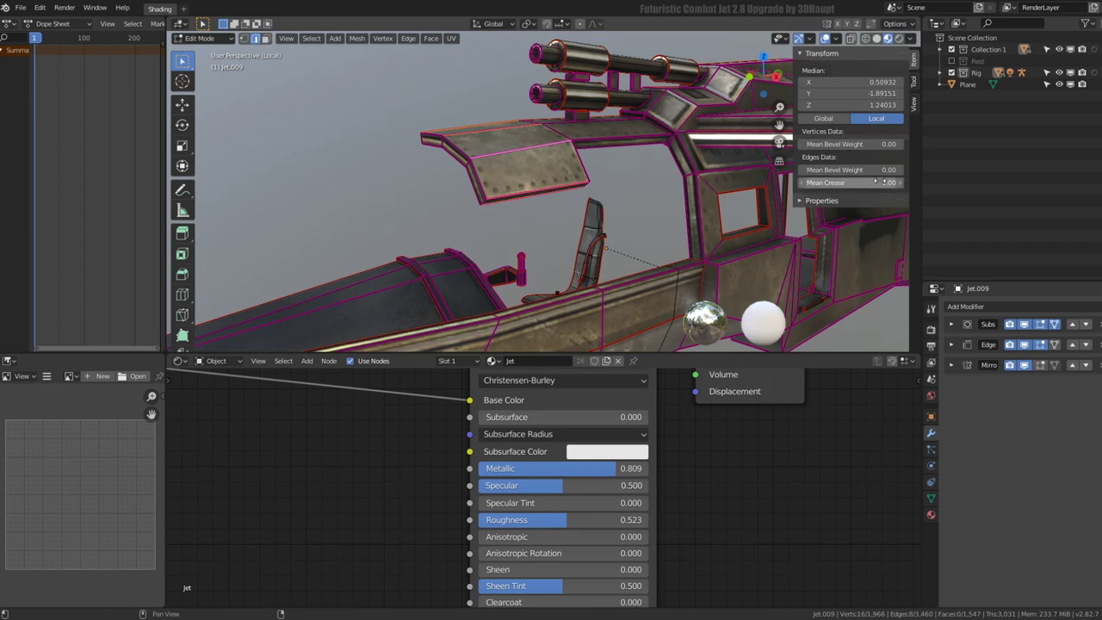
{"action": "left_click_drag", "start_coordinate": [878, 183], "coordinate": [844, 182]}
{"action": "mouse_move", "coordinate": [607, 153]}
{"action": "middle_mouse_down"}
{"action": "mouse_move", "coordinate": [555, 165]}
{"action": "mouse_move", "coordinate": [419, 155]}
{"action": "mouse_move", "coordinate": [548, 154]}
{"action": "mouse_move", "coordinate": [492, 167]}
{"action": "middle_mouse_up"}
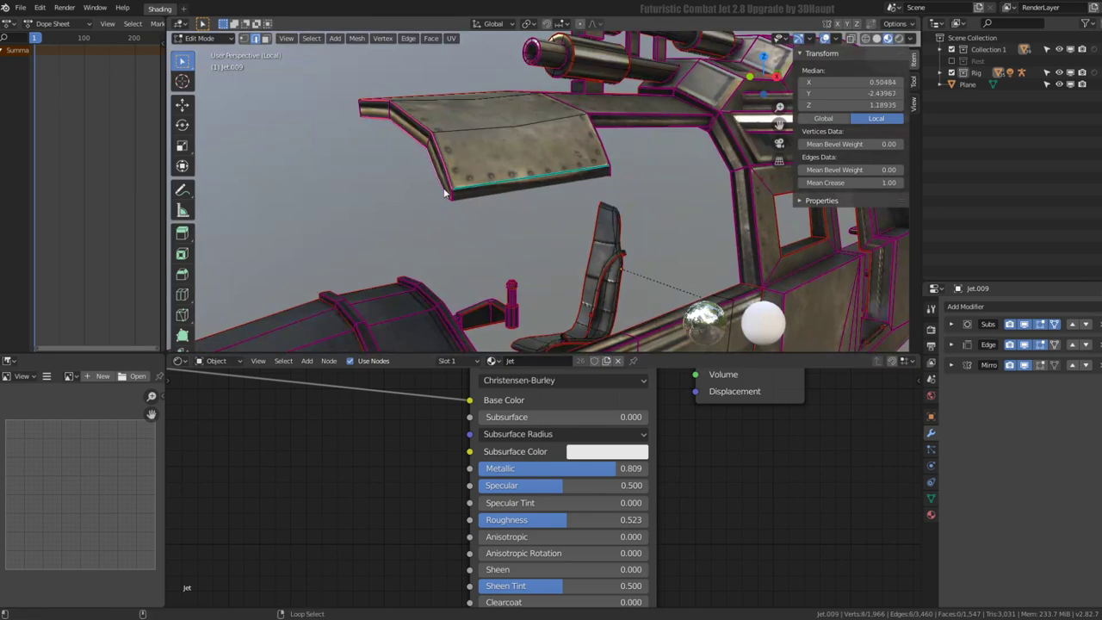
Clear the crease on the upper panel's edges and exit Local View
{"action": "left_click_drag", "start_coordinate": [870, 182], "coordinate": [844, 183]}
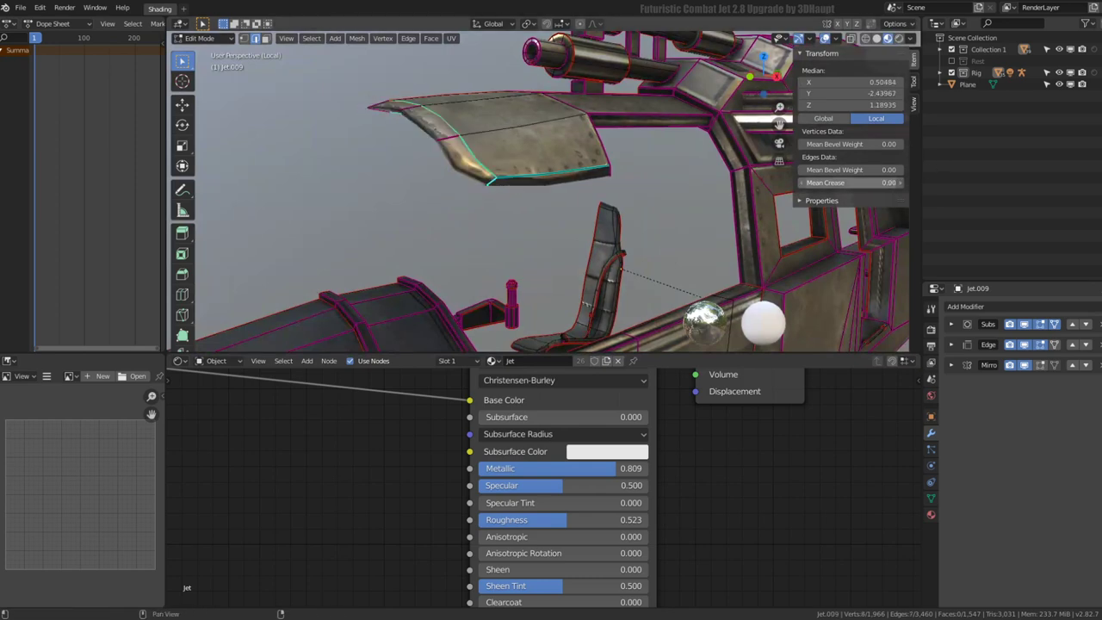
{"action": "mouse_move", "coordinate": [517, 155]}
{"action": "middle_mouse_down"}
{"action": "mouse_move", "coordinate": [403, 148]}
{"action": "mouse_move", "coordinate": [505, 137]}
{"action": "mouse_move", "coordinate": [476, 192]}
{"action": "mouse_move", "coordinate": [529, 190]}
{"action": "mouse_move", "coordinate": [526, 160]}
{"action": "middle_mouse_up"}
{"action": "key", "text": "Tab"}
{"action": "key", "text": "KP_Divide"}
Undo a subdivision and add a loop cut across the cockpit panel instead
{"action": "key", "text": "Tab"}
{"action": "scroll", "coordinate": [543, 186], "scroll_direction": "up", "scroll_amount": 3}
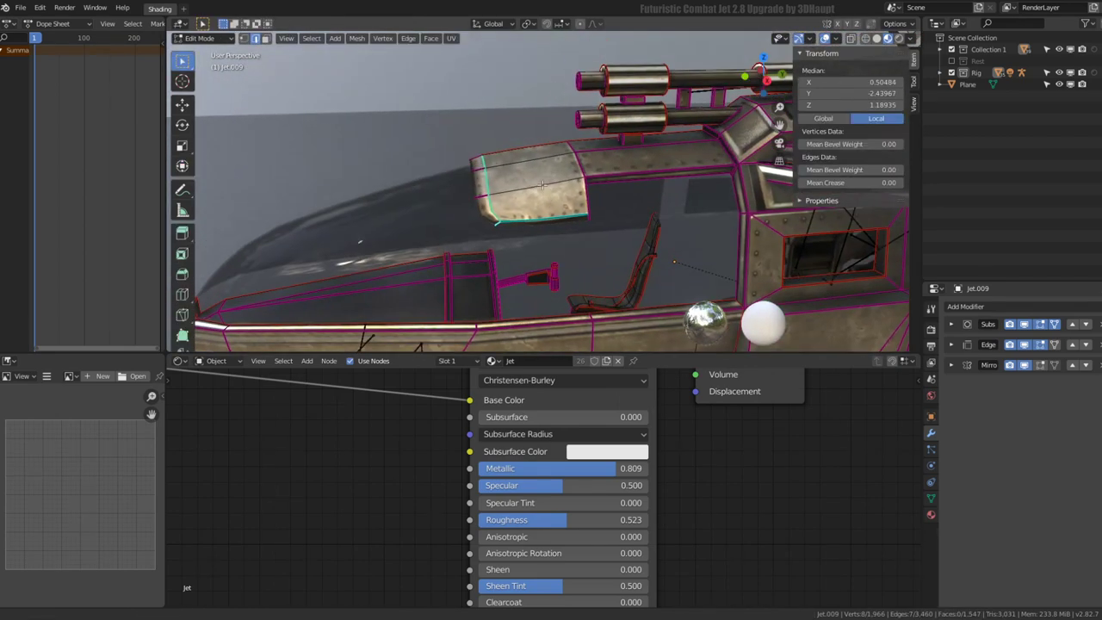
{"action": "scroll", "coordinate": [556, 169], "scroll_direction": "up", "scroll_amount": 4}
{"action": "key", "text": "q"}
{"action": "left_click", "coordinate": [558, 167]}
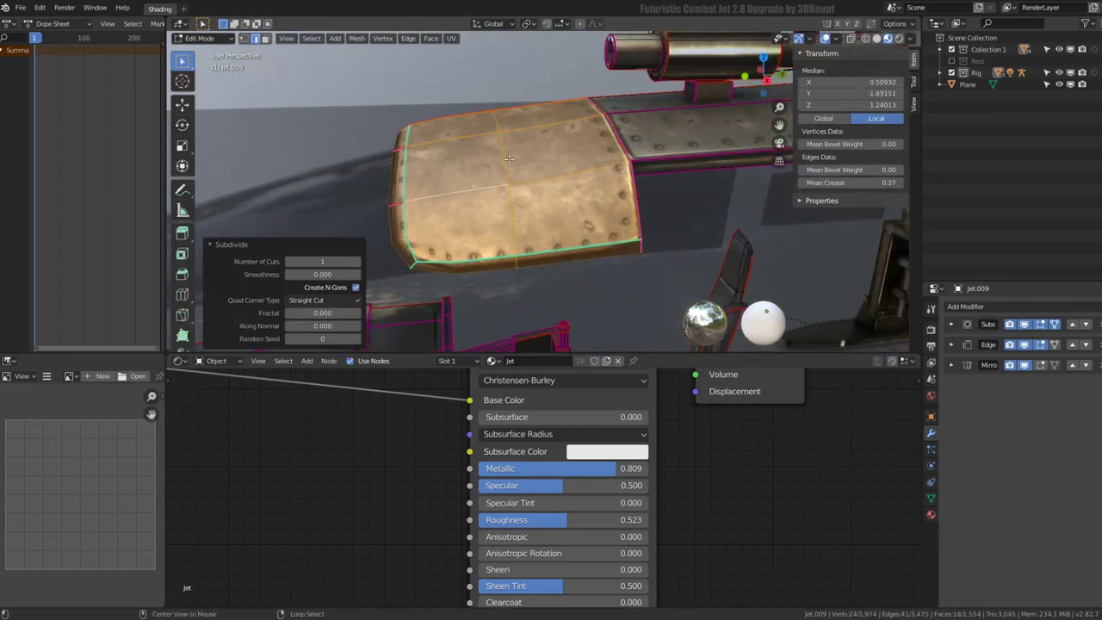
{"action": "key", "text": "ctrl+z"}
{"action": "key", "text": "ctrl+r"}
{"action": "left_click", "coordinate": [517, 168]}
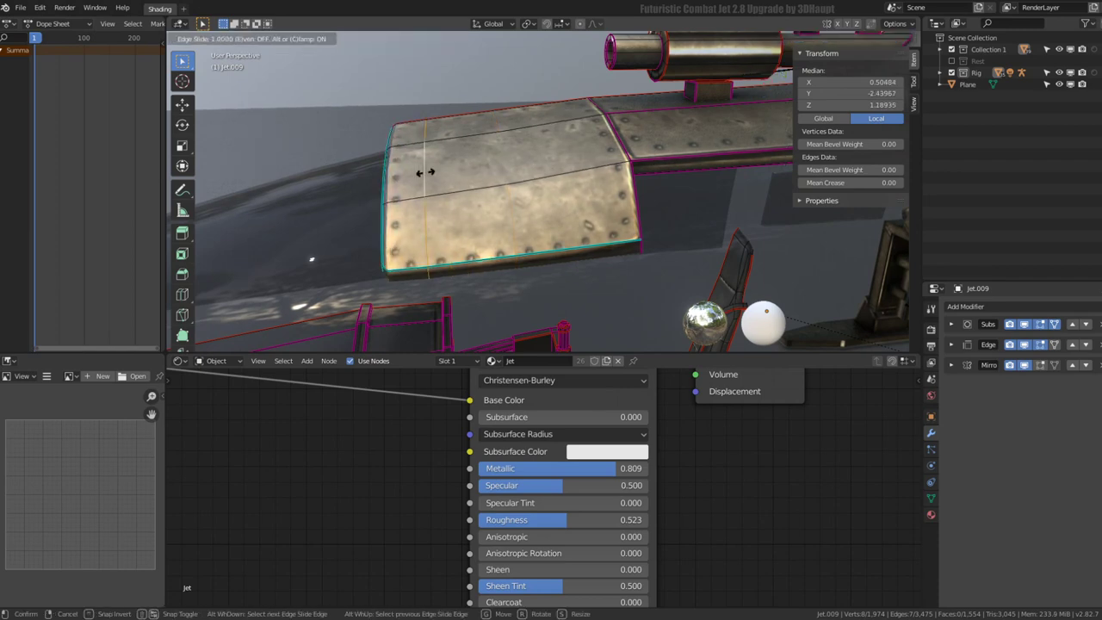
{"action": "left_click", "coordinate": [484, 166]}
{"action": "mouse_move", "coordinate": [484, 165]}
{"action": "middle_mouse_down"}
{"action": "mouse_move", "coordinate": [540, 187]}
{"action": "mouse_move", "coordinate": [479, 145]}
{"action": "mouse_move", "coordinate": [439, 156]}
{"action": "mouse_move", "coordinate": [452, 179]}
{"action": "middle_mouse_up"}
{"action": "key", "text": "Tab"}
{"action": "key", "text": "Tab"}
Isolate the upper armour panel with L and Shift+H, then clear all its creases
{"action": "key", "text": "l"}
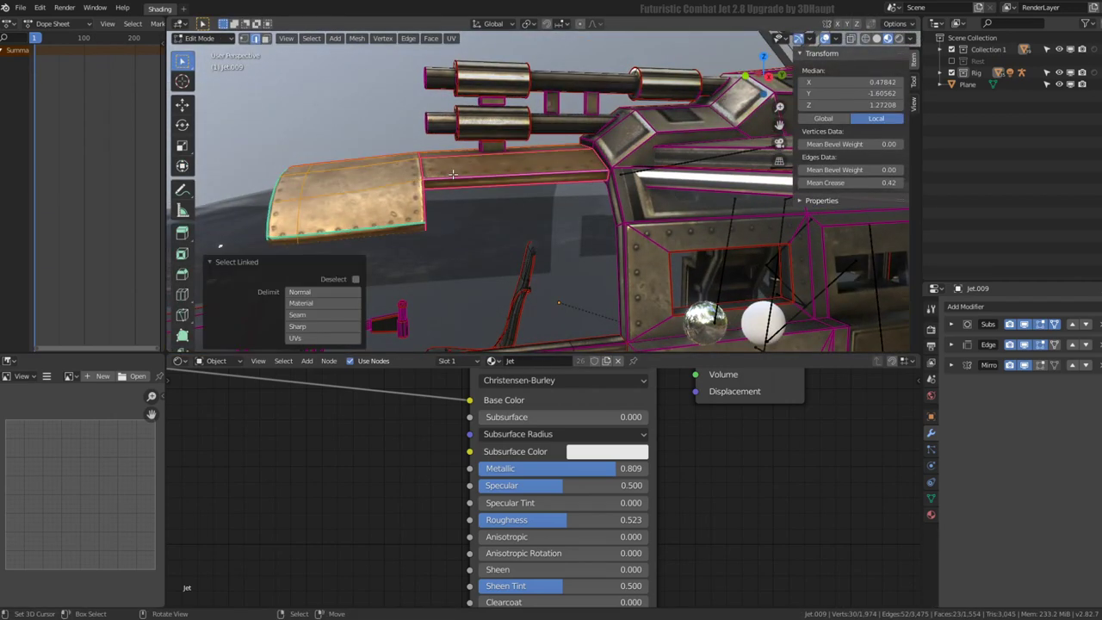
{"action": "key", "text": "shift+h"}
{"action": "middle_click_drag", "start_coordinate": [453, 170], "coordinate": [467, 127]}
{"action": "left_click", "coordinate": [527, 117]}
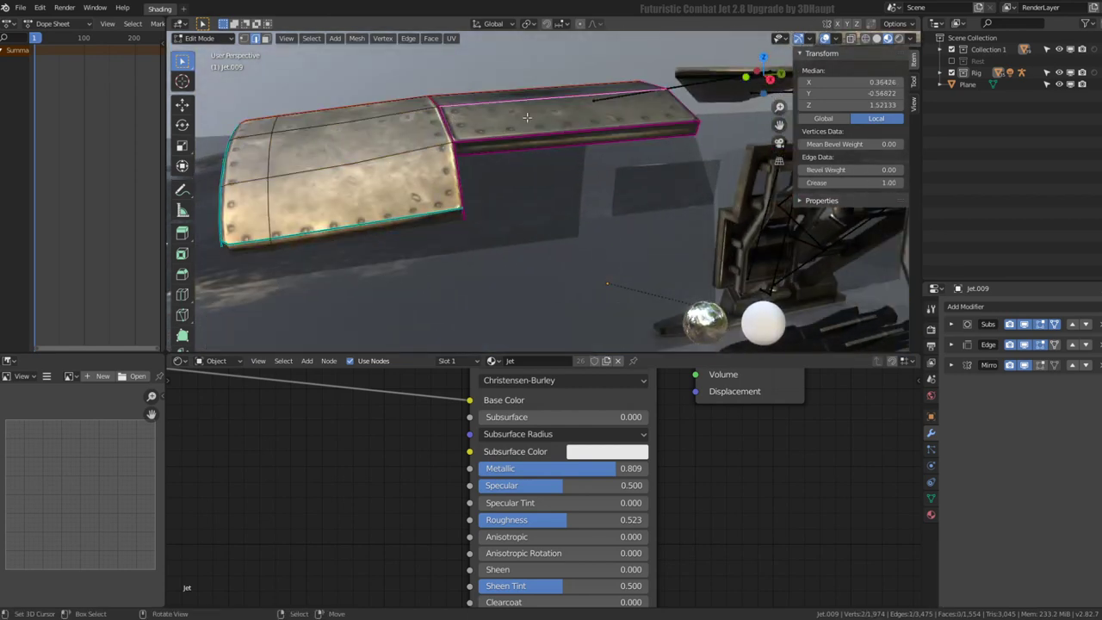
{"action": "key", "text": "l"}
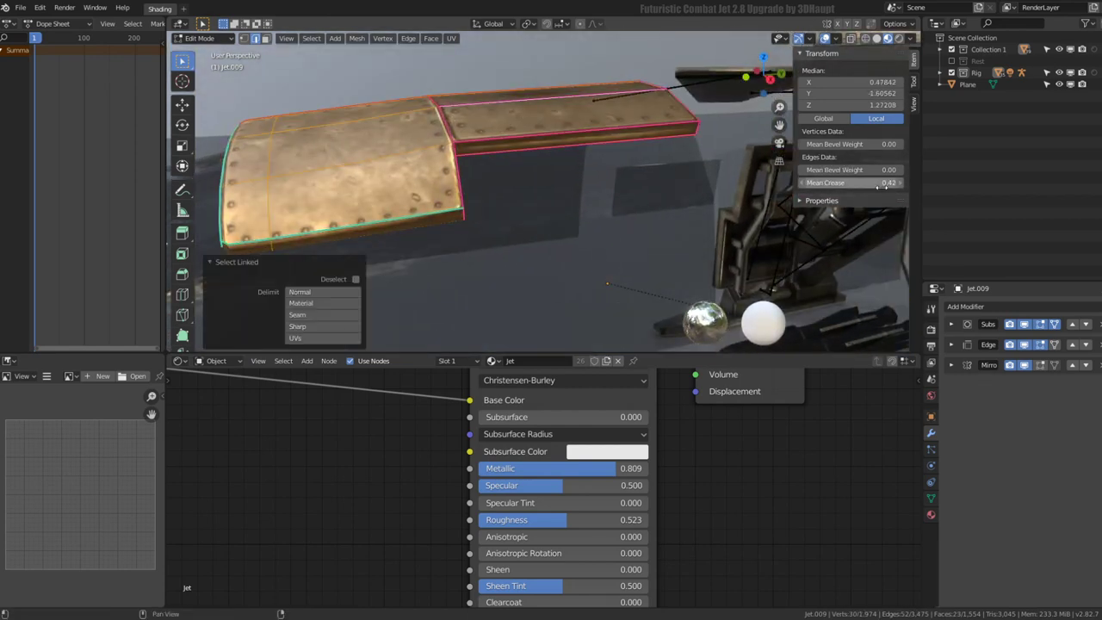
{"action": "left_click_drag", "start_coordinate": [849, 183], "coordinate": [826, 182]}
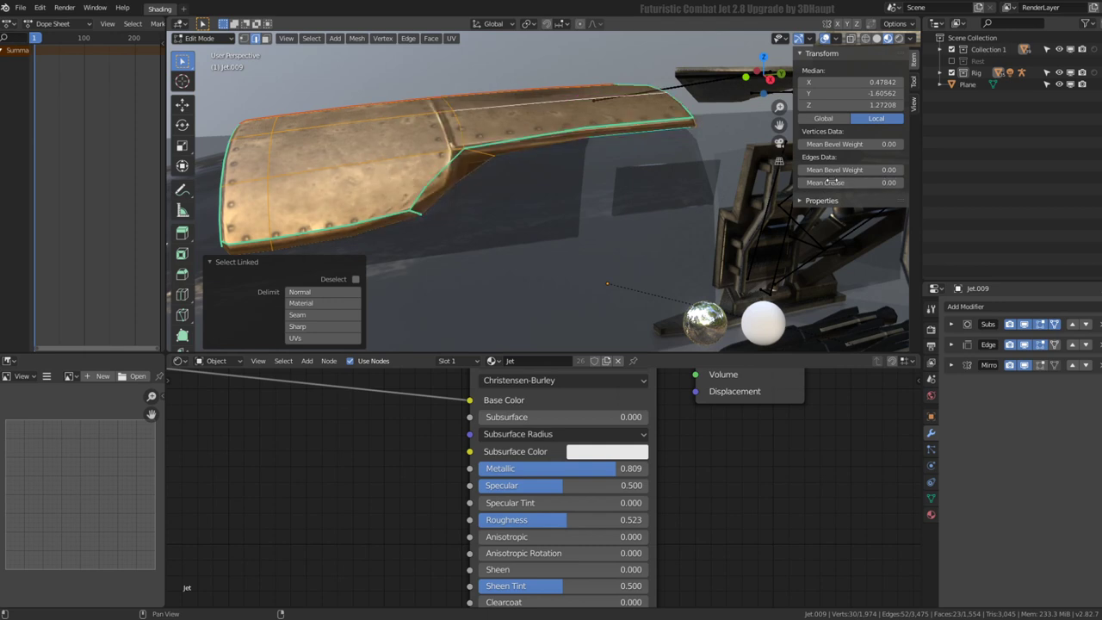
Subdivide the panel's edge ring and slide the new loop close to the panel edge
{"action": "left_click", "coordinate": [489, 148]}
{"action": "left_click", "coordinate": [388, 165], "text": "ctrl+alt"}
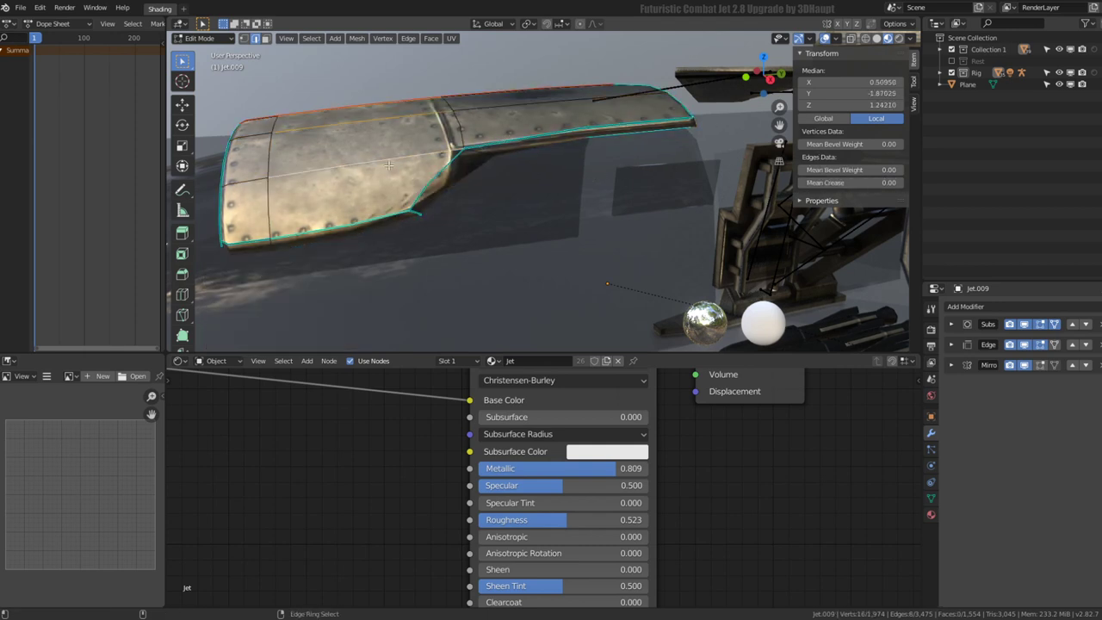
{"action": "left_click", "coordinate": [532, 134], "text": "alt"}
{"action": "middle_click_drag", "start_coordinate": [559, 131], "coordinate": [650, 136]}
{"action": "right_click", "coordinate": [556, 135]}
{"action": "left_click", "coordinate": [556, 135]}
{"action": "key", "text": "g"}
{"action": "key", "text": "g"}
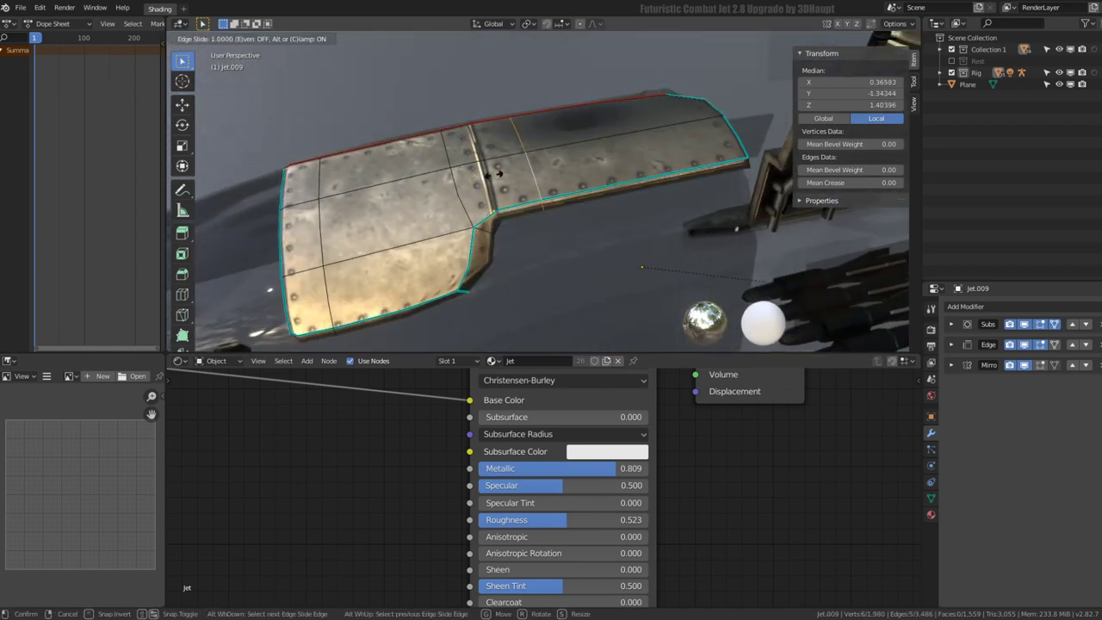
{"action": "left_click", "coordinate": [540, 158]}
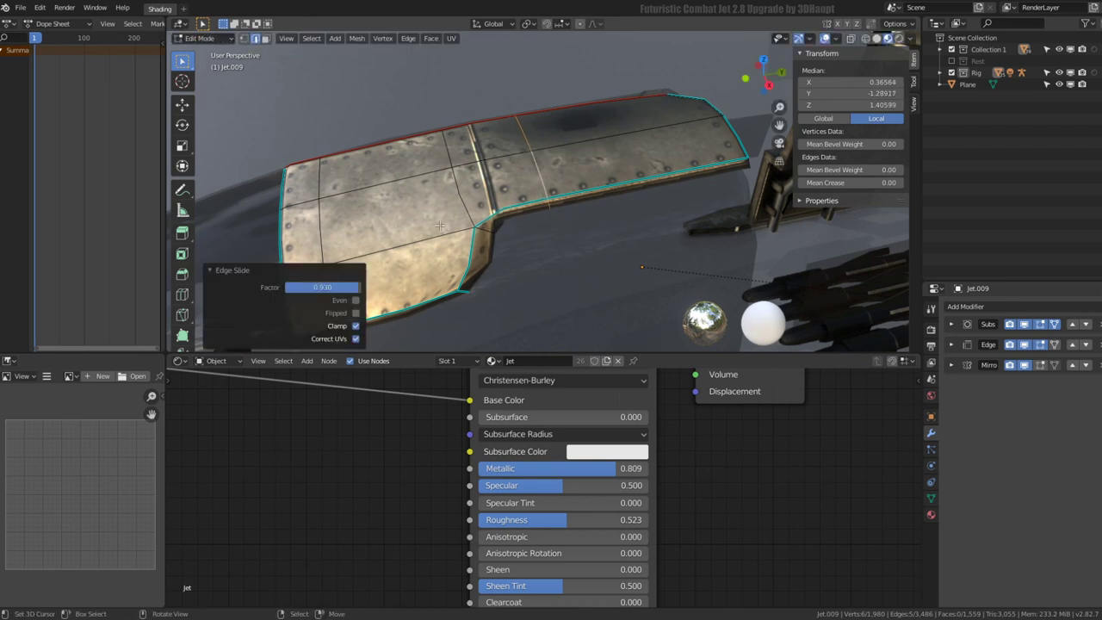
Subdivide again and slide the second new loop near the panel border (factor -0.807)
{"action": "right_click", "coordinate": [517, 155]}
{"action": "left_click", "coordinate": [517, 155]}
{"action": "key", "text": "g"}
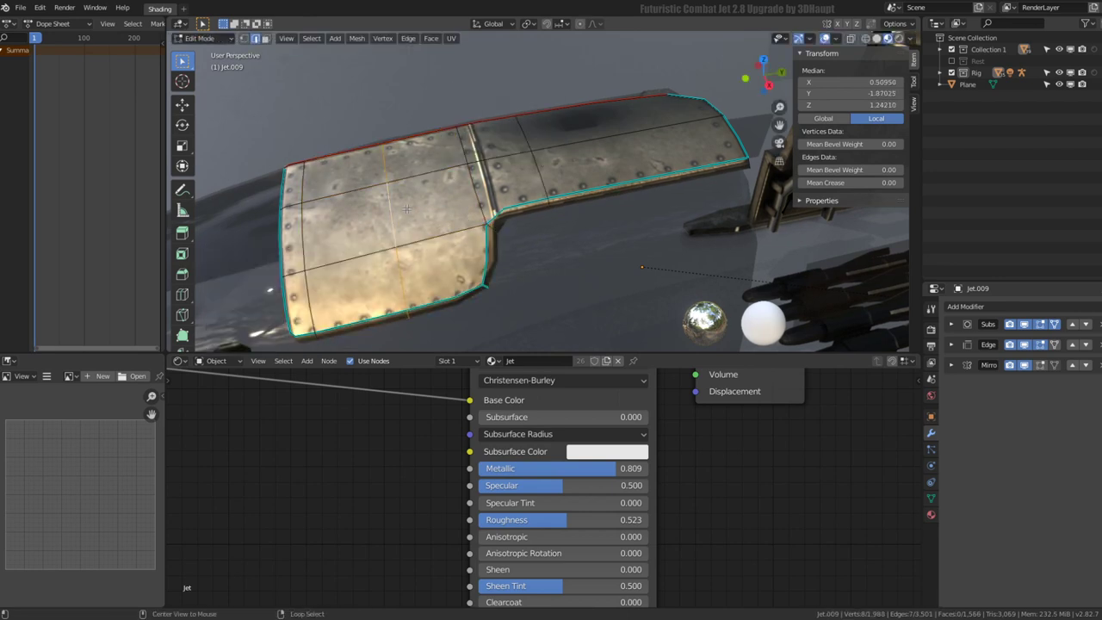
{"action": "key", "text": "g"}
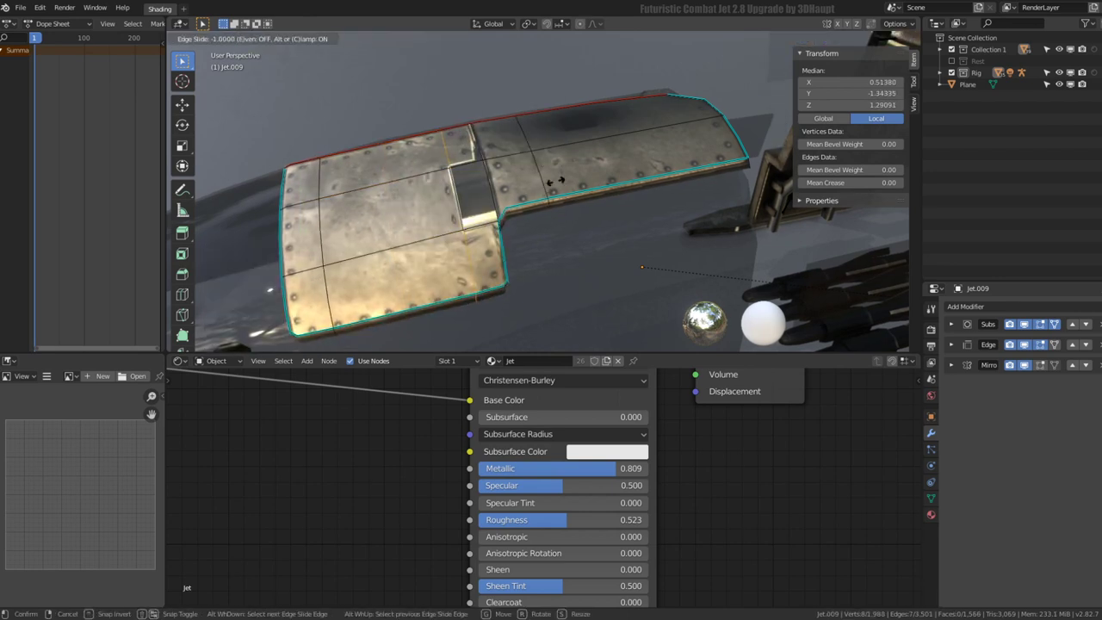
{"action": "left_click", "coordinate": [498, 192]}
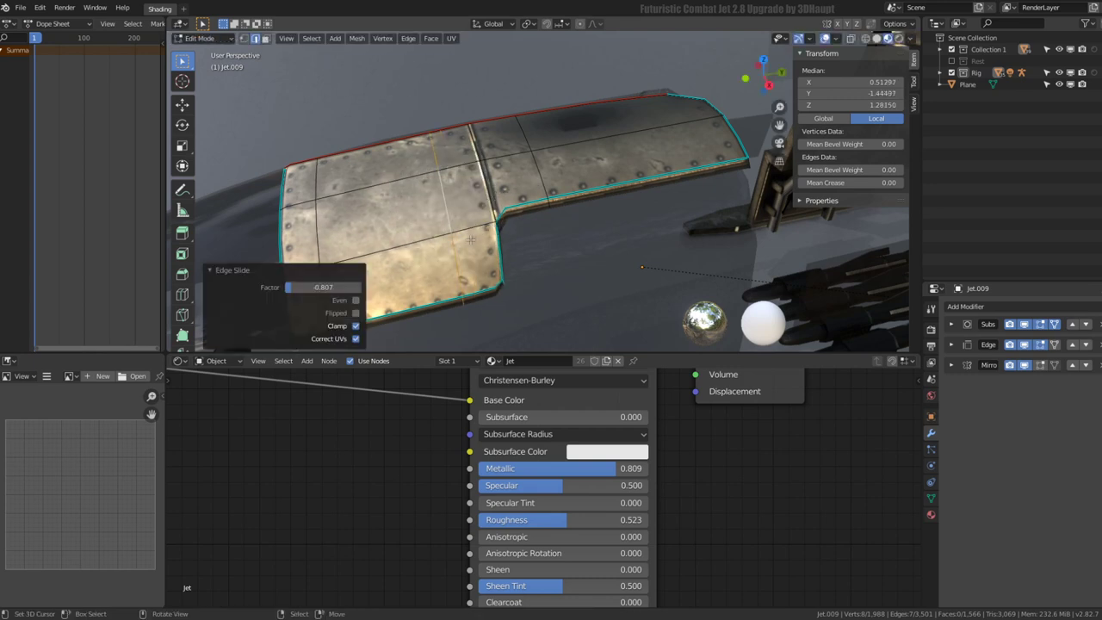
{"action": "key", "text": "q"}
{"action": "key", "text": "Escape"}
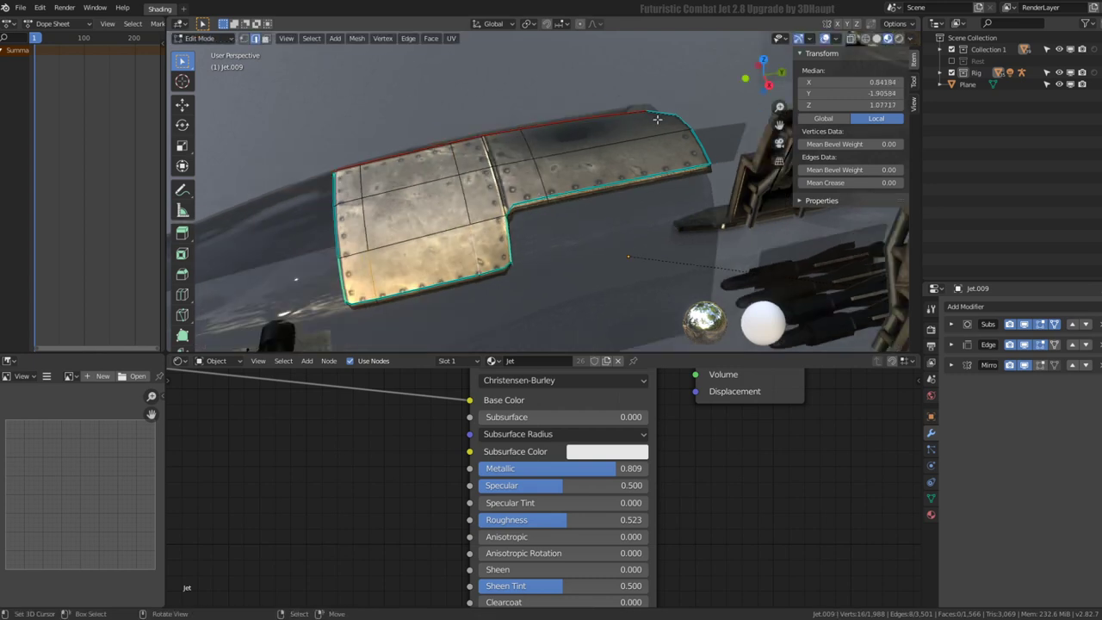
{"action": "mouse_move", "coordinate": [558, 191]}
{"action": "middle_mouse_down"}
{"action": "mouse_move", "coordinate": [476, 161]}
{"action": "mouse_move", "coordinate": [460, 124]}
{"action": "mouse_move", "coordinate": [468, 111]}
{"action": "mouse_move", "coordinate": [517, 138]}
{"action": "middle_mouse_up"}
{"action": "left_click", "coordinate": [457, 123], "text": "shift"}
Give the selected new panel edges a full Mean Crease of 1
{"action": "double_click", "coordinate": [853, 183]}
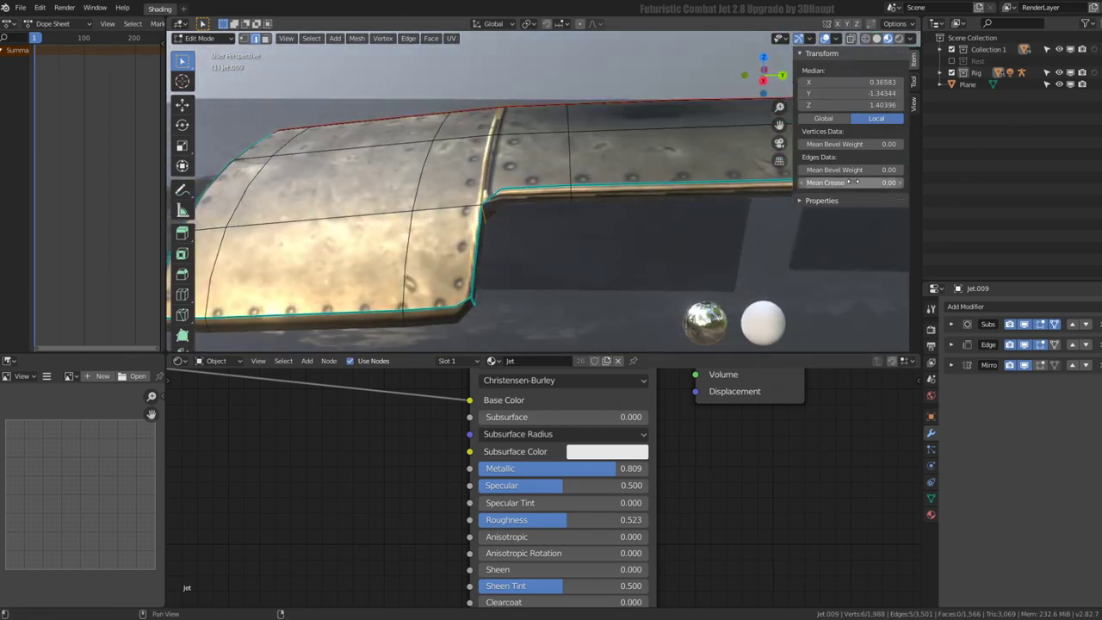
{"action": "type", "text": "1"}
{"action": "key", "text": "Return"}
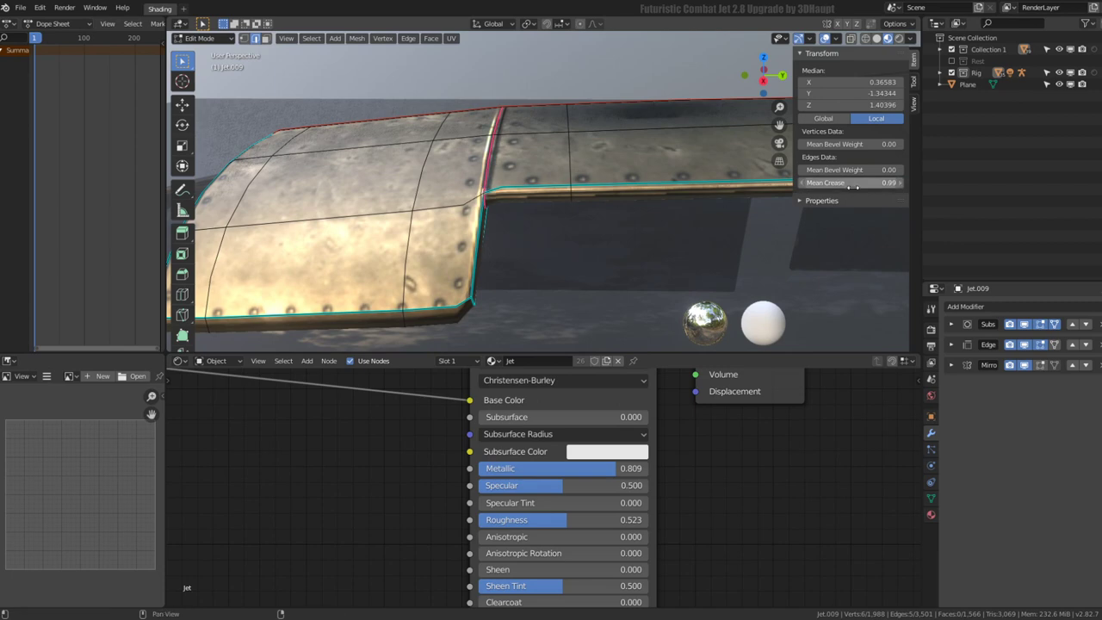
Select the edge loop along the wing edge, crease it to 1, and return to Object Mode
{"action": "mouse_move", "coordinate": [675, 191]}
{"action": "middle_mouse_down"}
{"action": "mouse_move", "coordinate": [600, 172]}
{"action": "mouse_move", "coordinate": [434, 188]}
{"action": "middle_mouse_up"}
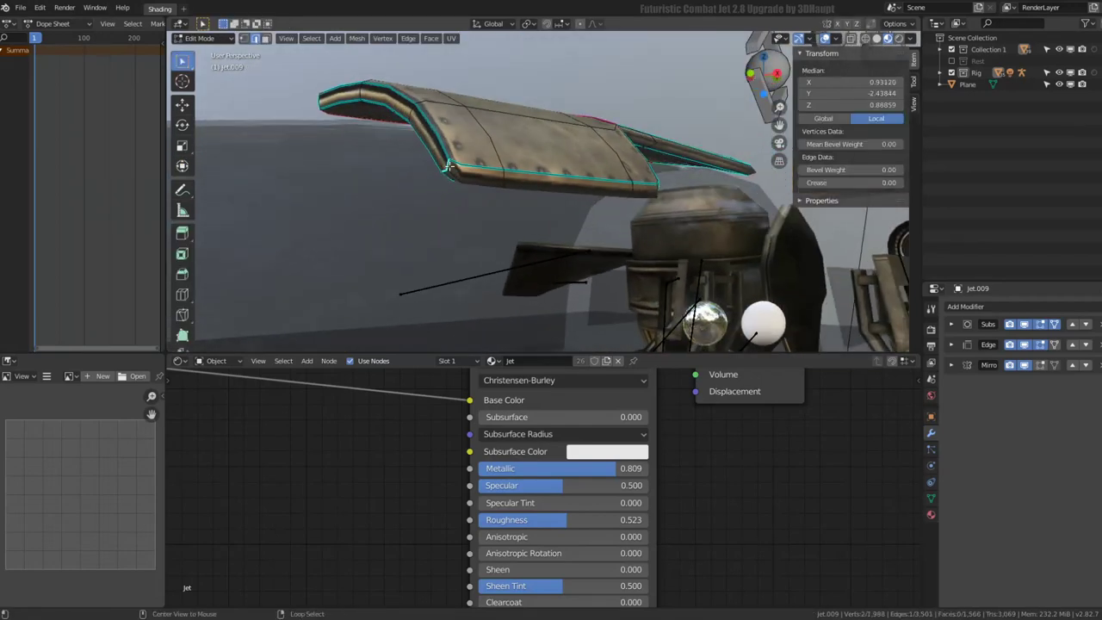
{"action": "middle_click_drag", "start_coordinate": [466, 176], "coordinate": [448, 197]}
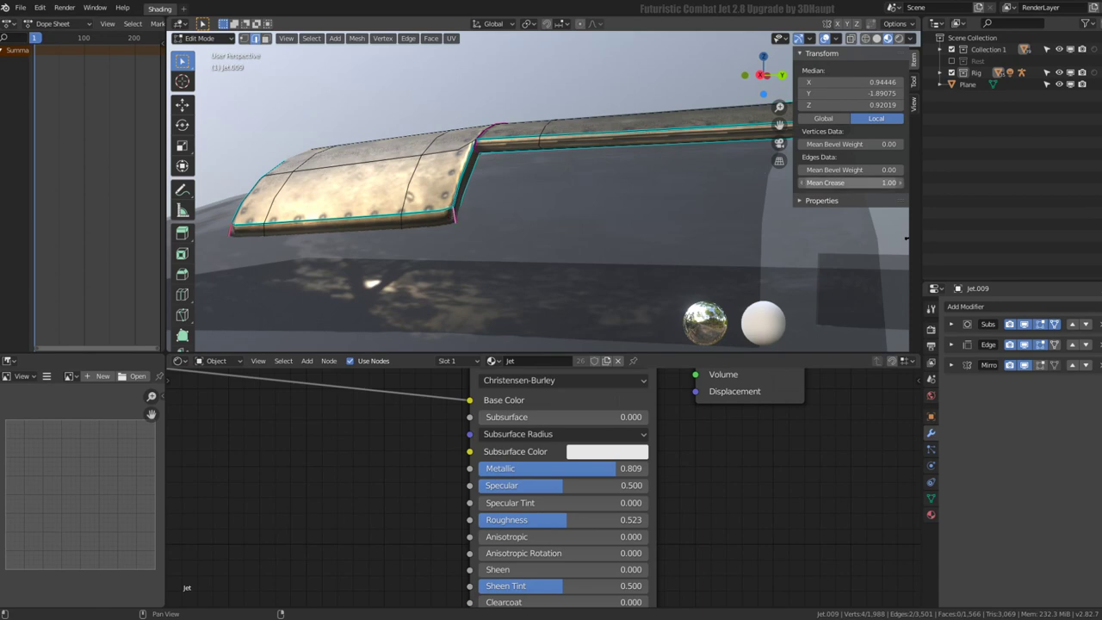
{"action": "mouse_move", "coordinate": [408, 182]}
{"action": "middle_mouse_down"}
{"action": "mouse_move", "coordinate": [528, 158]}
{"action": "mouse_move", "coordinate": [521, 164]}
{"action": "middle_mouse_up"}
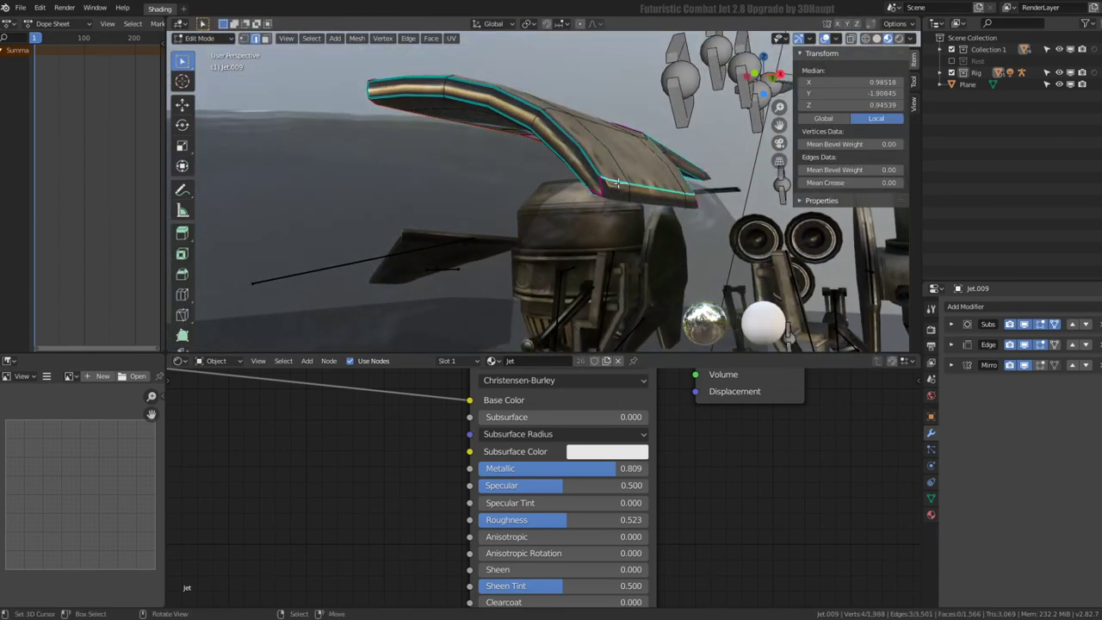
{"action": "middle_click_drag", "start_coordinate": [616, 183], "coordinate": [634, 158]}
{"action": "left_click", "coordinate": [645, 102], "text": "alt"}
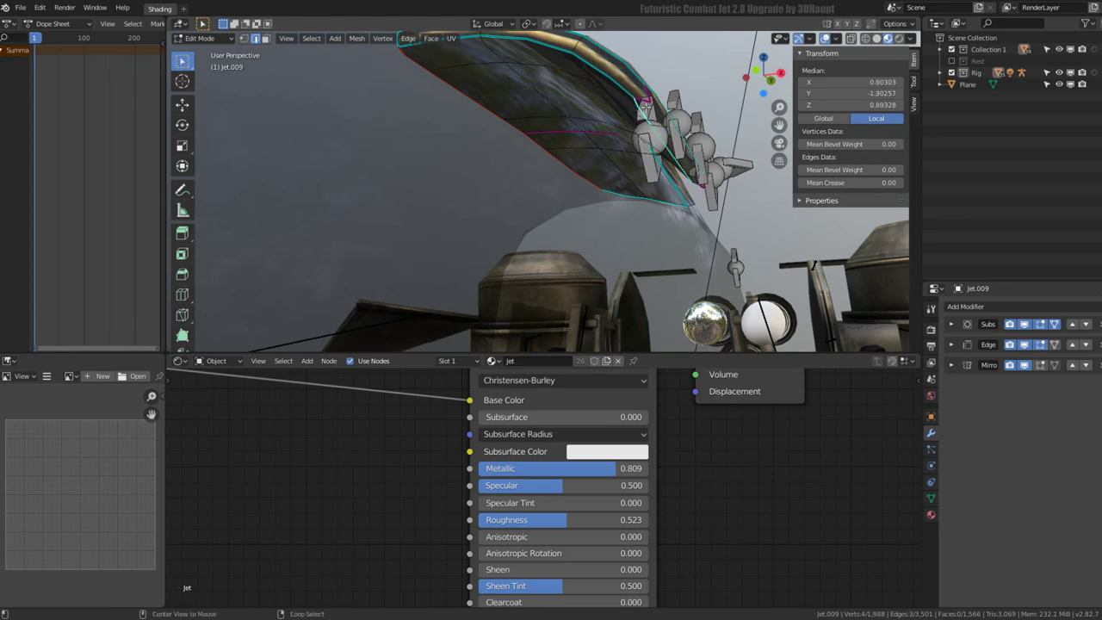
{"action": "left_click", "coordinate": [866, 182]}
{"action": "type", "text": "1"}
{"action": "key", "text": "Return"}
{"action": "mouse_move", "coordinate": [602, 181]}
{"action": "middle_mouse_down"}
{"action": "mouse_move", "coordinate": [536, 177]}
{"action": "mouse_move", "coordinate": [590, 273]}
{"action": "mouse_move", "coordinate": [762, 140]}
{"action": "mouse_move", "coordinate": [520, 183]}
{"action": "mouse_move", "coordinate": [569, 189]}
{"action": "mouse_move", "coordinate": [585, 168]}
{"action": "middle_mouse_up"}
{"action": "key", "text": "Tab"}
{"action": "key", "text": "Tab"}
Subdivide the wing panel edges and slide the new loop near the panel's end
{"action": "key", "text": "q"}
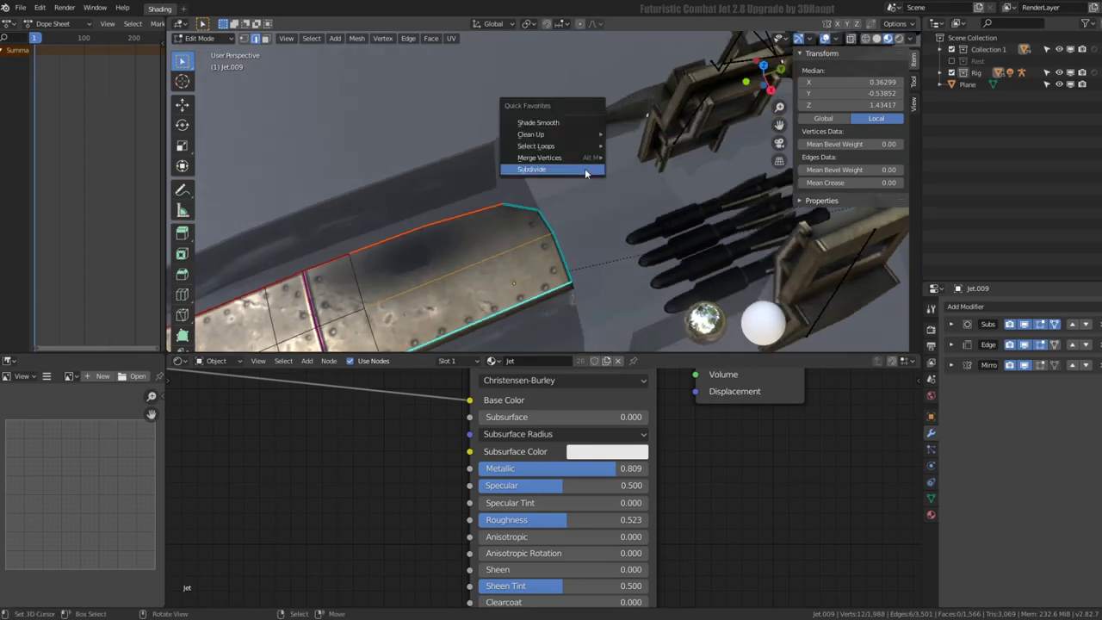
{"action": "left_click", "coordinate": [584, 167]}
{"action": "key", "text": "g"}
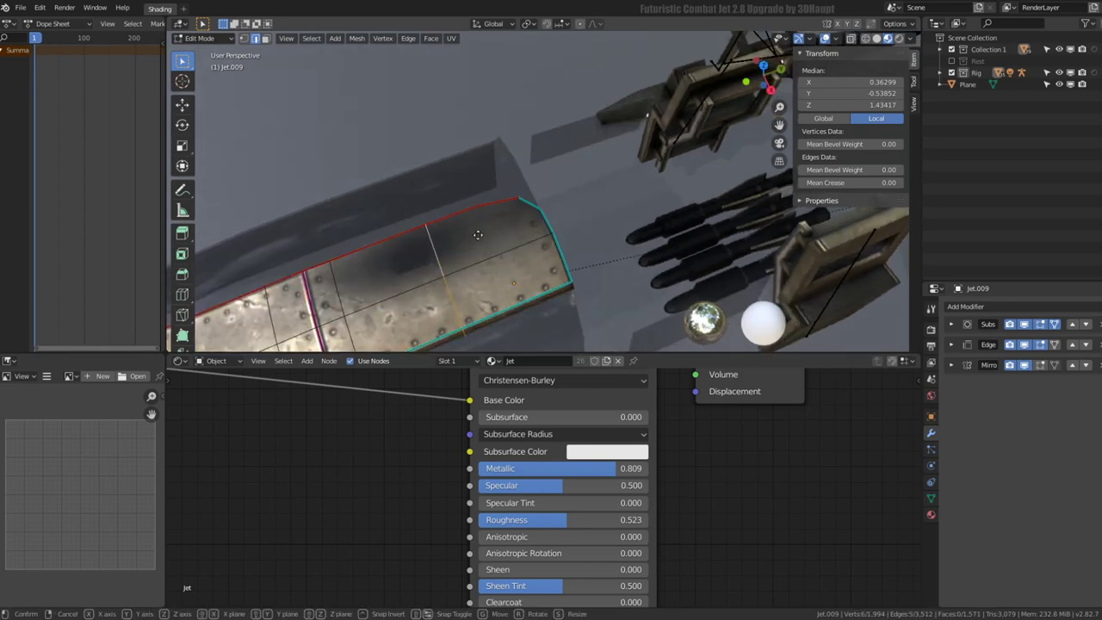
{"action": "key", "text": "g"}
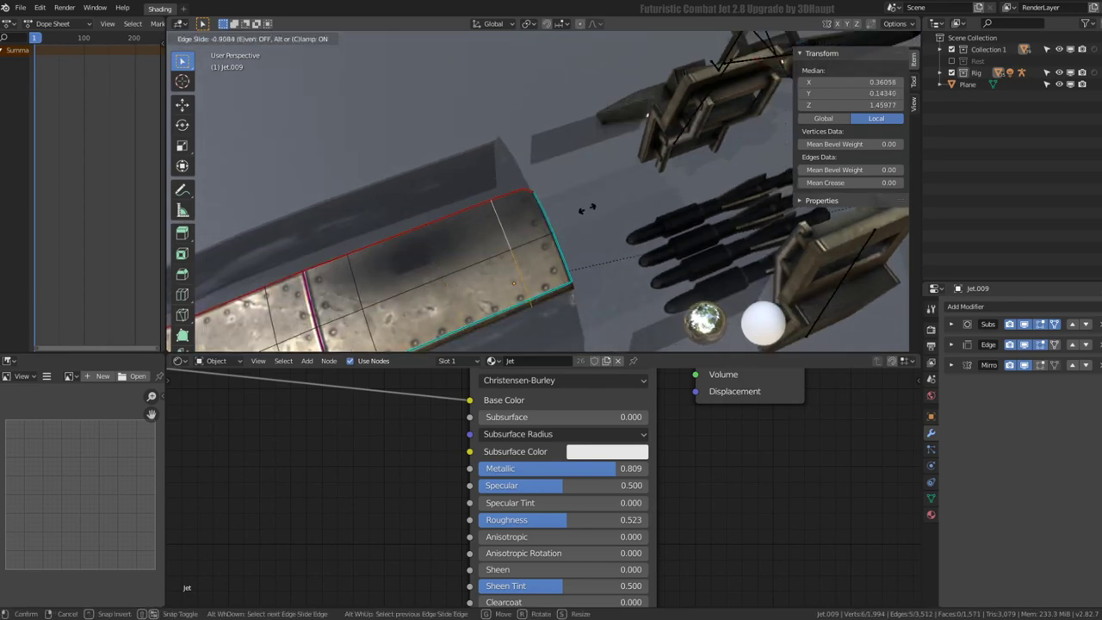
{"action": "left_click", "coordinate": [585, 208]}
Select the connected wing panel and hide everything else to isolate it
{"action": "middle_click_drag", "start_coordinate": [586, 209], "coordinate": [581, 168]}
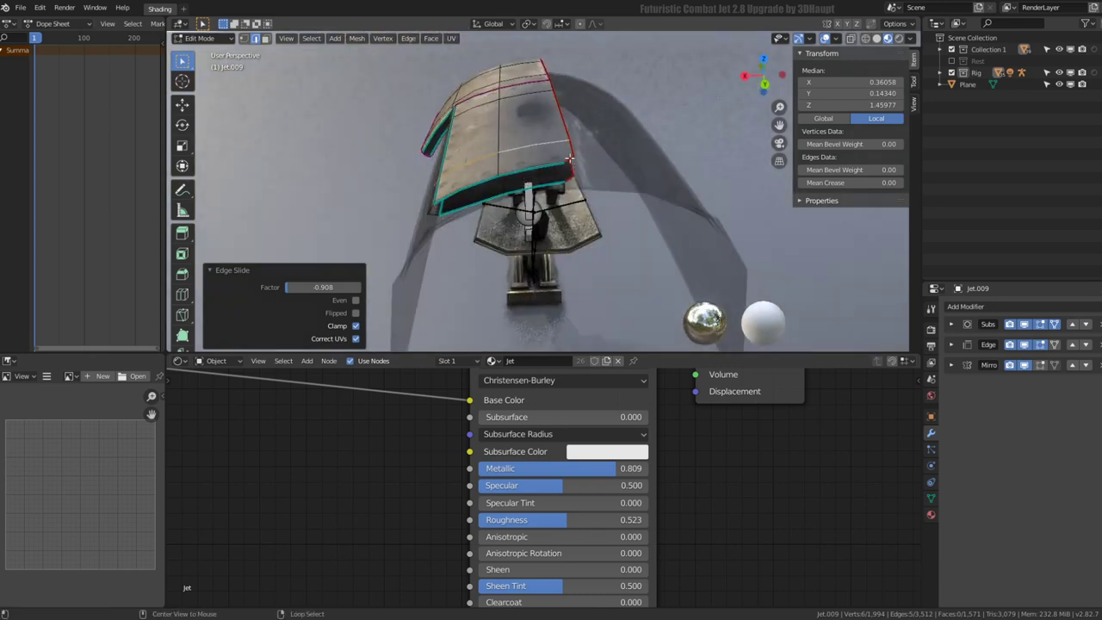
{"action": "left_click", "coordinate": [577, 146]}
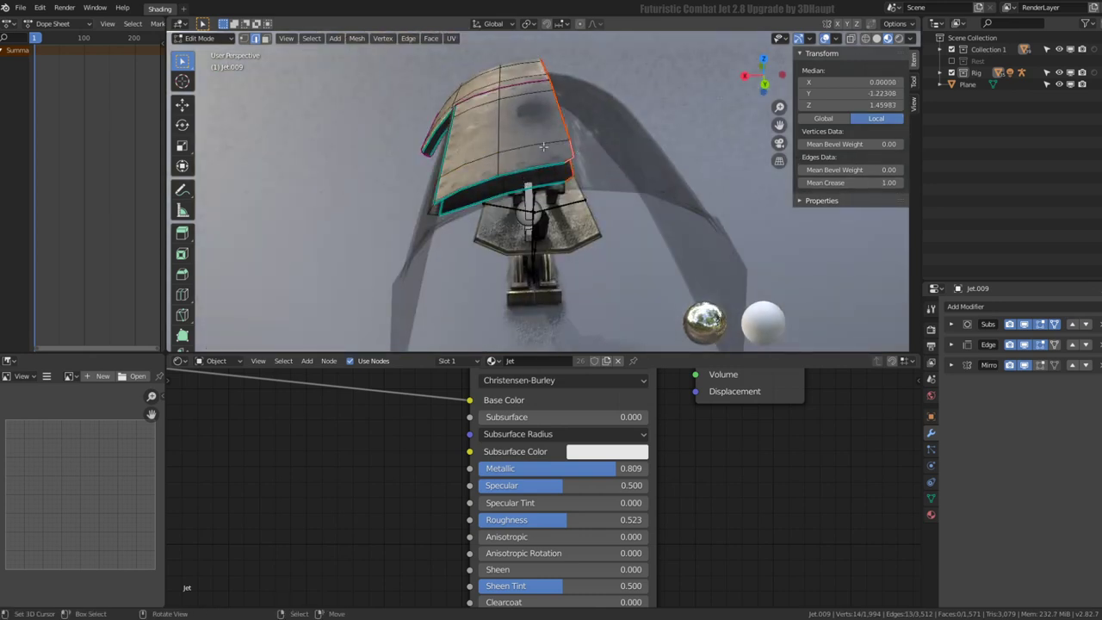
{"action": "mouse_move", "coordinate": [543, 146]}
{"action": "middle_mouse_down"}
{"action": "mouse_move", "coordinate": [598, 114]}
{"action": "mouse_move", "coordinate": [624, 149]}
{"action": "middle_mouse_up"}
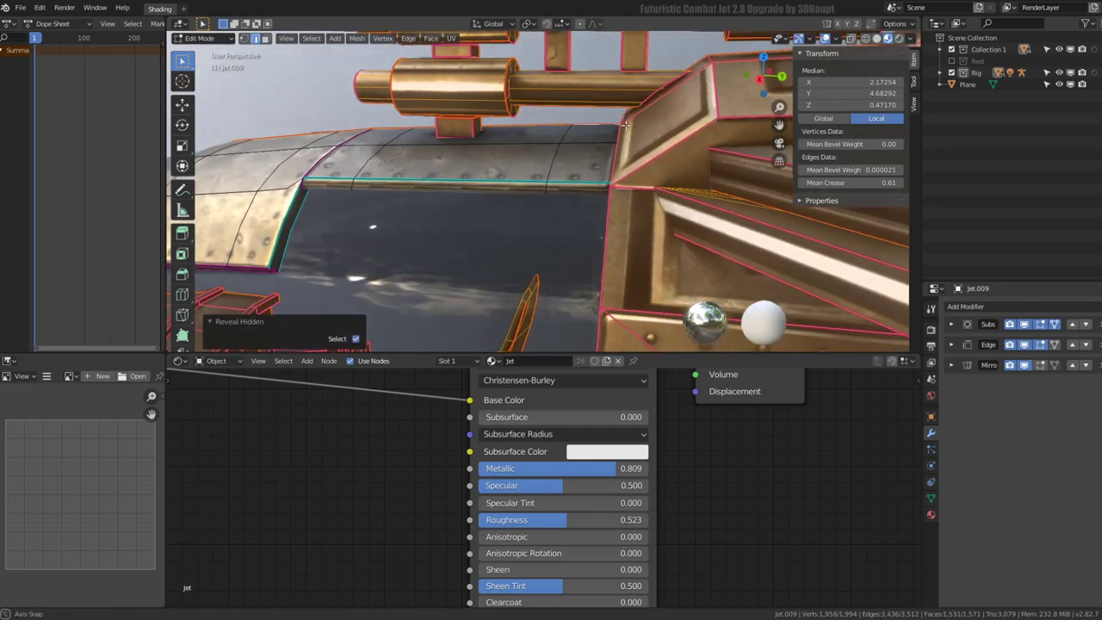
{"action": "left_click", "coordinate": [607, 170]}
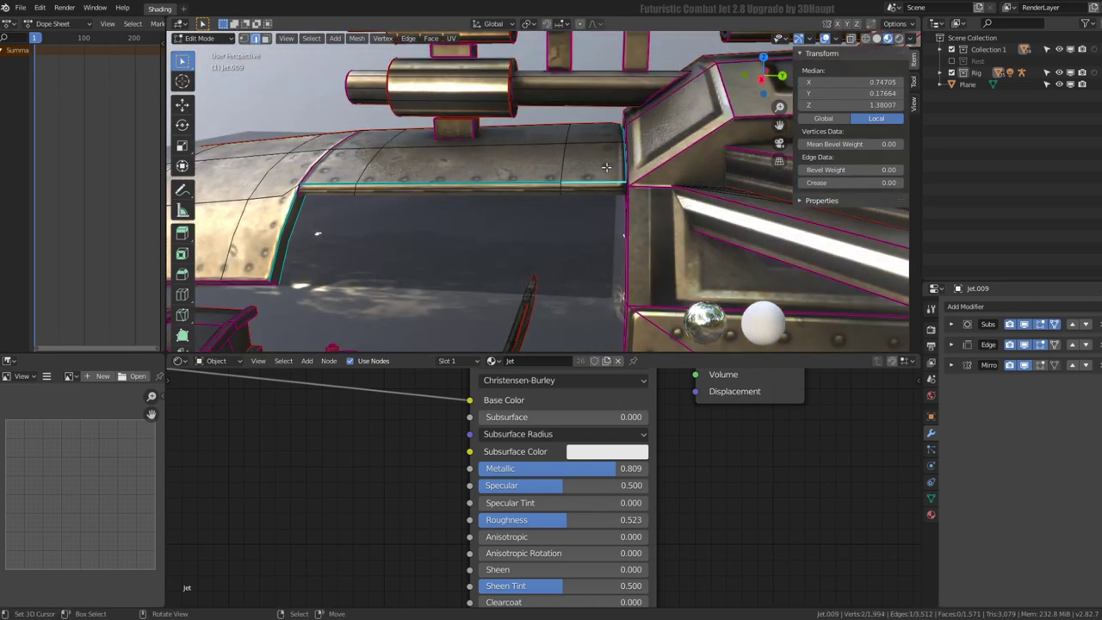
{"action": "key", "text": "ctrl+l"}
{"action": "key", "text": "shift+h"}
{"action": "middle_click_drag", "start_coordinate": [606, 167], "coordinate": [564, 138]}
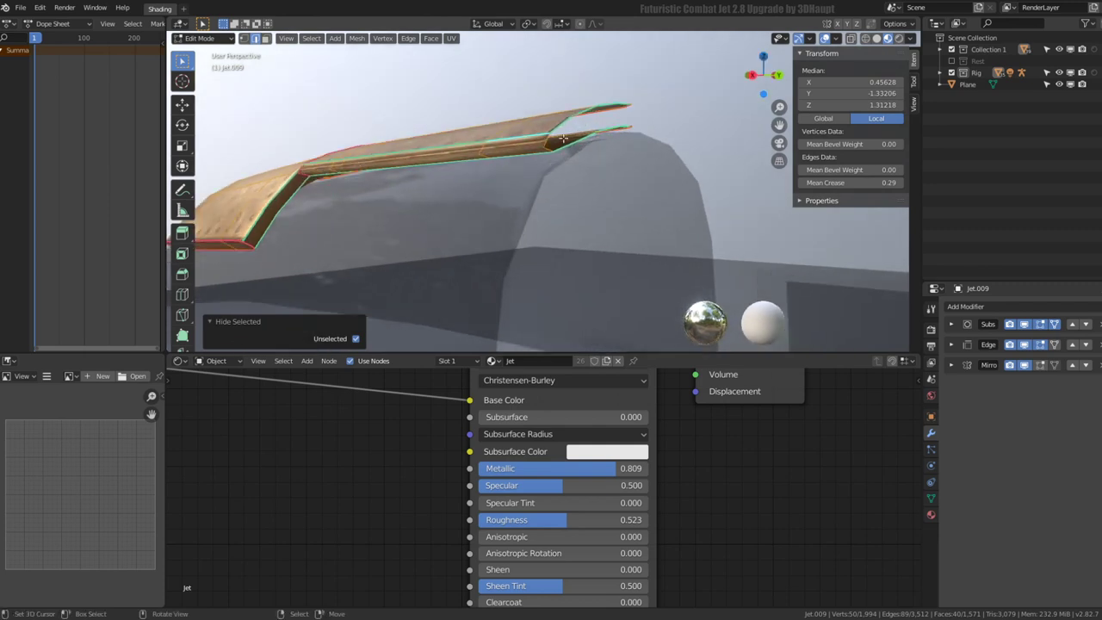
Give a selected panel edge a full crease of 1.00
{"action": "left_click", "coordinate": [548, 144]}
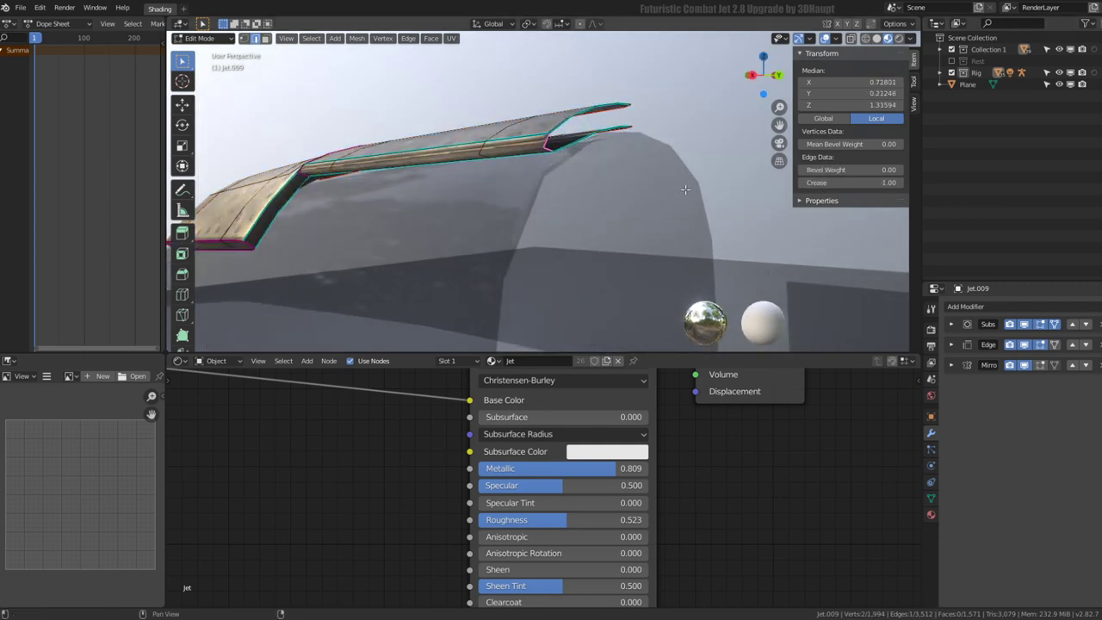
{"action": "middle_click_drag", "start_coordinate": [686, 190], "coordinate": [533, 186]}
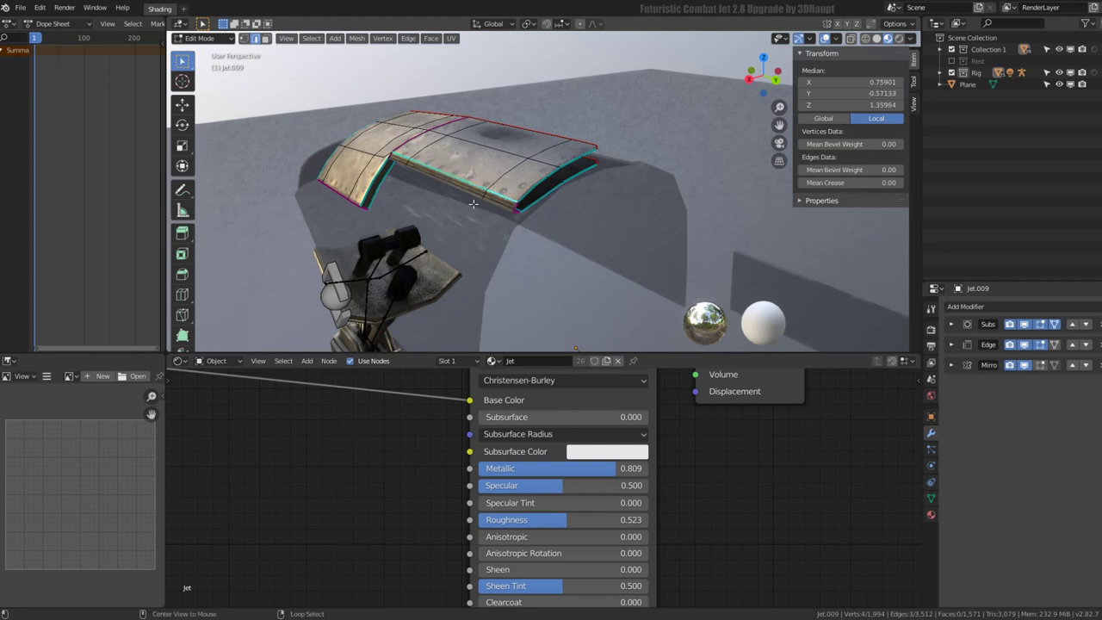
{"action": "middle_click_drag", "start_coordinate": [473, 203], "coordinate": [529, 154]}
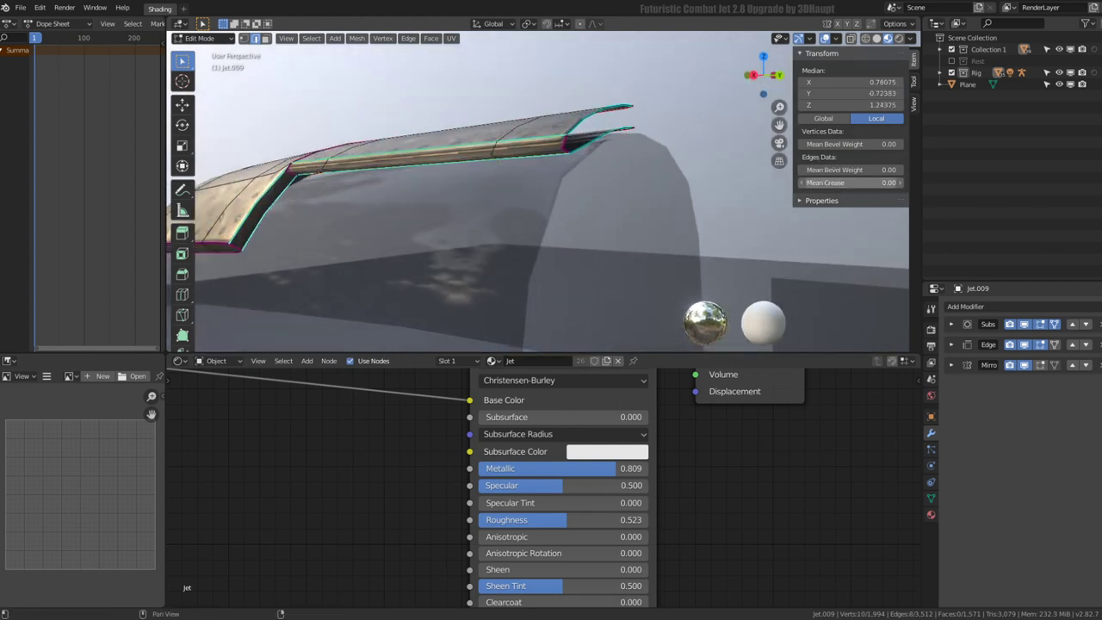
{"action": "double_click", "coordinate": [852, 183]}
{"action": "type", "text": "1"}
{"action": "key", "text": "Return"}
Set the crease to 0 on the vertical panel edges and the side edge loop
{"action": "middle_click_drag", "start_coordinate": [551, 190], "coordinate": [485, 204]}
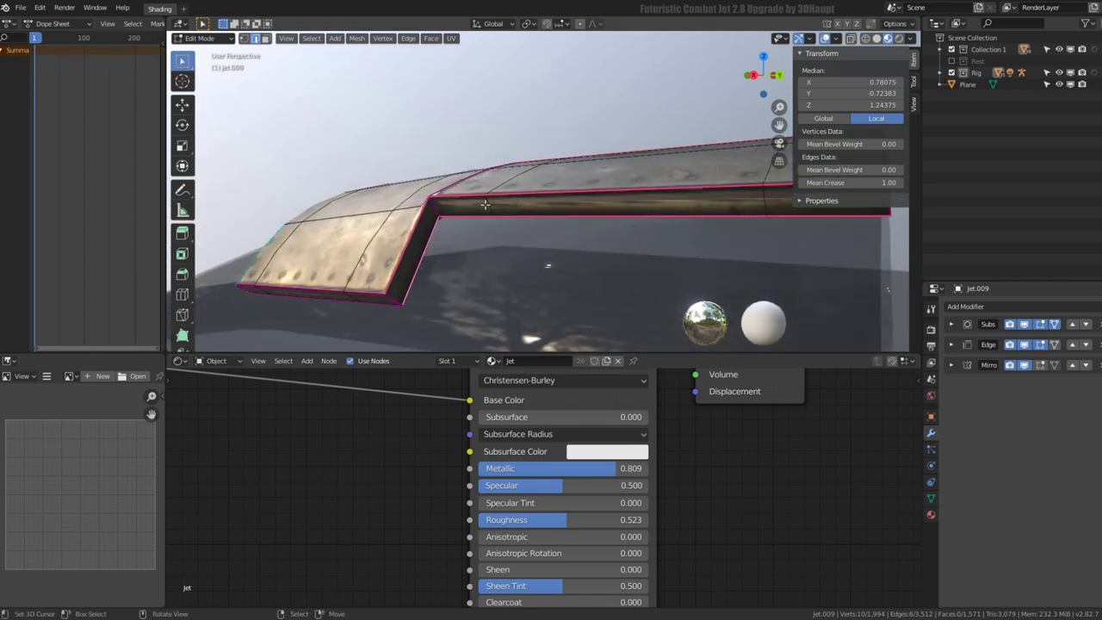
{"action": "left_click", "coordinate": [434, 201]}
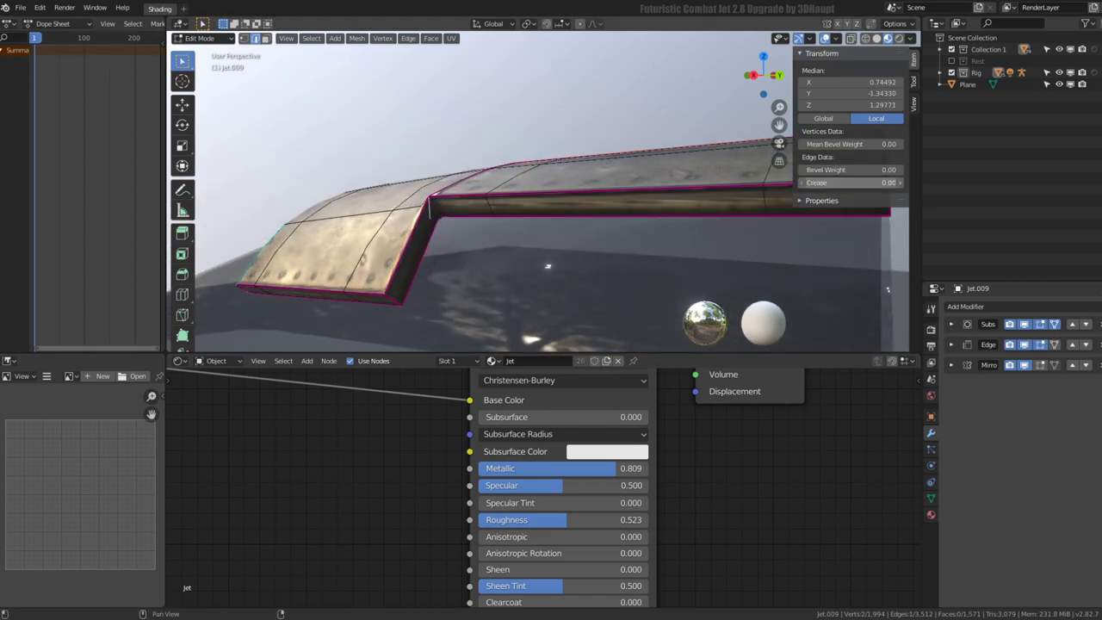
{"action": "left_click", "coordinate": [425, 239], "text": "ctrl"}
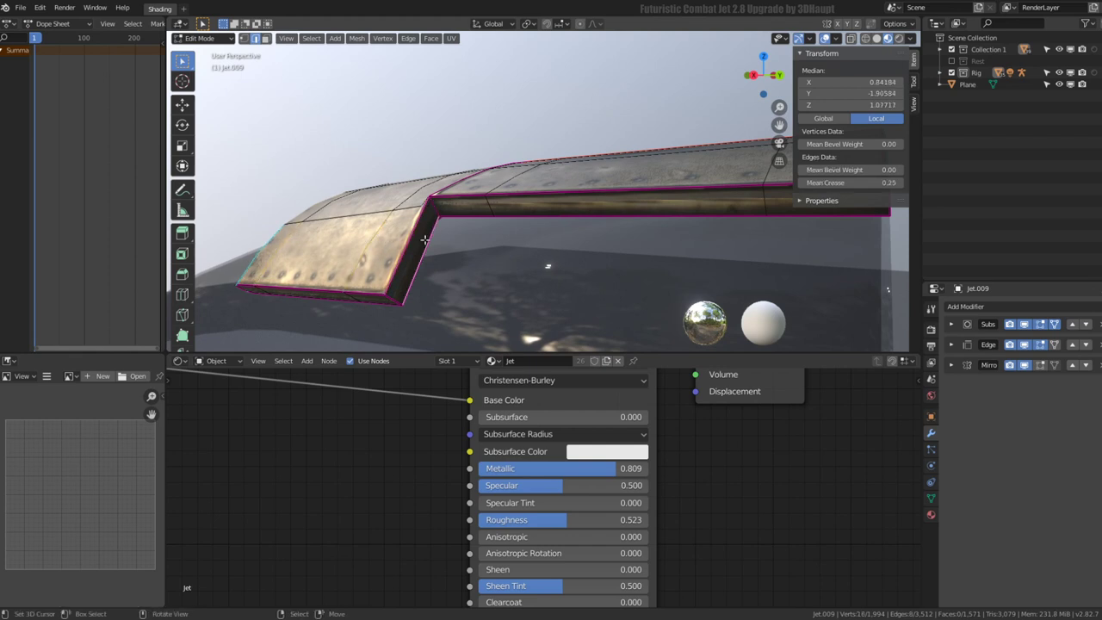
{"action": "double_click", "coordinate": [852, 182]}
{"action": "type", "text": "0"}
{"action": "key", "text": "Return"}
{"action": "middle_click_drag", "start_coordinate": [548, 266], "coordinate": [516, 224]}
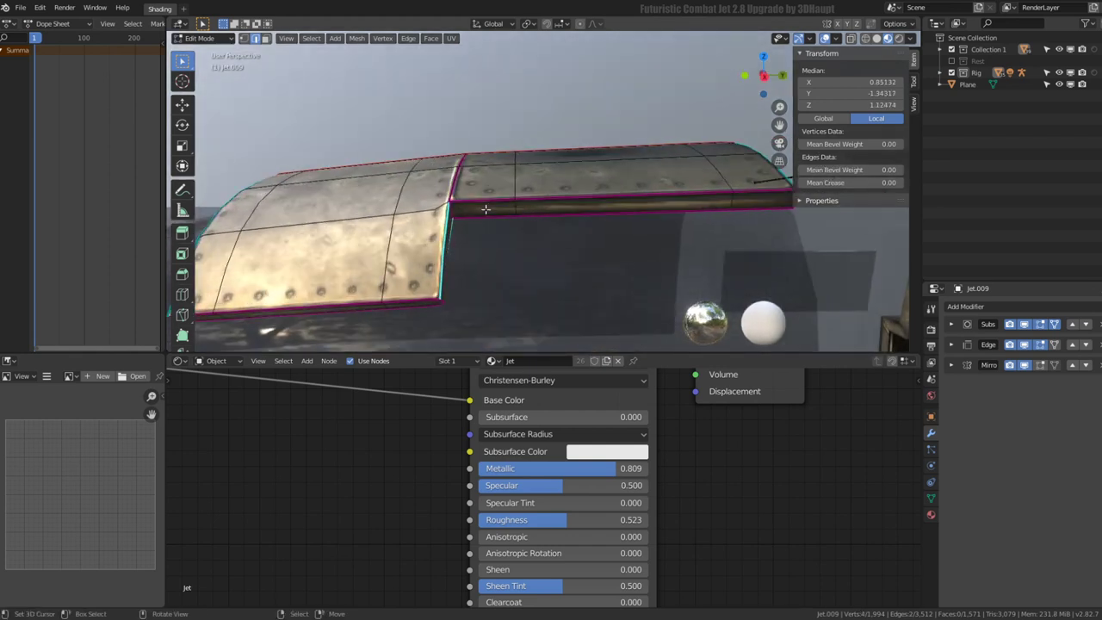
{"action": "left_click", "coordinate": [484, 200]}
{"action": "left_click", "coordinate": [483, 207], "text": "alt"}
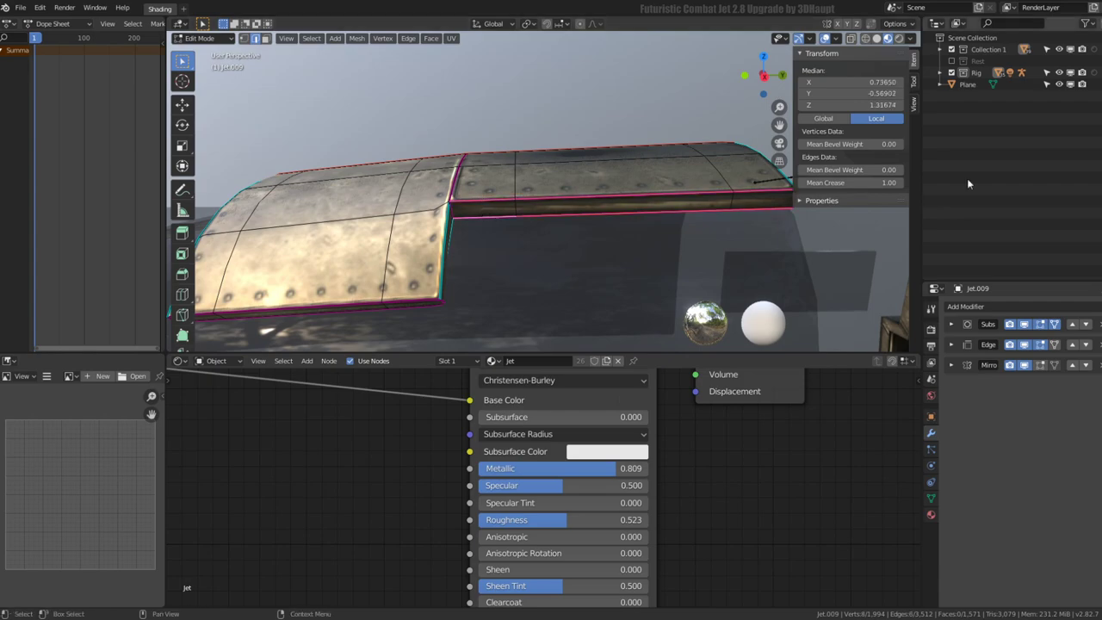
{"action": "double_click", "coordinate": [896, 182]}
{"action": "type", "text": "0"}
{"action": "key", "text": "Return"}
Return to Object Mode and select the fuselage part Jet.009
{"action": "key", "text": "Tab"}
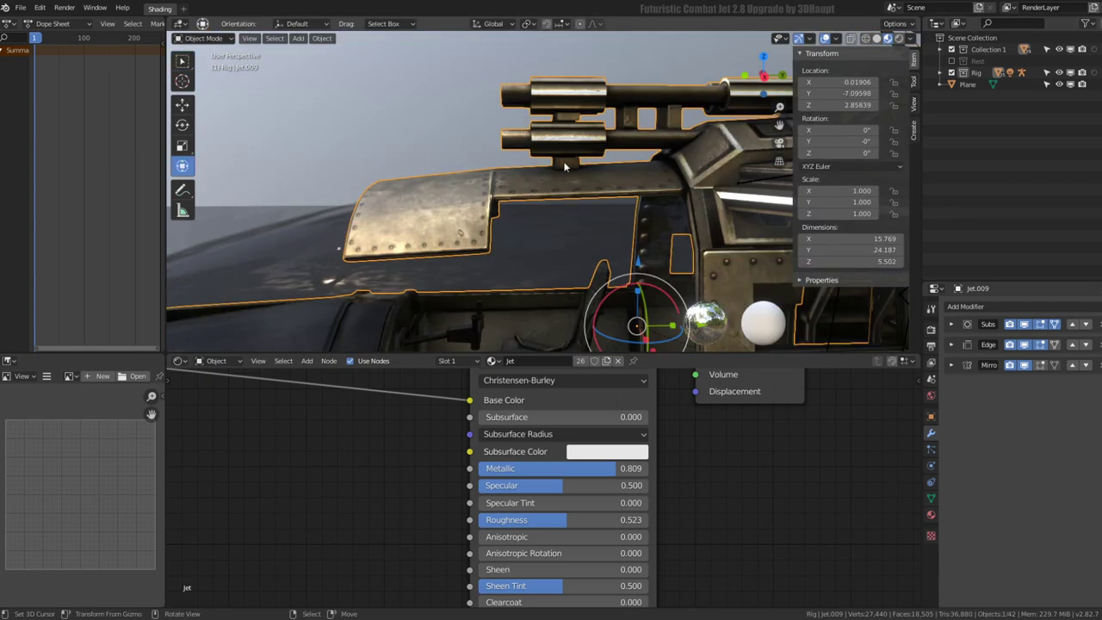
{"action": "mouse_move", "coordinate": [717, 170]}
{"action": "middle_mouse_down"}
{"action": "mouse_move", "coordinate": [562, 176]}
{"action": "mouse_move", "coordinate": [657, 173]}
{"action": "mouse_move", "coordinate": [506, 203]}
{"action": "mouse_move", "coordinate": [444, 170]}
{"action": "mouse_move", "coordinate": [619, 184]}
{"action": "mouse_move", "coordinate": [463, 163]}
{"action": "mouse_move", "coordinate": [498, 149]}
{"action": "mouse_move", "coordinate": [603, 164]}
{"action": "mouse_move", "coordinate": [496, 147]}
{"action": "middle_mouse_up"}
{"action": "left_click", "coordinate": [498, 148]}
{"action": "left_click", "coordinate": [359, 158]}
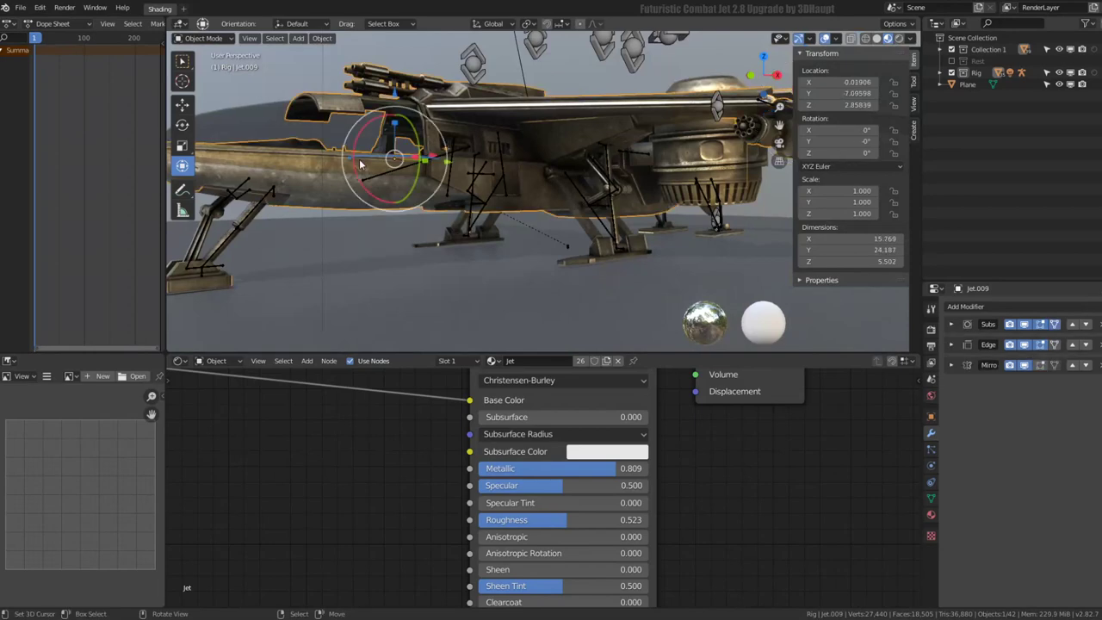
{"action": "middle_click_drag", "start_coordinate": [359, 158], "coordinate": [447, 215]}
Arrange the fuselage material's nodes and bring up the Add node menu
{"action": "scroll", "coordinate": [517, 473], "scroll_direction": "down", "scroll_amount": 4}
{"action": "scroll", "coordinate": [488, 445], "scroll_direction": "left", "scroll_amount": 3, "text": "ctrl"}
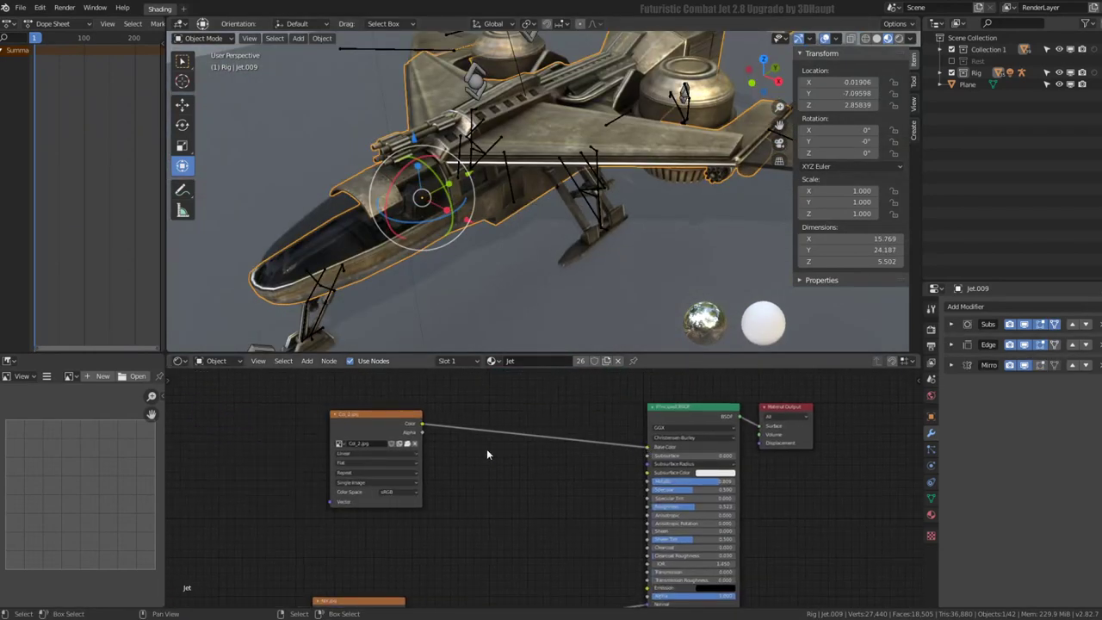
{"action": "left_click_drag", "start_coordinate": [362, 414], "coordinate": [317, 416]}
{"action": "middle_click_drag", "start_coordinate": [448, 457], "coordinate": [435, 435]}
{"action": "key", "text": "shift+a"}
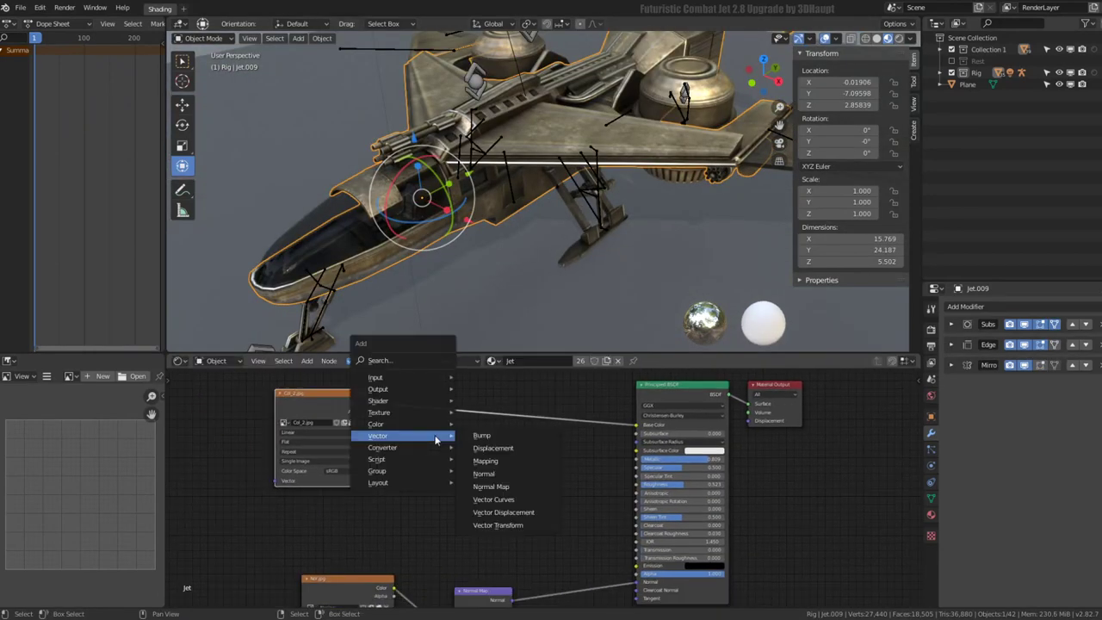
{"action": "mouse_move", "coordinate": [405, 424]}
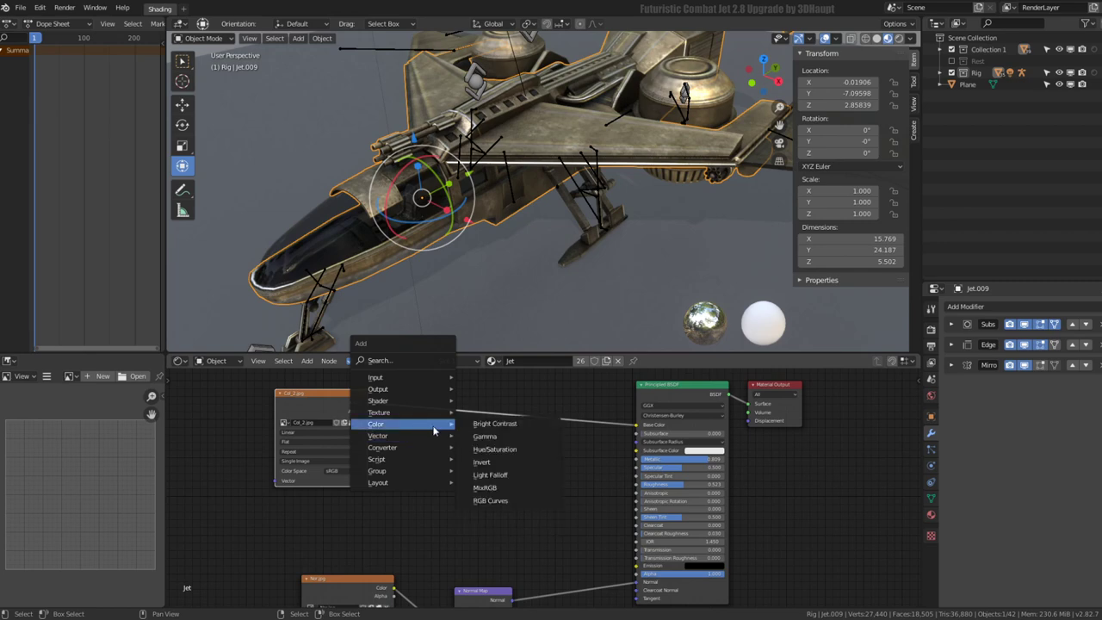
Insert a Gamma node between Col_2.jpg and Base Color, tuning gamma toward 0.880
{"action": "left_click", "coordinate": [512, 451]}
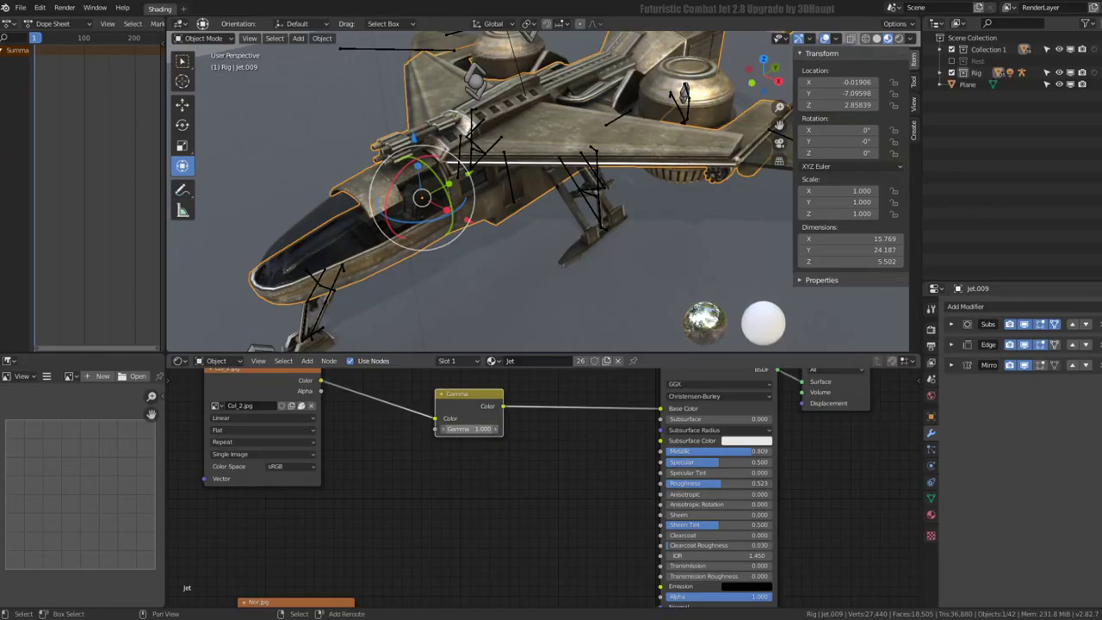
{"action": "left_click_drag", "start_coordinate": [470, 428], "coordinate": [495, 428]}
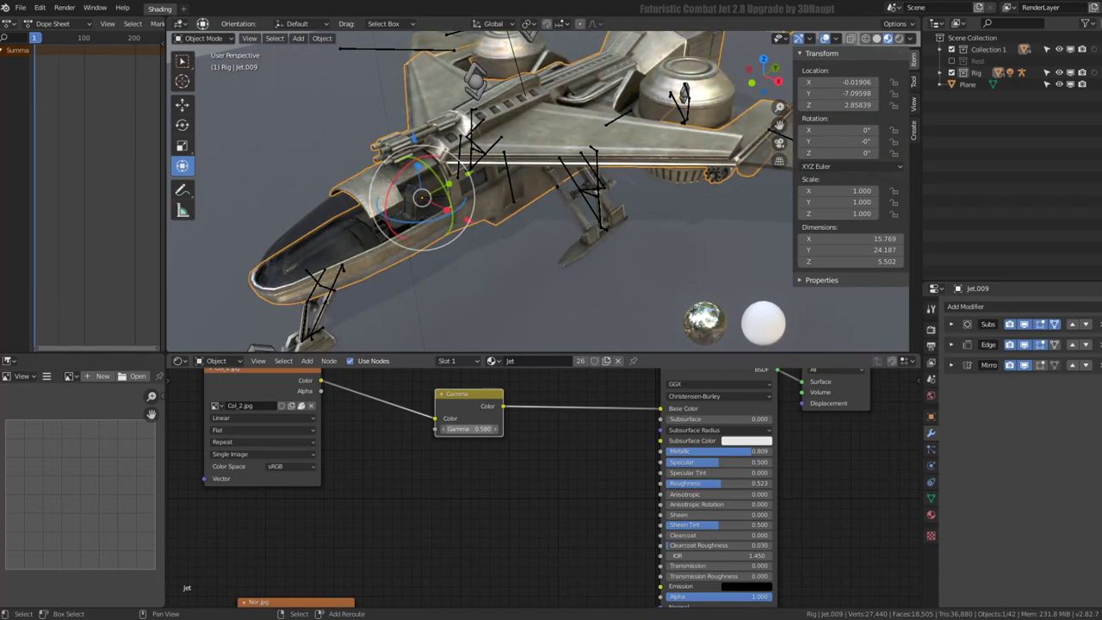
{"action": "mouse_move", "coordinate": [469, 428]}
{"action": "left_mouse_down"}
{"action": "mouse_move", "coordinate": [495, 428]}
{"action": "mouse_move", "coordinate": [473, 428]}
{"action": "left_mouse_up"}
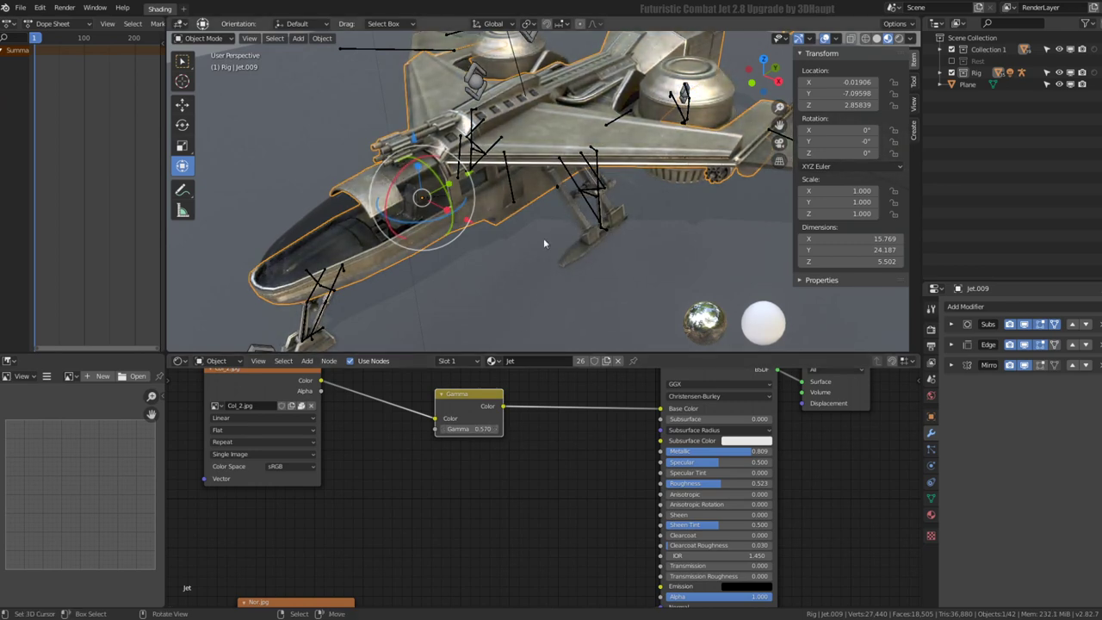
{"action": "mouse_move", "coordinate": [544, 238]}
{"action": "middle_mouse_down"}
{"action": "mouse_move", "coordinate": [699, 150]}
{"action": "mouse_move", "coordinate": [549, 266]}
{"action": "middle_mouse_up"}
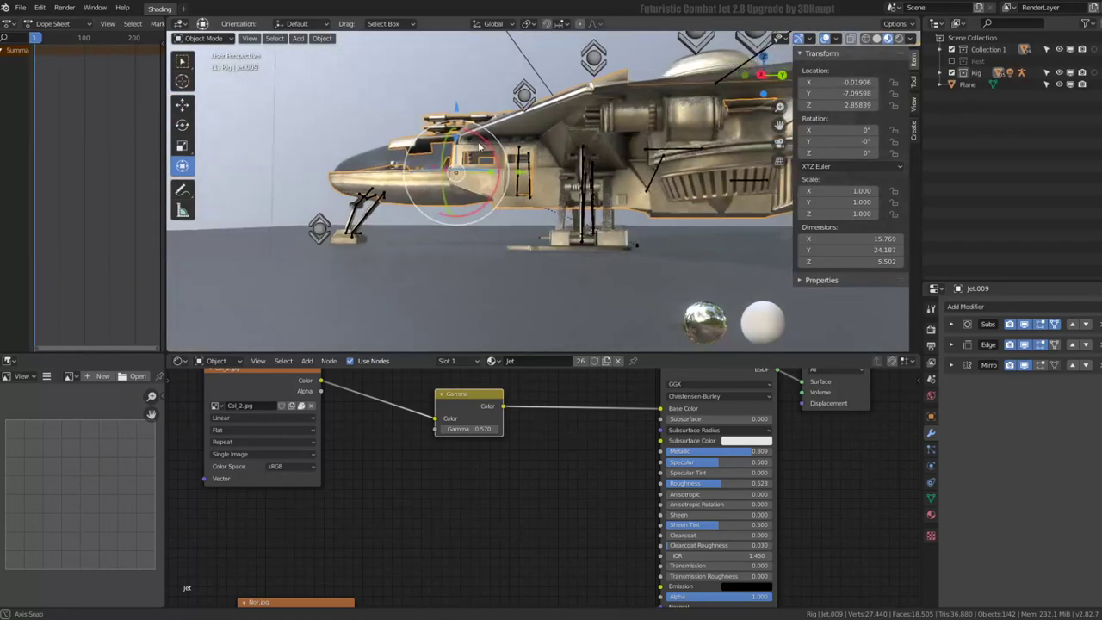
{"action": "left_click_drag", "start_coordinate": [469, 428], "coordinate": [582, 428]}
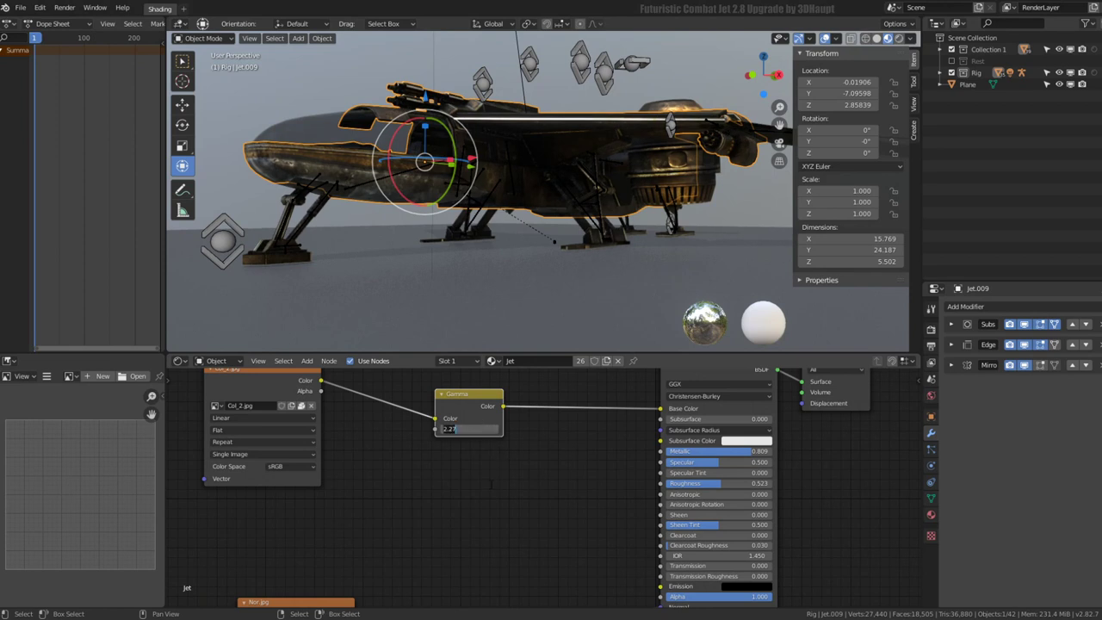
{"action": "type", "text": "1"}
{"action": "key", "text": "Return"}
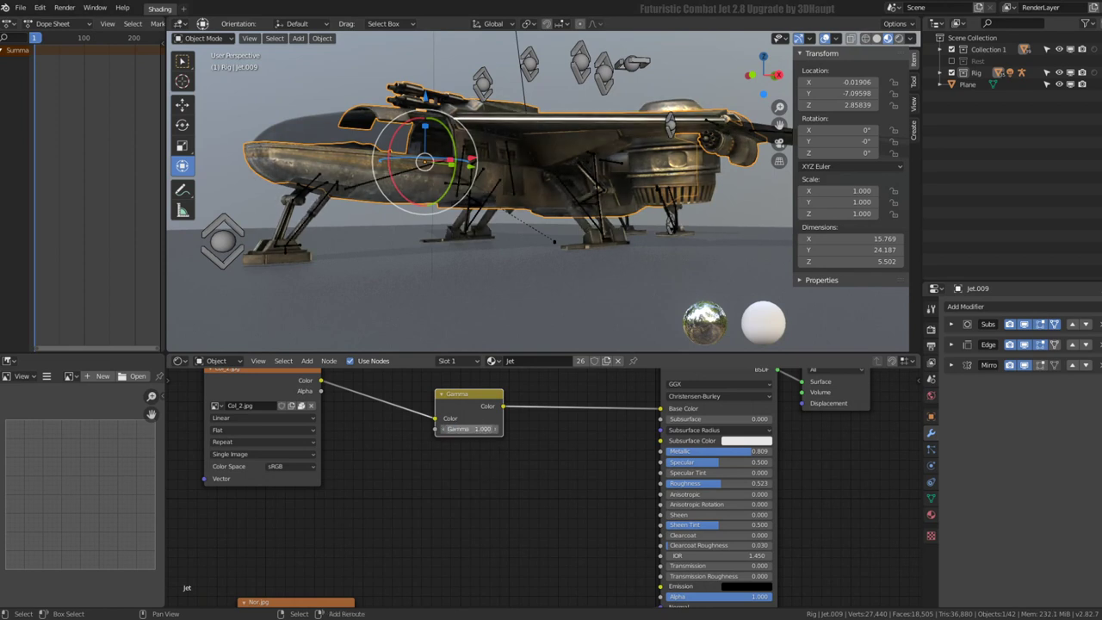
{"action": "key", "text": "BackSpace"}
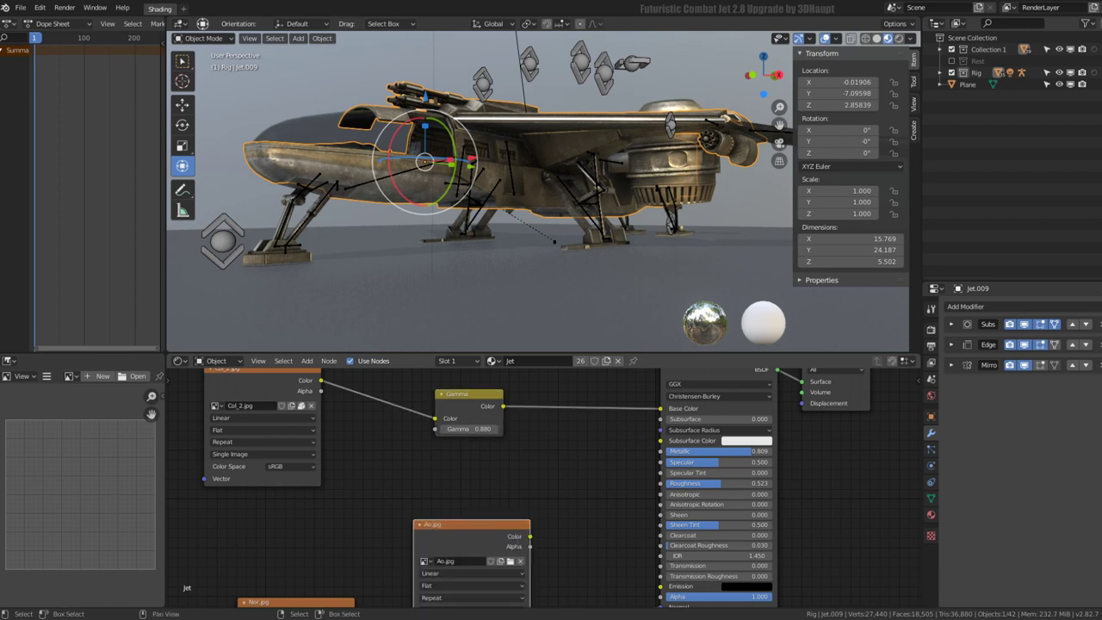
Move the Ao.jpg node up and try linking its Color output into shader inputs
{"action": "left_click_drag", "start_coordinate": [455, 517], "coordinate": [409, 463]}
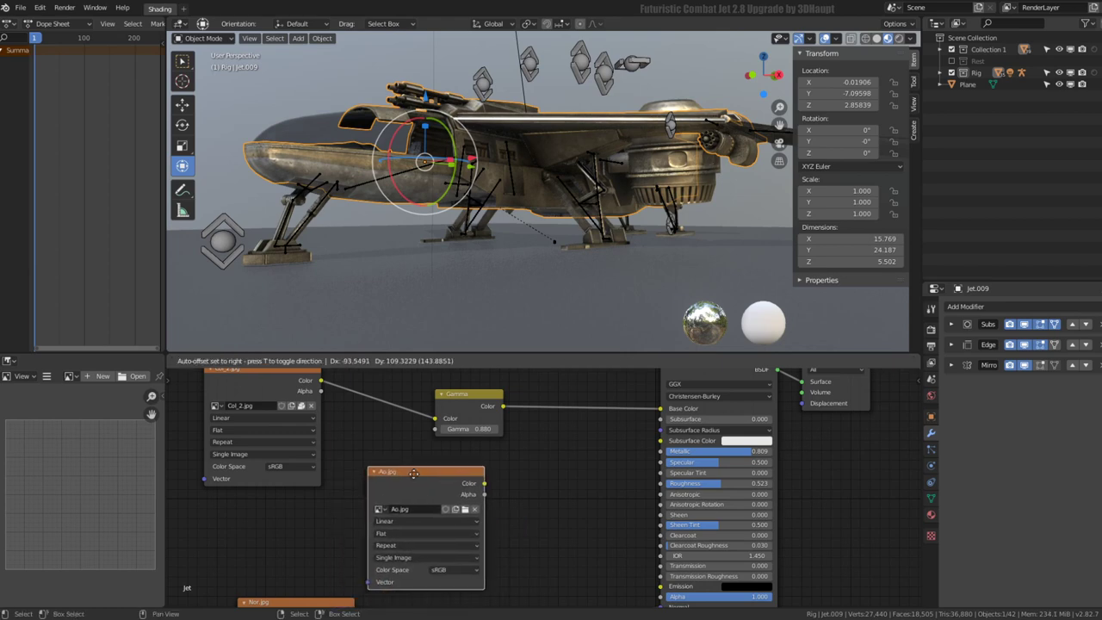
{"action": "left_click_drag", "start_coordinate": [485, 482], "coordinate": [628, 438]}
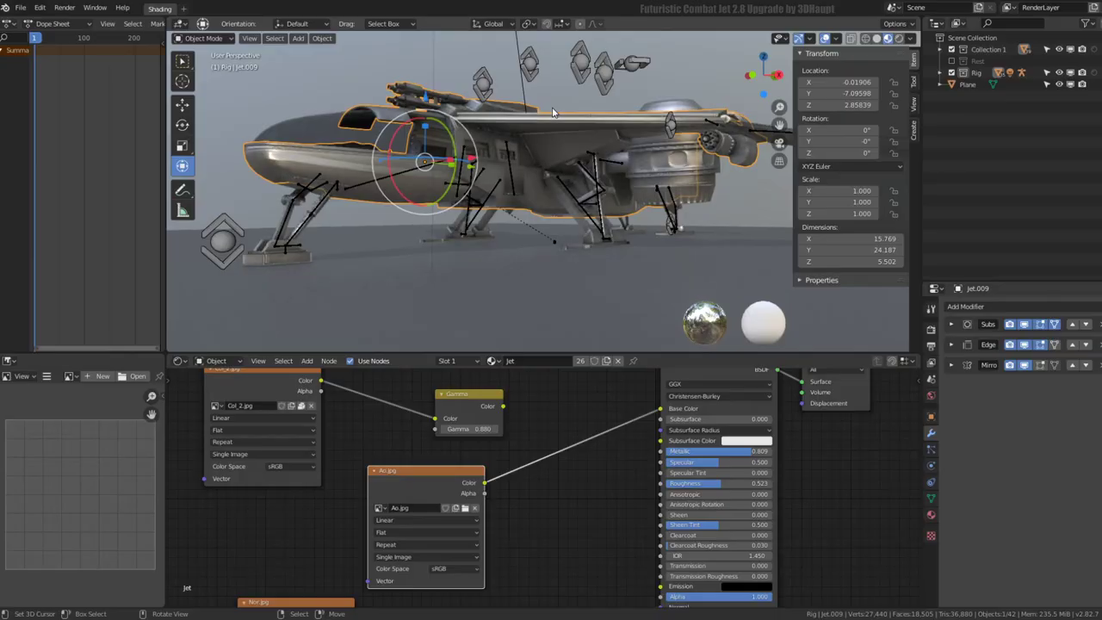
{"action": "mouse_move", "coordinate": [482, 173]}
{"action": "middle_mouse_down"}
{"action": "mouse_move", "coordinate": [371, 198]}
{"action": "mouse_move", "coordinate": [398, 176]}
{"action": "mouse_move", "coordinate": [487, 148]}
{"action": "mouse_move", "coordinate": [566, 161]}
{"action": "mouse_move", "coordinate": [563, 206]}
{"action": "mouse_move", "coordinate": [563, 153]}
{"action": "mouse_move", "coordinate": [552, 146]}
{"action": "mouse_move", "coordinate": [652, 179]}
{"action": "mouse_move", "coordinate": [594, 164]}
{"action": "middle_mouse_up"}
{"action": "scroll", "coordinate": [462, 185], "scroll_direction": "up", "scroll_amount": 3}
{"action": "middle_click_drag", "start_coordinate": [564, 384], "coordinate": [687, 389]}
{"action": "mouse_move", "coordinate": [556, 411]}
{"action": "middle_mouse_down"}
{"action": "mouse_move", "coordinate": [316, 418]}
{"action": "mouse_move", "coordinate": [315, 435]}
{"action": "middle_mouse_up"}
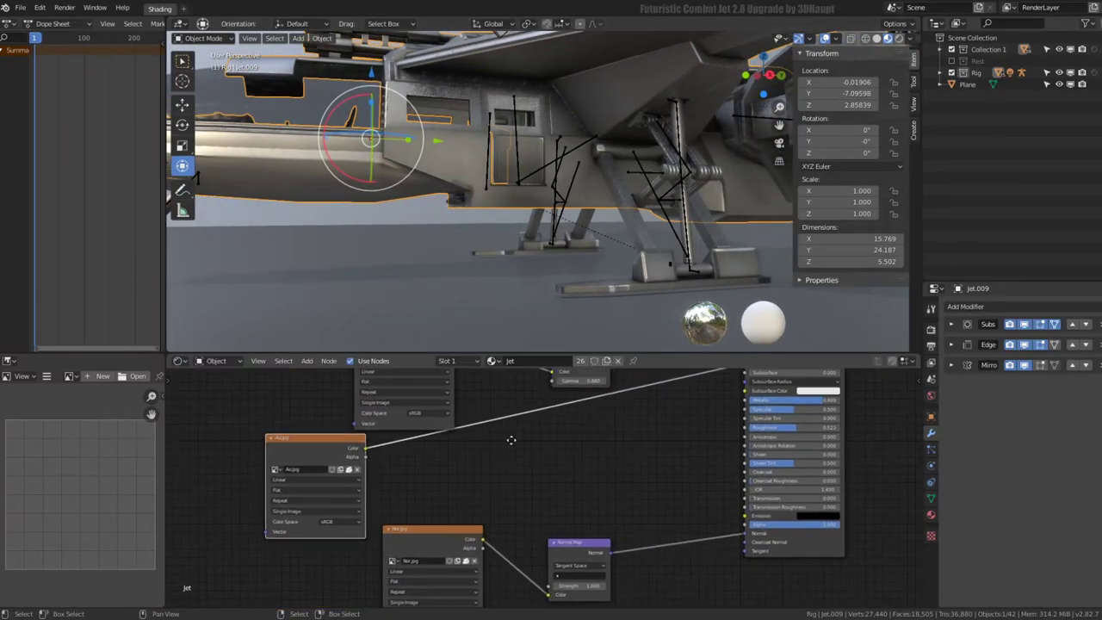
{"action": "middle_click_drag", "start_coordinate": [407, 454], "coordinate": [361, 500]}
{"action": "mouse_move", "coordinate": [315, 492]}
{"action": "left_mouse_down"}
{"action": "mouse_move", "coordinate": [700, 456]}
{"action": "mouse_move", "coordinate": [698, 444]}
{"action": "mouse_move", "coordinate": [702, 474]}
{"action": "left_mouse_up"}
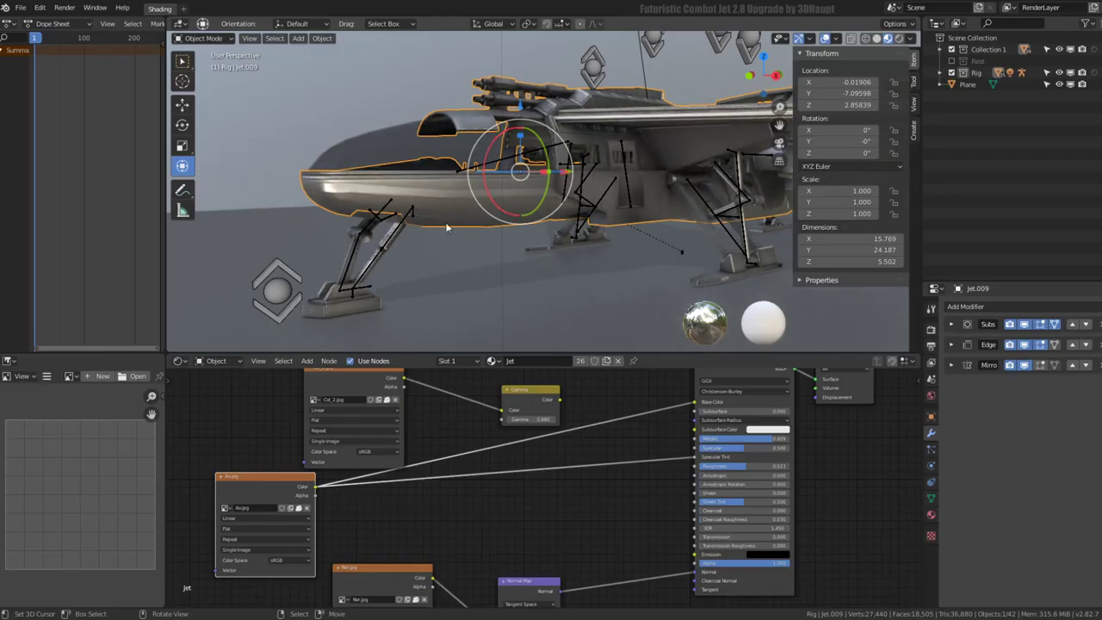
Rearrange the colour texture, Gamma and Ao.jpg nodes into a tidier layout
{"action": "scroll", "coordinate": [534, 190], "scroll_direction": "down", "scroll_amount": 3}
{"action": "scroll", "coordinate": [413, 482], "scroll_direction": "down", "scroll_amount": 2}
{"action": "middle_click_drag", "start_coordinate": [415, 411], "coordinate": [425, 462]}
{"action": "left_click_drag", "start_coordinate": [427, 467], "coordinate": [369, 388]}
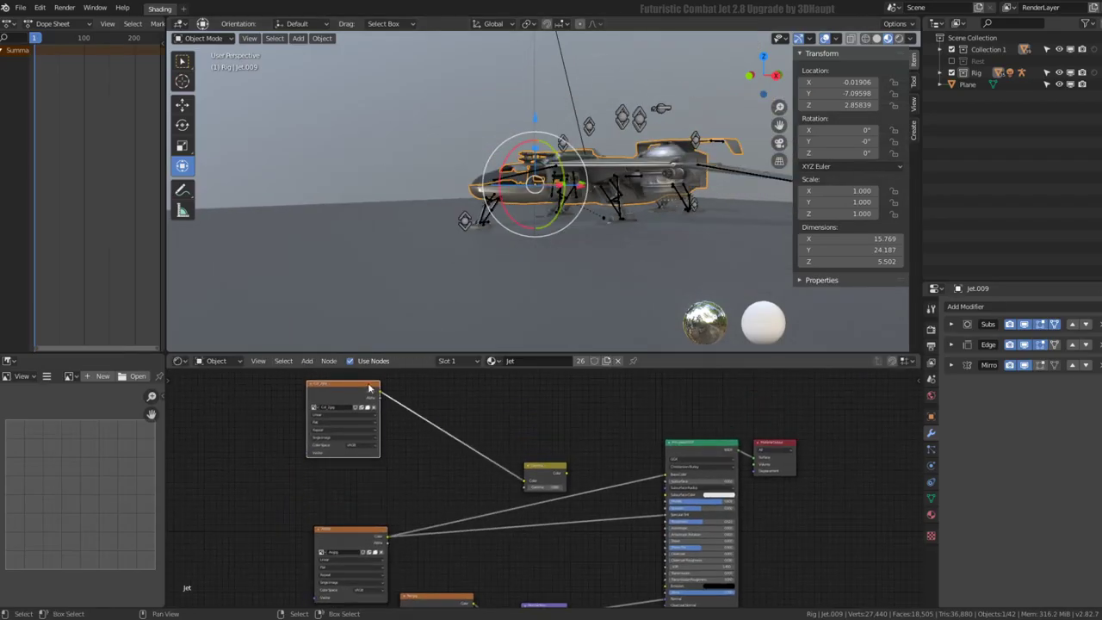
{"action": "left_click_drag", "start_coordinate": [544, 471], "coordinate": [560, 380]}
{"action": "left_click_drag", "start_coordinate": [369, 538], "coordinate": [441, 495]}
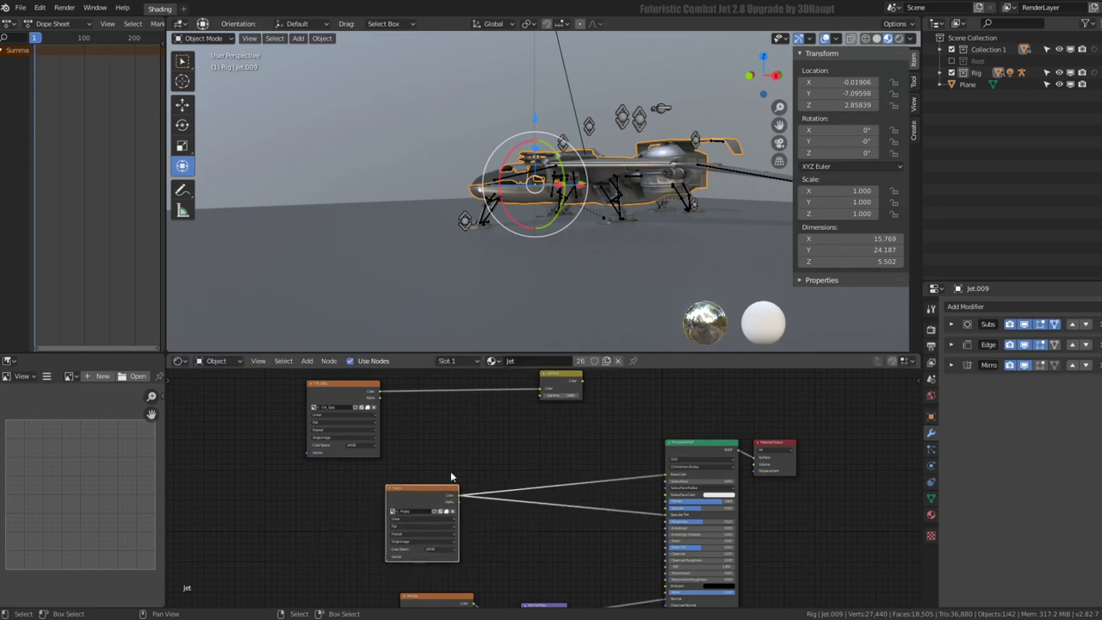
{"action": "scroll", "coordinate": [569, 167], "scroll_direction": "up", "scroll_amount": 5}
{"action": "scroll", "coordinate": [536, 185], "scroll_direction": "up", "scroll_amount": 3}
{"action": "mouse_move", "coordinate": [535, 185]}
{"action": "middle_mouse_down"}
{"action": "mouse_move", "coordinate": [461, 211]}
{"action": "mouse_move", "coordinate": [517, 134]}
{"action": "mouse_move", "coordinate": [577, 102]}
{"action": "mouse_move", "coordinate": [434, 198]}
{"action": "mouse_move", "coordinate": [482, 177]}
{"action": "middle_mouse_up"}
{"action": "scroll", "coordinate": [668, 486], "scroll_direction": "down", "scroll_amount": 2}
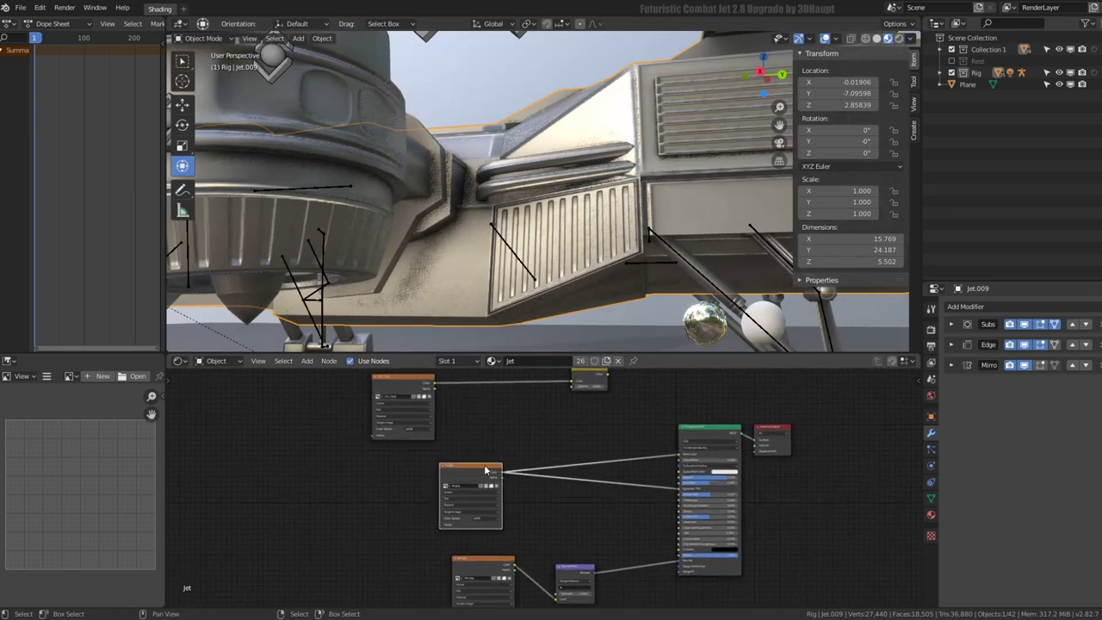
{"action": "left_click_drag", "start_coordinate": [486, 471], "coordinate": [415, 465]}
Duplicate the Material Output, feed Ao.jpg into its Surface, and make it active
{"action": "left_click", "coordinate": [772, 430]}
{"action": "key", "text": "shift+d"}
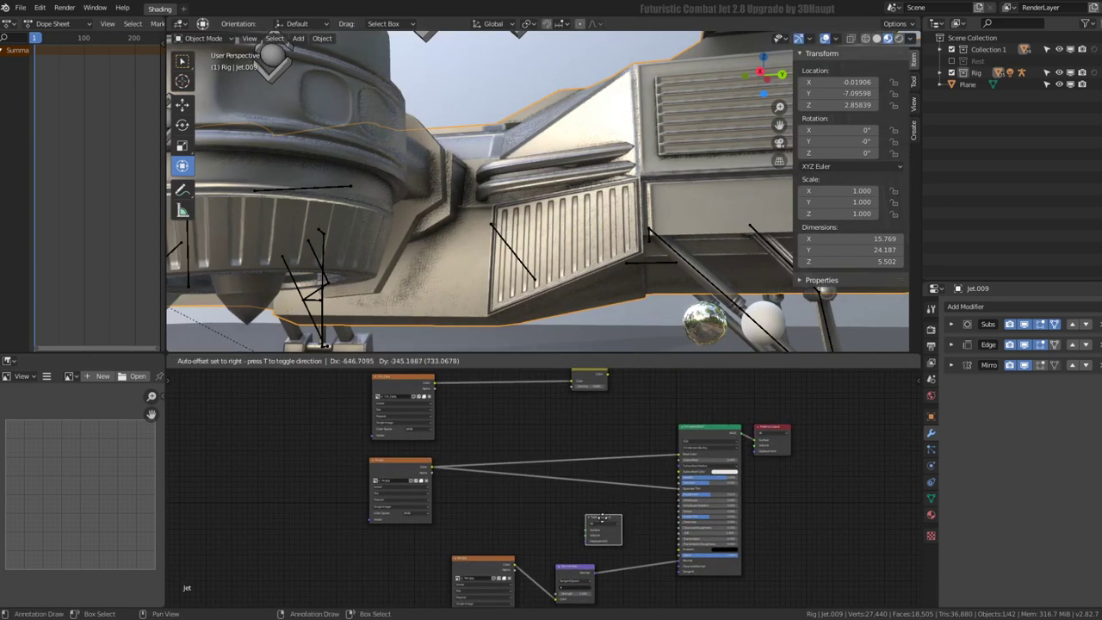
{"action": "left_click", "coordinate": [584, 498]}
{"action": "left_click_drag", "start_coordinate": [432, 466], "coordinate": [560, 522]}
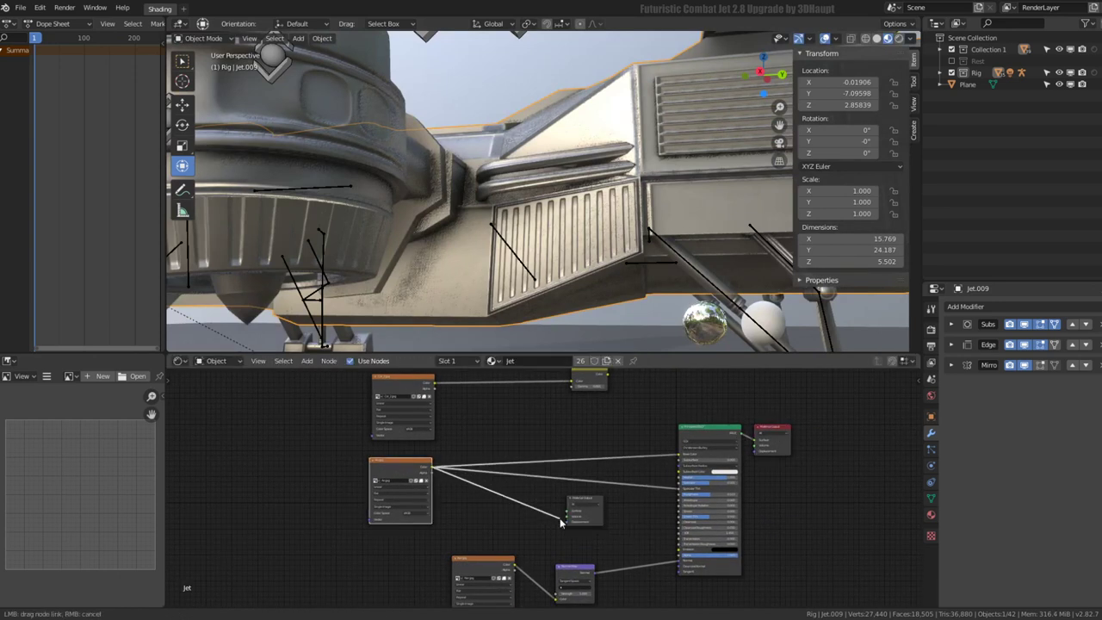
{"action": "left_click", "coordinate": [583, 501]}
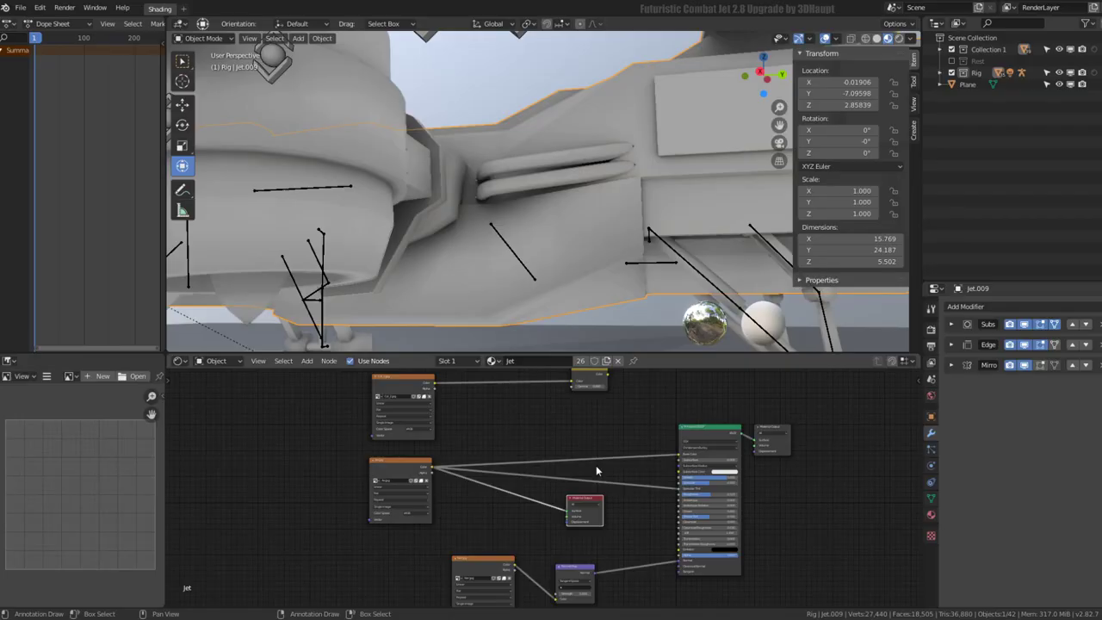
Orbit around the jet to view the grey AO preview and move the texture node aside
{"action": "scroll", "coordinate": [546, 211], "scroll_direction": "down", "scroll_amount": 3}
{"action": "mouse_move", "coordinate": [546, 211]}
{"action": "middle_mouse_down"}
{"action": "mouse_move", "coordinate": [518, 224]}
{"action": "mouse_move", "coordinate": [635, 256]}
{"action": "mouse_move", "coordinate": [563, 227]}
{"action": "mouse_move", "coordinate": [456, 345]}
{"action": "middle_mouse_up"}
{"action": "scroll", "coordinate": [520, 225], "scroll_direction": "up", "scroll_amount": 2}
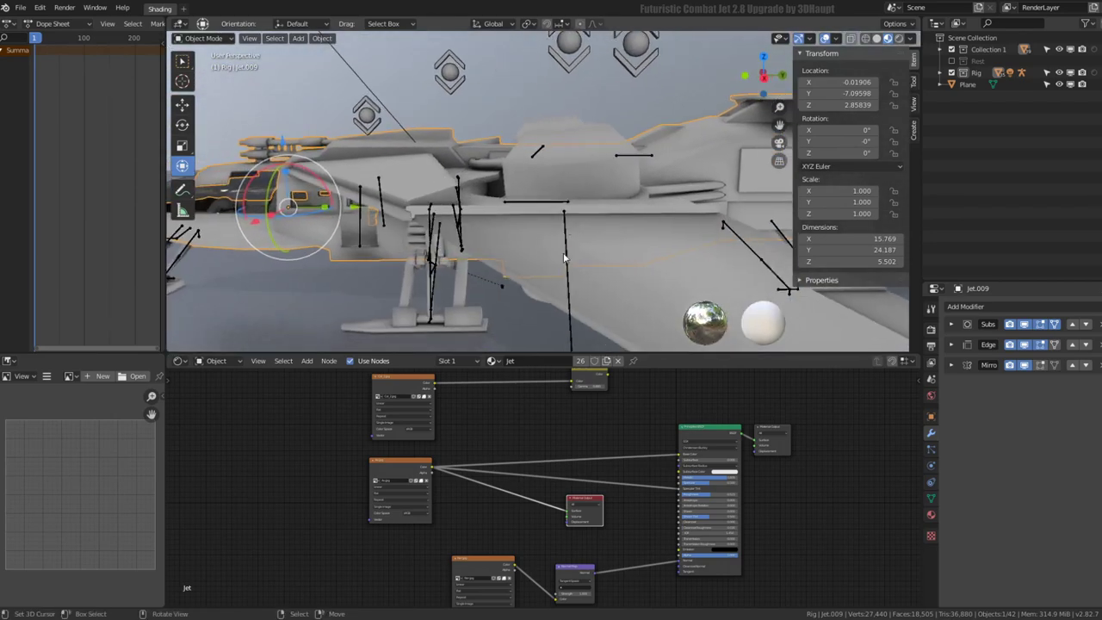
{"action": "scroll", "coordinate": [403, 485], "scroll_direction": "up", "scroll_amount": 1}
{"action": "left_click_drag", "start_coordinate": [402, 485], "coordinate": [370, 510]}
{"action": "key", "text": "shift+a"}
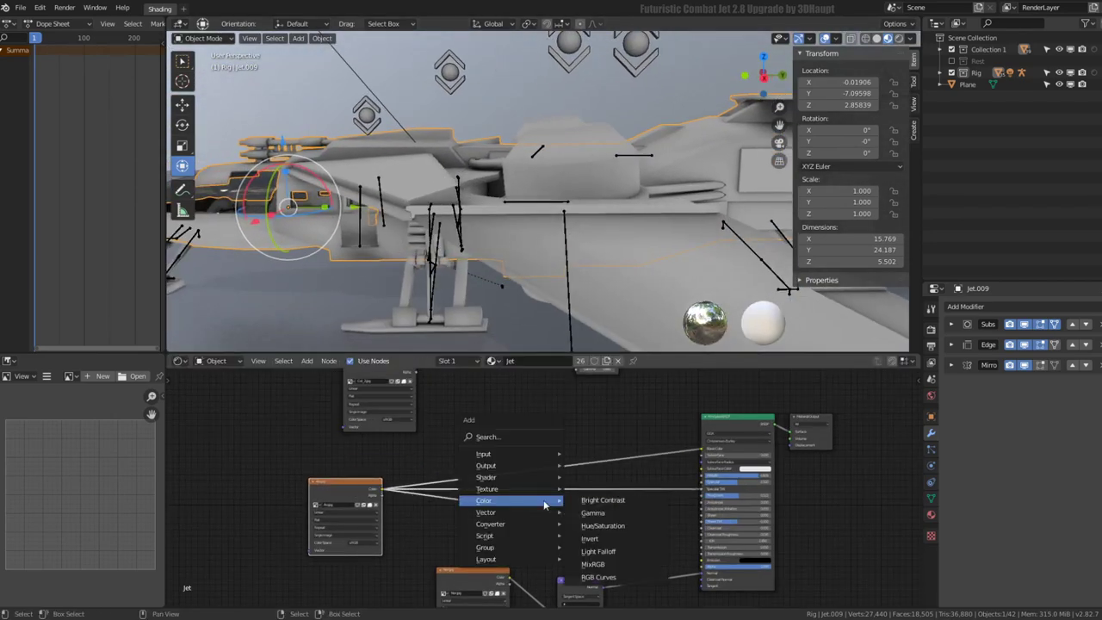
Add a MixRGB node and an RGB to BW converter dropped onto the existing link
{"action": "left_click", "coordinate": [597, 564]}
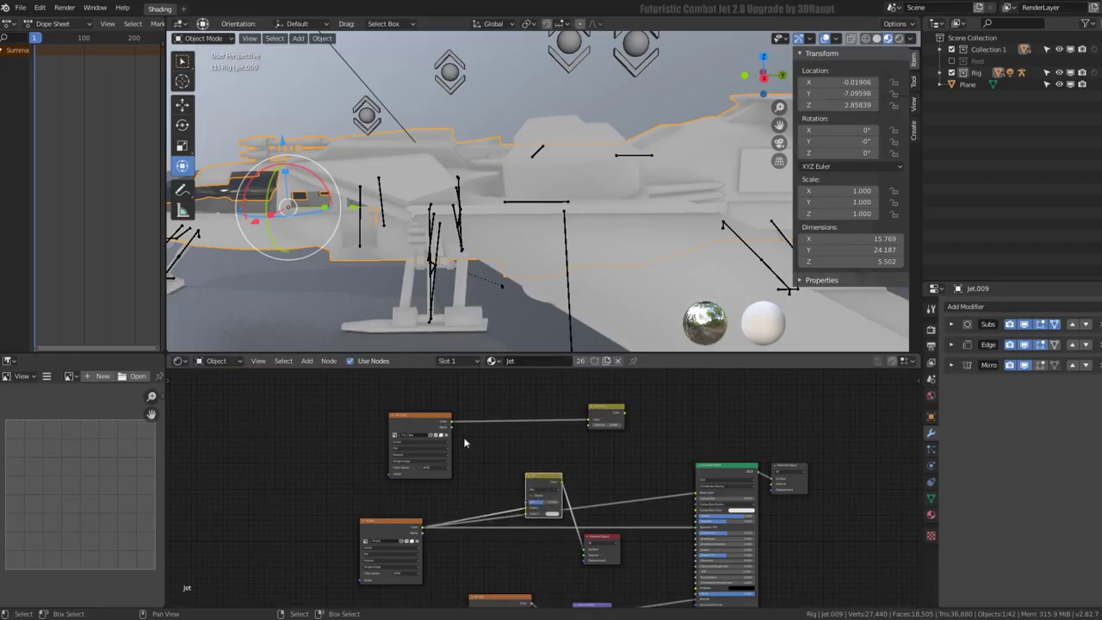
{"action": "scroll", "coordinate": [464, 443], "scroll_direction": "up", "scroll_amount": 1}
{"action": "mouse_move", "coordinate": [437, 408]}
{"action": "left_mouse_down"}
{"action": "mouse_move", "coordinate": [510, 520]}
{"action": "mouse_move", "coordinate": [448, 445]}
{"action": "mouse_move", "coordinate": [337, 411]}
{"action": "mouse_move", "coordinate": [520, 525]}
{"action": "left_mouse_up"}
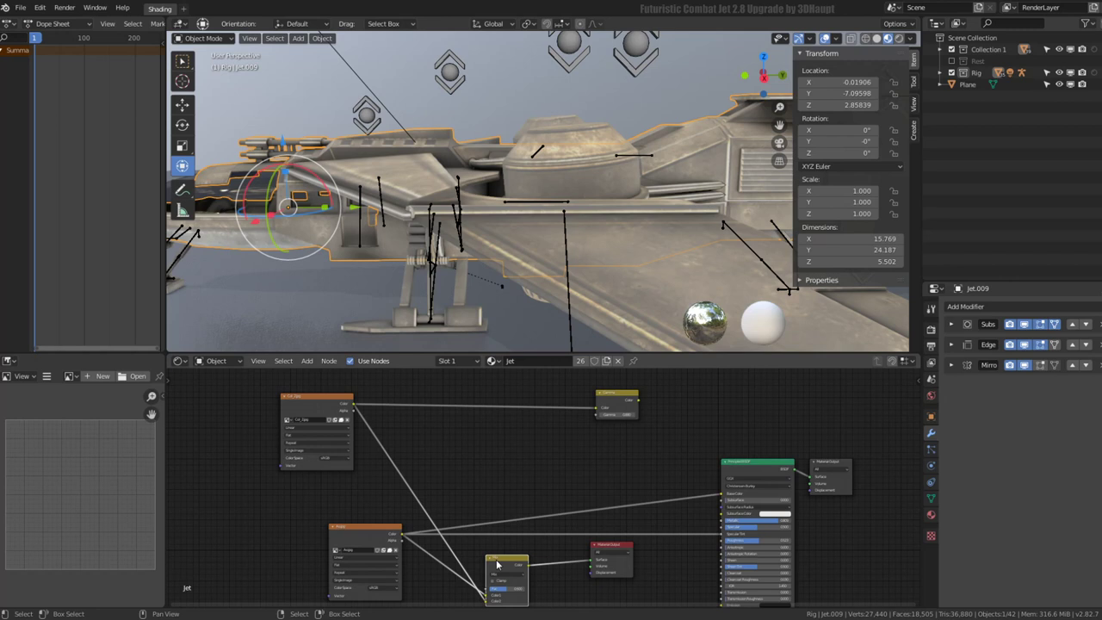
{"action": "scroll", "coordinate": [497, 565], "scroll_direction": "up", "scroll_amount": 2}
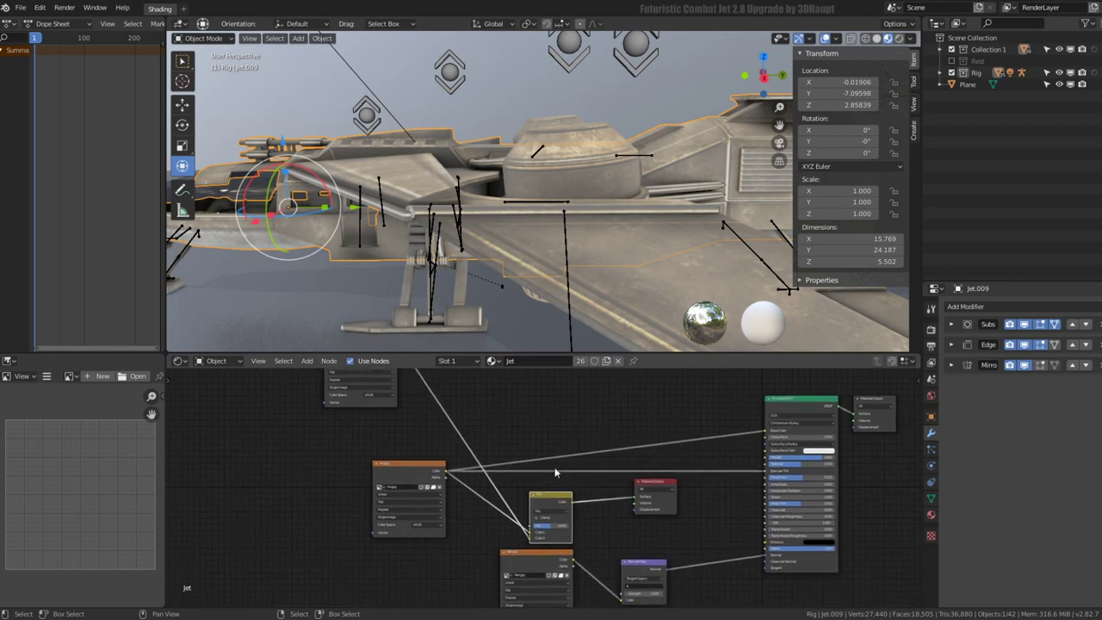
{"action": "key", "text": "shift+a"}
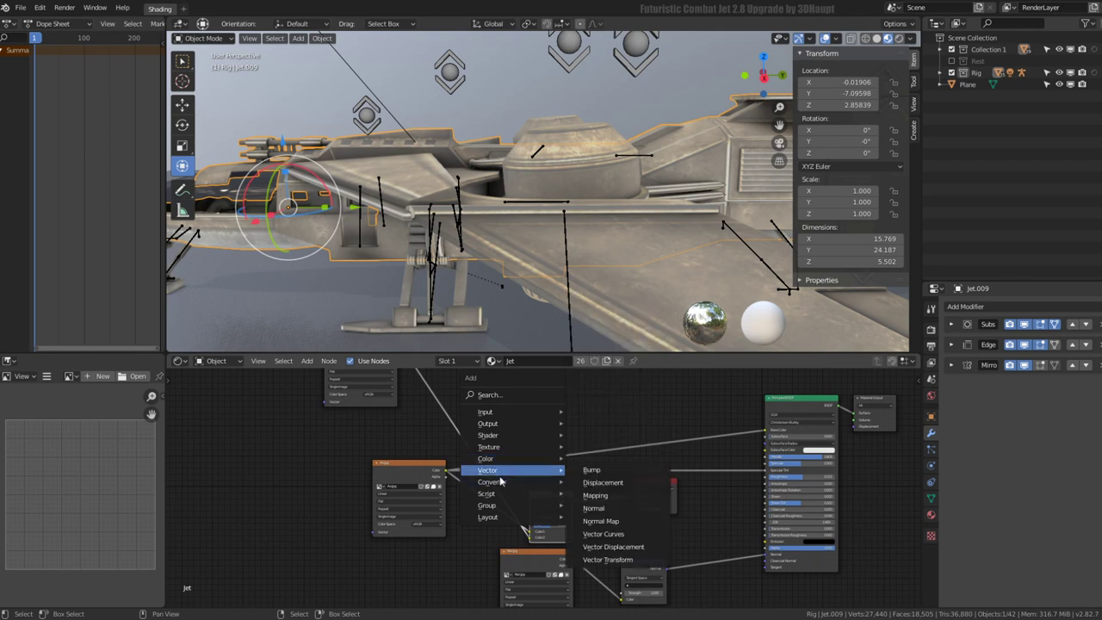
{"action": "mouse_move", "coordinate": [511, 481]}
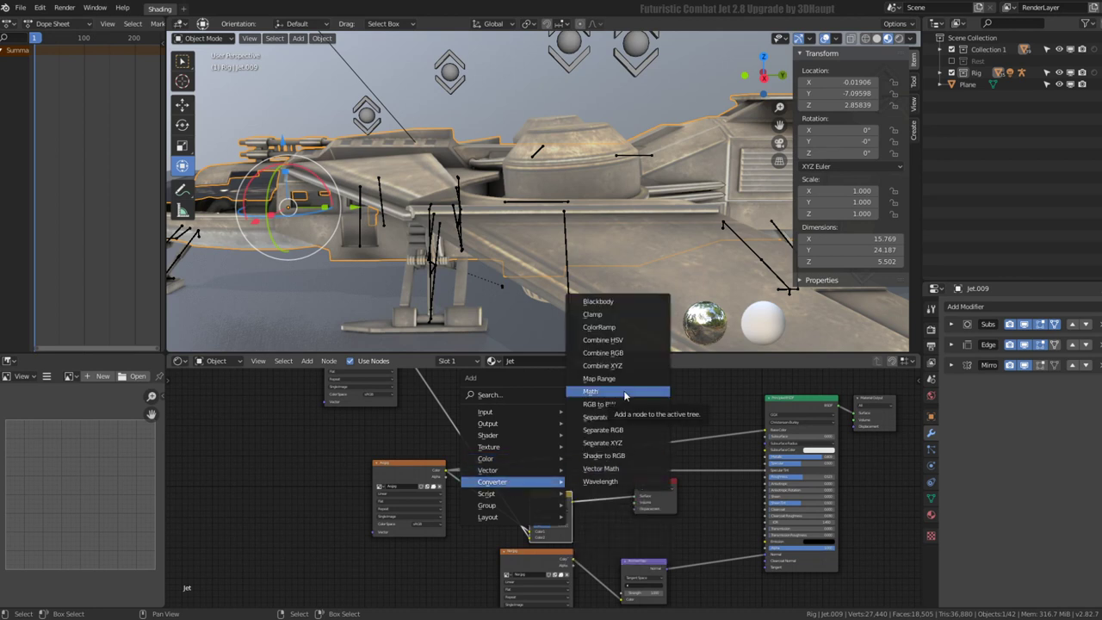
{"action": "left_click", "coordinate": [622, 404]}
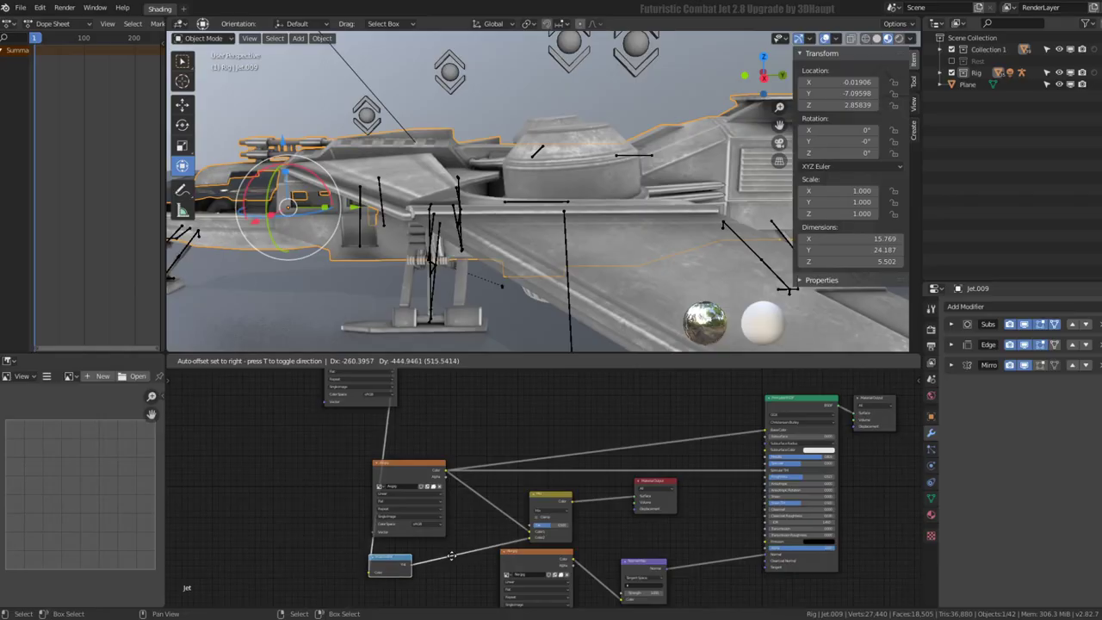
{"action": "left_click", "coordinate": [546, 467]}
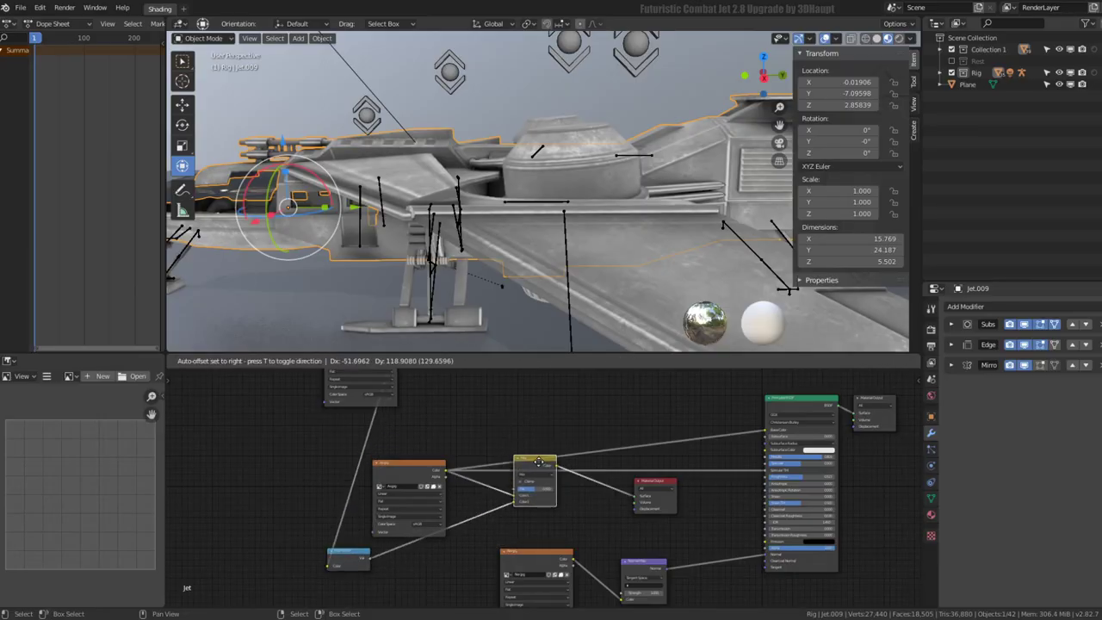
{"action": "mouse_move", "coordinate": [551, 258]}
{"action": "middle_mouse_down"}
{"action": "mouse_move", "coordinate": [567, 221]}
{"action": "mouse_move", "coordinate": [513, 217]}
{"action": "mouse_move", "coordinate": [648, 218]}
{"action": "mouse_move", "coordinate": [559, 203]}
{"action": "mouse_move", "coordinate": [605, 188]}
{"action": "mouse_move", "coordinate": [732, 183]}
{"action": "middle_mouse_up"}
Select dome part Jet.020 and pick an edge loop on it in Edit Mode
{"action": "left_click", "coordinate": [648, 218]}
{"action": "key", "text": "Tab"}
{"action": "left_click", "coordinate": [556, 203]}
{"action": "key", "text": "Tab"}
Copy jet.015's Edge Split and Subdivision modifiers onto the left dome Jet.020
{"action": "left_click", "coordinate": [731, 183], "text": "shift"}
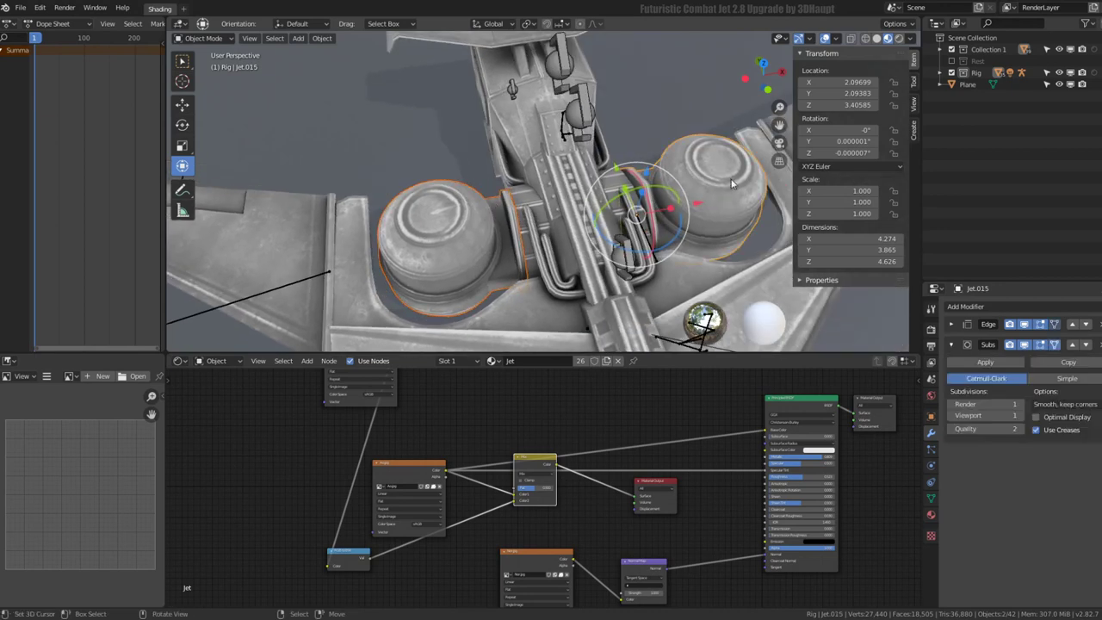
{"action": "key", "text": "ctrl+l"}
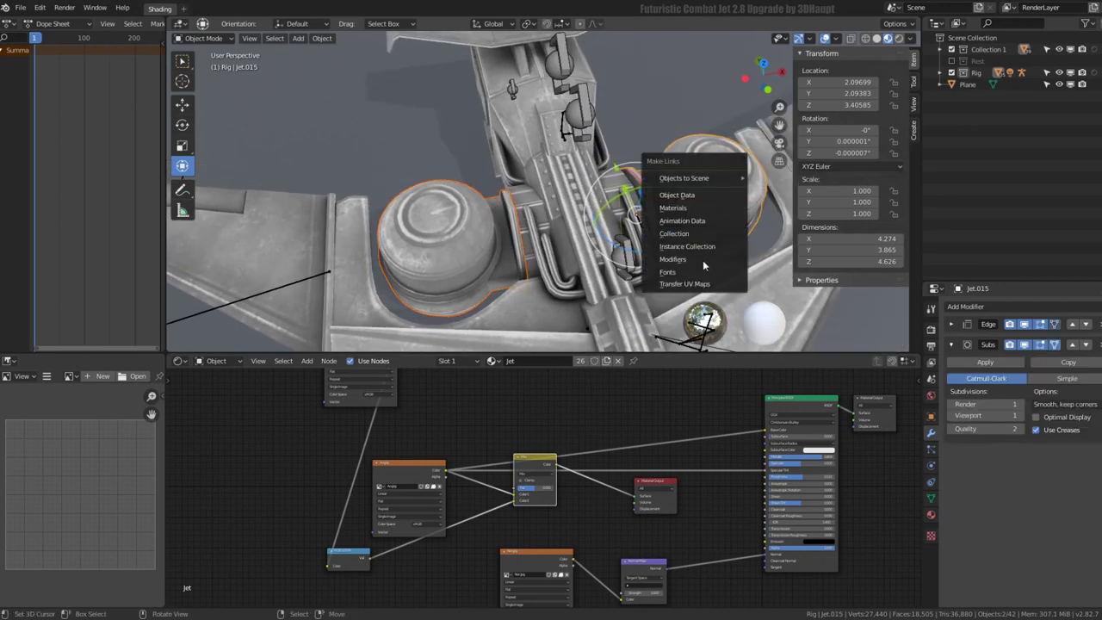
{"action": "left_click", "coordinate": [703, 260]}
{"action": "scroll", "coordinate": [509, 220], "scroll_direction": "up", "scroll_amount": 3}
Subdivide the left dome's cap edges and slide the new edge loop into place
{"action": "left_click", "coordinate": [491, 204], "text": "shift"}
{"action": "key", "text": "Tab"}
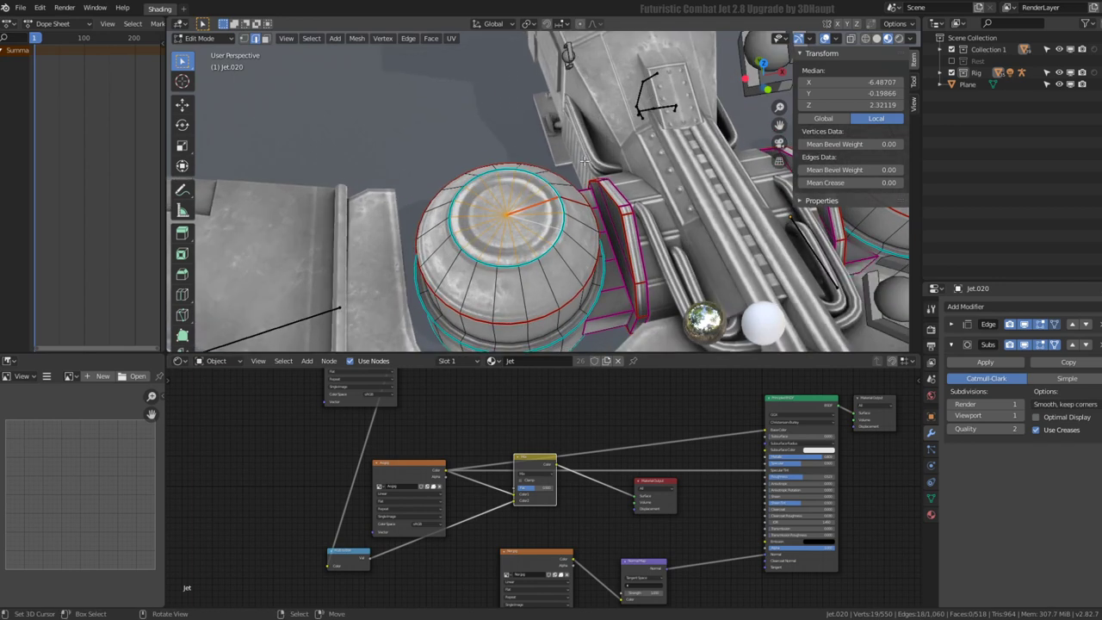
{"action": "right_click", "coordinate": [551, 160]}
{"action": "left_click", "coordinate": [551, 157]}
{"action": "scroll", "coordinate": [531, 240], "scroll_direction": "up", "scroll_amount": 3}
{"action": "left_click", "coordinate": [531, 240], "text": "alt"}
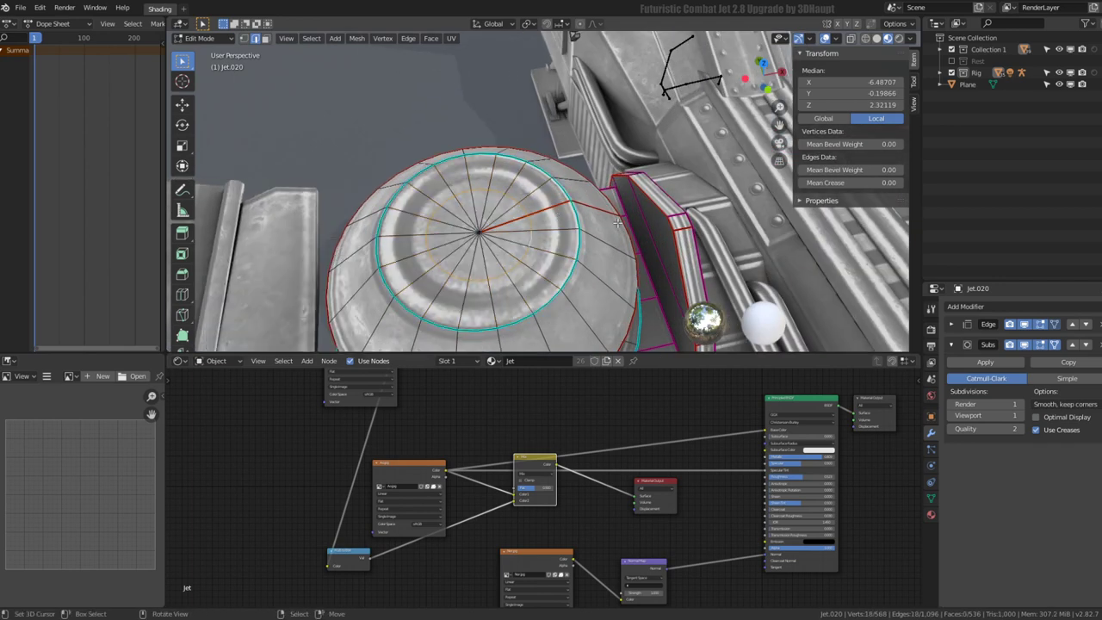
{"action": "key", "text": "g"}
{"action": "key", "text": "g"}
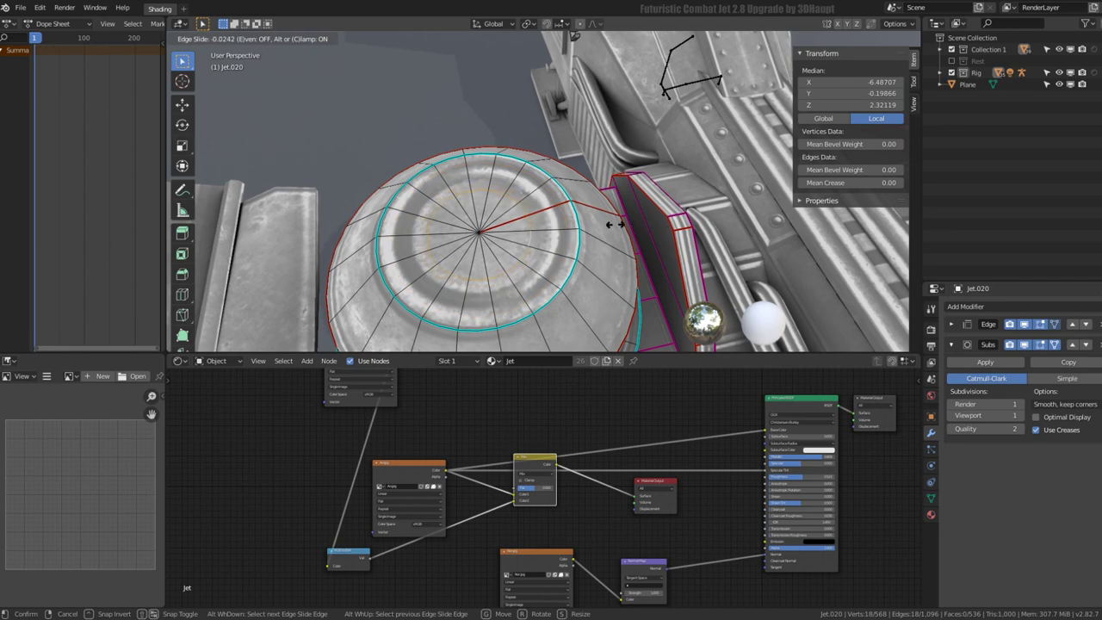
{"action": "left_click", "coordinate": [614, 225]}
{"action": "key", "text": "Tab"}
Zoom out to the whole jet and shift the AO texture node left
{"action": "scroll", "coordinate": [534, 198], "scroll_direction": "down", "scroll_amount": 5}
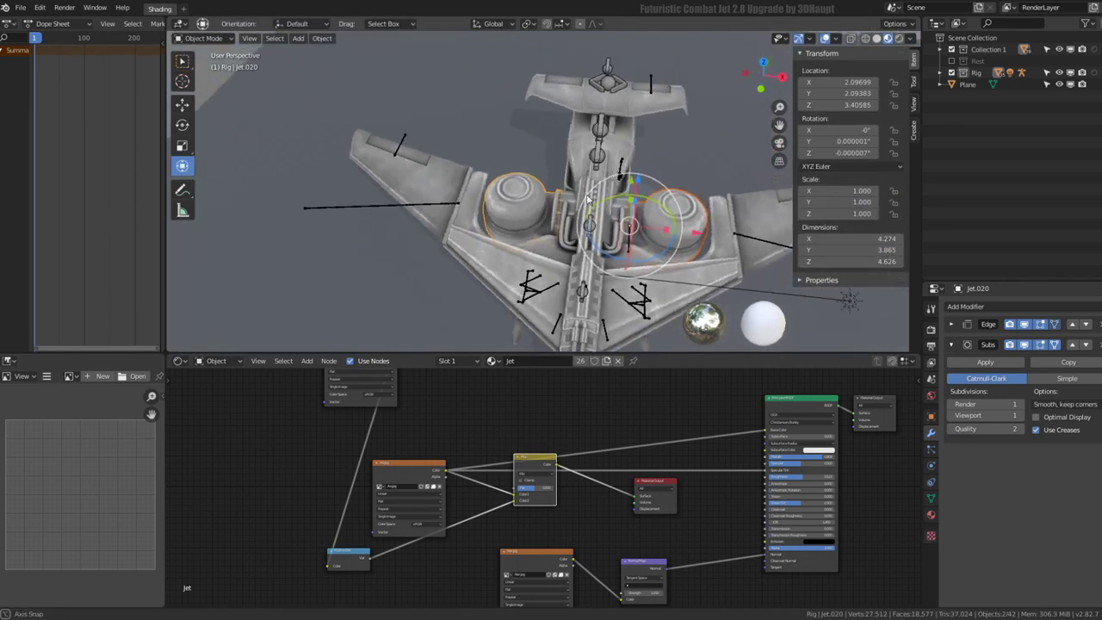
{"action": "mouse_move", "coordinate": [534, 199]}
{"action": "middle_mouse_down"}
{"action": "mouse_move", "coordinate": [509, 156]}
{"action": "mouse_move", "coordinate": [534, 150]}
{"action": "middle_mouse_up"}
{"action": "middle_click_drag", "start_coordinate": [413, 482], "coordinate": [546, 491]}
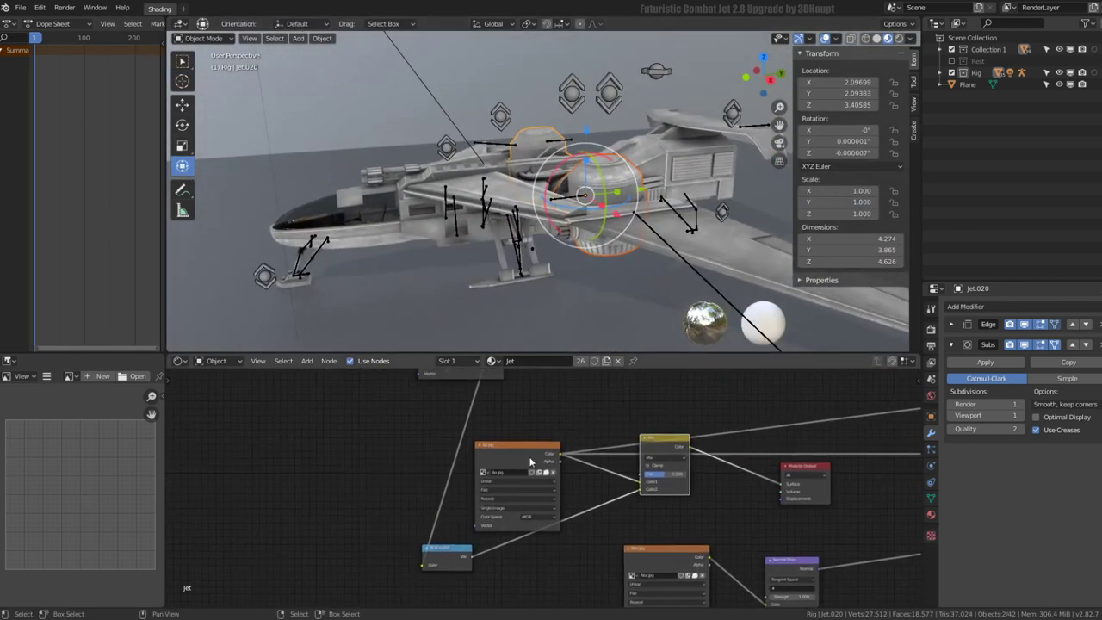
Move the AO texture node left and the Mix node left and down
{"action": "mouse_move", "coordinate": [517, 441]}
{"action": "left_mouse_down"}
{"action": "mouse_move", "coordinate": [357, 441]}
{"action": "mouse_move", "coordinate": [370, 432]}
{"action": "left_mouse_up"}
{"action": "scroll", "coordinate": [529, 193], "scroll_direction": "up", "scroll_amount": 4}
{"action": "mouse_move", "coordinate": [529, 193]}
{"action": "middle_mouse_down"}
{"action": "mouse_move", "coordinate": [517, 199]}
{"action": "mouse_move", "coordinate": [586, 216]}
{"action": "middle_mouse_up"}
{"action": "scroll", "coordinate": [529, 193], "scroll_direction": "up", "scroll_amount": 3}
{"action": "scroll", "coordinate": [529, 193], "scroll_direction": "down", "scroll_amount": 3}
{"action": "scroll", "coordinate": [633, 457], "scroll_direction": "up", "scroll_amount": 1}
{"action": "mouse_move", "coordinate": [653, 448]}
{"action": "left_mouse_down"}
{"action": "mouse_move", "coordinate": [579, 457]}
{"action": "mouse_move", "coordinate": [559, 492]}
{"action": "left_mouse_up"}
{"action": "scroll", "coordinate": [579, 458], "scroll_direction": "up", "scroll_amount": 1}
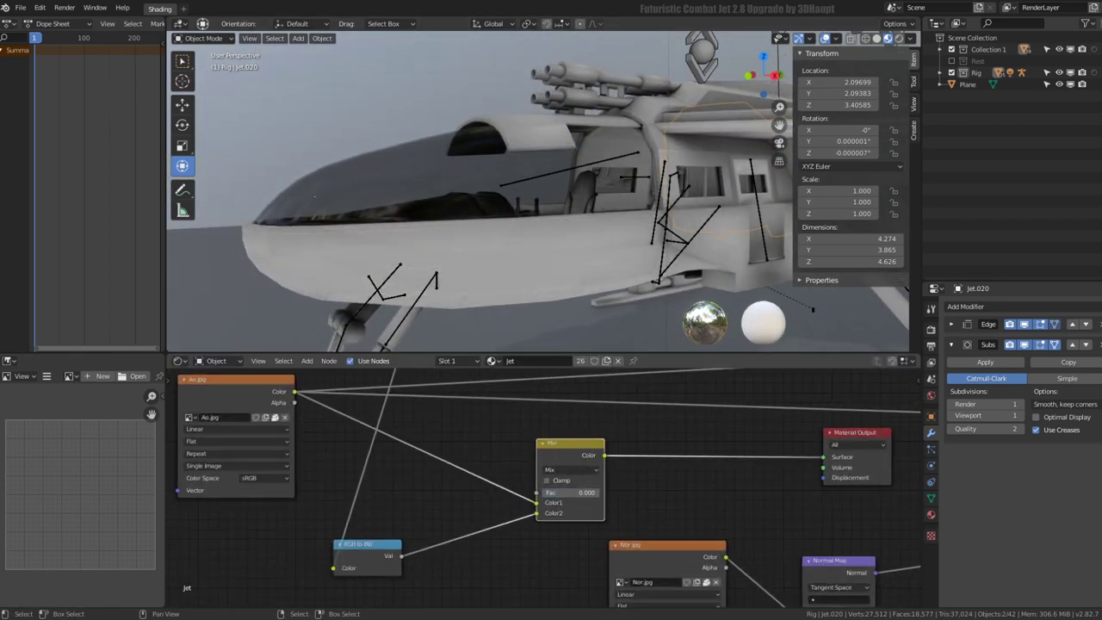
Try Mix factor values of 0.225 and 1.000, settling on 0.267
{"action": "mouse_move", "coordinate": [586, 198]}
{"action": "middle_mouse_down"}
{"action": "mouse_move", "coordinate": [630, 212]}
{"action": "mouse_move", "coordinate": [570, 202]}
{"action": "mouse_move", "coordinate": [528, 228]}
{"action": "middle_mouse_up"}
{"action": "left_click_drag", "start_coordinate": [564, 493], "coordinate": [629, 494]}
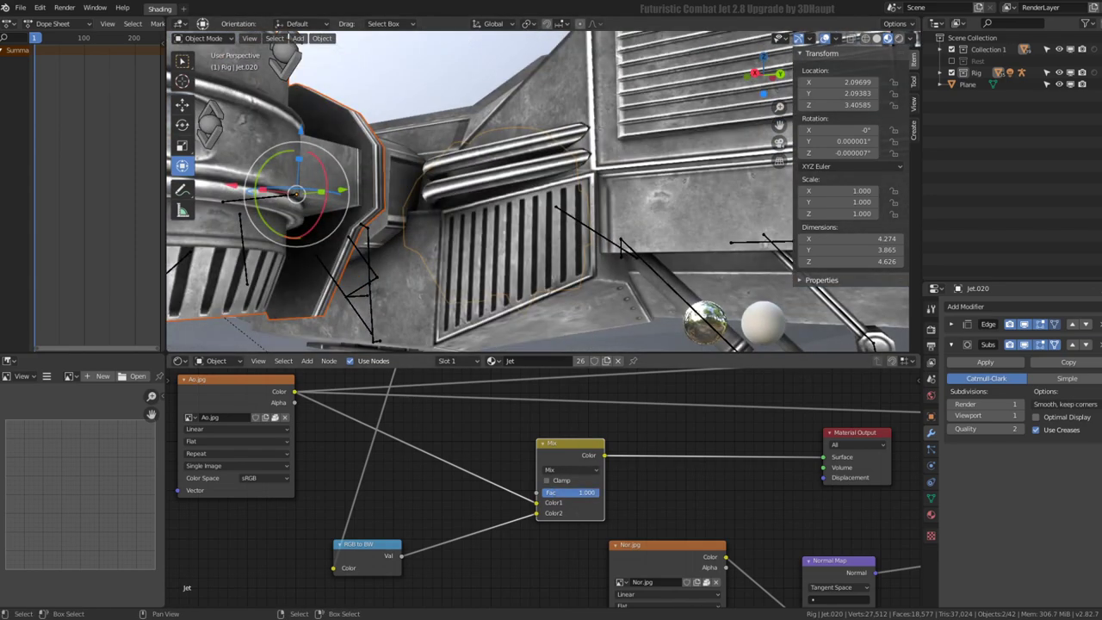
{"action": "scroll", "coordinate": [523, 242], "scroll_direction": "down", "scroll_amount": 8}
{"action": "middle_click_drag", "start_coordinate": [551, 273], "coordinate": [568, 258]}
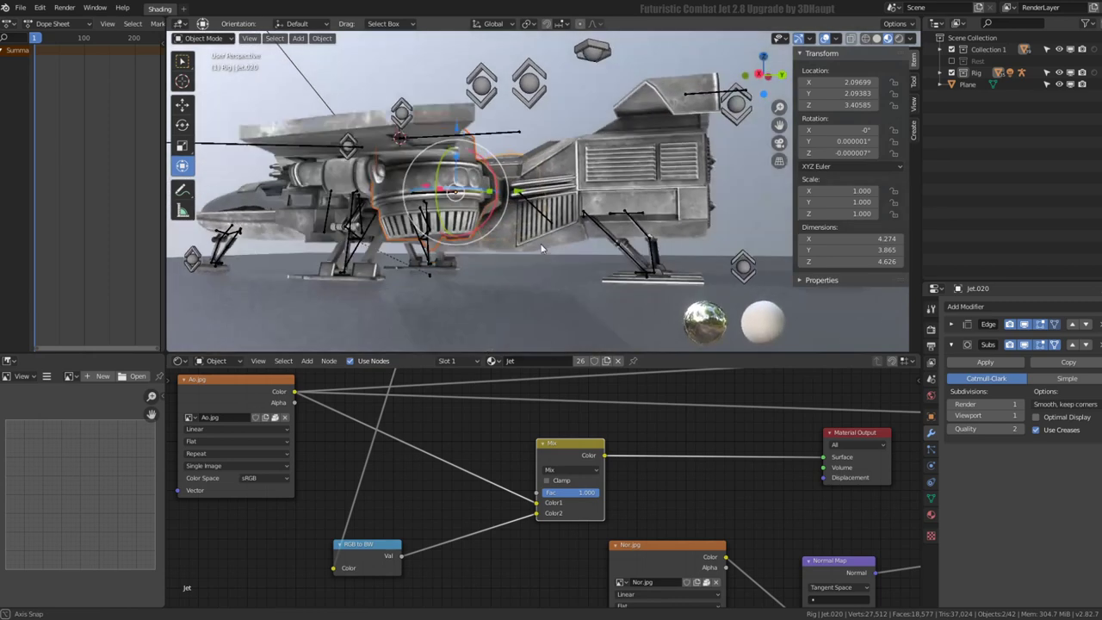
{"action": "left_click_drag", "start_coordinate": [594, 494], "coordinate": [531, 494]}
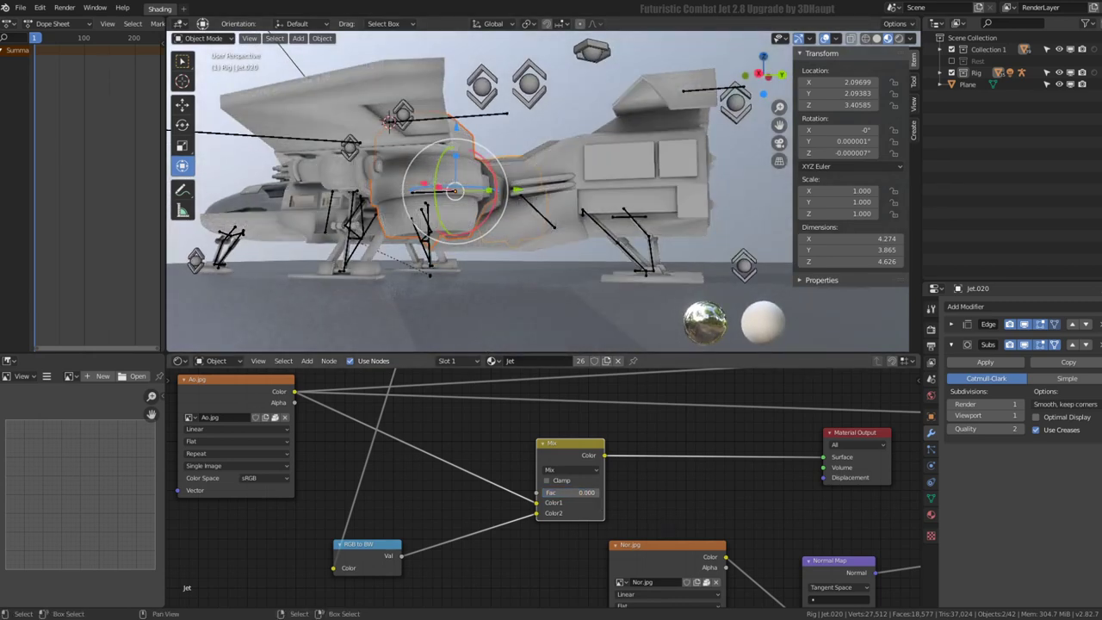
Move the Material Output right, detach the Specular Tint link, and plug the Mix colour into Principled BSDF
{"action": "middle_click_drag", "start_coordinate": [587, 477], "coordinate": [399, 481]}
{"action": "scroll", "coordinate": [449, 472], "scroll_direction": "down", "scroll_amount": 1}
{"action": "left_click_drag", "start_coordinate": [582, 451], "coordinate": [877, 454]}
{"action": "left_click_drag", "start_coordinate": [370, 464], "coordinate": [637, 464]}
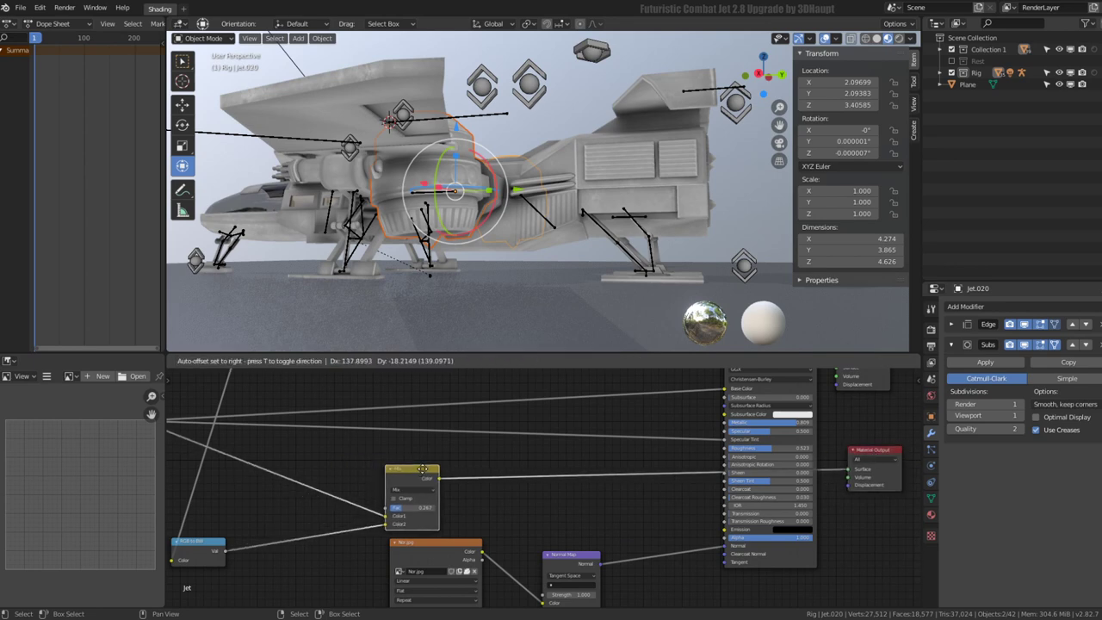
{"action": "middle_click_drag", "start_coordinate": [676, 458], "coordinate": [578, 458]}
{"action": "scroll", "coordinate": [578, 459], "scroll_direction": "up", "scroll_amount": 3}
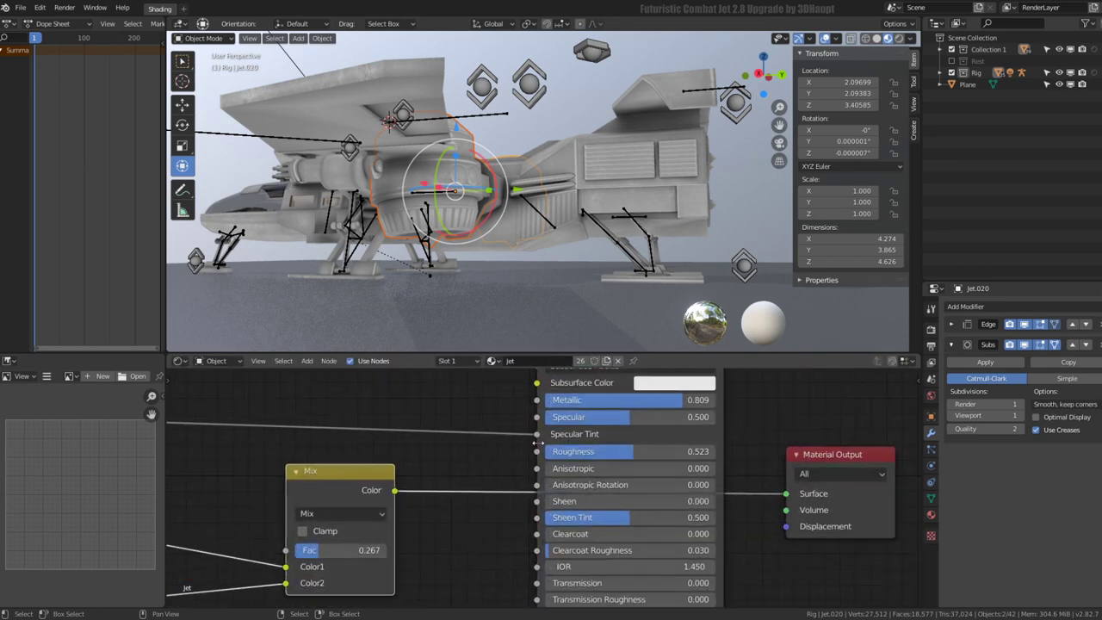
{"action": "left_click_drag", "start_coordinate": [537, 441], "coordinate": [517, 456]}
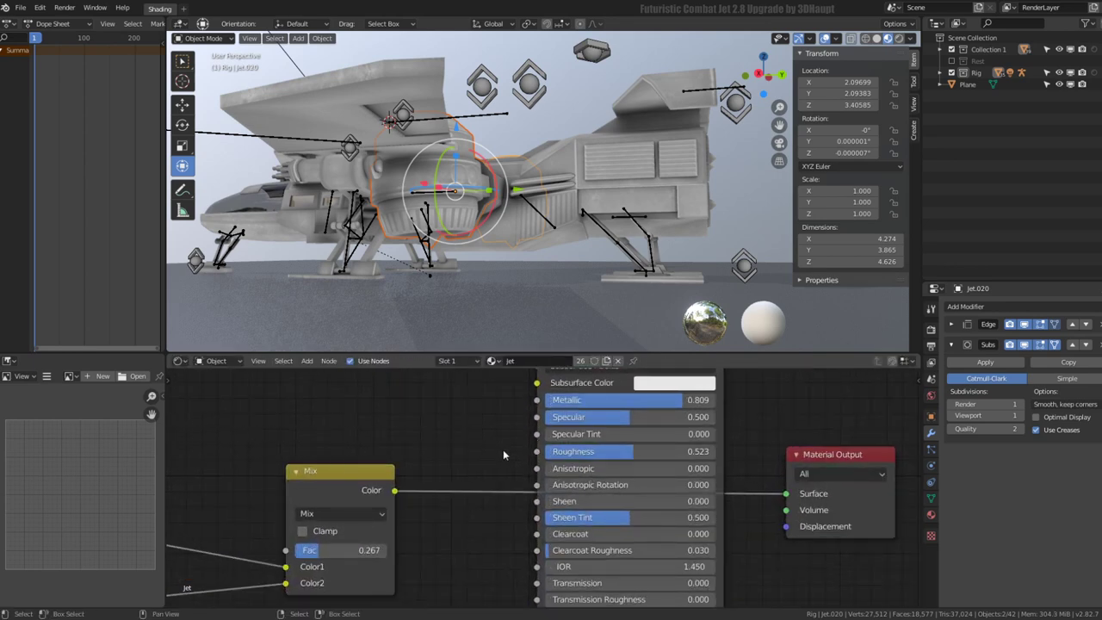
{"action": "scroll", "coordinate": [504, 456], "scroll_direction": "down", "scroll_amount": 1}
{"action": "left_click_drag", "start_coordinate": [399, 510], "coordinate": [408, 482]}
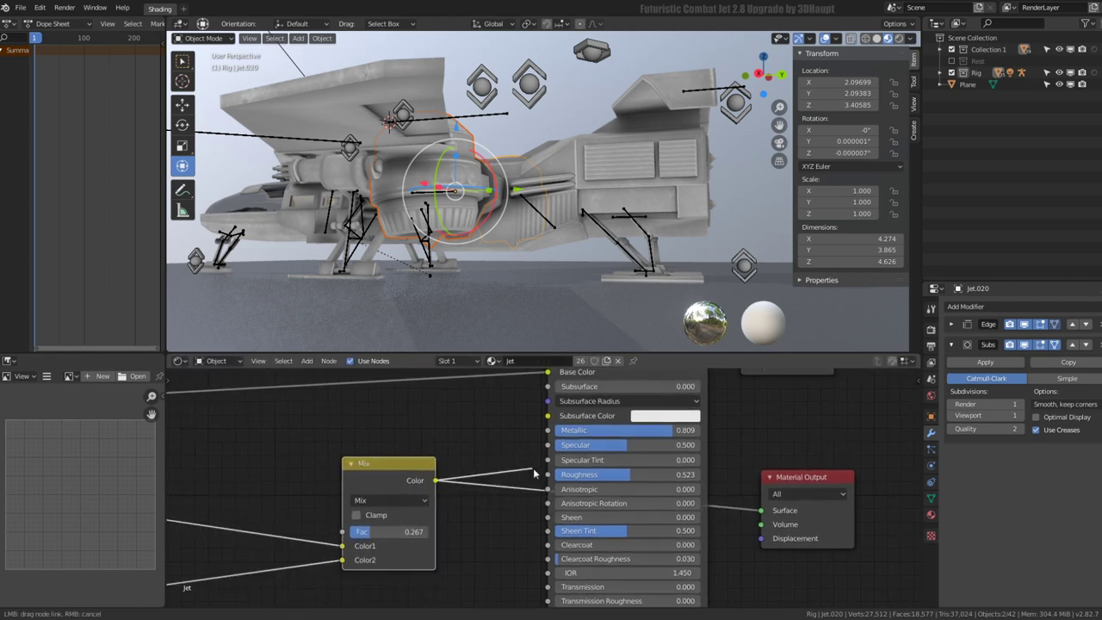
{"action": "left_click_drag", "start_coordinate": [545, 476], "coordinate": [548, 475]}
Move the AO texture node right and finish connecting the link into the Principled BSDF
{"action": "scroll", "coordinate": [517, 486], "scroll_direction": "down", "scroll_amount": 2}
{"action": "middle_click_drag", "start_coordinate": [388, 499], "coordinate": [531, 508]}
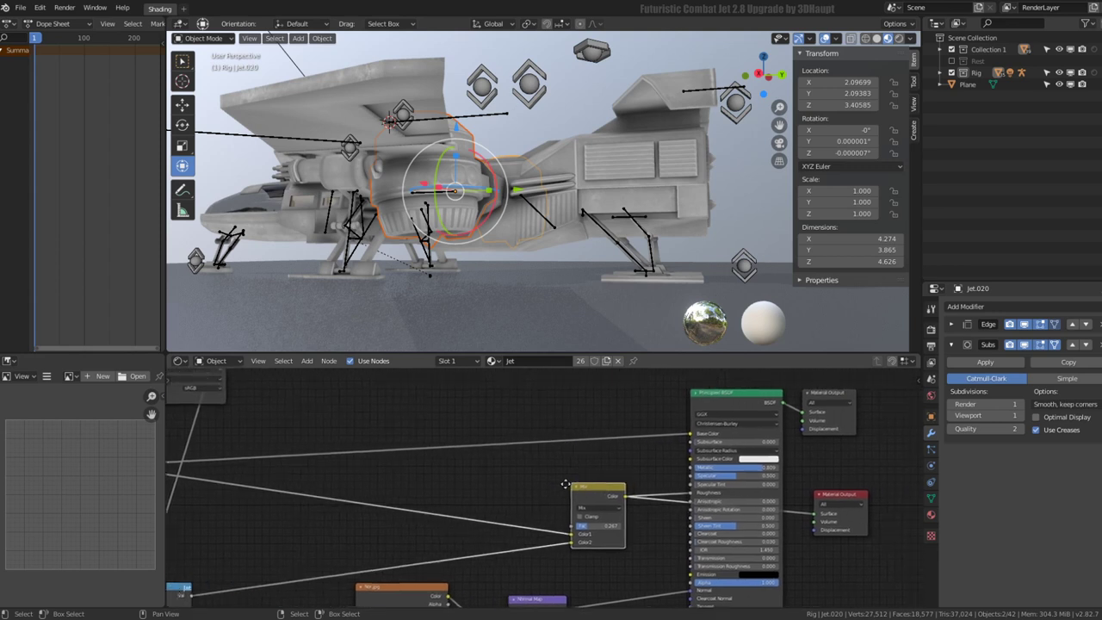
{"action": "scroll", "coordinate": [421, 501], "scroll_direction": "down", "scroll_amount": 2}
{"action": "scroll", "coordinate": [422, 501], "scroll_direction": "up", "scroll_amount": 2}
{"action": "left_click_drag", "start_coordinate": [241, 458], "coordinate": [444, 443]}
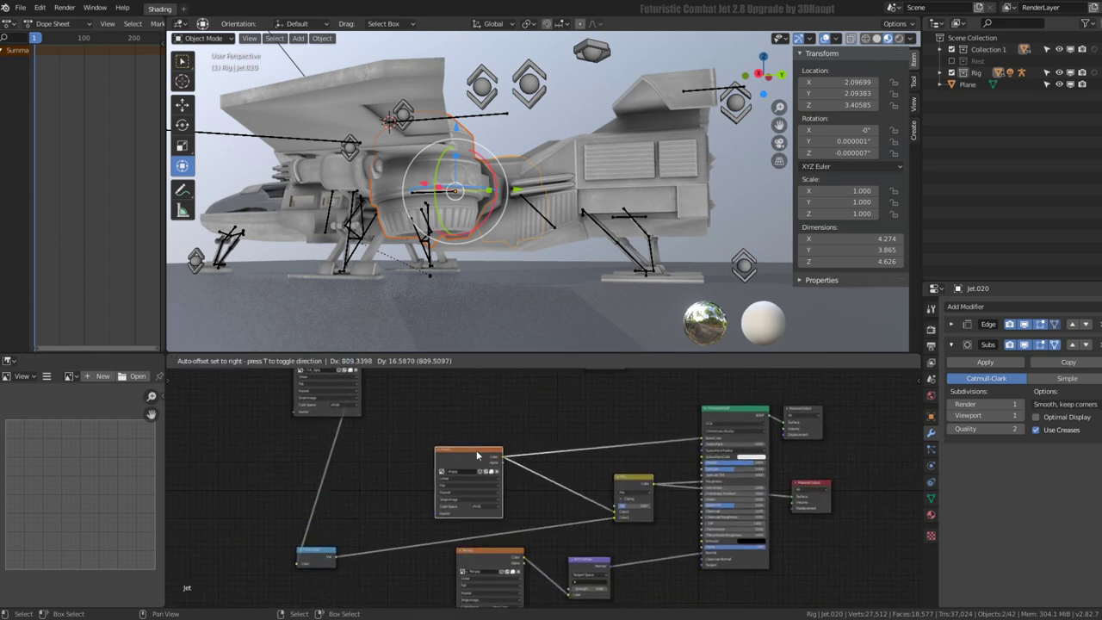
{"action": "left_click_drag", "start_coordinate": [736, 428], "coordinate": [736, 428]}
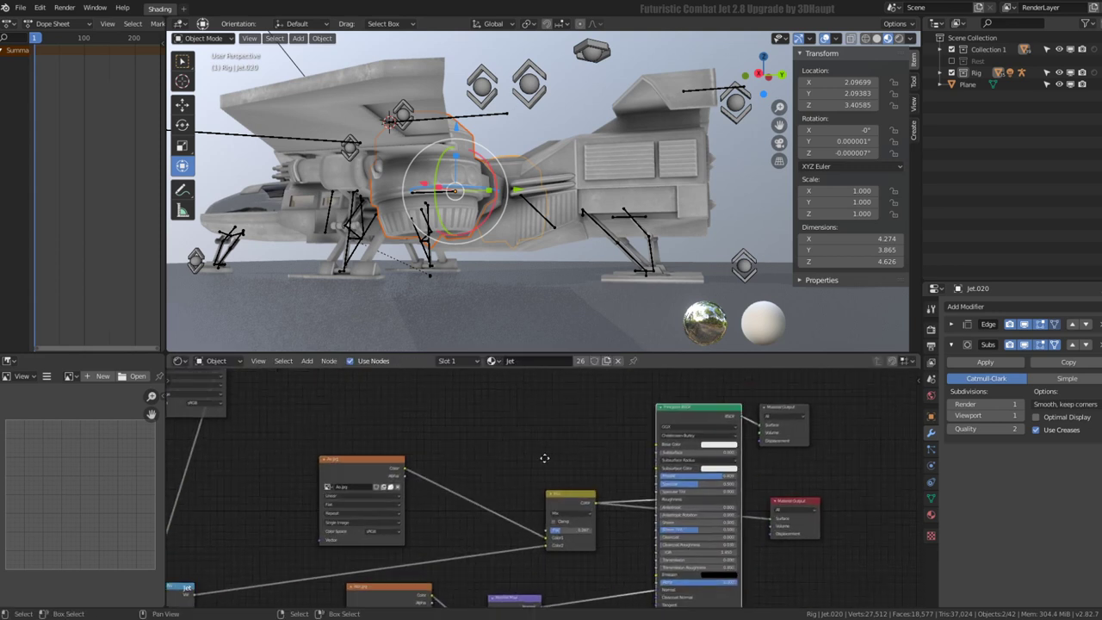
{"action": "middle_click_drag", "start_coordinate": [810, 427], "coordinate": [746, 415]}
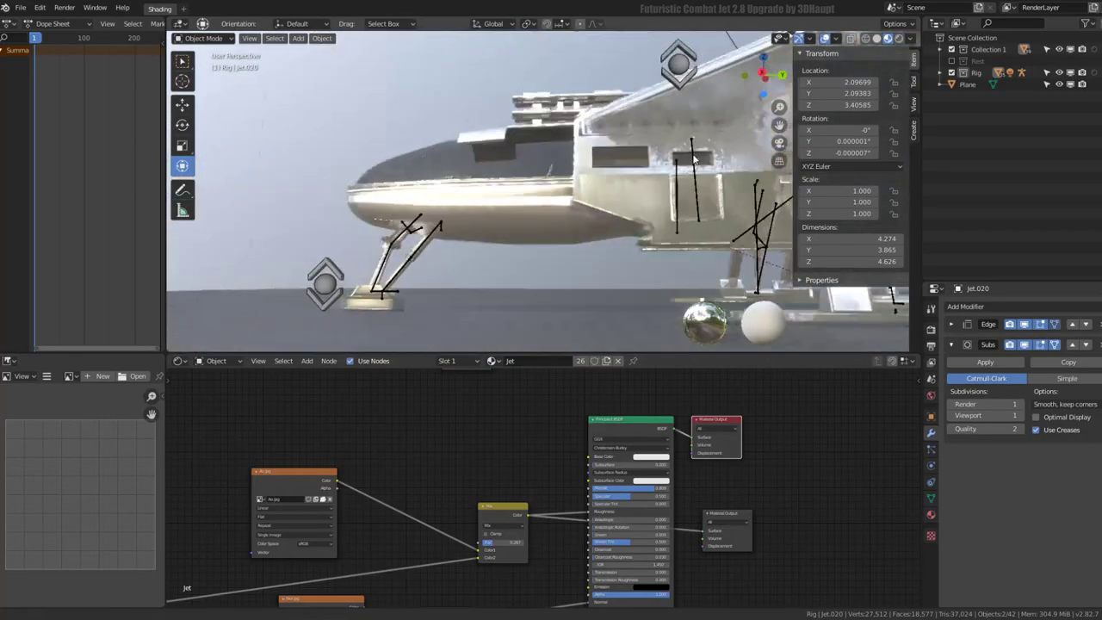
{"action": "mouse_move", "coordinate": [602, 173]}
{"action": "middle_mouse_down"}
{"action": "mouse_move", "coordinate": [631, 162]}
{"action": "mouse_move", "coordinate": [436, 128]}
{"action": "mouse_move", "coordinate": [466, 116]}
{"action": "mouse_move", "coordinate": [562, 129]}
{"action": "middle_mouse_up"}
{"action": "left_click", "coordinate": [561, 130]}
{"action": "key", "text": "Tab"}
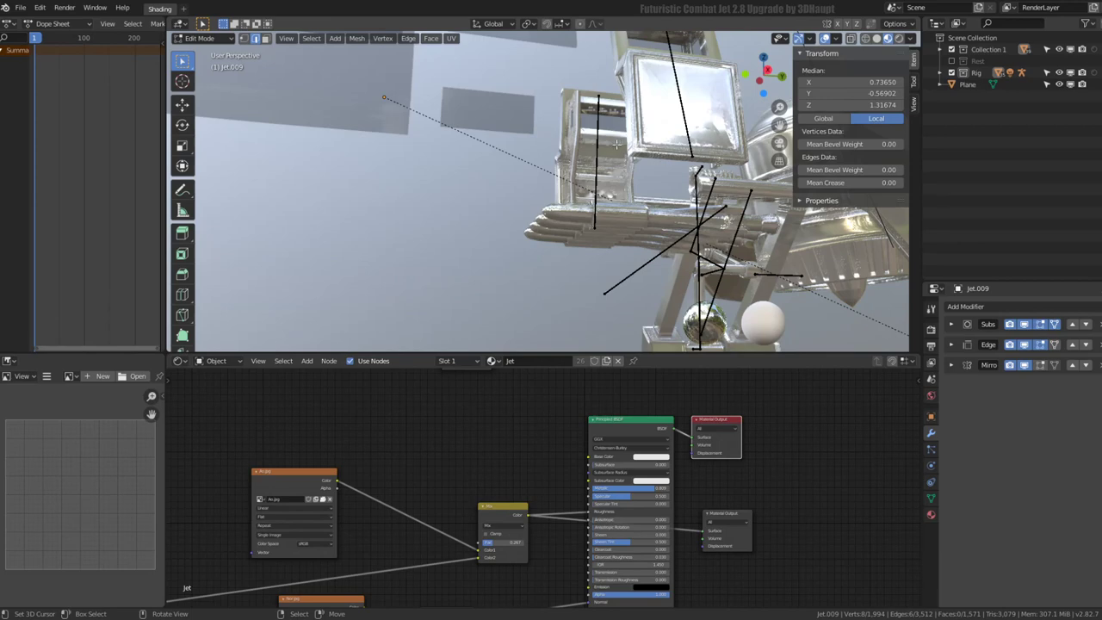
{"action": "middle_click", "coordinate": [613, 141], "text": "alt"}
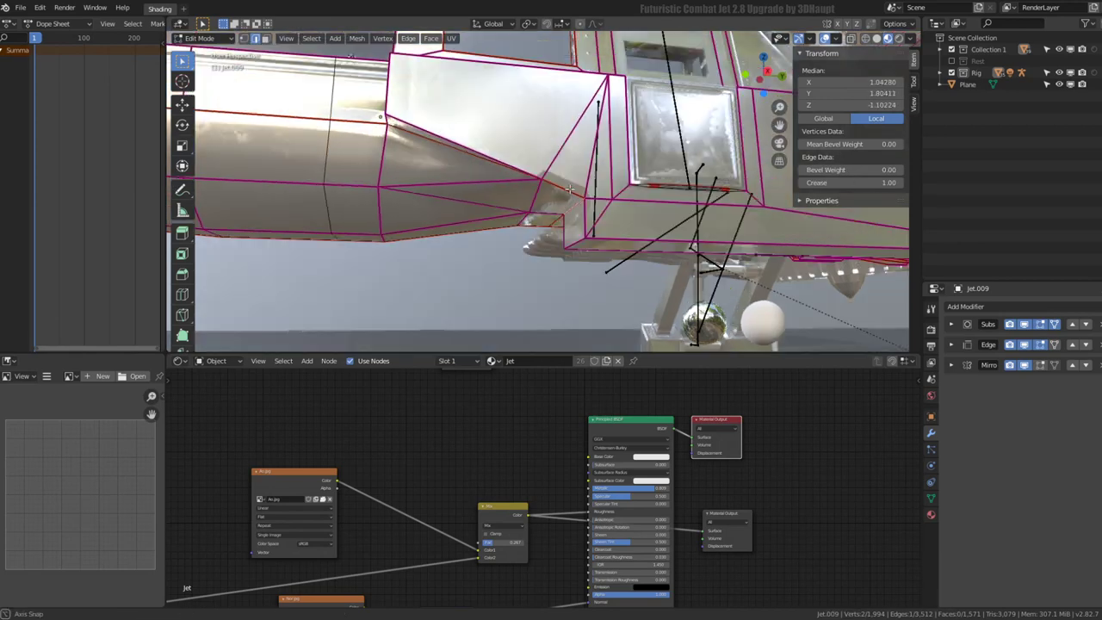
{"action": "mouse_move", "coordinate": [613, 141]}
{"action": "middle_mouse_down"}
{"action": "mouse_move", "coordinate": [570, 202]}
{"action": "mouse_move", "coordinate": [590, 164]}
{"action": "mouse_move", "coordinate": [560, 168]}
{"action": "mouse_move", "coordinate": [564, 189]}
{"action": "middle_mouse_up"}
{"action": "key", "text": "Tab"}
{"action": "key", "text": "Tab"}
{"action": "key", "text": "Tab"}
{"action": "scroll", "coordinate": [571, 178], "scroll_direction": "down", "scroll_amount": 3}
Move the Mix node left and down while viewing the fuselage from the side
{"action": "scroll", "coordinate": [575, 447], "scroll_direction": "up", "scroll_amount": 3}
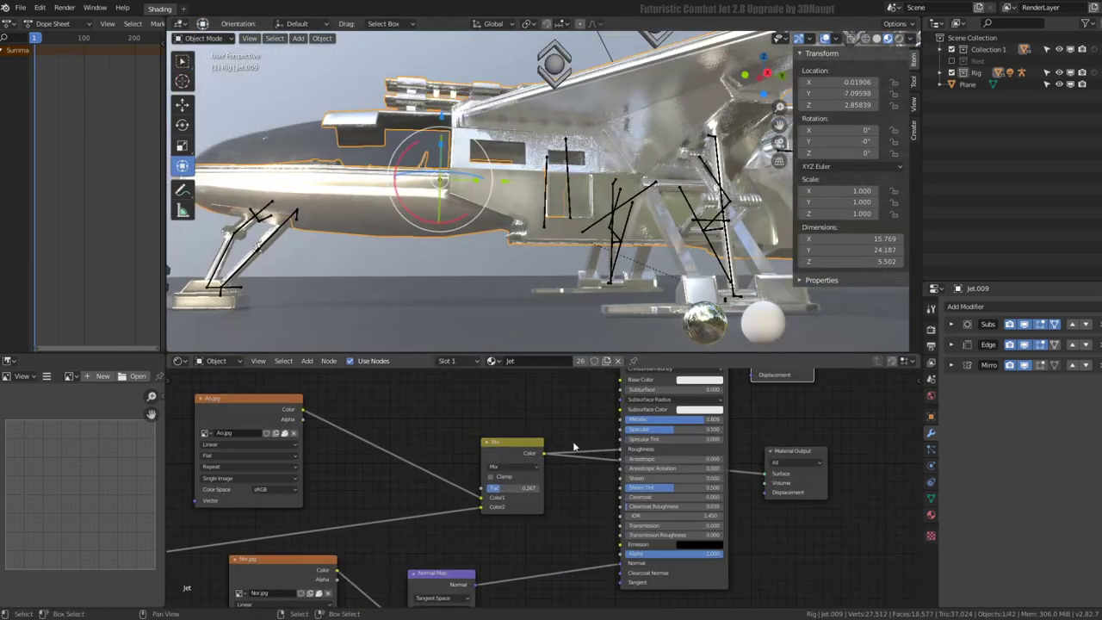
{"action": "scroll", "coordinate": [478, 248], "scroll_direction": "up", "scroll_amount": 5}
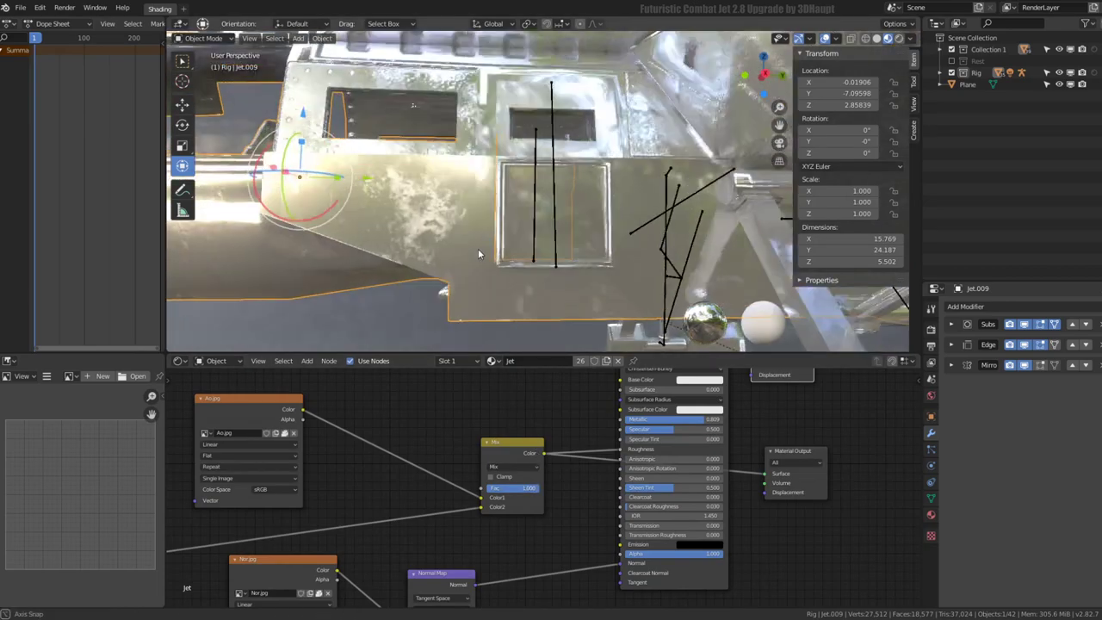
{"action": "mouse_move", "coordinate": [478, 248]}
{"action": "middle_mouse_down"}
{"action": "mouse_move", "coordinate": [435, 305]}
{"action": "mouse_move", "coordinate": [517, 258]}
{"action": "middle_mouse_up"}
{"action": "middle_click_drag", "start_coordinate": [664, 418], "coordinate": [601, 469]}
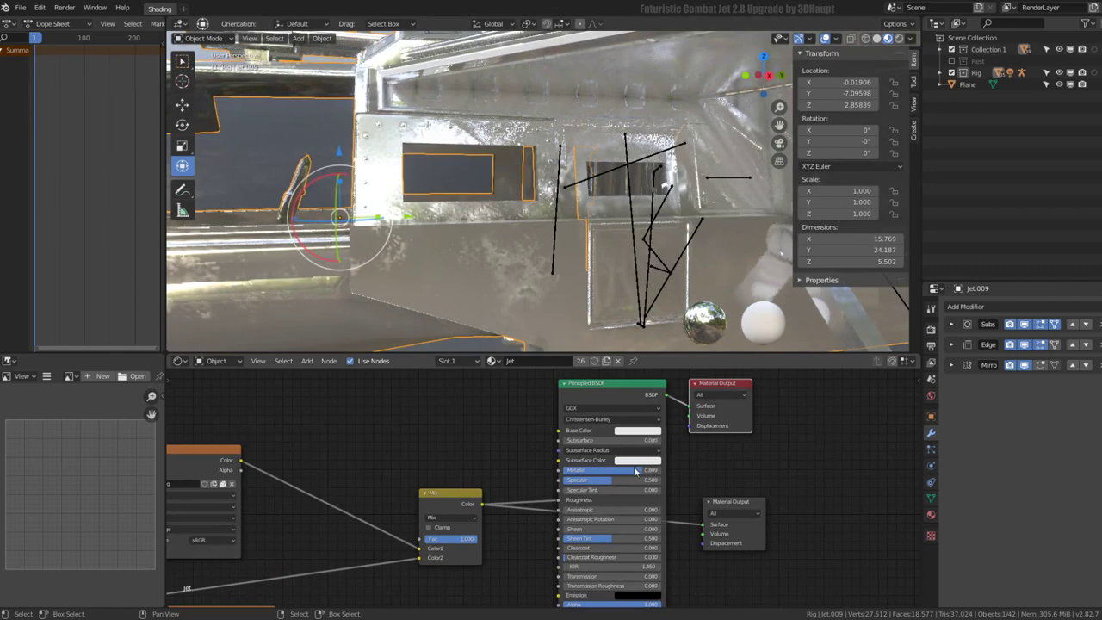
{"action": "left_click_drag", "start_coordinate": [464, 506], "coordinate": [392, 517]}
{"action": "scroll", "coordinate": [414, 521], "scroll_direction": "down", "scroll_amount": 1}
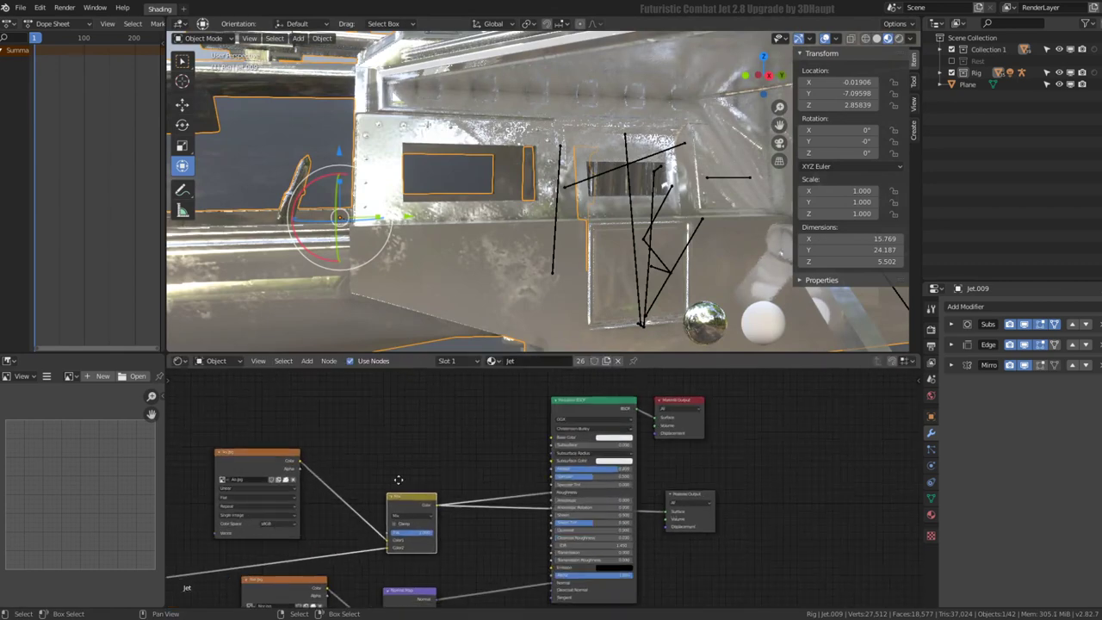
{"action": "scroll", "coordinate": [470, 520], "scroll_direction": "up", "scroll_amount": 2}
Compare the jet's shading at Mix blend factors 0.000, 1.000 and a lower value
{"action": "left_click_drag", "start_coordinate": [396, 544], "coordinate": [345, 545]}
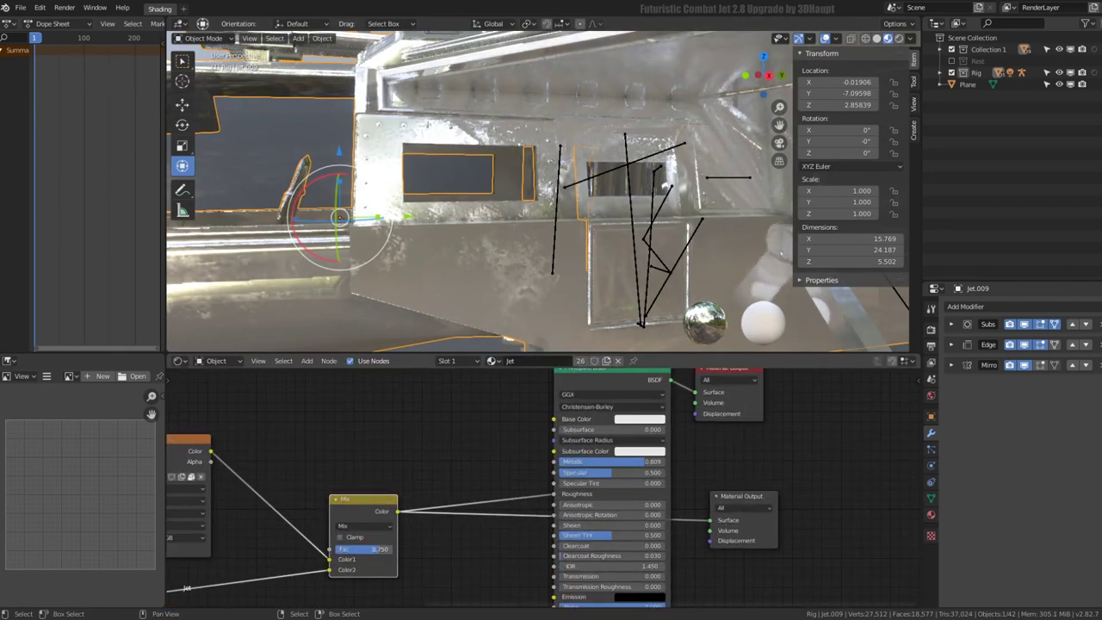
{"action": "middle_click_drag", "start_coordinate": [517, 215], "coordinate": [510, 193]}
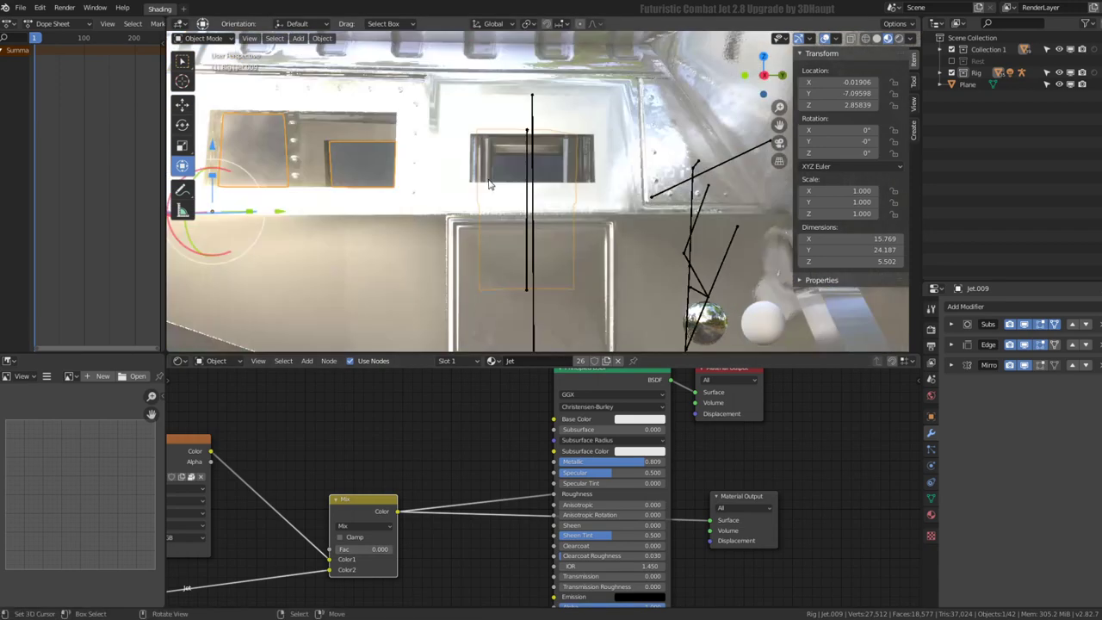
{"action": "left_click_drag", "start_coordinate": [367, 553], "coordinate": [405, 551]}
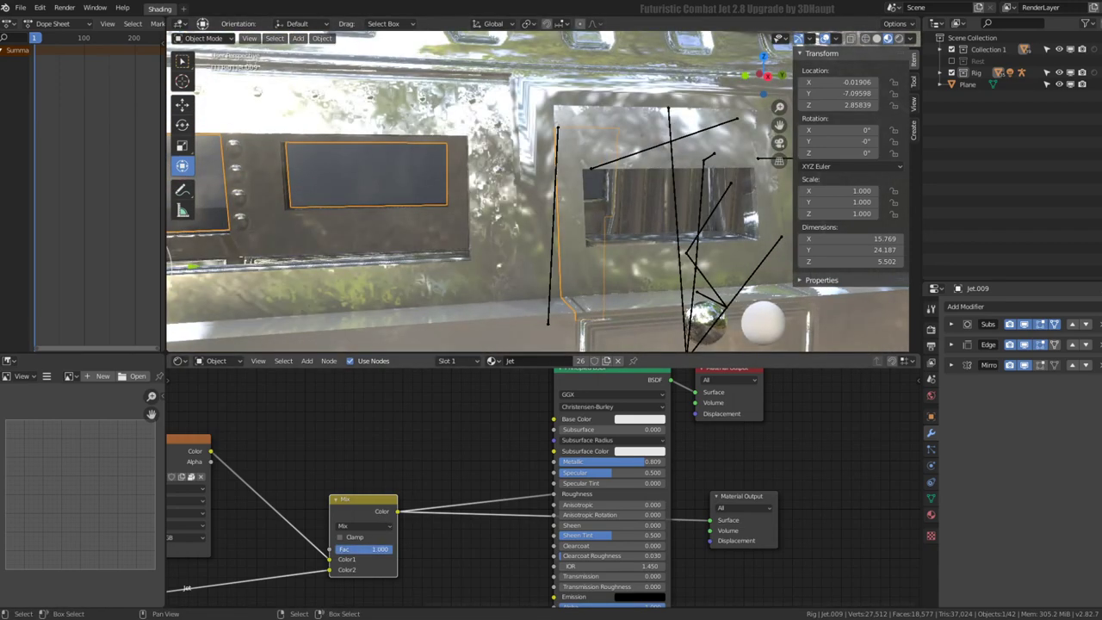
{"action": "mouse_move", "coordinate": [296, 228]}
{"action": "middle_mouse_down"}
{"action": "mouse_move", "coordinate": [520, 166]}
{"action": "mouse_move", "coordinate": [458, 149]}
{"action": "middle_mouse_up"}
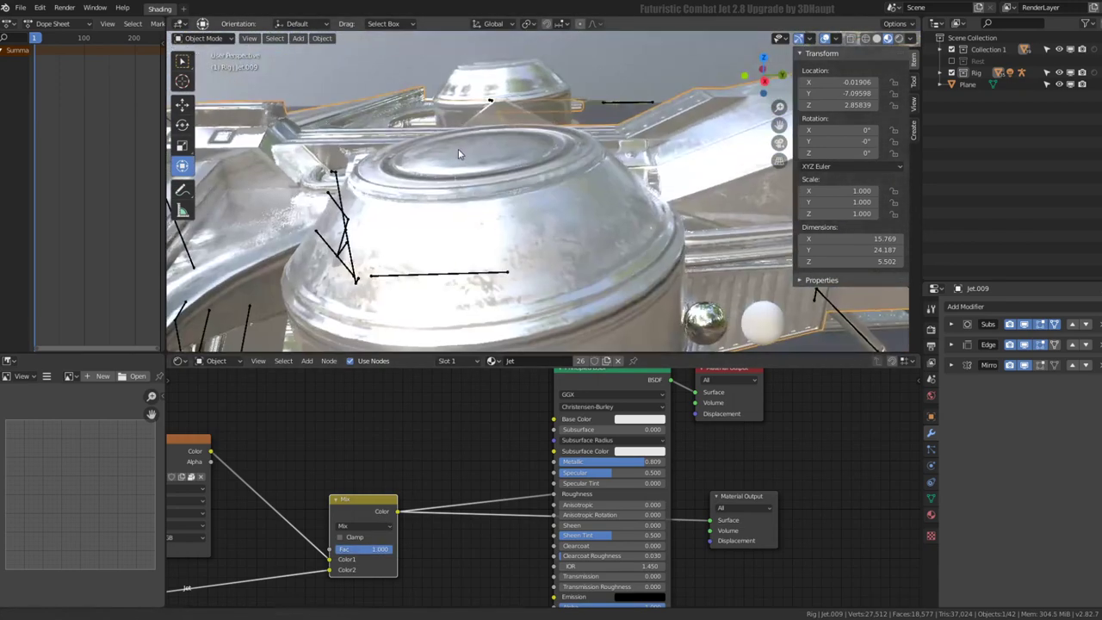
{"action": "mouse_move", "coordinate": [368, 554]}
{"action": "left_mouse_down"}
{"action": "mouse_move", "coordinate": [336, 554]}
{"action": "mouse_move", "coordinate": [389, 554]}
{"action": "left_mouse_up"}
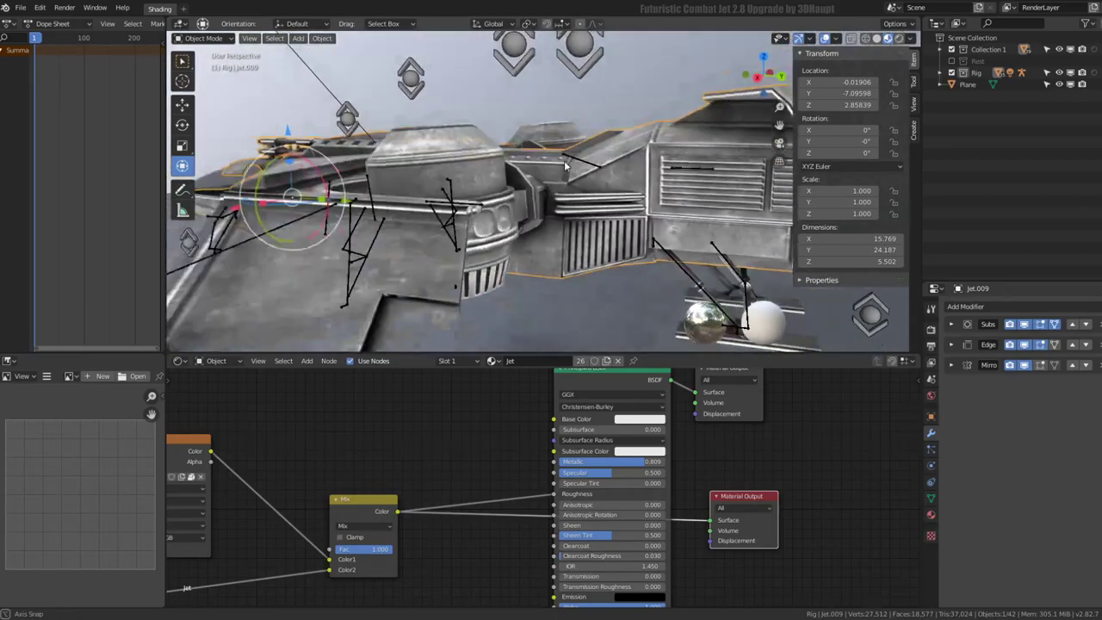
{"action": "middle_click_drag", "start_coordinate": [565, 166], "coordinate": [517, 199]}
Lower the Mix factor to about 0.242 and render through the main Material Output
{"action": "middle_click_drag", "start_coordinate": [397, 557], "coordinate": [529, 527]}
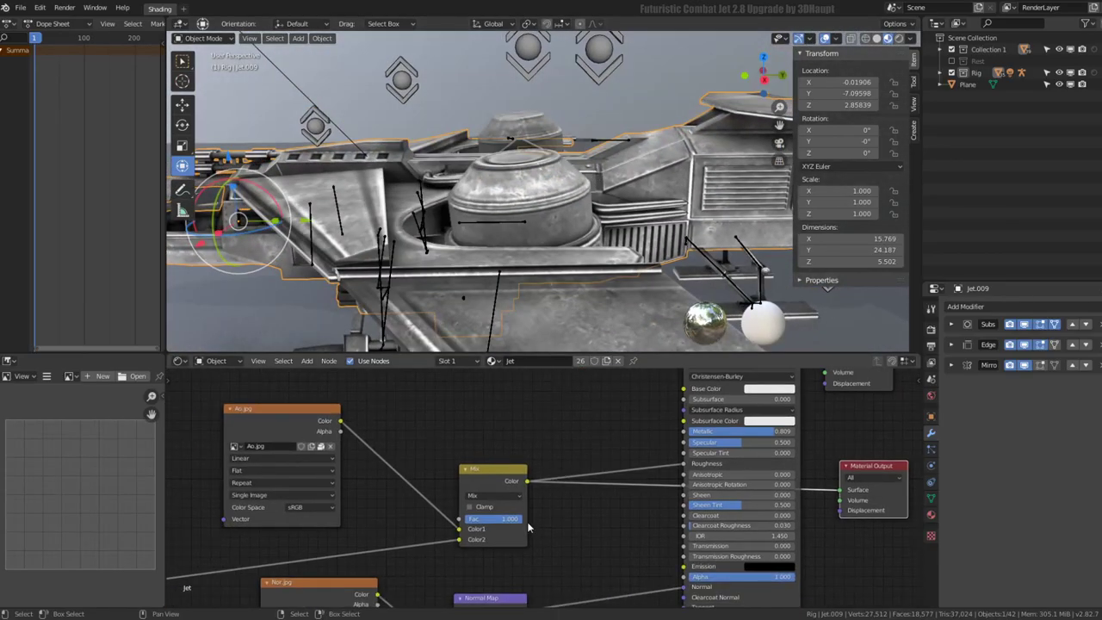
{"action": "mouse_move", "coordinate": [516, 520]}
{"action": "left_mouse_down"}
{"action": "mouse_move", "coordinate": [466, 520]}
{"action": "mouse_move", "coordinate": [480, 519]}
{"action": "left_mouse_up"}
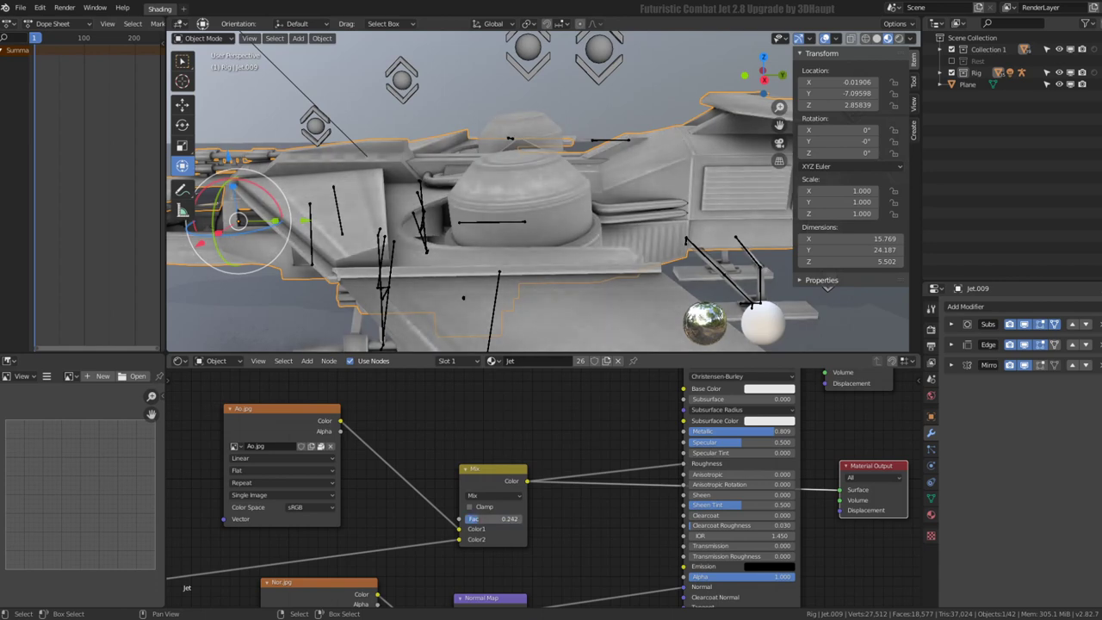
{"action": "left_click_drag", "start_coordinate": [493, 472], "coordinate": [415, 481]}
{"action": "mouse_move", "coordinate": [413, 258]}
{"action": "middle_mouse_down"}
{"action": "mouse_move", "coordinate": [489, 123]}
{"action": "mouse_move", "coordinate": [607, 134]}
{"action": "middle_mouse_up"}
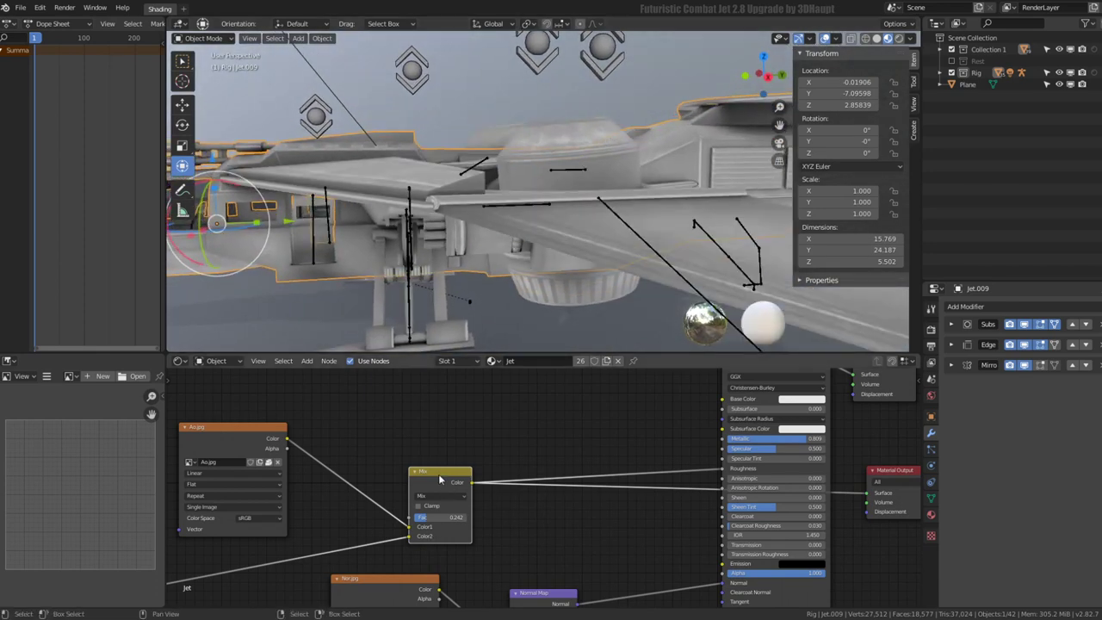
{"action": "left_click_drag", "start_coordinate": [439, 480], "coordinate": [413, 476]}
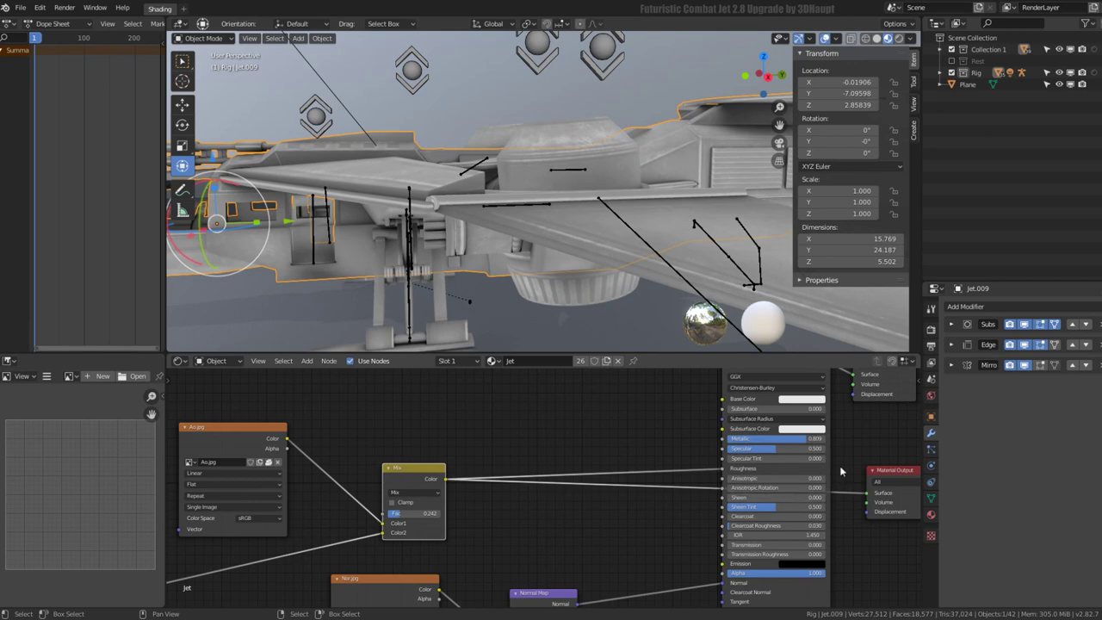
{"action": "middle_click_drag", "start_coordinate": [900, 386], "coordinate": [831, 419]}
{"action": "left_click", "coordinate": [827, 392]}
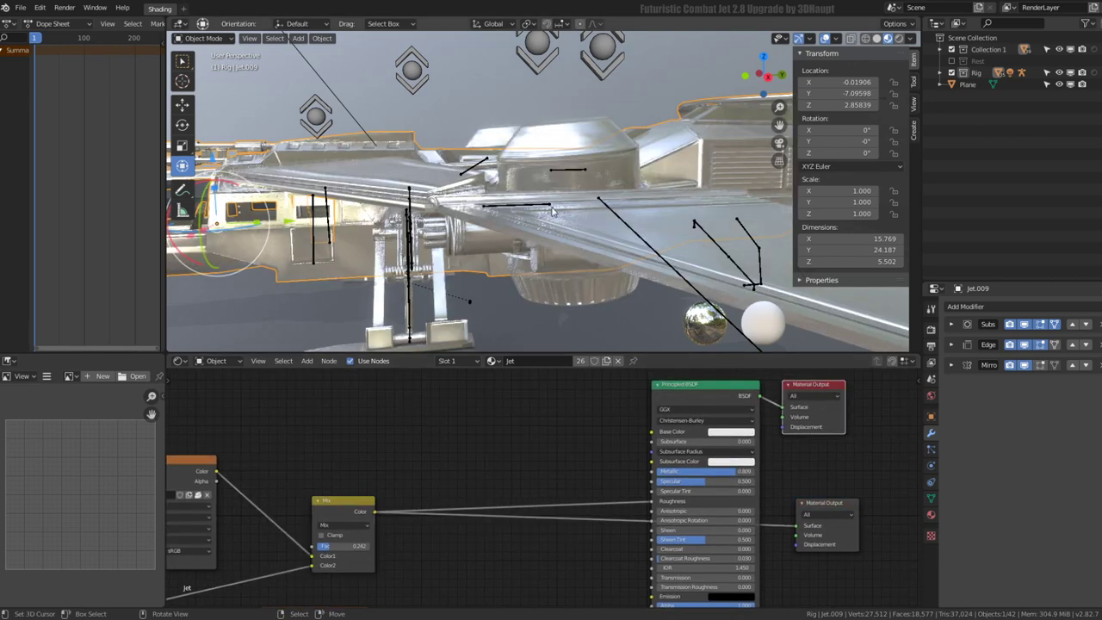
Rearrange the Principled BSDF and Material Output nodes and duplicate the lower Material Output
{"action": "mouse_move", "coordinate": [554, 211]}
{"action": "middle_mouse_down"}
{"action": "mouse_move", "coordinate": [544, 152]}
{"action": "mouse_move", "coordinate": [545, 225]}
{"action": "mouse_move", "coordinate": [711, 406]}
{"action": "middle_mouse_up"}
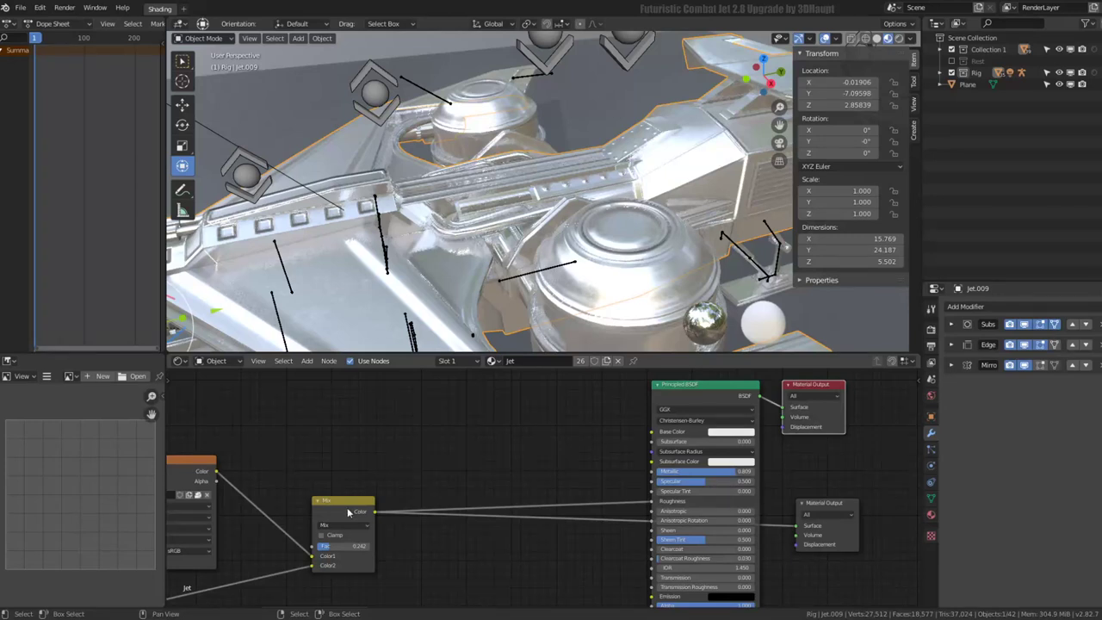
{"action": "scroll", "coordinate": [581, 500], "scroll_direction": "down", "scroll_amount": 2}
{"action": "left_click_drag", "start_coordinate": [625, 447], "coordinate": [591, 404]}
{"action": "scroll", "coordinate": [663, 441], "scroll_direction": "down", "scroll_amount": 1}
{"action": "left_click_drag", "start_coordinate": [665, 443], "coordinate": [711, 403]}
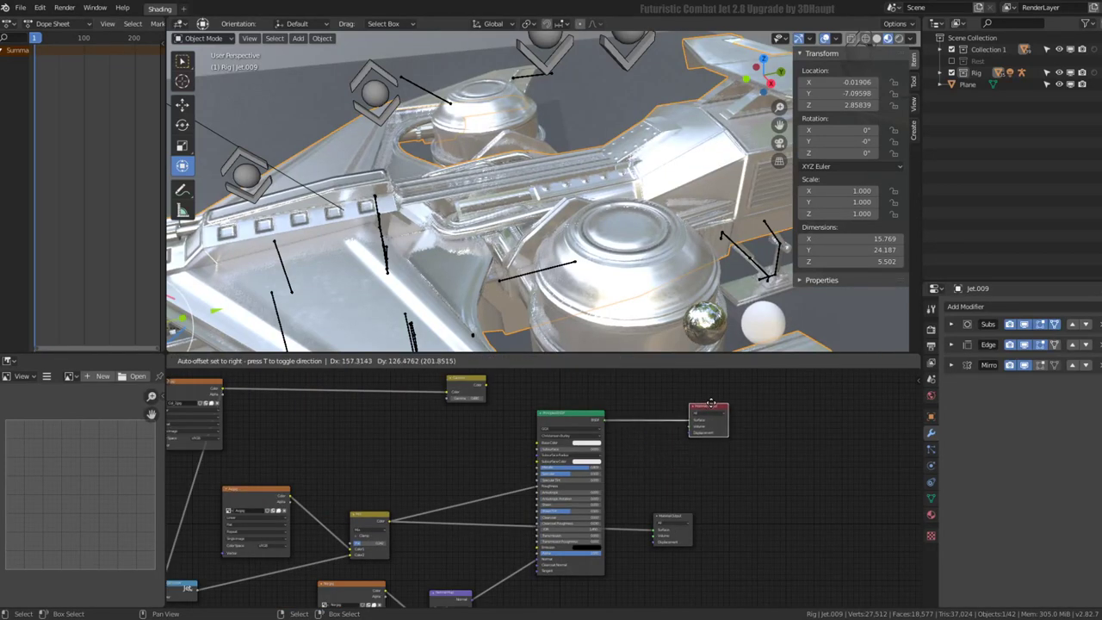
{"action": "left_click_drag", "start_coordinate": [687, 507], "coordinate": [728, 494]}
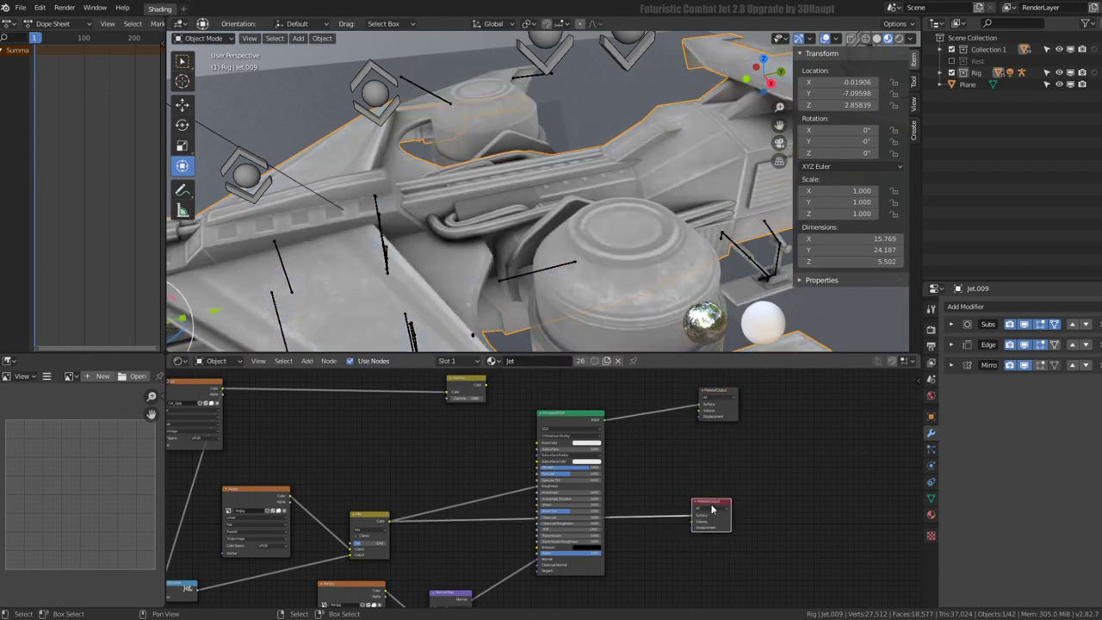
{"action": "key", "text": "shift+d"}
{"action": "left_click_drag", "start_coordinate": [383, 522], "coordinate": [377, 515]}
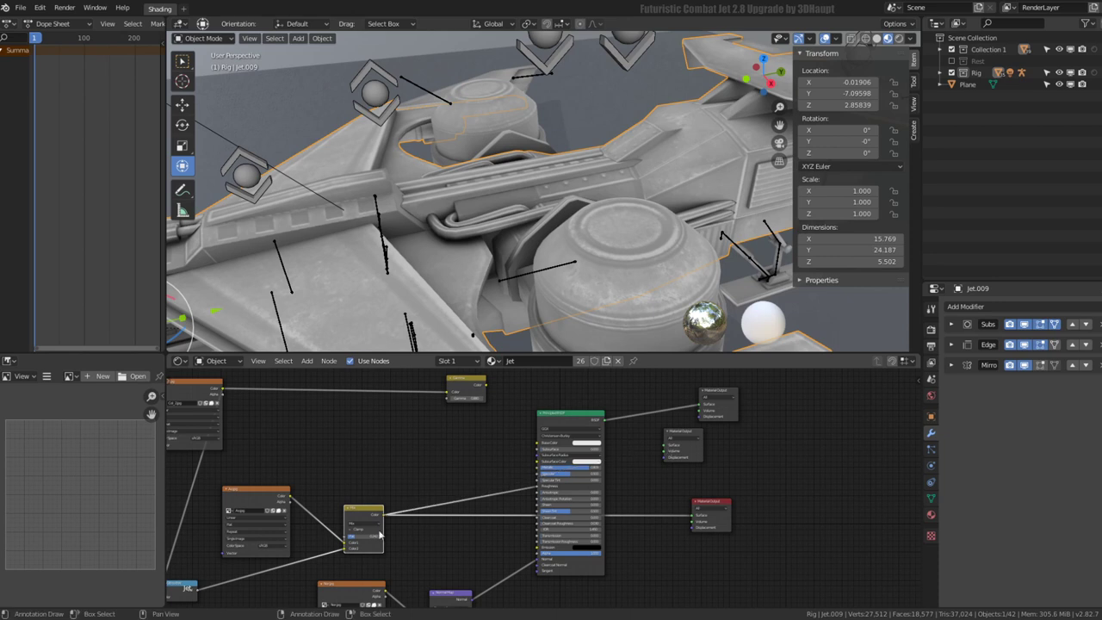
{"action": "left_click_drag", "start_coordinate": [353, 516], "coordinate": [473, 476]}
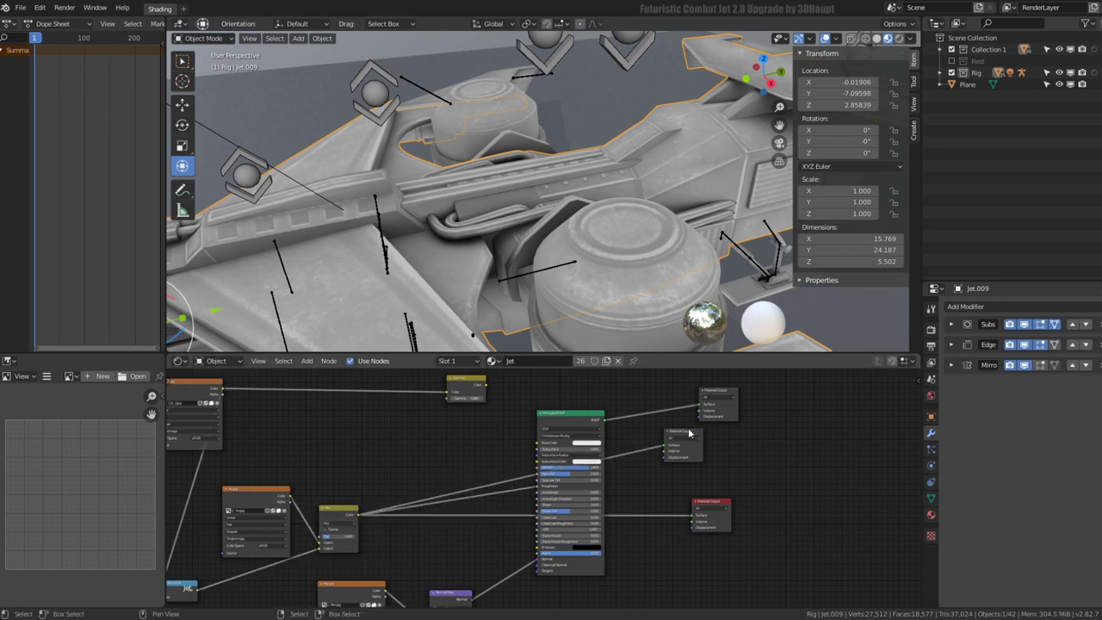
Raise the Mix blend factor to 1.000, then adjust it to about 0.542
{"action": "key", "text": "shift+a"}
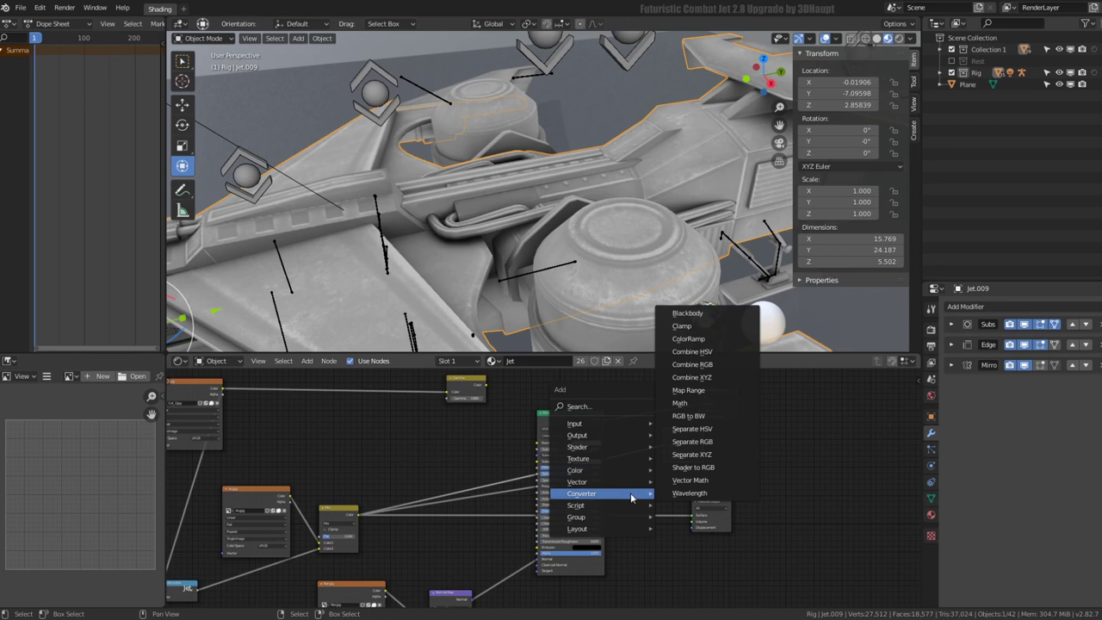
{"action": "mouse_move", "coordinate": [575, 470]}
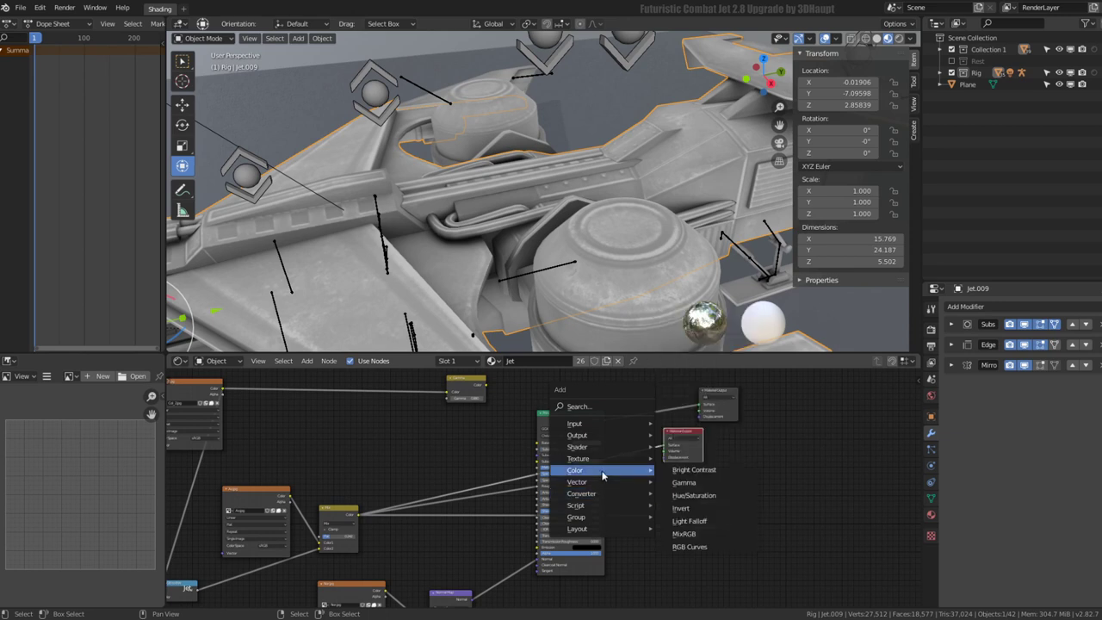
{"action": "scroll", "coordinate": [447, 517], "scroll_direction": "up", "scroll_amount": 3}
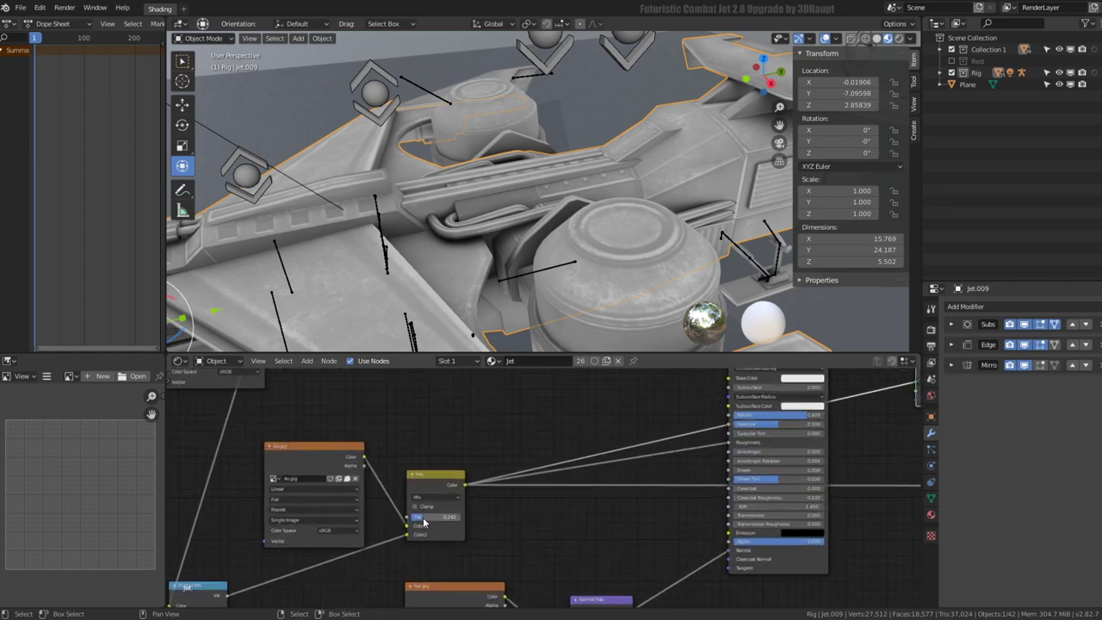
{"action": "mouse_move", "coordinate": [424, 522]}
{"action": "left_mouse_down"}
{"action": "mouse_move", "coordinate": [465, 522]}
{"action": "mouse_move", "coordinate": [417, 517]}
{"action": "mouse_move", "coordinate": [432, 517]}
{"action": "left_mouse_up"}
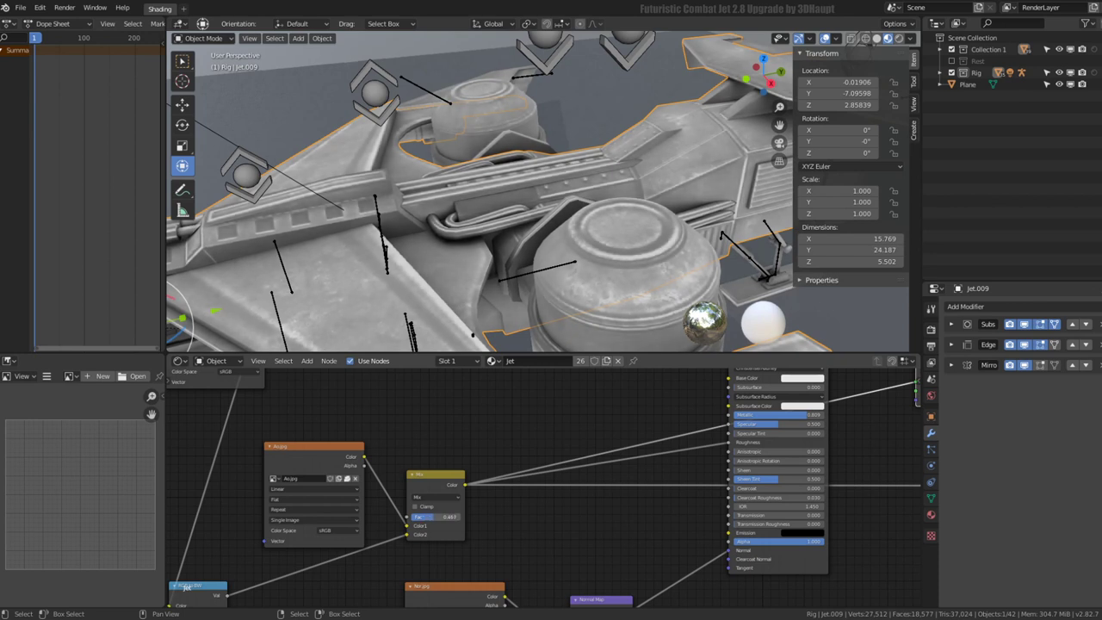
{"action": "left_click_drag", "start_coordinate": [434, 517], "coordinate": [421, 516]}
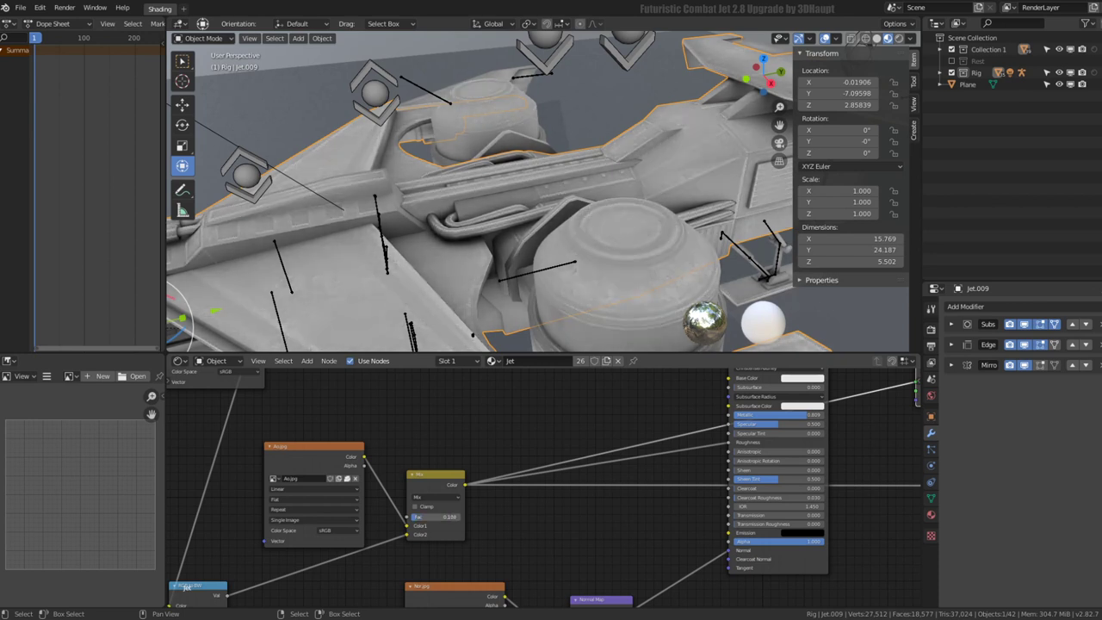
{"action": "middle_click_drag", "start_coordinate": [423, 521], "coordinate": [383, 521]}
{"action": "key", "text": "shift+a"}
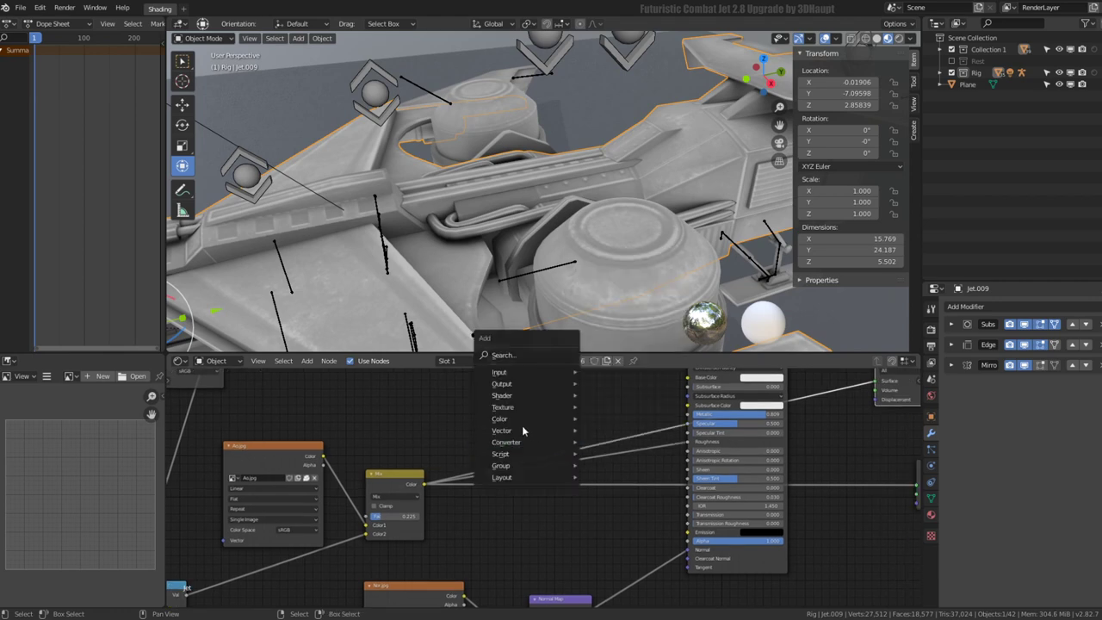
Insert an Invert node onto the Mix link and place it up and right
{"action": "left_click", "coordinate": [608, 458]}
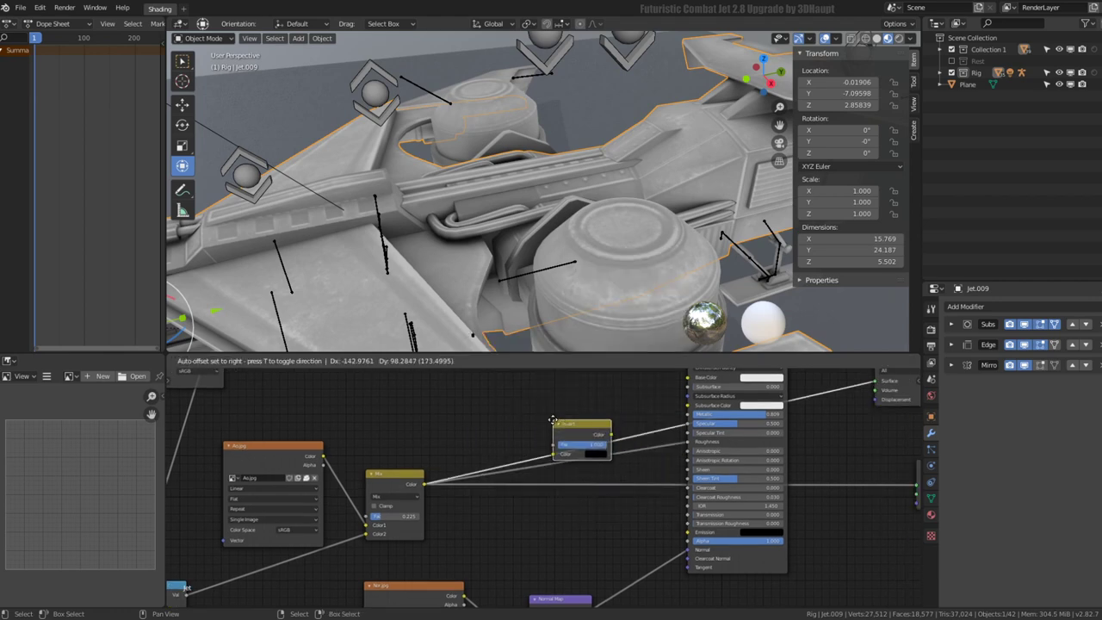
{"action": "scroll", "coordinate": [502, 476], "scroll_direction": "down", "scroll_amount": 1}
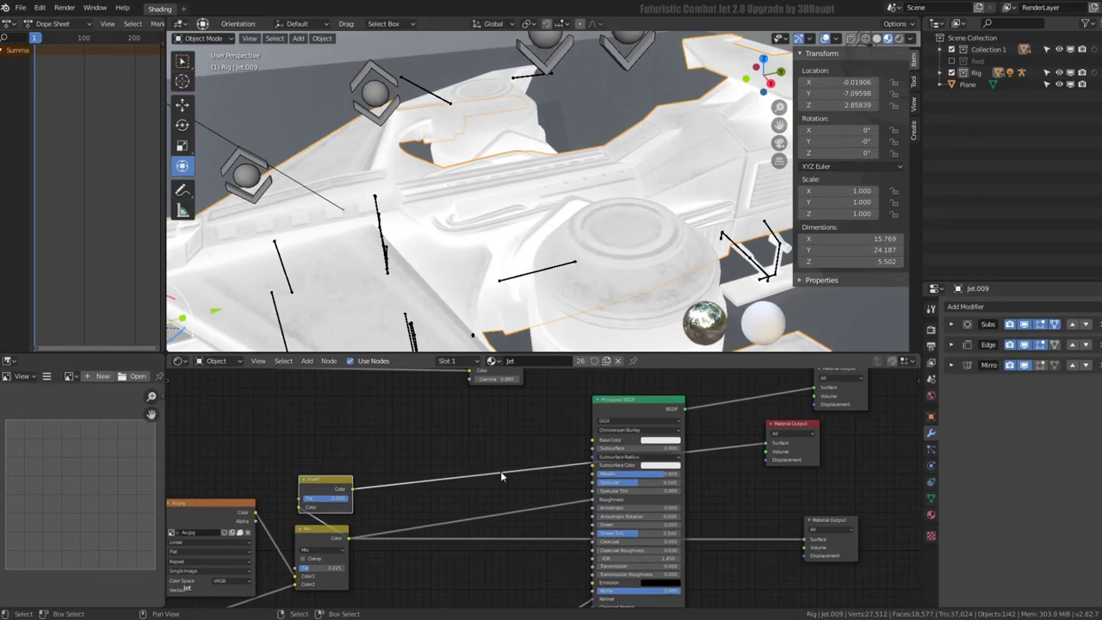
{"action": "left_click_drag", "start_coordinate": [335, 489], "coordinate": [585, 450]}
{"action": "left_click", "coordinate": [353, 481]}
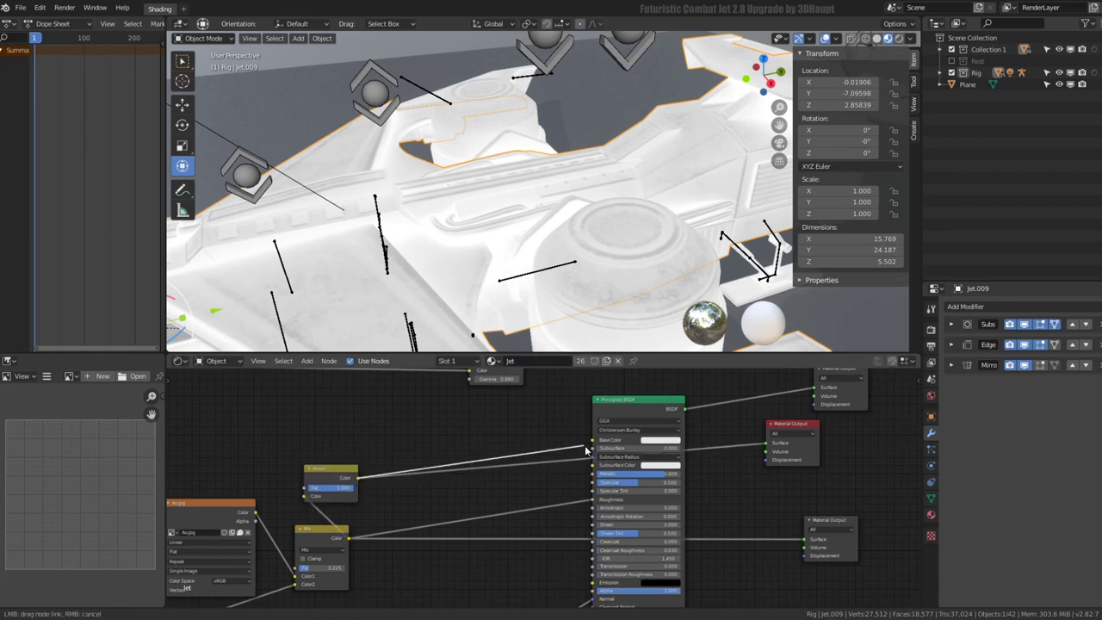
{"action": "middle_click_drag", "start_coordinate": [760, 422], "coordinate": [682, 448]}
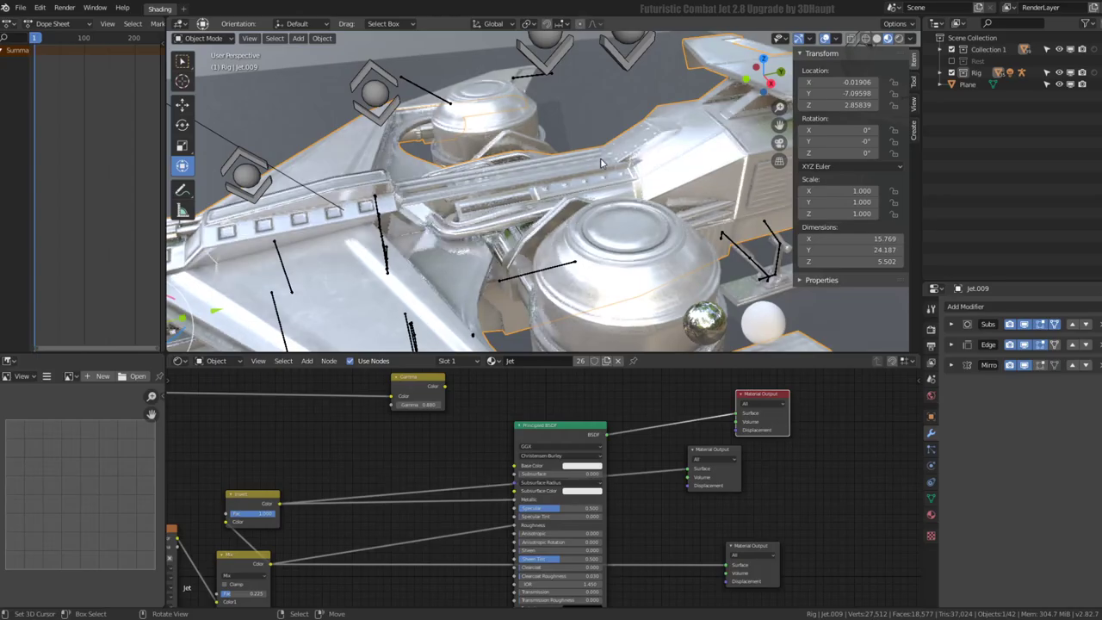
Arrange the Mix and Invert nodes and test the Invert factor at 0.000
{"action": "mouse_move", "coordinate": [602, 168]}
{"action": "middle_mouse_down"}
{"action": "mouse_move", "coordinate": [529, 168]}
{"action": "mouse_move", "coordinate": [379, 194]}
{"action": "middle_mouse_up"}
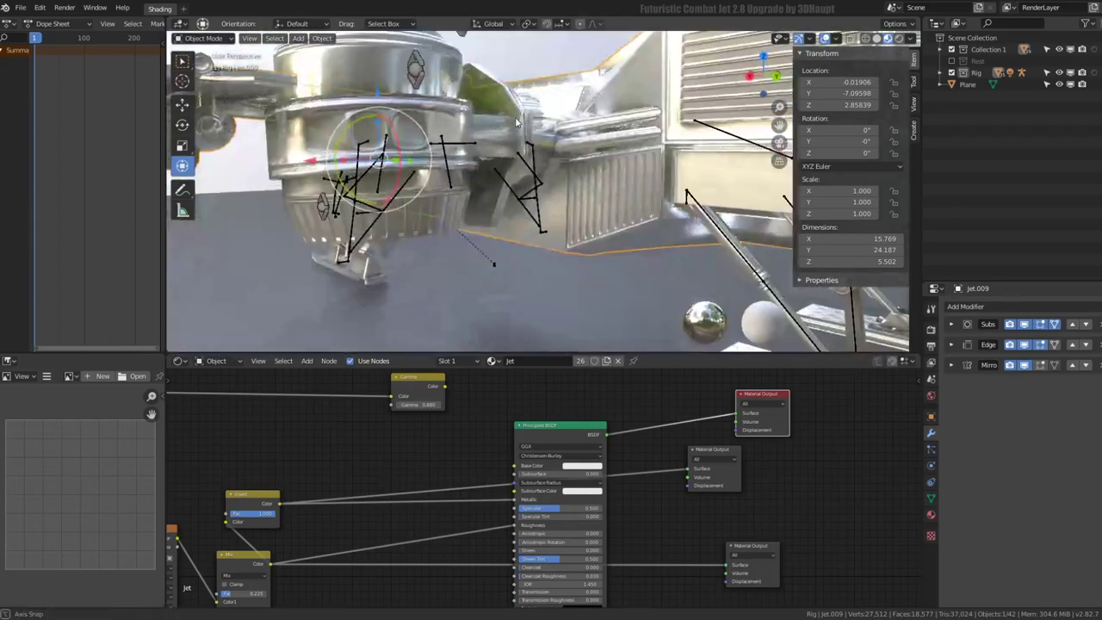
{"action": "scroll", "coordinate": [379, 194], "scroll_direction": "up", "scroll_amount": 3}
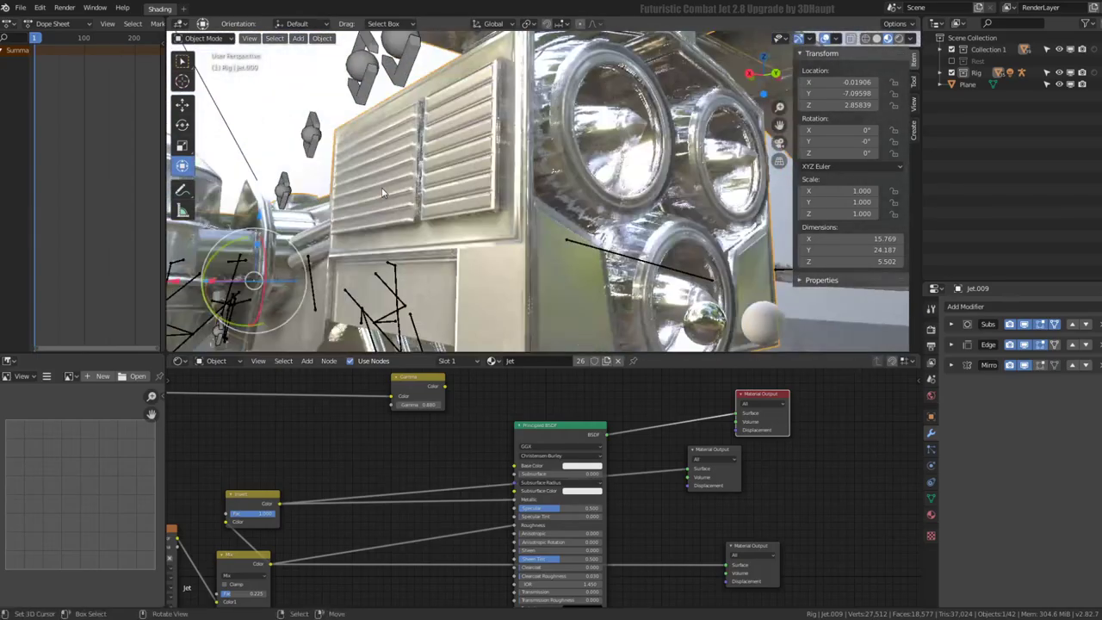
{"action": "mouse_move", "coordinate": [497, 520]}
{"action": "middle_mouse_down"}
{"action": "mouse_move", "coordinate": [499, 474]}
{"action": "mouse_move", "coordinate": [628, 462]}
{"action": "middle_mouse_up"}
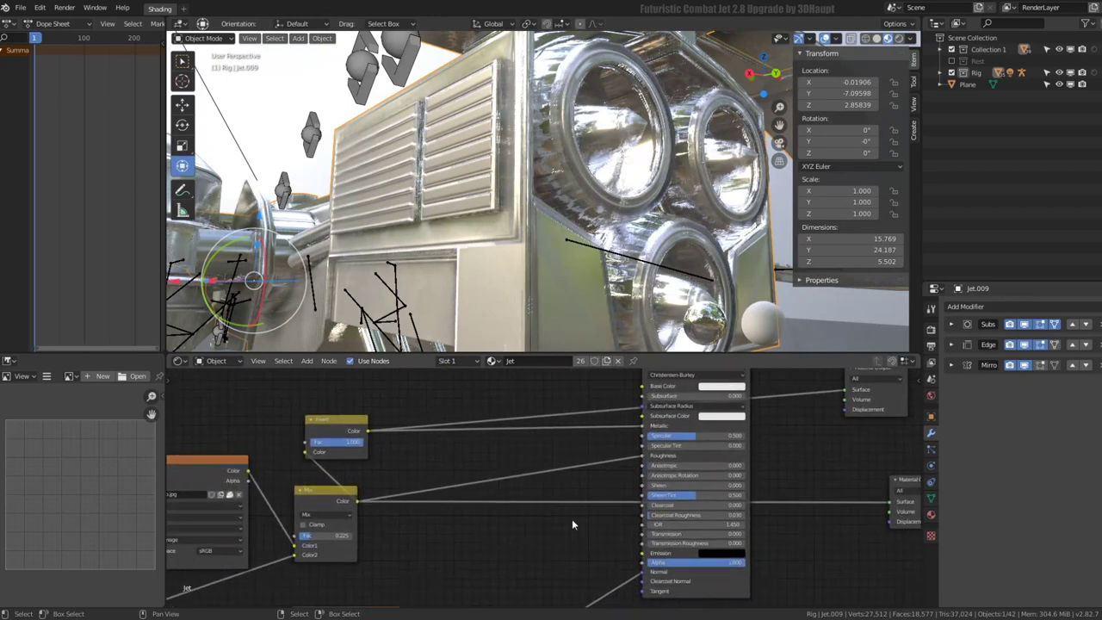
{"action": "left_click_drag", "start_coordinate": [314, 501], "coordinate": [346, 499]}
{"action": "left_click_drag", "start_coordinate": [318, 429], "coordinate": [364, 418]}
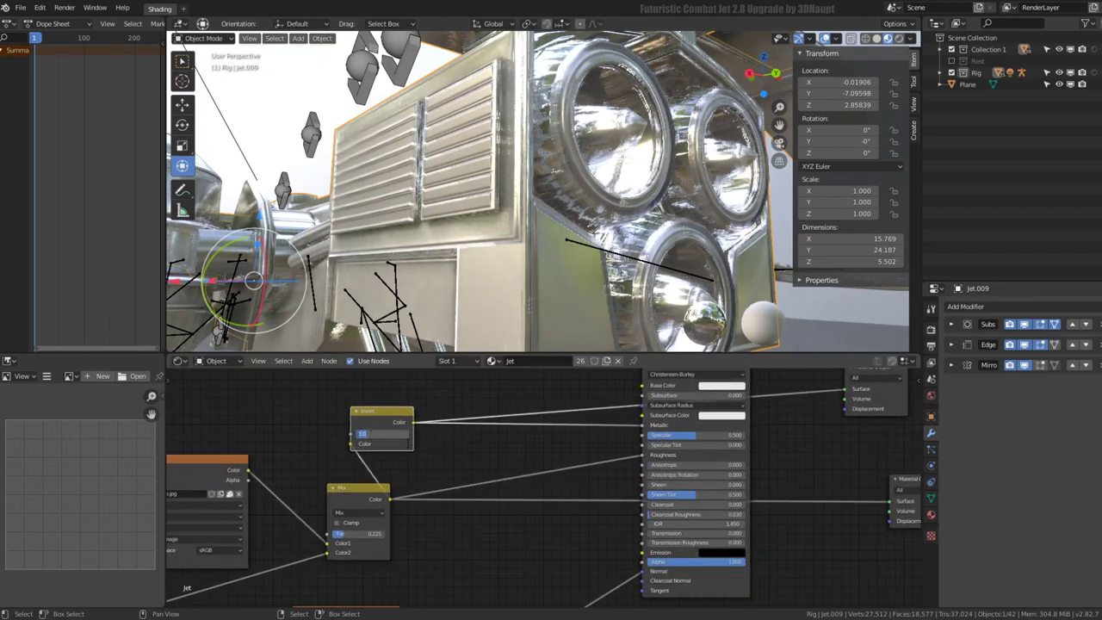
{"action": "mouse_move", "coordinate": [382, 433]}
{"action": "left_mouse_down"}
{"action": "mouse_move", "coordinate": [355, 433]}
{"action": "mouse_move", "coordinate": [405, 433]}
{"action": "left_mouse_up"}
{"action": "scroll", "coordinate": [392, 258], "scroll_direction": "down", "scroll_amount": 5}
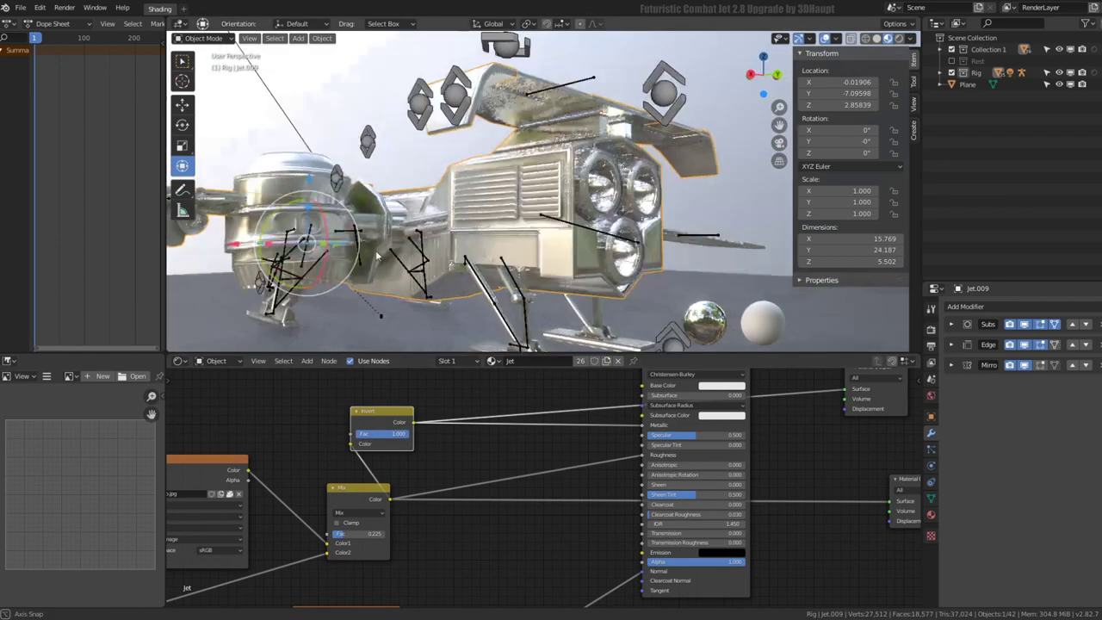
{"action": "mouse_move", "coordinate": [391, 259]}
{"action": "middle_mouse_down"}
{"action": "mouse_move", "coordinate": [405, 284]}
{"action": "mouse_move", "coordinate": [392, 270]}
{"action": "mouse_move", "coordinate": [560, 138]}
{"action": "mouse_move", "coordinate": [569, 176]}
{"action": "mouse_move", "coordinate": [445, 176]}
{"action": "mouse_move", "coordinate": [467, 200]}
{"action": "middle_mouse_up"}
{"action": "scroll", "coordinate": [392, 270], "scroll_direction": "up", "scroll_amount": 5}
{"action": "scroll", "coordinate": [569, 176], "scroll_direction": "down", "scroll_amount": 3}
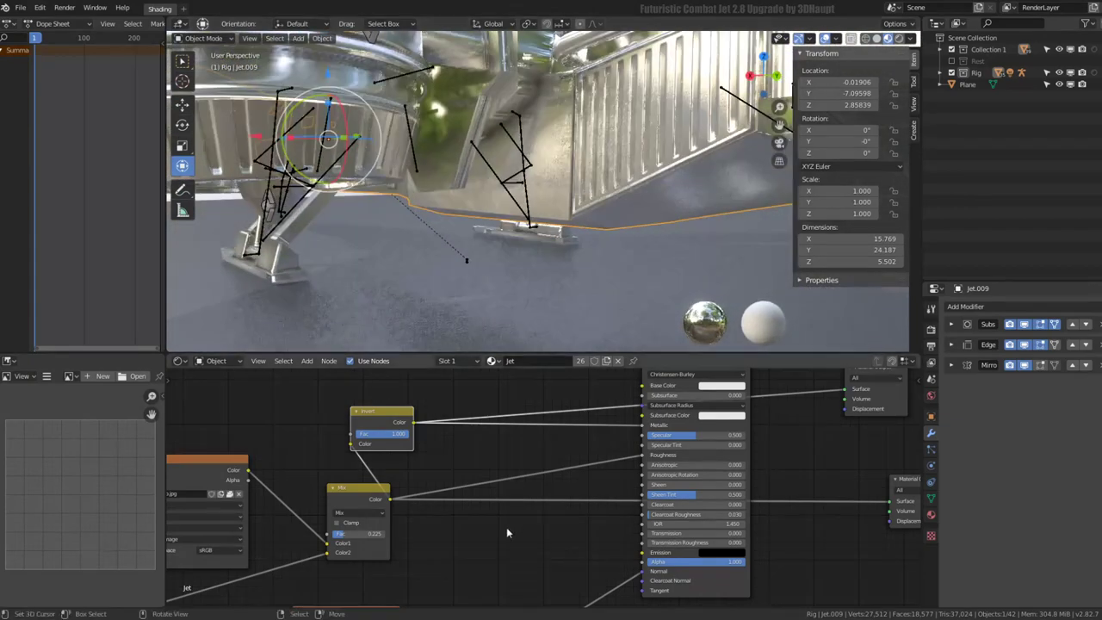
{"action": "scroll", "coordinate": [491, 527], "scroll_direction": "down", "scroll_amount": 1}
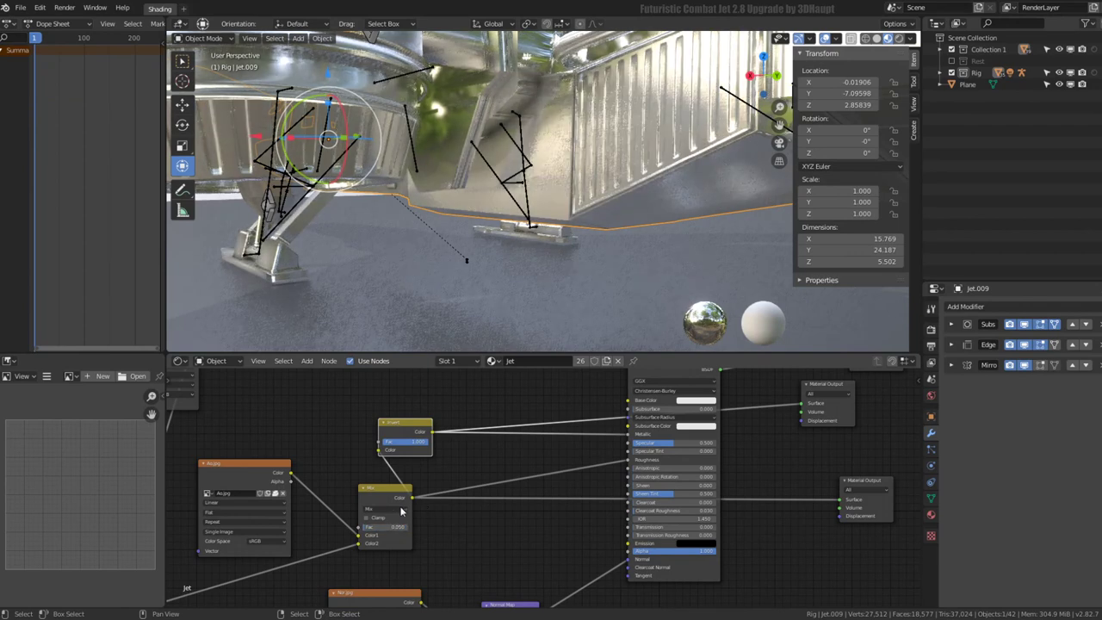
Fine-tune the Mix blend factor while previewing the AO mix result on the jet
{"action": "left_click_drag", "start_coordinate": [369, 527], "coordinate": [383, 527]}
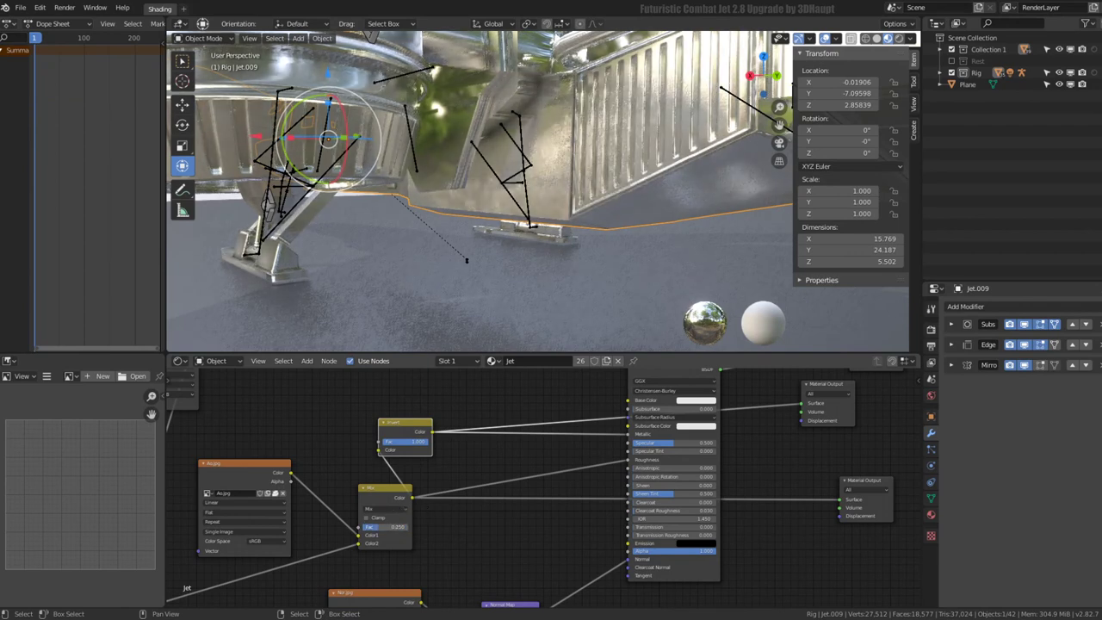
{"action": "left_click", "coordinate": [869, 484]}
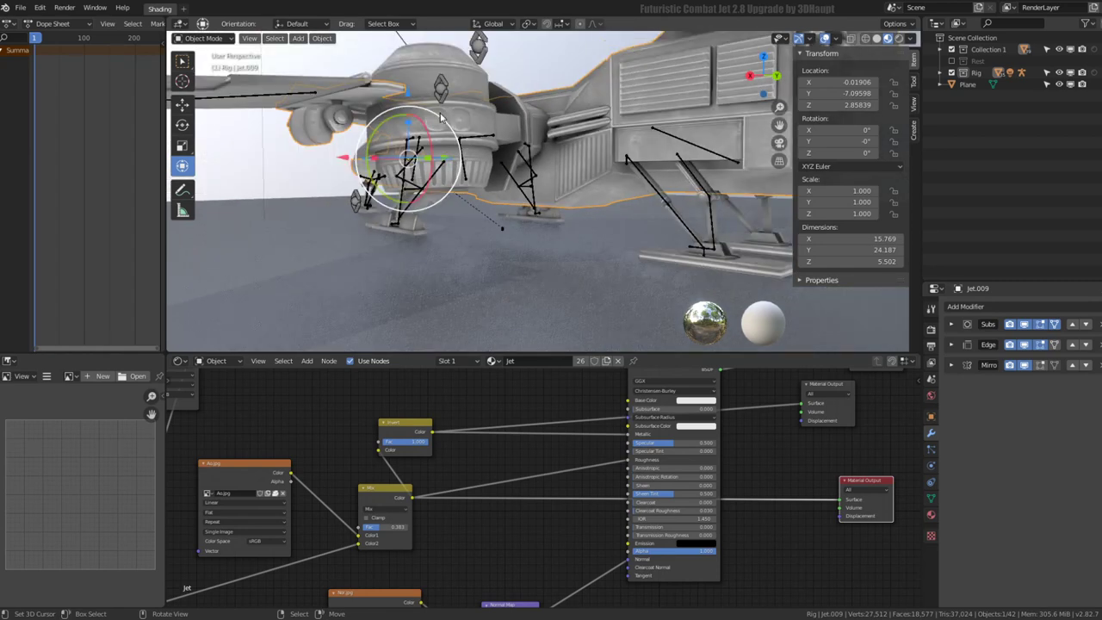
{"action": "left_click_drag", "start_coordinate": [379, 527], "coordinate": [401, 528]}
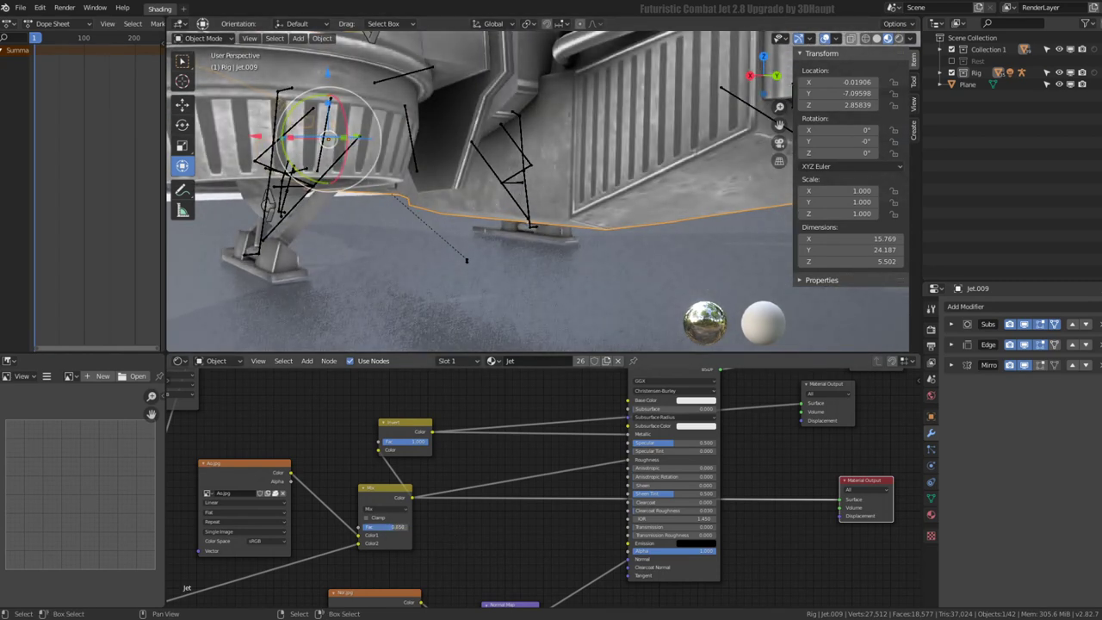
Duplicate the Invert node, wire it from the Mix to the output, and set its factor to full
{"action": "key", "text": "shift+d"}
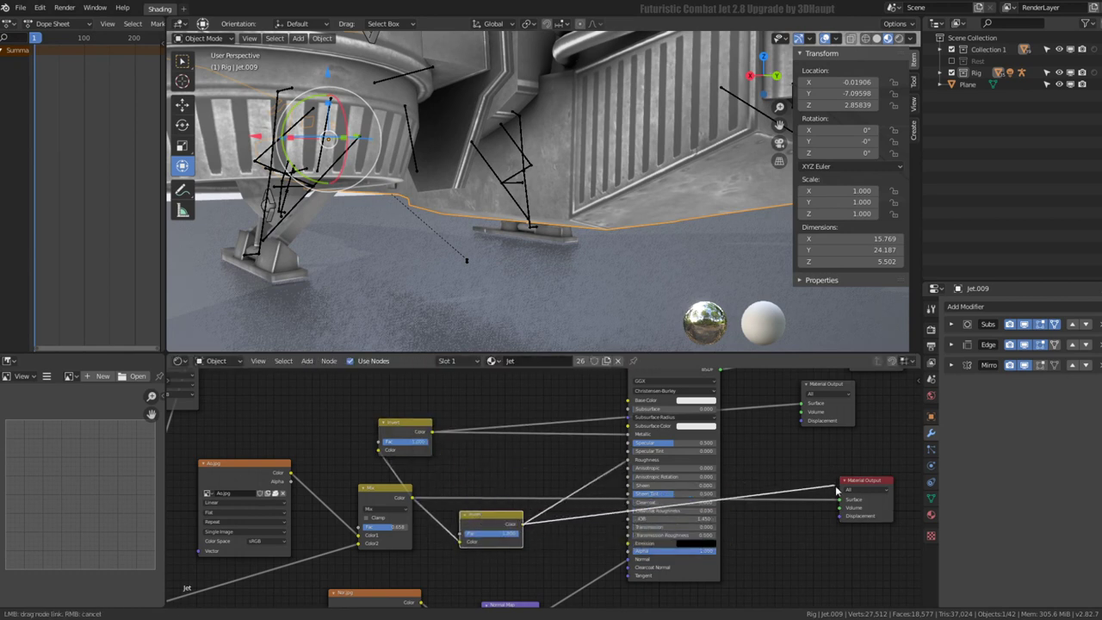
{"action": "left_click_drag", "start_coordinate": [846, 500], "coordinate": [846, 500]}
{"action": "mouse_move", "coordinate": [491, 515]}
{"action": "left_mouse_down"}
{"action": "mouse_move", "coordinate": [473, 497]}
{"action": "mouse_move", "coordinate": [457, 520]}
{"action": "left_mouse_up"}
{"action": "scroll", "coordinate": [473, 238], "scroll_direction": "up", "scroll_amount": 4}
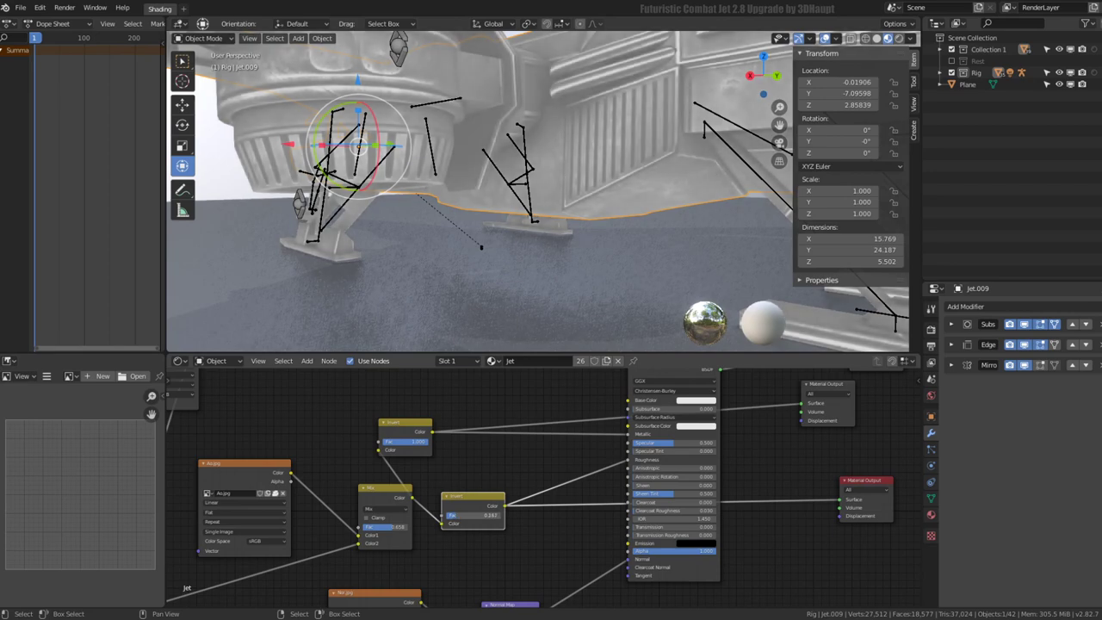
{"action": "left_click_drag", "start_coordinate": [473, 515], "coordinate": [517, 515]}
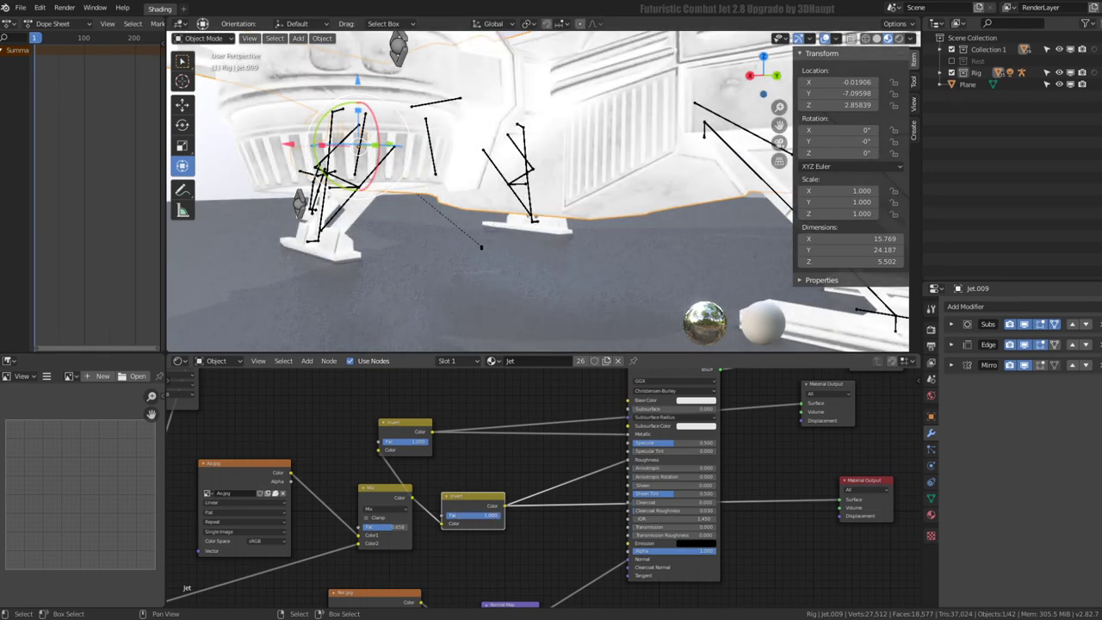
Widen the 3D view and orbit in to inspect the wing panel shading
{"action": "middle_click_drag", "start_coordinate": [504, 258], "coordinate": [545, 153]}
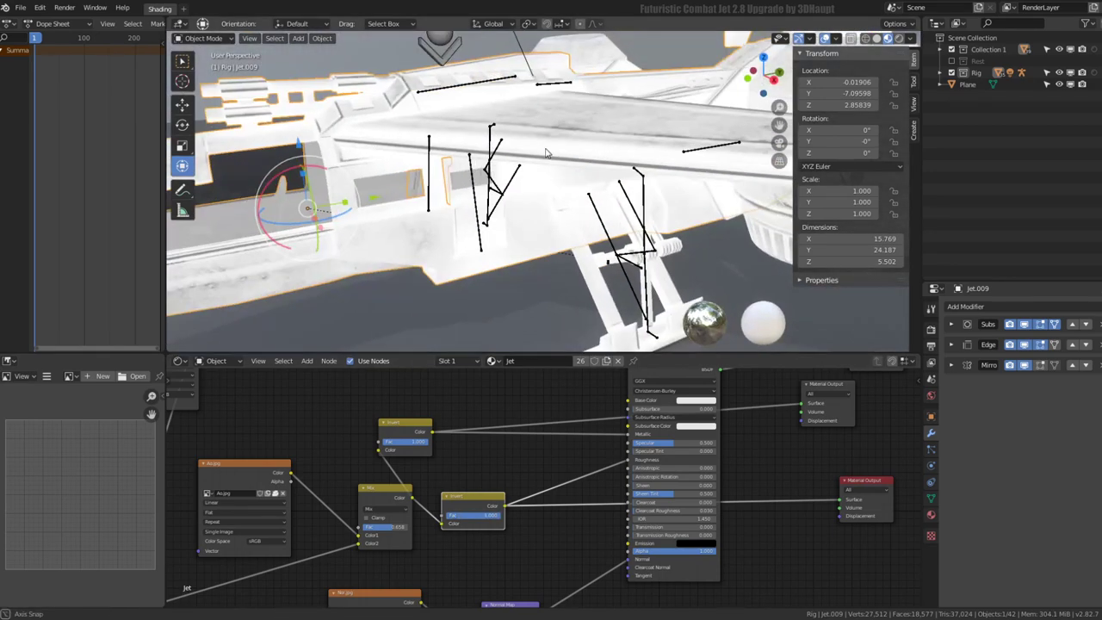
{"action": "scroll", "coordinate": [759, 377], "scroll_direction": "down", "scroll_amount": 3}
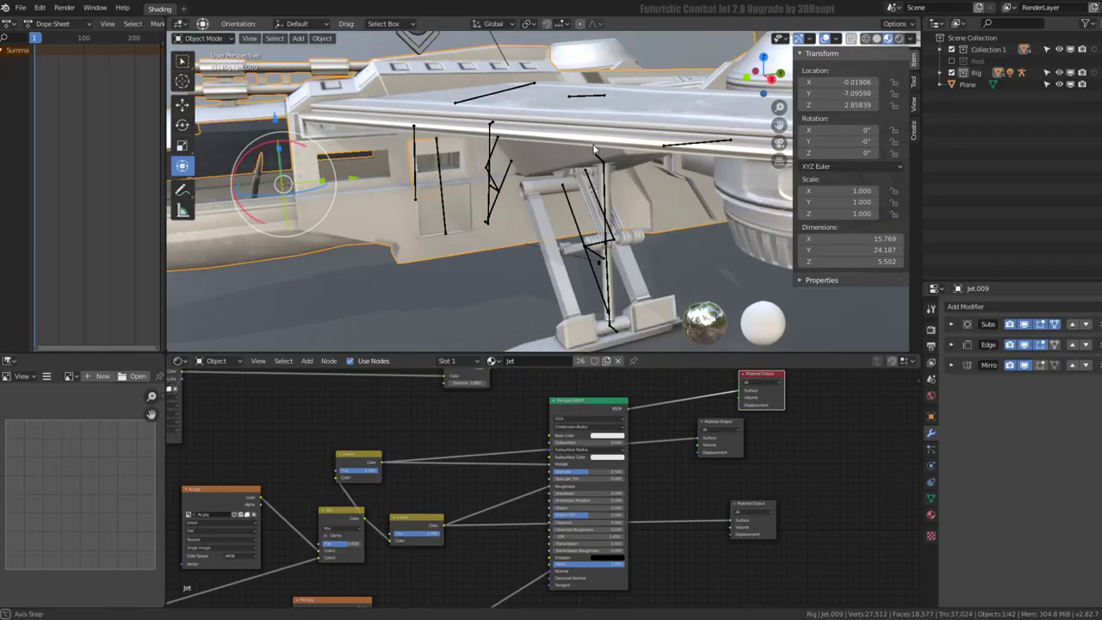
{"action": "mouse_move", "coordinate": [527, 169]}
{"action": "middle_mouse_down"}
{"action": "mouse_move", "coordinate": [531, 140]}
{"action": "mouse_move", "coordinate": [536, 241]}
{"action": "mouse_move", "coordinate": [621, 88]}
{"action": "mouse_move", "coordinate": [602, 101]}
{"action": "middle_mouse_up"}
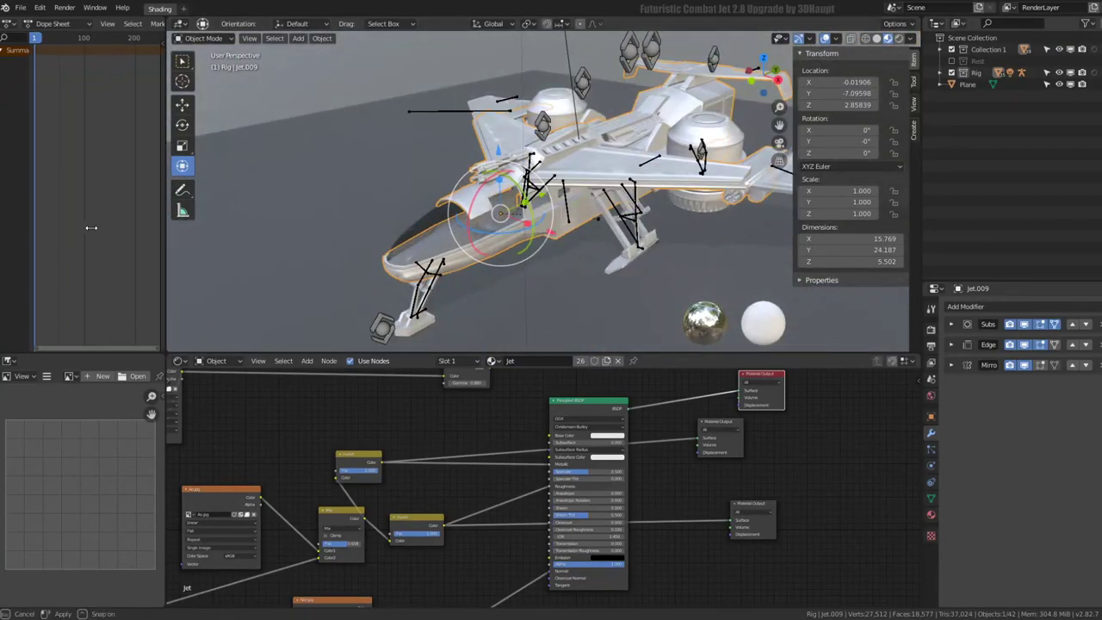
{"action": "left_click_drag", "start_coordinate": [92, 227], "coordinate": [56, 227]}
{"action": "mouse_move", "coordinate": [597, 250]}
{"action": "middle_mouse_down"}
{"action": "mouse_move", "coordinate": [468, 184]}
{"action": "mouse_move", "coordinate": [372, 109]}
{"action": "mouse_move", "coordinate": [490, 78]}
{"action": "middle_mouse_up"}
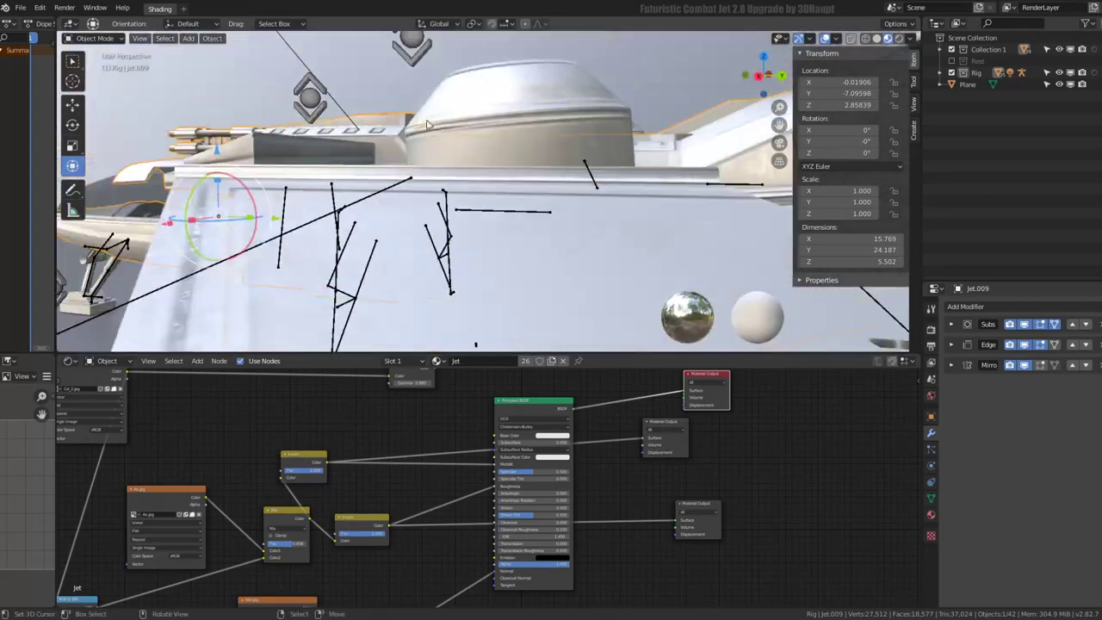
Toggle the jet mesh into Edit Mode and back while viewing the wing from above
{"action": "mouse_move", "coordinate": [490, 78]}
{"action": "middle_mouse_down"}
{"action": "mouse_move", "coordinate": [586, 127]}
{"action": "mouse_move", "coordinate": [436, 136]}
{"action": "mouse_move", "coordinate": [511, 128]}
{"action": "mouse_move", "coordinate": [505, 244]}
{"action": "mouse_move", "coordinate": [414, 263]}
{"action": "mouse_move", "coordinate": [416, 205]}
{"action": "mouse_move", "coordinate": [465, 206]}
{"action": "mouse_move", "coordinate": [457, 204]}
{"action": "mouse_move", "coordinate": [500, 121]}
{"action": "middle_mouse_up"}
{"action": "key", "text": "Tab"}
{"action": "mouse_move", "coordinate": [471, 71]}
{"action": "middle_mouse_down"}
{"action": "mouse_move", "coordinate": [528, 187]}
{"action": "mouse_move", "coordinate": [304, 125]}
{"action": "mouse_move", "coordinate": [506, 121]}
{"action": "middle_mouse_up"}
{"action": "key", "text": "Tab"}
Reposition the preview and lower Material Output nodes down and to the left
{"action": "scroll", "coordinate": [505, 121], "scroll_direction": "up", "scroll_amount": 2}
{"action": "scroll", "coordinate": [457, 465], "scroll_direction": "up", "scroll_amount": 1}
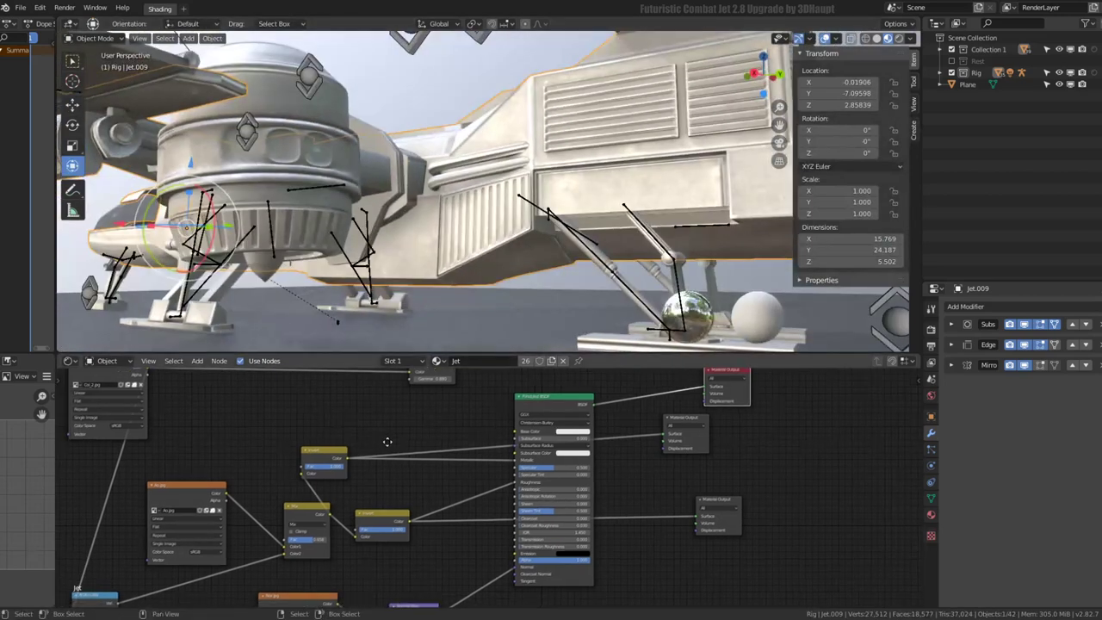
{"action": "scroll", "coordinate": [399, 447], "scroll_direction": "up", "scroll_amount": 1}
{"action": "scroll", "coordinate": [399, 447], "scroll_direction": "up", "scroll_amount": 1}
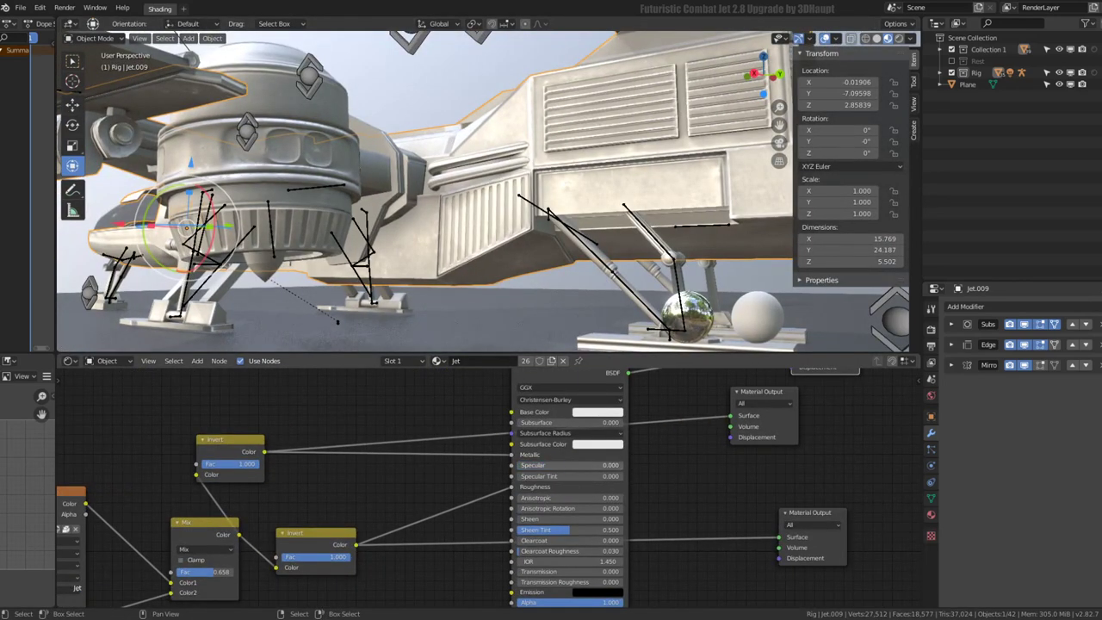
{"action": "scroll", "coordinate": [575, 466], "scroll_direction": "down", "scroll_amount": 1}
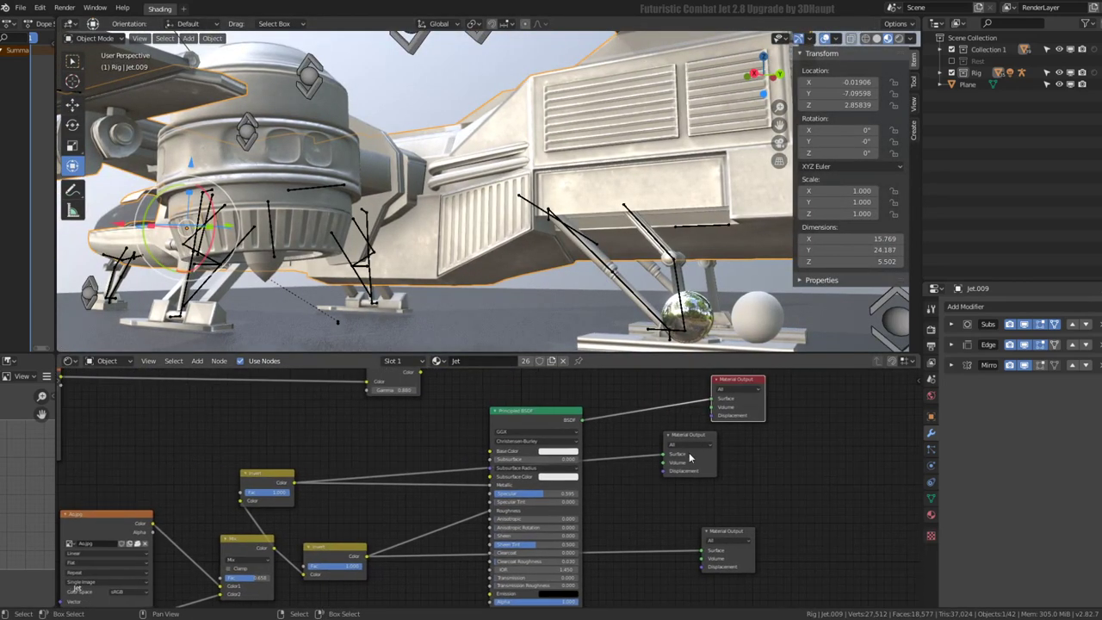
{"action": "scroll", "coordinate": [720, 414], "scroll_direction": "down", "scroll_amount": 1}
{"action": "left_click_drag", "start_coordinate": [694, 433], "coordinate": [649, 472]}
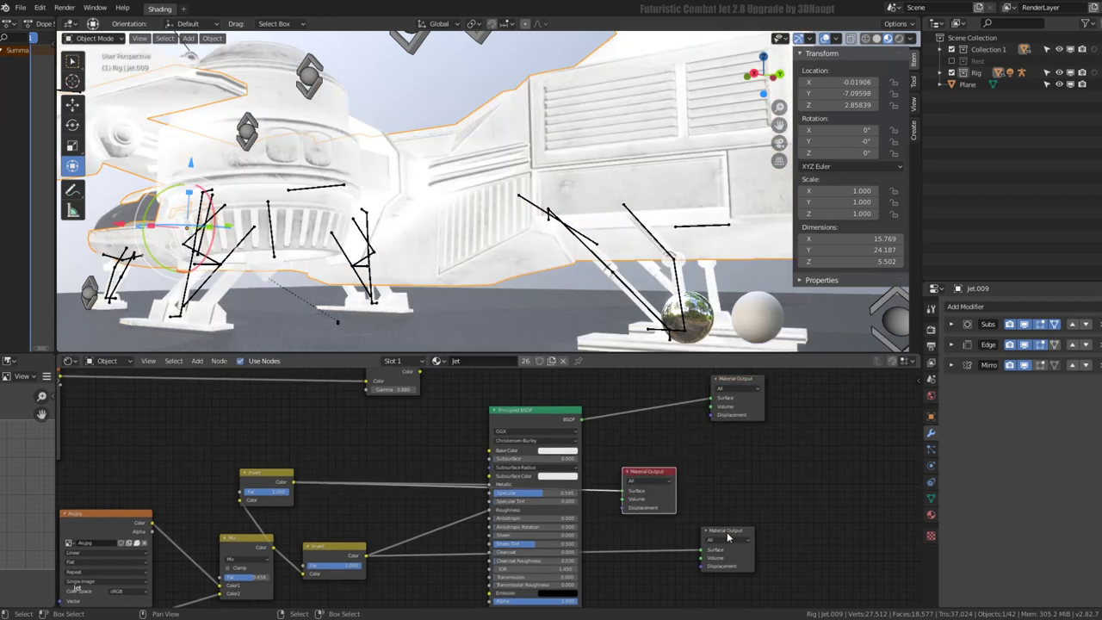
{"action": "left_click_drag", "start_coordinate": [728, 537], "coordinate": [668, 538]}
{"action": "scroll", "coordinate": [388, 503], "scroll_direction": "up", "scroll_amount": 1}
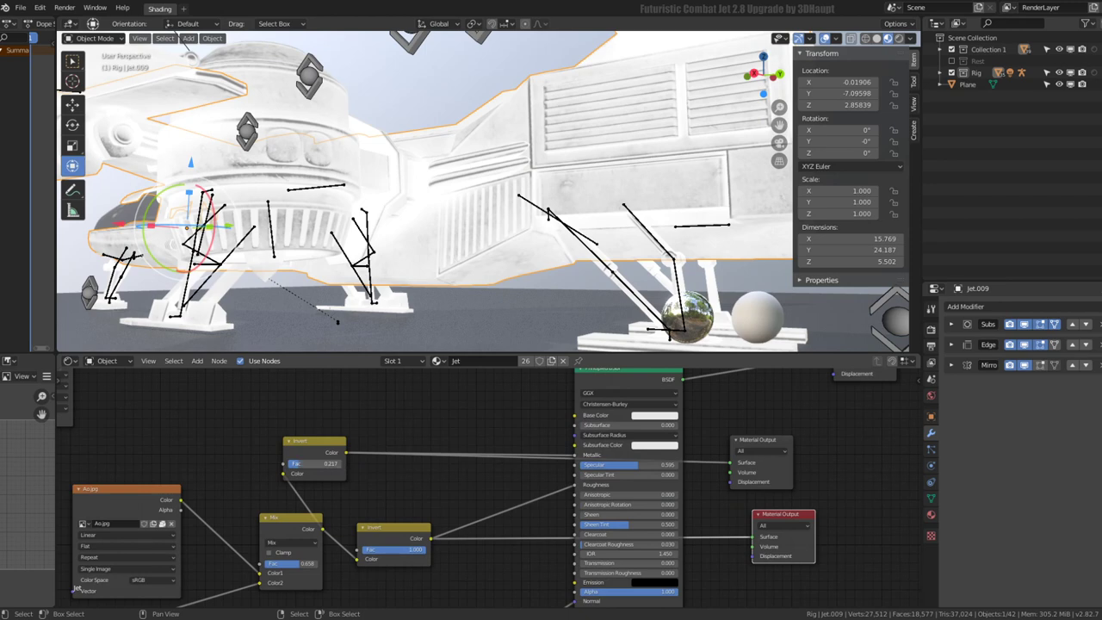
Compare the AO mix preview with the full material, ending with the full material output active
{"action": "left_click", "coordinate": [754, 444]}
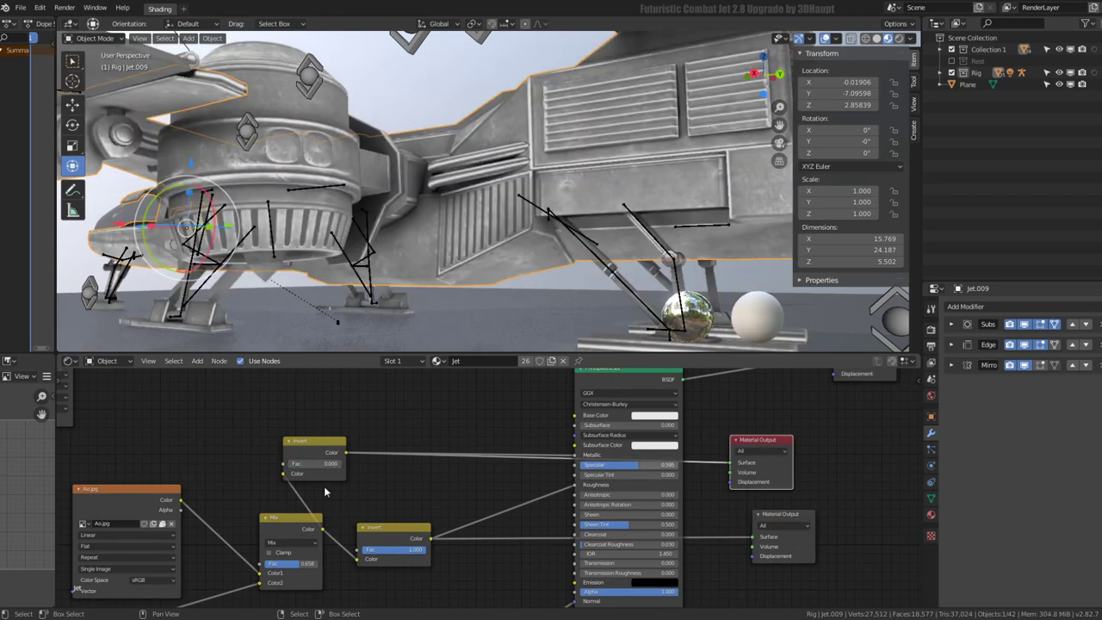
{"action": "left_click_drag", "start_coordinate": [304, 474], "coordinate": [377, 478]}
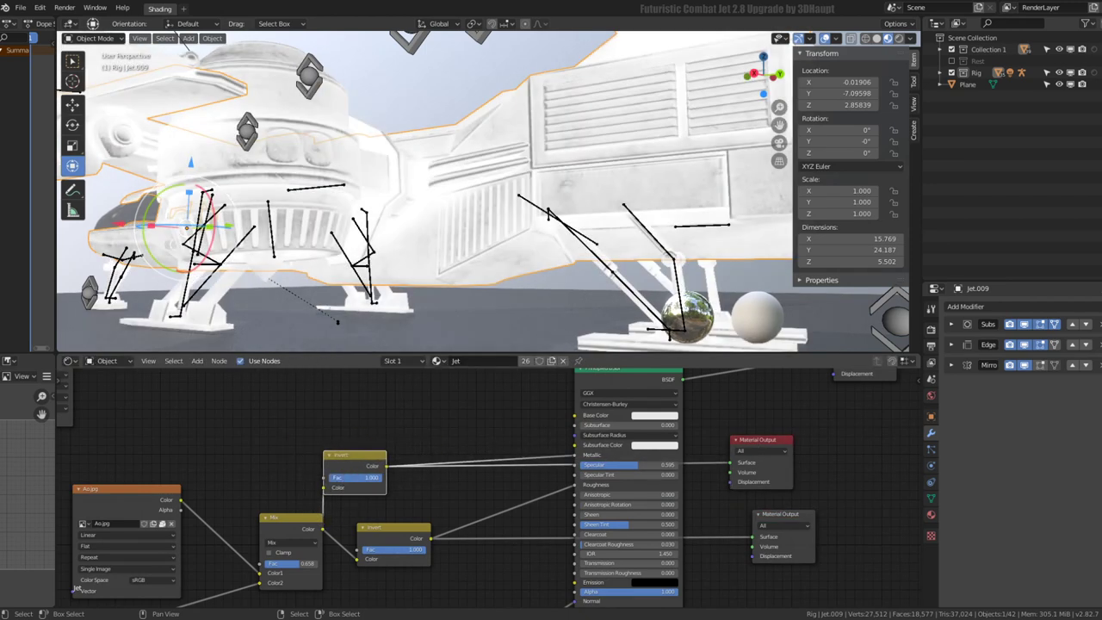
{"action": "left_click", "coordinate": [784, 515]}
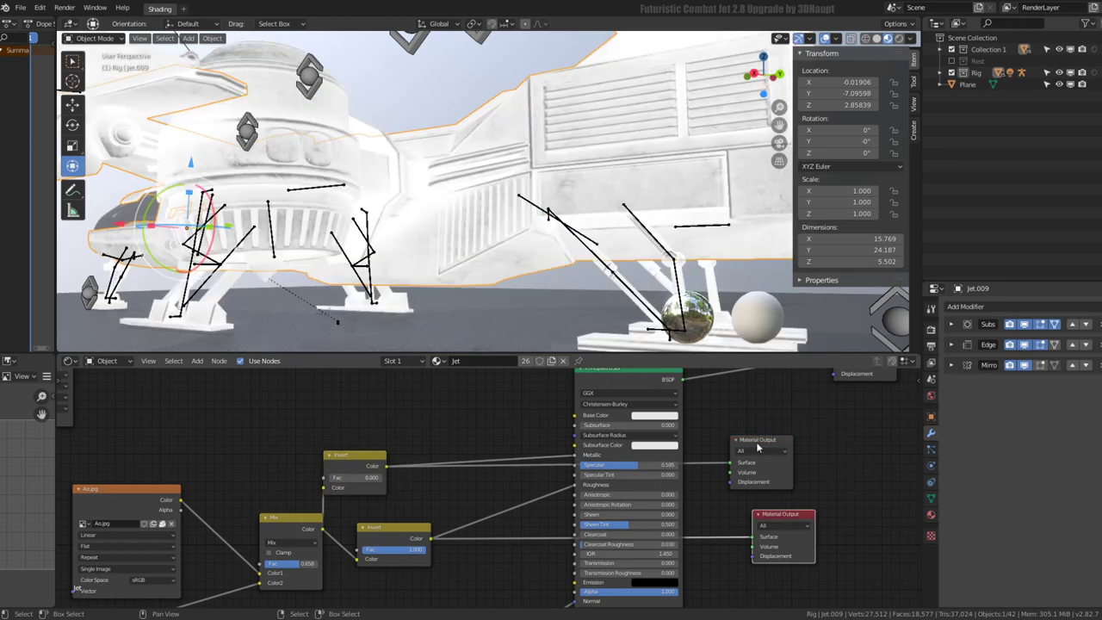
{"action": "left_click", "coordinate": [758, 447]}
{"action": "scroll", "coordinate": [801, 430], "scroll_direction": "down", "scroll_amount": 2}
{"action": "middle_click_drag", "start_coordinate": [801, 430], "coordinate": [744, 457]}
{"action": "left_click", "coordinate": [744, 457]}
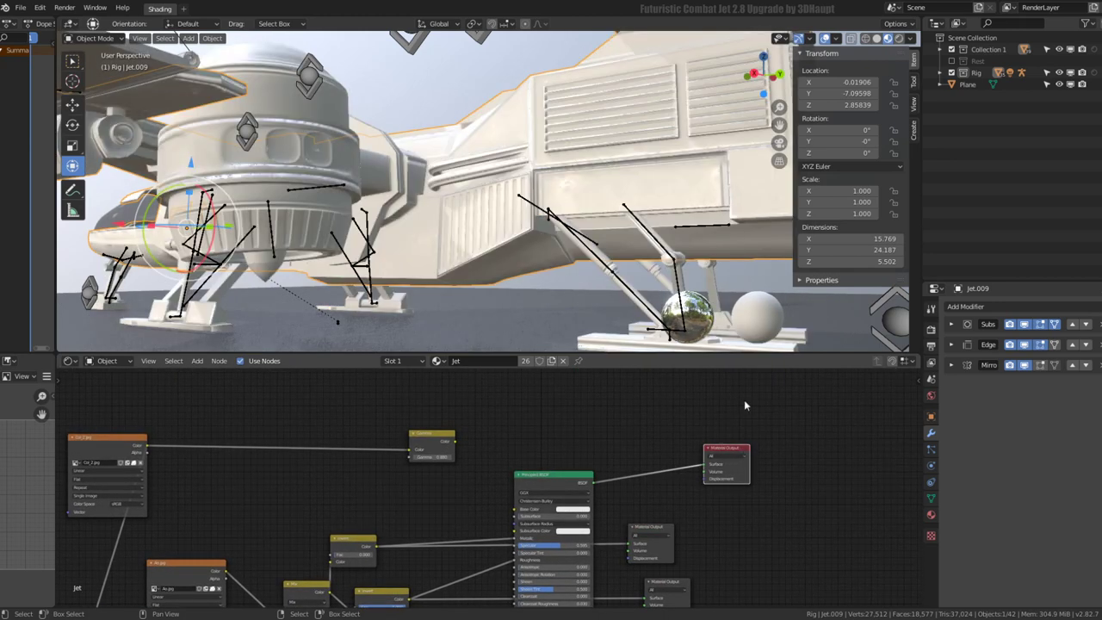
{"action": "mouse_move", "coordinate": [426, 134]}
{"action": "middle_mouse_down"}
{"action": "mouse_move", "coordinate": [482, 190]}
{"action": "mouse_move", "coordinate": [481, 136]}
{"action": "mouse_move", "coordinate": [424, 203]}
{"action": "mouse_move", "coordinate": [605, 203]}
{"action": "mouse_move", "coordinate": [497, 133]}
{"action": "mouse_move", "coordinate": [560, 230]}
{"action": "middle_mouse_up"}
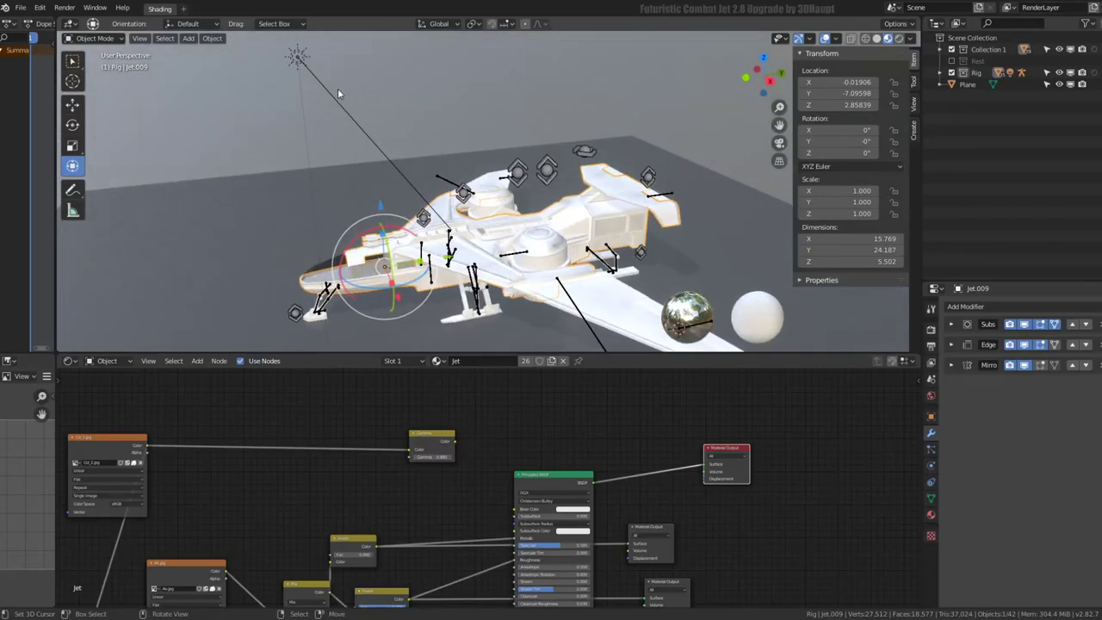
Delete the sun lamp from the scene
{"action": "left_click", "coordinate": [338, 93]}
{"action": "left_click", "coordinate": [525, 162]}
{"action": "scroll", "coordinate": [401, 112], "scroll_direction": "up", "scroll_amount": 3}
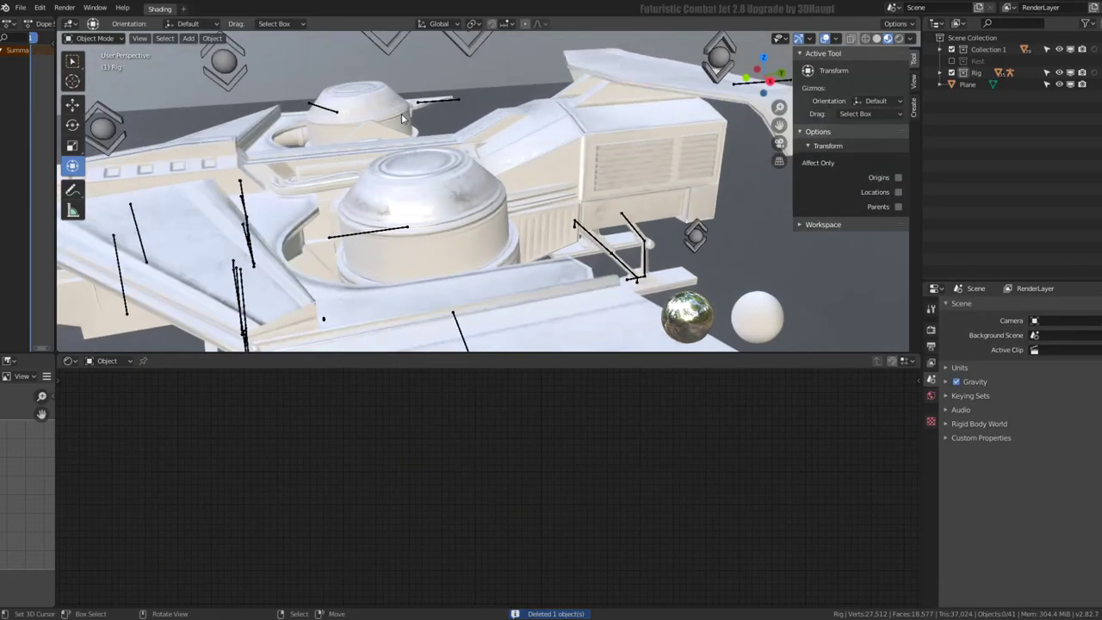
{"action": "scroll", "coordinate": [448, 108], "scroll_direction": "up", "scroll_amount": 3}
{"action": "scroll", "coordinate": [497, 102], "scroll_direction": "up", "scroll_amount": 3}
{"action": "mouse_move", "coordinate": [498, 109]}
{"action": "middle_mouse_down"}
{"action": "mouse_move", "coordinate": [311, 97]}
{"action": "mouse_move", "coordinate": [538, 301]}
{"action": "mouse_move", "coordinate": [464, 129]}
{"action": "mouse_move", "coordinate": [599, 80]}
{"action": "mouse_move", "coordinate": [529, 190]}
{"action": "mouse_move", "coordinate": [608, 218]}
{"action": "mouse_move", "coordinate": [595, 264]}
{"action": "mouse_move", "coordinate": [572, 191]}
{"action": "middle_mouse_up"}
Select the ground plane, then reselect the jet and toggle Edit Mode in and out
{"action": "left_click", "coordinate": [537, 301]}
{"action": "mouse_move", "coordinate": [430, 172]}
{"action": "middle_mouse_down"}
{"action": "mouse_move", "coordinate": [489, 244]}
{"action": "mouse_move", "coordinate": [459, 215]}
{"action": "middle_mouse_up"}
{"action": "left_click", "coordinate": [476, 167]}
{"action": "key", "text": "Tab"}
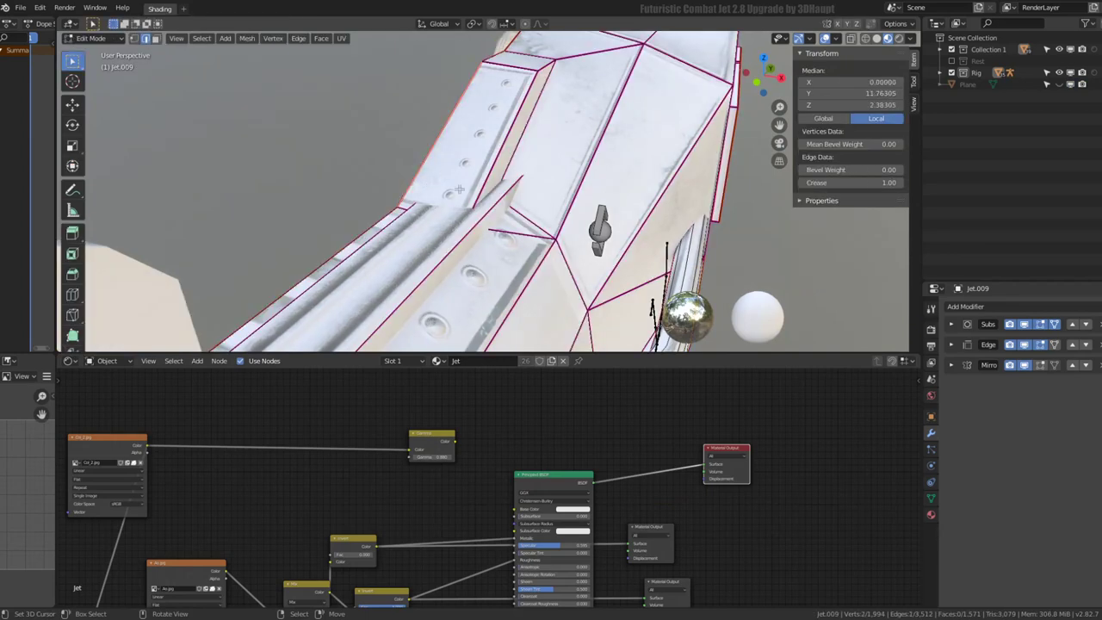
{"action": "key", "text": "Tab"}
{"action": "scroll", "coordinate": [460, 188], "scroll_direction": "down", "scroll_amount": 5}
{"action": "middle_click_drag", "start_coordinate": [460, 188], "coordinate": [425, 98]}
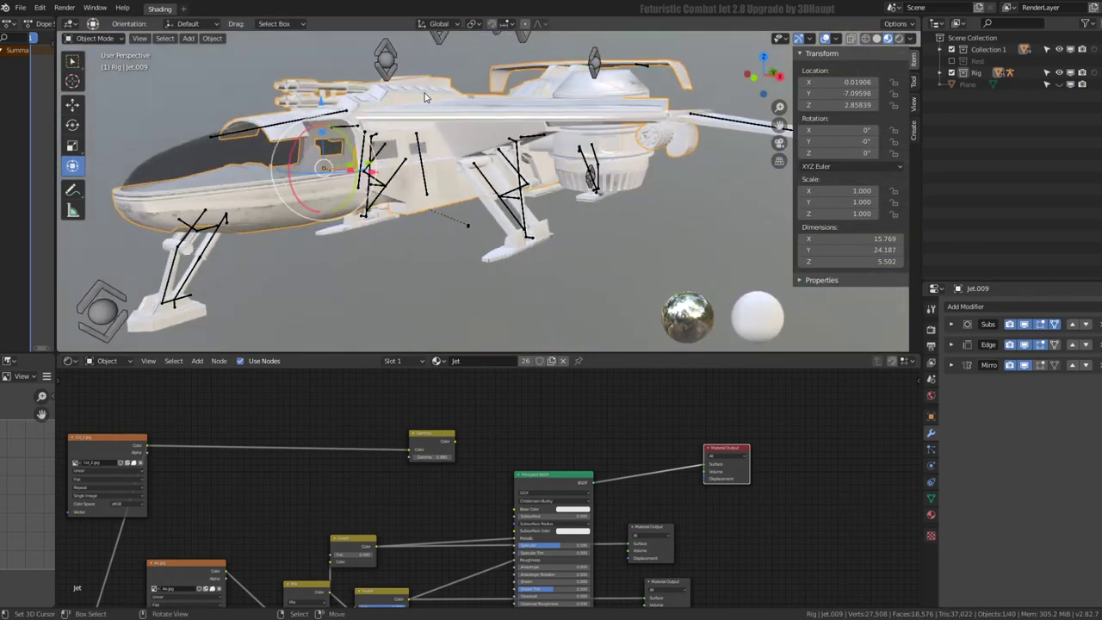
{"action": "scroll", "coordinate": [419, 448], "scroll_direction": "up", "scroll_amount": 4}
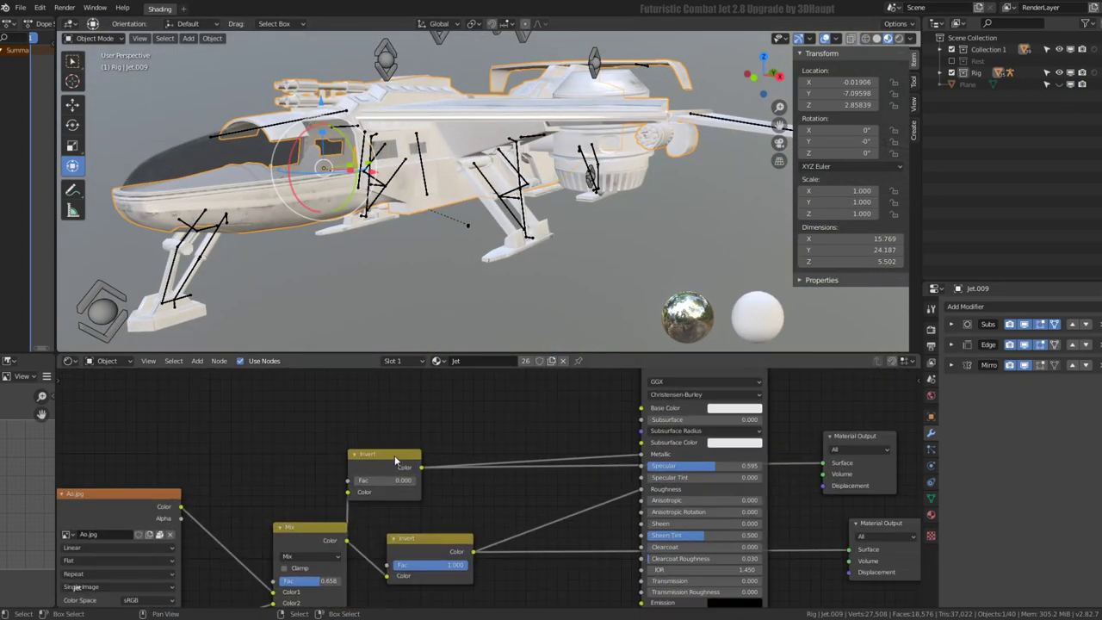
Reposition the Invert and both Material Output nodes, then preview the inverted AO mix on the jet
{"action": "mouse_move", "coordinate": [396, 462]}
{"action": "left_mouse_down"}
{"action": "mouse_move", "coordinate": [412, 460]}
{"action": "mouse_move", "coordinate": [405, 441]}
{"action": "left_mouse_up"}
{"action": "middle_click_drag", "start_coordinate": [725, 465], "coordinate": [582, 477]}
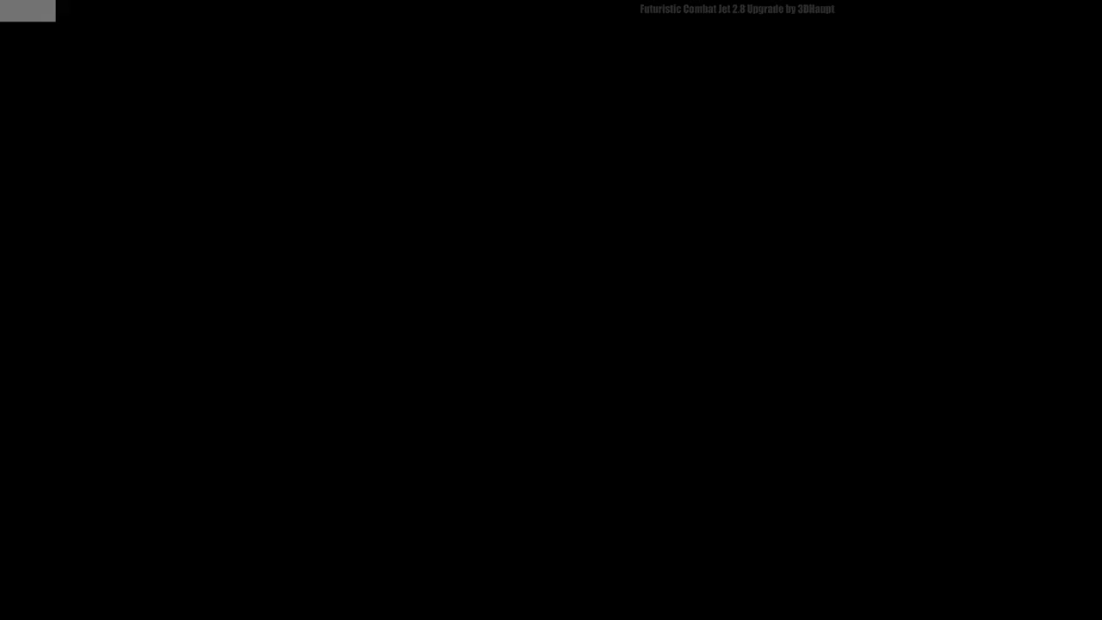
{"action": "left_click_drag", "start_coordinate": [715, 446], "coordinate": [717, 441]}
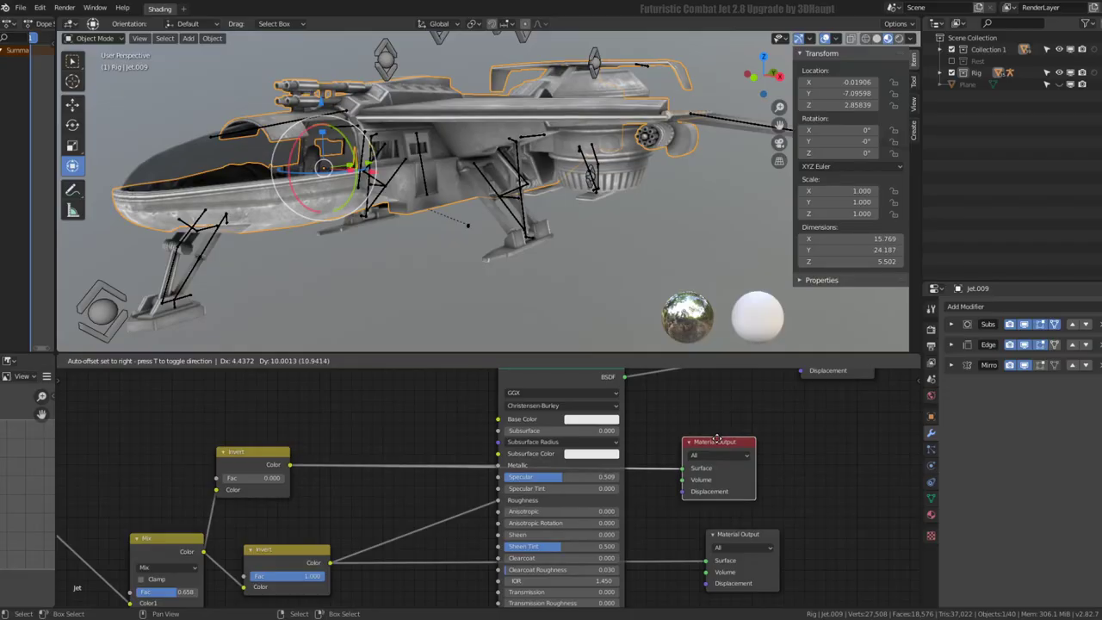
{"action": "middle_click_drag", "start_coordinate": [732, 417], "coordinate": [719, 473]}
{"action": "mouse_move", "coordinate": [772, 425]}
{"action": "left_mouse_down"}
{"action": "mouse_move", "coordinate": [681, 468]}
{"action": "mouse_move", "coordinate": [672, 459]}
{"action": "left_mouse_up"}
{"action": "scroll", "coordinate": [472, 452], "scroll_direction": "down", "scroll_amount": 3}
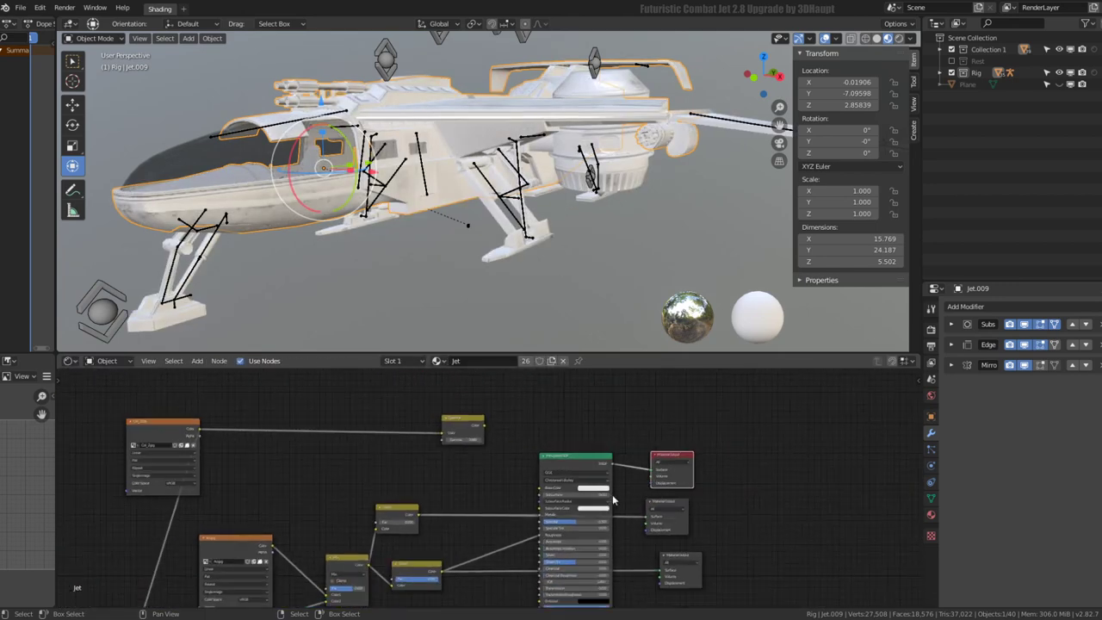
{"action": "left_click", "coordinate": [689, 500]}
Move the Ao.jpg Image Texture node left and slightly up
{"action": "scroll", "coordinate": [755, 467], "scroll_direction": "down", "scroll_amount": 2}
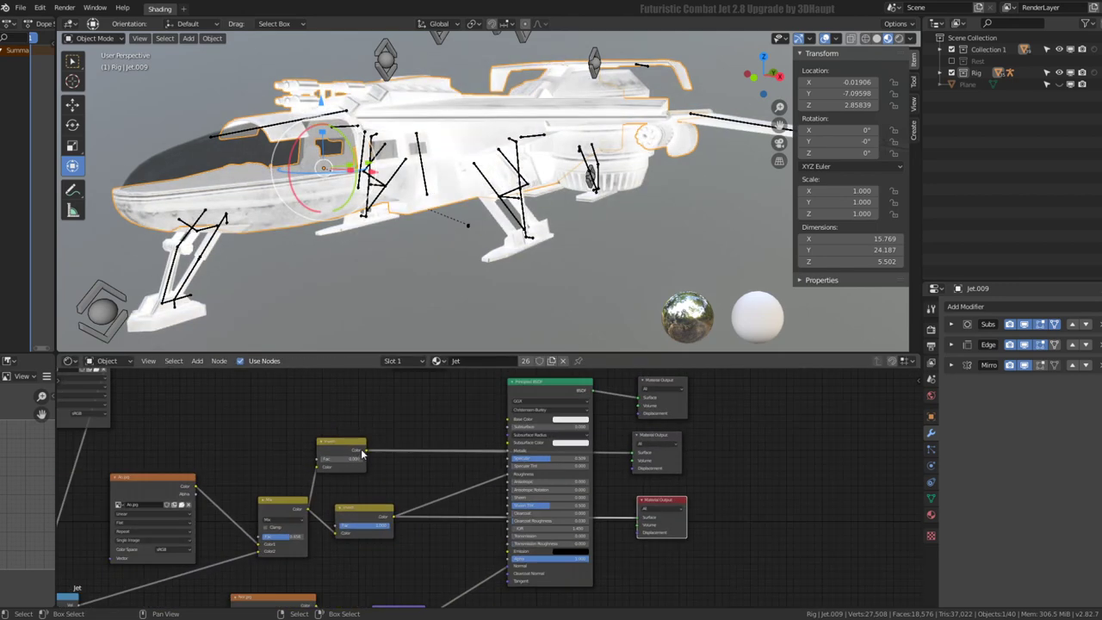
{"action": "left_click_drag", "start_coordinate": [315, 482], "coordinate": [215, 485]}
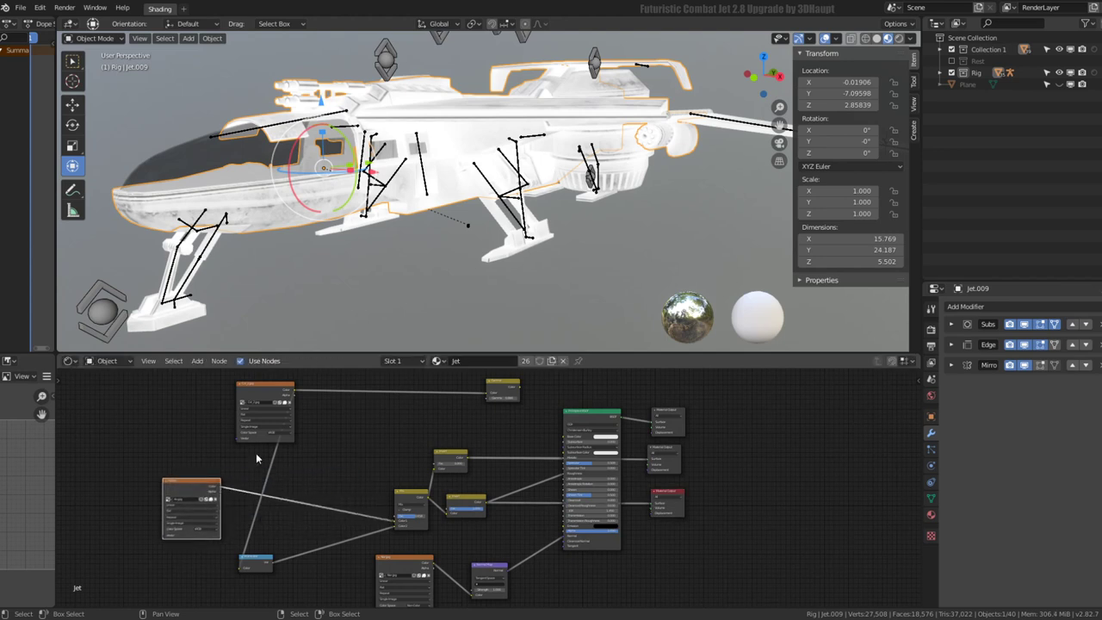
{"action": "scroll", "coordinate": [366, 456], "scroll_direction": "up", "scroll_amount": 2}
{"action": "left_click_drag", "start_coordinate": [267, 430], "coordinate": [266, 418]}
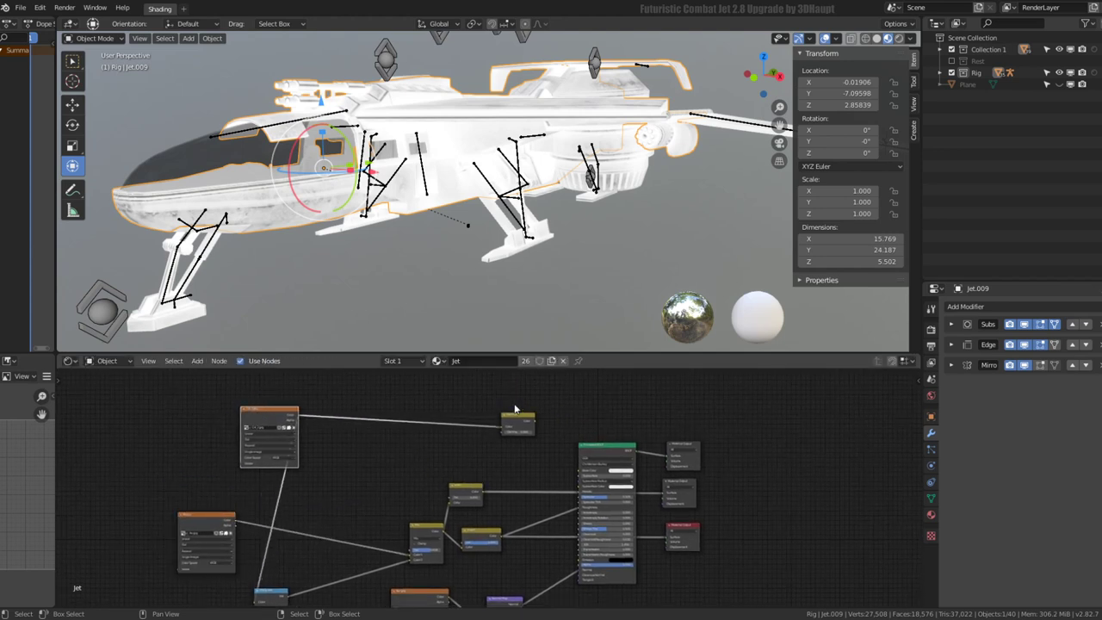
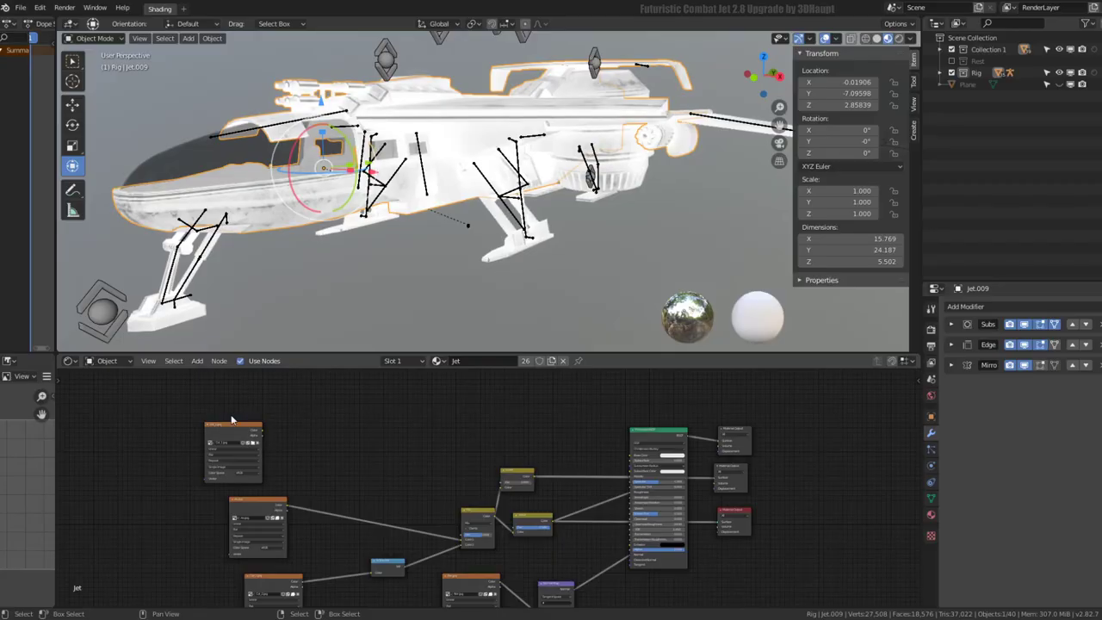
Move the top Image Texture node to the right while orbiting around the jet
{"action": "left_click_drag", "start_coordinate": [234, 429], "coordinate": [379, 420]}
{"action": "scroll", "coordinate": [379, 420], "scroll_direction": "up", "scroll_amount": 1}
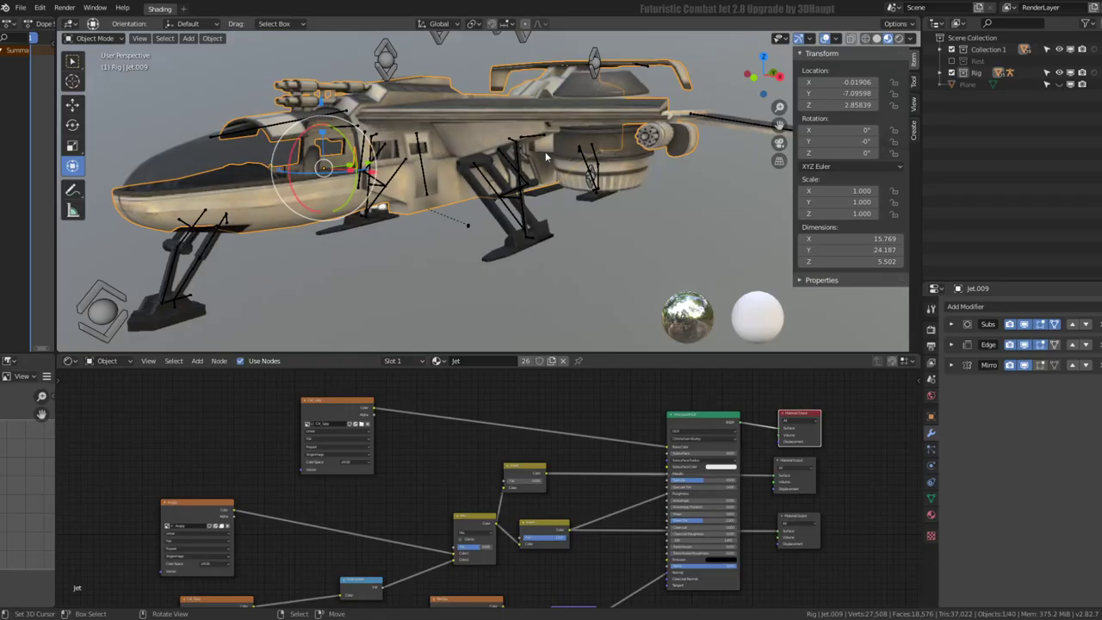
{"action": "mouse_move", "coordinate": [545, 152]}
{"action": "middle_mouse_down"}
{"action": "mouse_move", "coordinate": [436, 179]}
{"action": "mouse_move", "coordinate": [467, 143]}
{"action": "mouse_move", "coordinate": [489, 162]}
{"action": "middle_mouse_up"}
{"action": "scroll", "coordinate": [448, 441], "scroll_direction": "up", "scroll_amount": 2}
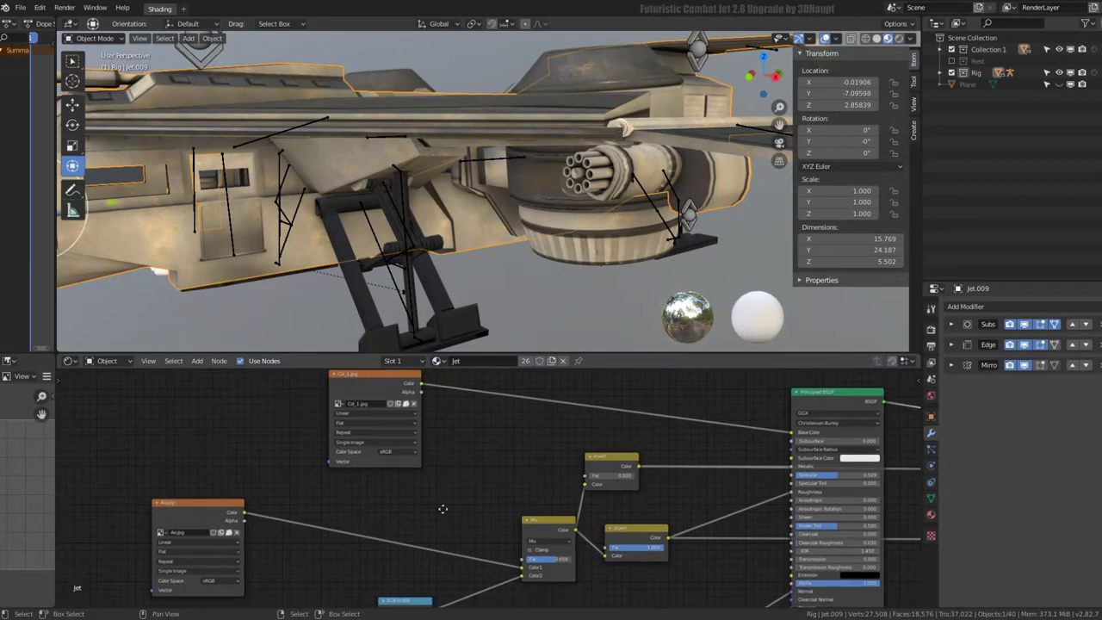
{"action": "scroll", "coordinate": [442, 509], "scroll_direction": "down", "scroll_amount": 2}
{"action": "scroll", "coordinate": [426, 505], "scroll_direction": "up", "scroll_amount": 1}
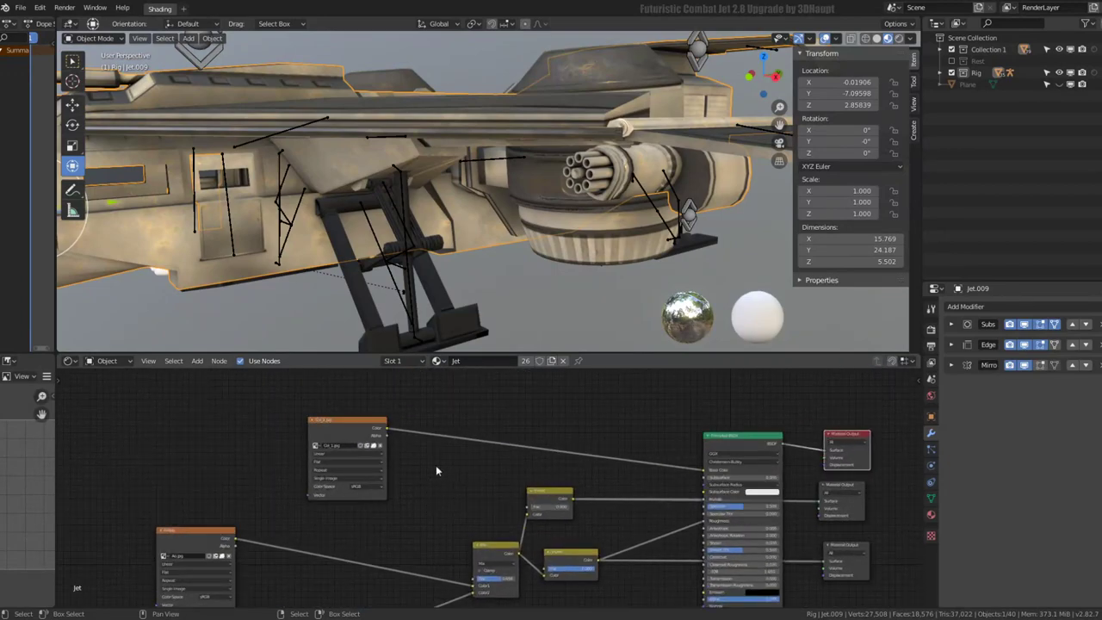
{"action": "mouse_move", "coordinate": [430, 258]}
{"action": "middle_mouse_down"}
{"action": "mouse_move", "coordinate": [384, 257]}
{"action": "mouse_move", "coordinate": [341, 190]}
{"action": "mouse_move", "coordinate": [135, 211]}
{"action": "mouse_move", "coordinate": [146, 215]}
{"action": "middle_mouse_up"}
{"action": "scroll", "coordinate": [391, 491], "scroll_direction": "up", "scroll_amount": 2}
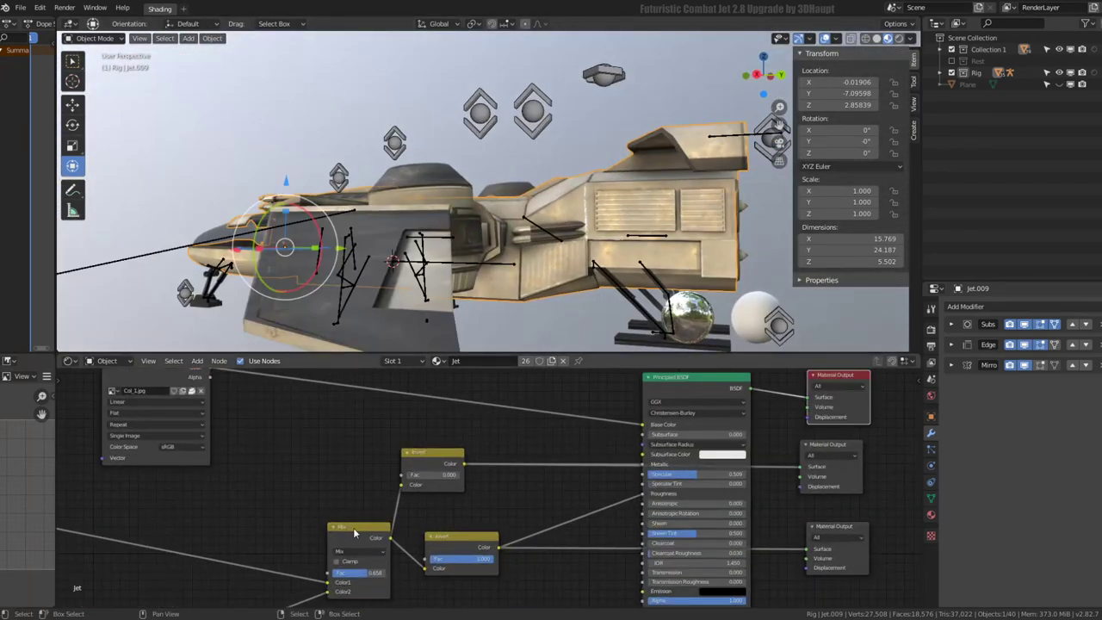
Move the Mix node up-left and test the Invert Fac through the middle output, resetting it to zero
{"action": "left_click_drag", "start_coordinate": [354, 534], "coordinate": [296, 517]}
{"action": "scroll", "coordinate": [463, 176], "scroll_direction": "up", "scroll_amount": 2}
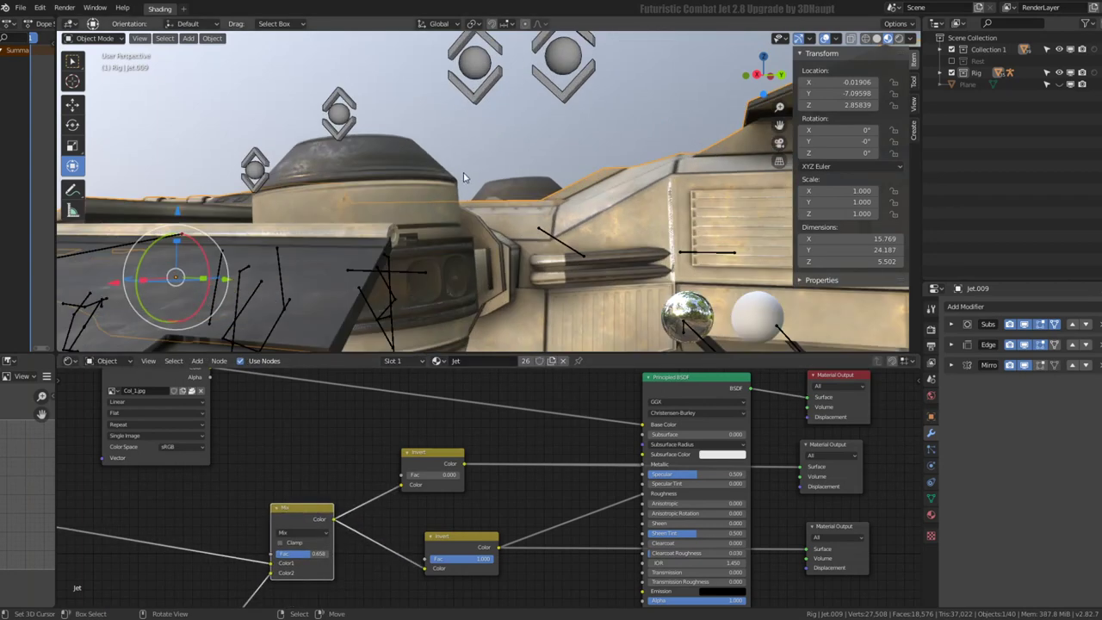
{"action": "scroll", "coordinate": [464, 177], "scroll_direction": "up", "scroll_amount": 2}
{"action": "left_click_drag", "start_coordinate": [433, 474], "coordinate": [413, 475]}
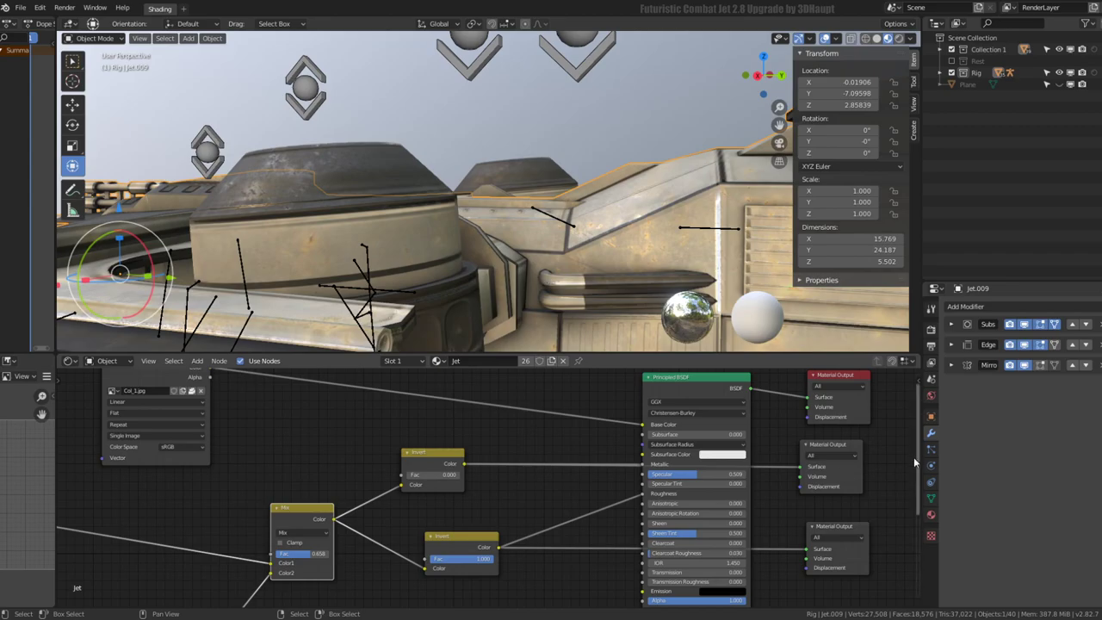
{"action": "left_click", "coordinate": [848, 449]}
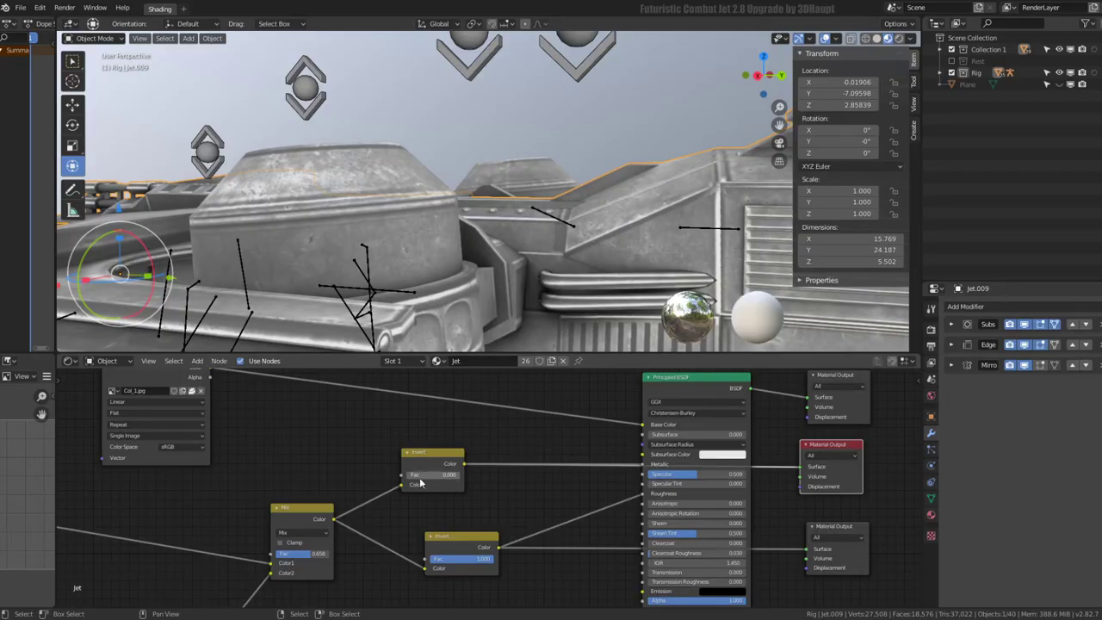
{"action": "left_click_drag", "start_coordinate": [422, 476], "coordinate": [423, 477]}
Preview the jet through the bottom Material Output and reposition both Invert nodes
{"action": "left_click", "coordinate": [849, 527]}
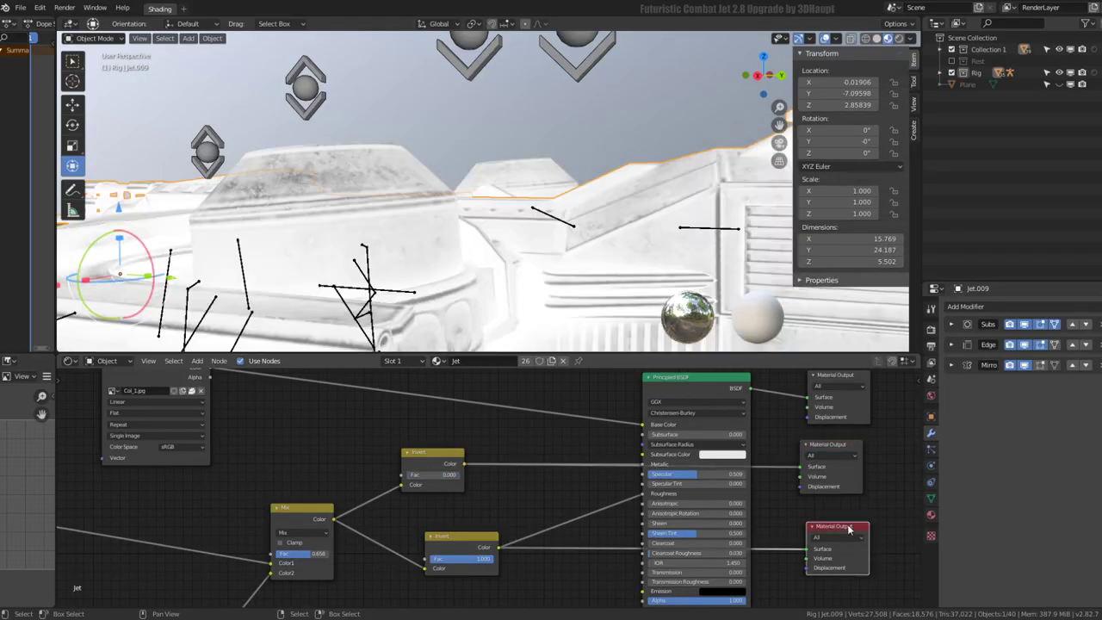
{"action": "scroll", "coordinate": [498, 581], "scroll_direction": "down", "scroll_amount": 2}
{"action": "left_click_drag", "start_coordinate": [524, 512], "coordinate": [463, 504]}
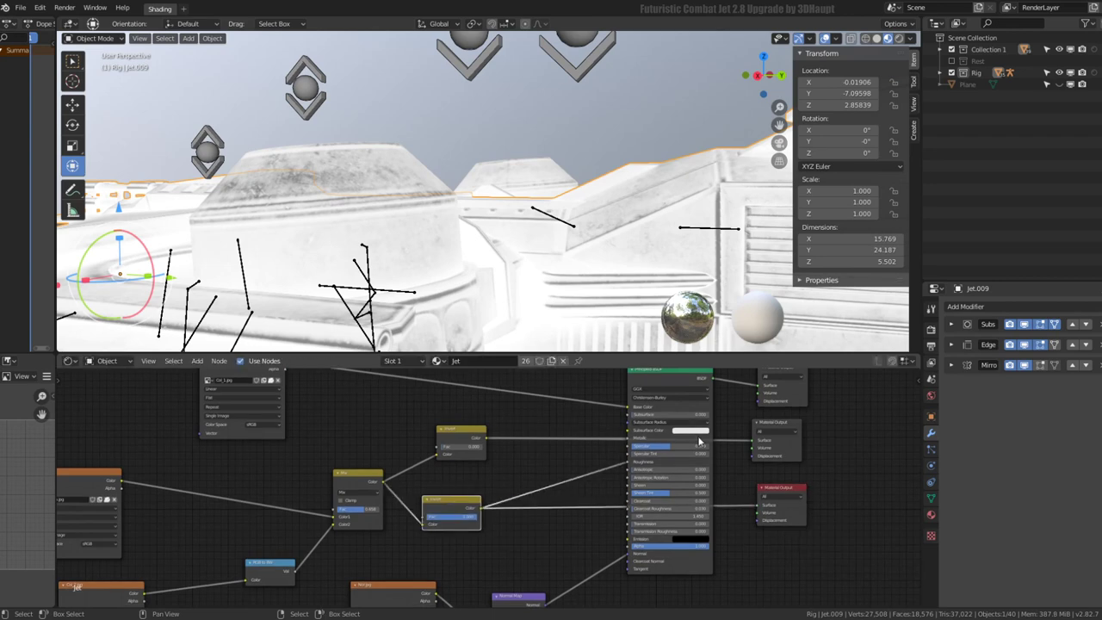
{"action": "left_click_drag", "start_coordinate": [452, 439], "coordinate": [450, 458]}
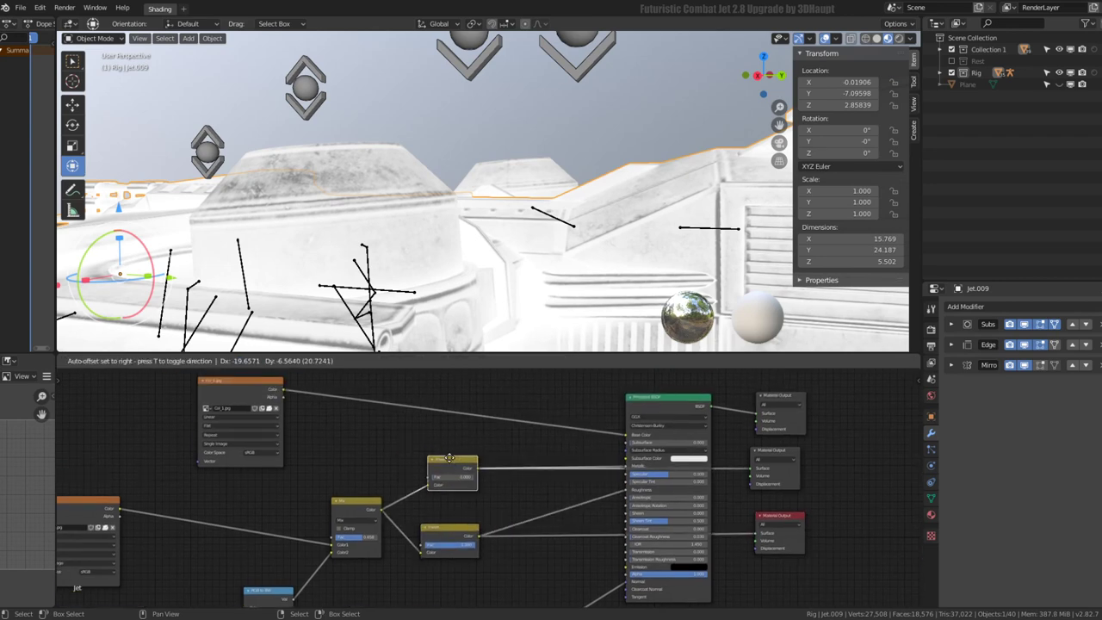
Preview through the middle Material Output and add an RGB Curves node to the wear mask
{"action": "left_click", "coordinate": [759, 460]}
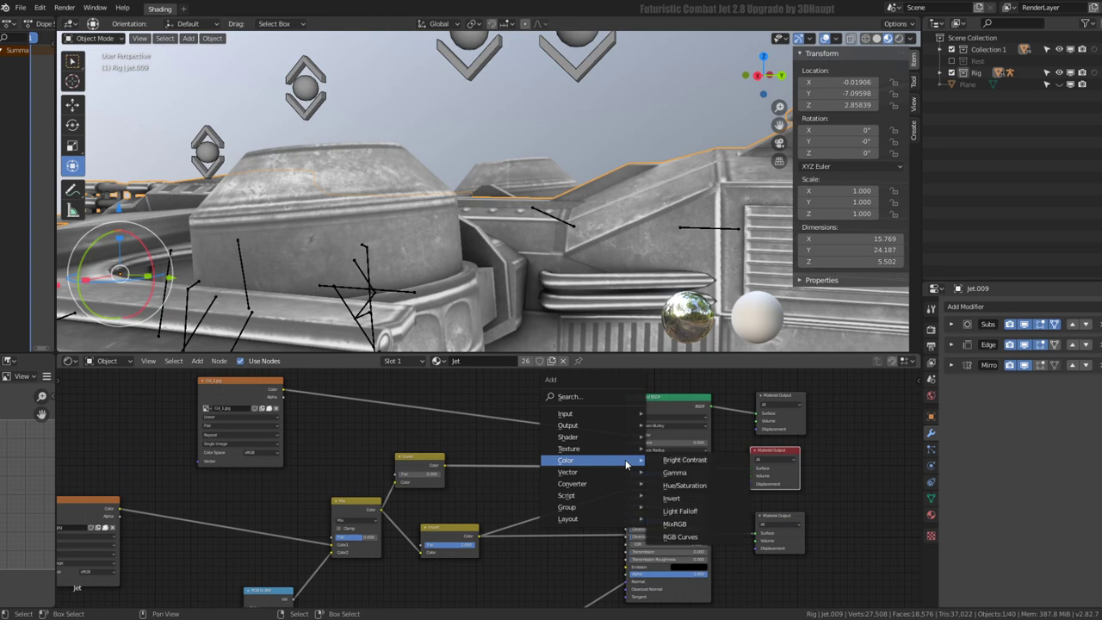
{"action": "left_click", "coordinate": [680, 536]}
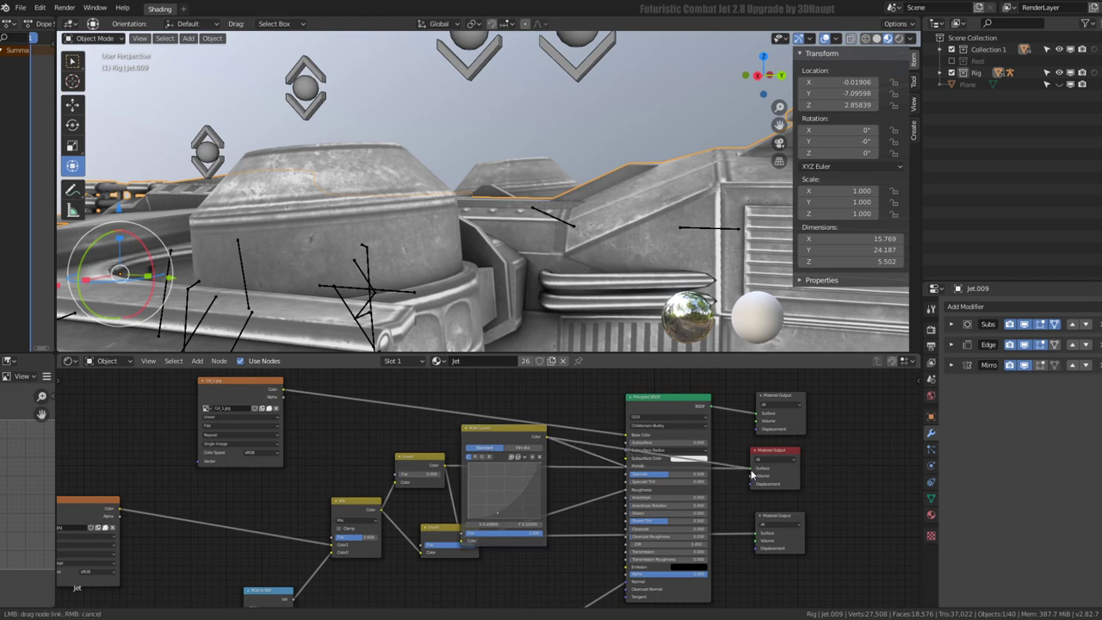
{"action": "scroll", "coordinate": [497, 344], "scroll_direction": "down", "scroll_amount": 4}
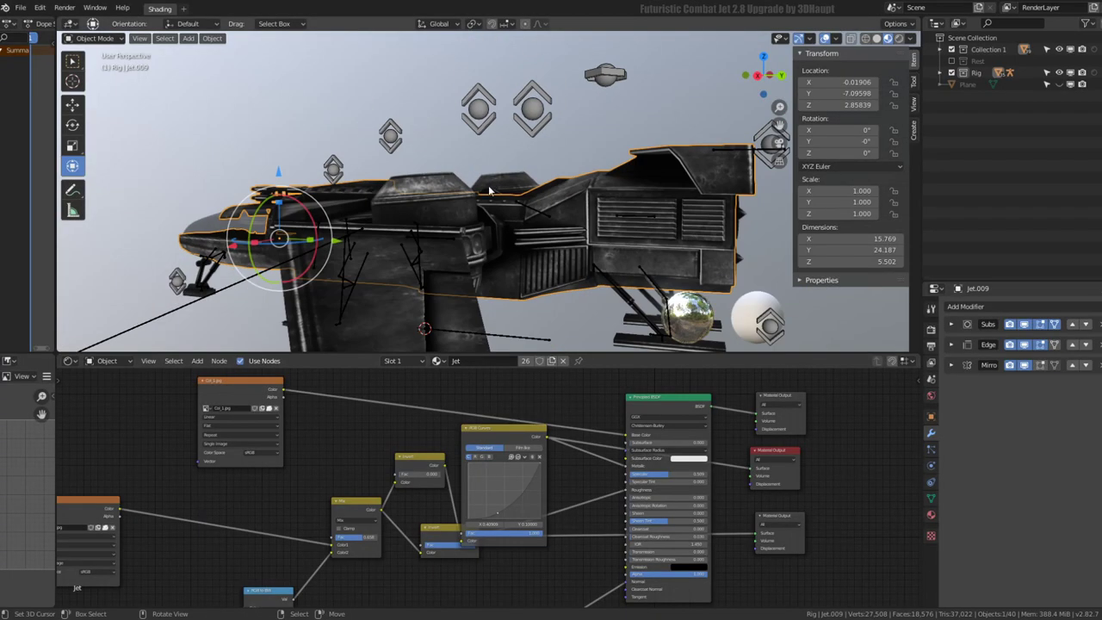
{"action": "scroll", "coordinate": [497, 344], "scroll_direction": "down", "scroll_amount": 3}
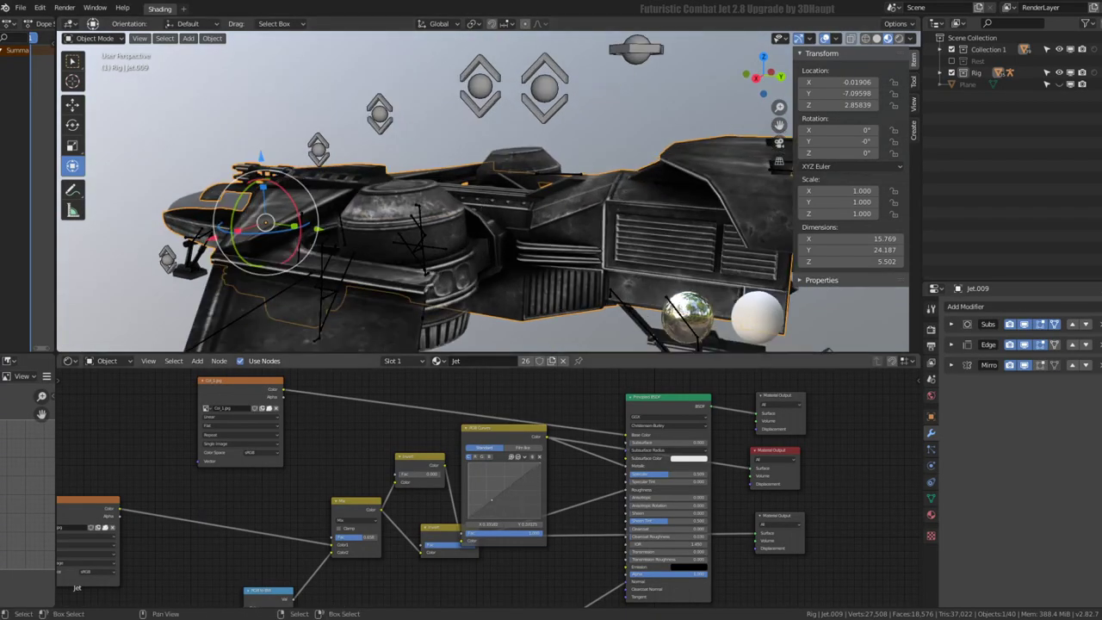
Drag the RGB Curves points to brighten the mask, leaving patchy dark wear on the dome
{"action": "left_click_drag", "start_coordinate": [492, 488], "coordinate": [489, 486]}
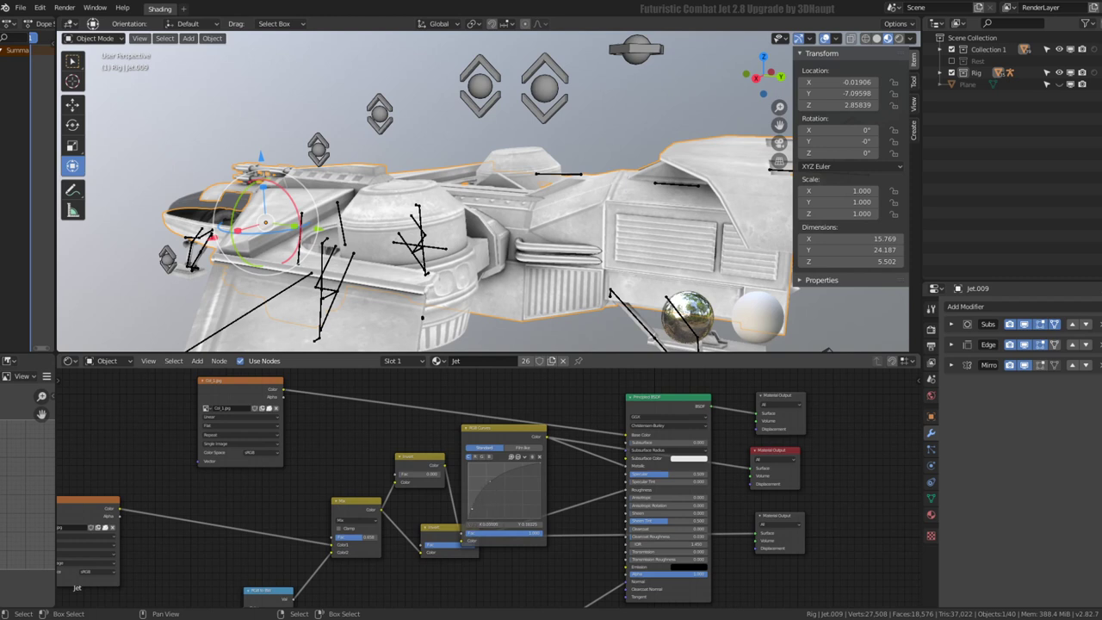
{"action": "left_click_drag", "start_coordinate": [472, 492], "coordinate": [465, 504]}
{"action": "middle_click_drag", "start_coordinate": [463, 251], "coordinate": [405, 258]}
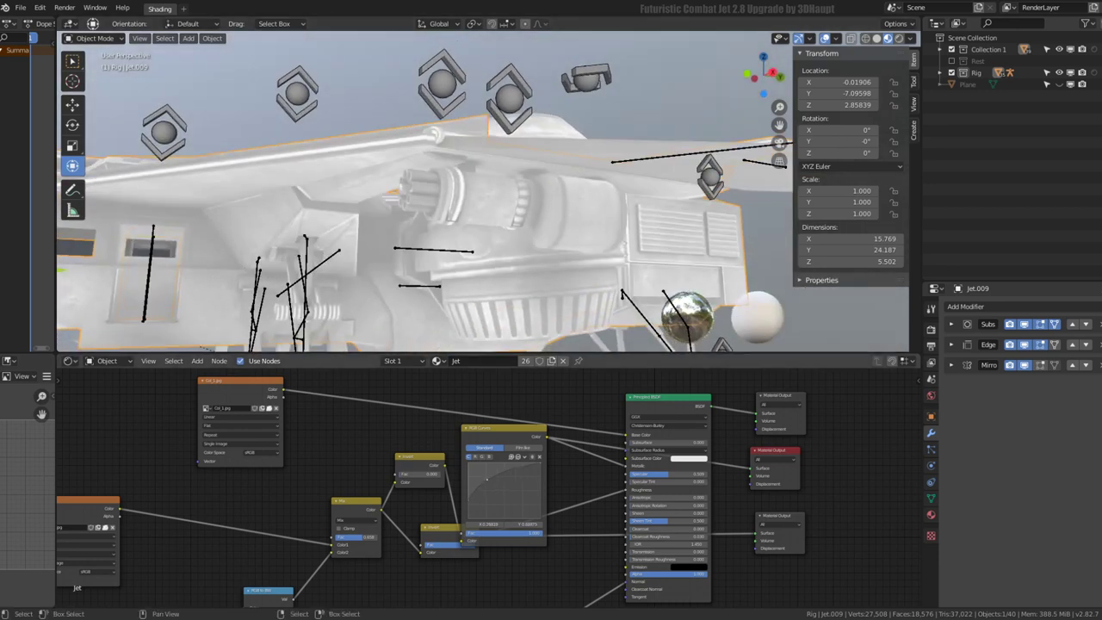
{"action": "left_click_drag", "start_coordinate": [487, 480], "coordinate": [508, 476]}
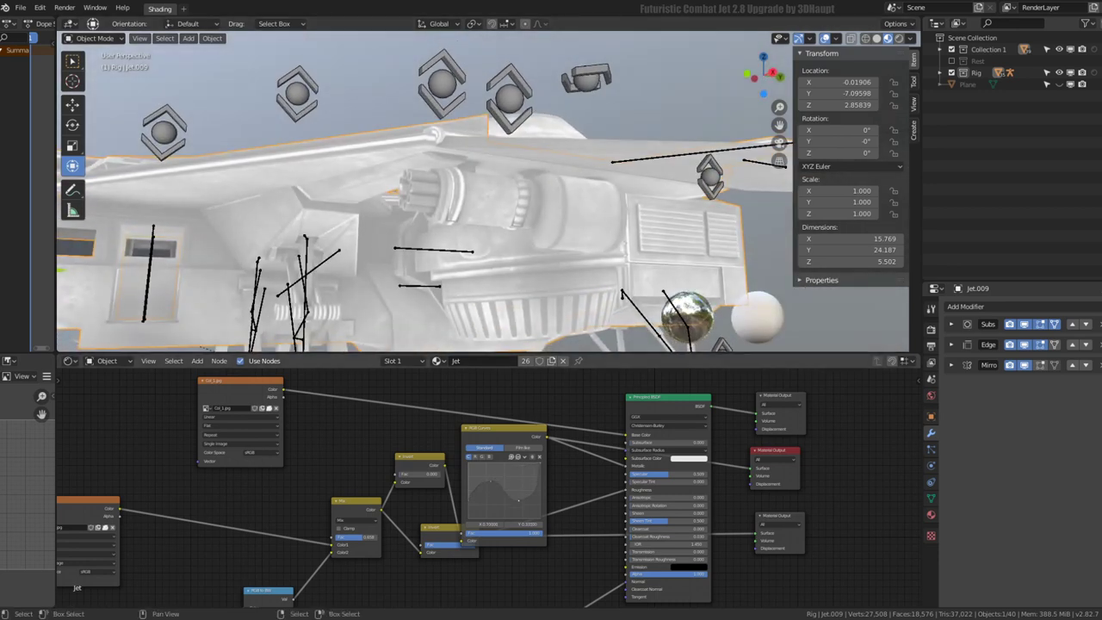
{"action": "mouse_move", "coordinate": [552, 172]}
{"action": "middle_mouse_down"}
{"action": "mouse_move", "coordinate": [578, 124]}
{"action": "mouse_move", "coordinate": [521, 166]}
{"action": "middle_mouse_up"}
{"action": "scroll", "coordinate": [521, 166], "scroll_direction": "up", "scroll_amount": 5}
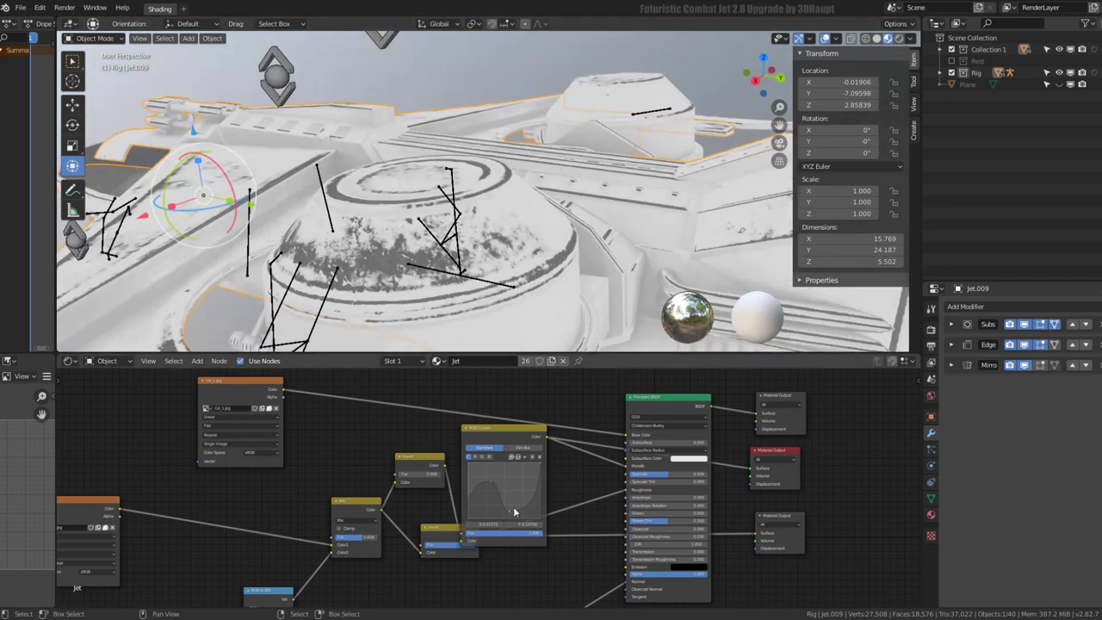
{"action": "left_click_drag", "start_coordinate": [509, 515], "coordinate": [516, 501]}
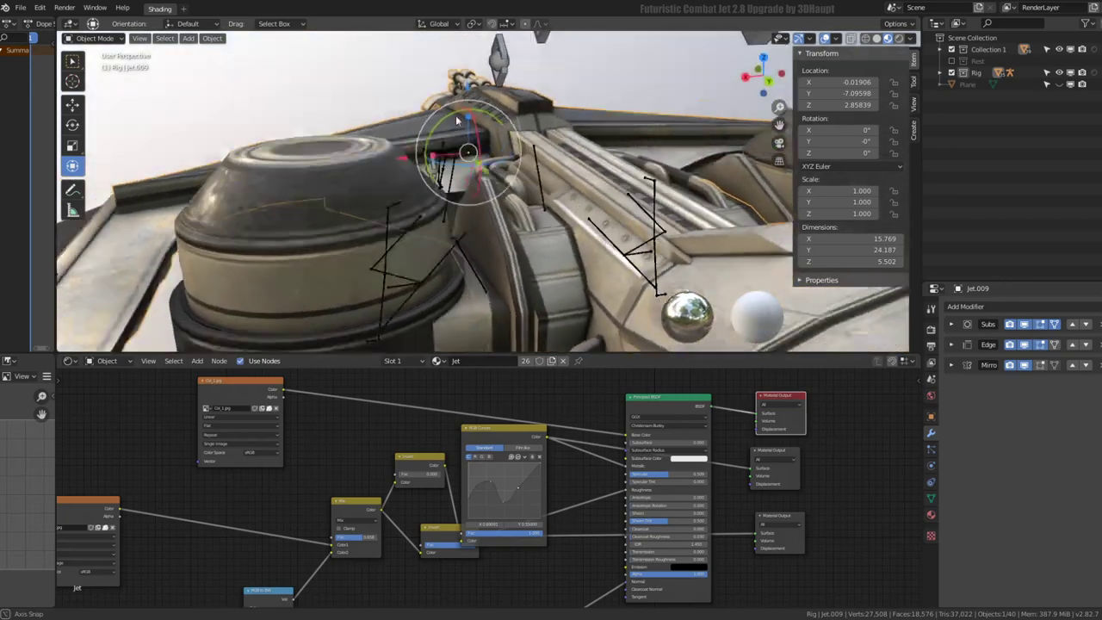
Move the top-left Image Texture node and link the left node's output to the Principled BSDF
{"action": "mouse_move", "coordinate": [455, 115]}
{"action": "middle_mouse_down"}
{"action": "mouse_move", "coordinate": [406, 132]}
{"action": "mouse_move", "coordinate": [447, 96]}
{"action": "mouse_move", "coordinate": [510, 121]}
{"action": "mouse_move", "coordinate": [498, 120]}
{"action": "mouse_move", "coordinate": [525, 242]}
{"action": "middle_mouse_up"}
{"action": "scroll", "coordinate": [422, 428], "scroll_direction": "down", "scroll_amount": 3}
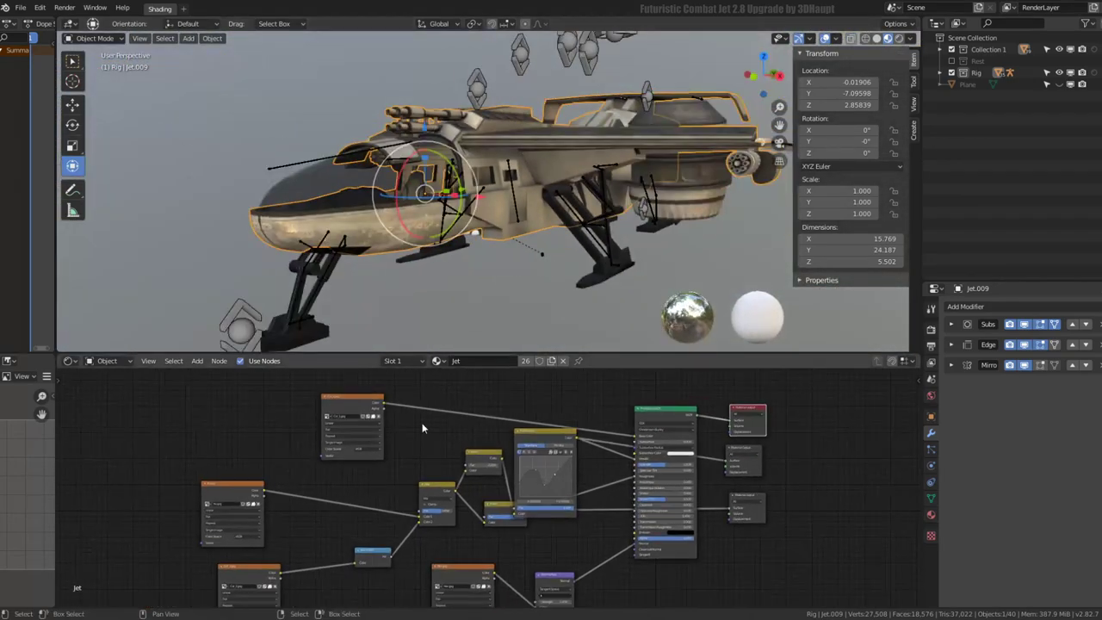
{"action": "scroll", "coordinate": [422, 428], "scroll_direction": "down", "scroll_amount": 1}
{"action": "left_click_drag", "start_coordinate": [378, 424], "coordinate": [362, 409]}
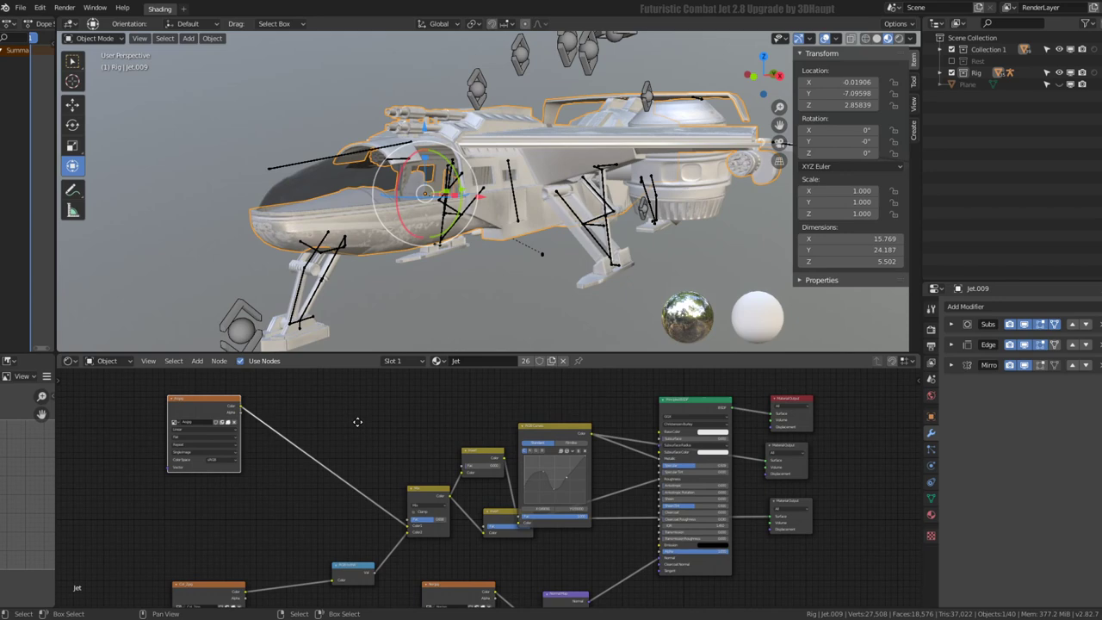
{"action": "mouse_move", "coordinate": [362, 419]}
{"action": "middle_mouse_down"}
{"action": "mouse_move", "coordinate": [407, 370]}
{"action": "mouse_move", "coordinate": [208, 417]}
{"action": "middle_mouse_up"}
{"action": "left_click_drag", "start_coordinate": [183, 457], "coordinate": [600, 480]}
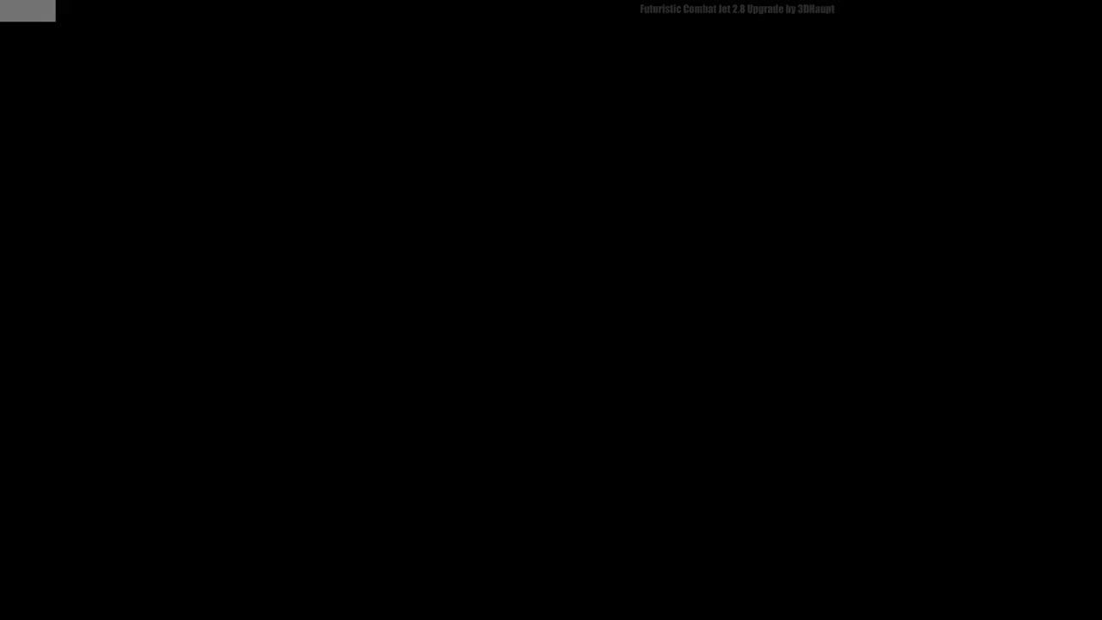
{"action": "scroll", "coordinate": [544, 161], "scroll_direction": "up", "scroll_amount": 3}
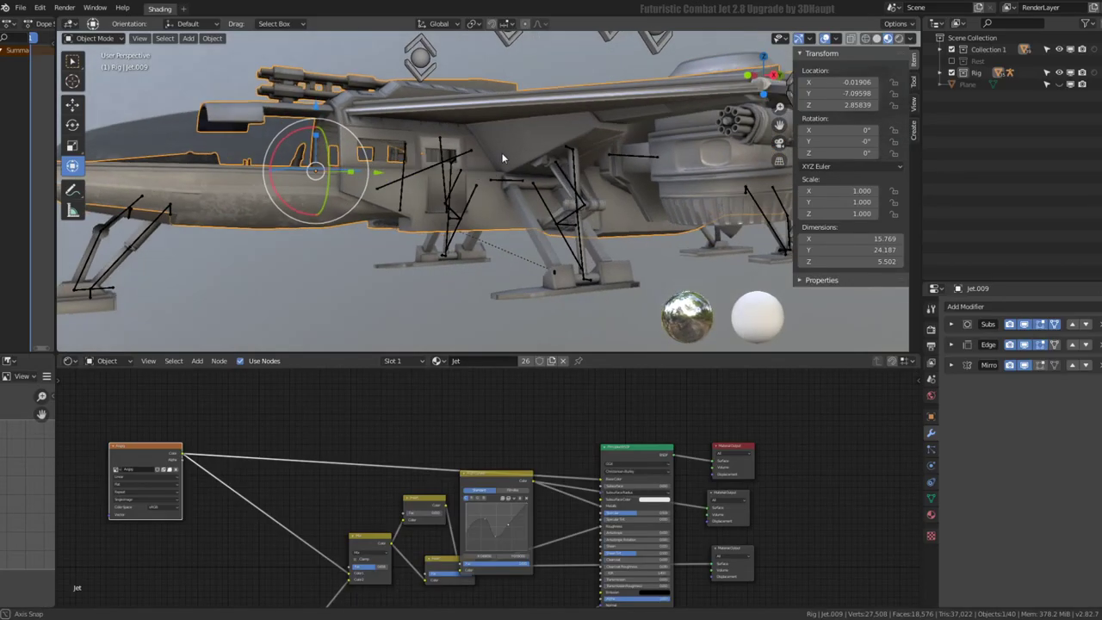
{"action": "mouse_move", "coordinate": [543, 160]}
{"action": "middle_mouse_down"}
{"action": "mouse_move", "coordinate": [498, 170]}
{"action": "mouse_move", "coordinate": [579, 319]}
{"action": "middle_mouse_up"}
Lower the RGB Curves node and select the top Material Output, inspecting the Ao.jpg texture node
{"action": "left_click_drag", "start_coordinate": [492, 482], "coordinate": [488, 504]}
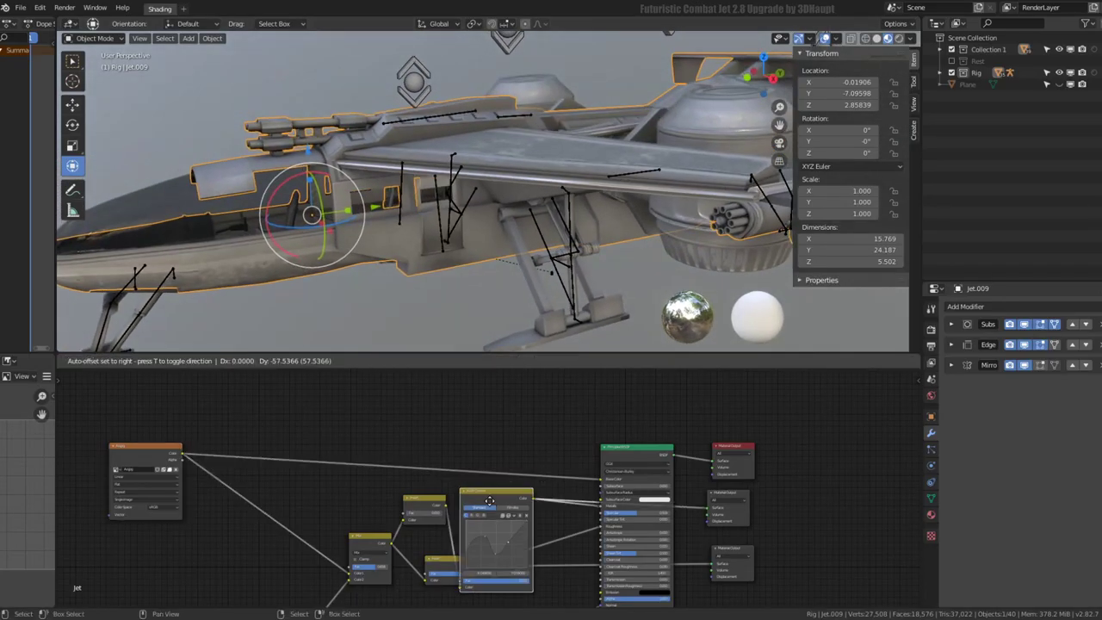
{"action": "left_click", "coordinate": [737, 448]}
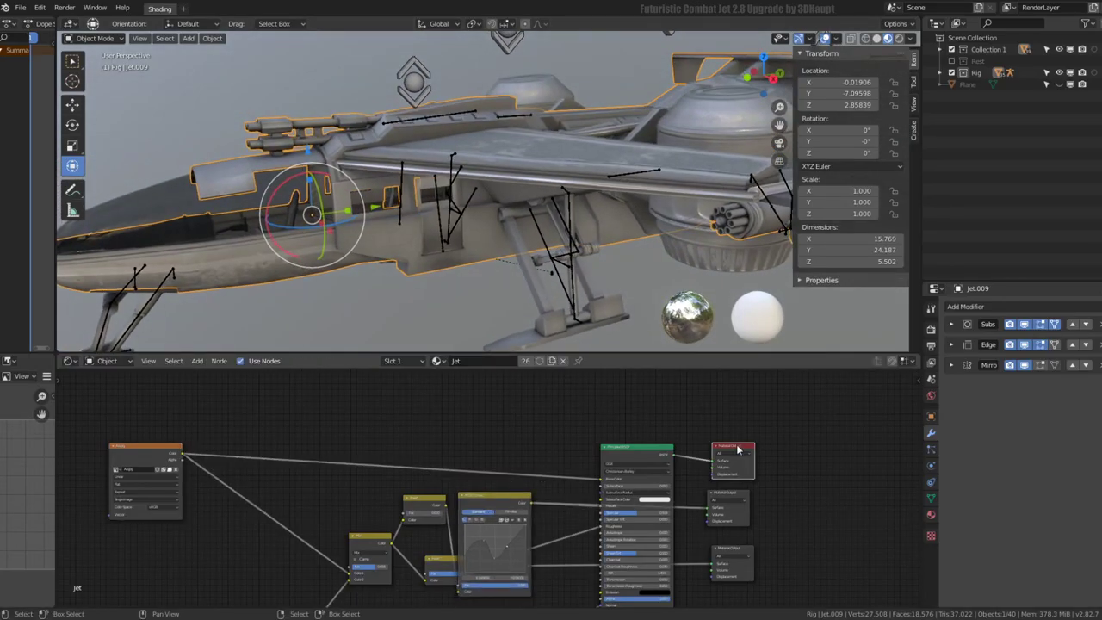
{"action": "middle_click_drag", "start_coordinate": [737, 453], "coordinate": [511, 472]}
{"action": "scroll", "coordinate": [425, 458], "scroll_direction": "up", "scroll_amount": 5}
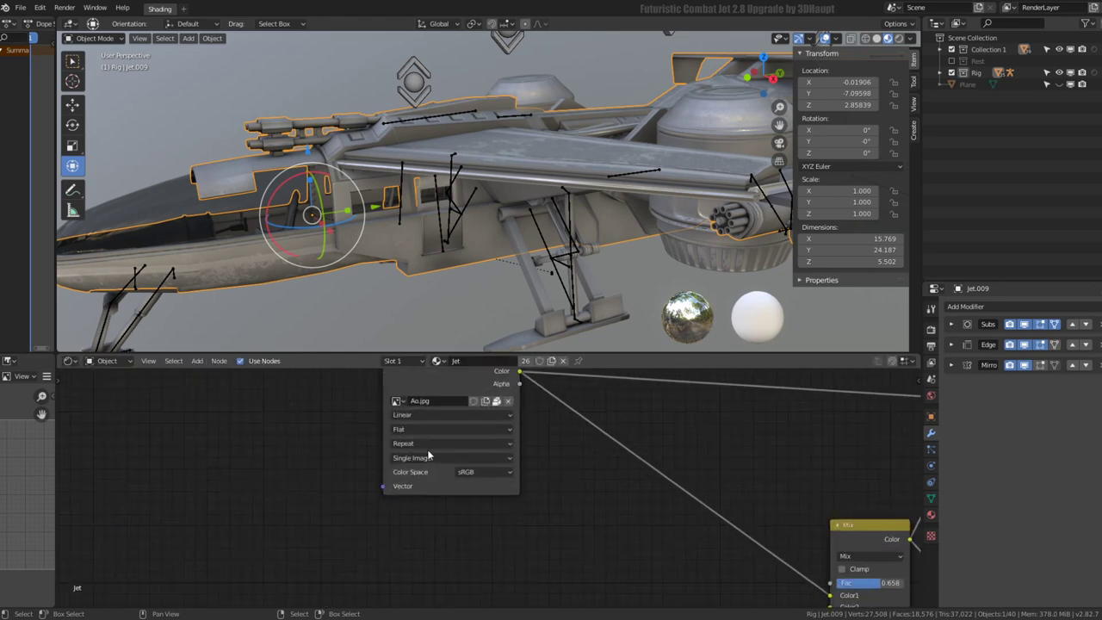
{"action": "scroll", "coordinate": [412, 387], "scroll_direction": "down", "scroll_amount": 5}
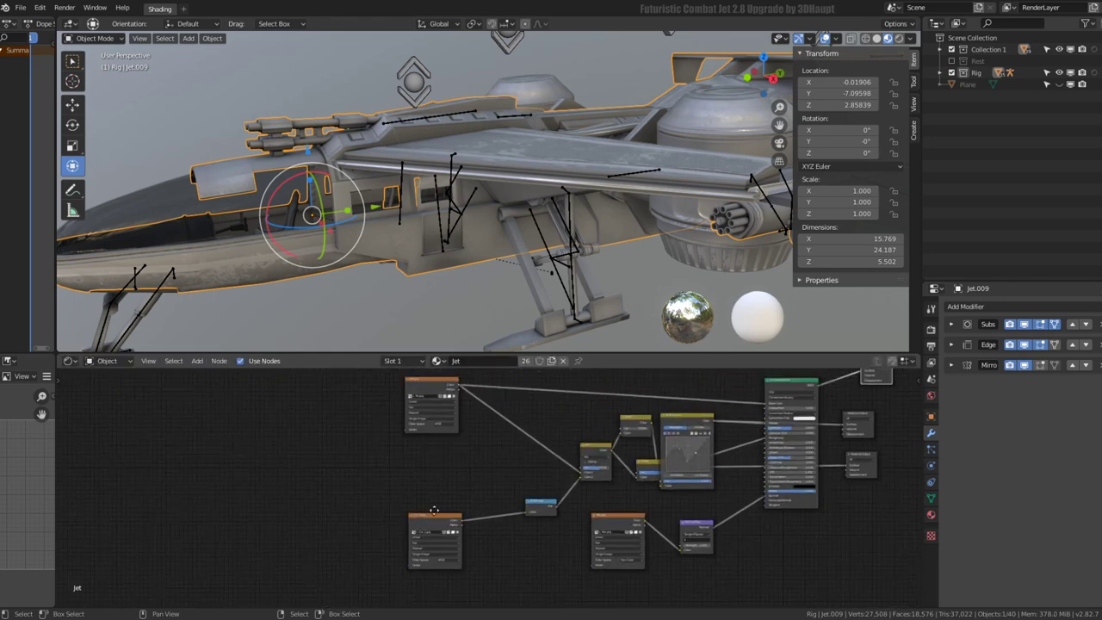
{"action": "middle_click_drag", "start_coordinate": [448, 528], "coordinate": [393, 573]}
Rearrange the two image texture nodes and link the top-left one into the Principled BSDF
{"action": "left_click_drag", "start_coordinate": [394, 573], "coordinate": [327, 373]}
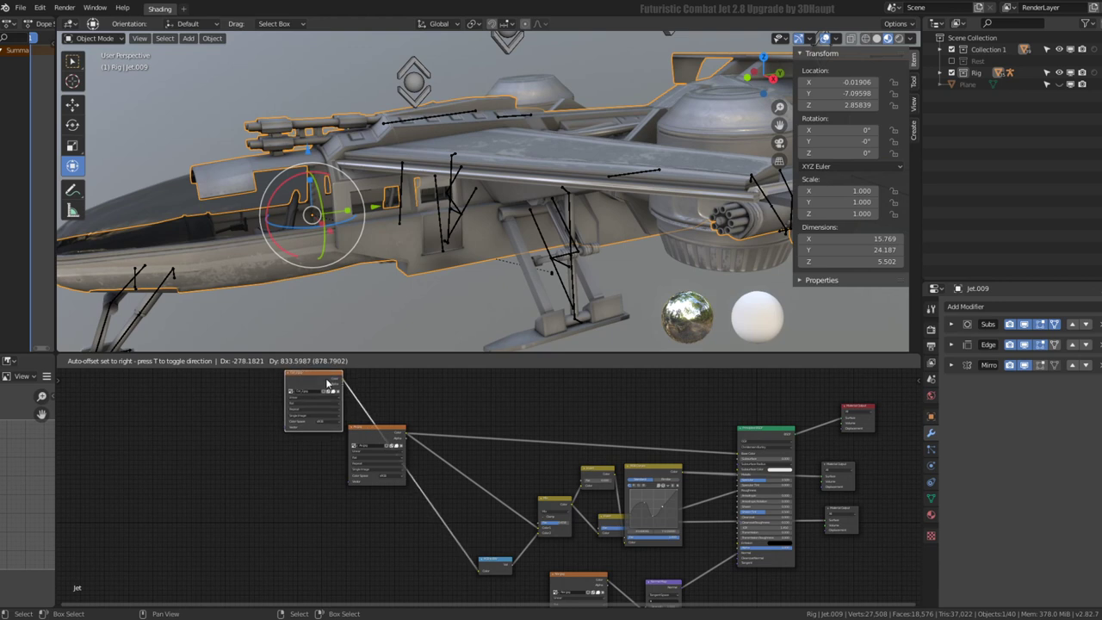
{"action": "left_click_drag", "start_coordinate": [364, 435], "coordinate": [452, 452]}
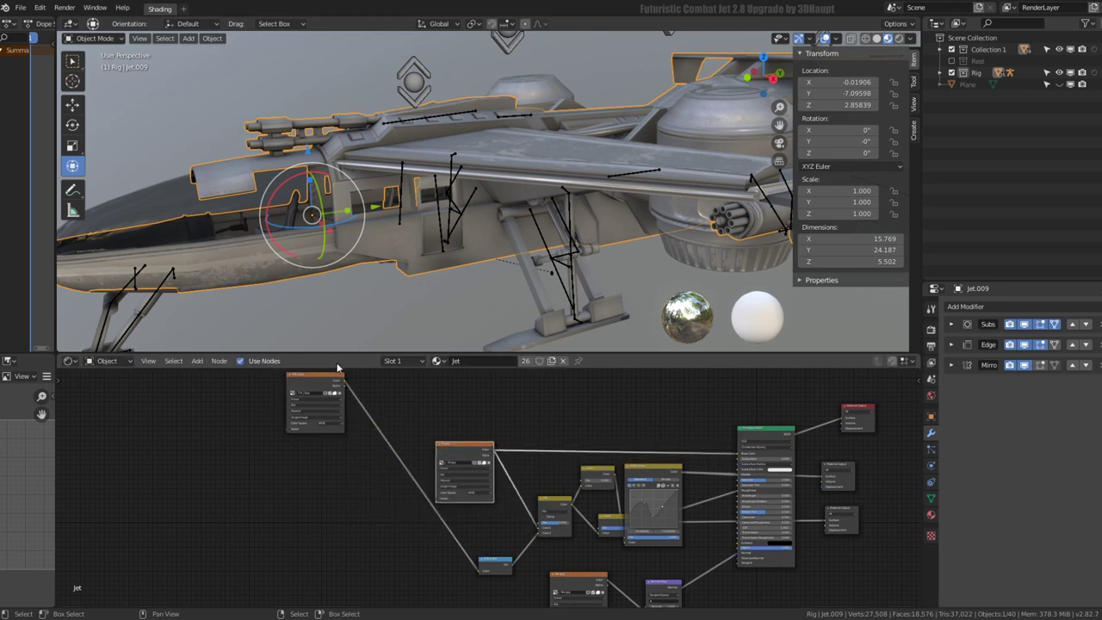
{"action": "left_click_drag", "start_coordinate": [343, 385], "coordinate": [740, 458]}
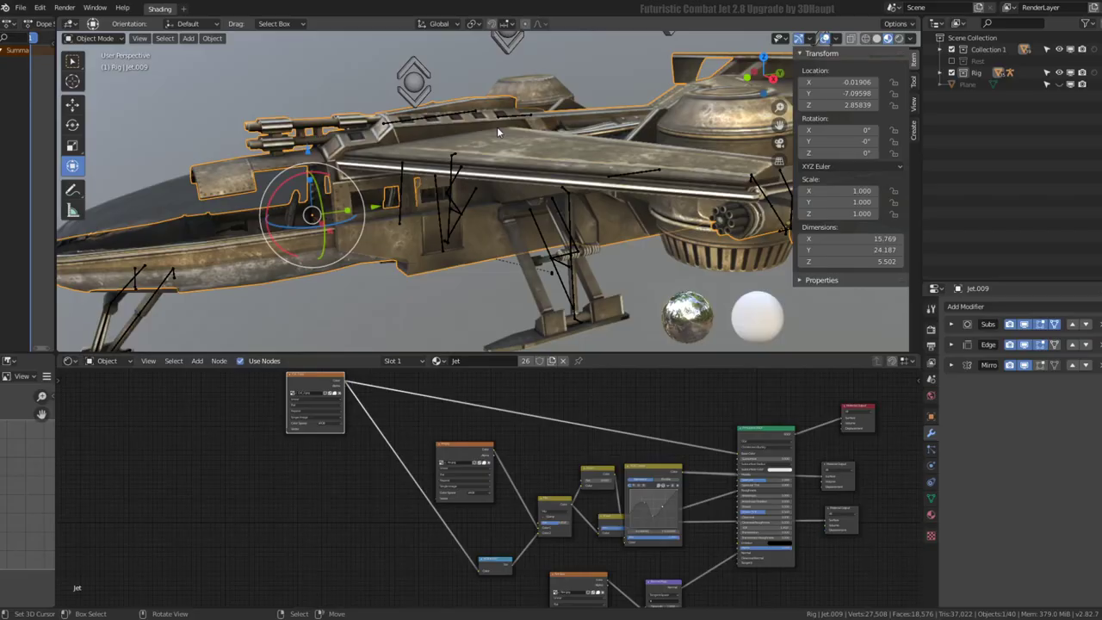
{"action": "mouse_move", "coordinate": [497, 127]}
{"action": "middle_mouse_down"}
{"action": "mouse_move", "coordinate": [376, 129]}
{"action": "mouse_move", "coordinate": [472, 108]}
{"action": "mouse_move", "coordinate": [347, 100]}
{"action": "mouse_move", "coordinate": [326, 110]}
{"action": "mouse_move", "coordinate": [405, 146]}
{"action": "middle_mouse_up"}
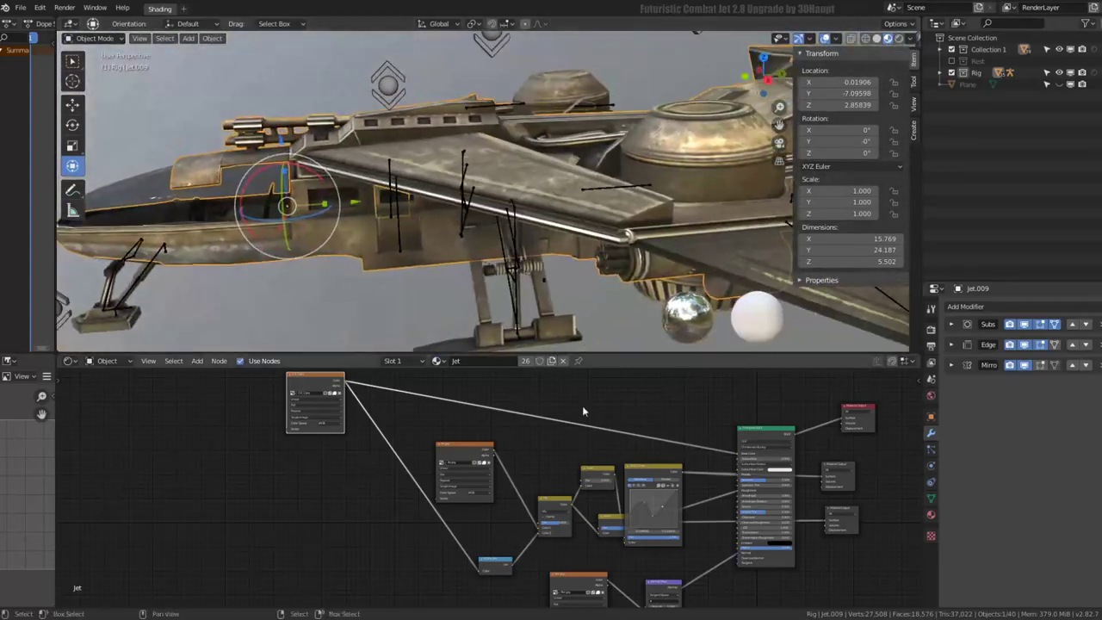
Nudge the RGB Curves node right and reduce the lower Invert node's factor
{"action": "scroll", "coordinate": [583, 411], "scroll_direction": "up", "scroll_amount": 2}
{"action": "scroll", "coordinate": [453, 473], "scroll_direction": "up", "scroll_amount": 2}
{"action": "scroll", "coordinate": [442, 487], "scroll_direction": "up", "scroll_amount": 2}
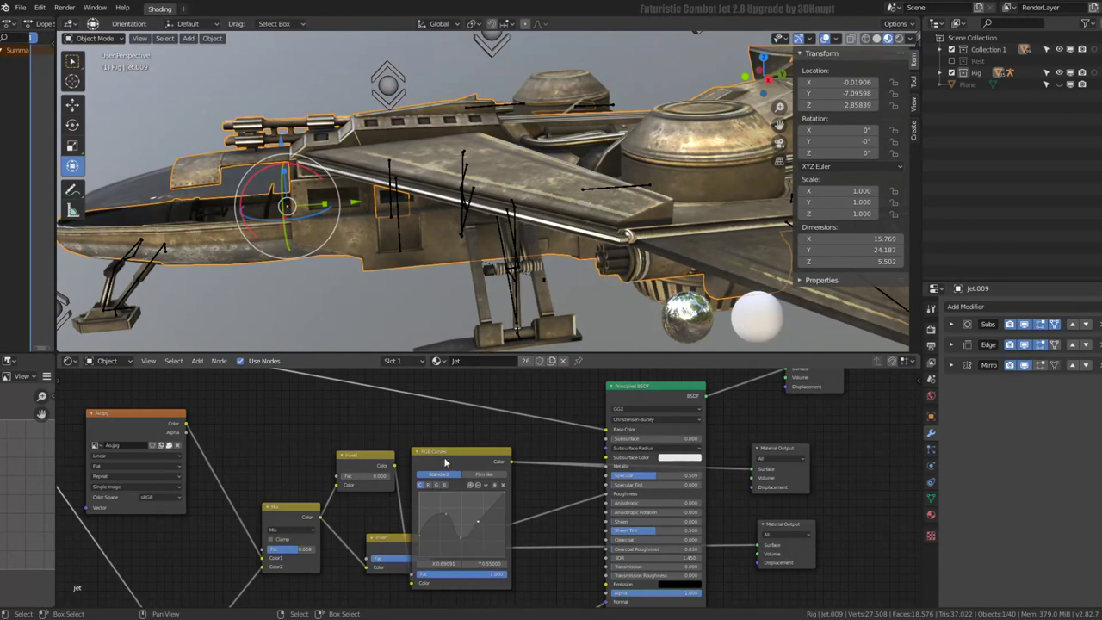
{"action": "left_click_drag", "start_coordinate": [445, 463], "coordinate": [489, 467]}
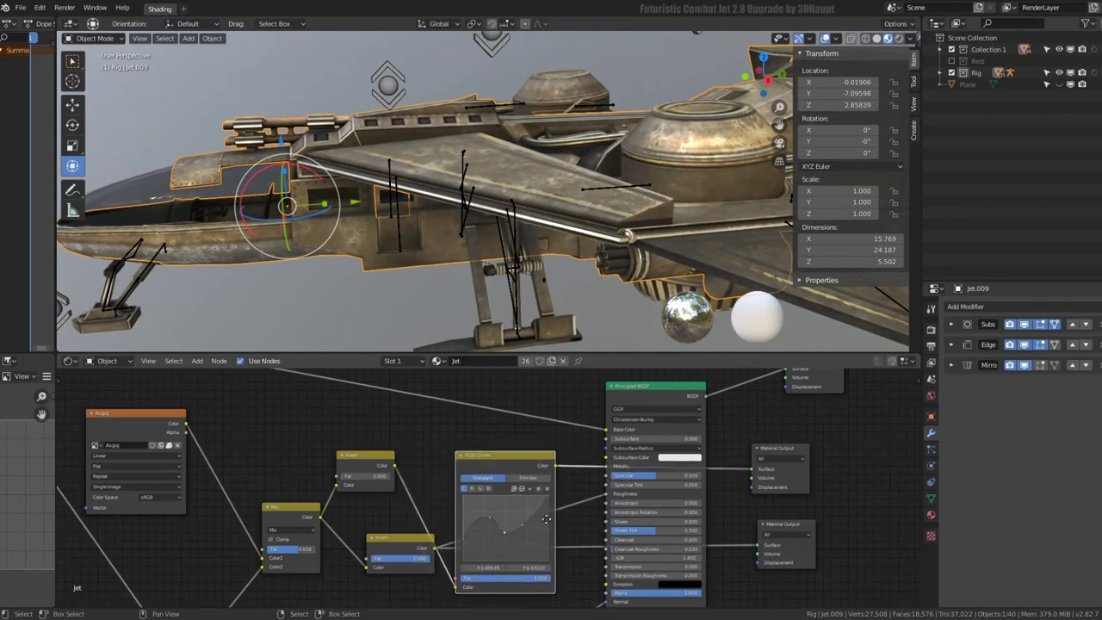
{"action": "middle_click_drag", "start_coordinate": [546, 518], "coordinate": [551, 478]}
{"action": "left_click_drag", "start_coordinate": [431, 525], "coordinate": [422, 525]}
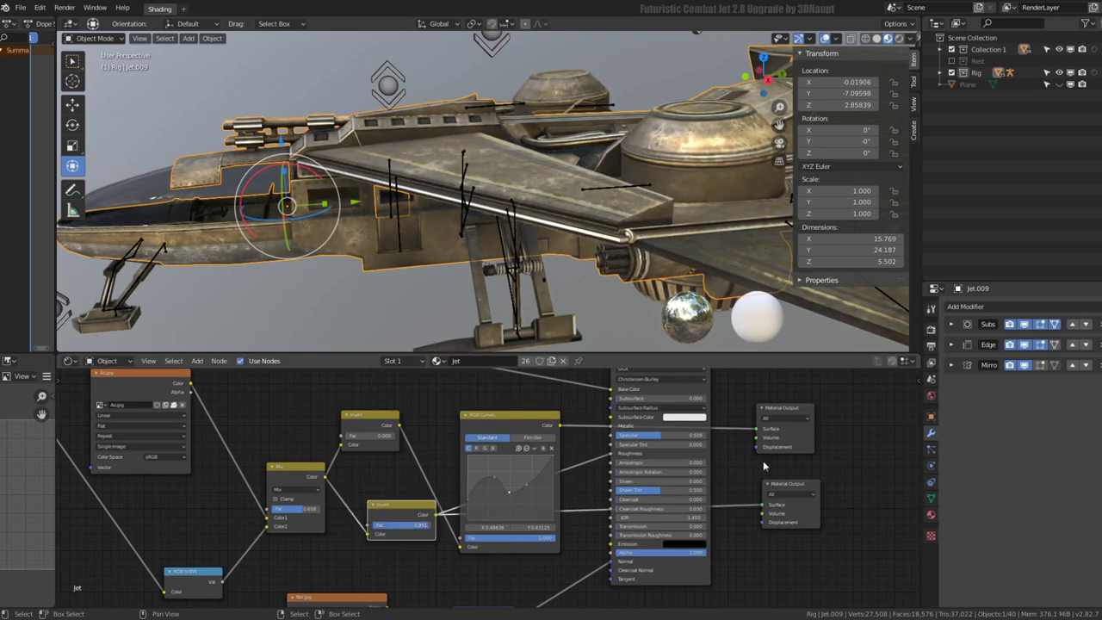
Preview the white wear mask, weaken the lower Invert further, and pull RGB Curves out of the chain
{"action": "left_click", "coordinate": [803, 487]}
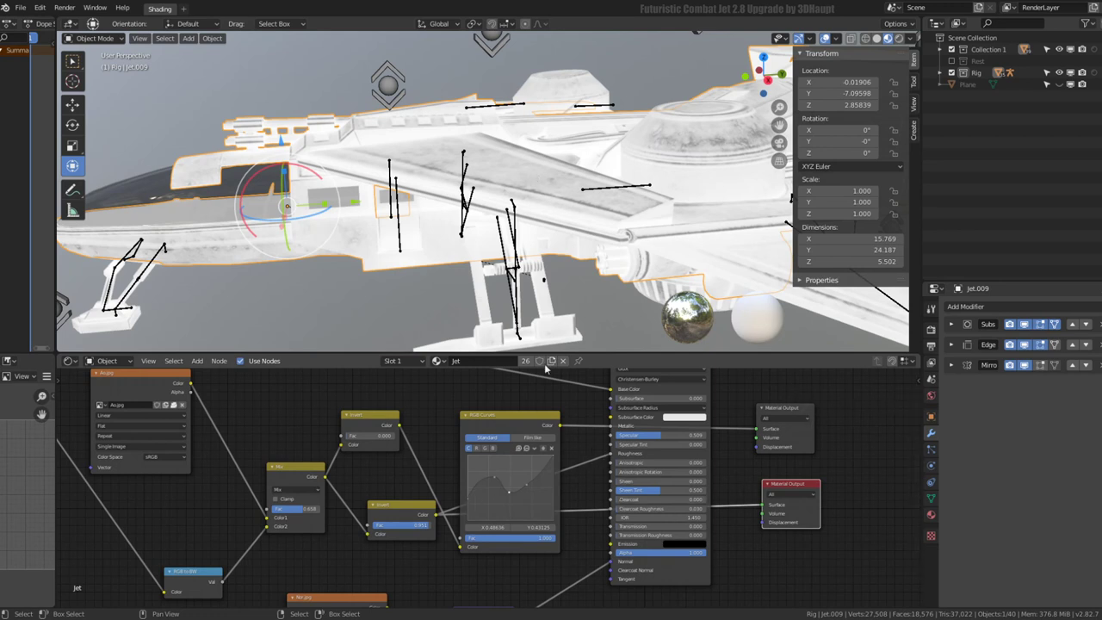
{"action": "left_click_drag", "start_coordinate": [419, 510], "coordinate": [408, 557]}
{"action": "scroll", "coordinate": [484, 492], "scroll_direction": "down", "scroll_amount": 2}
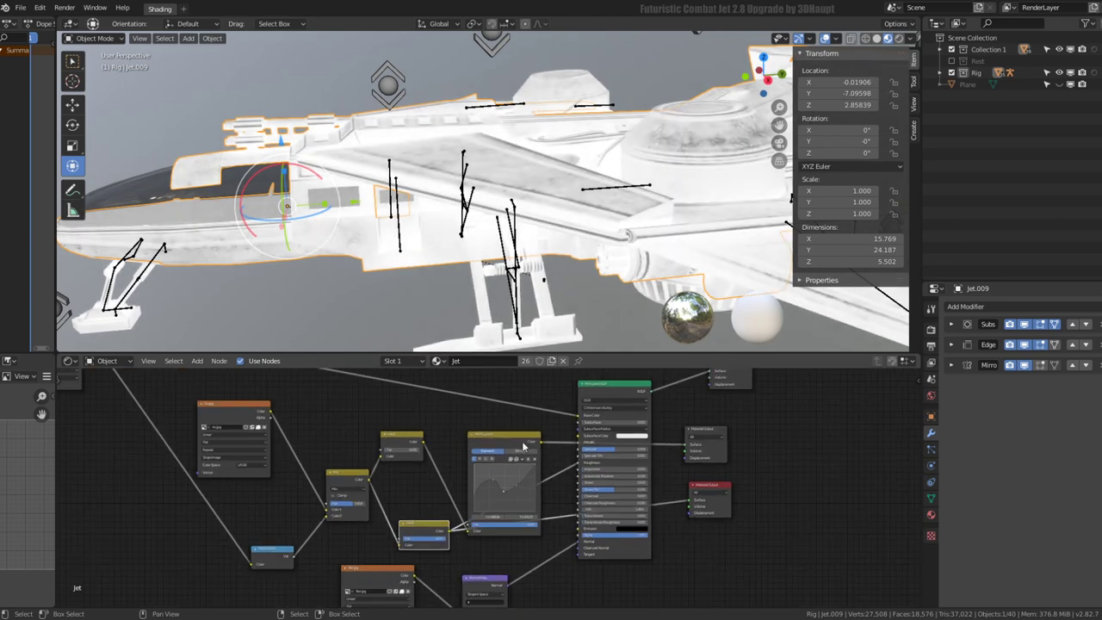
{"action": "mouse_move", "coordinate": [516, 442]}
{"action": "left_mouse_down"}
{"action": "mouse_move", "coordinate": [582, 409]}
{"action": "mouse_move", "coordinate": [836, 474]}
{"action": "left_mouse_up"}
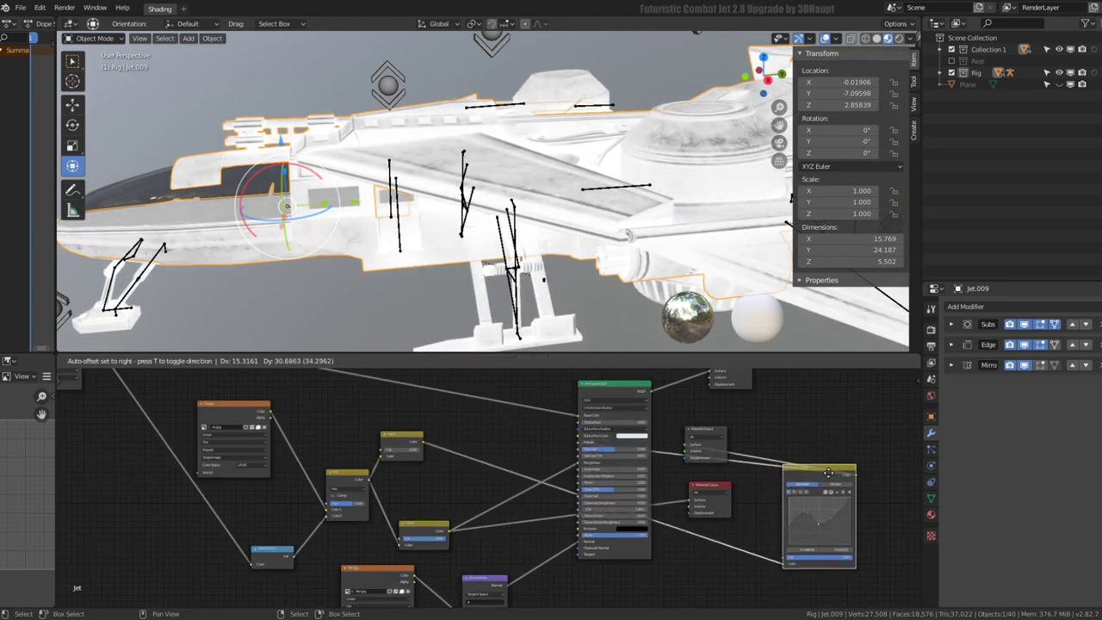
Delete the RGB Curves node, wire the Invert result to the output and Metallic, and preview the mask
{"action": "key", "text": "x"}
{"action": "left_click_drag", "start_coordinate": [423, 441], "coordinate": [704, 434]}
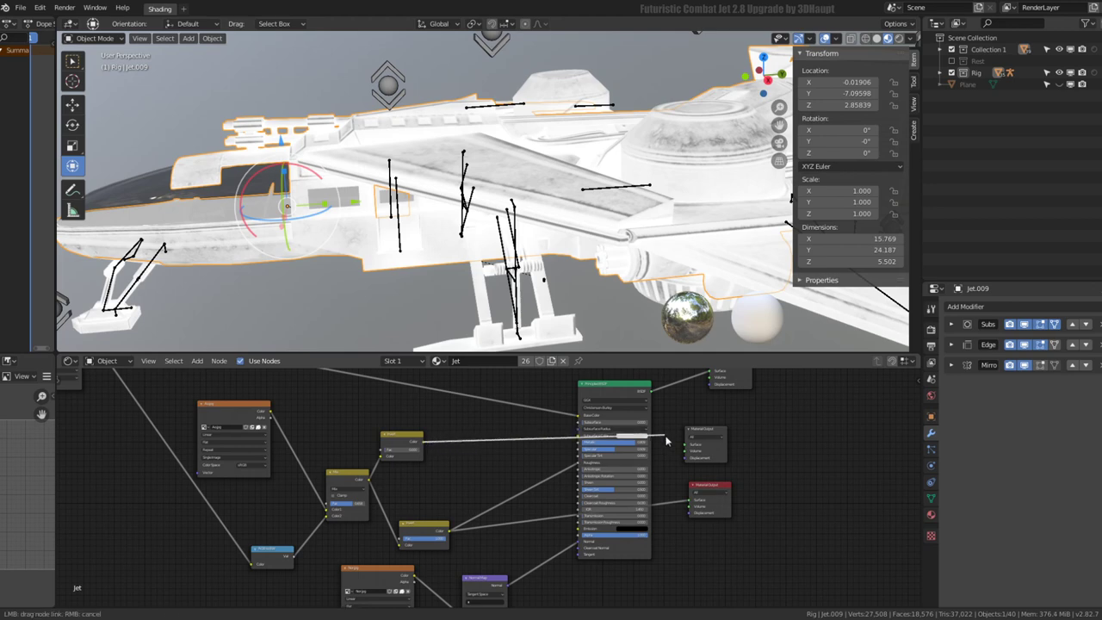
{"action": "scroll", "coordinate": [603, 465], "scroll_direction": "up", "scroll_amount": 3}
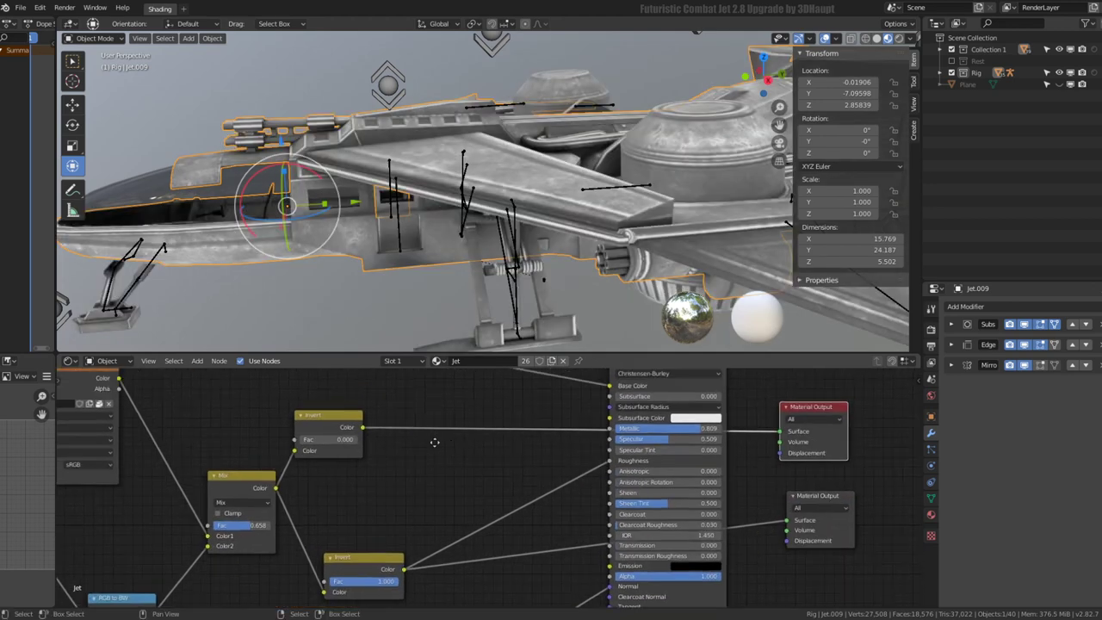
{"action": "mouse_move", "coordinate": [302, 404]}
{"action": "left_mouse_down"}
{"action": "mouse_move", "coordinate": [344, 433]}
{"action": "mouse_move", "coordinate": [574, 410]}
{"action": "left_mouse_up"}
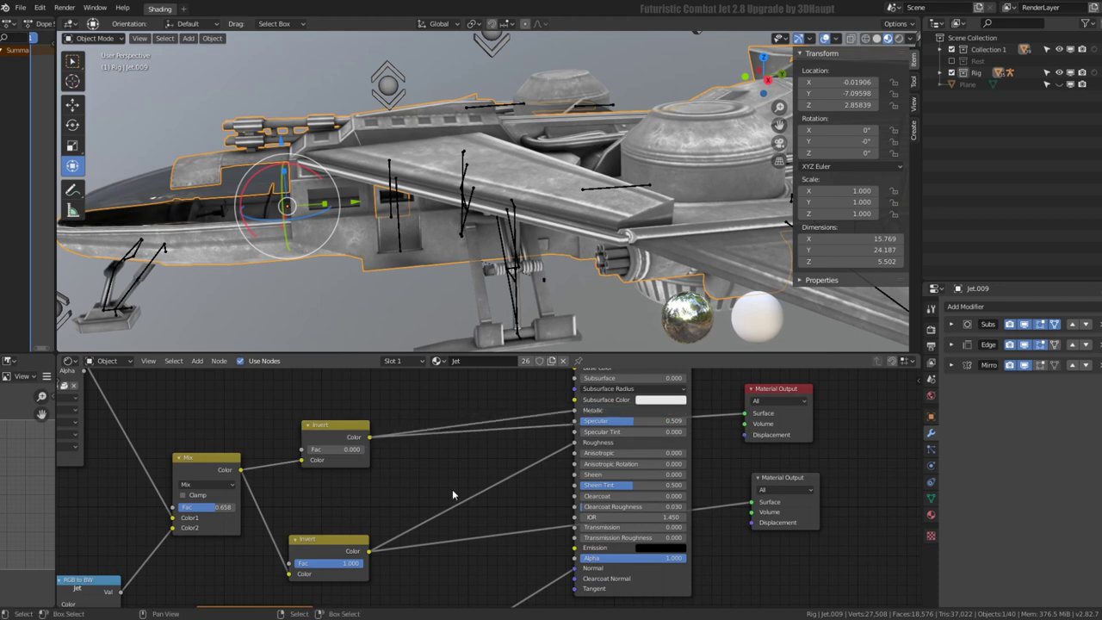
{"action": "middle_click_drag", "start_coordinate": [453, 496], "coordinate": [490, 451]}
{"action": "left_click_drag", "start_coordinate": [354, 504], "coordinate": [369, 491]}
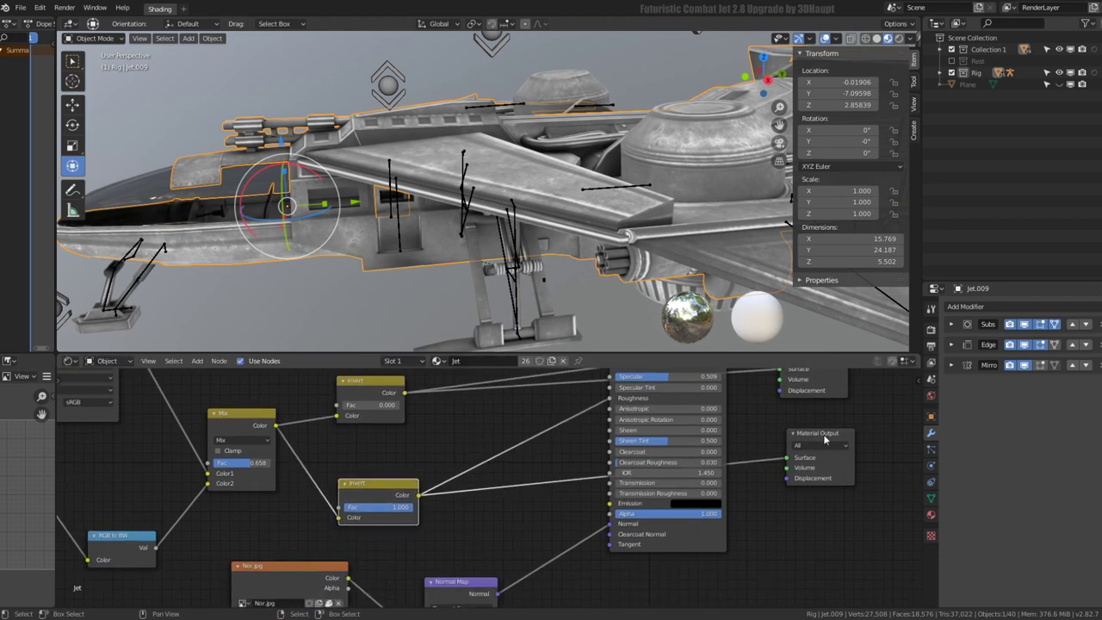
{"action": "left_click", "coordinate": [824, 439]}
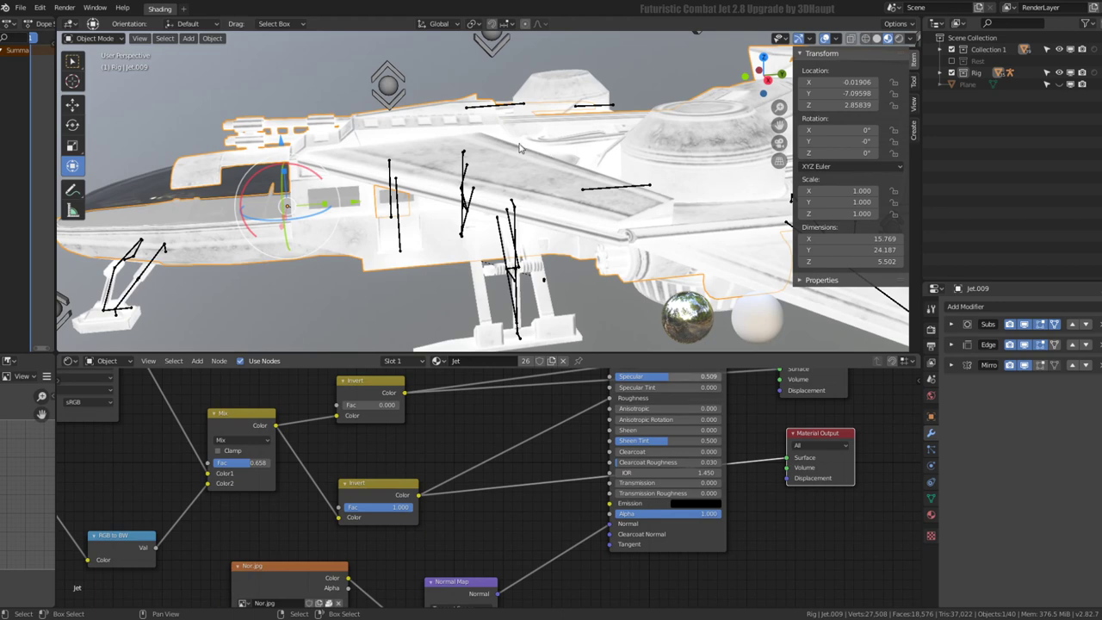
Add a new RGB Curves node and insert it after the lower Invert node
{"action": "scroll", "coordinate": [519, 148], "scroll_direction": "down", "scroll_amount": 3}
{"action": "middle_click_drag", "start_coordinate": [520, 148], "coordinate": [551, 164]}
{"action": "scroll", "coordinate": [484, 482], "scroll_direction": "up", "scroll_amount": 1}
{"action": "key", "text": "shift+a"}
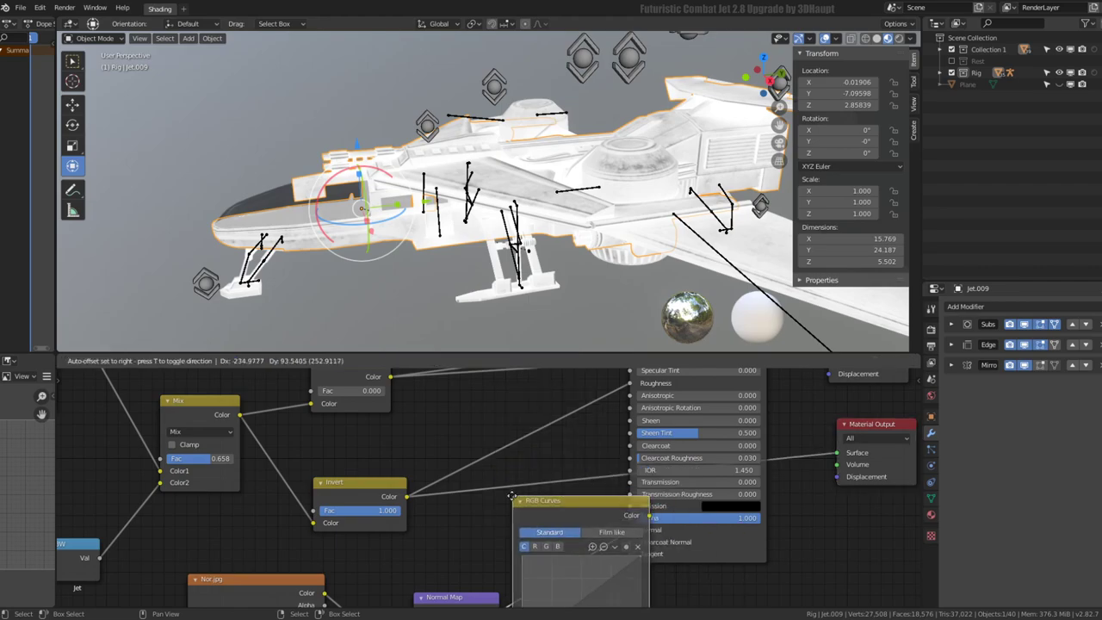
{"action": "left_click", "coordinate": [630, 548]}
{"action": "middle_click_drag", "start_coordinate": [583, 460], "coordinate": [568, 414]}
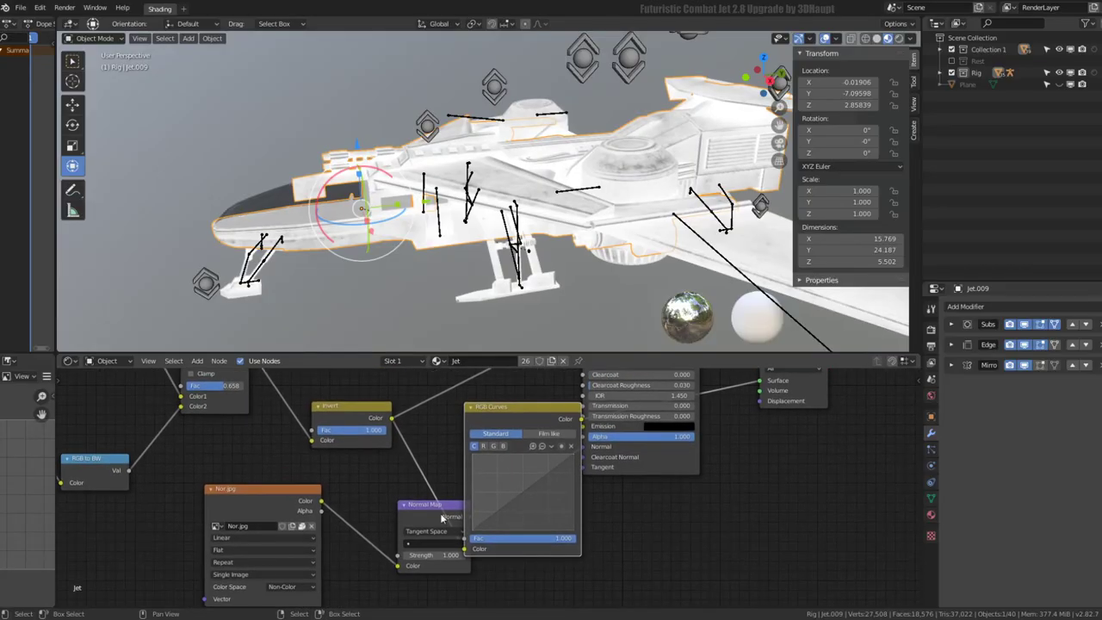
{"action": "left_click_drag", "start_coordinate": [441, 517], "coordinate": [492, 605]}
{"action": "middle_click_drag", "start_coordinate": [331, 390], "coordinate": [358, 451]}
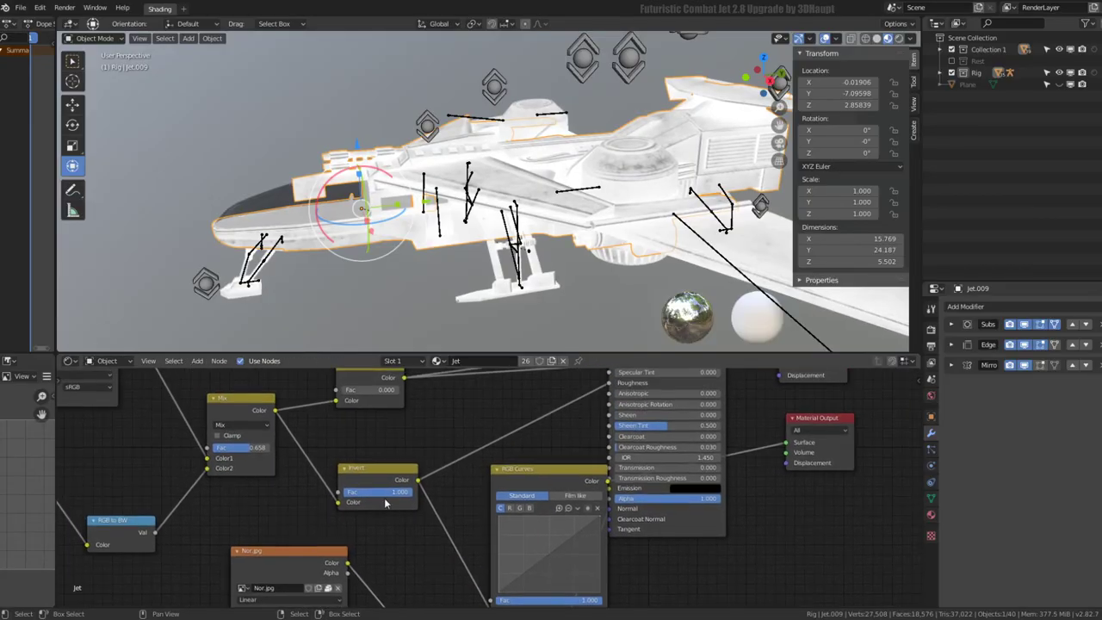
{"action": "left_click_drag", "start_coordinate": [414, 484], "coordinate": [377, 438]}
{"action": "left_click_drag", "start_coordinate": [508, 479], "coordinate": [444, 455]}
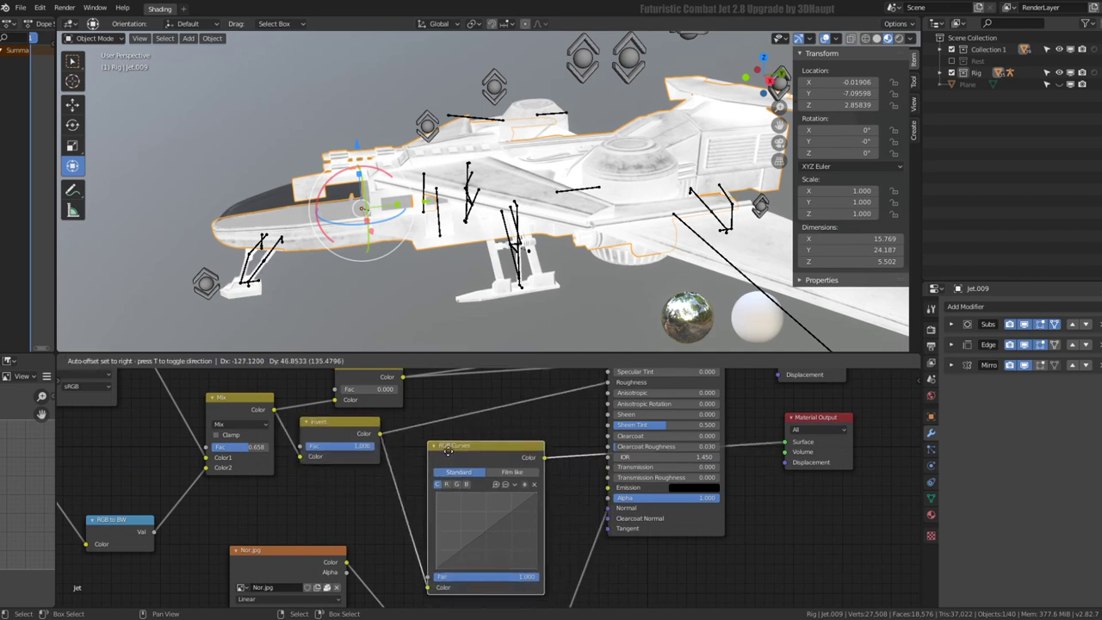
Flatten the curve by lowering its right end to about 0.2 and its left end too
{"action": "left_click_drag", "start_coordinate": [439, 570], "coordinate": [433, 531]}
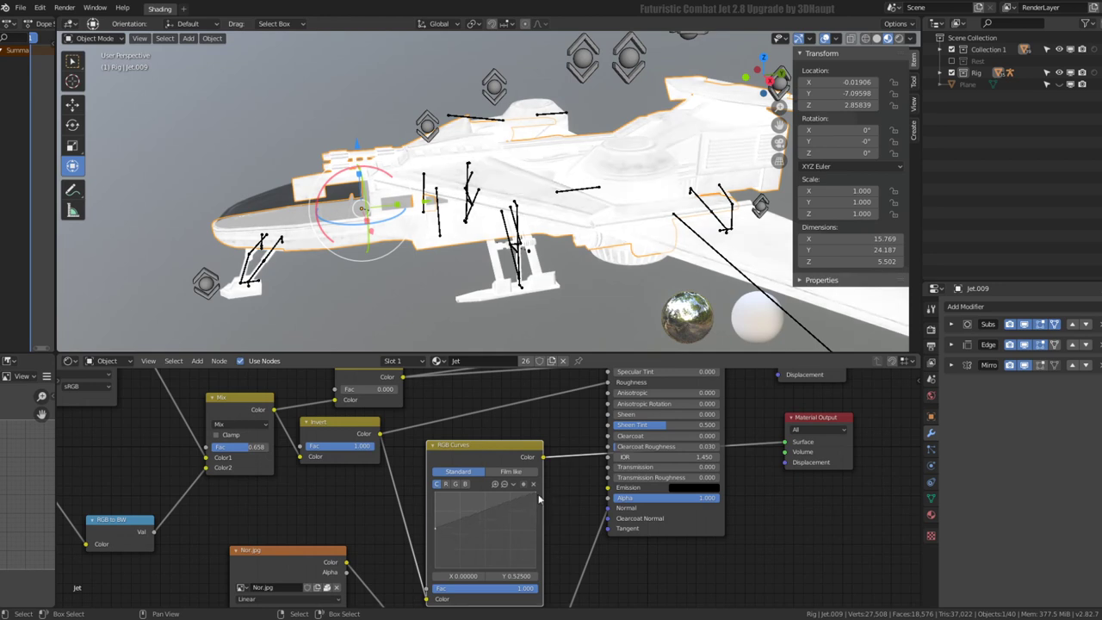
{"action": "left_click_drag", "start_coordinate": [537, 494], "coordinate": [534, 556]}
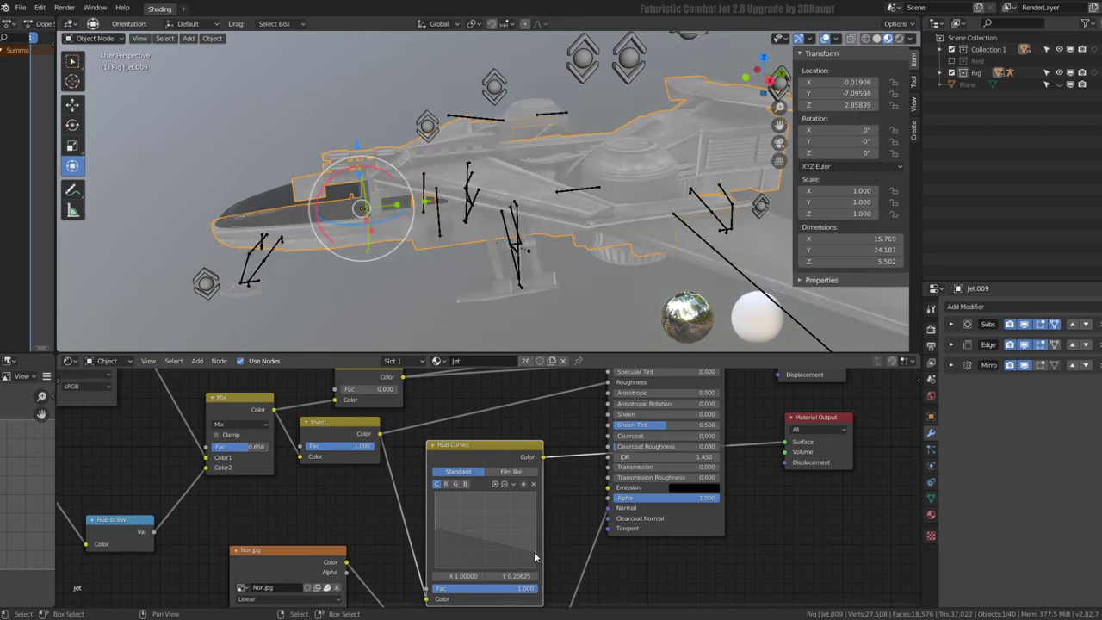
{"action": "left_click_drag", "start_coordinate": [440, 534], "coordinate": [541, 552]}
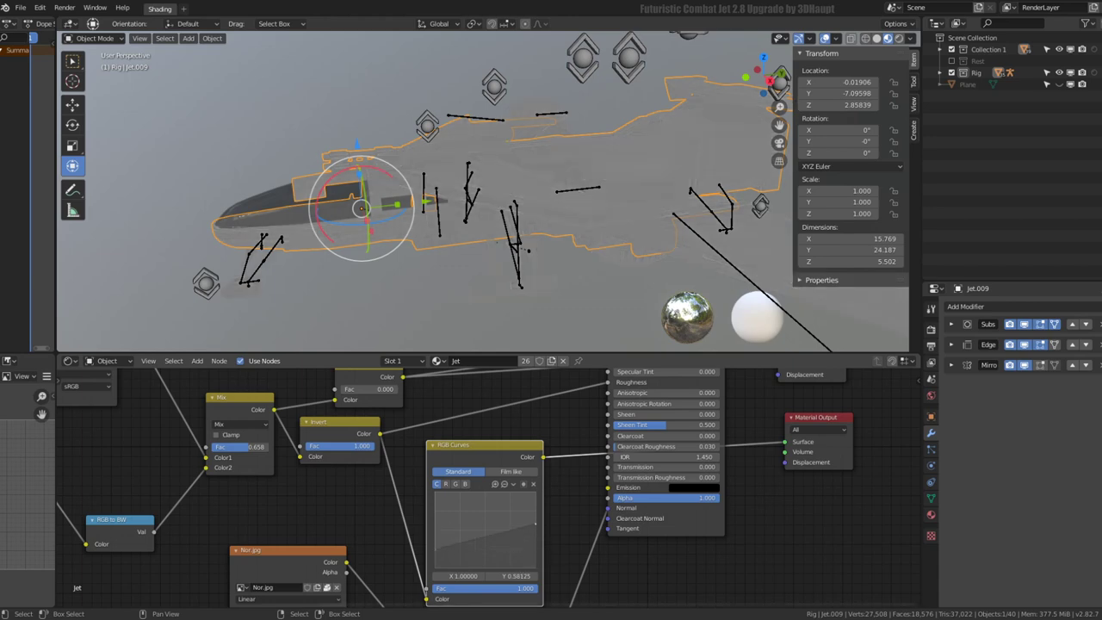
{"action": "scroll", "coordinate": [491, 397], "scroll_direction": "down", "scroll_amount": 2}
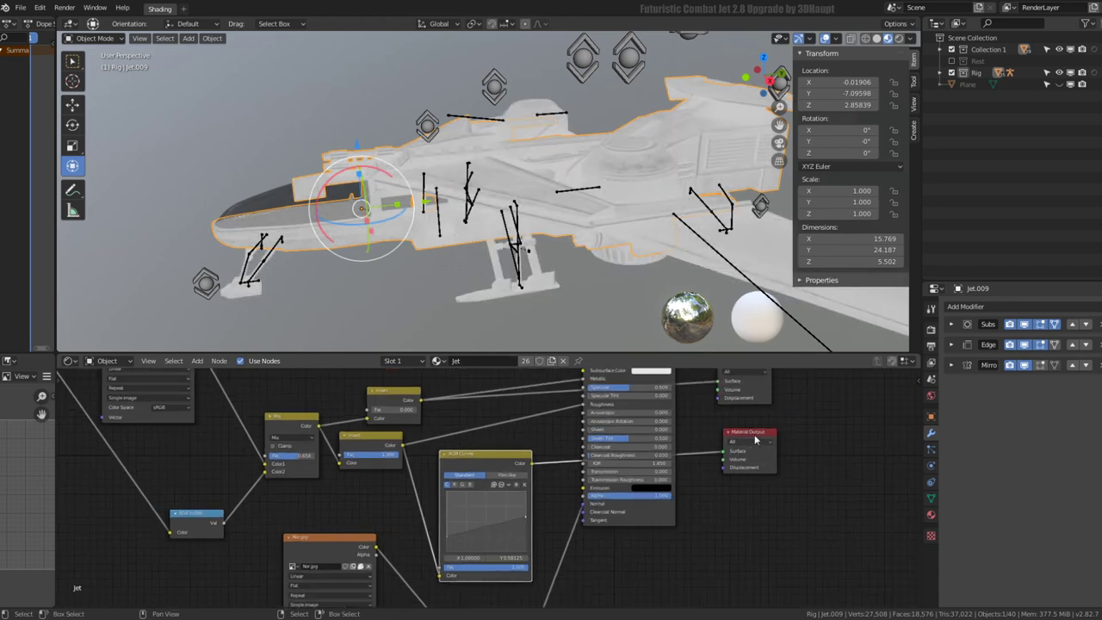
{"action": "middle_click_drag", "start_coordinate": [685, 444], "coordinate": [677, 399]}
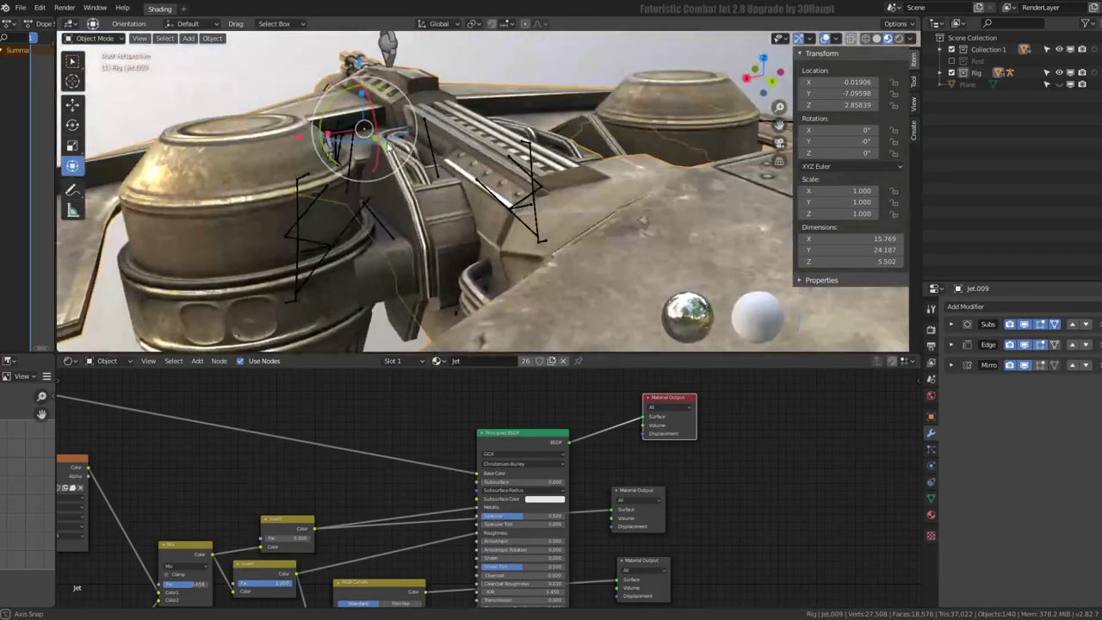
Bend the RGB Curves middle upward and link its Color to the preview Material Output
{"action": "middle_click_drag", "start_coordinate": [388, 146], "coordinate": [405, 138]}
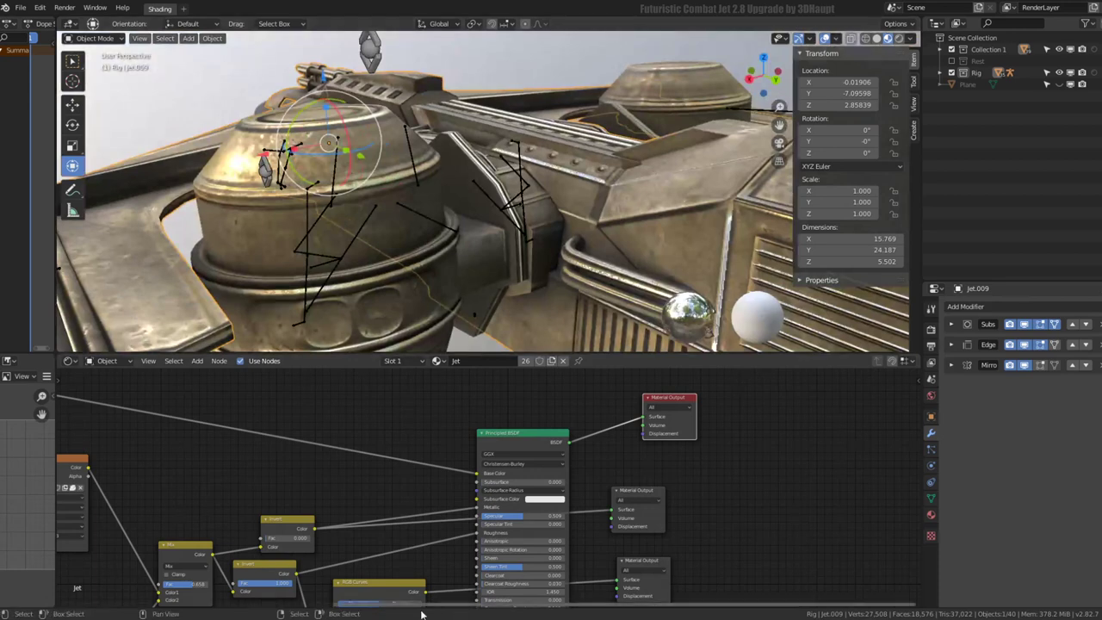
{"action": "middle_click_drag", "start_coordinate": [431, 517], "coordinate": [494, 387]}
{"action": "scroll", "coordinate": [472, 487], "scroll_direction": "up", "scroll_amount": 2}
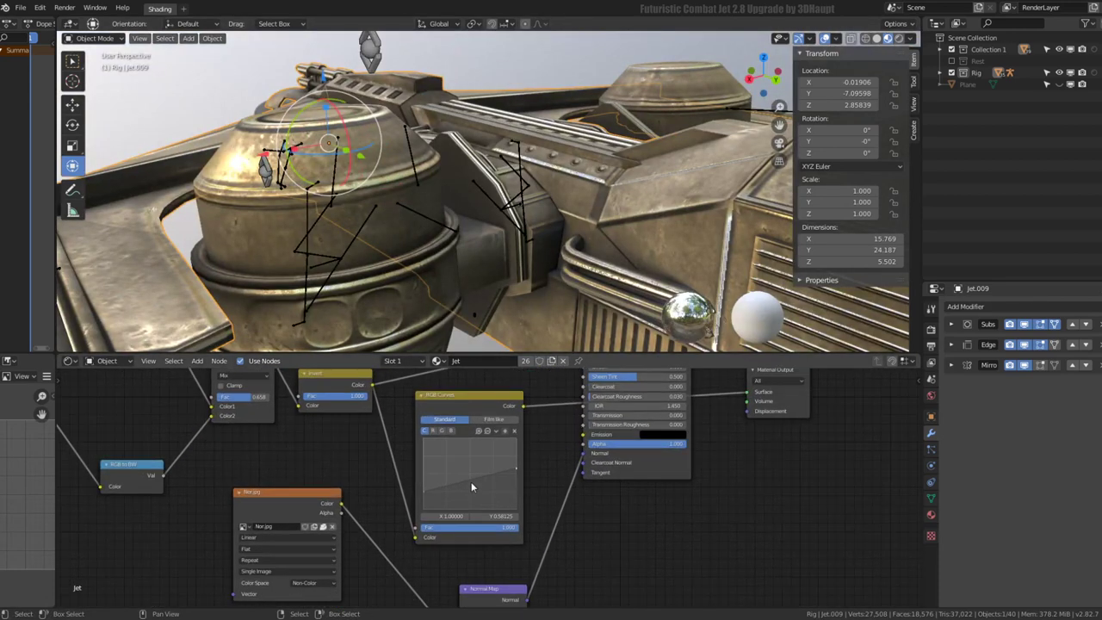
{"action": "left_click_drag", "start_coordinate": [470, 491], "coordinate": [470, 470]}
{"action": "scroll", "coordinate": [508, 473], "scroll_direction": "down", "scroll_amount": 2}
{"action": "scroll", "coordinate": [498, 452], "scroll_direction": "down", "scroll_amount": 1}
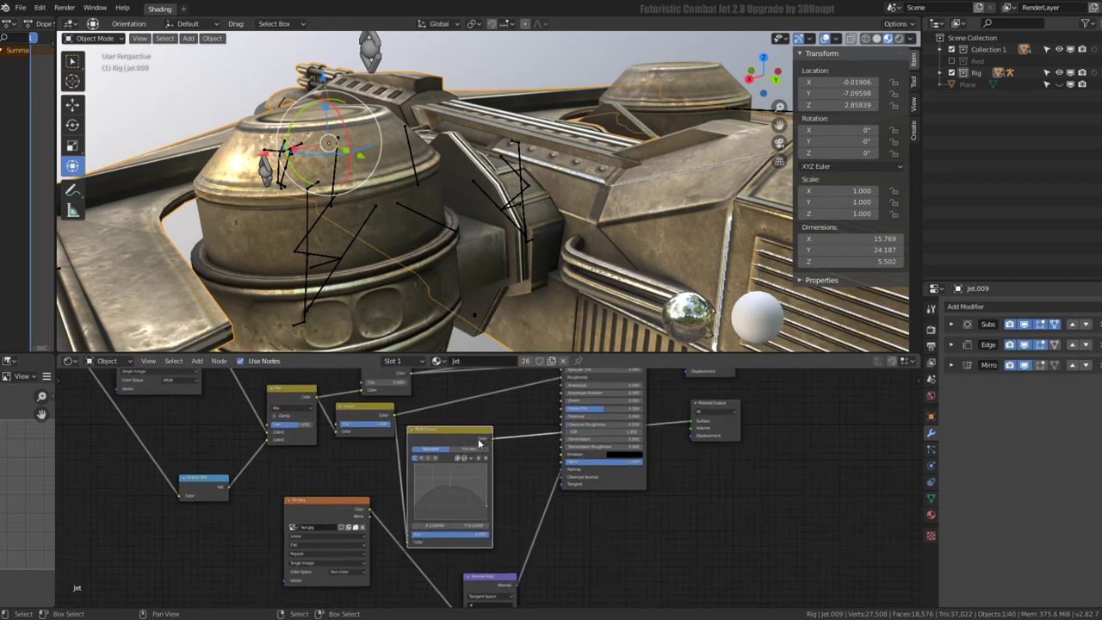
{"action": "left_click_drag", "start_coordinate": [492, 438], "coordinate": [558, 394]}
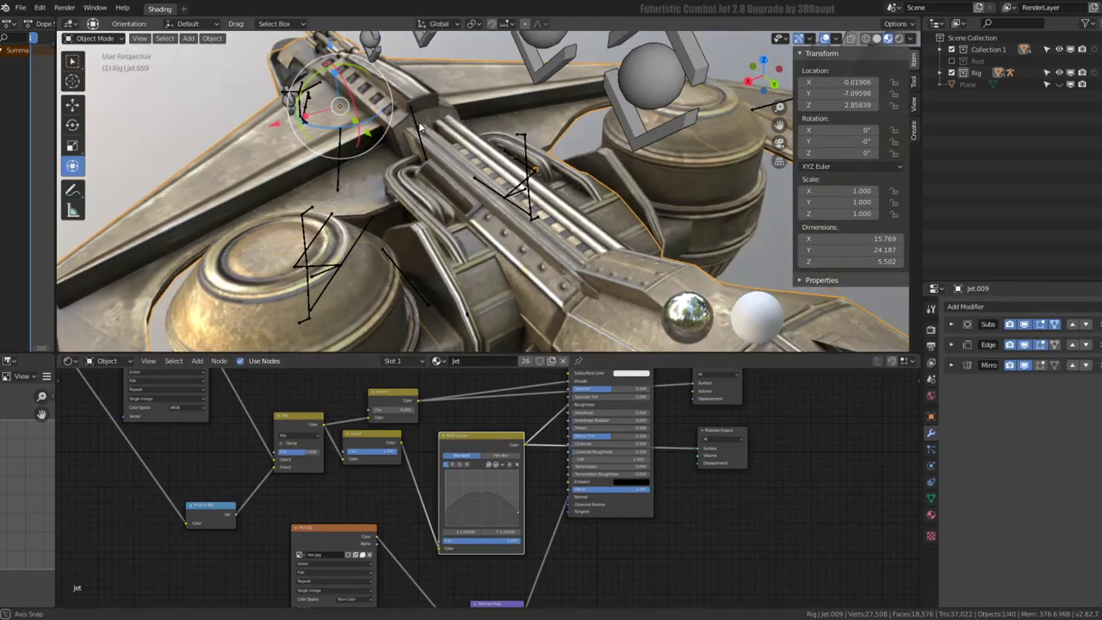
{"action": "mouse_move", "coordinate": [517, 216]}
{"action": "middle_mouse_down"}
{"action": "mouse_move", "coordinate": [611, 103]}
{"action": "mouse_move", "coordinate": [552, 215]}
{"action": "middle_mouse_up"}
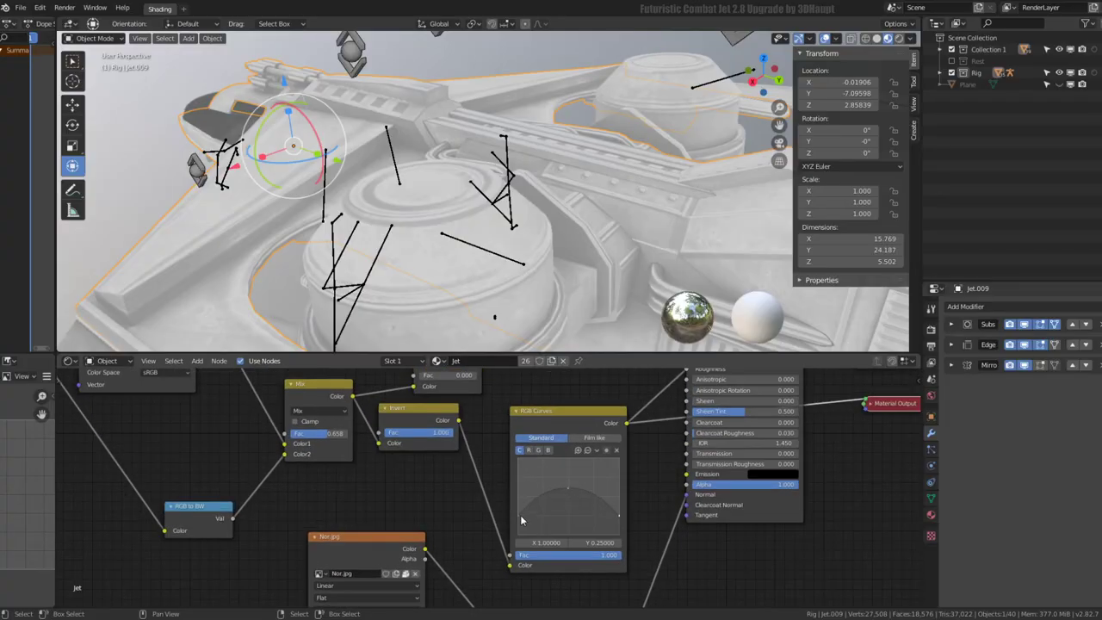
Shape a U curve: left end about 0.5, right end about 0.86, middle point just above zero
{"action": "left_click_drag", "start_coordinate": [520, 515], "coordinate": [516, 499]}
{"action": "mouse_move", "coordinate": [619, 506]}
{"action": "left_mouse_down"}
{"action": "mouse_move", "coordinate": [622, 472]}
{"action": "mouse_move", "coordinate": [568, 529]}
{"action": "left_mouse_up"}
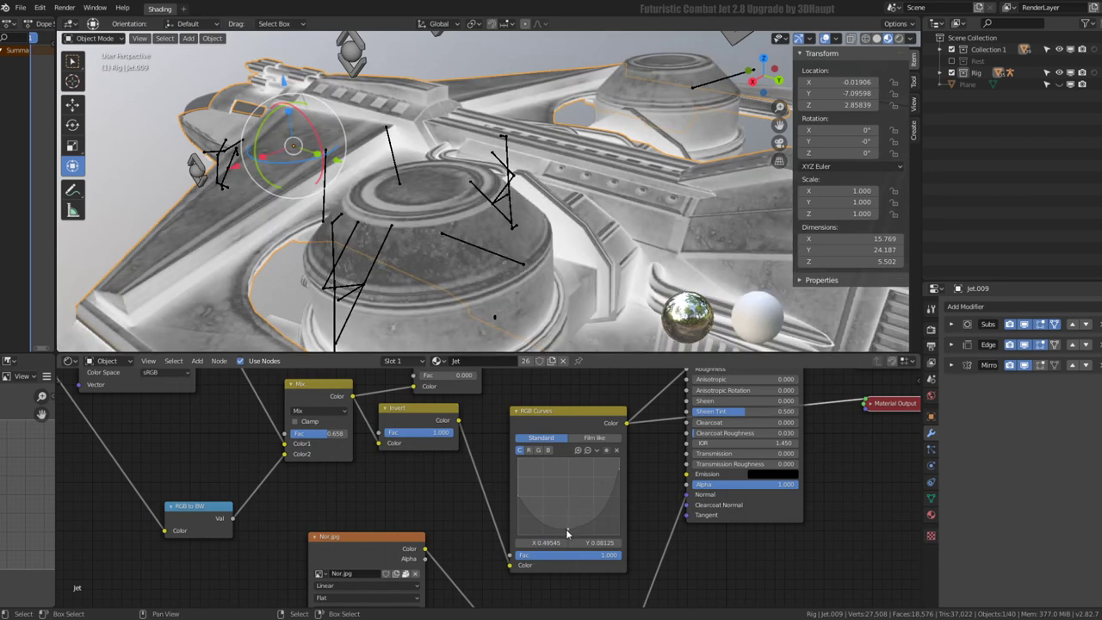
{"action": "key", "text": "g"}
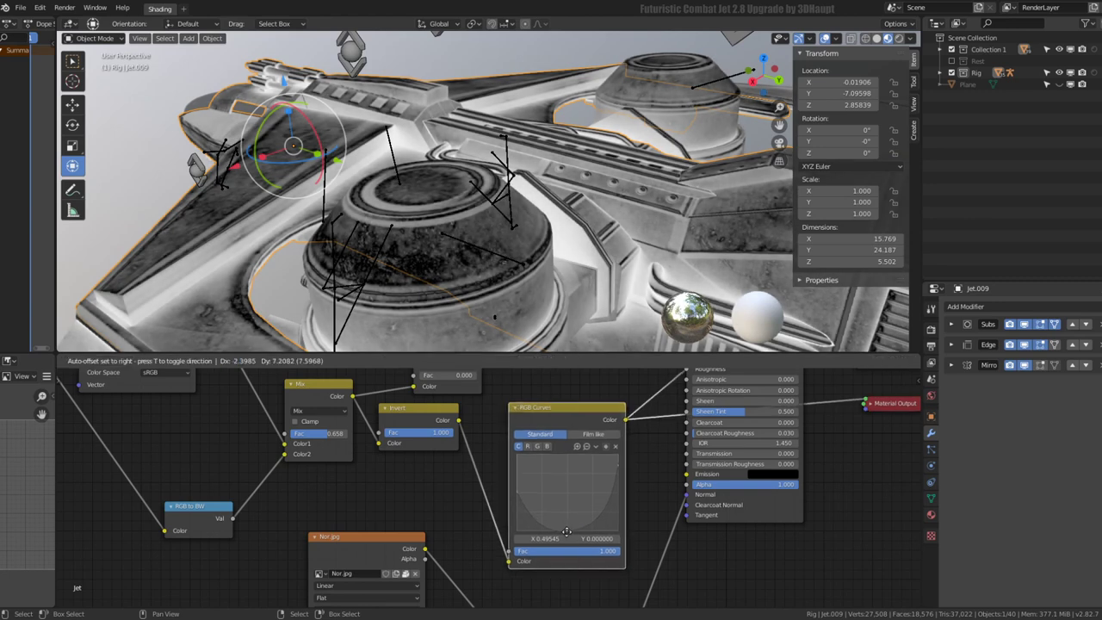
{"action": "left_click_drag", "start_coordinate": [566, 526], "coordinate": [565, 523]}
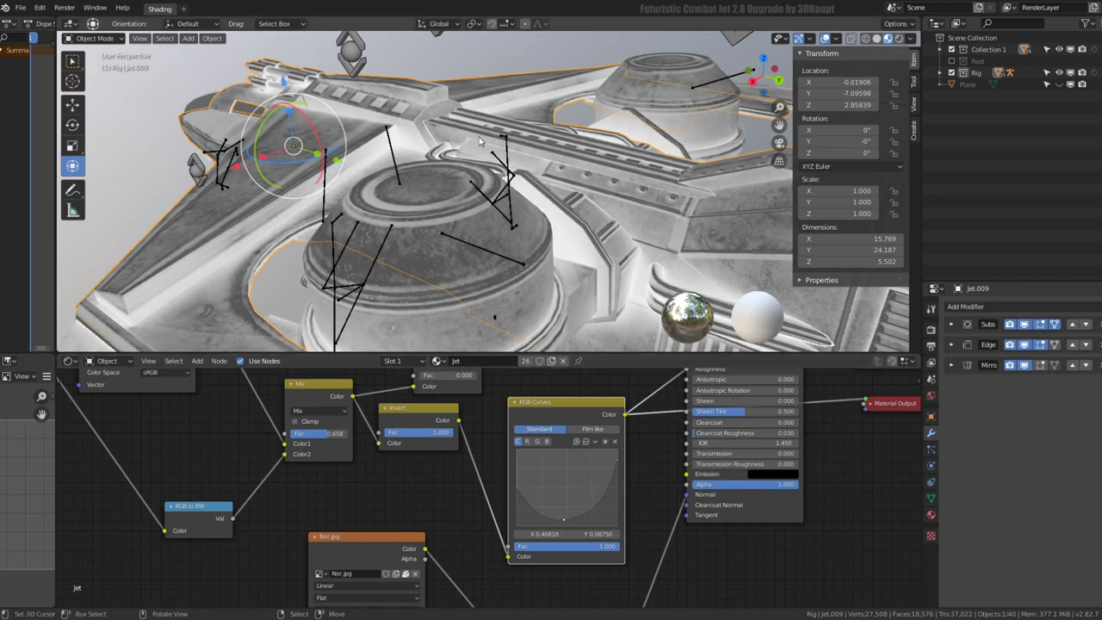
{"action": "mouse_move", "coordinate": [517, 216]}
{"action": "middle_mouse_down"}
{"action": "mouse_move", "coordinate": [563, 100]}
{"action": "mouse_move", "coordinate": [569, 172]}
{"action": "middle_mouse_up"}
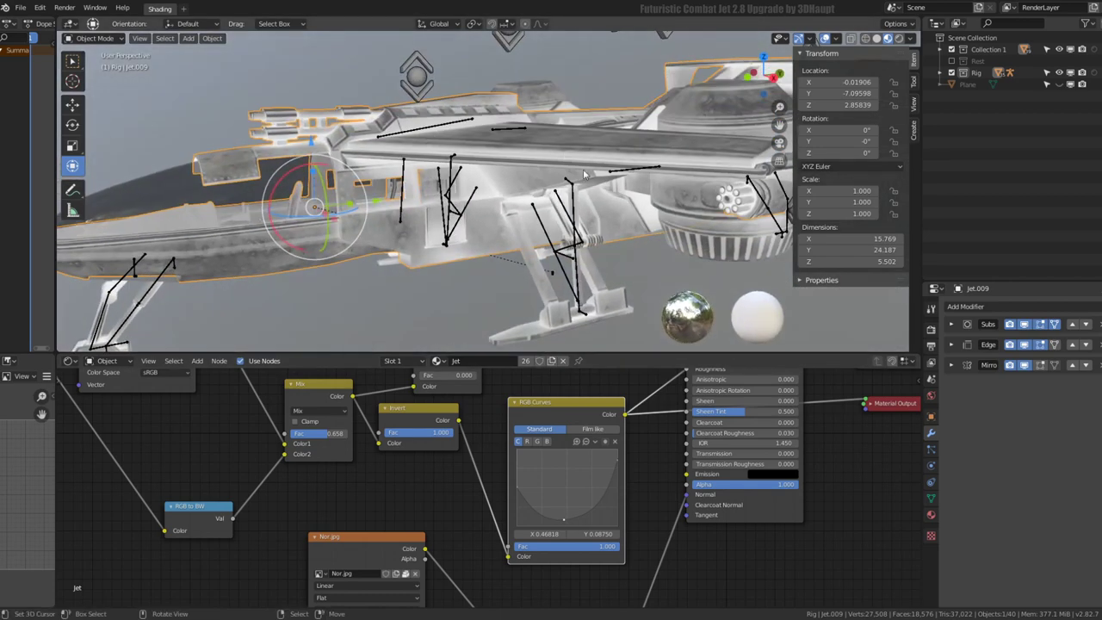
{"action": "scroll", "coordinate": [603, 482], "scroll_direction": "down", "scroll_amount": 2}
{"action": "mouse_move", "coordinate": [784, 388]}
{"action": "middle_mouse_down"}
{"action": "mouse_move", "coordinate": [715, 388]}
{"action": "mouse_move", "coordinate": [720, 408]}
{"action": "middle_mouse_up"}
Preview the wear mask on the dome through the lower Material Output, with RGB Curves in view
{"action": "left_click", "coordinate": [720, 408]}
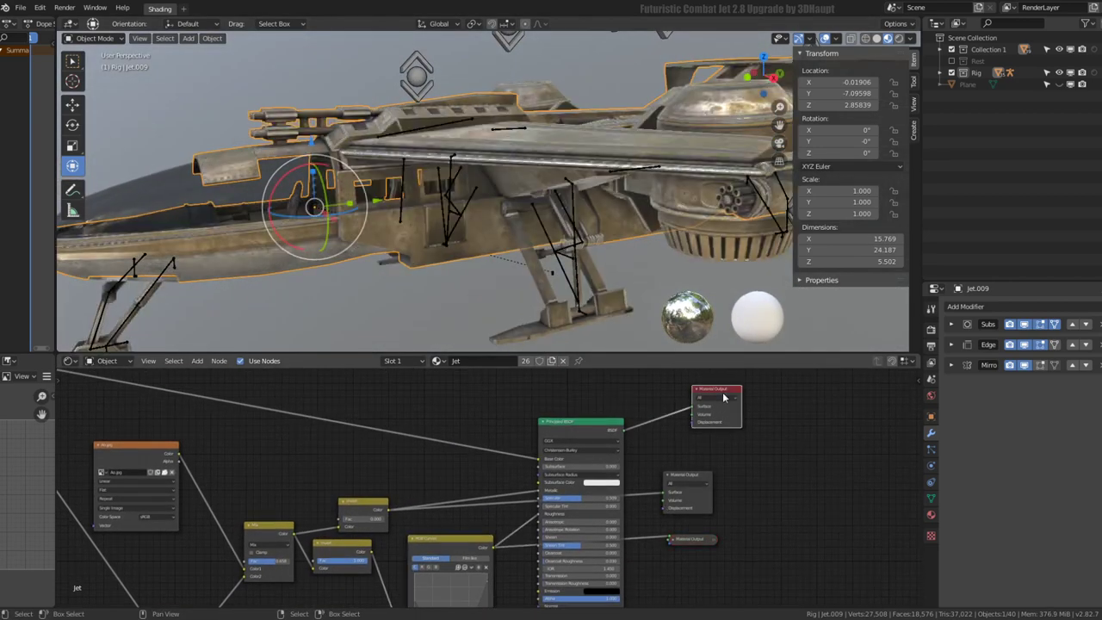
{"action": "mouse_move", "coordinate": [560, 198]}
{"action": "middle_mouse_down"}
{"action": "mouse_move", "coordinate": [574, 110]}
{"action": "mouse_move", "coordinate": [552, 103]}
{"action": "mouse_move", "coordinate": [510, 153]}
{"action": "mouse_move", "coordinate": [523, 159]}
{"action": "mouse_move", "coordinate": [496, 169]}
{"action": "middle_mouse_up"}
{"action": "scroll", "coordinate": [496, 169], "scroll_direction": "up", "scroll_amount": 3}
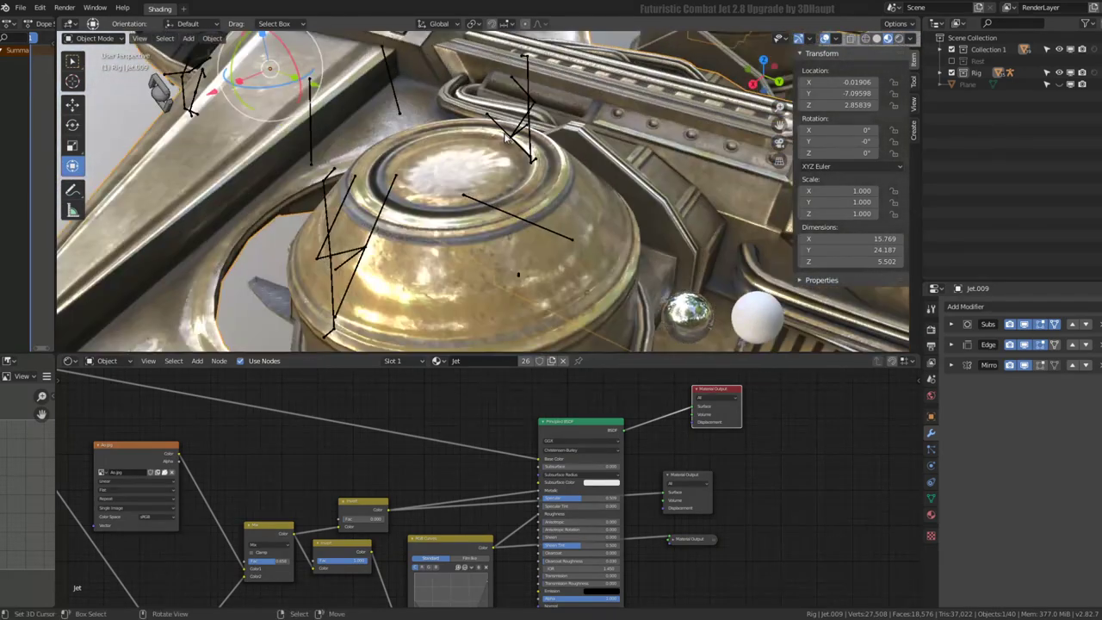
{"action": "left_click", "coordinate": [672, 541]}
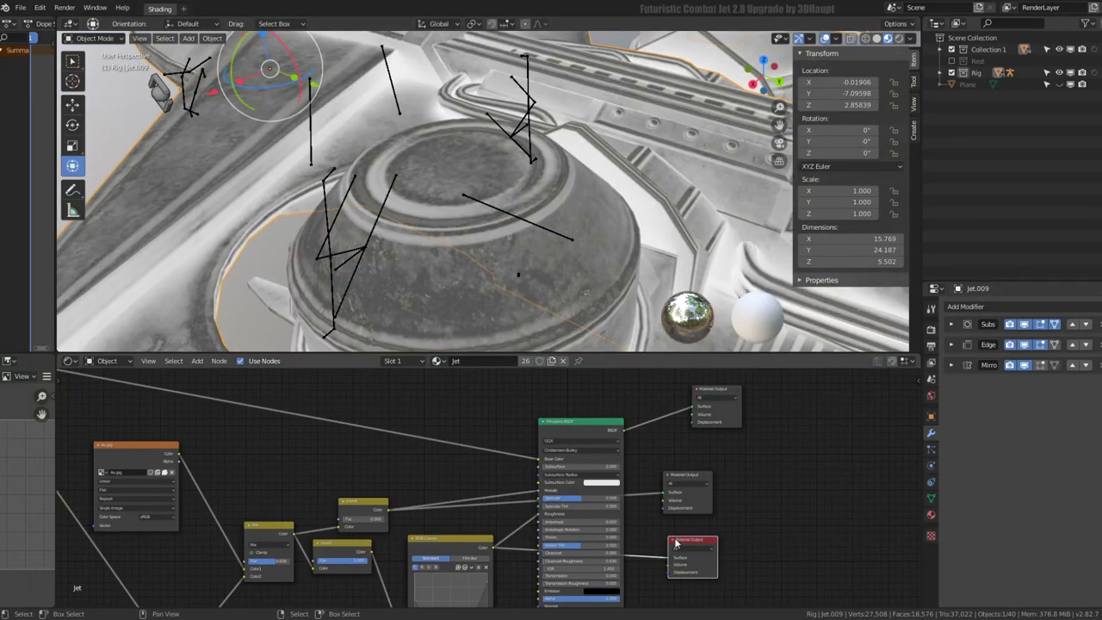
{"action": "middle_click_drag", "start_coordinate": [673, 541], "coordinate": [565, 508]}
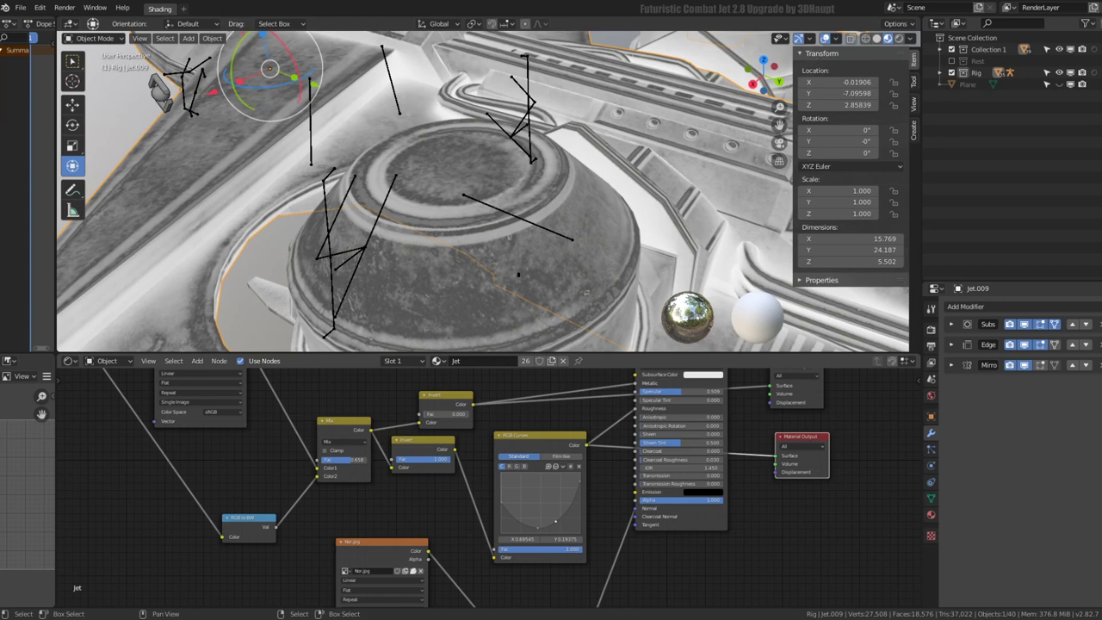
Lower the right curve point and raise the left one, then preview the full metal material again
{"action": "mouse_move", "coordinate": [555, 524]}
{"action": "left_mouse_down"}
{"action": "mouse_move", "coordinate": [556, 503]}
{"action": "mouse_move", "coordinate": [563, 523]}
{"action": "left_mouse_up"}
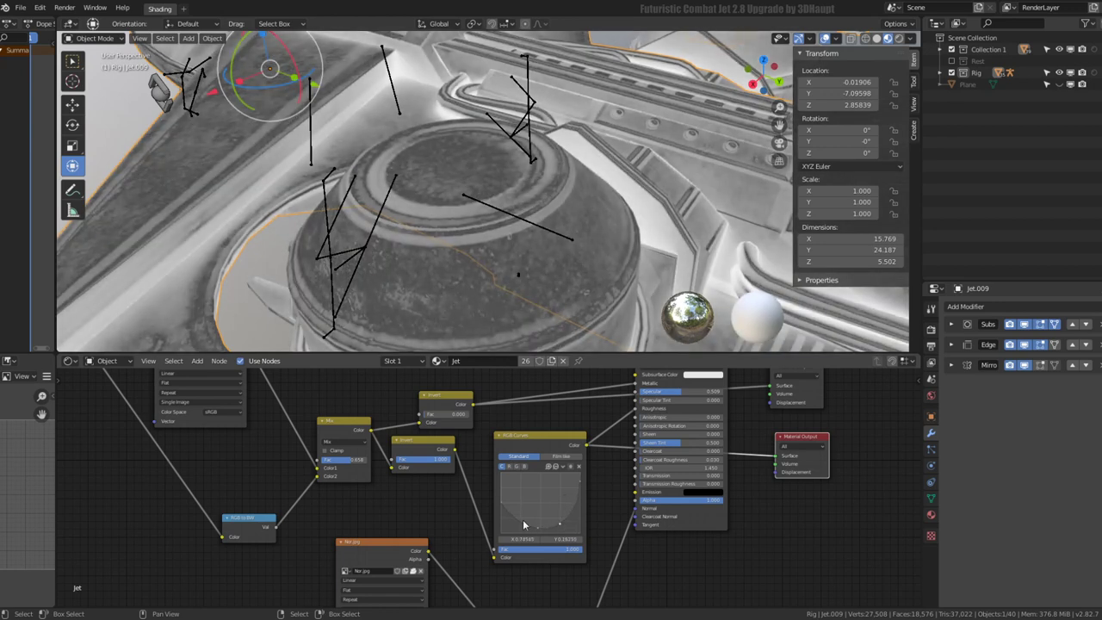
{"action": "left_click_drag", "start_coordinate": [522, 524], "coordinate": [521, 494]}
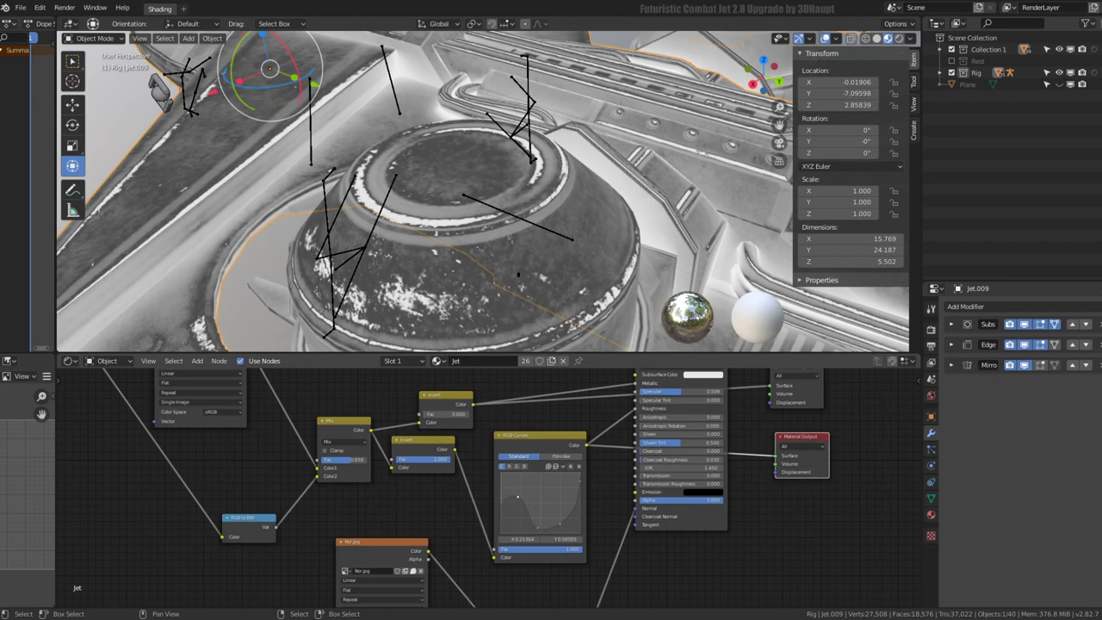
{"action": "middle_click_drag", "start_coordinate": [524, 348], "coordinate": [614, 290]}
{"action": "scroll", "coordinate": [716, 479], "scroll_direction": "down", "scroll_amount": 1}
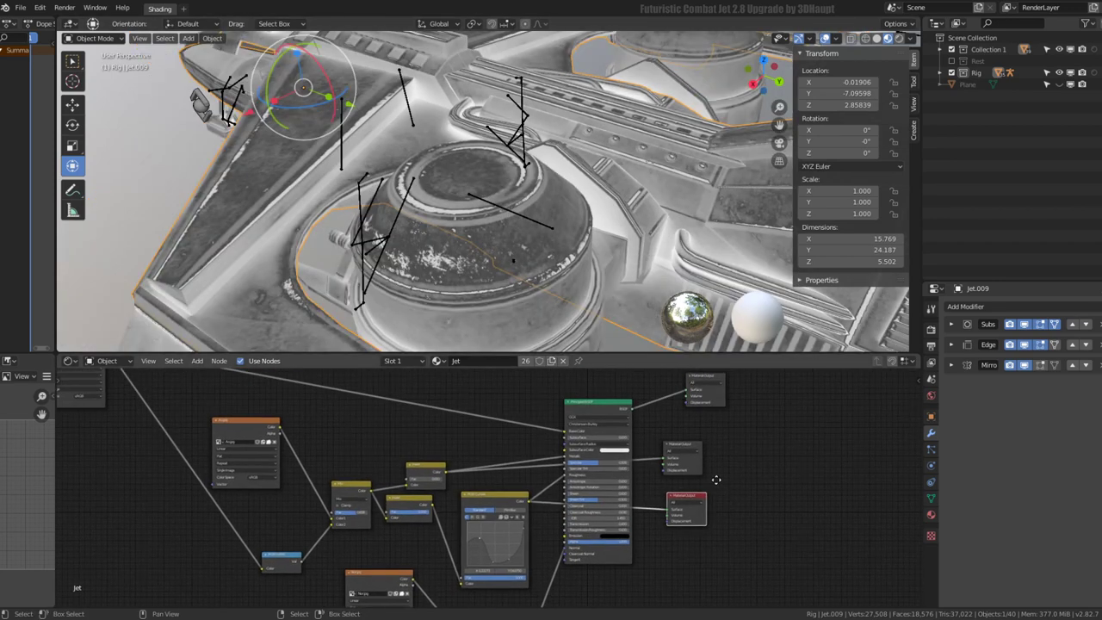
{"action": "scroll", "coordinate": [707, 424], "scroll_direction": "down", "scroll_amount": 2}
{"action": "left_click", "coordinate": [696, 398]}
{"action": "mouse_move", "coordinate": [551, 241]}
{"action": "middle_mouse_down"}
{"action": "mouse_move", "coordinate": [466, 181]}
{"action": "mouse_move", "coordinate": [512, 240]}
{"action": "mouse_move", "coordinate": [441, 92]}
{"action": "mouse_move", "coordinate": [363, 193]}
{"action": "mouse_move", "coordinate": [517, 155]}
{"action": "middle_mouse_up"}
Edge-slide the top edge loop of the dome tank in Edit Mode, then return to Object Mode
{"action": "left_click", "coordinate": [521, 151]}
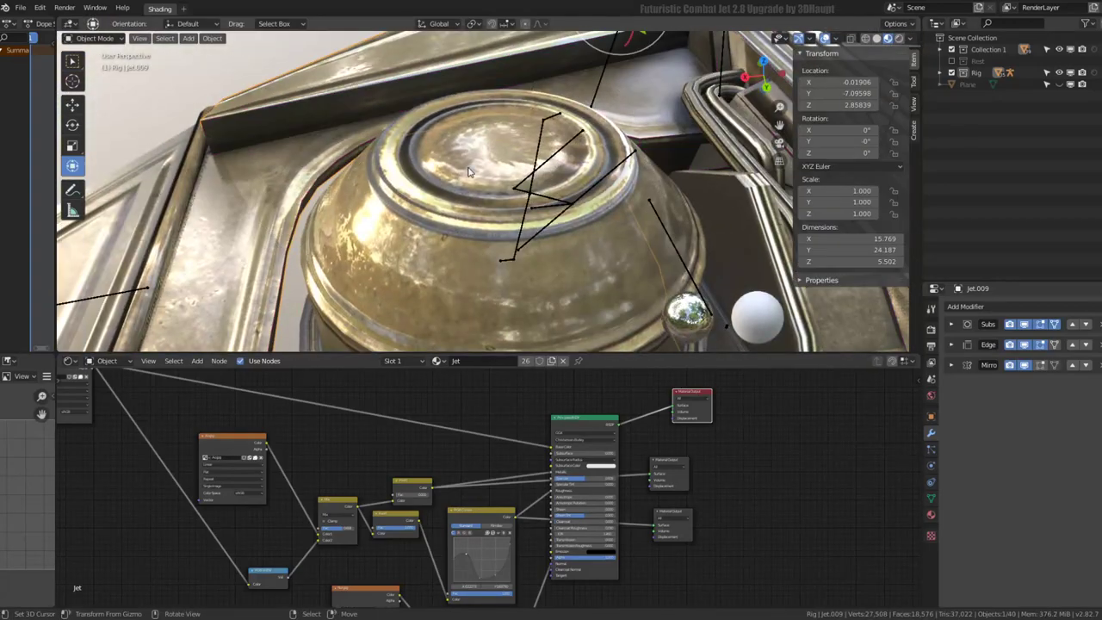
{"action": "key", "text": "Tab"}
{"action": "left_click", "coordinate": [538, 154]}
{"action": "left_click", "coordinate": [573, 181], "text": "alt"}
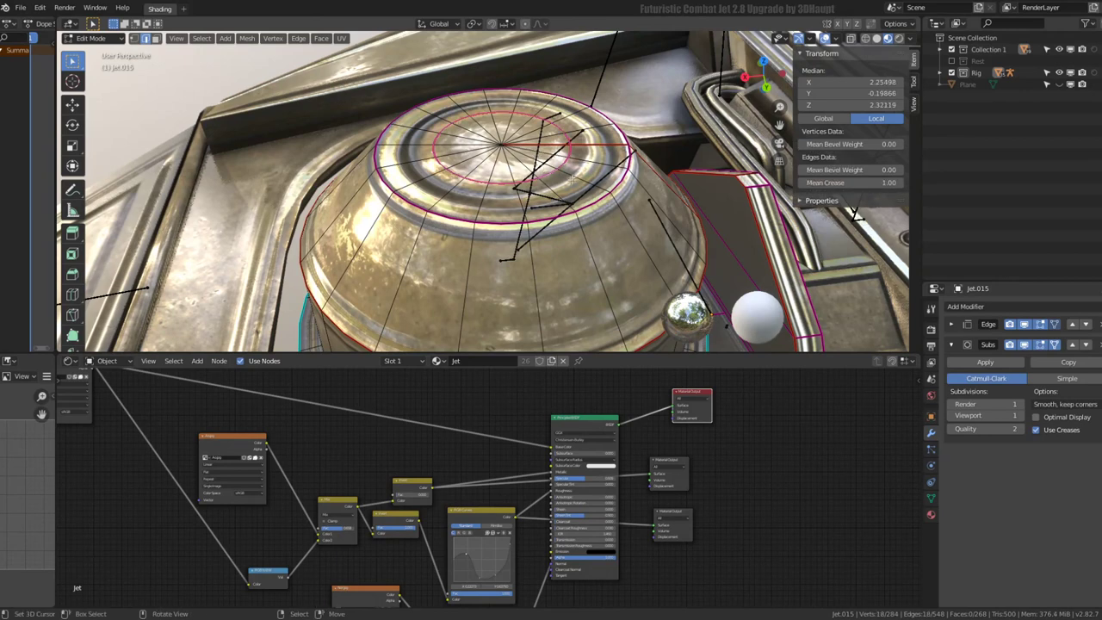
{"action": "key", "text": "g"}
{"action": "key", "text": "g"}
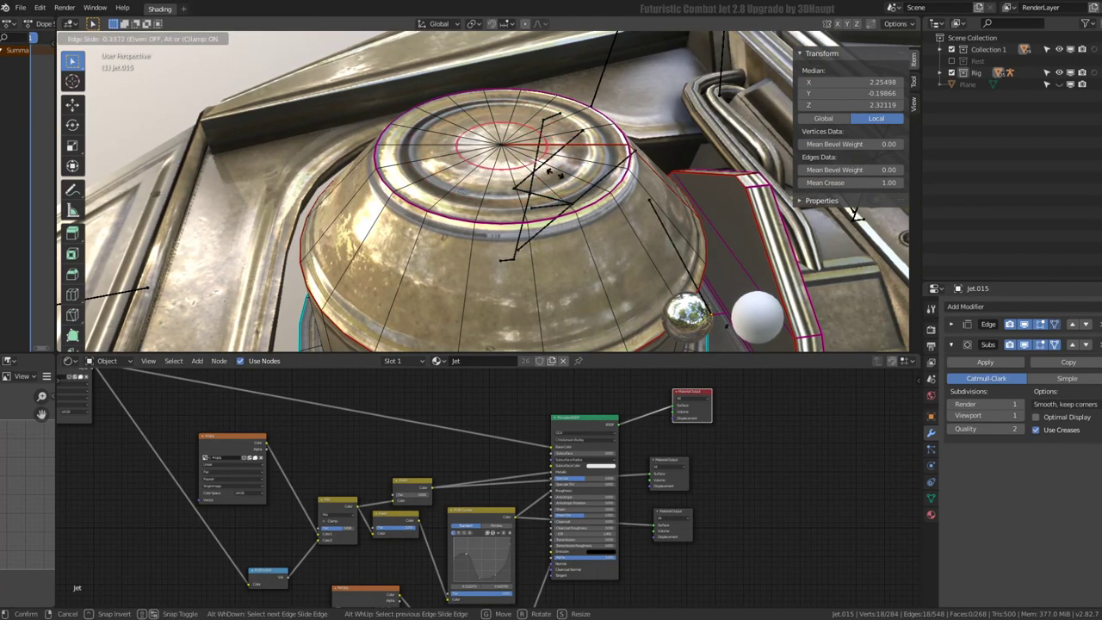
{"action": "left_click", "coordinate": [547, 170]}
{"action": "mouse_move", "coordinate": [547, 169]}
{"action": "middle_mouse_down"}
{"action": "mouse_move", "coordinate": [571, 207]}
{"action": "mouse_move", "coordinate": [467, 146]}
{"action": "mouse_move", "coordinate": [491, 181]}
{"action": "middle_mouse_up"}
{"action": "key", "text": "Tab"}
Set the RGB Curves factor to 0.282 and preview the white wear mask on the jet
{"action": "scroll", "coordinate": [521, 142], "scroll_direction": "down", "scroll_amount": 5}
{"action": "scroll", "coordinate": [529, 422], "scroll_direction": "up", "scroll_amount": 3}
{"action": "scroll", "coordinate": [529, 422], "scroll_direction": "up", "scroll_amount": 2}
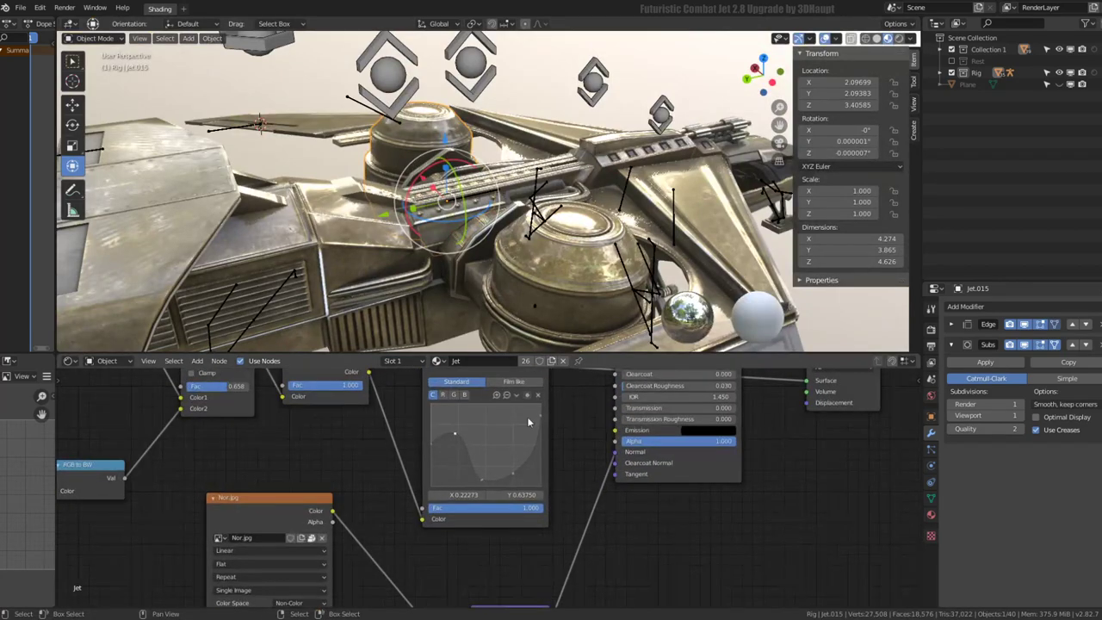
{"action": "left_click_drag", "start_coordinate": [517, 515], "coordinate": [465, 516]}
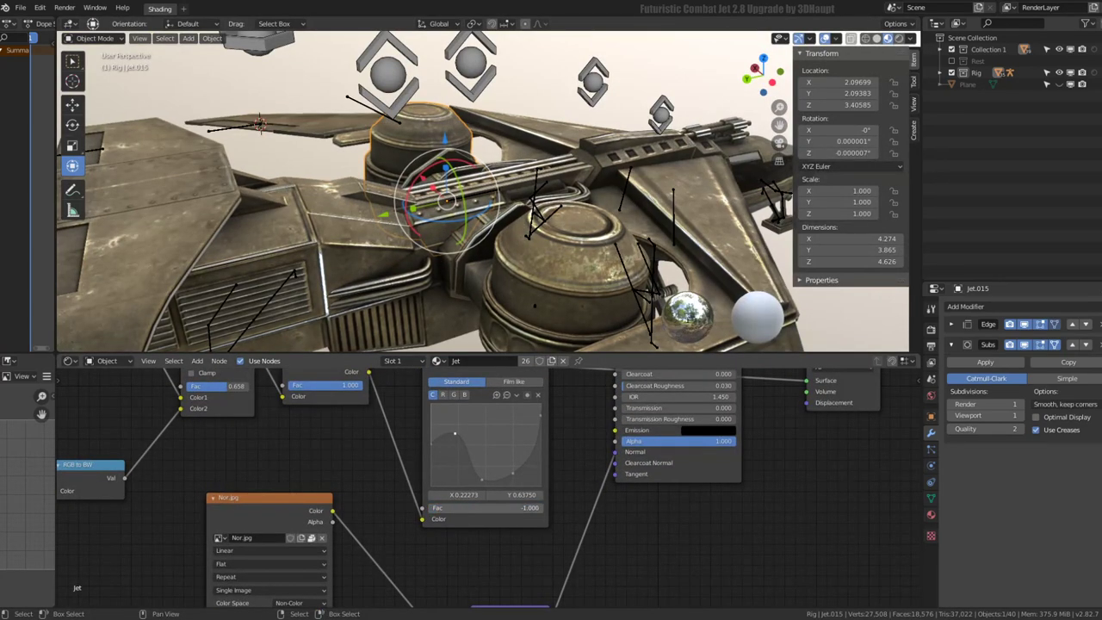
{"action": "middle_click_drag", "start_coordinate": [448, 207], "coordinate": [429, 200]}
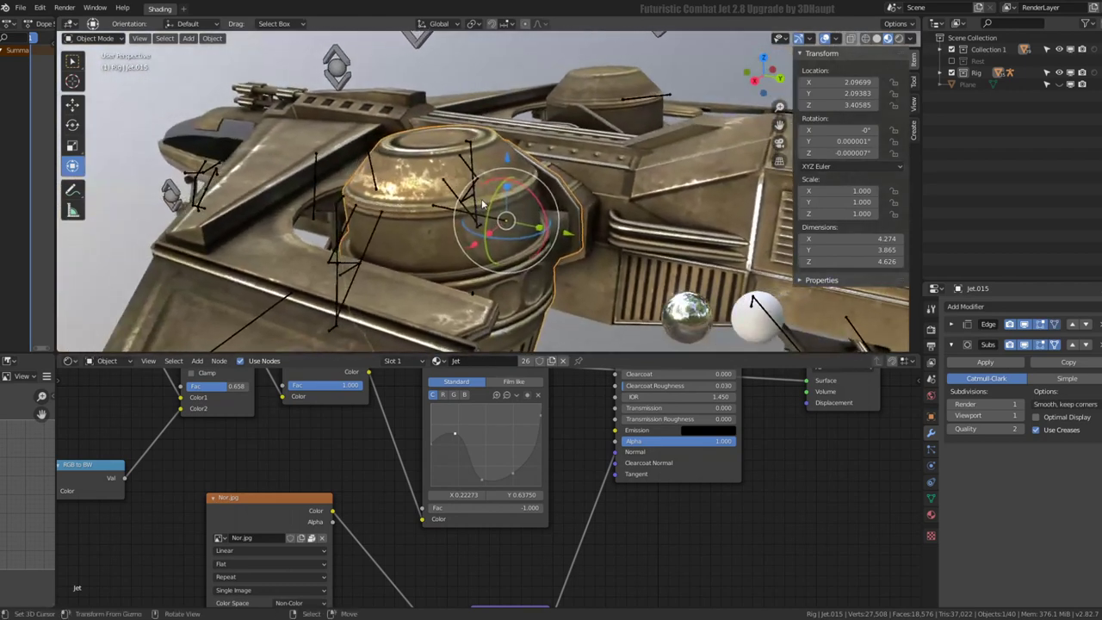
{"action": "middle_click_drag", "start_coordinate": [429, 199], "coordinate": [482, 216]}
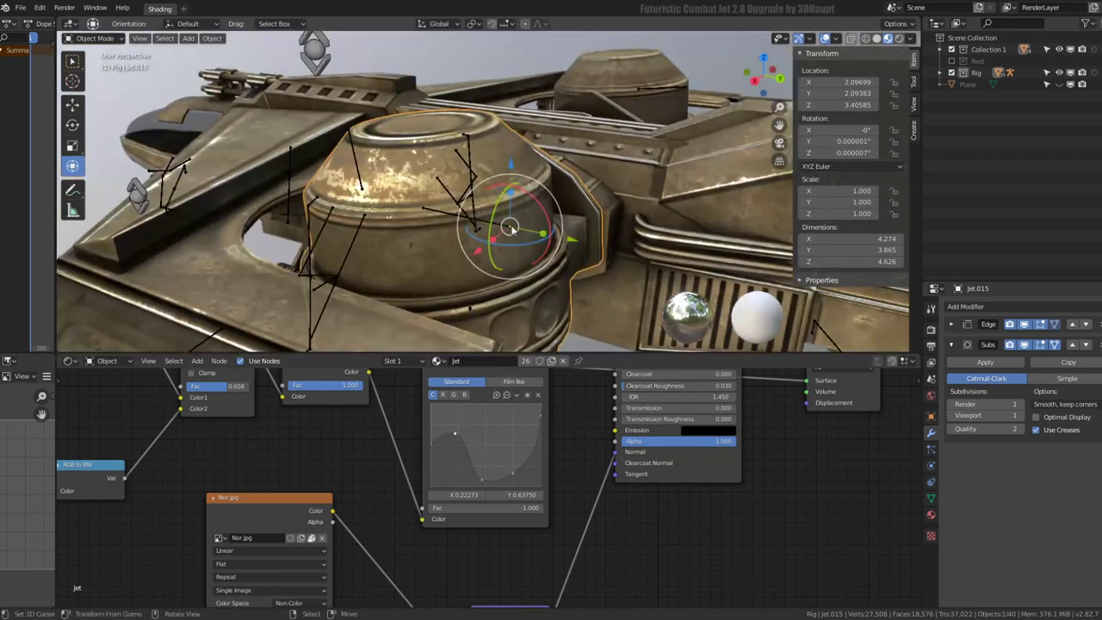
{"action": "scroll", "coordinate": [482, 216], "scroll_direction": "up", "scroll_amount": 2}
{"action": "mouse_move", "coordinate": [465, 507]}
{"action": "left_mouse_down"}
{"action": "mouse_move", "coordinate": [517, 508]}
{"action": "mouse_move", "coordinate": [487, 507]}
{"action": "left_mouse_up"}
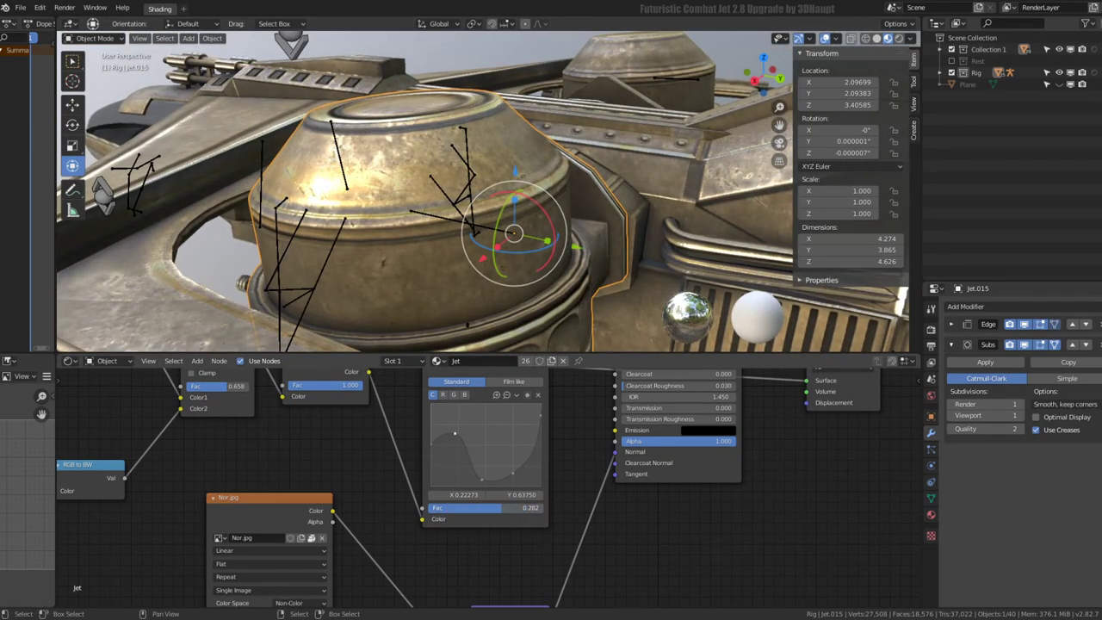
{"action": "middle_click_drag", "start_coordinate": [519, 472], "coordinate": [464, 534]}
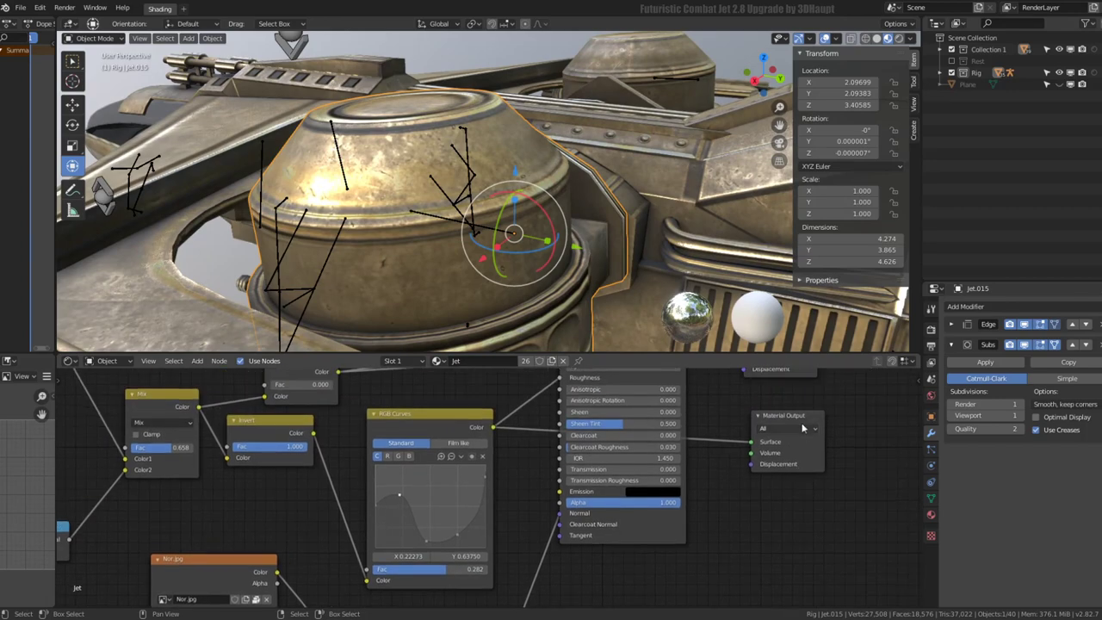
{"action": "left_click", "coordinate": [801, 423]}
{"action": "middle_click_drag", "start_coordinate": [517, 215], "coordinate": [602, 84]}
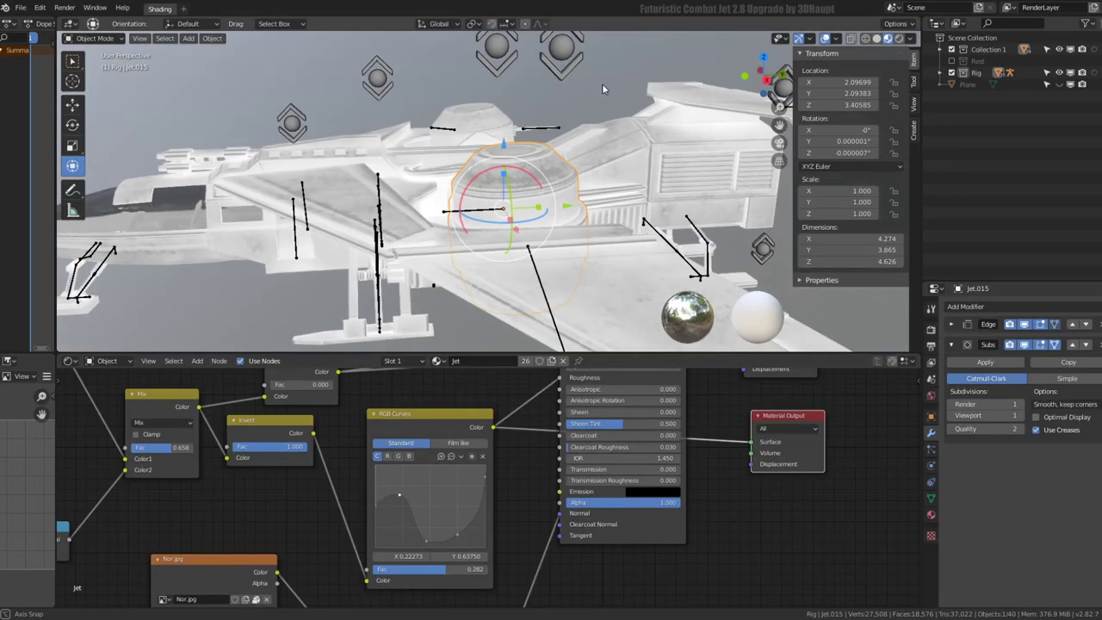
{"action": "scroll", "coordinate": [713, 447], "scroll_direction": "down", "scroll_amount": 2}
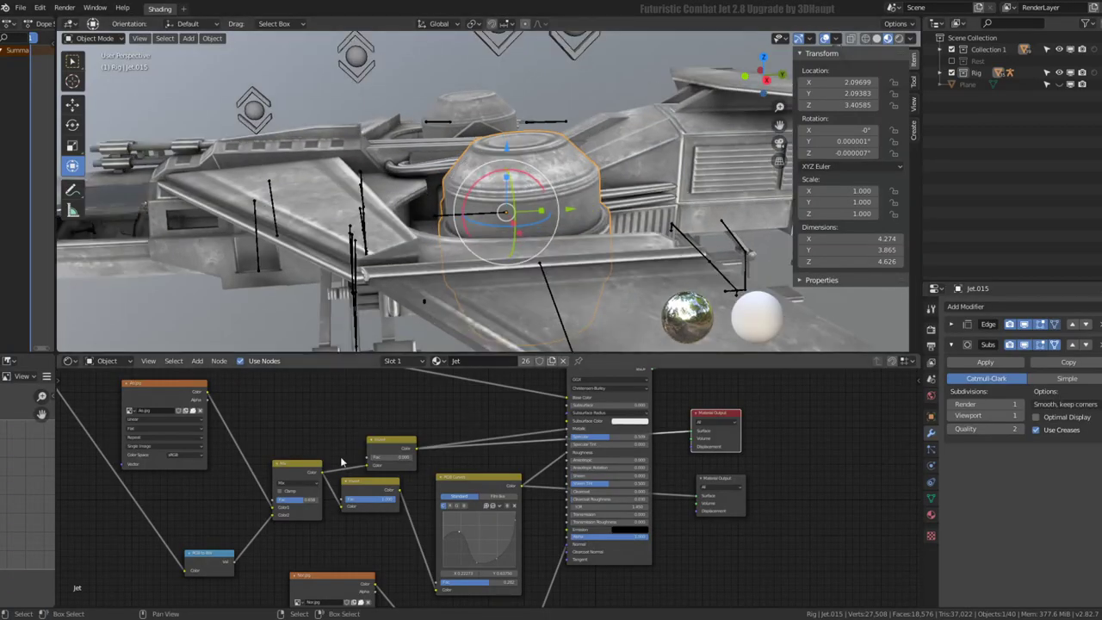
Connect the mask into the upper Invert node's Color input
{"action": "middle_click_drag", "start_coordinate": [341, 462], "coordinate": [370, 497]}
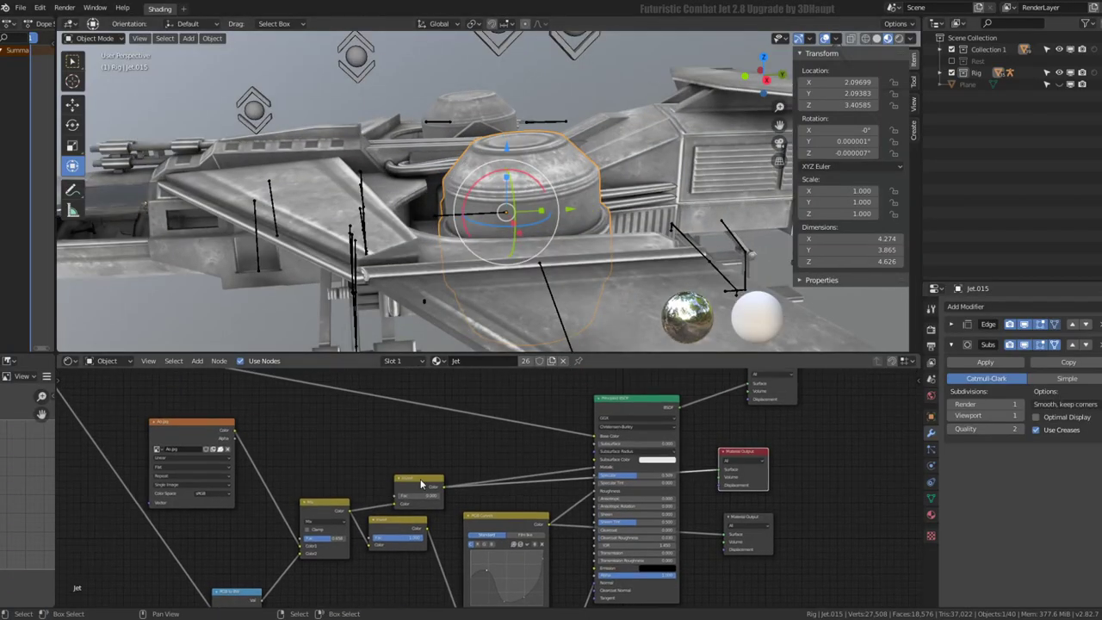
{"action": "mouse_move", "coordinate": [414, 185]}
{"action": "middle_mouse_down"}
{"action": "mouse_move", "coordinate": [363, 132]}
{"action": "mouse_move", "coordinate": [301, 125]}
{"action": "mouse_move", "coordinate": [379, 172]}
{"action": "middle_mouse_up"}
{"action": "middle_click_drag", "start_coordinate": [526, 487], "coordinate": [526, 448]}
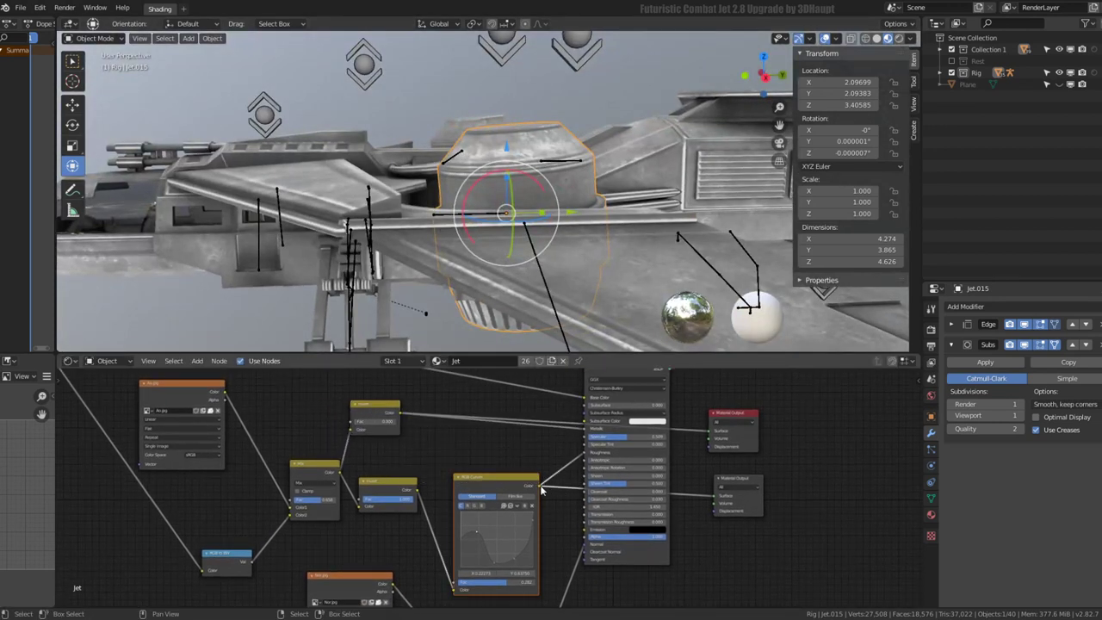
{"action": "left_click_drag", "start_coordinate": [351, 435], "coordinate": [352, 431]}
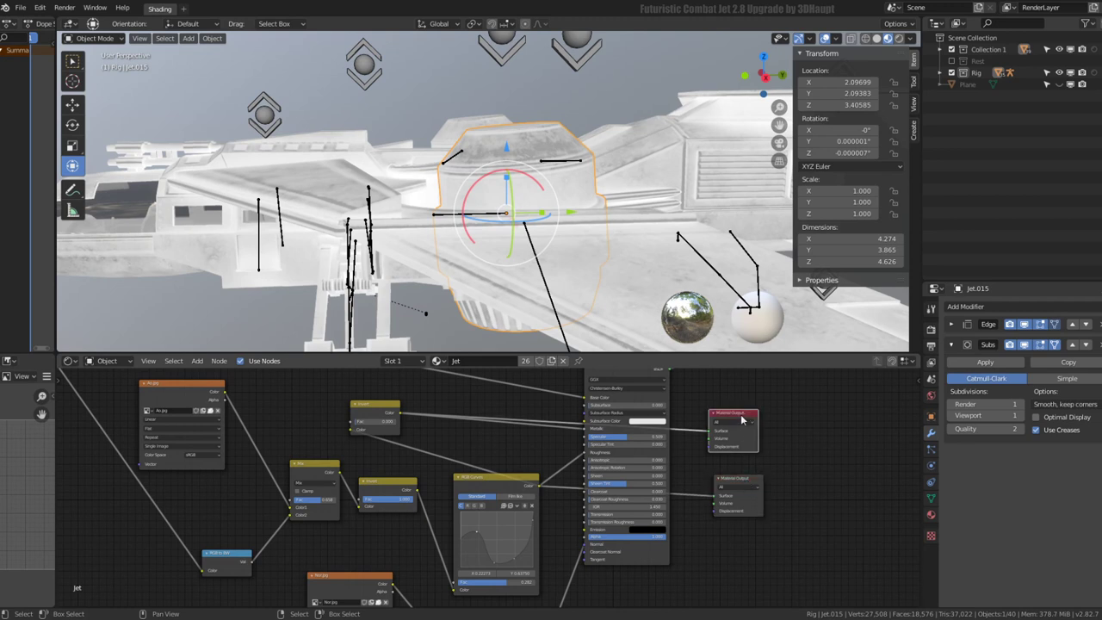
Set the upper Invert Fac to 1.000 and toggle the preview between the two Material Outputs
{"action": "middle_click_drag", "start_coordinate": [492, 382], "coordinate": [362, 405]}
{"action": "scroll", "coordinate": [259, 422], "scroll_direction": "up", "scroll_amount": 2}
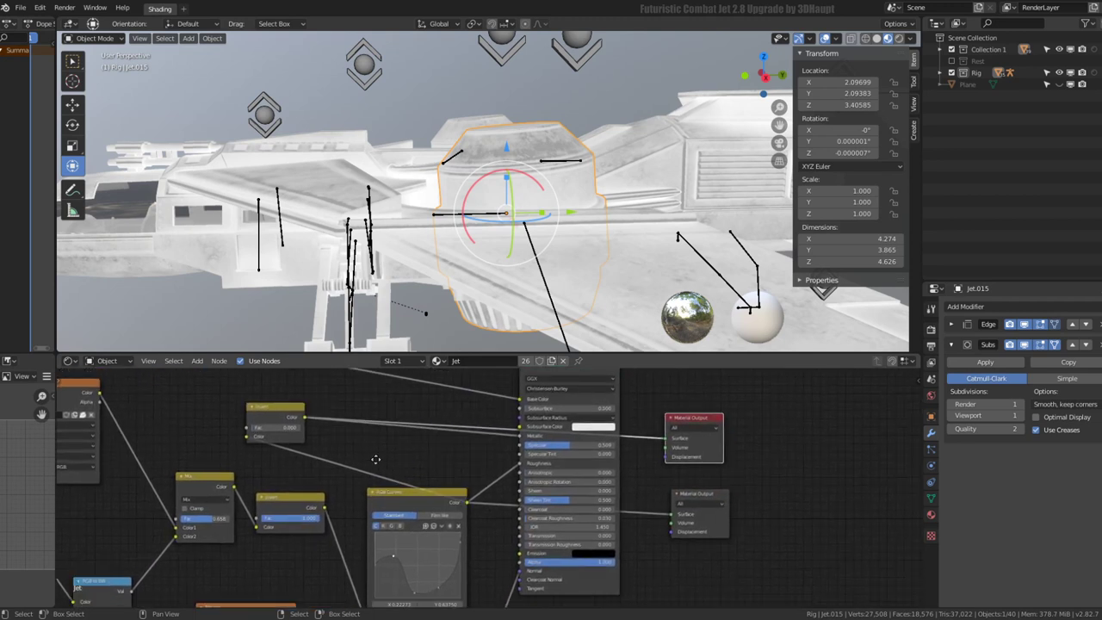
{"action": "left_click_drag", "start_coordinate": [249, 428], "coordinate": [288, 427]}
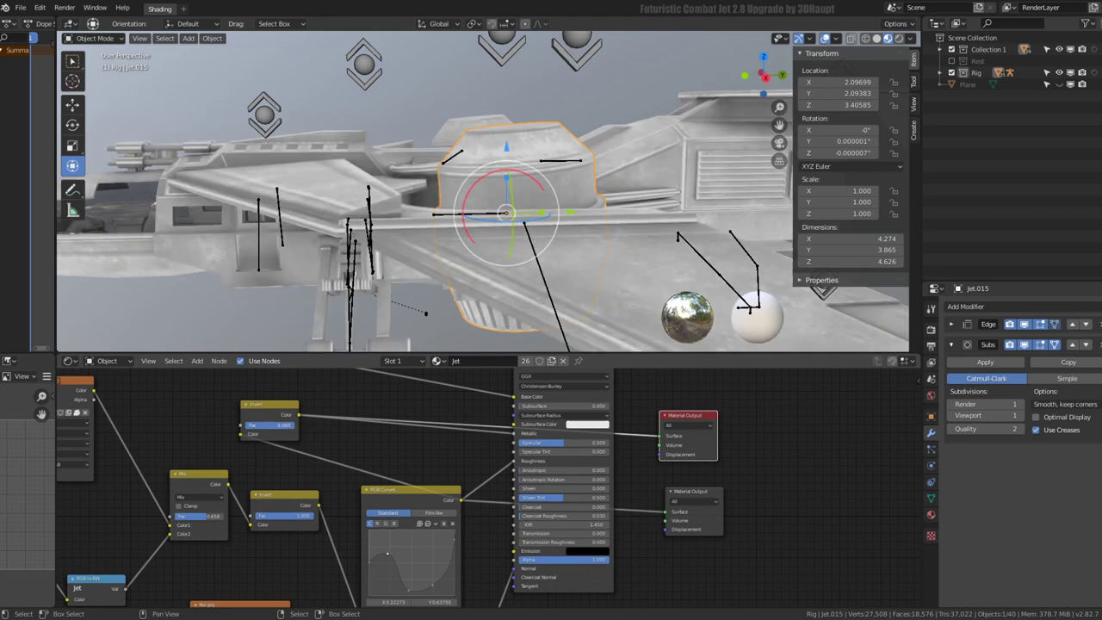
{"action": "left_click", "coordinate": [708, 497]}
{"action": "left_click", "coordinate": [704, 425]}
{"action": "middle_click_drag", "start_coordinate": [516, 224], "coordinate": [562, 118]}
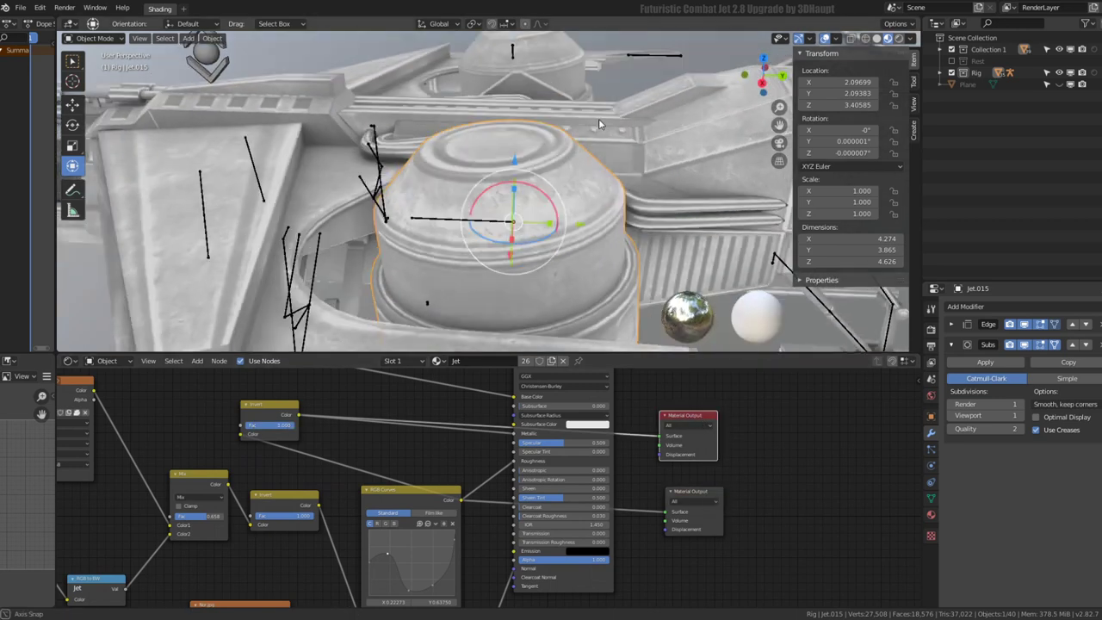
{"action": "middle_click_drag", "start_coordinate": [707, 420], "coordinate": [669, 412]}
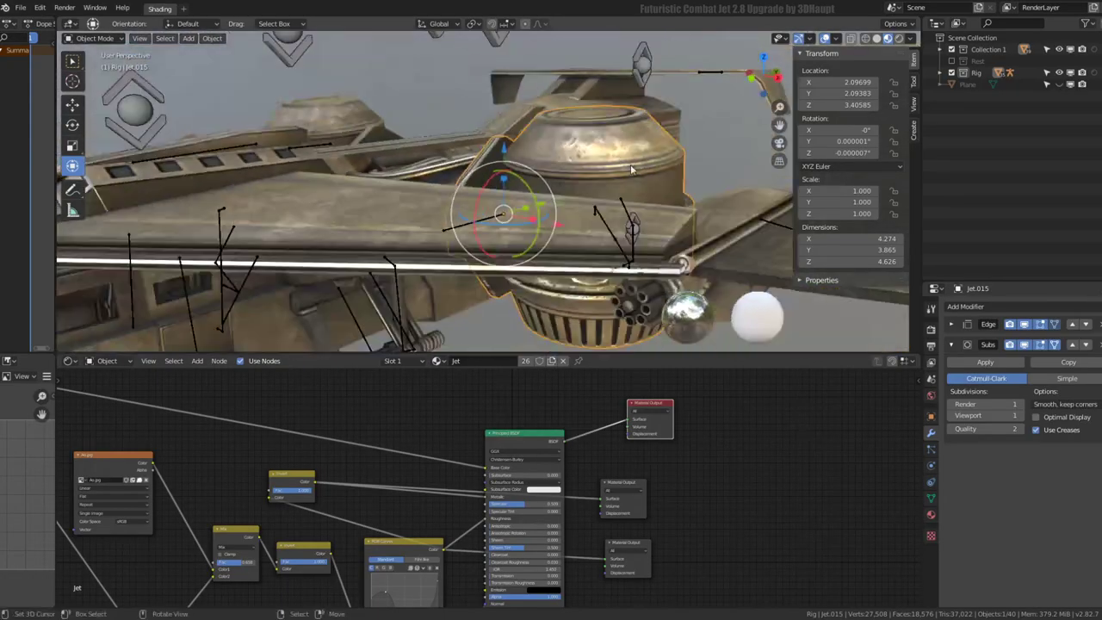
{"action": "mouse_move", "coordinate": [482, 173]}
{"action": "middle_mouse_down"}
{"action": "mouse_move", "coordinate": [535, 124]}
{"action": "mouse_move", "coordinate": [610, 157]}
{"action": "mouse_move", "coordinate": [601, 140]}
{"action": "mouse_move", "coordinate": [543, 144]}
{"action": "mouse_move", "coordinate": [271, 188]}
{"action": "mouse_move", "coordinate": [524, 199]}
{"action": "mouse_move", "coordinate": [538, 210]}
{"action": "middle_mouse_up"}
{"action": "key", "text": "Tab"}
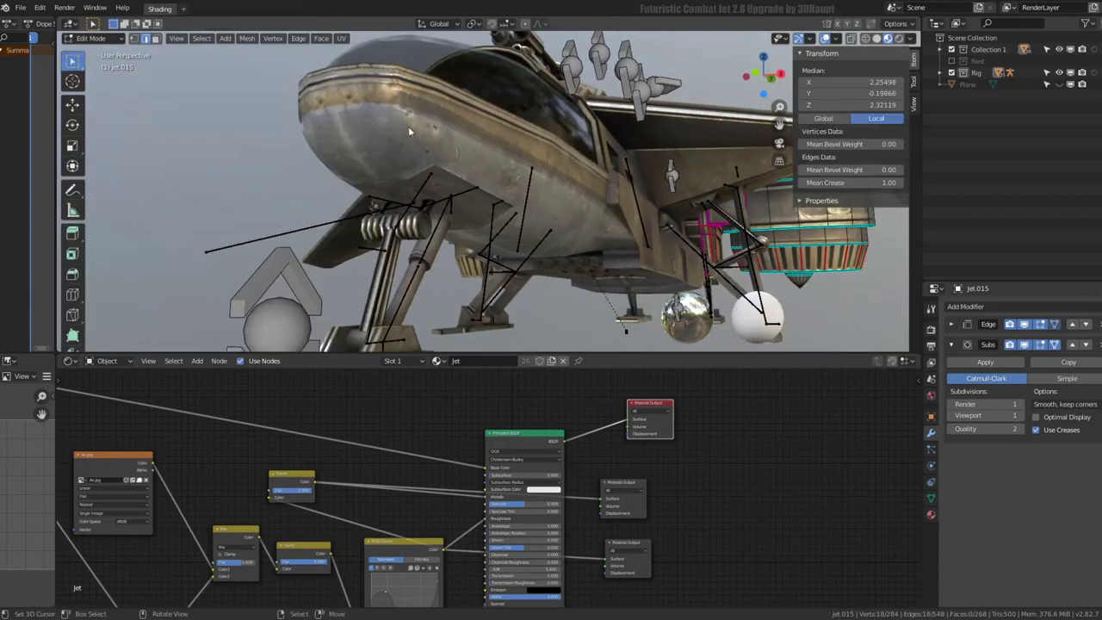
{"action": "left_click", "coordinate": [410, 125]}
{"action": "left_click", "coordinate": [349, 126], "text": "alt"}
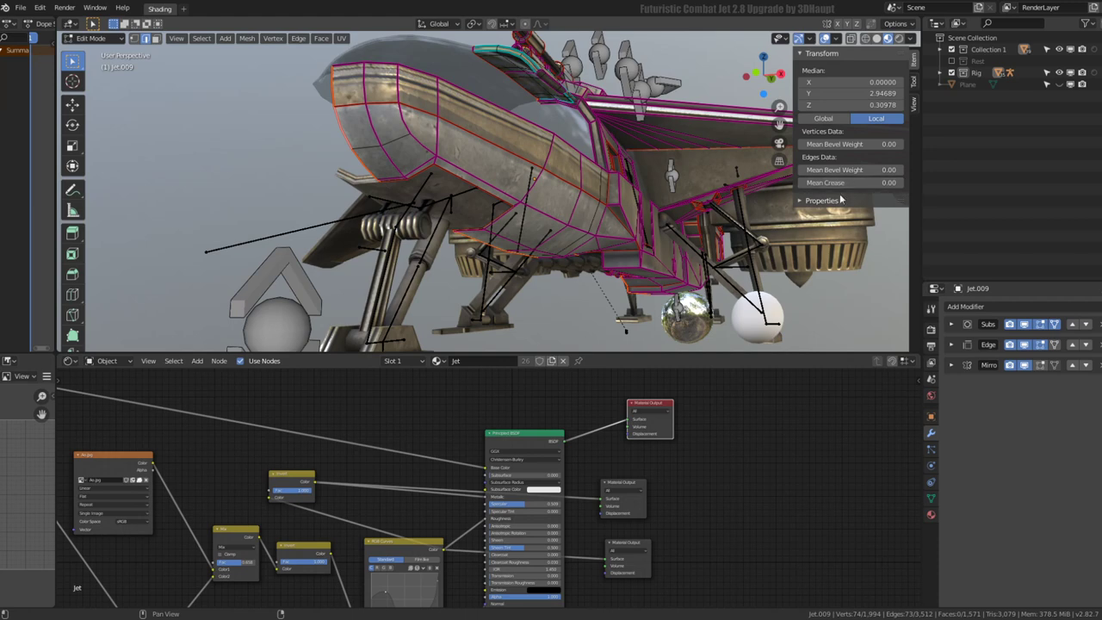
{"action": "key", "text": "Tab"}
{"action": "mouse_move", "coordinate": [589, 157]}
{"action": "middle_mouse_down"}
{"action": "mouse_move", "coordinate": [504, 140]}
{"action": "mouse_move", "coordinate": [552, 138]}
{"action": "mouse_move", "coordinate": [517, 115]}
{"action": "mouse_move", "coordinate": [543, 129]}
{"action": "mouse_move", "coordinate": [533, 119]}
{"action": "mouse_move", "coordinate": [434, 165]}
{"action": "mouse_move", "coordinate": [430, 204]}
{"action": "mouse_move", "coordinate": [596, 128]}
{"action": "mouse_move", "coordinate": [572, 118]}
{"action": "middle_mouse_up"}
{"action": "scroll", "coordinate": [555, 138], "scroll_direction": "up", "scroll_amount": 5}
{"action": "scroll", "coordinate": [557, 138], "scroll_direction": "down", "scroll_amount": 6}
{"action": "key", "text": "alt+a"}
{"action": "key", "text": "Tab"}
{"action": "scroll", "coordinate": [516, 115], "scroll_direction": "up", "scroll_amount": 4}
{"action": "key", "text": "Tab"}
{"action": "scroll", "coordinate": [433, 177], "scroll_direction": "up", "scroll_amount": 3}
{"action": "scroll", "coordinate": [433, 186], "scroll_direction": "down", "scroll_amount": 3}
{"action": "mouse_move", "coordinate": [456, 315]}
{"action": "middle_mouse_down"}
{"action": "mouse_move", "coordinate": [444, 188]}
{"action": "mouse_move", "coordinate": [413, 207]}
{"action": "middle_mouse_up"}
{"action": "left_click_drag", "start_coordinate": [41, 414], "coordinate": [209, 435]}
{"action": "left_click_drag", "start_coordinate": [142, 398], "coordinate": [181, 439]}
Add a Gamma node set to 0.740, move it up-left, and start adding a Bright/Contrast node
{"action": "scroll", "coordinate": [484, 445], "scroll_direction": "up", "scroll_amount": 2}
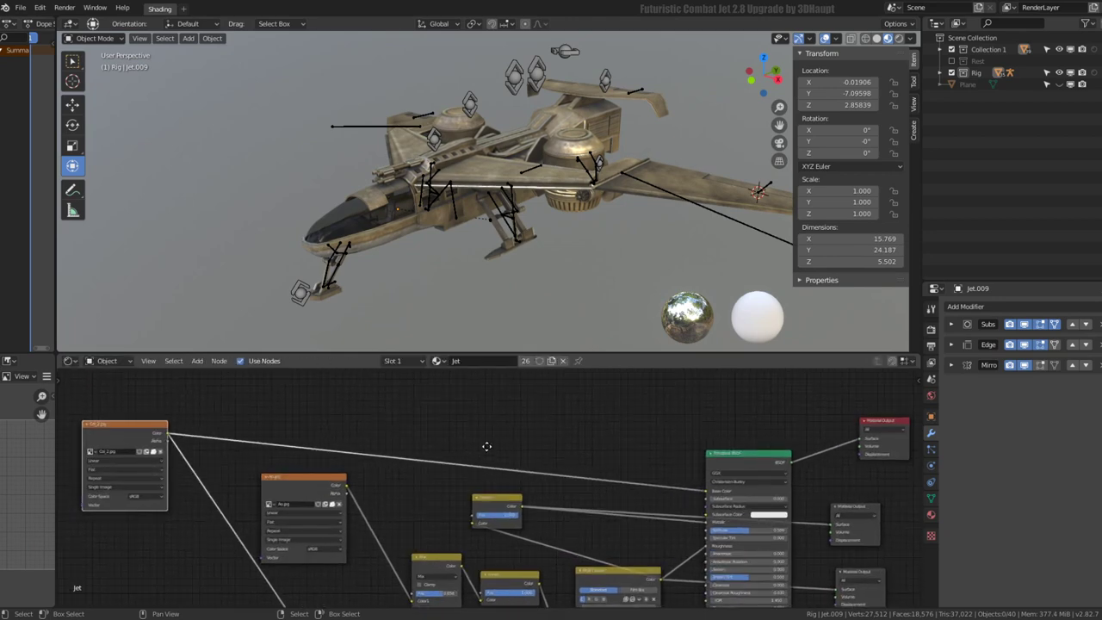
{"action": "scroll", "coordinate": [487, 444], "scroll_direction": "up", "scroll_amount": 1}
{"action": "key", "text": "shift+a"}
{"action": "left_click", "coordinate": [548, 452]}
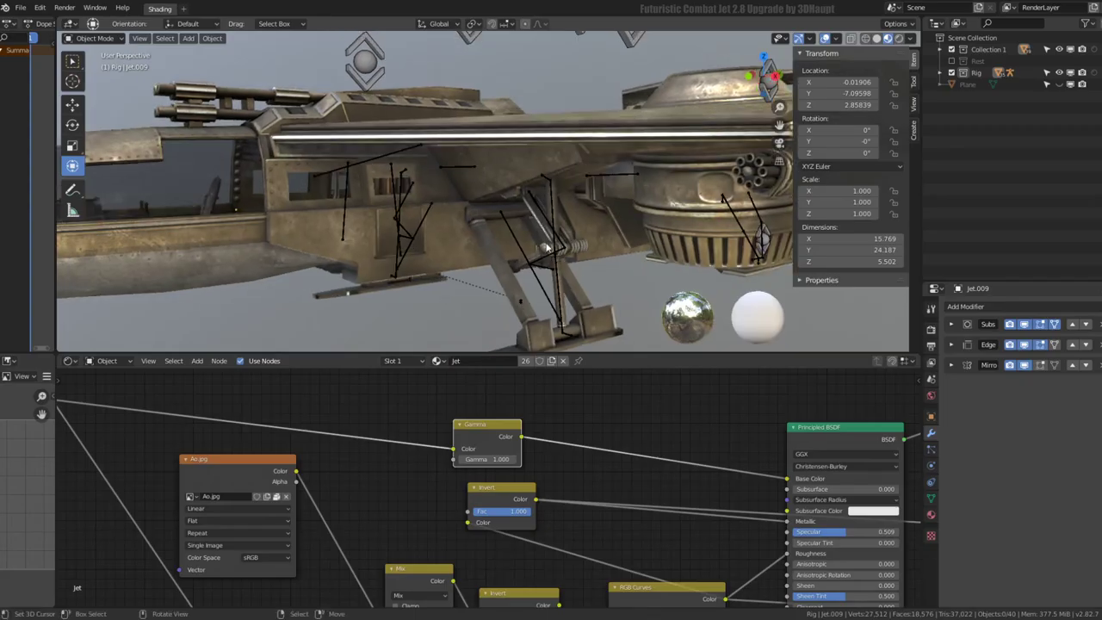
{"action": "left_click_drag", "start_coordinate": [490, 462], "coordinate": [413, 462]}
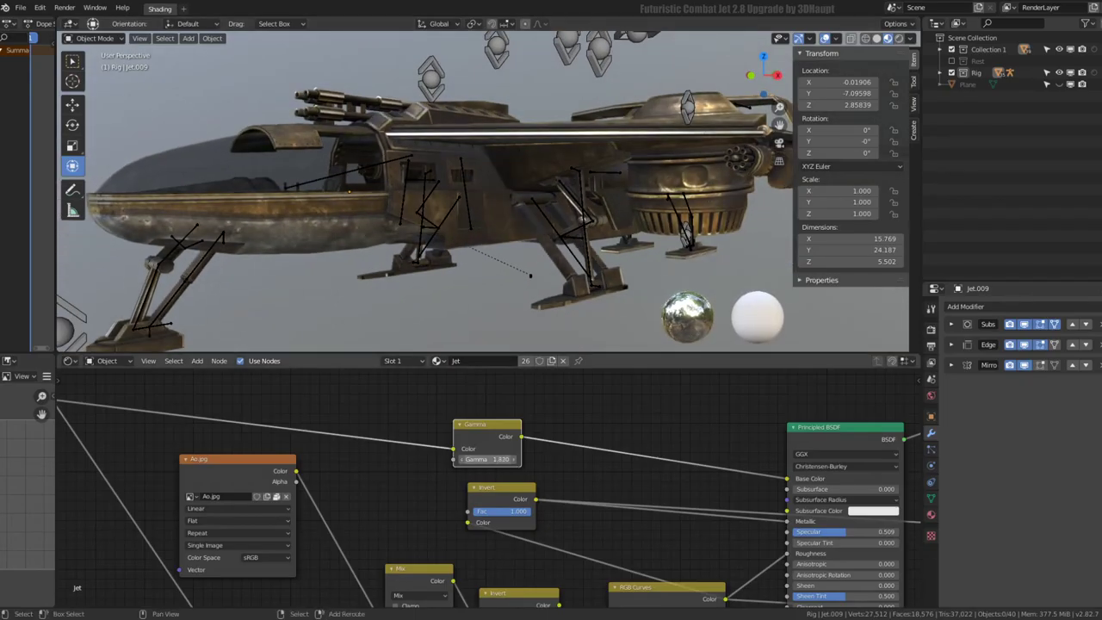
{"action": "mouse_move", "coordinate": [488, 459]}
{"action": "left_mouse_down"}
{"action": "mouse_move", "coordinate": [517, 459]}
{"action": "mouse_move", "coordinate": [421, 409]}
{"action": "left_mouse_up"}
{"action": "mouse_move", "coordinate": [448, 224]}
{"action": "middle_mouse_down"}
{"action": "mouse_move", "coordinate": [405, 183]}
{"action": "mouse_move", "coordinate": [513, 215]}
{"action": "middle_mouse_up"}
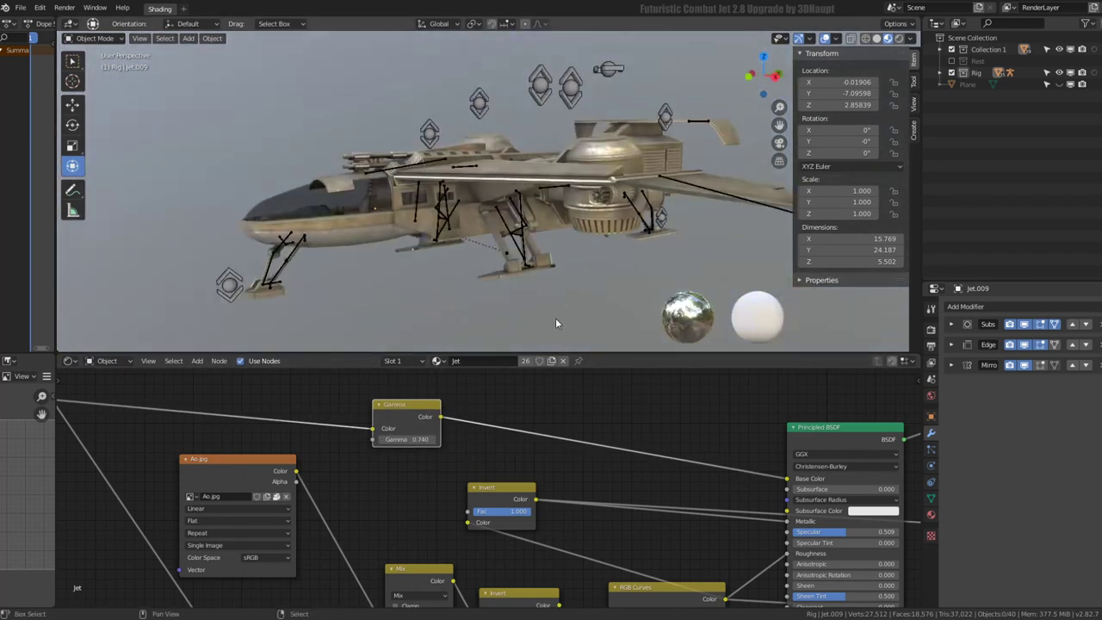
{"action": "key", "text": "shift+a"}
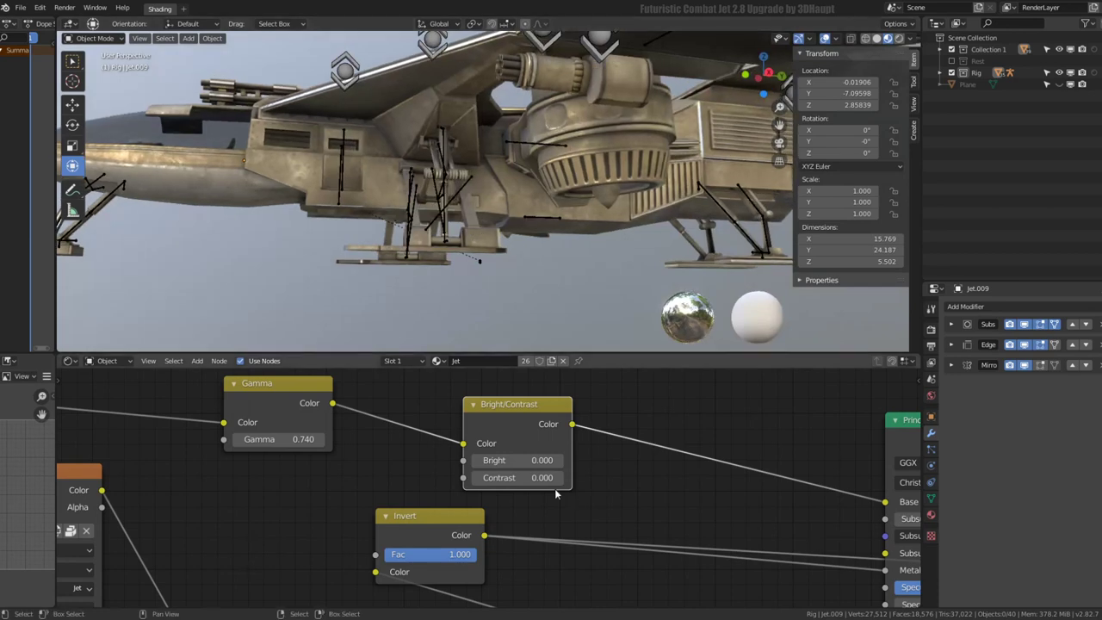
Set the Bright/Contrast node's Contrast to 0.030, leaving Bright at 0.000
{"action": "mouse_move", "coordinate": [543, 478]}
{"action": "left_mouse_down"}
{"action": "mouse_move", "coordinate": [516, 478]}
{"action": "mouse_move", "coordinate": [536, 485]}
{"action": "mouse_move", "coordinate": [530, 459]}
{"action": "left_mouse_up"}
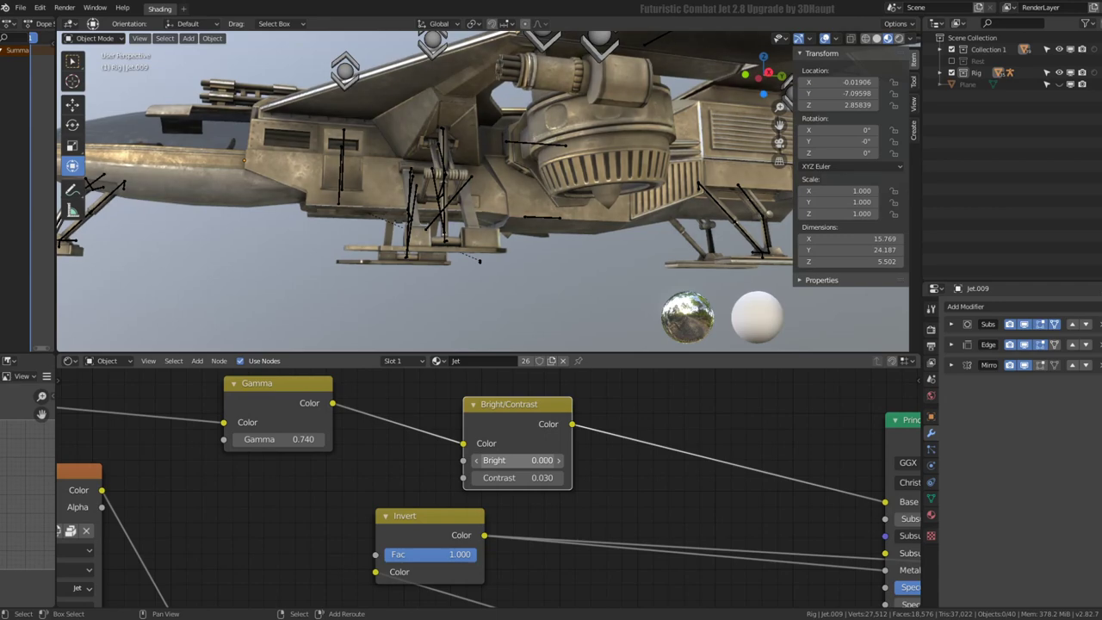
{"action": "scroll", "coordinate": [482, 215], "scroll_direction": "down", "scroll_amount": 5}
{"action": "mouse_move", "coordinate": [534, 181]}
{"action": "middle_mouse_down"}
{"action": "mouse_move", "coordinate": [414, 210]}
{"action": "mouse_move", "coordinate": [565, 170]}
{"action": "mouse_move", "coordinate": [517, 181]}
{"action": "middle_mouse_up"}
{"action": "scroll", "coordinate": [517, 181], "scroll_direction": "up", "scroll_amount": 5}
{"action": "scroll", "coordinate": [515, 180], "scroll_direction": "up", "scroll_amount": 5}
{"action": "scroll", "coordinate": [525, 181], "scroll_direction": "up", "scroll_amount": 3}
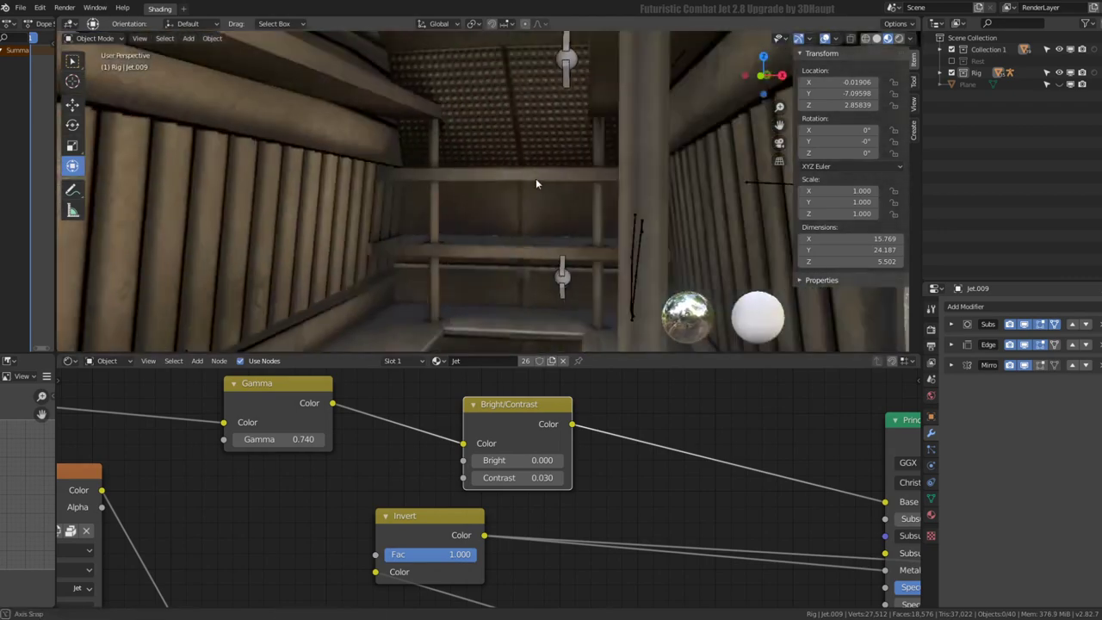
{"action": "scroll", "coordinate": [535, 177], "scroll_direction": "down", "scroll_amount": 2}
{"action": "scroll", "coordinate": [530, 159], "scroll_direction": "up", "scroll_amount": 3}
{"action": "scroll", "coordinate": [527, 177], "scroll_direction": "down", "scroll_amount": 3}
Bring the Principled BSDF inputs into view and move the RGB Curves node up and left
{"action": "scroll", "coordinate": [551, 168], "scroll_direction": "down", "scroll_amount": 4}
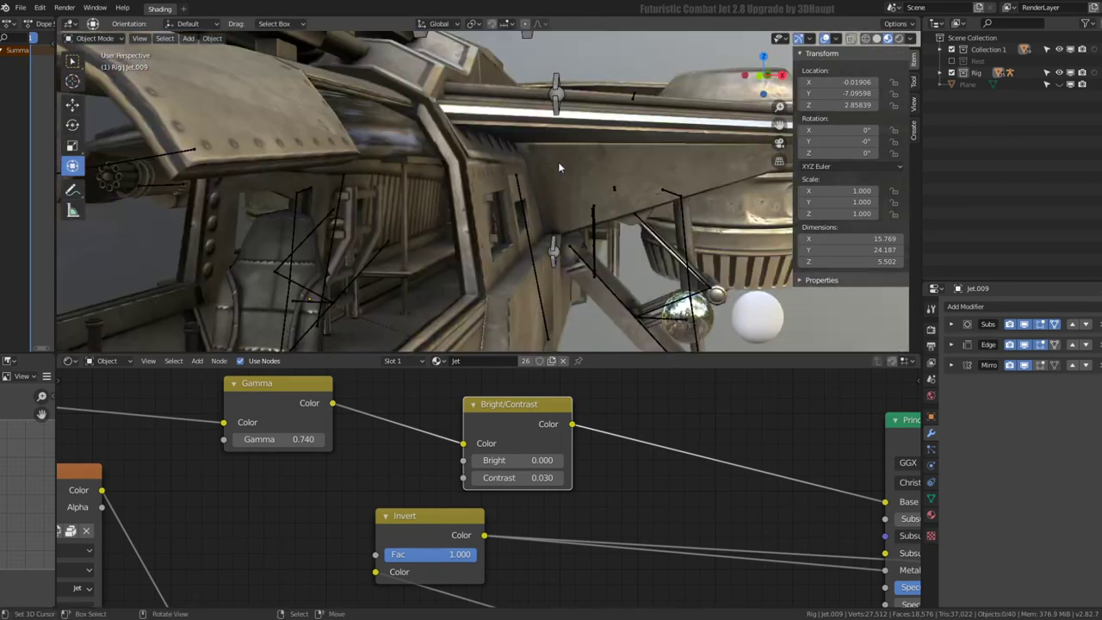
{"action": "scroll", "coordinate": [558, 166], "scroll_direction": "down", "scroll_amount": 6}
{"action": "middle_click_drag", "start_coordinate": [482, 517], "coordinate": [347, 495]}
{"action": "middle_click_drag", "start_coordinate": [517, 595], "coordinate": [344, 566]}
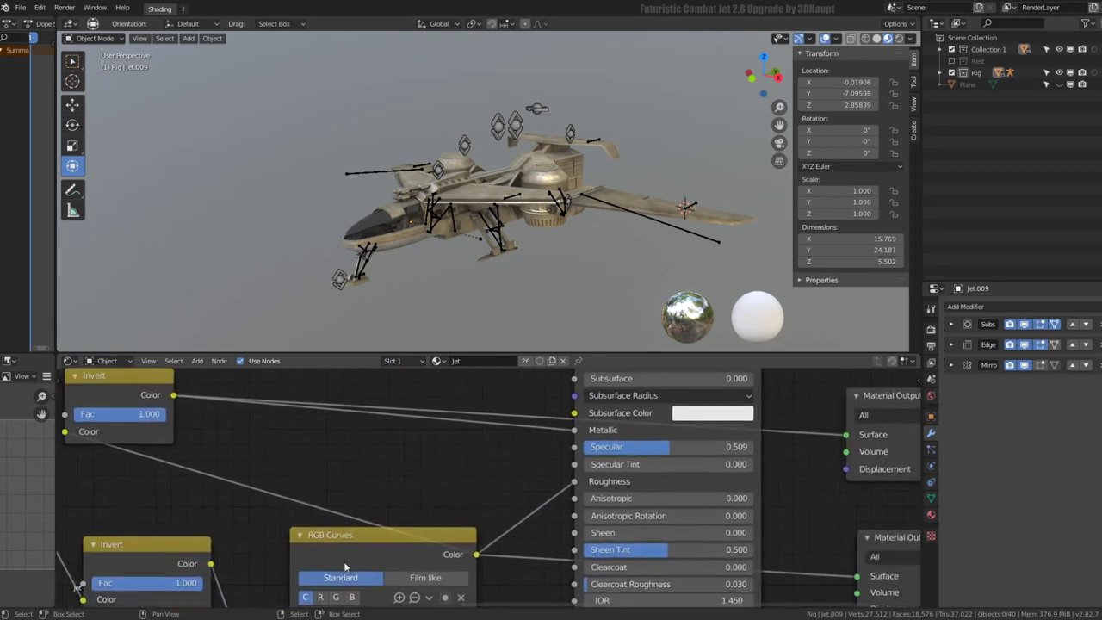
{"action": "middle_click_drag", "start_coordinate": [466, 571], "coordinate": [449, 509]}
{"action": "left_click_drag", "start_coordinate": [404, 469], "coordinate": [361, 412]}
{"action": "middle_click_drag", "start_coordinate": [598, 492], "coordinate": [512, 462]}
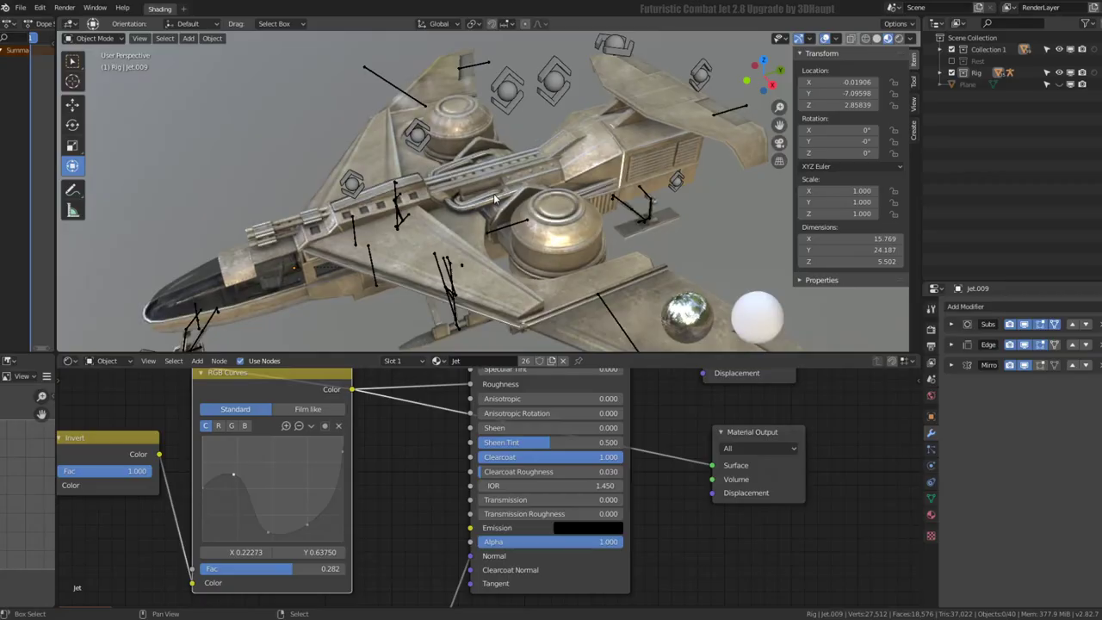
Move the Normal Map node up and left beside the Principled and RGB Curves nodes
{"action": "middle_click_drag", "start_coordinate": [362, 198], "coordinate": [198, 209]}
{"action": "scroll", "coordinate": [536, 399], "scroll_direction": "down", "scroll_amount": 3}
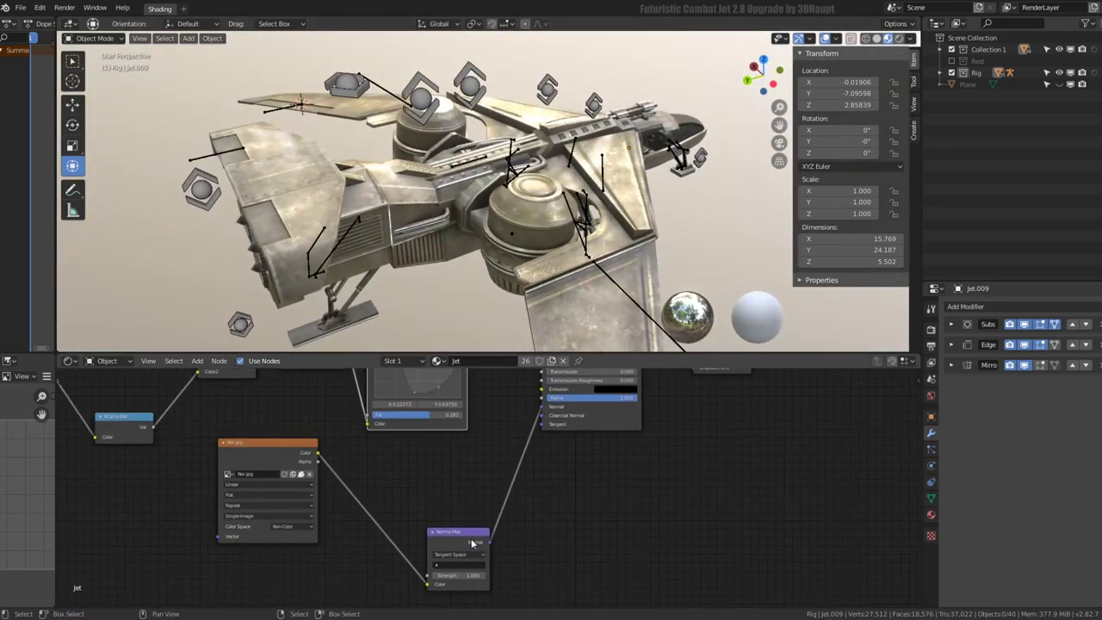
{"action": "left_click_drag", "start_coordinate": [472, 543], "coordinate": [408, 490]}
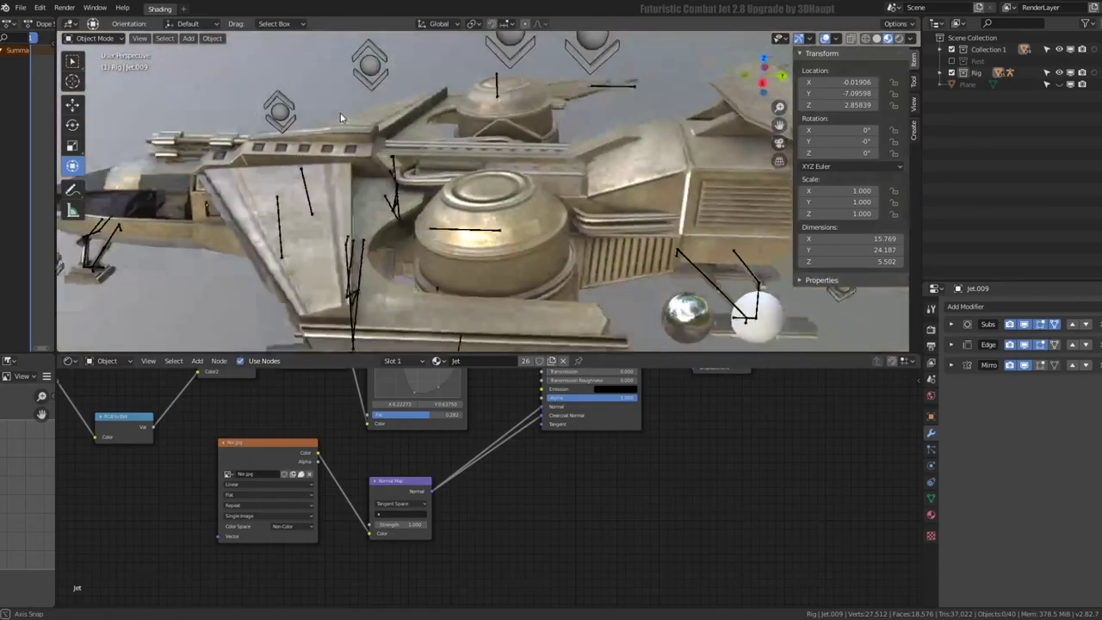
{"action": "scroll", "coordinate": [561, 485], "scroll_direction": "up", "scroll_amount": 2}
{"action": "middle_click_drag", "start_coordinate": [648, 485], "coordinate": [561, 484]}
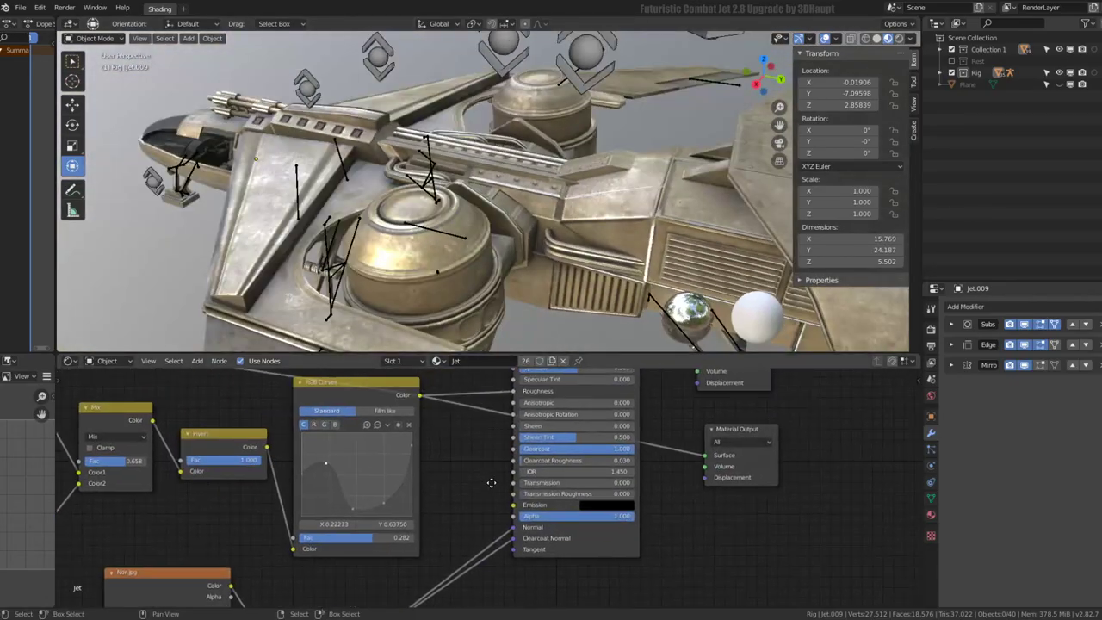
{"action": "scroll", "coordinate": [537, 485], "scroll_direction": "up", "scroll_amount": 1}
{"action": "scroll", "coordinate": [586, 482], "scroll_direction": "down", "scroll_amount": 2}
{"action": "scroll", "coordinate": [611, 481], "scroll_direction": "up", "scroll_amount": 4}
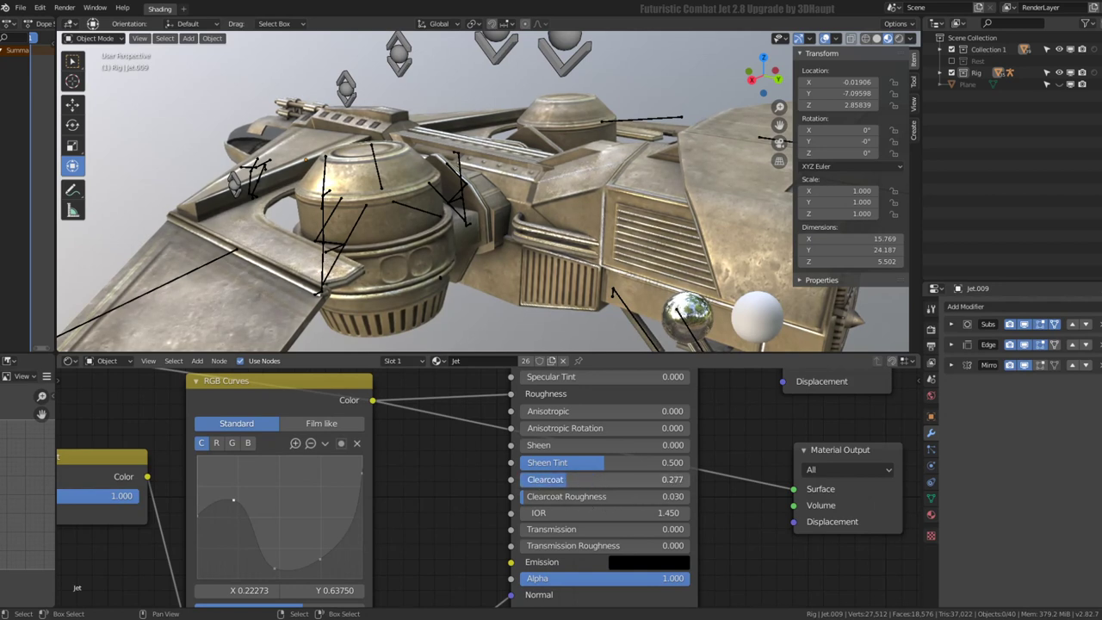
Lower Clearcoat to 0.505 with Clearcoat Roughness 0.116, then view the jet from the side
{"action": "left_click_drag", "start_coordinate": [569, 480], "coordinate": [529, 496]}
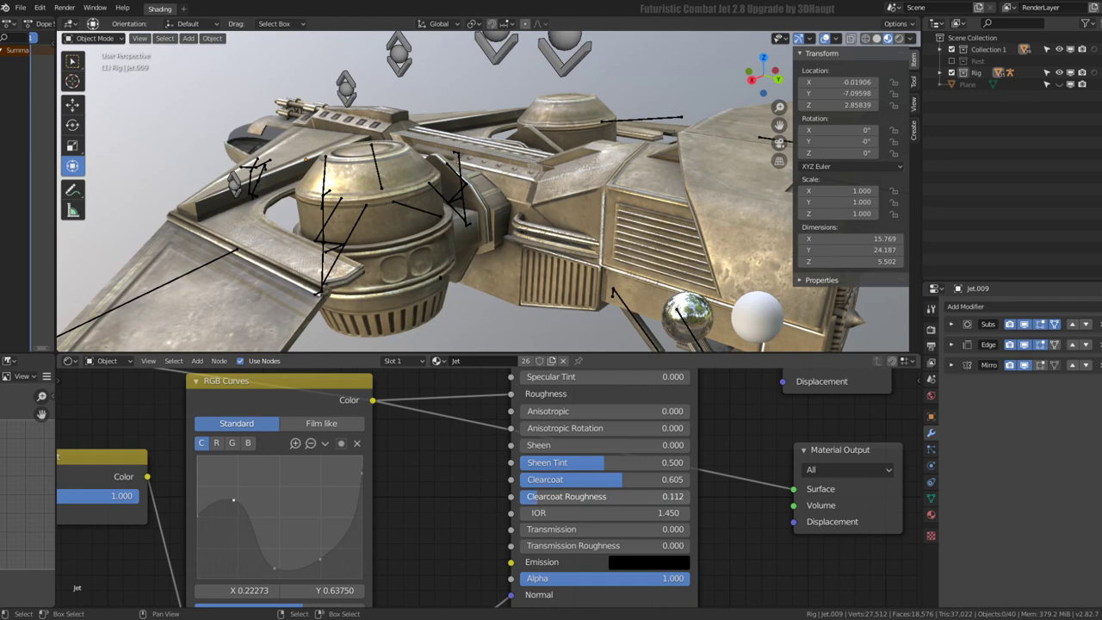
{"action": "left_click_drag", "start_coordinate": [610, 479], "coordinate": [543, 480]}
{"action": "left_click_drag", "start_coordinate": [609, 480], "coordinate": [605, 480]}
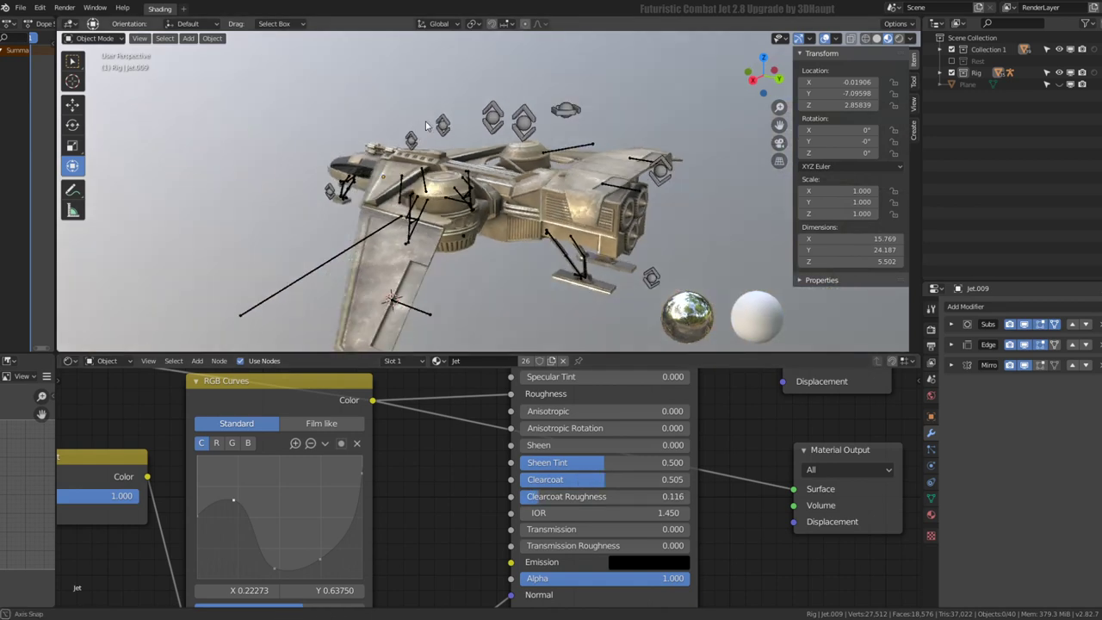
{"action": "mouse_move", "coordinate": [482, 198]}
{"action": "middle_mouse_down"}
{"action": "mouse_move", "coordinate": [549, 92]}
{"action": "mouse_move", "coordinate": [482, 215]}
{"action": "middle_mouse_up"}
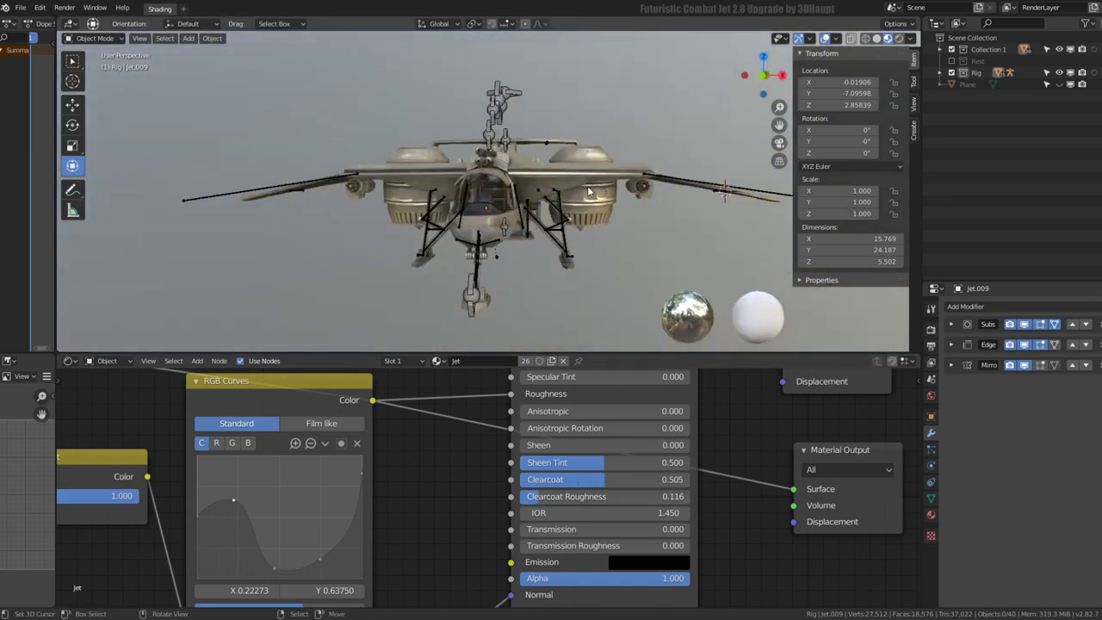
{"action": "scroll", "coordinate": [482, 216], "scroll_direction": "down", "scroll_amount": 4}
{"action": "scroll", "coordinate": [480, 516], "scroll_direction": "down", "scroll_amount": 4}
{"action": "scroll", "coordinate": [478, 513], "scroll_direction": "down", "scroll_amount": 2}
{"action": "scroll", "coordinate": [448, 456], "scroll_direction": "down", "scroll_amount": 2}
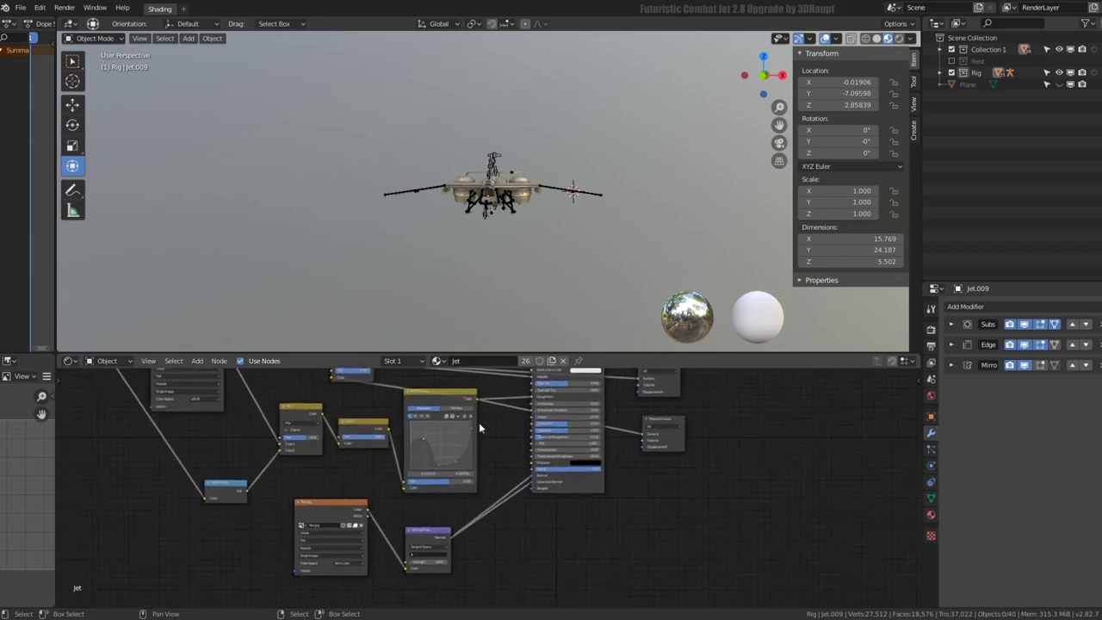
{"action": "scroll", "coordinate": [603, 448], "scroll_direction": "down", "scroll_amount": 2}
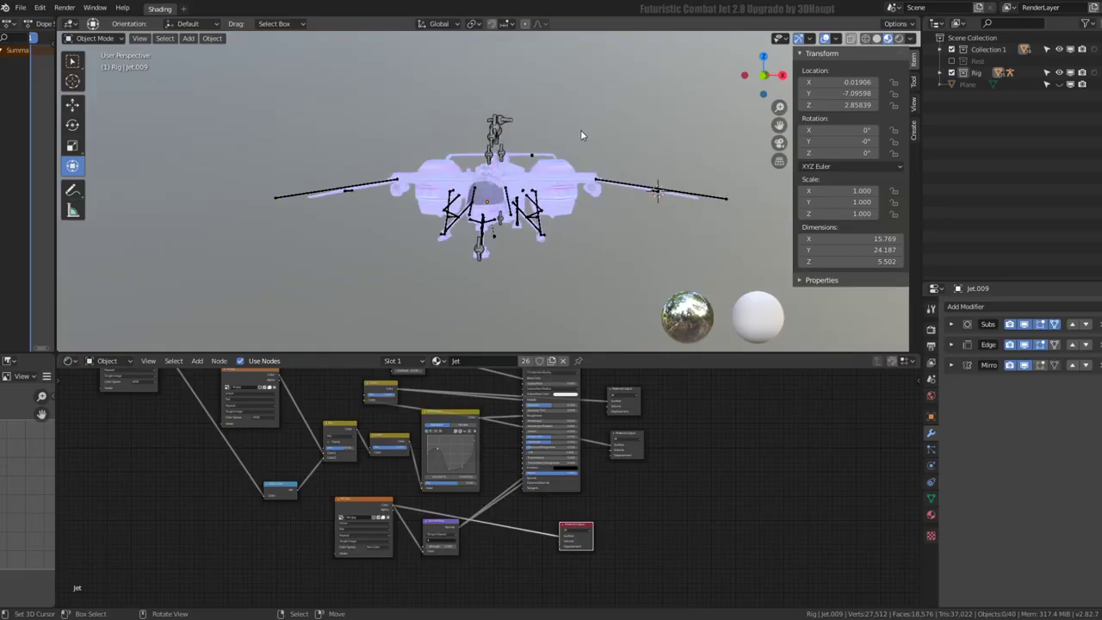
Insert an RGB to BW node on the Nor.jpg link to the preview Material Output
{"action": "mouse_move", "coordinate": [580, 129]}
{"action": "middle_mouse_down"}
{"action": "mouse_move", "coordinate": [520, 169]}
{"action": "mouse_move", "coordinate": [535, 190]}
{"action": "mouse_move", "coordinate": [516, 258]}
{"action": "mouse_move", "coordinate": [551, 198]}
{"action": "middle_mouse_up"}
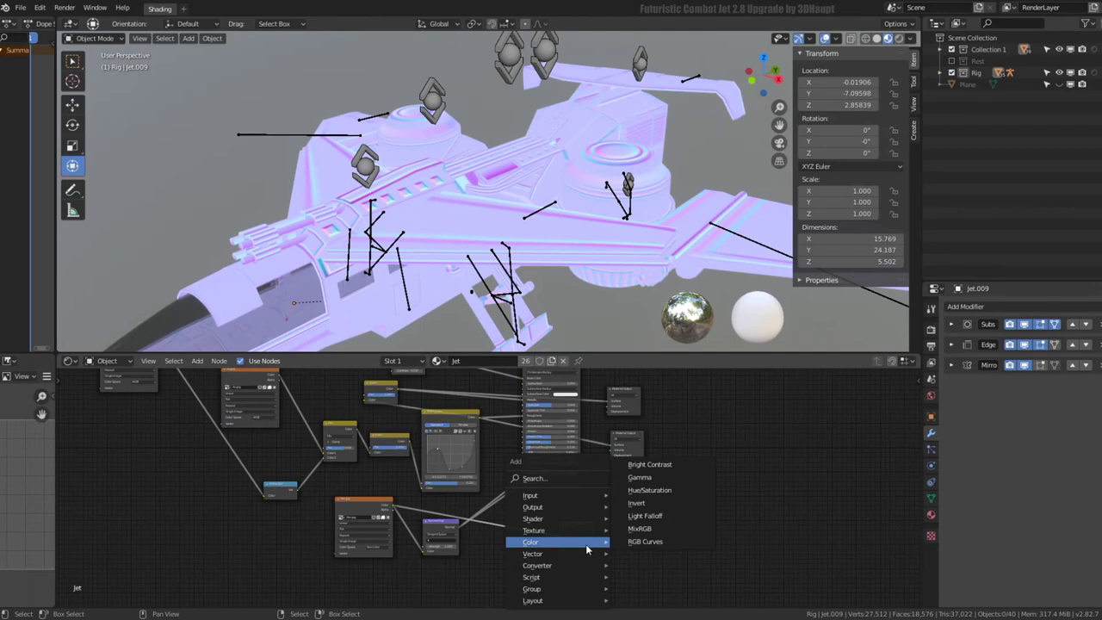
{"action": "mouse_move", "coordinate": [539, 565]}
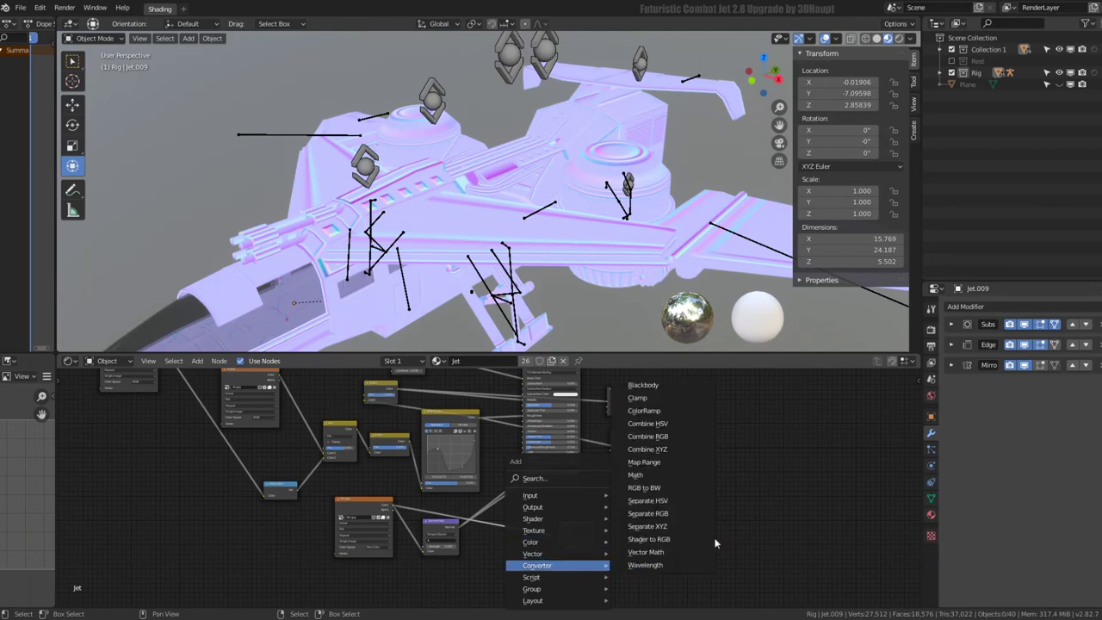
{"action": "left_click", "coordinate": [646, 488]}
{"action": "left_click", "coordinate": [510, 535]}
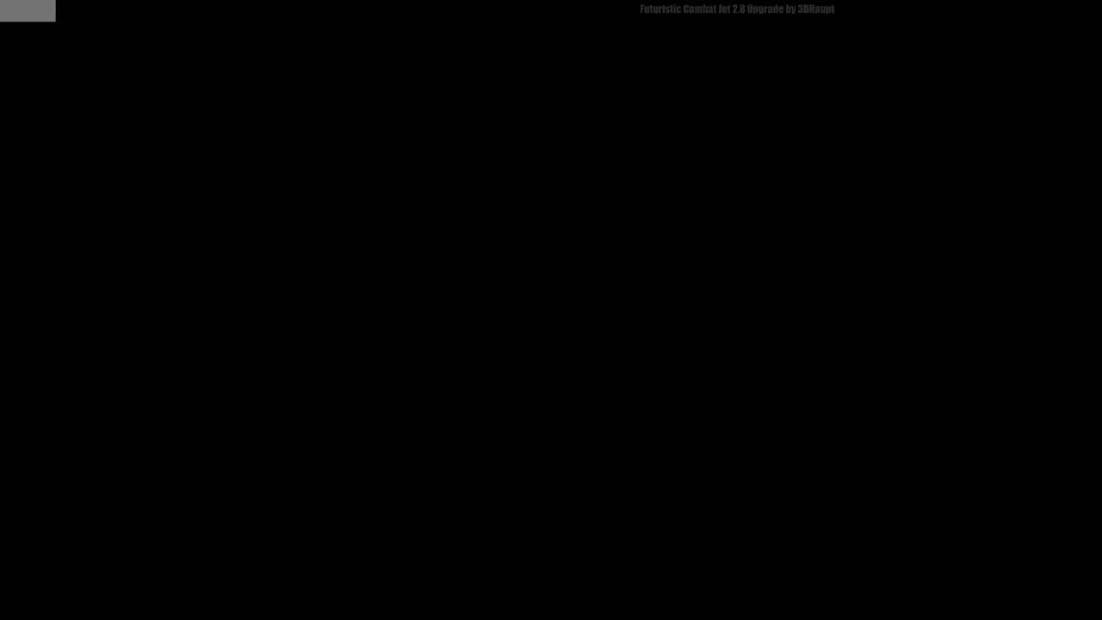
{"action": "left_click", "coordinate": [302, 582]}
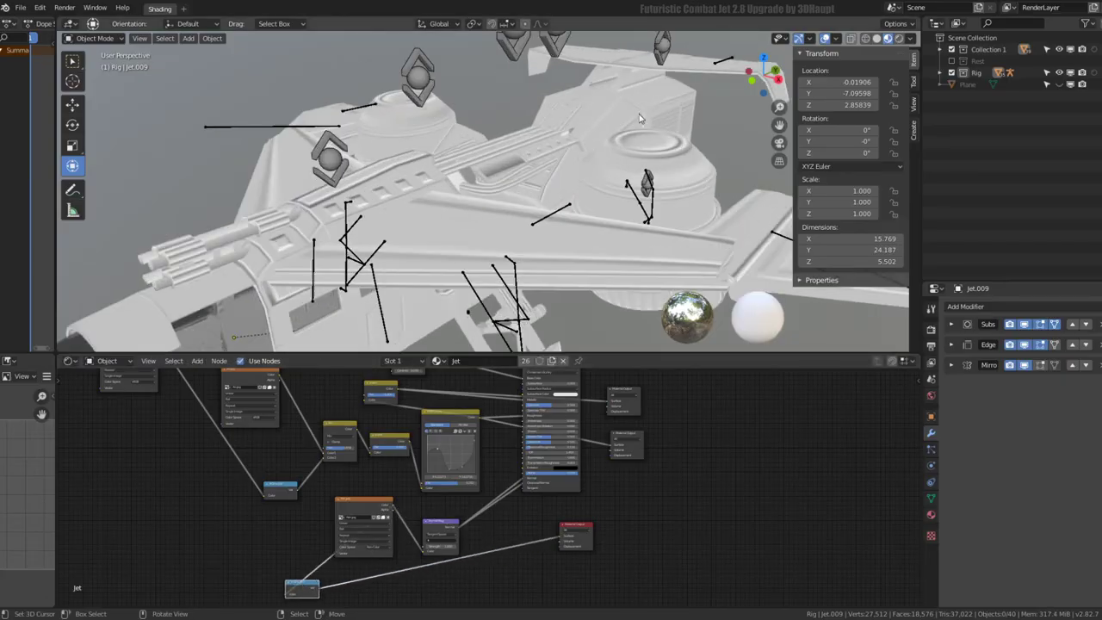
Reposition the preview Material Output node and add a Bright/Contrast node onto its link
{"action": "middle_click_drag", "start_coordinate": [560, 190], "coordinate": [611, 164]}
{"action": "scroll", "coordinate": [612, 167], "scroll_direction": "up", "scroll_amount": 2}
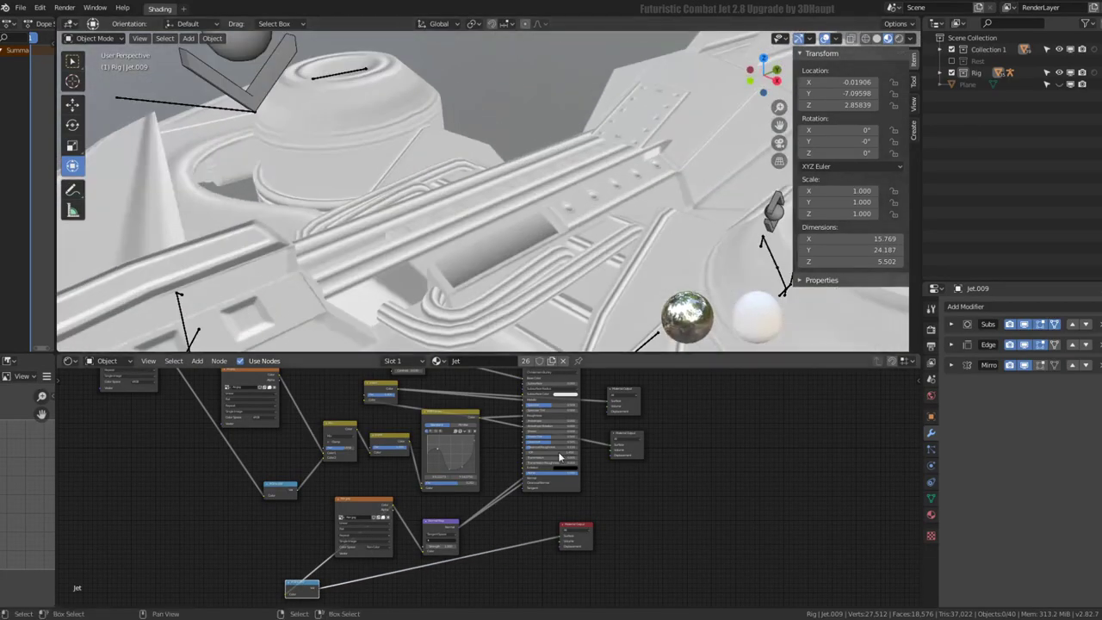
{"action": "scroll", "coordinate": [652, 459], "scroll_direction": "up", "scroll_amount": 2}
{"action": "scroll", "coordinate": [652, 459], "scroll_direction": "up", "scroll_amount": 1}
{"action": "left_click_drag", "start_coordinate": [624, 459], "coordinate": [664, 482]}
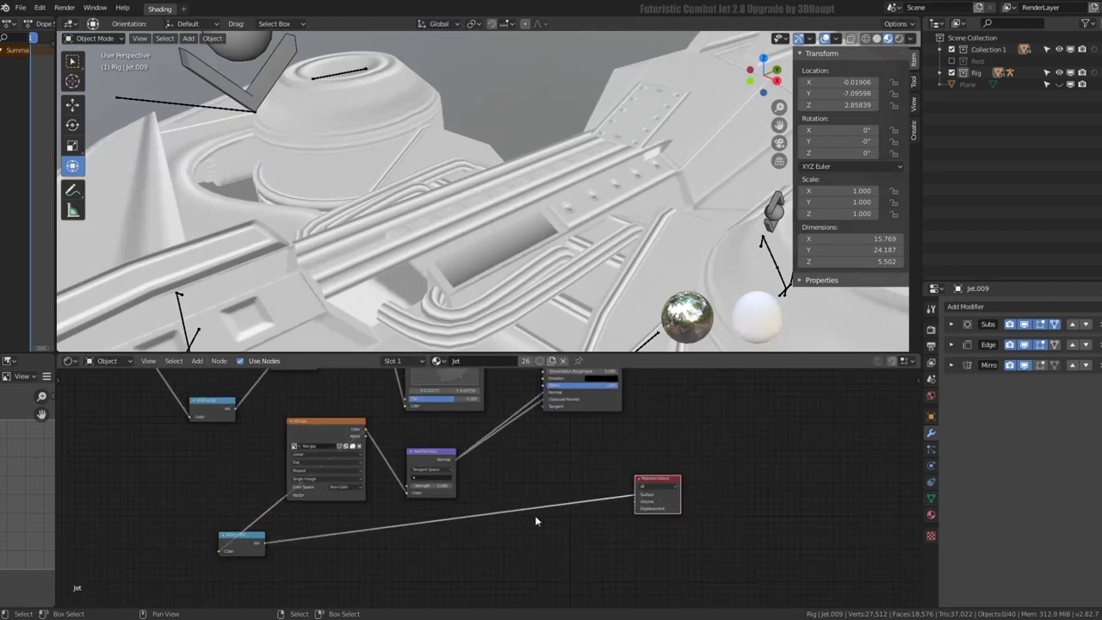
{"action": "middle_click_drag", "start_coordinate": [664, 482], "coordinate": [612, 498]}
{"action": "mouse_move", "coordinate": [551, 258]}
{"action": "middle_mouse_down"}
{"action": "mouse_move", "coordinate": [478, 308]}
{"action": "mouse_move", "coordinate": [385, 489]}
{"action": "mouse_move", "coordinate": [459, 458]}
{"action": "mouse_move", "coordinate": [484, 385]}
{"action": "middle_mouse_up"}
{"action": "mouse_move", "coordinate": [483, 343]}
{"action": "middle_mouse_down"}
{"action": "mouse_move", "coordinate": [259, 529]}
{"action": "mouse_move", "coordinate": [320, 510]}
{"action": "middle_mouse_up"}
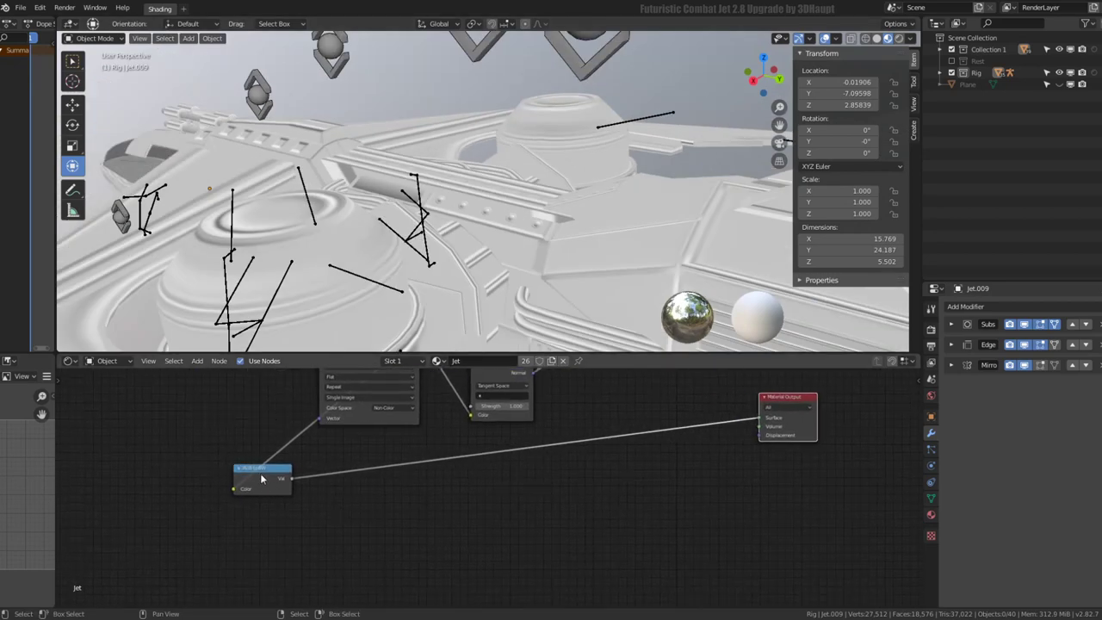
{"action": "left_click_drag", "start_coordinate": [263, 478], "coordinate": [309, 498]}
{"action": "mouse_move", "coordinate": [482, 258]}
{"action": "middle_mouse_down"}
{"action": "mouse_move", "coordinate": [537, 212]}
{"action": "mouse_move", "coordinate": [524, 241]}
{"action": "mouse_move", "coordinate": [519, 497]}
{"action": "middle_mouse_up"}
{"action": "key", "text": "shift+a"}
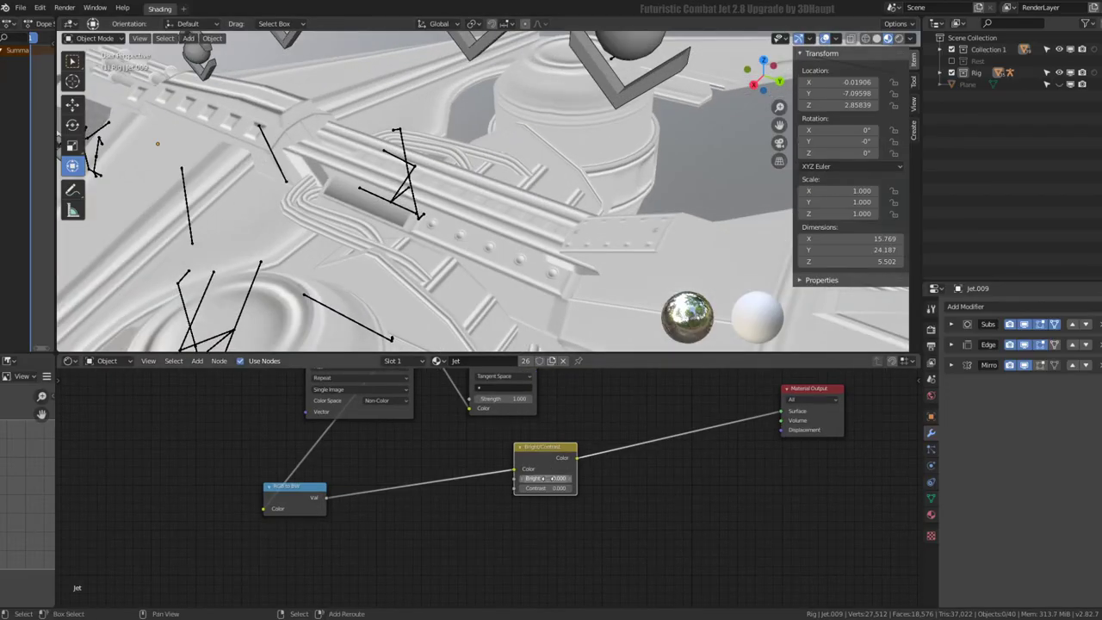
Try the grey mask's Bright/Contrast values, settling on Contrast 0.160 with Bright 0.000
{"action": "mouse_move", "coordinate": [387, 198]}
{"action": "middle_mouse_down"}
{"action": "mouse_move", "coordinate": [324, 204]}
{"action": "mouse_move", "coordinate": [387, 164]}
{"action": "mouse_move", "coordinate": [349, 135]}
{"action": "middle_mouse_up"}
{"action": "mouse_move", "coordinate": [428, 187]}
{"action": "middle_mouse_down"}
{"action": "mouse_move", "coordinate": [577, 145]}
{"action": "mouse_move", "coordinate": [430, 126]}
{"action": "middle_mouse_up"}
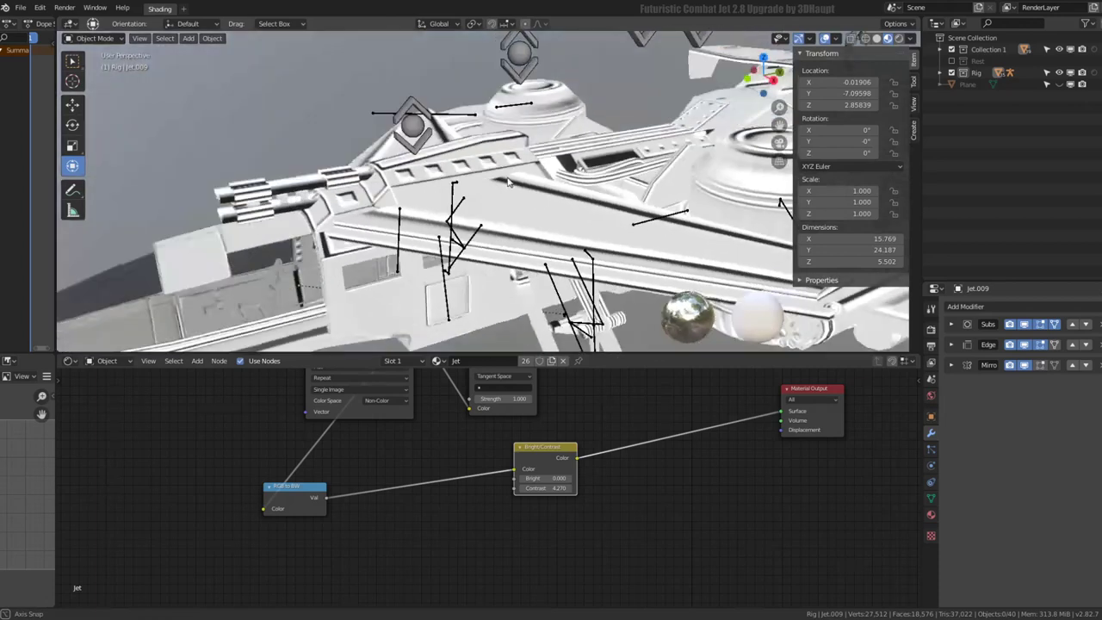
{"action": "middle_click_drag", "start_coordinate": [432, 128], "coordinate": [541, 285]}
{"action": "scroll", "coordinate": [491, 487], "scroll_direction": "up", "scroll_amount": 1}
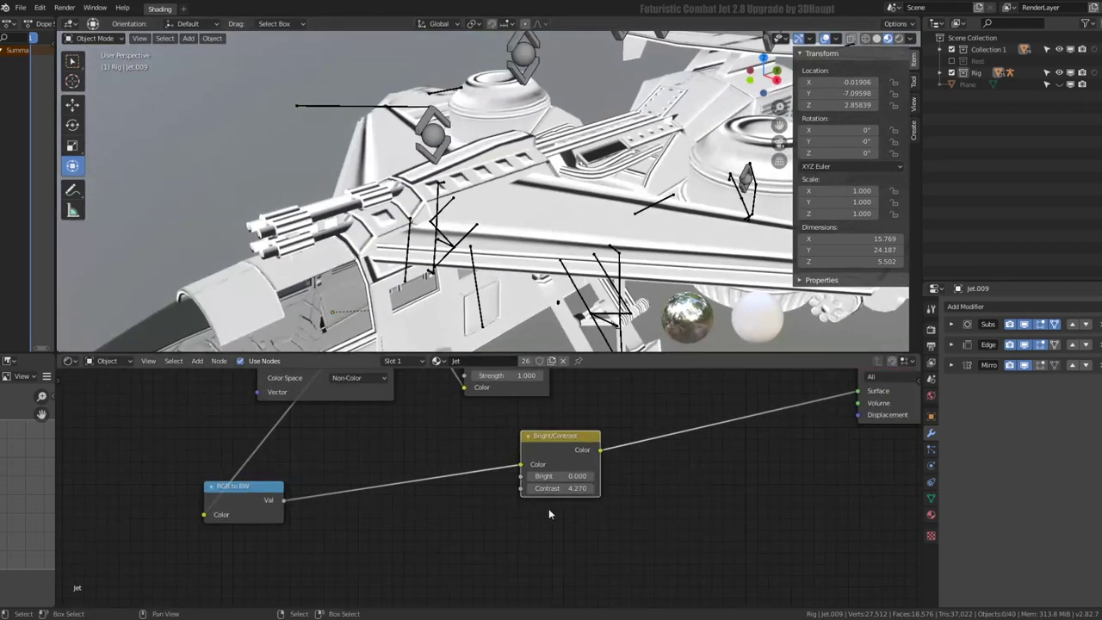
{"action": "key", "text": "Escape"}
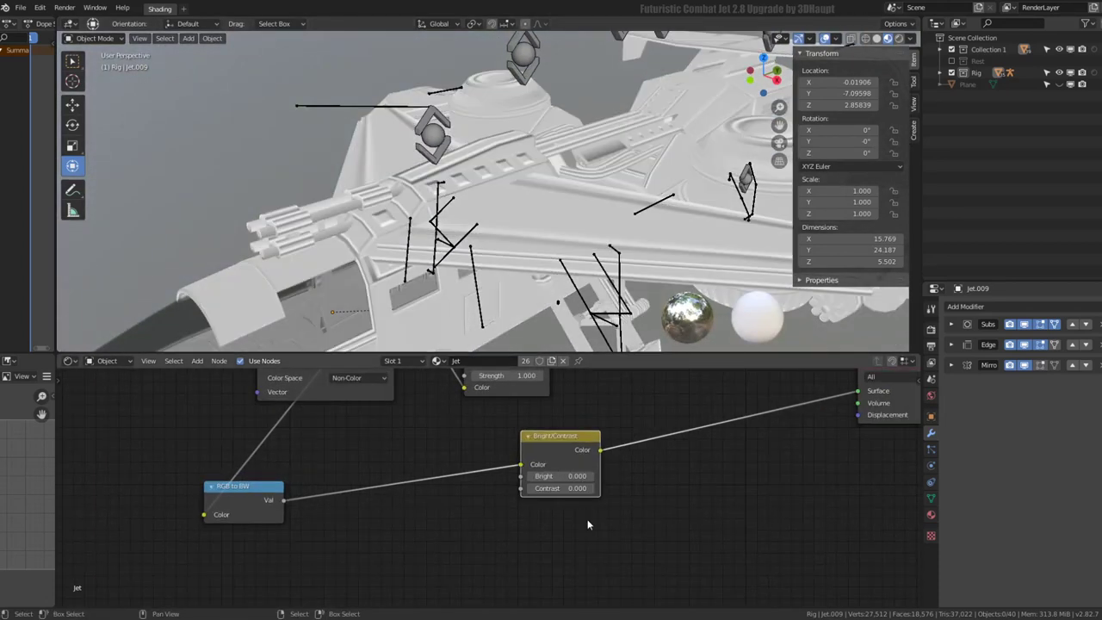
{"action": "left_click_drag", "start_coordinate": [560, 488], "coordinate": [642, 512]}
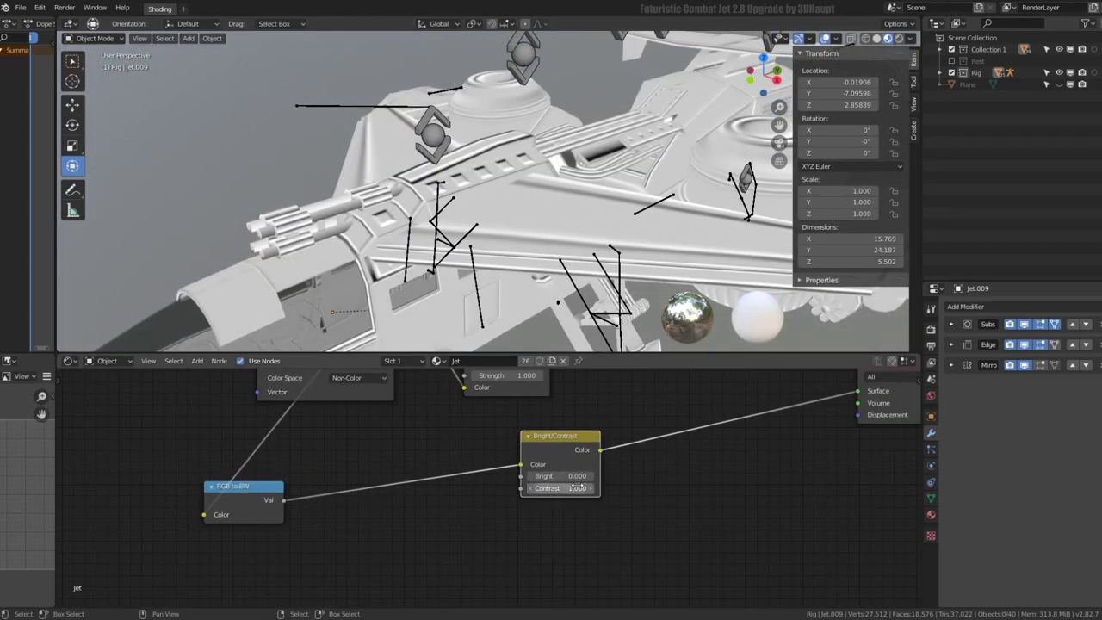
{"action": "mouse_move", "coordinate": [580, 479]}
{"action": "left_mouse_down"}
{"action": "mouse_move", "coordinate": [605, 500]}
{"action": "mouse_move", "coordinate": [638, 489]}
{"action": "left_mouse_up"}
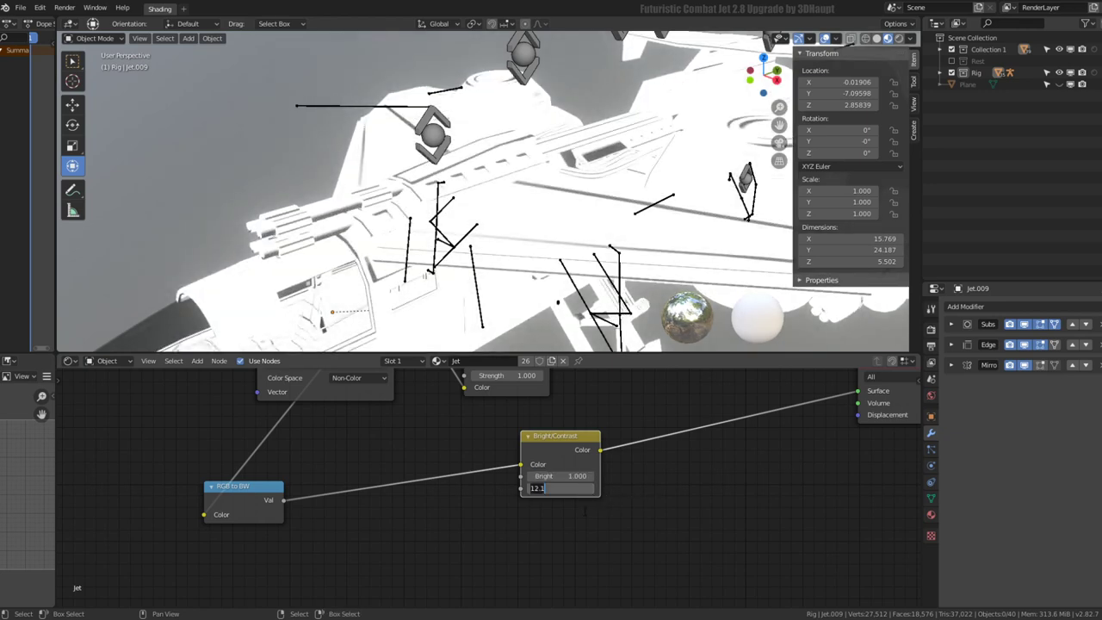
{"action": "key", "text": "BackSpace"}
{"action": "key", "text": "Return"}
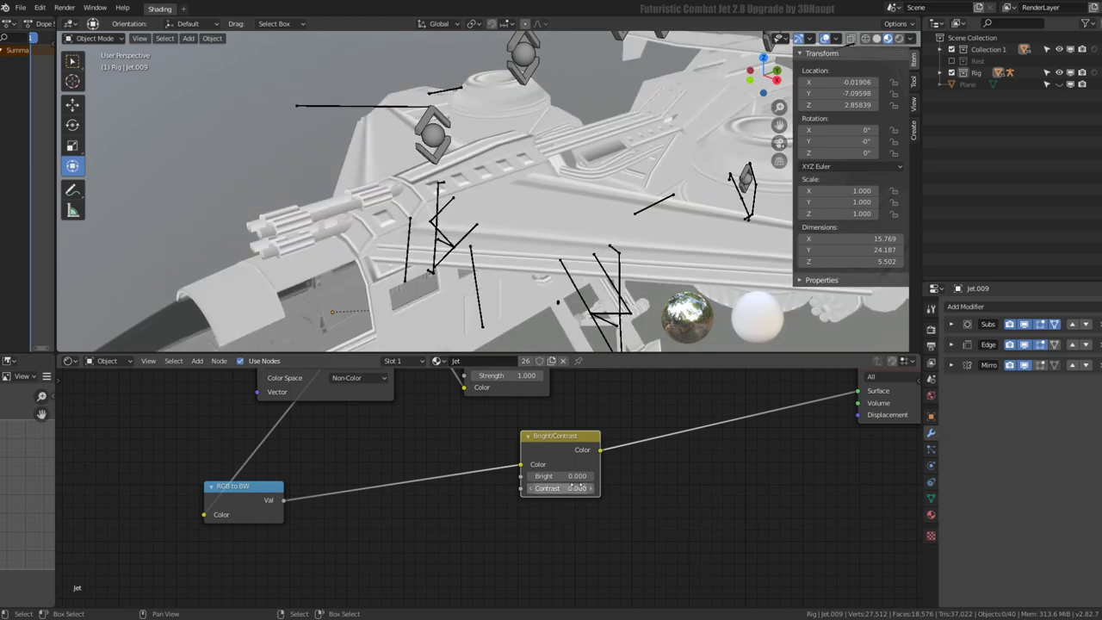
Move the Bright/Contrast node left and down next to the Material Output
{"action": "left_click_drag", "start_coordinate": [582, 465], "coordinate": [467, 497]}
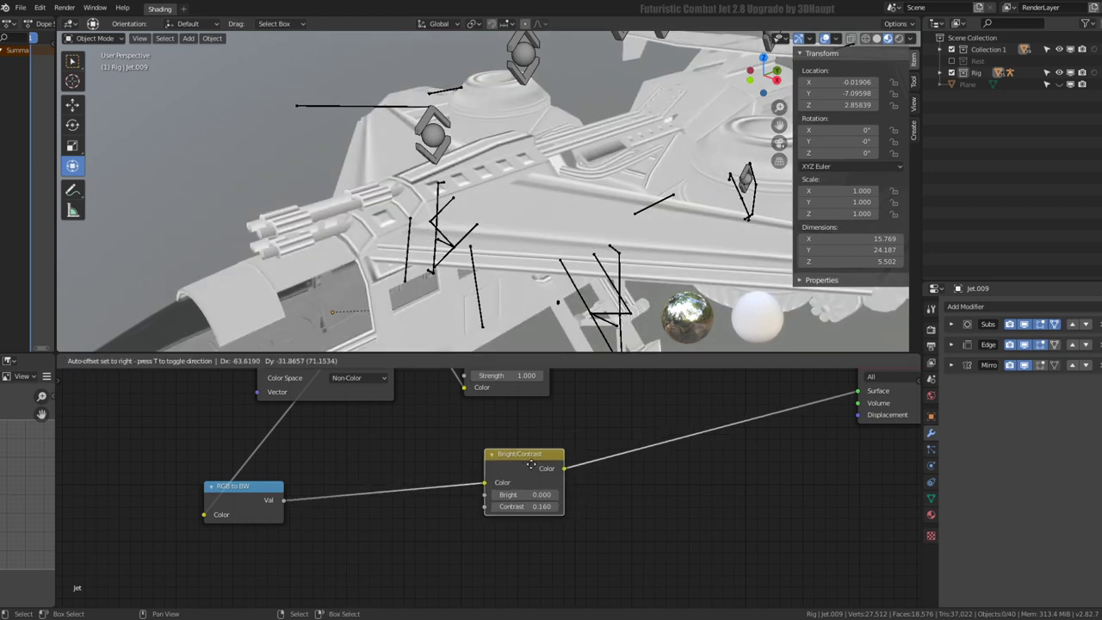
{"action": "middle_click_drag", "start_coordinate": [465, 259], "coordinate": [413, 176]}
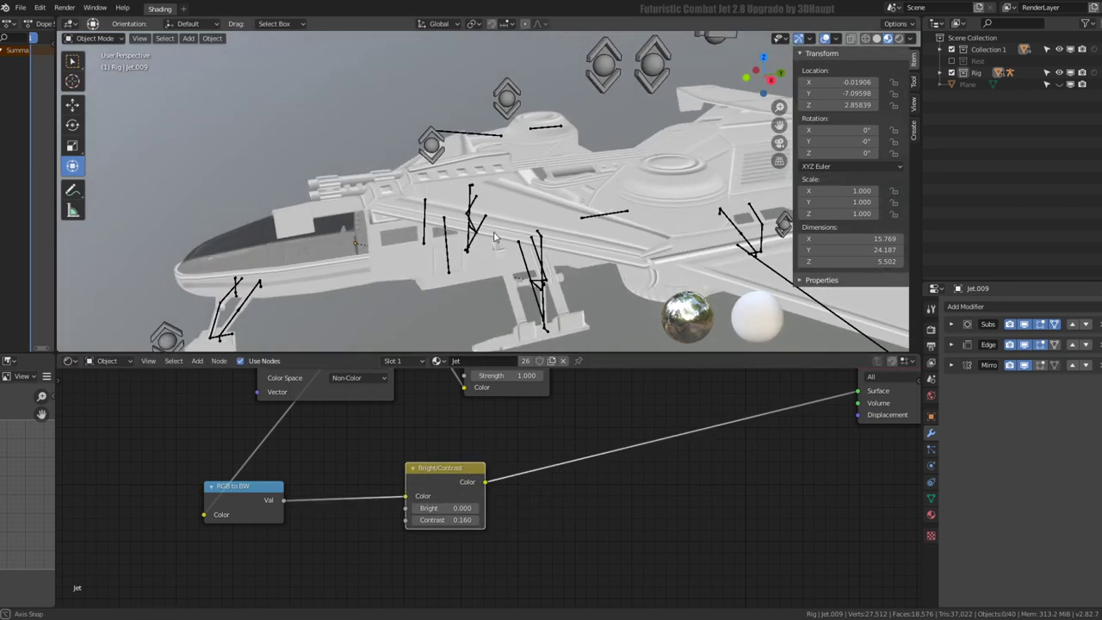
{"action": "middle_click_drag", "start_coordinate": [495, 237], "coordinate": [551, 336]}
{"action": "key", "text": "shift+a"}
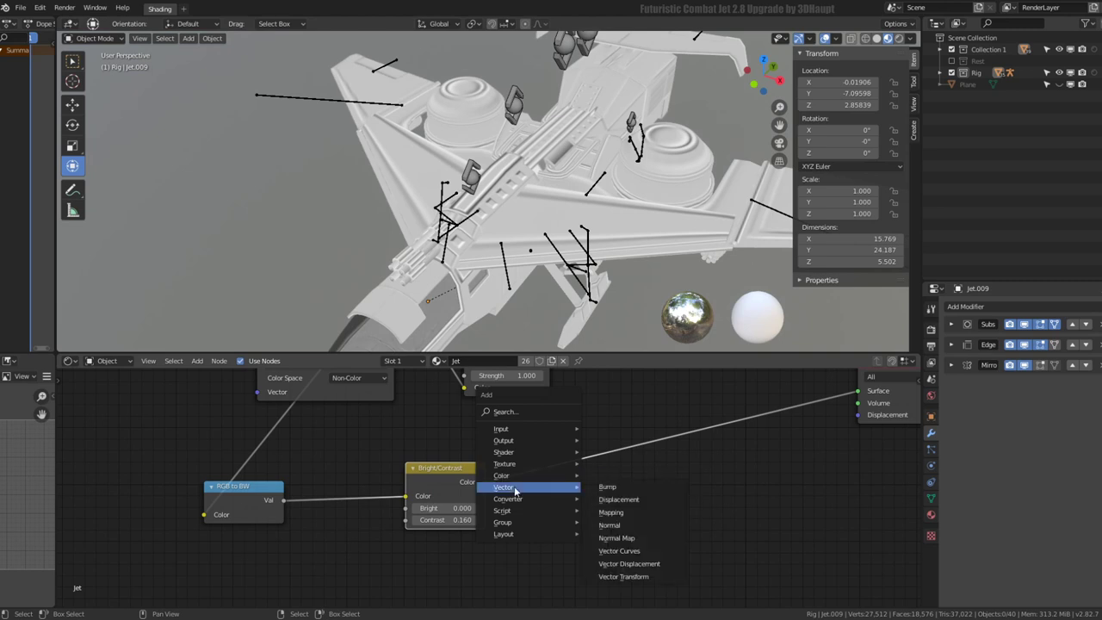
{"action": "mouse_move", "coordinate": [521, 498]}
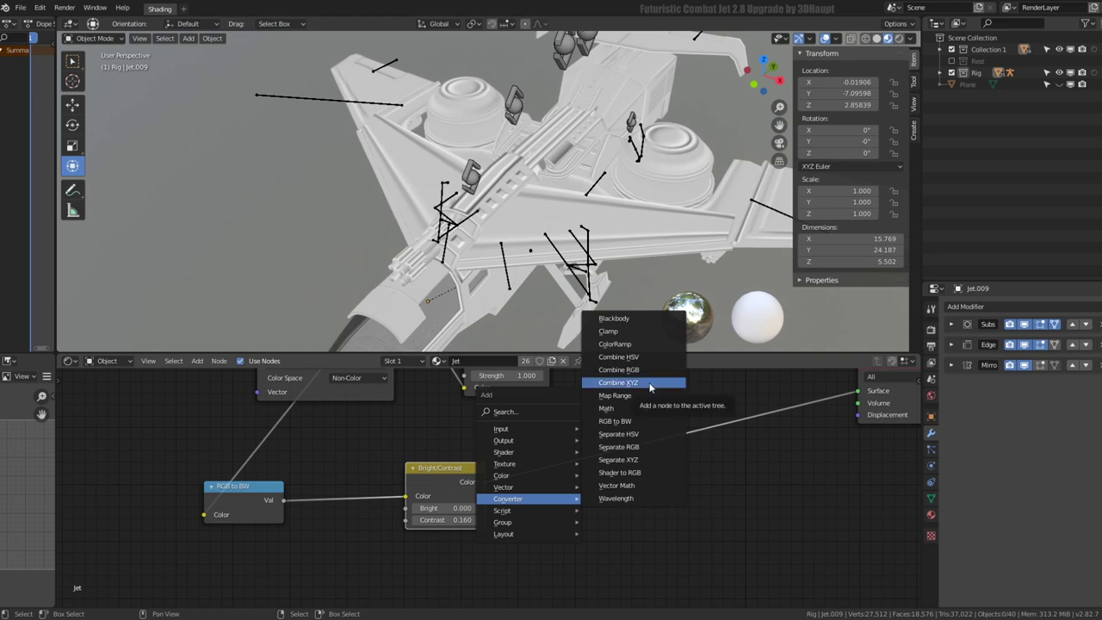
{"action": "left_click", "coordinate": [633, 370]}
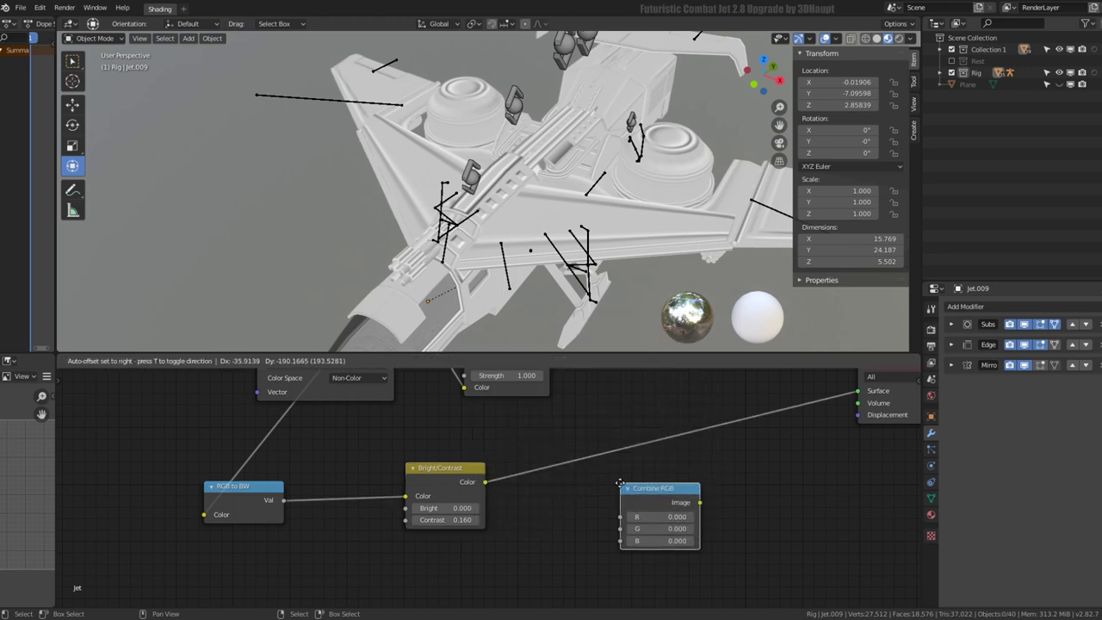
{"action": "left_click", "coordinate": [597, 497]}
{"action": "left_click_drag", "start_coordinate": [609, 501], "coordinate": [651, 499]}
{"action": "key", "text": "shift+a"}
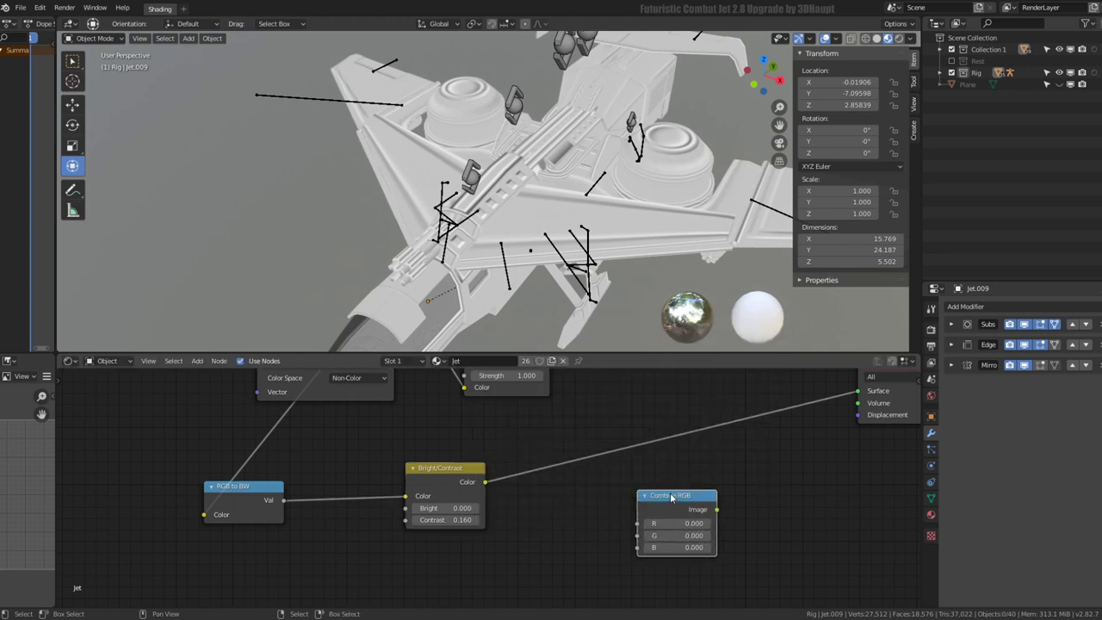
{"action": "key", "text": "x"}
{"action": "middle_click_drag", "start_coordinate": [546, 525], "coordinate": [597, 491]}
{"action": "left_click_drag", "start_coordinate": [504, 443], "coordinate": [479, 405]}
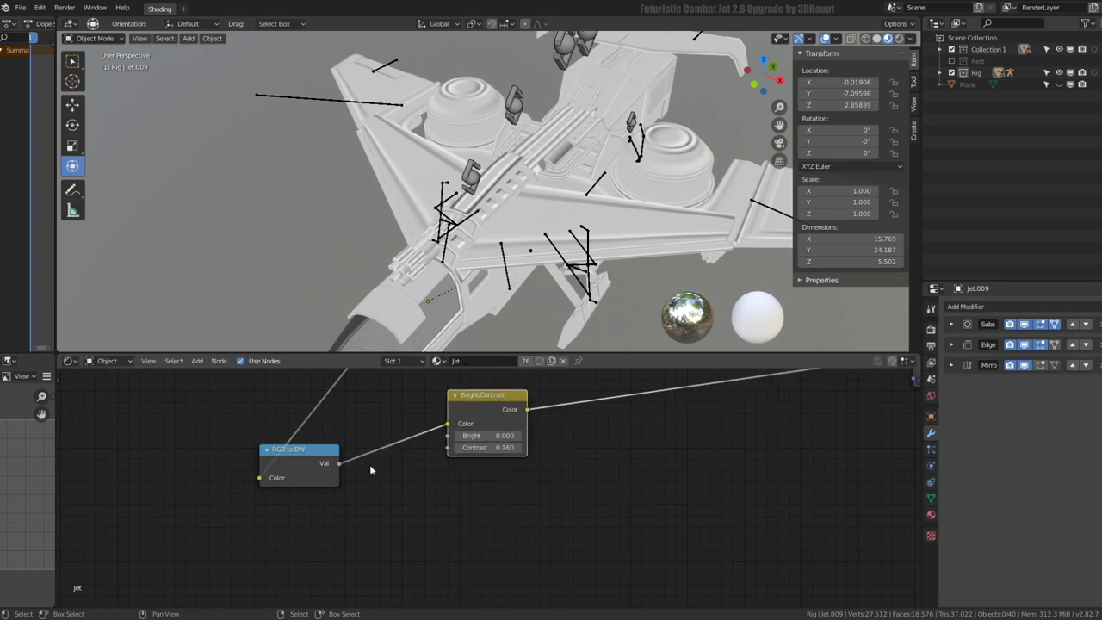
{"action": "scroll", "coordinate": [475, 459], "scroll_direction": "down", "scroll_amount": 2}
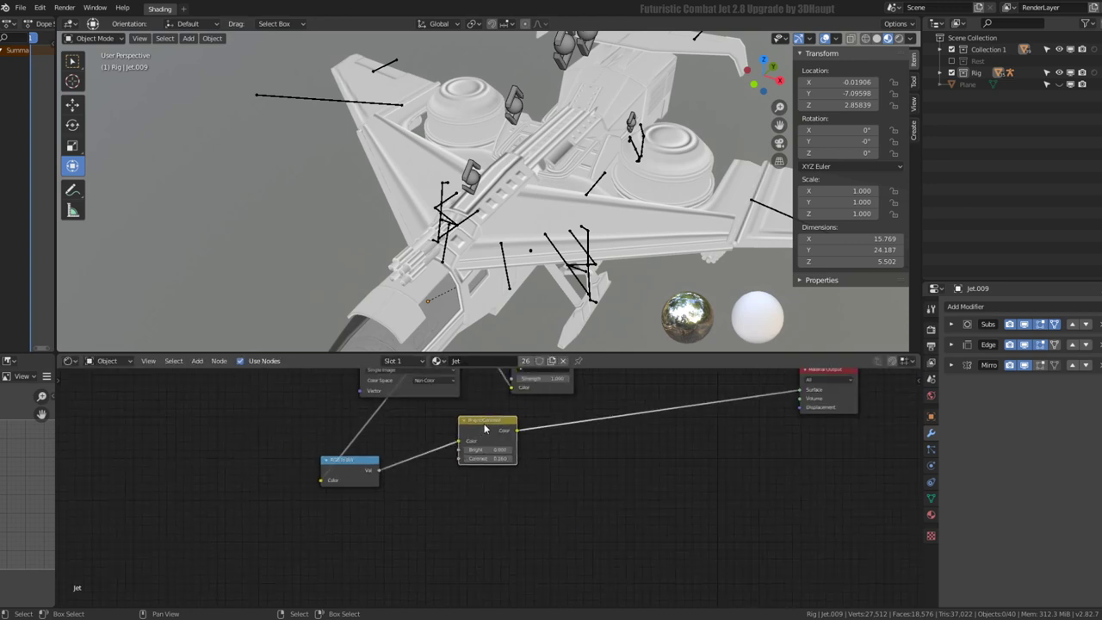
{"action": "left_click_drag", "start_coordinate": [497, 438], "coordinate": [501, 460]}
Replace the Bright/Contrast node with a Gamma node linking the RGB to BW mask to the surface
{"action": "key", "text": "x"}
{"action": "key", "text": "shift+a"}
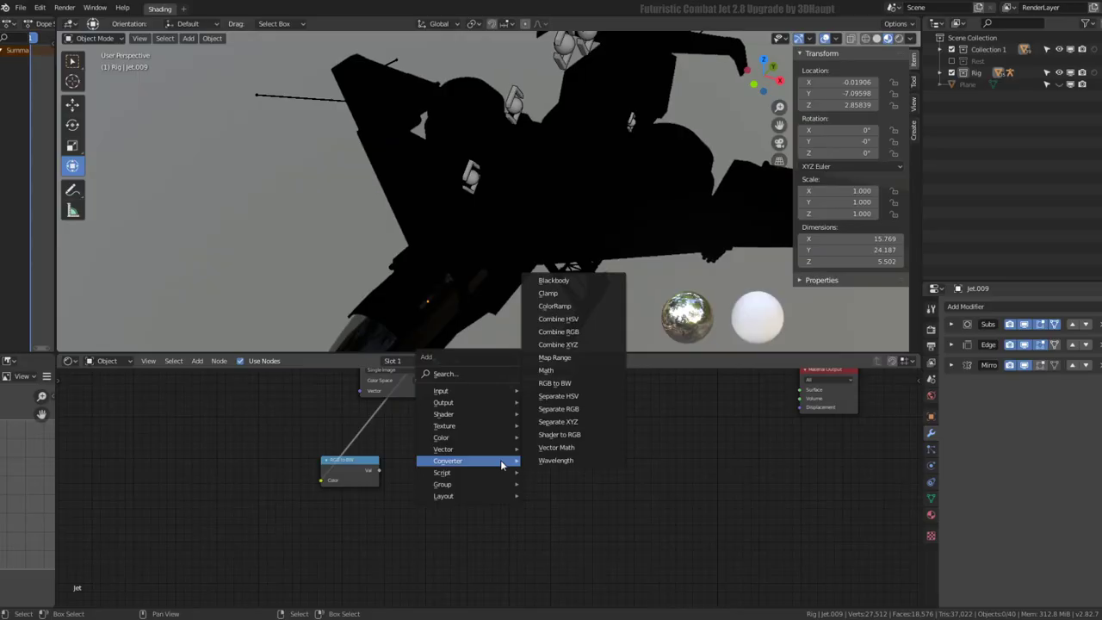
{"action": "mouse_move", "coordinate": [442, 438]}
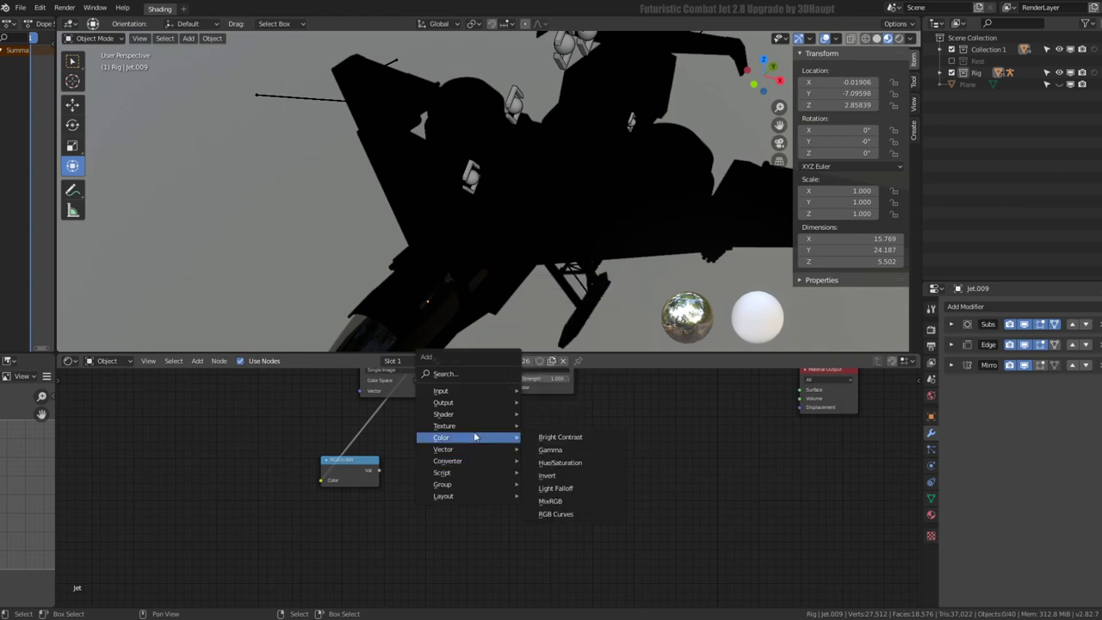
{"action": "left_click", "coordinate": [551, 450]}
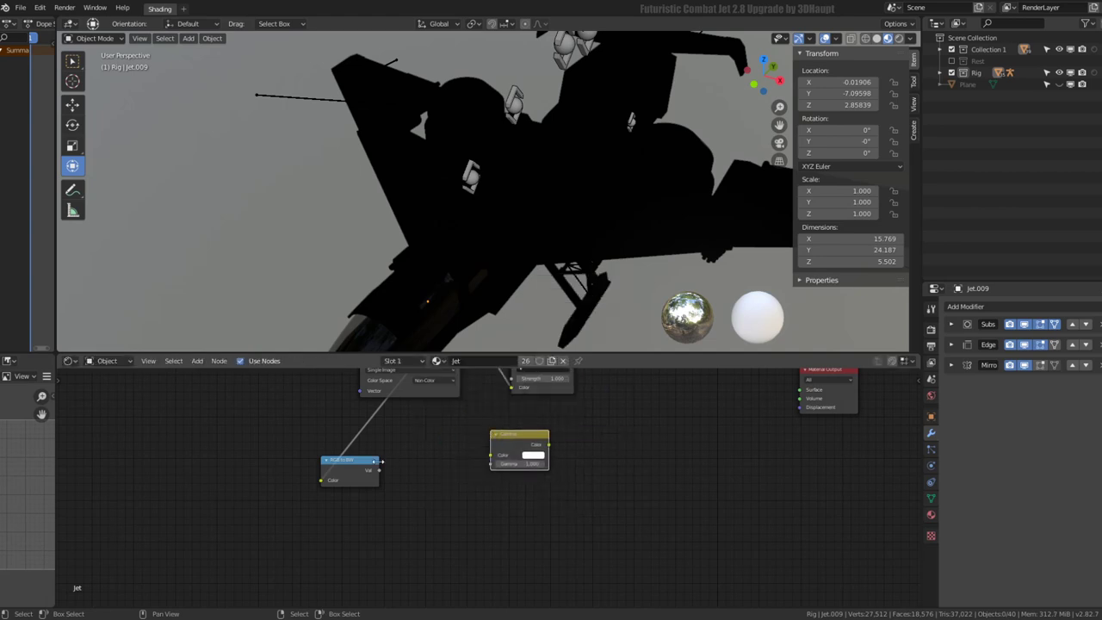
{"action": "left_click_drag", "start_coordinate": [379, 469], "coordinate": [591, 446]}
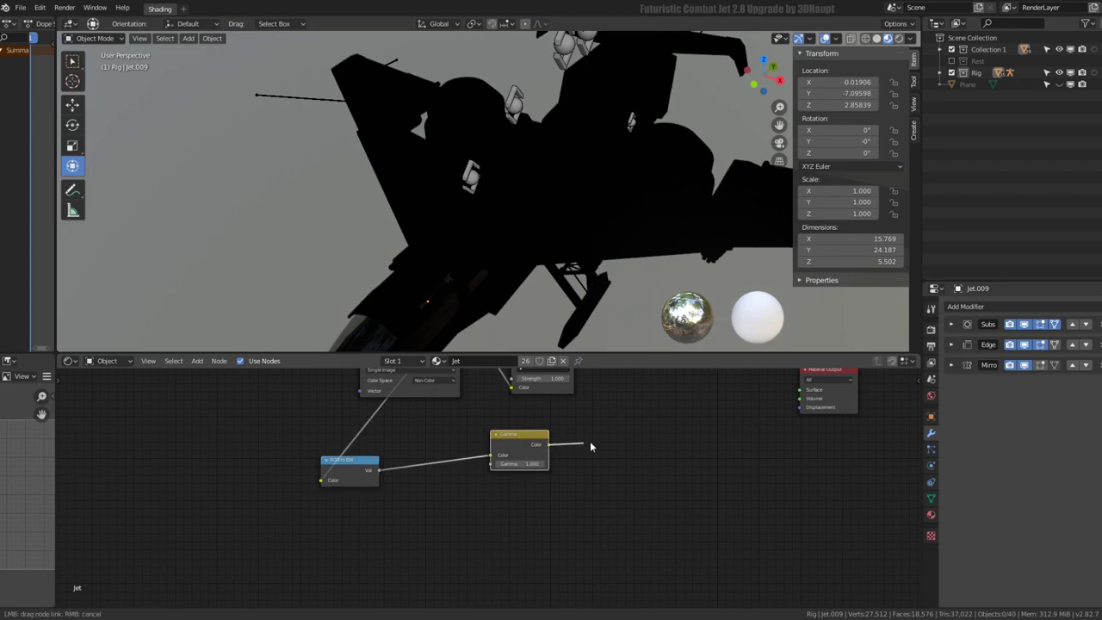
{"action": "left_click_drag", "start_coordinate": [806, 396], "coordinate": [802, 393]}
Duplicate the Gamma node, feed the mask's Val into the copy, and add a Mix node
{"action": "key", "text": "shift+d"}
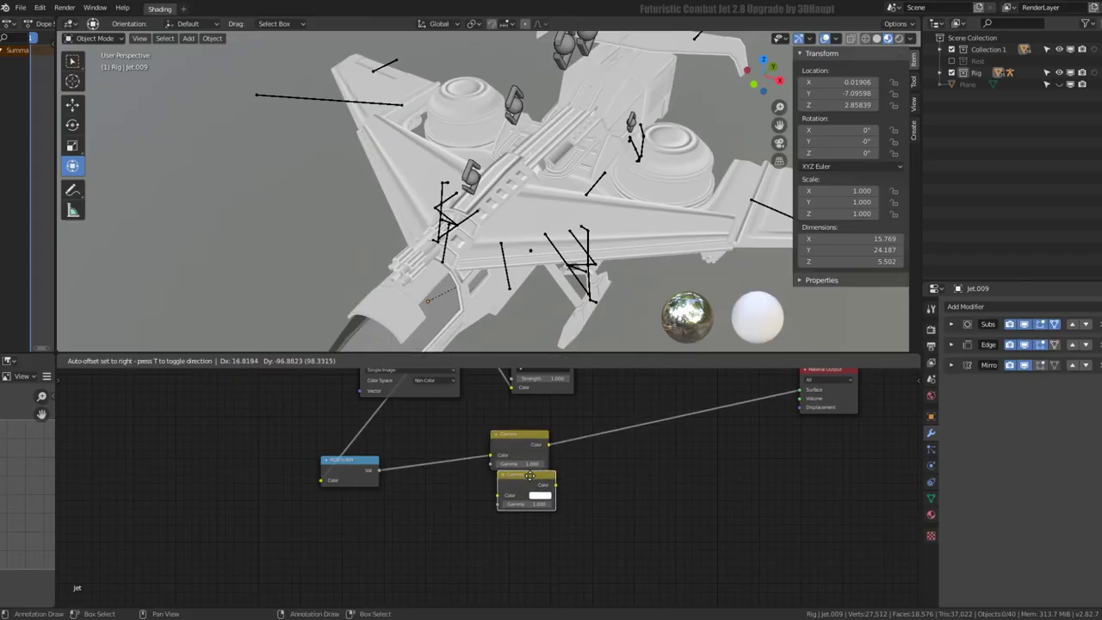
{"action": "left_click_drag", "start_coordinate": [377, 470], "coordinate": [488, 500]}
{"action": "middle_click_drag", "start_coordinate": [543, 473], "coordinate": [470, 494]}
{"action": "key", "text": "shift+a"}
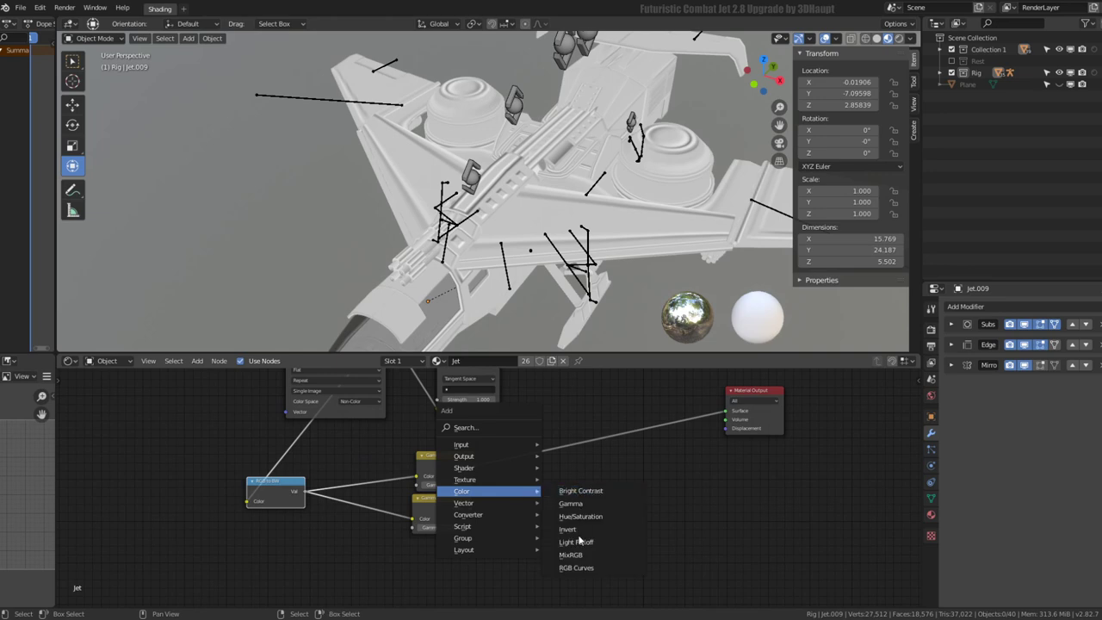
{"action": "left_click", "coordinate": [573, 556]}
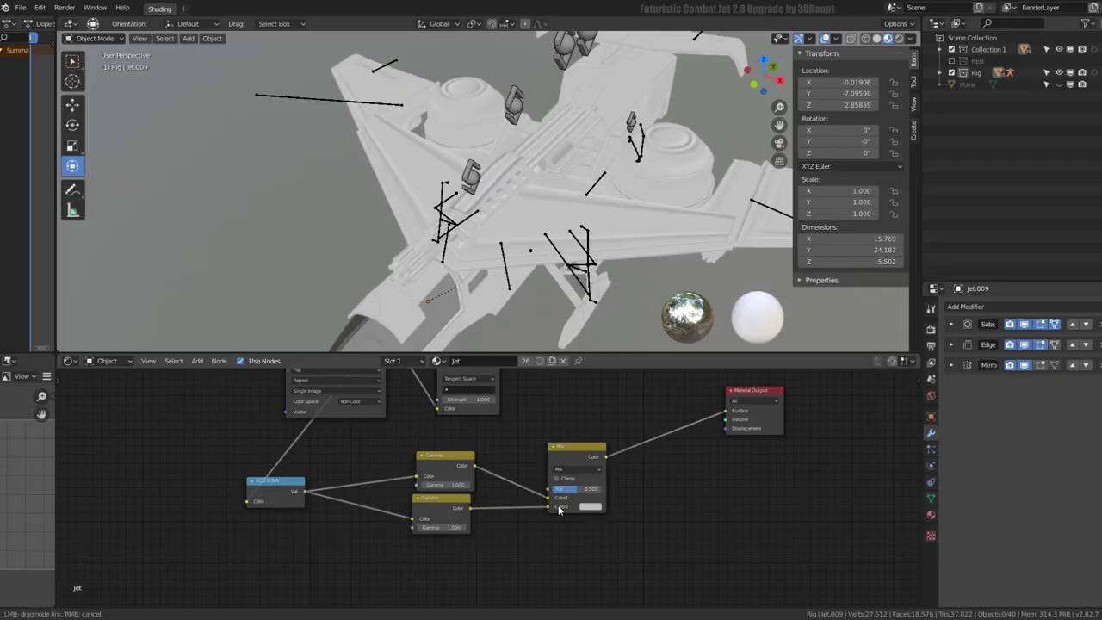
Link the second Gamma to Mix Color2 and test Gammas 0.001/10.000, factor 0.067 and Multiply
{"action": "left_click_drag", "start_coordinate": [558, 510], "coordinate": [559, 510]}
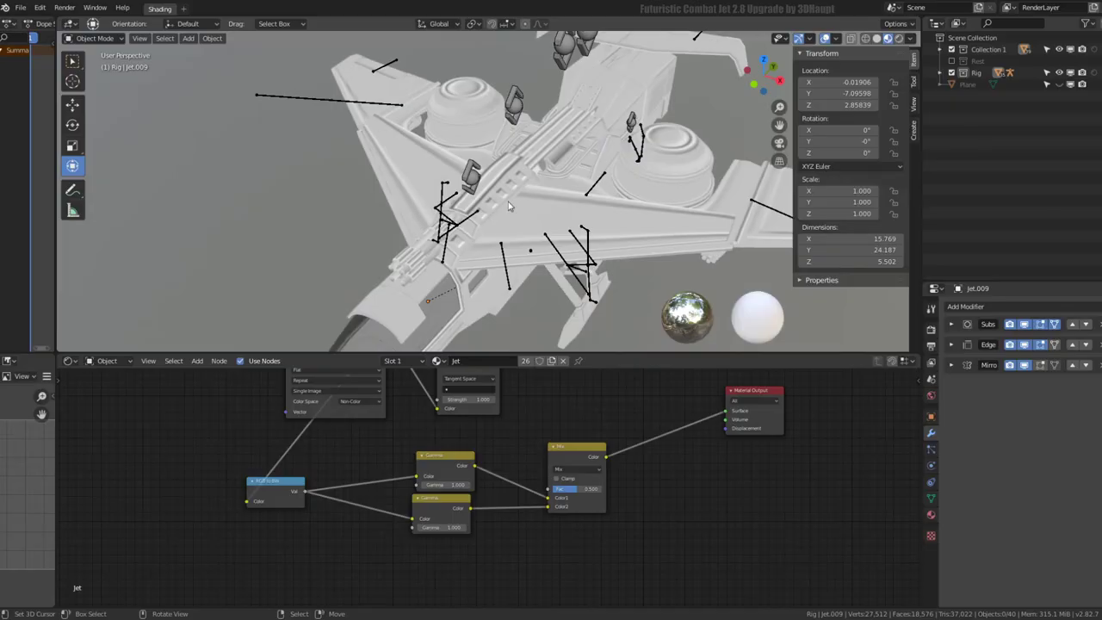
{"action": "middle_click_drag", "start_coordinate": [508, 201], "coordinate": [496, 187]}
{"action": "scroll", "coordinate": [504, 529], "scroll_direction": "up", "scroll_amount": 3}
{"action": "scroll", "coordinate": [523, 537], "scroll_direction": "up", "scroll_amount": 2}
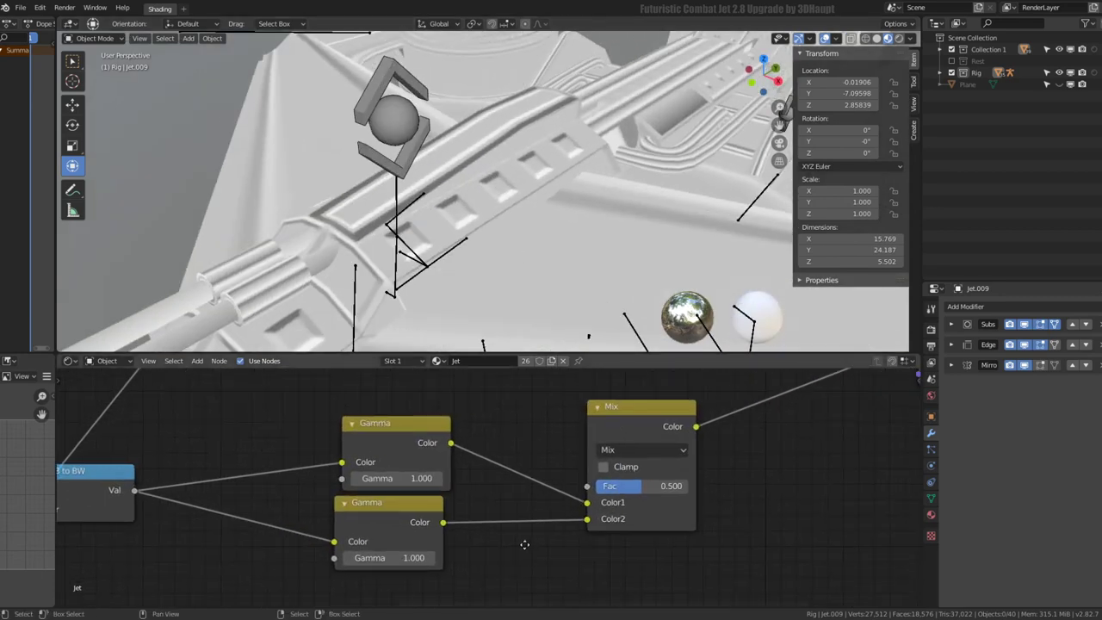
{"action": "left_click_drag", "start_coordinate": [371, 557], "coordinate": [328, 558]}
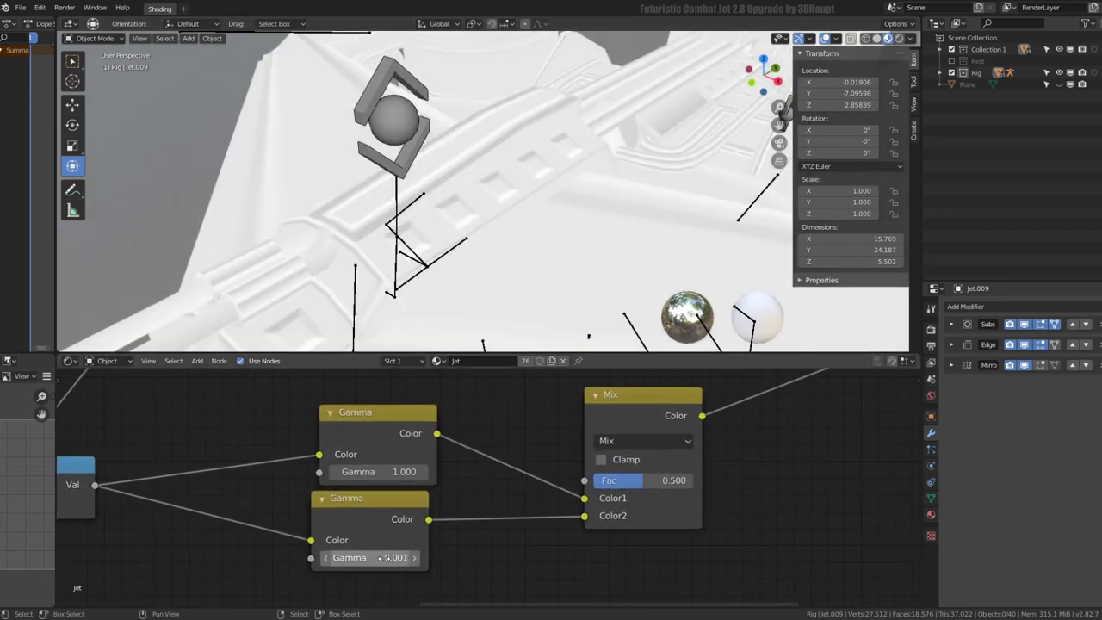
{"action": "left_click_drag", "start_coordinate": [397, 471], "coordinate": [465, 471]}
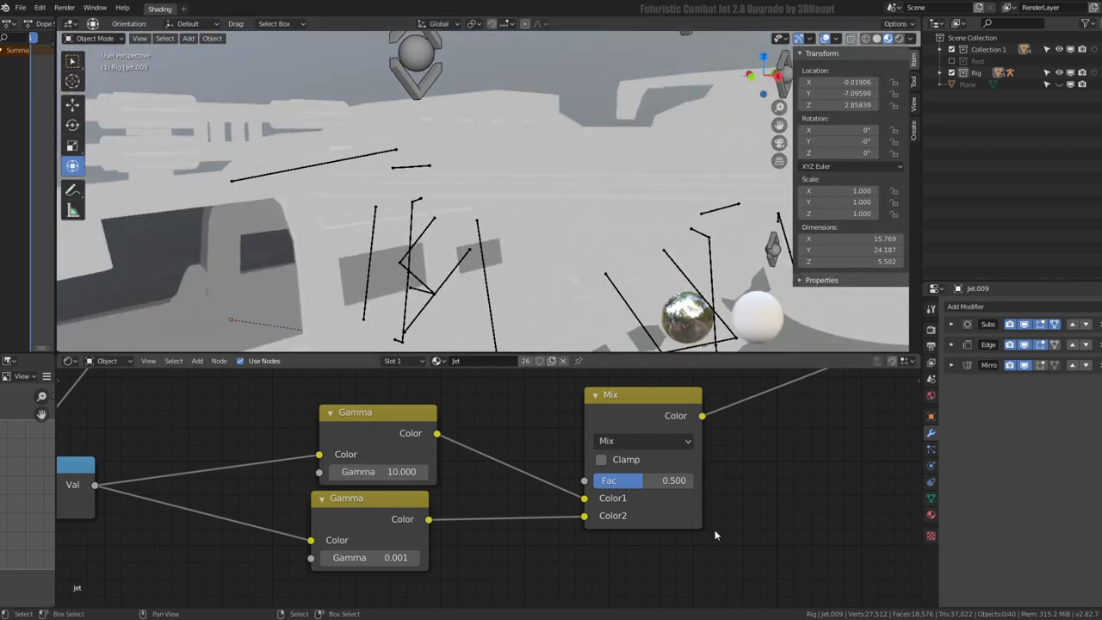
{"action": "left_click_drag", "start_coordinate": [654, 480], "coordinate": [603, 480]}
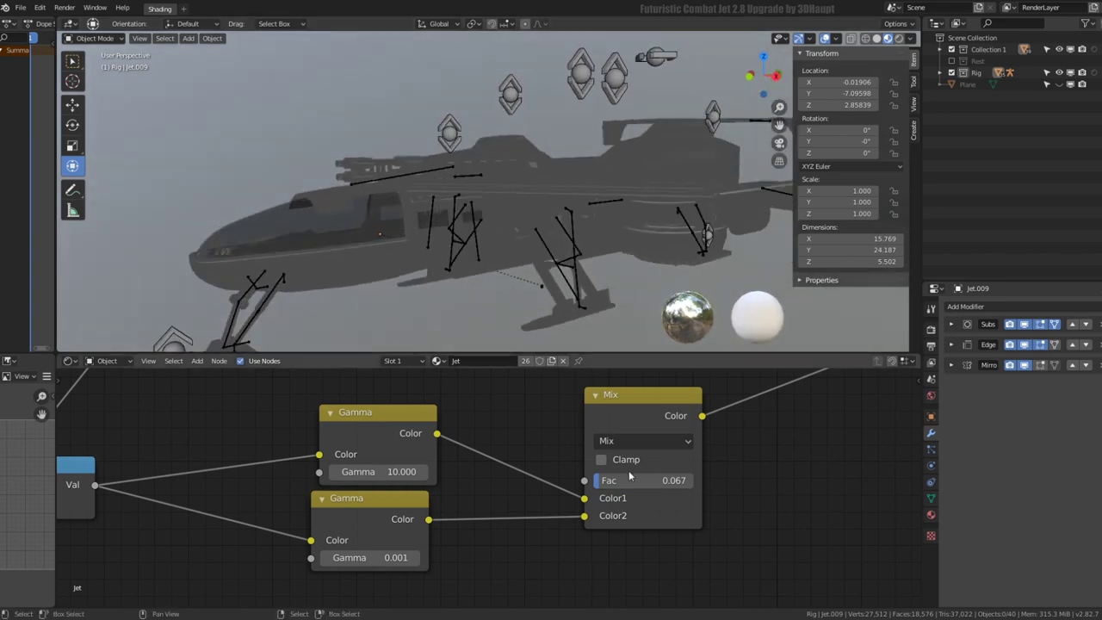
{"action": "left_click", "coordinate": [629, 442]}
{"action": "left_click", "coordinate": [622, 376]}
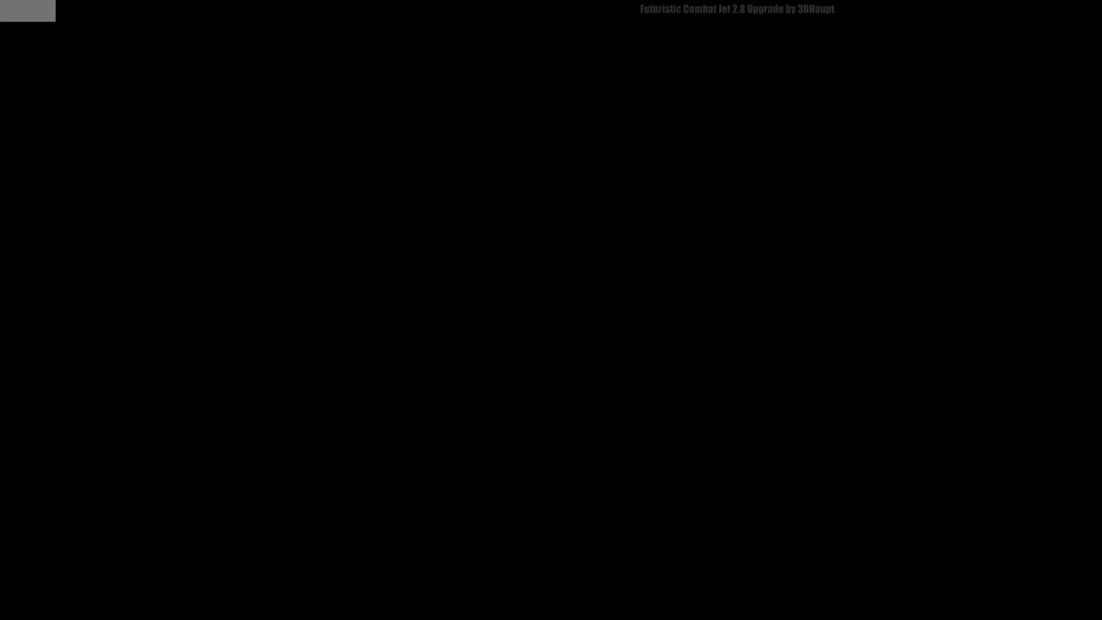
{"action": "mouse_move", "coordinate": [559, 139]}
{"action": "middle_mouse_down"}
{"action": "mouse_move", "coordinate": [560, 208]}
{"action": "mouse_move", "coordinate": [438, 172]}
{"action": "middle_mouse_up"}
Set the lower Gamma to 2.501 and reset the upper Gamma to 1.000
{"action": "left_click", "coordinate": [371, 558]}
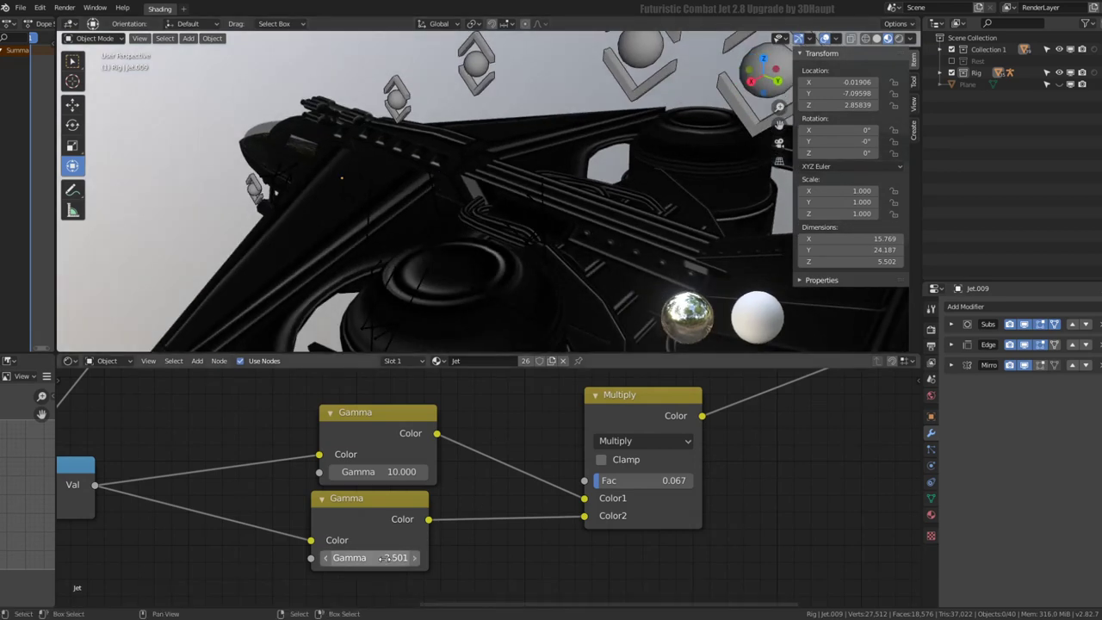
{"action": "type", "text": "2.501"}
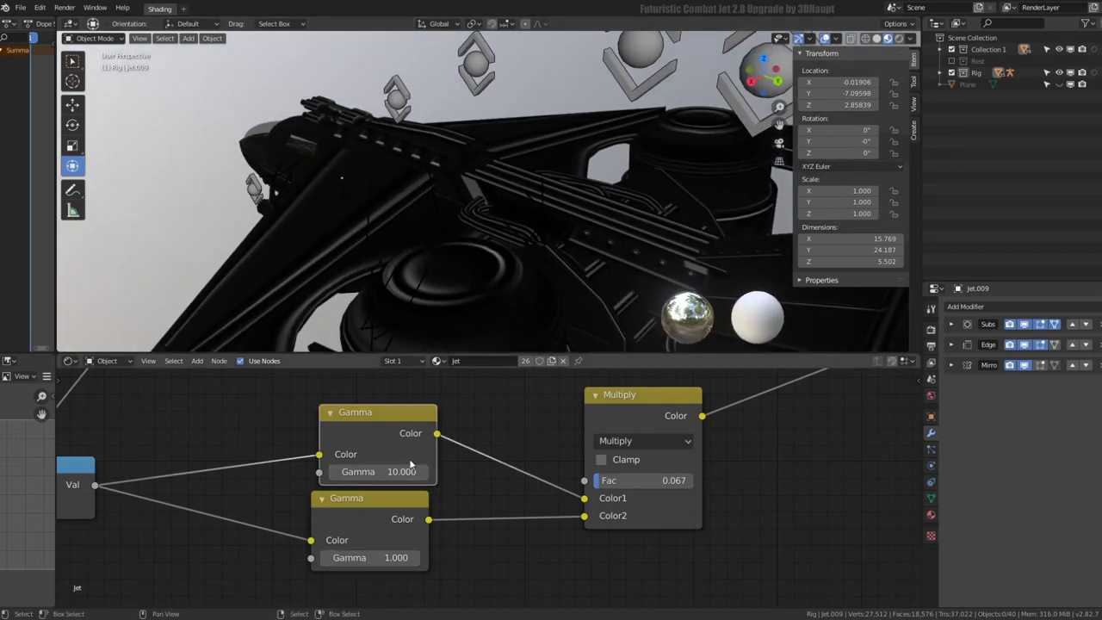
{"action": "left_click", "coordinate": [392, 471]}
{"action": "type", "text": "1"}
{"action": "key", "text": "Return"}
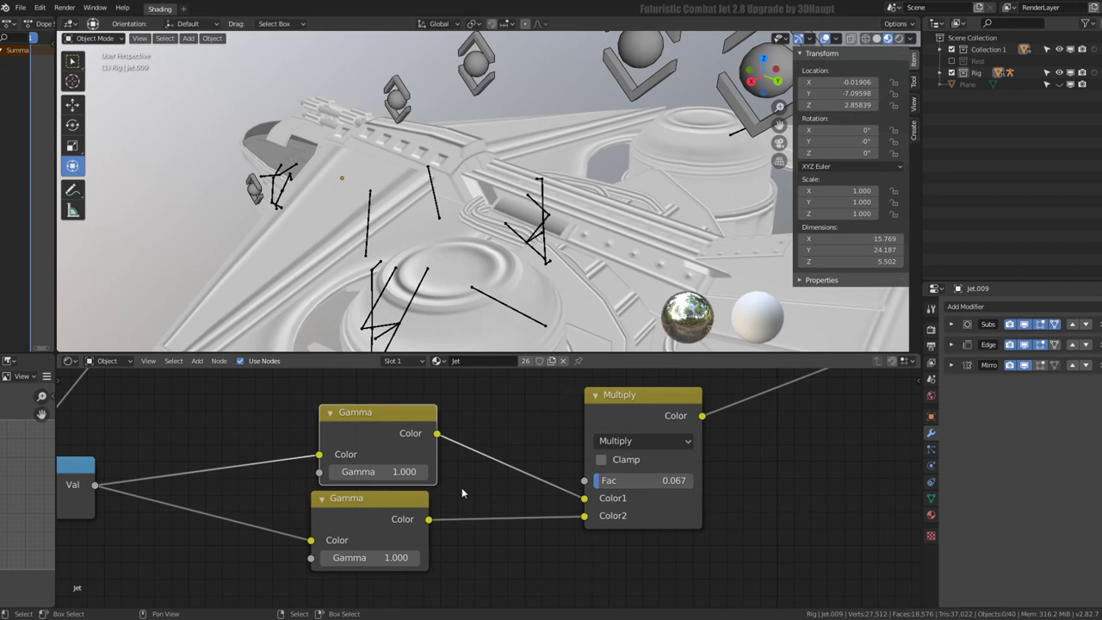
Try Difference at factor 1.000, then switch the Mix blend to Color Dodge and tidy the lower Gamma
{"action": "left_click", "coordinate": [646, 441]}
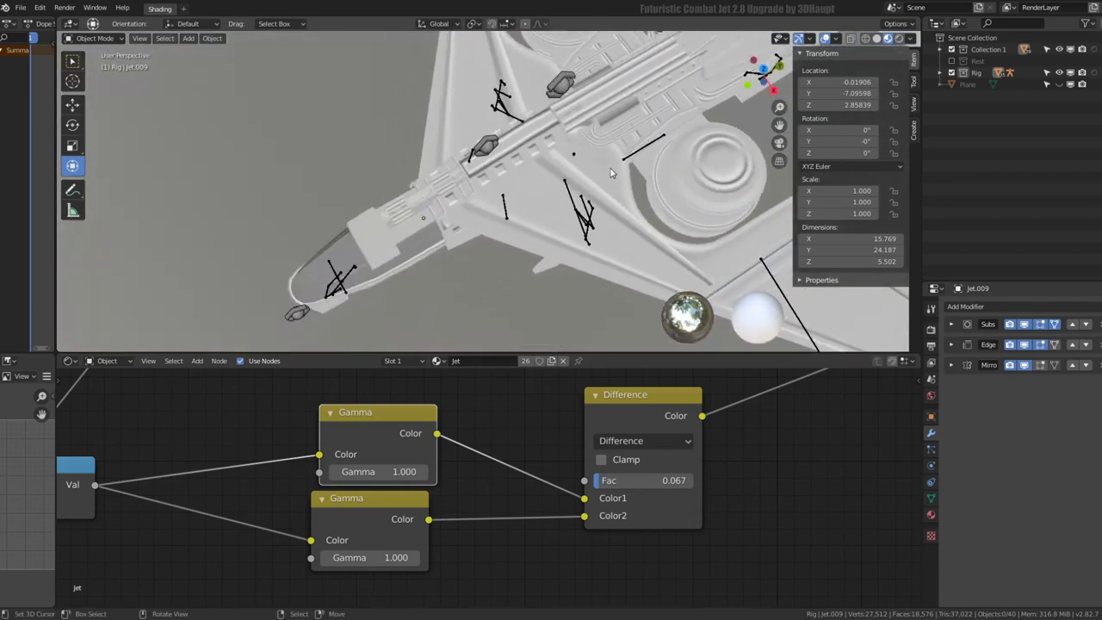
{"action": "left_click_drag", "start_coordinate": [603, 480], "coordinate": [693, 480]}
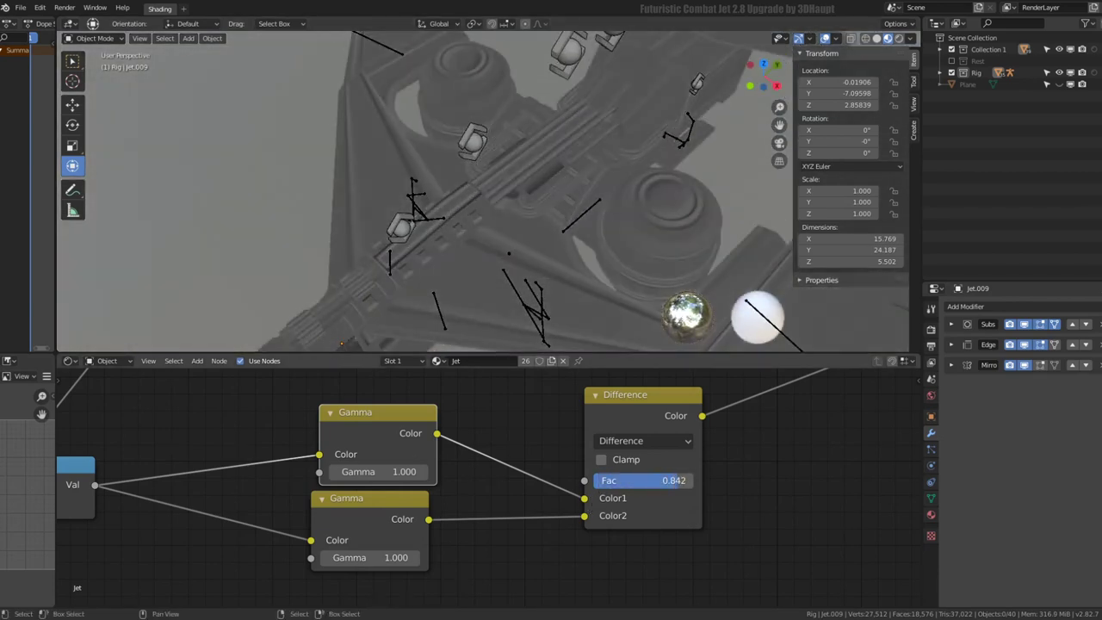
{"action": "left_click", "coordinate": [652, 442]}
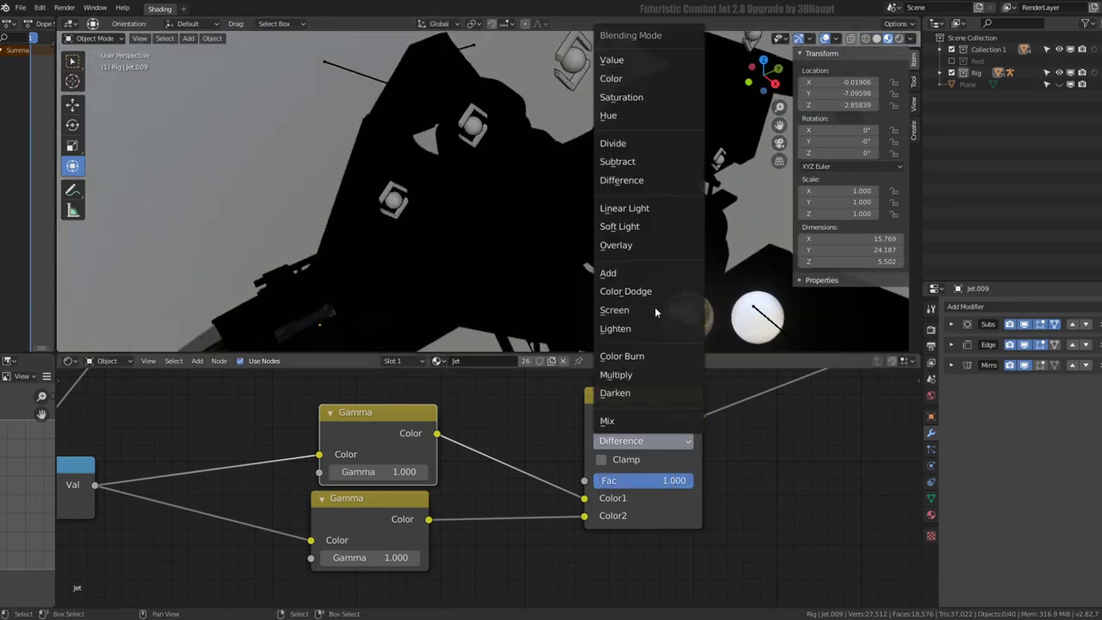
{"action": "left_click", "coordinate": [655, 299]}
{"action": "middle_click_drag", "start_coordinate": [362, 482], "coordinate": [407, 455]}
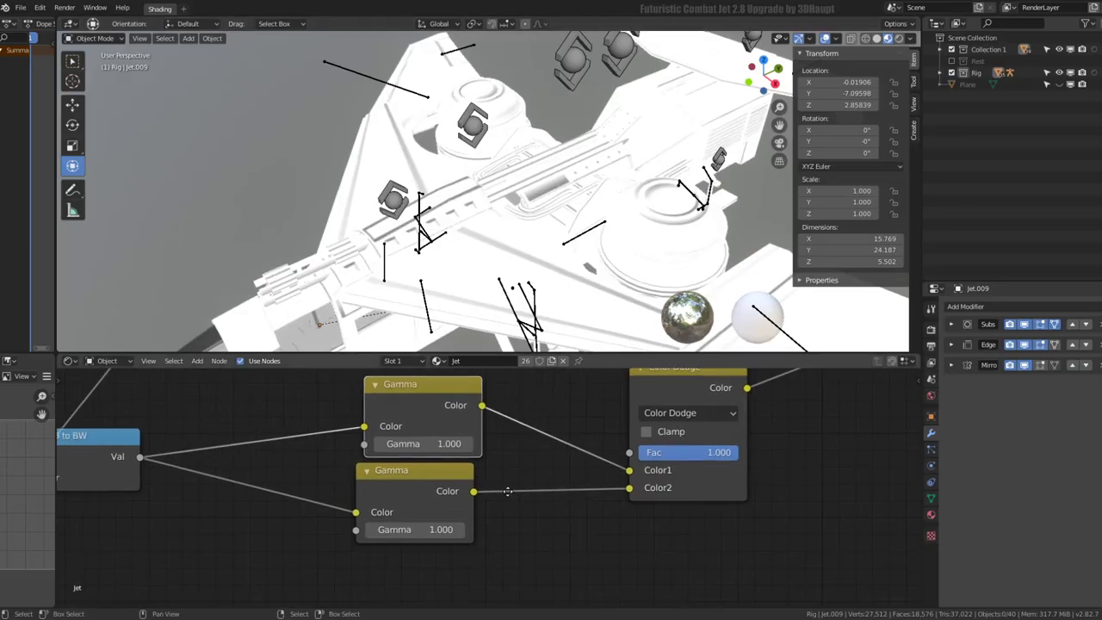
{"action": "mouse_move", "coordinate": [421, 473]}
{"action": "left_mouse_down"}
{"action": "mouse_move", "coordinate": [405, 483]}
{"action": "mouse_move", "coordinate": [421, 495]}
{"action": "left_mouse_up"}
{"action": "key", "text": "shift+a"}
{"action": "mouse_move", "coordinate": [361, 497]}
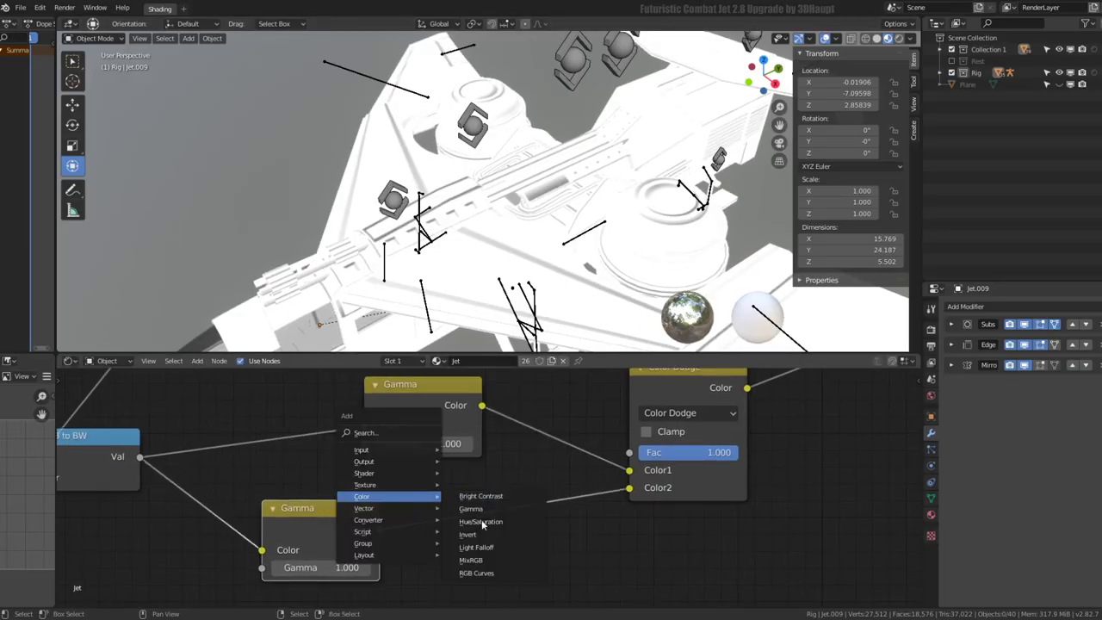
Insert an Invert node before Mix Color2 and try the Overlay blend at full strength
{"action": "left_click", "coordinate": [476, 527]}
{"action": "left_click", "coordinate": [444, 508]}
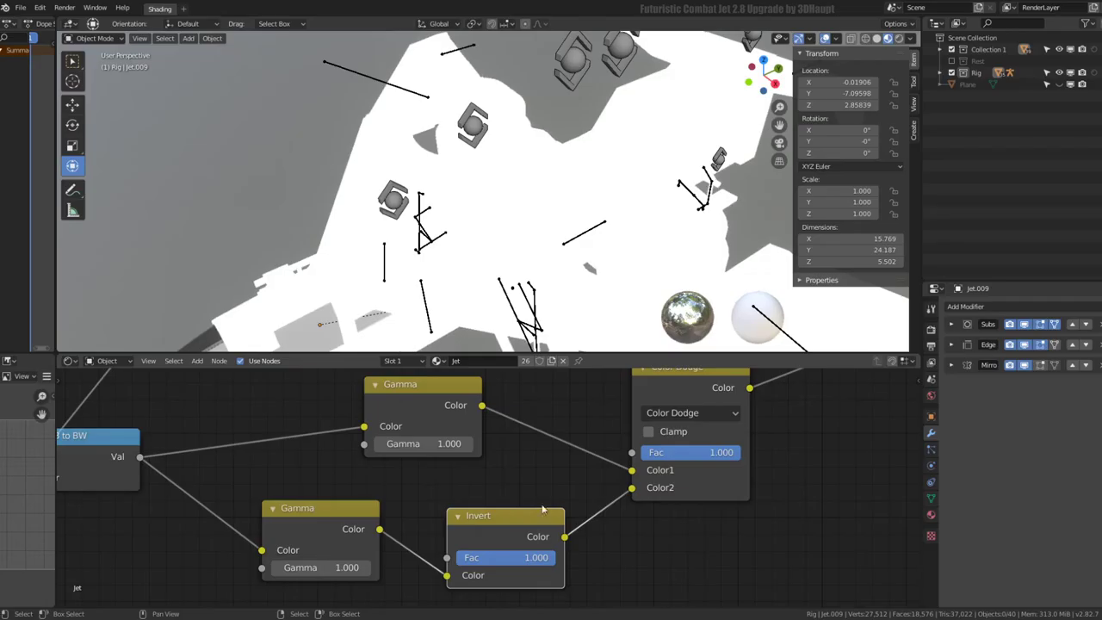
{"action": "middle_click_drag", "start_coordinate": [591, 231], "coordinate": [652, 450]}
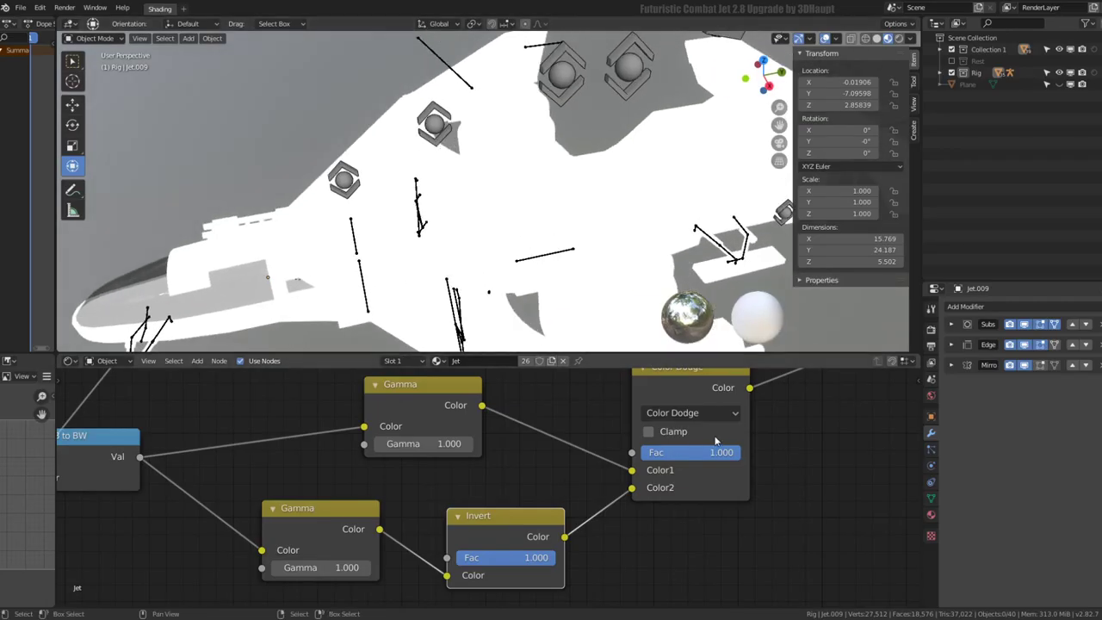
{"action": "left_click_drag", "start_coordinate": [717, 452], "coordinate": [723, 453]}
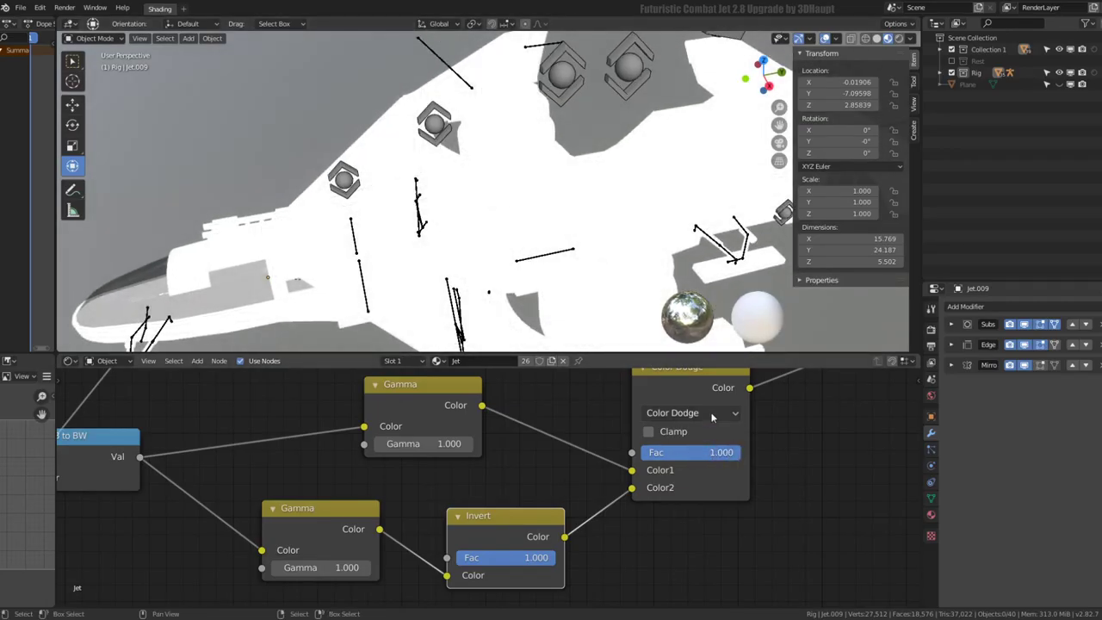
{"action": "left_click", "coordinate": [712, 417]}
{"action": "left_click", "coordinate": [702, 211]}
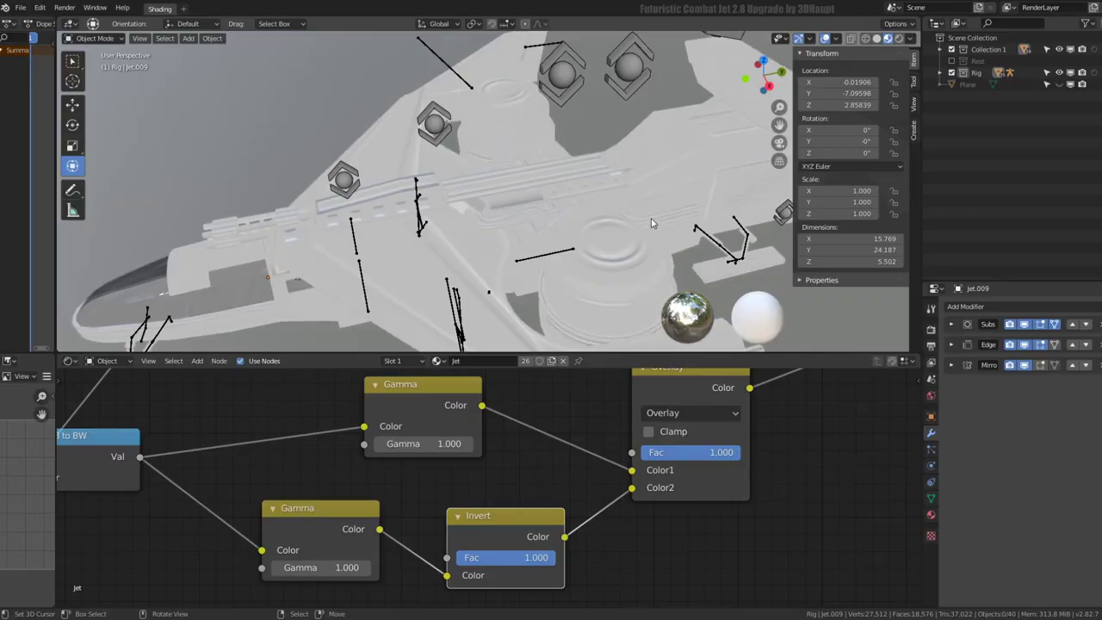
{"action": "mouse_move", "coordinate": [652, 223]}
{"action": "middle_mouse_down"}
{"action": "mouse_move", "coordinate": [664, 148]}
{"action": "mouse_move", "coordinate": [568, 117]}
{"action": "mouse_move", "coordinate": [589, 243]}
{"action": "middle_mouse_up"}
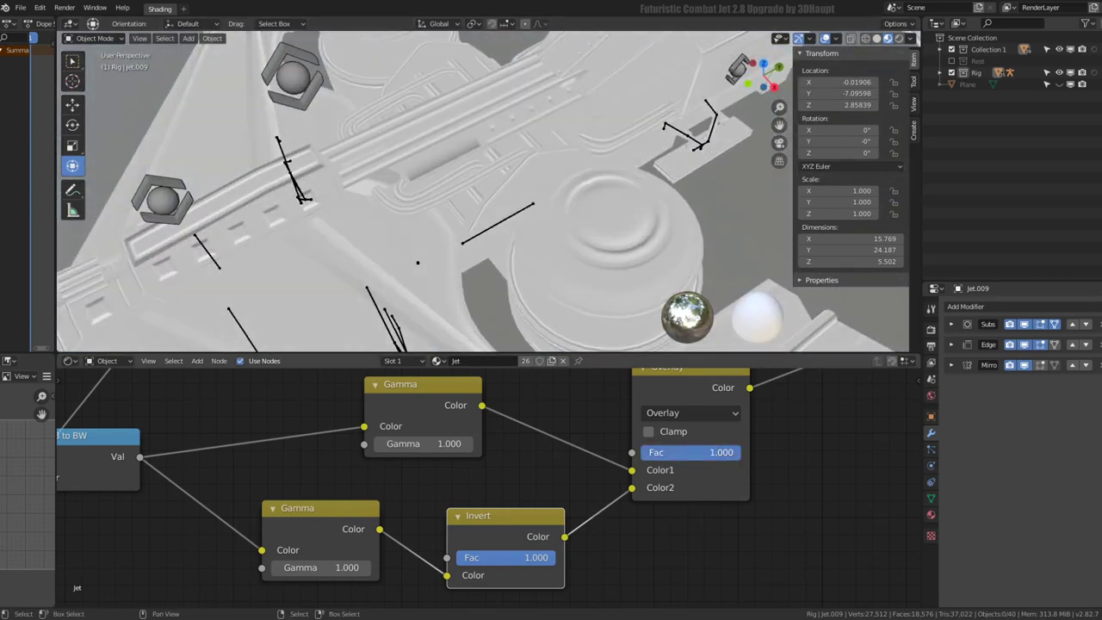
{"action": "left_click_drag", "start_coordinate": [689, 453], "coordinate": [732, 452]}
{"action": "mouse_move", "coordinate": [639, 317]}
{"action": "middle_mouse_down"}
{"action": "mouse_move", "coordinate": [478, 136]}
{"action": "mouse_move", "coordinate": [628, 513]}
{"action": "mouse_move", "coordinate": [554, 535]}
{"action": "middle_mouse_up"}
Compare the Multiply and Color Dodge blends at different strengths
{"action": "left_click", "coordinate": [600, 438]}
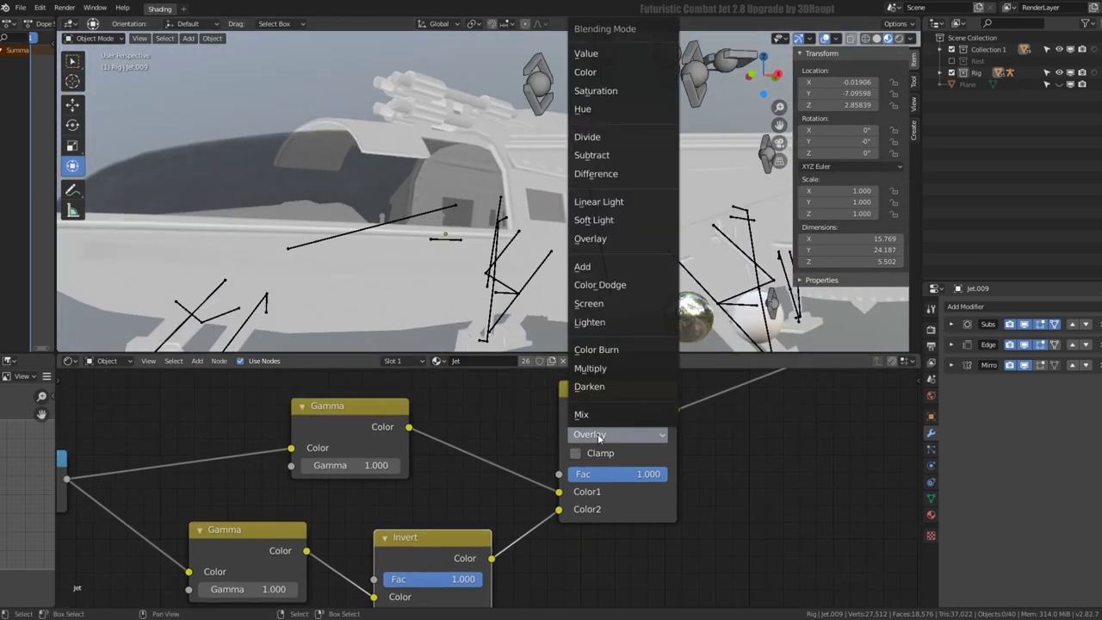
{"action": "left_click", "coordinate": [591, 368]}
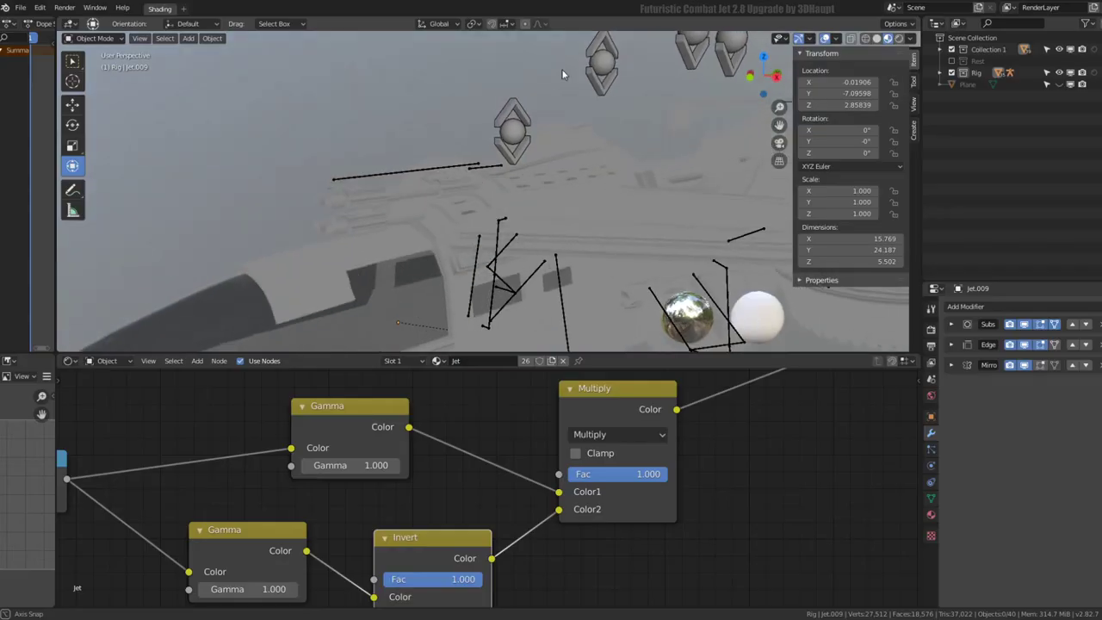
{"action": "mouse_move", "coordinate": [532, 107]}
{"action": "middle_mouse_down"}
{"action": "mouse_move", "coordinate": [535, 190]}
{"action": "mouse_move", "coordinate": [420, 139]}
{"action": "mouse_move", "coordinate": [542, 203]}
{"action": "mouse_move", "coordinate": [491, 222]}
{"action": "mouse_move", "coordinate": [578, 302]}
{"action": "middle_mouse_up"}
{"action": "mouse_move", "coordinate": [652, 474]}
{"action": "left_mouse_down"}
{"action": "mouse_move", "coordinate": [594, 474]}
{"action": "mouse_move", "coordinate": [664, 471]}
{"action": "left_mouse_up"}
{"action": "left_click", "coordinate": [637, 433]}
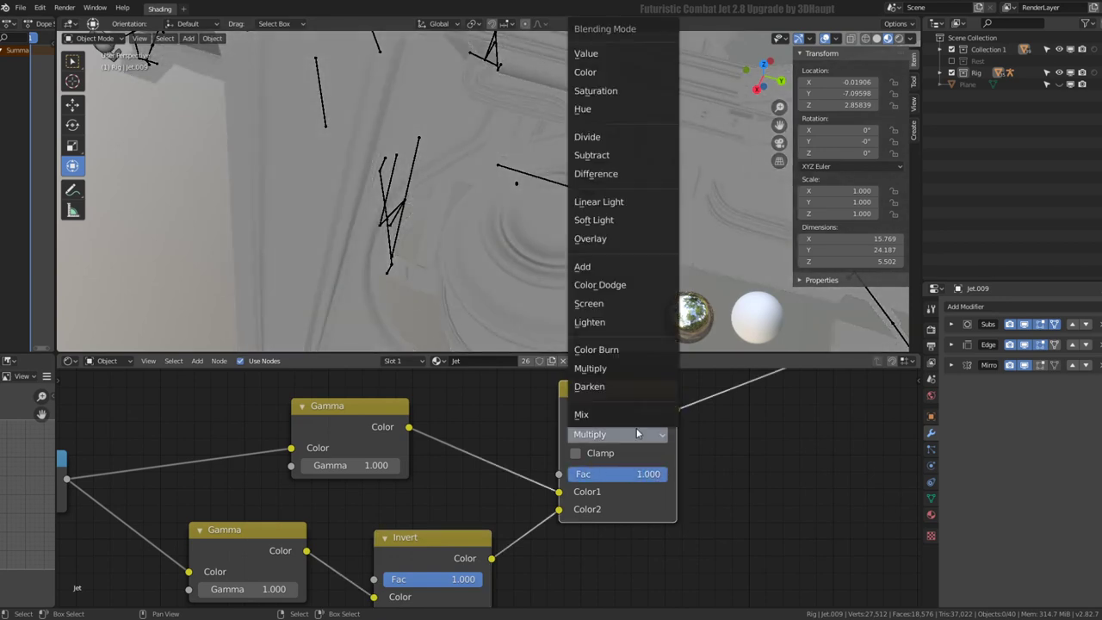
{"action": "left_click", "coordinate": [639, 285]}
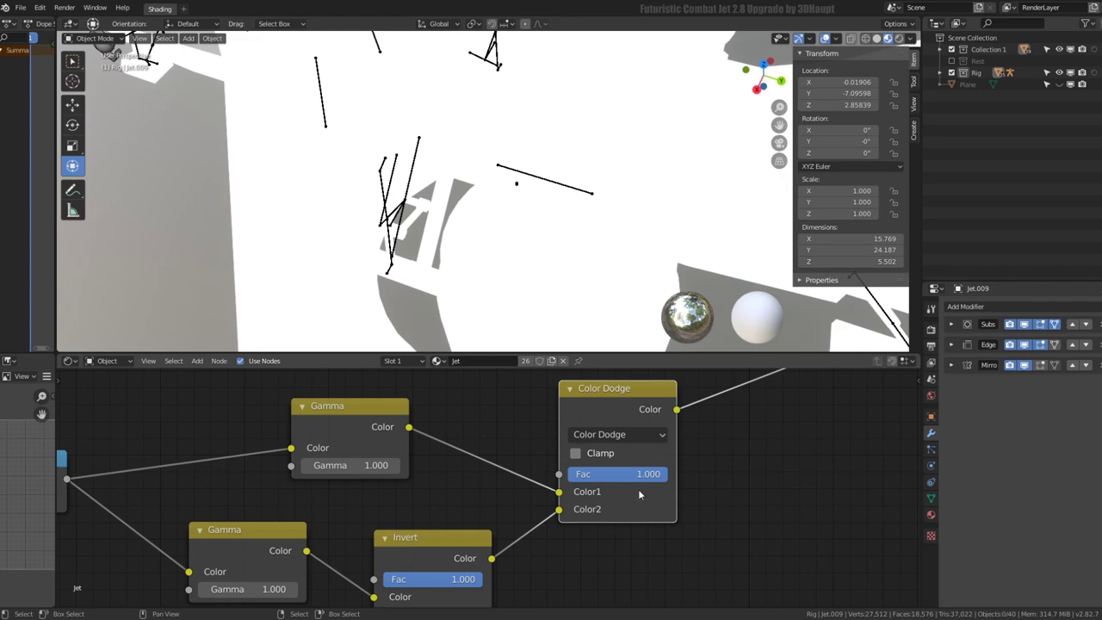
{"action": "left_click_drag", "start_coordinate": [644, 479], "coordinate": [647, 459]}
Test the Divide blend, then settle on Subtract at full strength
{"action": "left_click", "coordinate": [631, 435]}
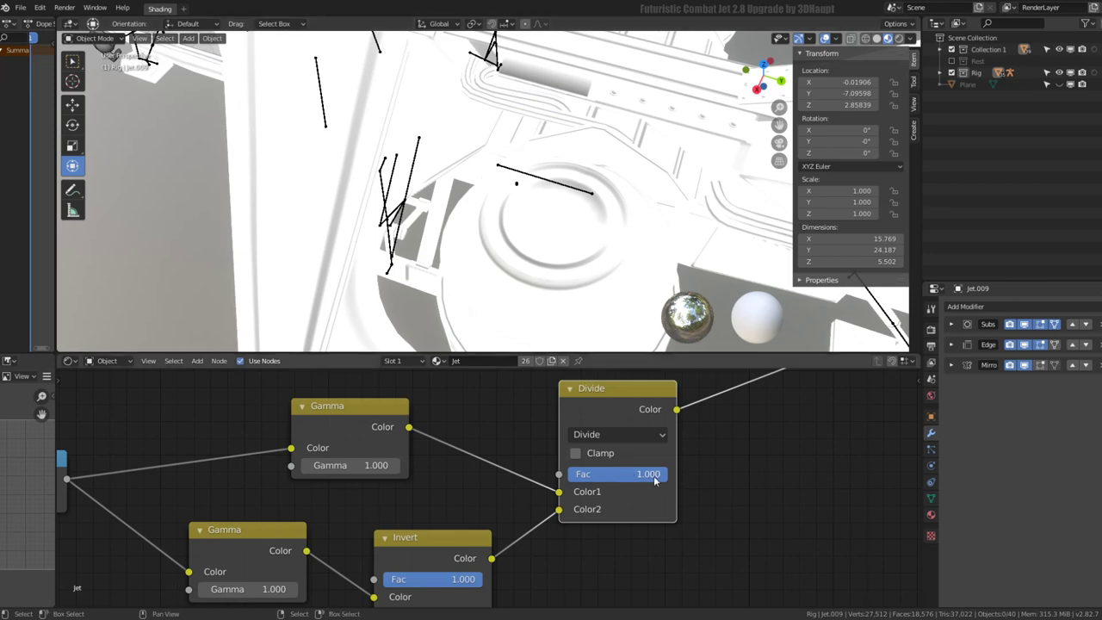
{"action": "left_click_drag", "start_coordinate": [652, 477], "coordinate": [590, 475]}
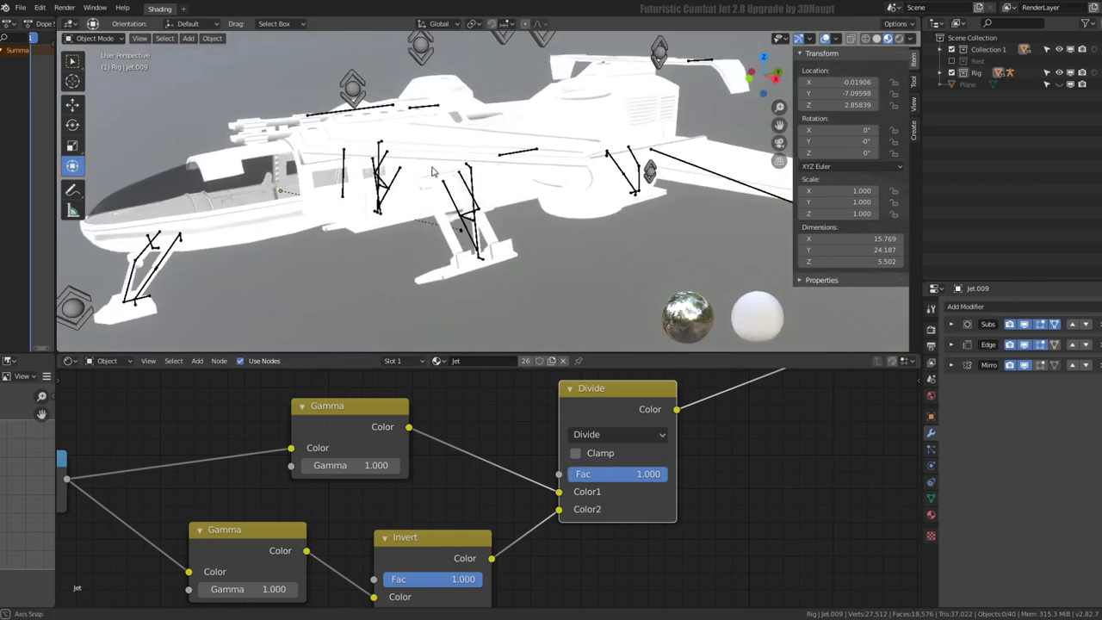
{"action": "left_click", "coordinate": [618, 434]}
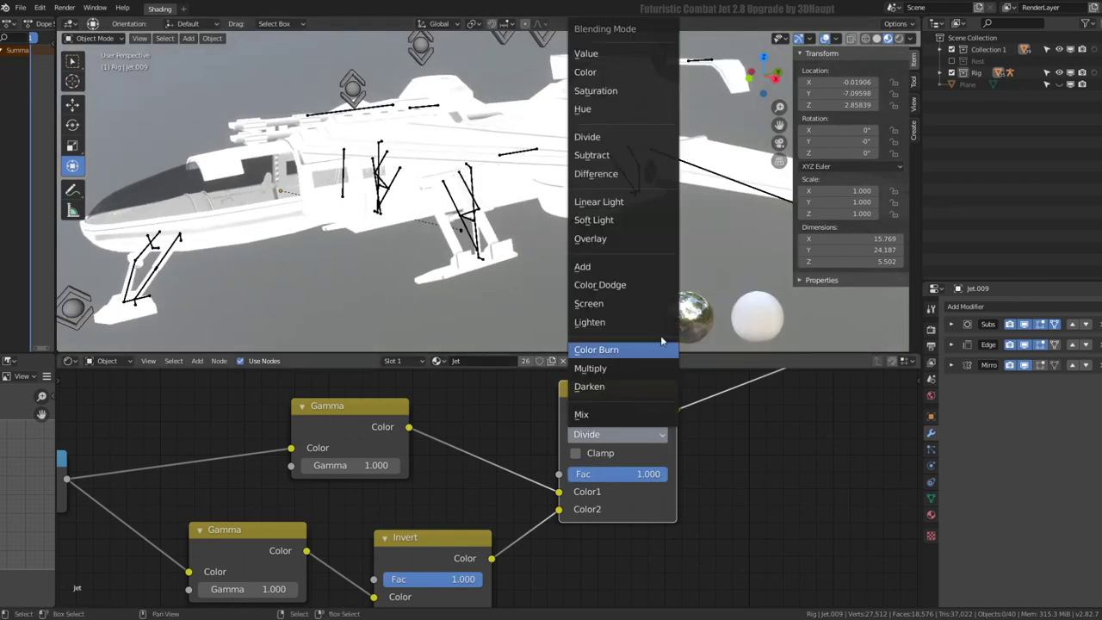
{"action": "left_click", "coordinate": [619, 155]}
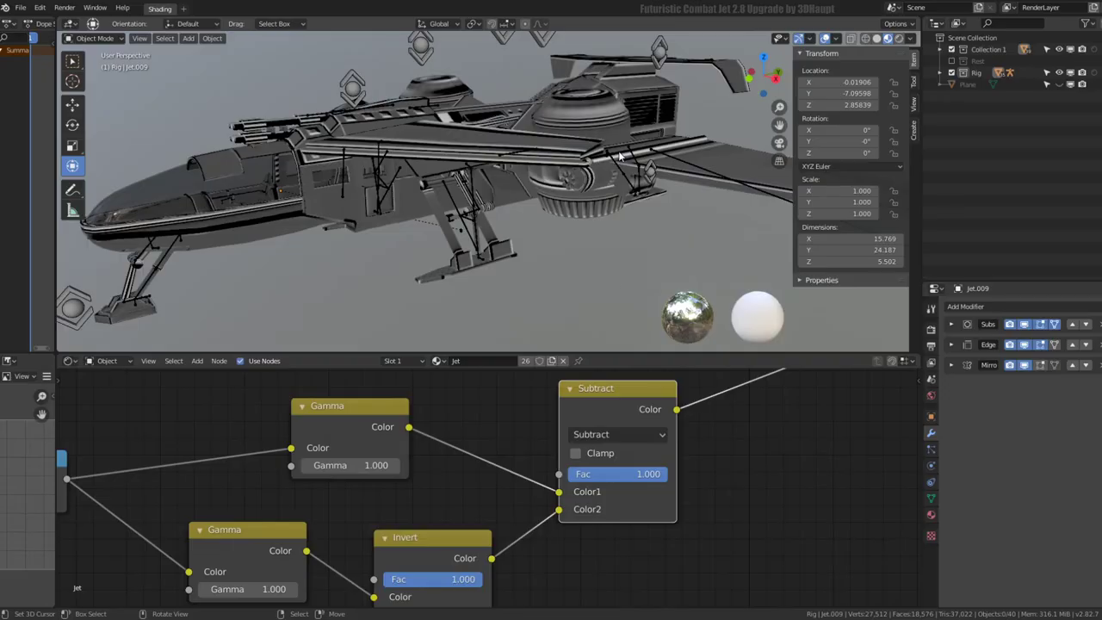
{"action": "mouse_move", "coordinate": [637, 474]}
{"action": "left_mouse_down"}
{"action": "mouse_move", "coordinate": [610, 488]}
{"action": "mouse_move", "coordinate": [667, 474]}
{"action": "left_mouse_up"}
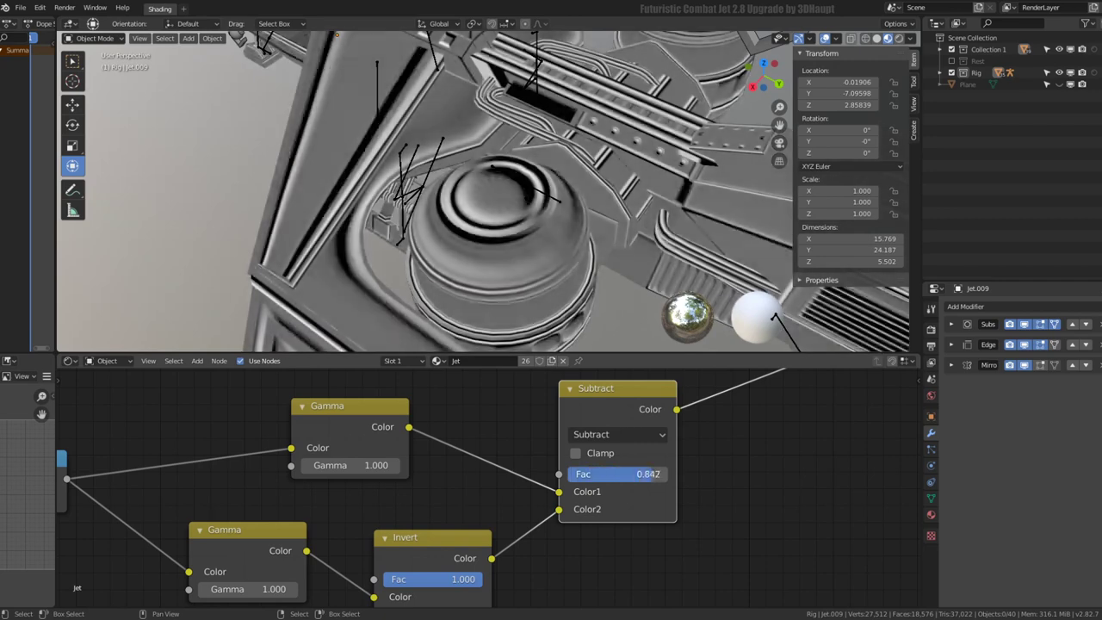
{"action": "mouse_move", "coordinate": [568, 216]}
{"action": "middle_mouse_down"}
{"action": "mouse_move", "coordinate": [542, 128]}
{"action": "mouse_move", "coordinate": [482, 146]}
{"action": "middle_mouse_up"}
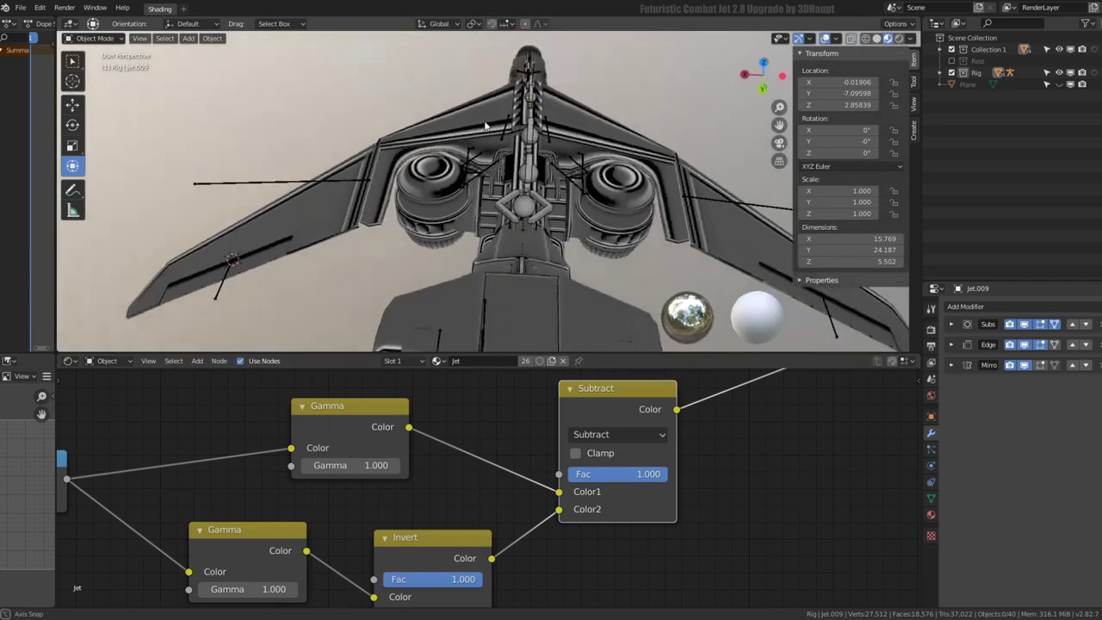
{"action": "middle_click_drag", "start_coordinate": [430, 551], "coordinate": [475, 485]}
{"action": "middle_click_drag", "start_coordinate": [528, 519], "coordinate": [529, 521]}
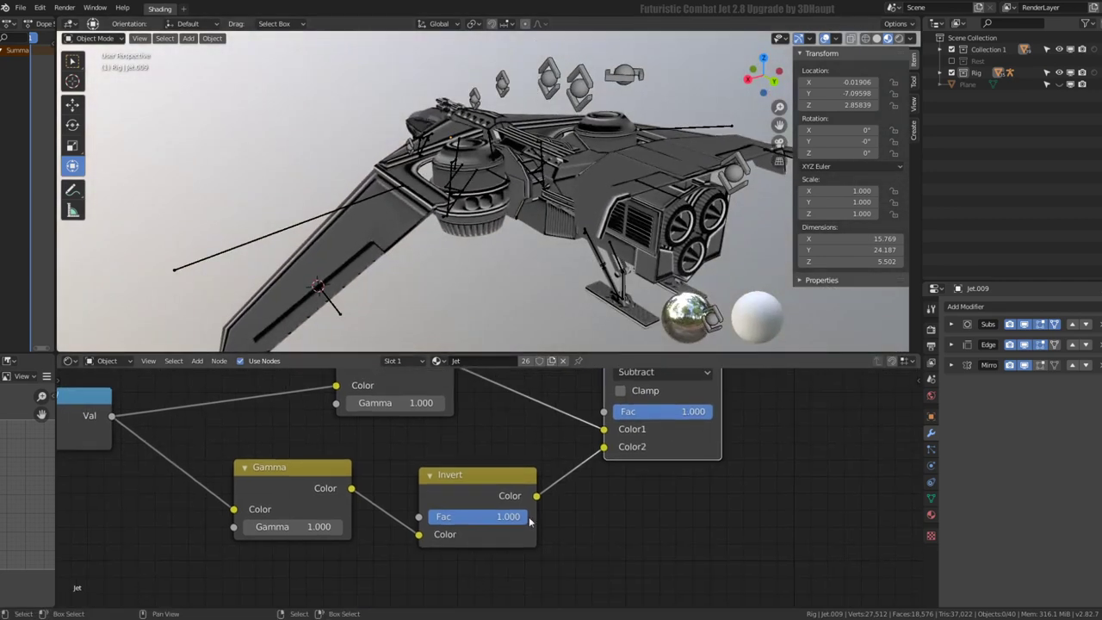
{"action": "mouse_move", "coordinate": [530, 521]}
{"action": "left_mouse_down"}
{"action": "mouse_move", "coordinate": [422, 519]}
{"action": "mouse_move", "coordinate": [529, 519]}
{"action": "left_mouse_up"}
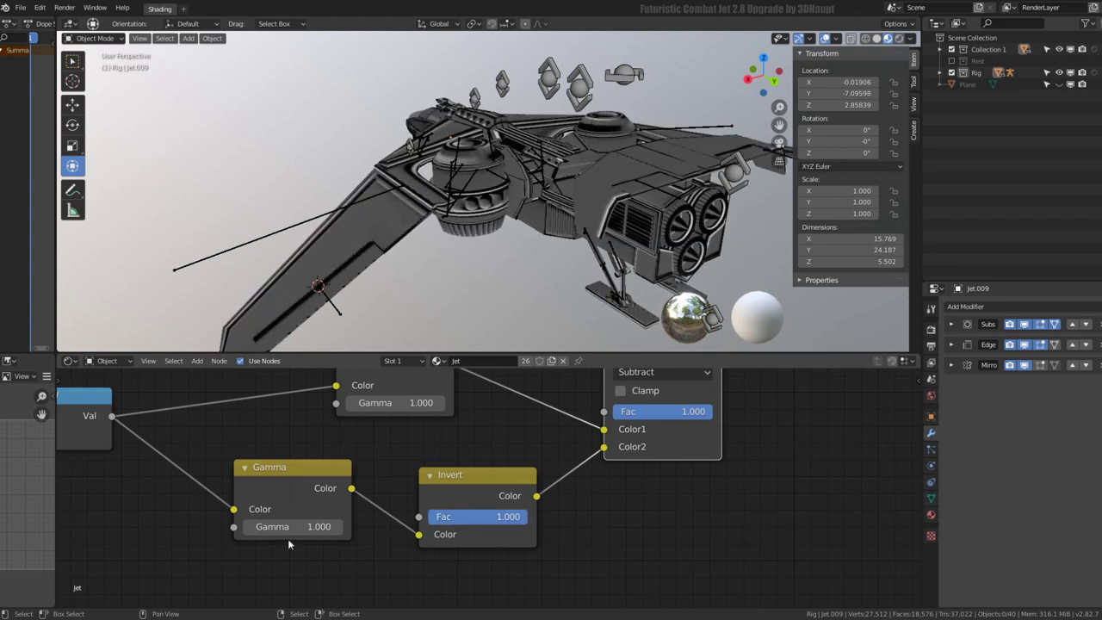
Tune the lower Gamma value to 0.500 after trying 3.400 and 0.600
{"action": "left_click_drag", "start_coordinate": [293, 526], "coordinate": [362, 526]}
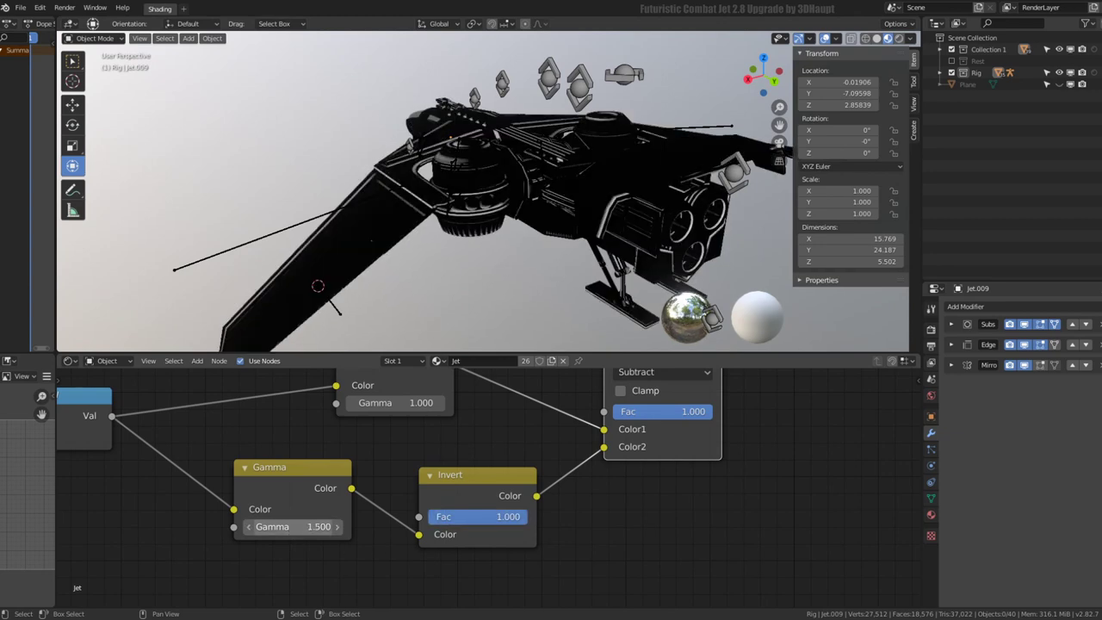
{"action": "left_click_drag", "start_coordinate": [293, 526], "coordinate": [215, 526]}
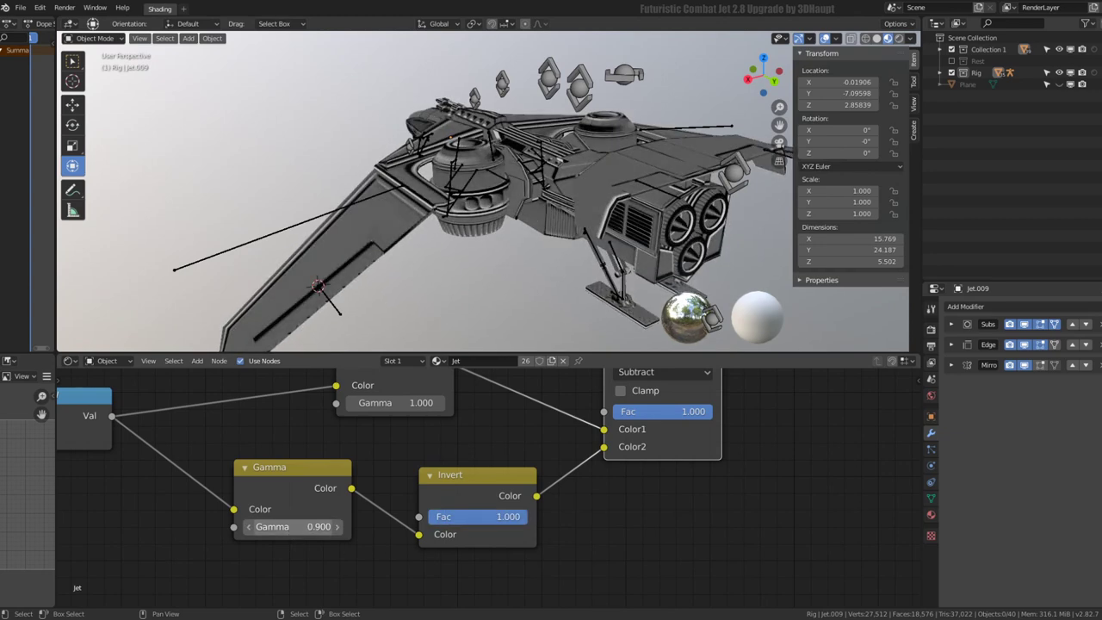
{"action": "left_click_drag", "start_coordinate": [293, 526], "coordinate": [284, 526]}
{"action": "mouse_move", "coordinate": [273, 284]}
{"action": "middle_mouse_down"}
{"action": "mouse_move", "coordinate": [485, 209]}
{"action": "mouse_move", "coordinate": [517, 215]}
{"action": "middle_mouse_up"}
Zoom out the node editor and frame the jet's hull in the viewport
{"action": "scroll", "coordinate": [589, 487], "scroll_direction": "down", "scroll_amount": 3}
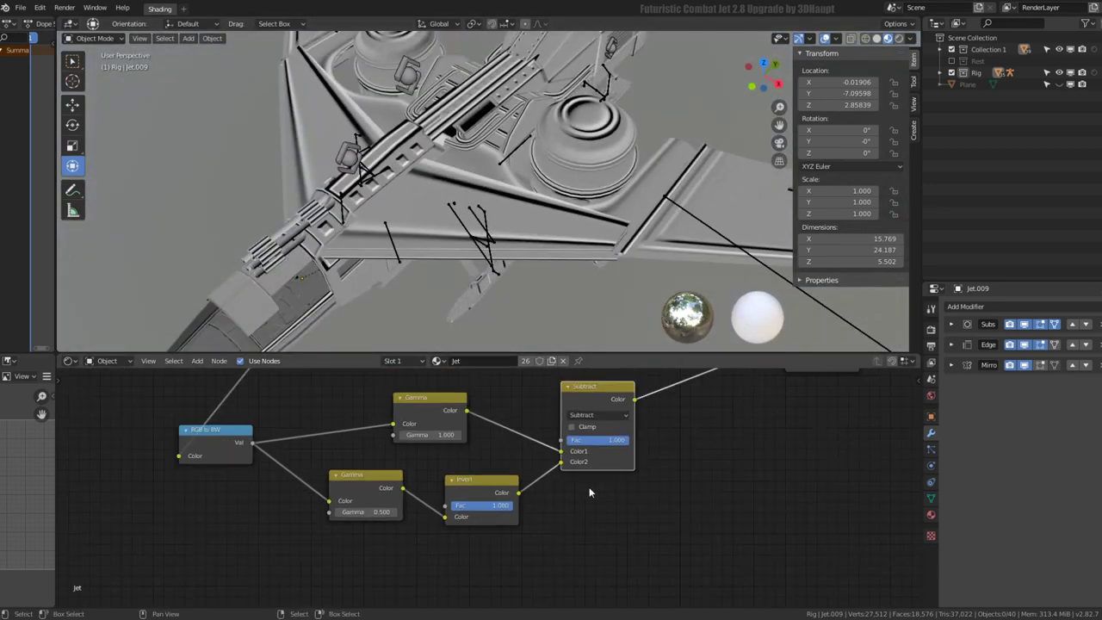
{"action": "scroll", "coordinate": [607, 465], "scroll_direction": "down", "scroll_amount": 2}
{"action": "scroll", "coordinate": [607, 465], "scroll_direction": "up", "scroll_amount": 2}
{"action": "scroll", "coordinate": [605, 504], "scroll_direction": "up", "scroll_amount": 2}
{"action": "scroll", "coordinate": [703, 410], "scroll_direction": "up", "scroll_amount": 1}
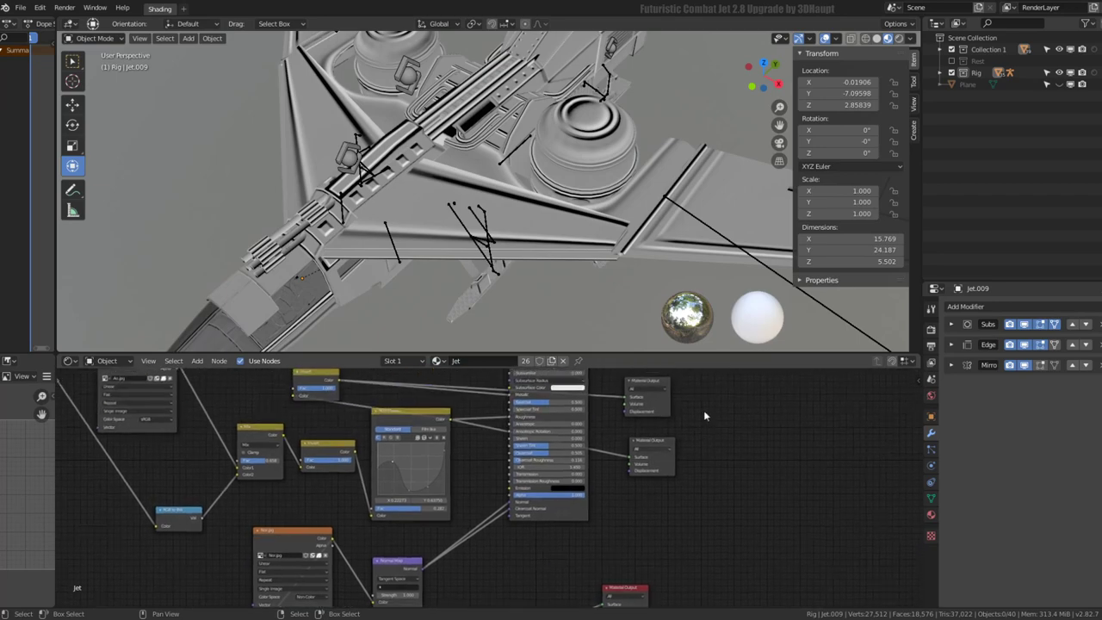
{"action": "scroll", "coordinate": [637, 435], "scroll_direction": "up", "scroll_amount": 1}
{"action": "scroll", "coordinate": [642, 435], "scroll_direction": "up", "scroll_amount": 2, "text": "shift"}
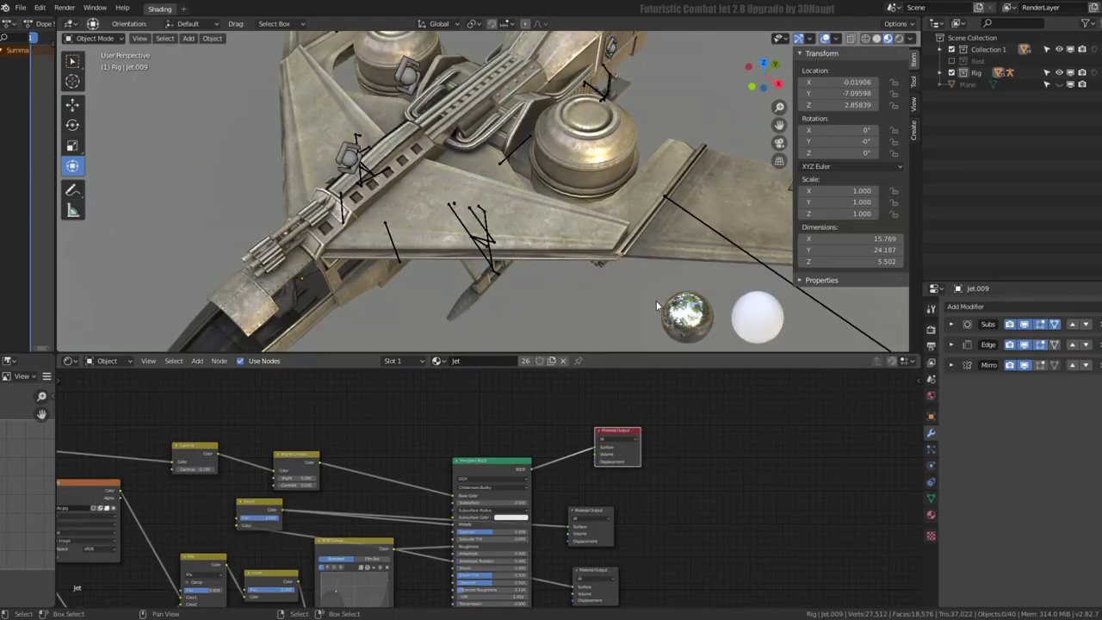
{"action": "mouse_move", "coordinate": [656, 301]}
{"action": "middle_mouse_down"}
{"action": "mouse_move", "coordinate": [502, 209]}
{"action": "mouse_move", "coordinate": [551, 284]}
{"action": "middle_mouse_up"}
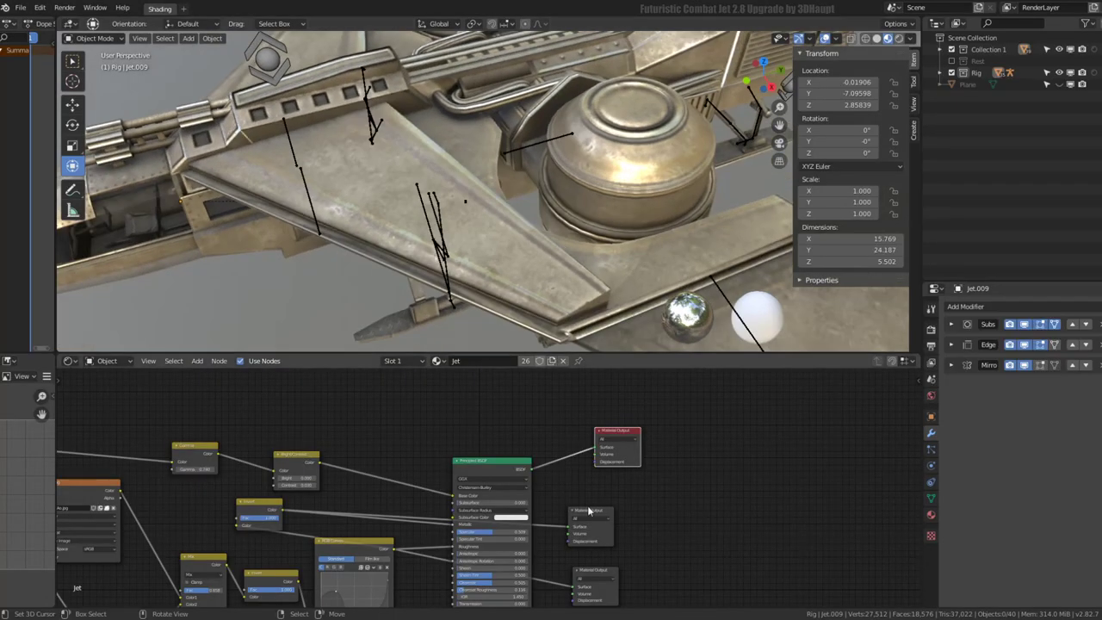
{"action": "scroll", "coordinate": [576, 517], "scroll_direction": "down", "scroll_amount": 4, "text": "shift"}
{"action": "left_click", "coordinate": [576, 573]}
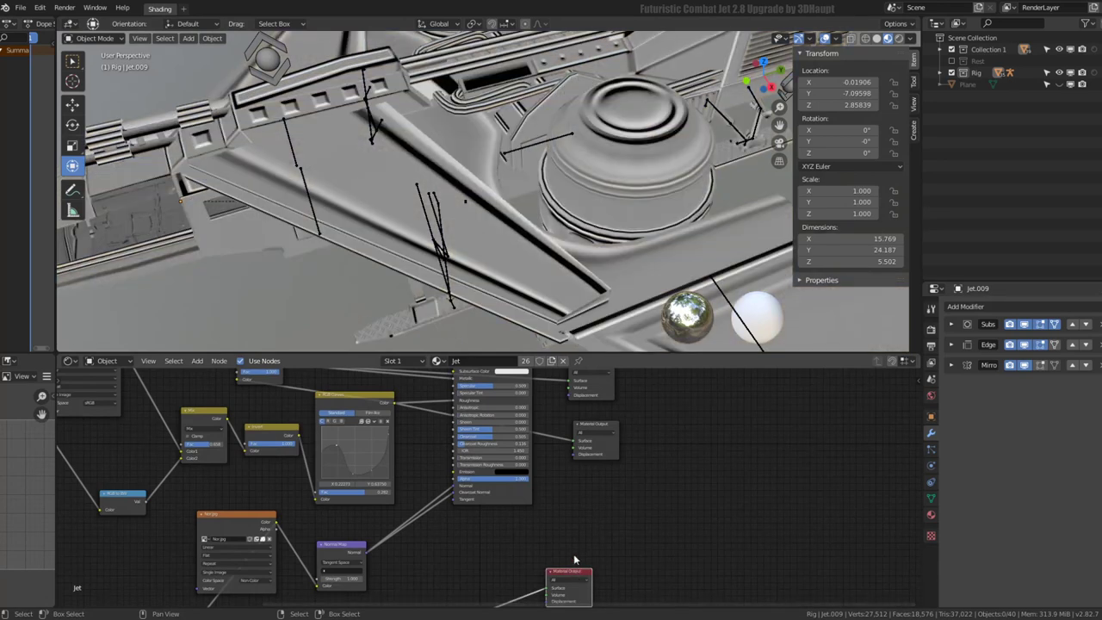
{"action": "scroll", "coordinate": [574, 554], "scroll_direction": "down", "scroll_amount": 1}
{"action": "scroll", "coordinate": [557, 462], "scroll_direction": "down", "scroll_amount": 1}
{"action": "scroll", "coordinate": [575, 552], "scroll_direction": "down", "scroll_amount": 1}
{"action": "scroll", "coordinate": [576, 551], "scroll_direction": "up", "scroll_amount": 1}
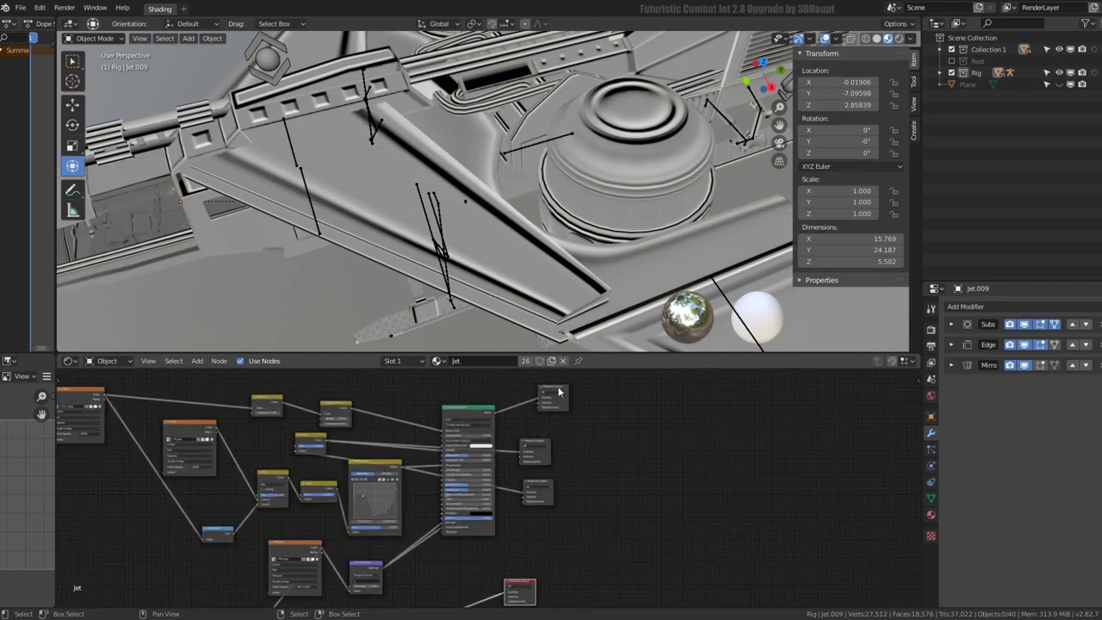
Switch through the three Material Outputs to preview the full material, then wire in a new Mix node
{"action": "left_click_drag", "start_coordinate": [555, 386], "coordinate": [700, 380]}
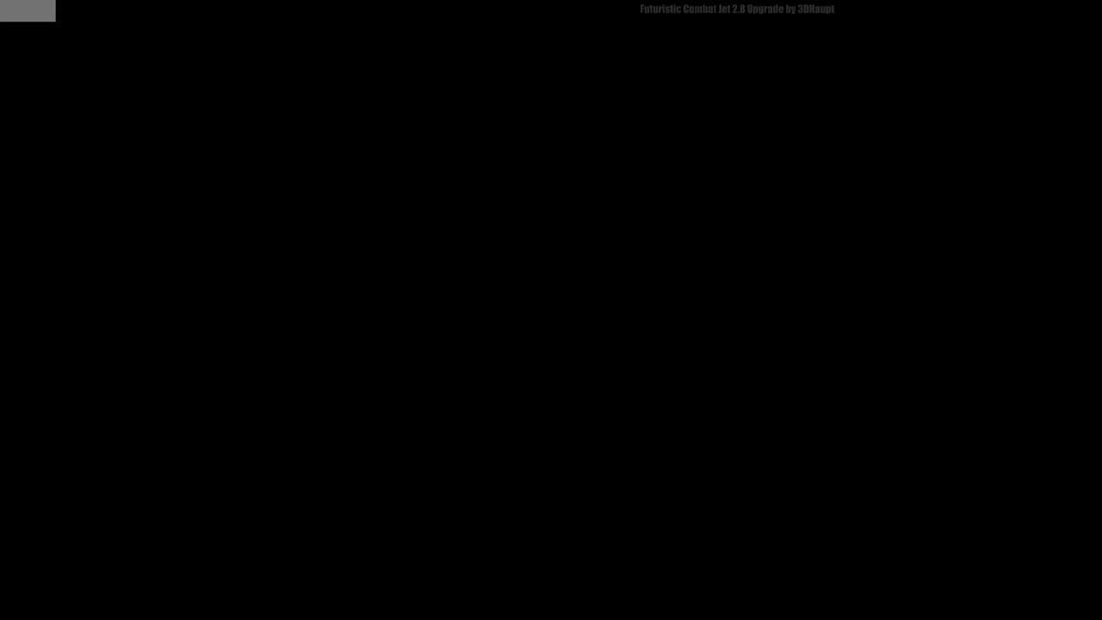
{"action": "left_click_drag", "start_coordinate": [540, 447], "coordinate": [694, 439]}
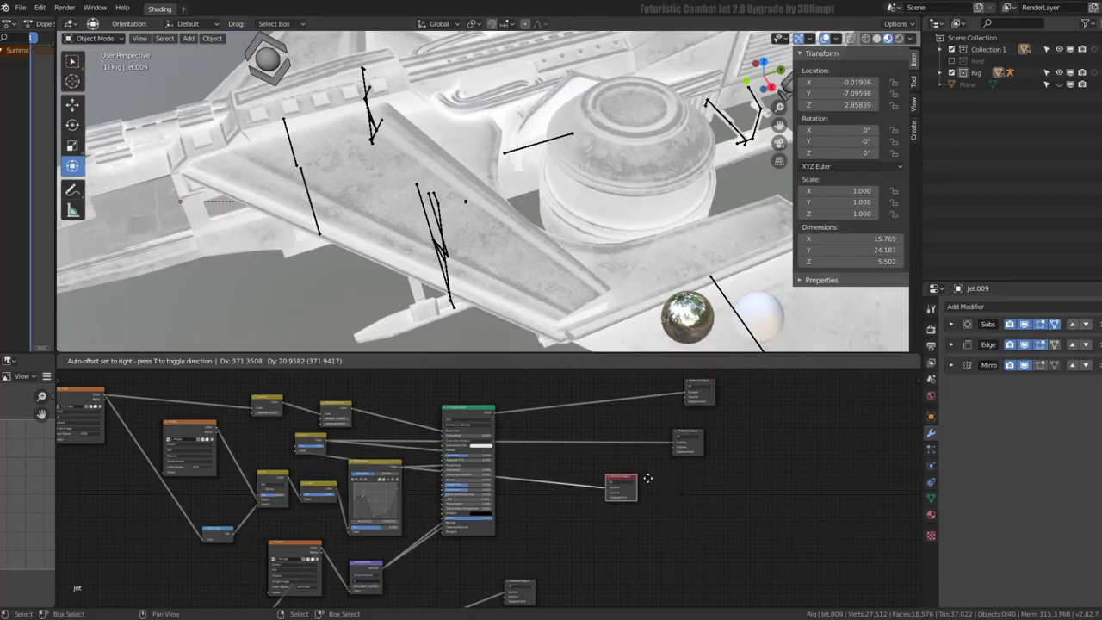
{"action": "left_click_drag", "start_coordinate": [535, 489], "coordinate": [698, 490]}
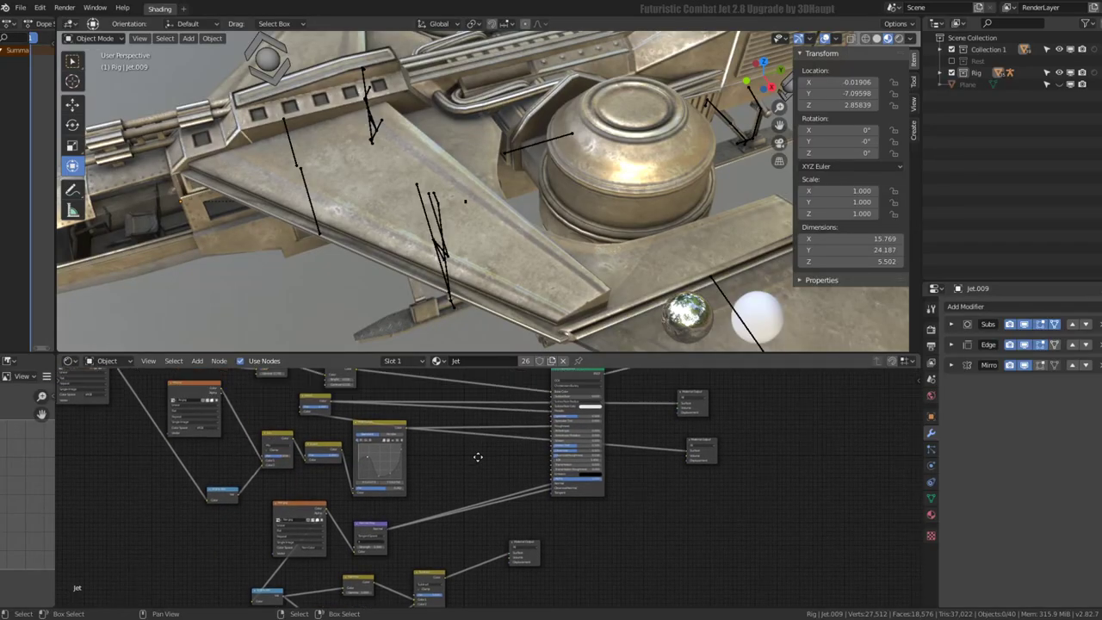
{"action": "key", "text": "shift+a"}
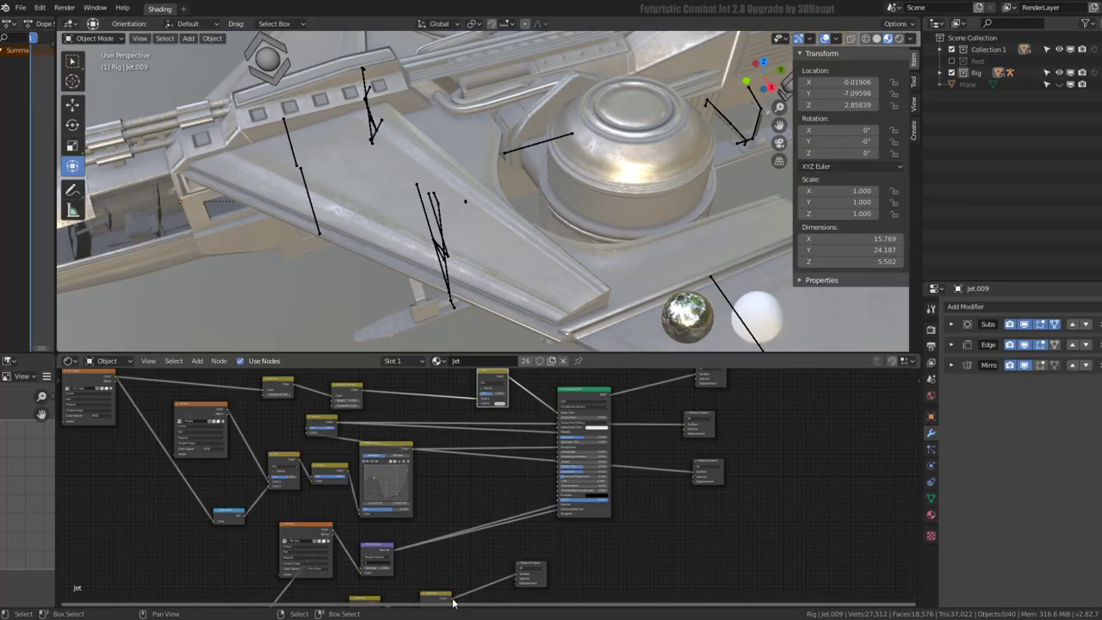
{"action": "left_click_drag", "start_coordinate": [453, 602], "coordinate": [502, 435]}
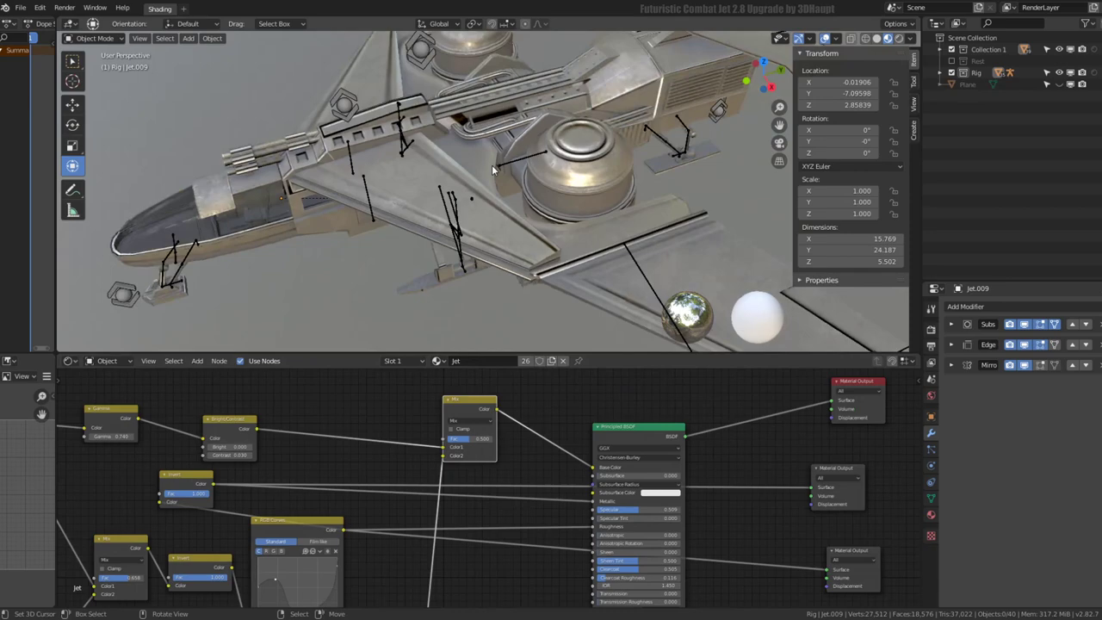
Try a 0.633 factor on the Multiply Mix node, then set it to full 1.000
{"action": "mouse_move", "coordinate": [492, 164]}
{"action": "middle_mouse_down"}
{"action": "mouse_move", "coordinate": [460, 90]}
{"action": "mouse_move", "coordinate": [728, 89]}
{"action": "mouse_move", "coordinate": [734, 102]}
{"action": "mouse_move", "coordinate": [689, 172]}
{"action": "middle_mouse_up"}
{"action": "scroll", "coordinate": [657, 411], "scroll_direction": "up", "scroll_amount": 1}
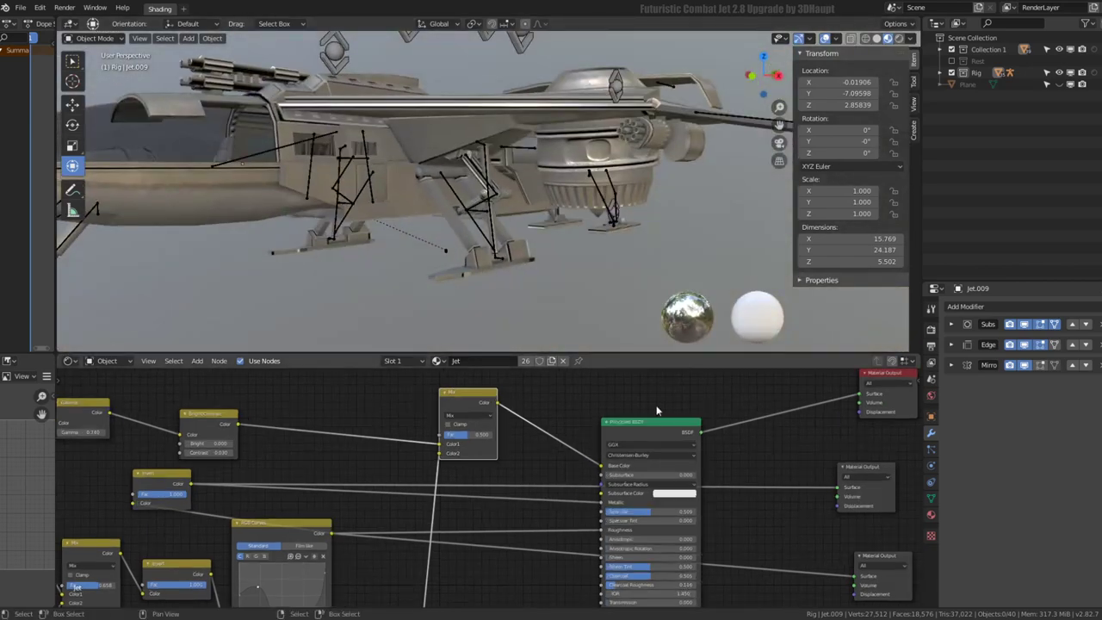
{"action": "scroll", "coordinate": [505, 417], "scroll_direction": "up", "scroll_amount": 3}
{"action": "mouse_move", "coordinate": [518, 251]}
{"action": "middle_mouse_down"}
{"action": "mouse_move", "coordinate": [325, 304]}
{"action": "mouse_move", "coordinate": [535, 376]}
{"action": "middle_mouse_up"}
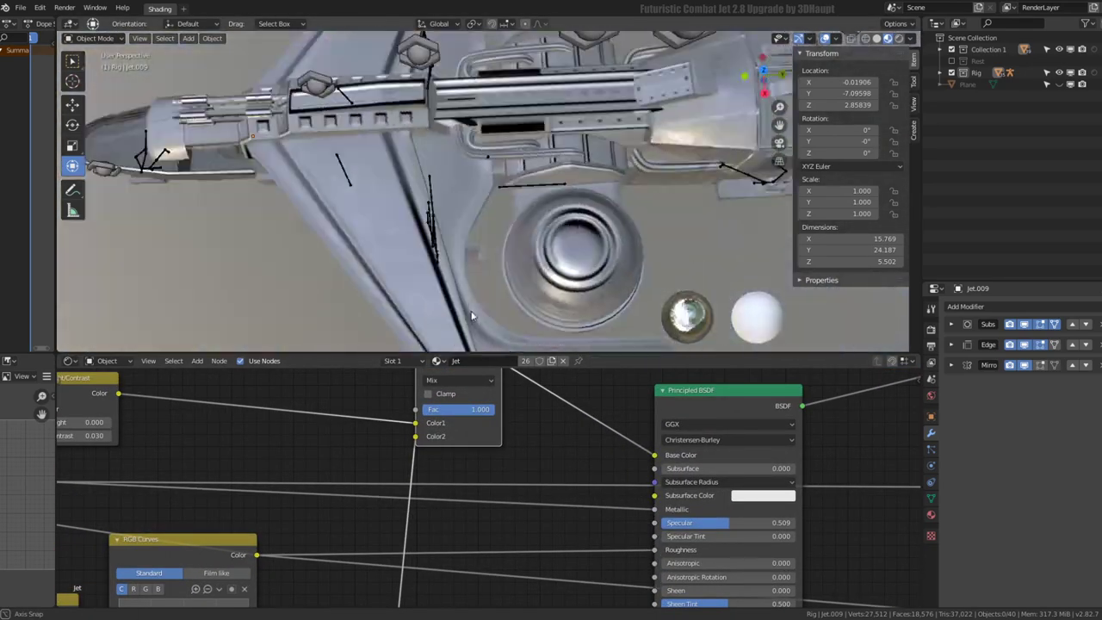
{"action": "mouse_move", "coordinate": [483, 452]}
{"action": "left_mouse_down"}
{"action": "mouse_move", "coordinate": [431, 452]}
{"action": "mouse_move", "coordinate": [413, 473]}
{"action": "mouse_move", "coordinate": [449, 469]}
{"action": "left_mouse_up"}
{"action": "left_click", "coordinate": [449, 440]}
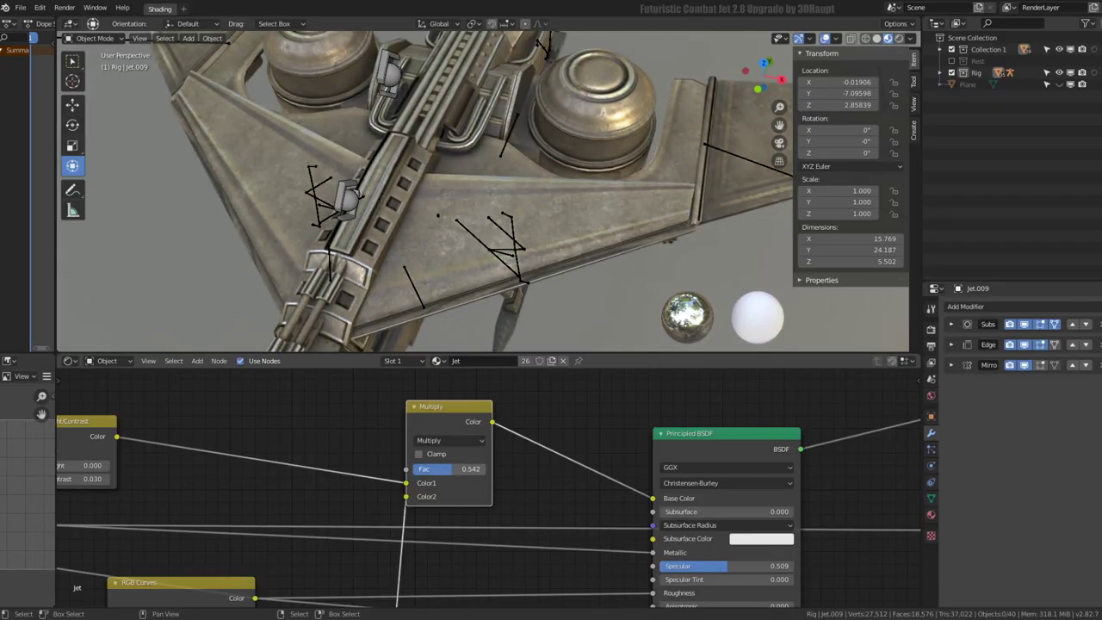
{"action": "left_click_drag", "start_coordinate": [472, 469], "coordinate": [459, 468]}
{"action": "middle_click_drag", "start_coordinate": [431, 215], "coordinate": [455, 135]}
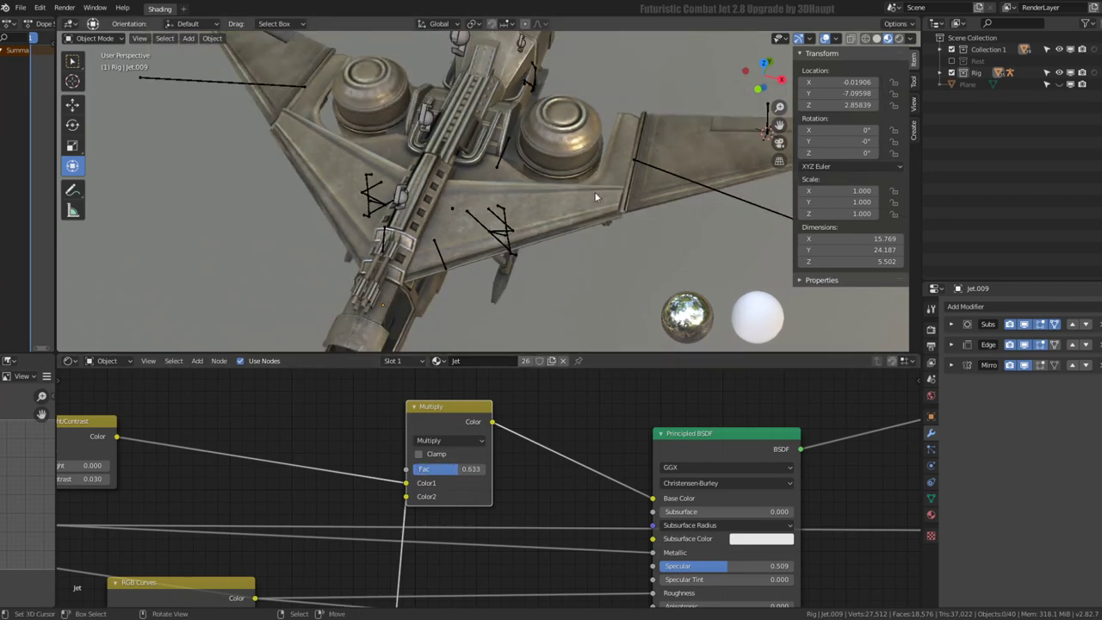
{"action": "scroll", "coordinate": [454, 135], "scroll_direction": "up", "scroll_amount": 5}
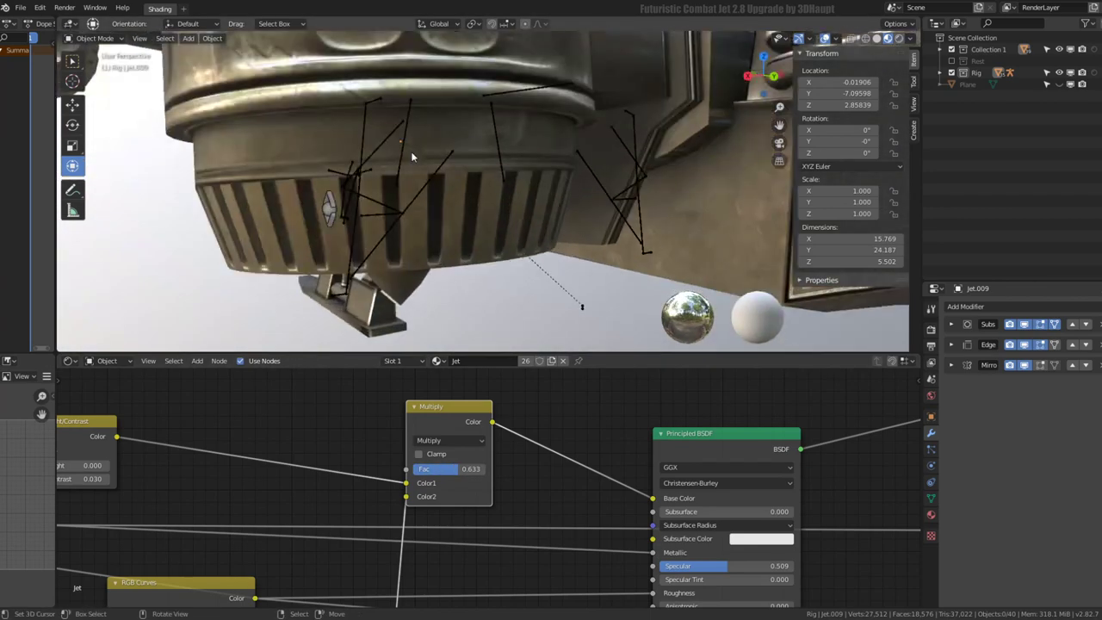
{"action": "mouse_move", "coordinate": [387, 135]}
{"action": "middle_mouse_down"}
{"action": "mouse_move", "coordinate": [631, 168]}
{"action": "mouse_move", "coordinate": [586, 220]}
{"action": "mouse_move", "coordinate": [571, 181]}
{"action": "middle_mouse_up"}
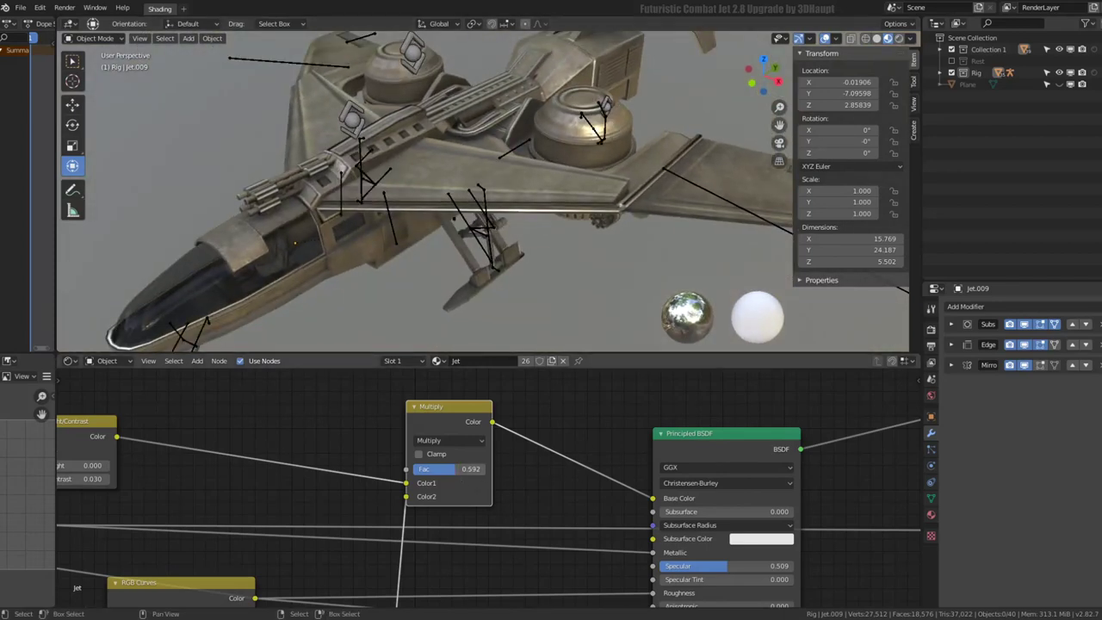
{"action": "left_click_drag", "start_coordinate": [448, 468], "coordinate": [490, 469]}
{"action": "left_click", "coordinate": [463, 442]}
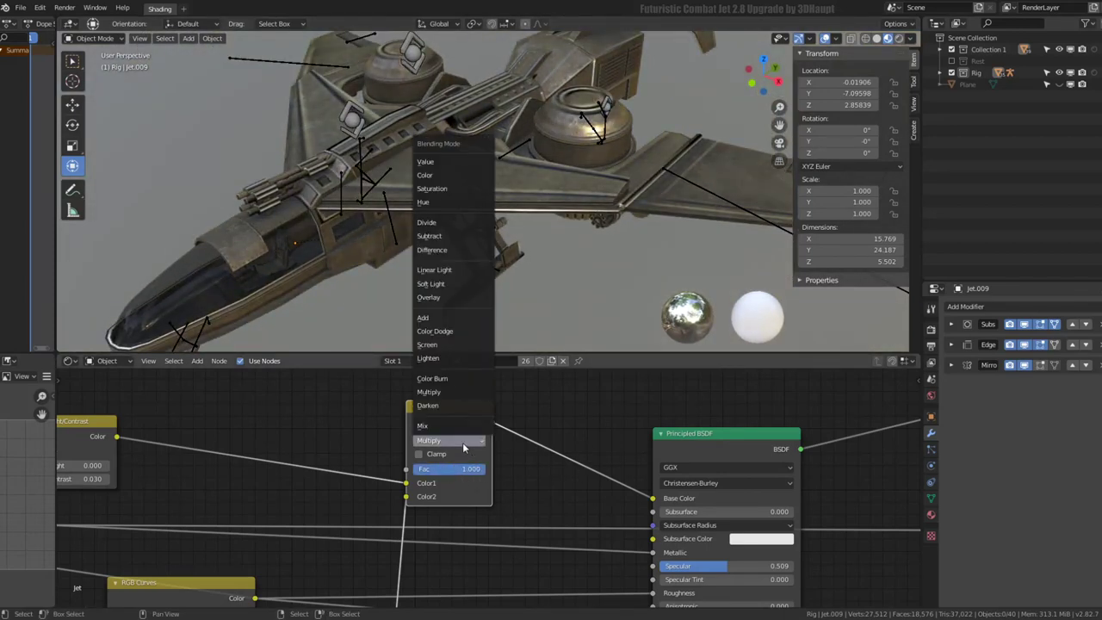
Frame the whole node tree and zoom into the Gamma, Invert and Subtract edge-mask nodes
{"action": "key", "text": "Home"}
{"action": "scroll", "coordinate": [555, 511], "scroll_direction": "up", "scroll_amount": 2}
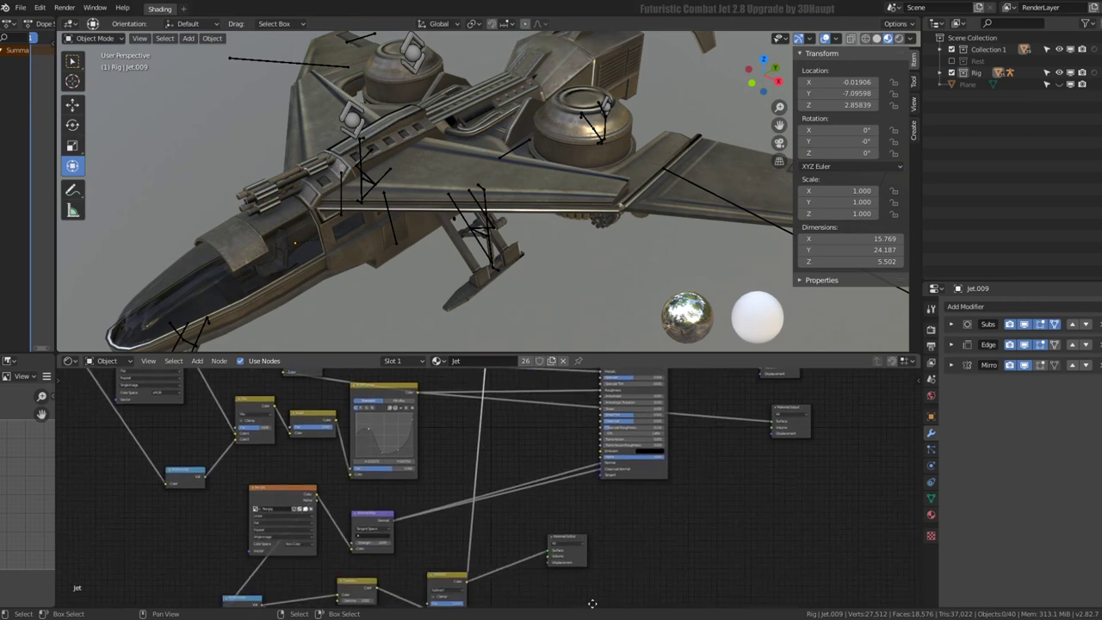
{"action": "scroll", "coordinate": [556, 512], "scroll_direction": "up", "scroll_amount": 2}
{"action": "scroll", "coordinate": [556, 512], "scroll_direction": "up", "scroll_amount": 2}
{"action": "scroll", "coordinate": [396, 546], "scroll_direction": "up", "scroll_amount": 1}
{"action": "middle_click_drag", "start_coordinate": [396, 545], "coordinate": [489, 458]}
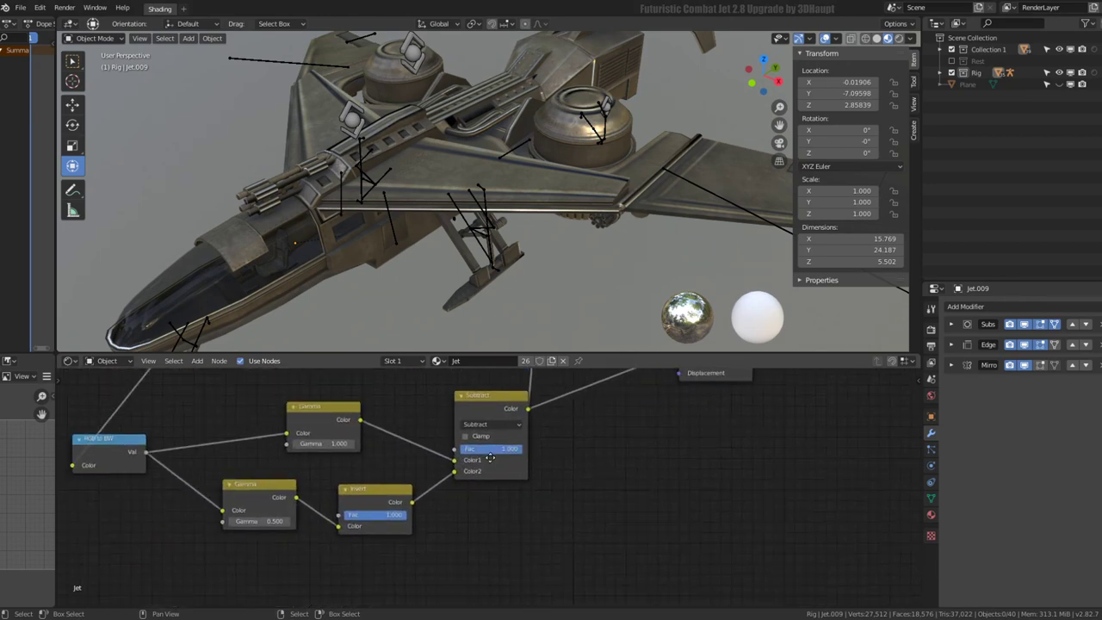
{"action": "mouse_move", "coordinate": [400, 517]}
{"action": "left_mouse_down"}
{"action": "mouse_move", "coordinate": [362, 516]}
{"action": "mouse_move", "coordinate": [404, 515]}
{"action": "left_mouse_up"}
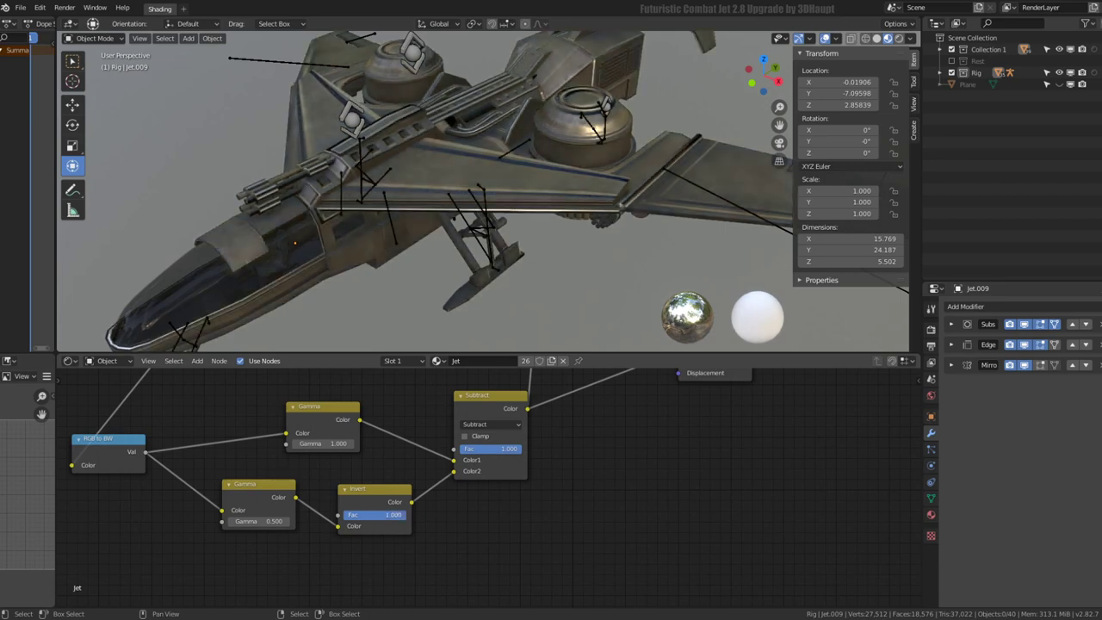
{"action": "middle_click_drag", "start_coordinate": [523, 410], "coordinate": [483, 481]}
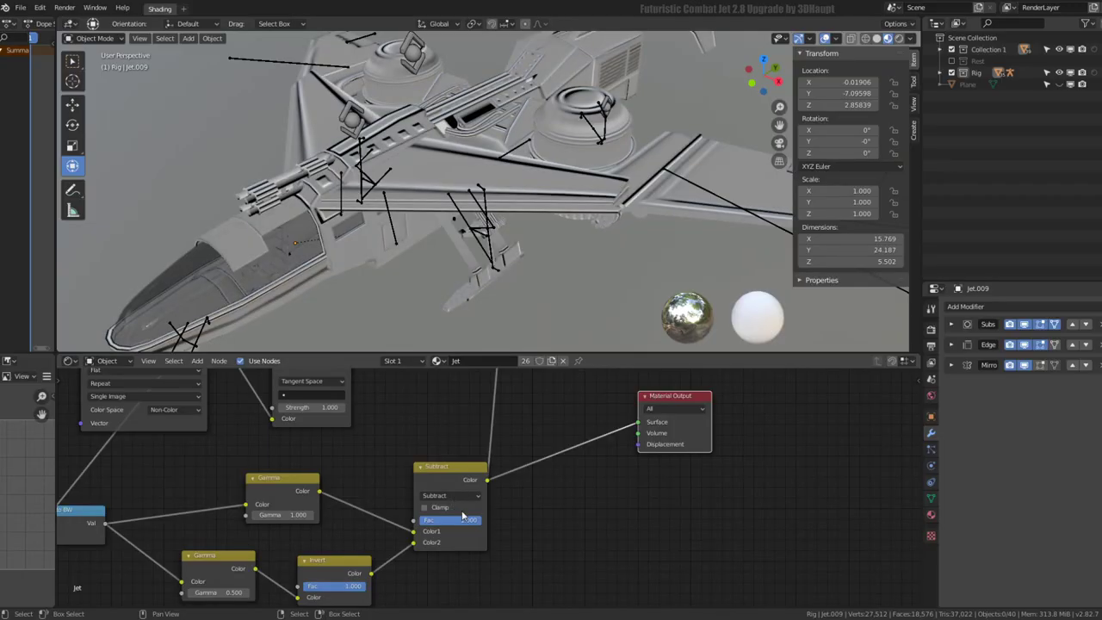
Change the edge-mask Mix node's blend mode from Subtract to Lighten and inspect the jet
{"action": "mouse_move", "coordinate": [463, 515]}
{"action": "left_mouse_down"}
{"action": "mouse_move", "coordinate": [422, 520]}
{"action": "mouse_move", "coordinate": [456, 520]}
{"action": "left_mouse_up"}
{"action": "left_click", "coordinate": [450, 497]}
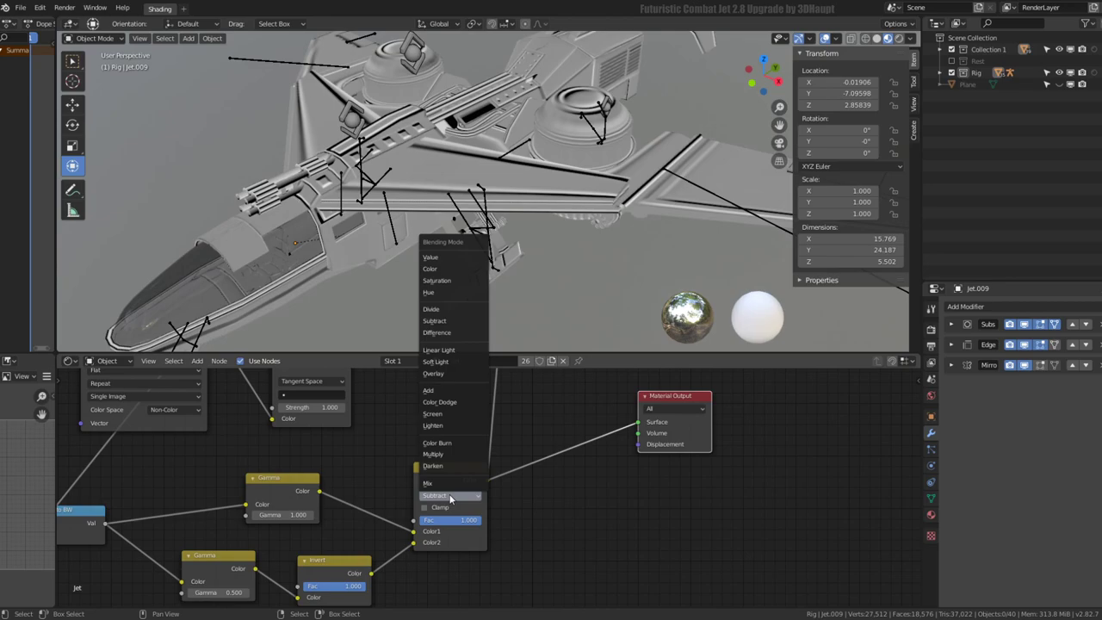
{"action": "left_click", "coordinate": [447, 428]}
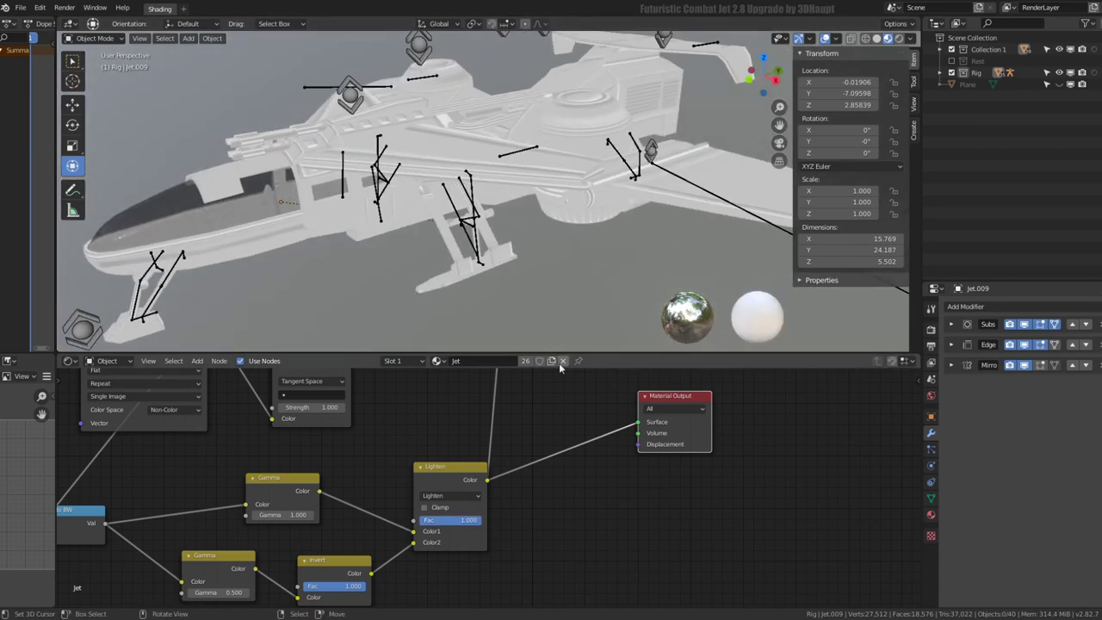
{"action": "scroll", "coordinate": [594, 396], "scroll_direction": "down", "scroll_amount": 2}
{"action": "middle_click_drag", "start_coordinate": [448, 163], "coordinate": [600, 210]}
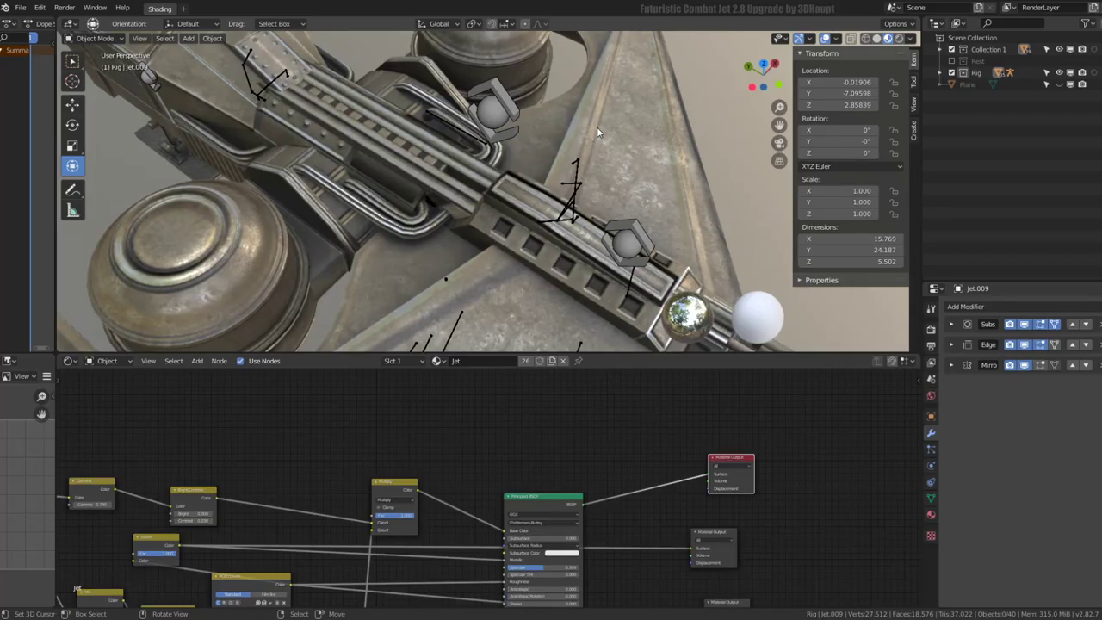
{"action": "mouse_move", "coordinate": [597, 126]}
{"action": "middle_mouse_down"}
{"action": "mouse_move", "coordinate": [297, 113]}
{"action": "mouse_move", "coordinate": [339, 116]}
{"action": "middle_mouse_up"}
{"action": "scroll", "coordinate": [463, 541], "scroll_direction": "up", "scroll_amount": 2}
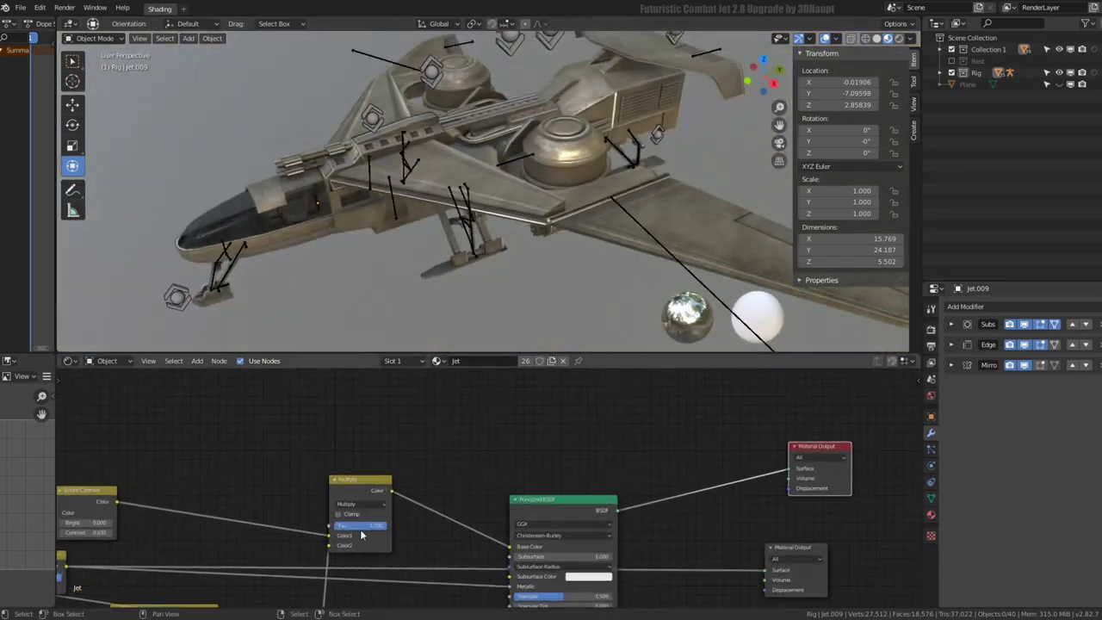
{"action": "scroll", "coordinate": [463, 541], "scroll_direction": "up", "scroll_amount": 2}
{"action": "scroll", "coordinate": [464, 541], "scroll_direction": "up", "scroll_amount": 1}
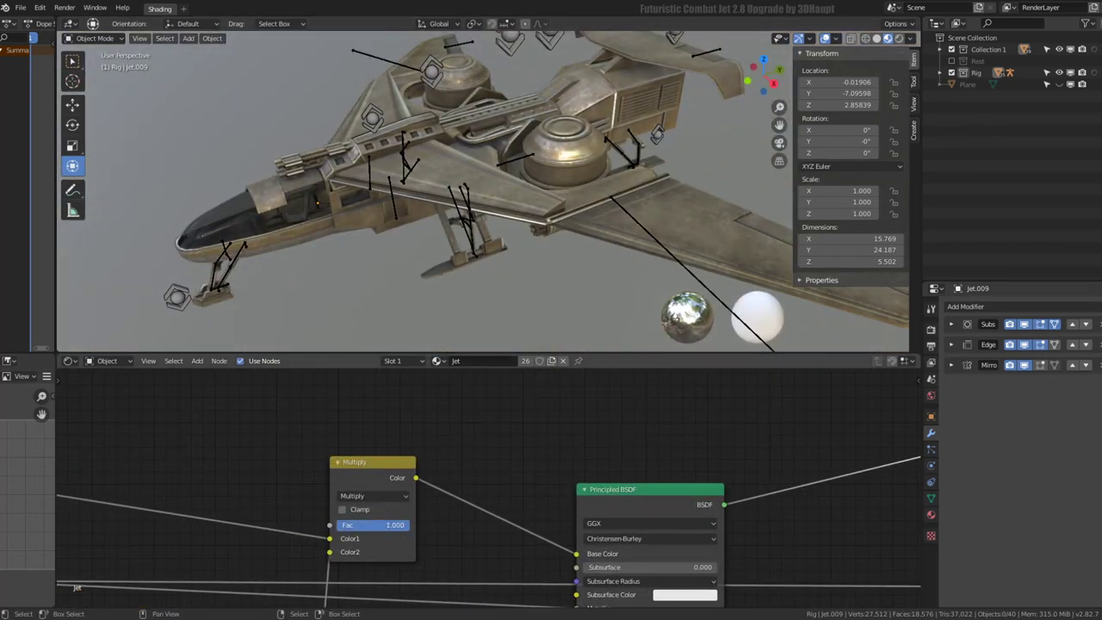
{"action": "scroll", "coordinate": [552, 206], "scroll_direction": "up", "scroll_amount": 3}
{"action": "scroll", "coordinate": [551, 206], "scroll_direction": "up", "scroll_amount": 2}
{"action": "mouse_move", "coordinate": [505, 379]}
{"action": "middle_mouse_down"}
{"action": "mouse_move", "coordinate": [505, 423]}
{"action": "mouse_move", "coordinate": [570, 432]}
{"action": "mouse_move", "coordinate": [542, 345]}
{"action": "middle_mouse_up"}
Preview the edge mask and insert a Gamma node before the output, set to 2.070
{"action": "left_click", "coordinate": [609, 428]}
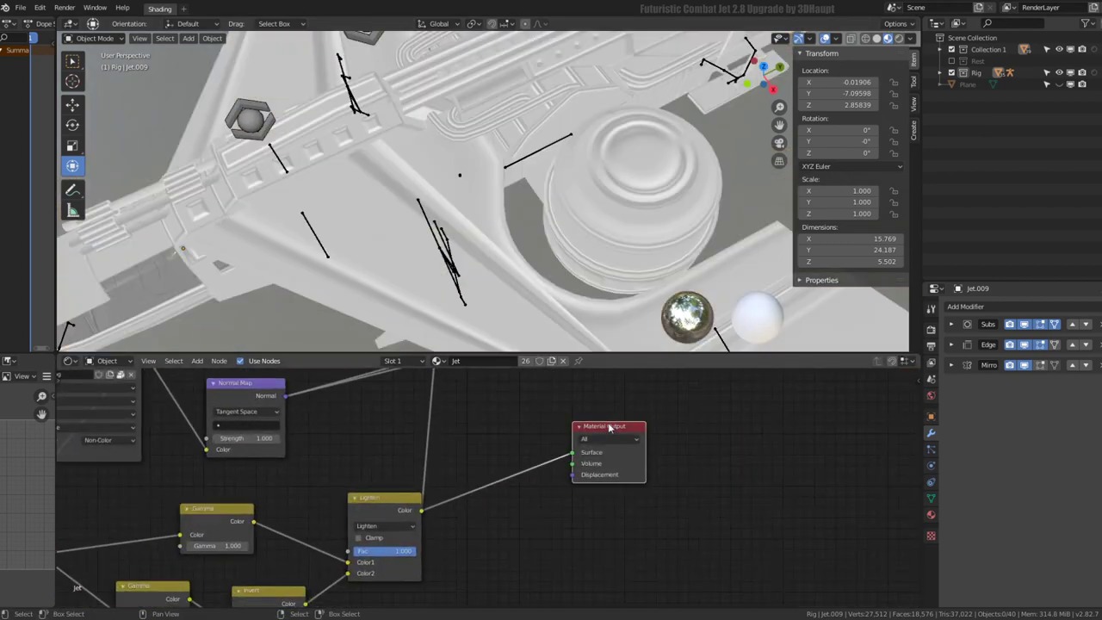
{"action": "key", "text": "shift+a"}
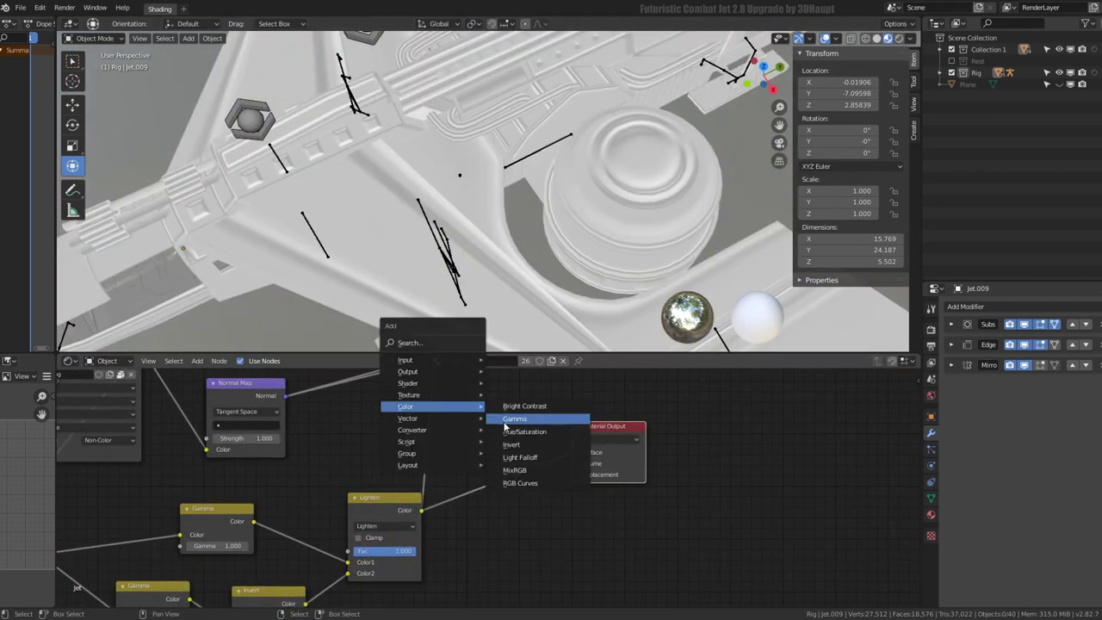
{"action": "left_click", "coordinate": [505, 419]}
{"action": "left_click", "coordinate": [506, 439]}
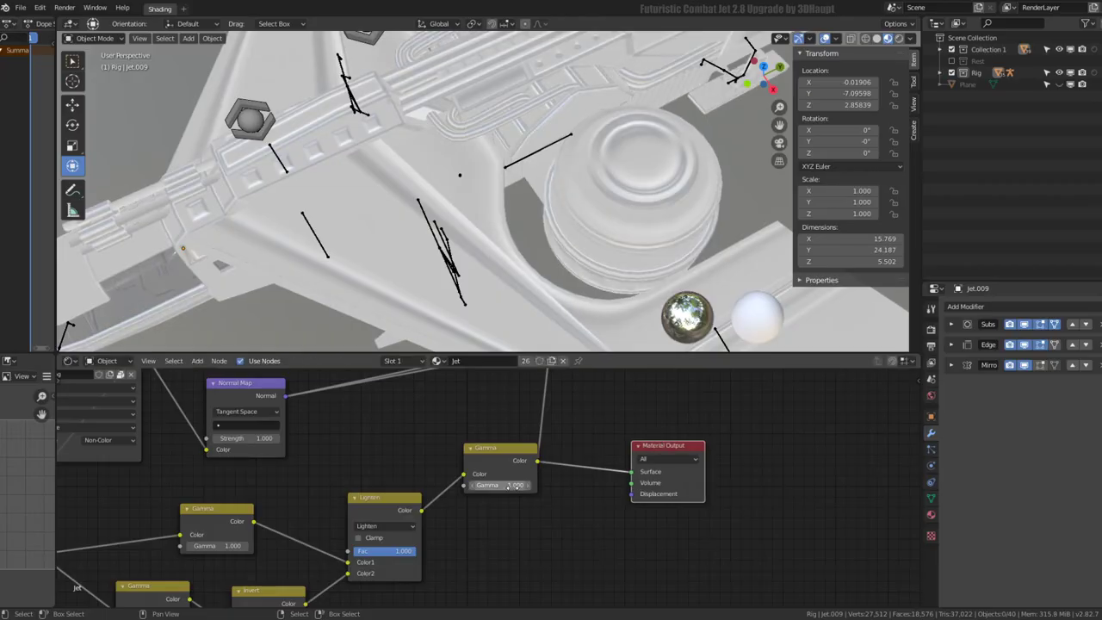
{"action": "left_click_drag", "start_coordinate": [515, 485], "coordinate": [603, 485]}
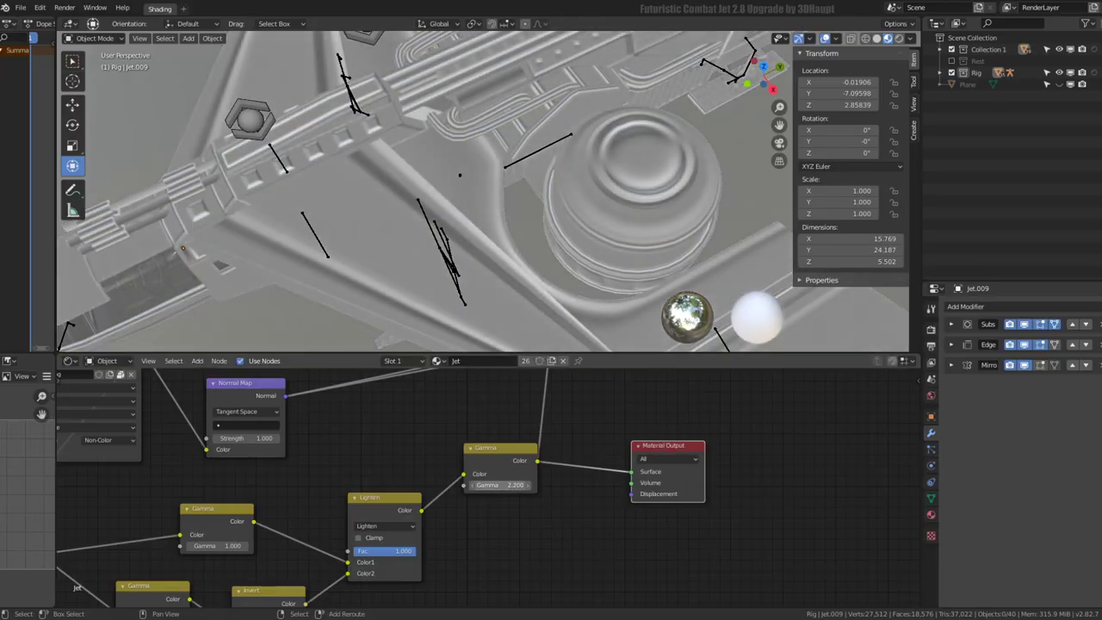
{"action": "left_click_drag", "start_coordinate": [515, 485], "coordinate": [491, 483]}
{"action": "scroll", "coordinate": [513, 482], "scroll_direction": "down", "scroll_amount": 2}
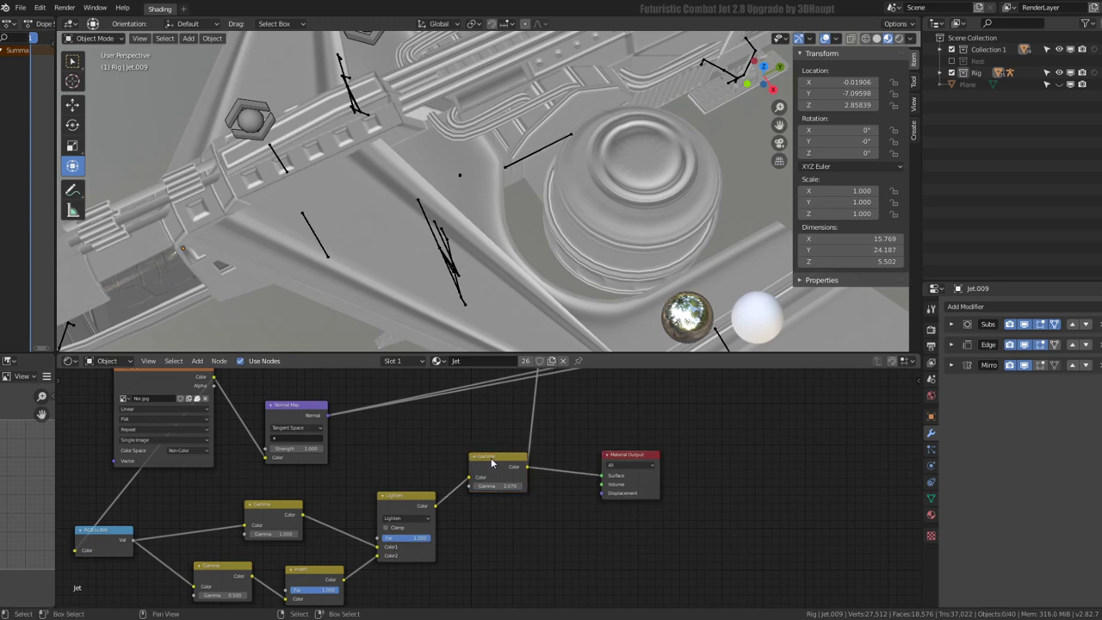
Add a Bright/Contrast node after Gamma with Bright 0.220 and Contrast 0.830
{"action": "key", "text": "shift+a"}
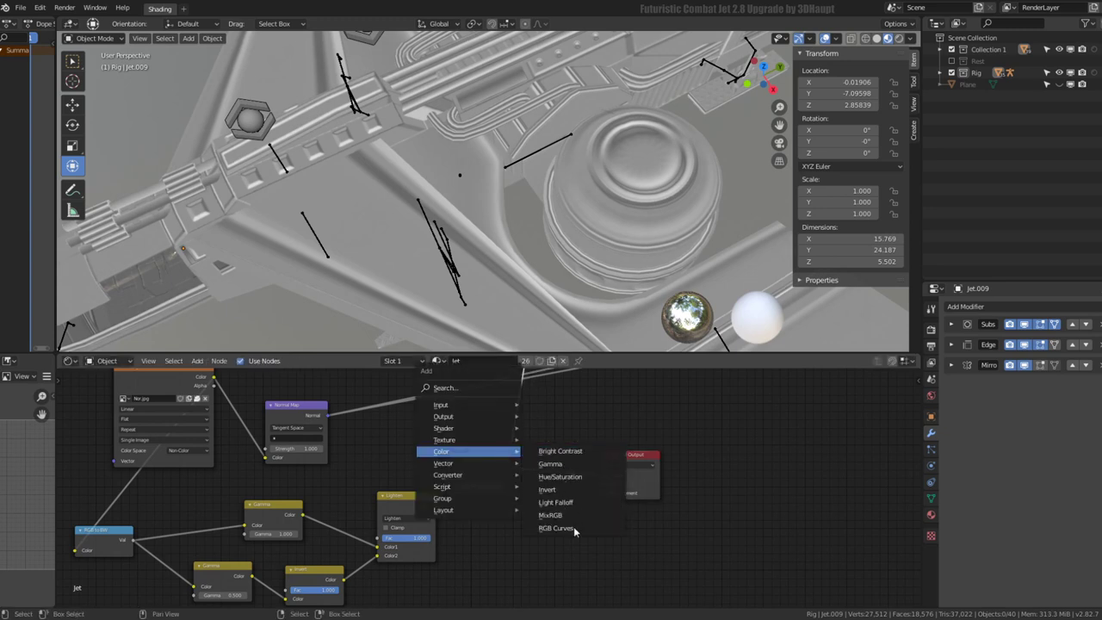
{"action": "left_click", "coordinate": [561, 451]}
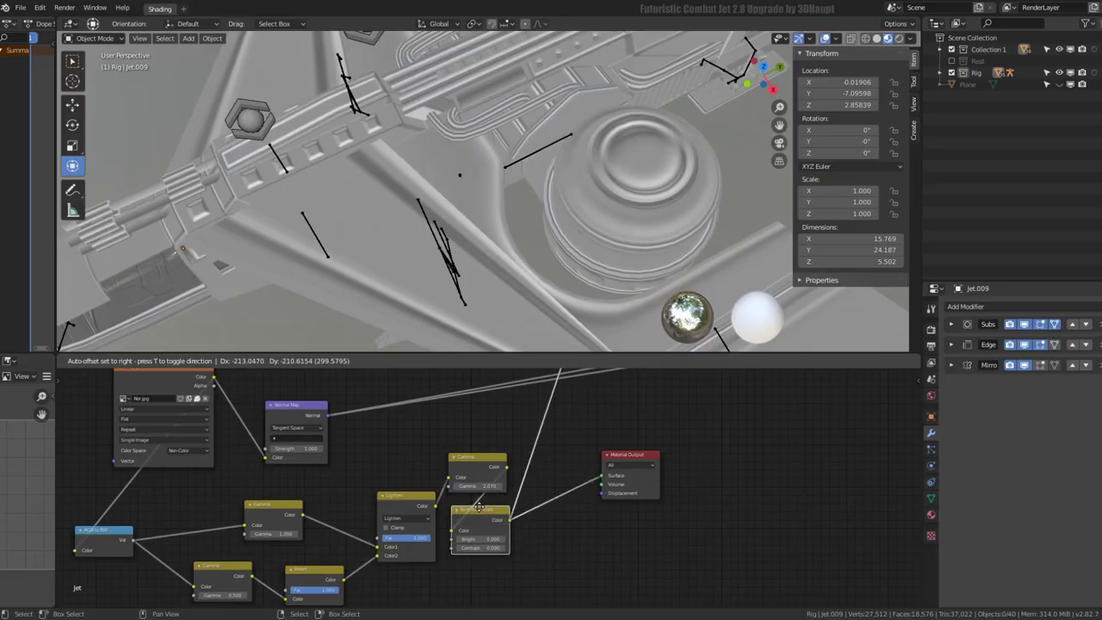
{"action": "left_click", "coordinate": [479, 507]}
{"action": "scroll", "coordinate": [479, 507], "scroll_direction": "up", "scroll_amount": 3}
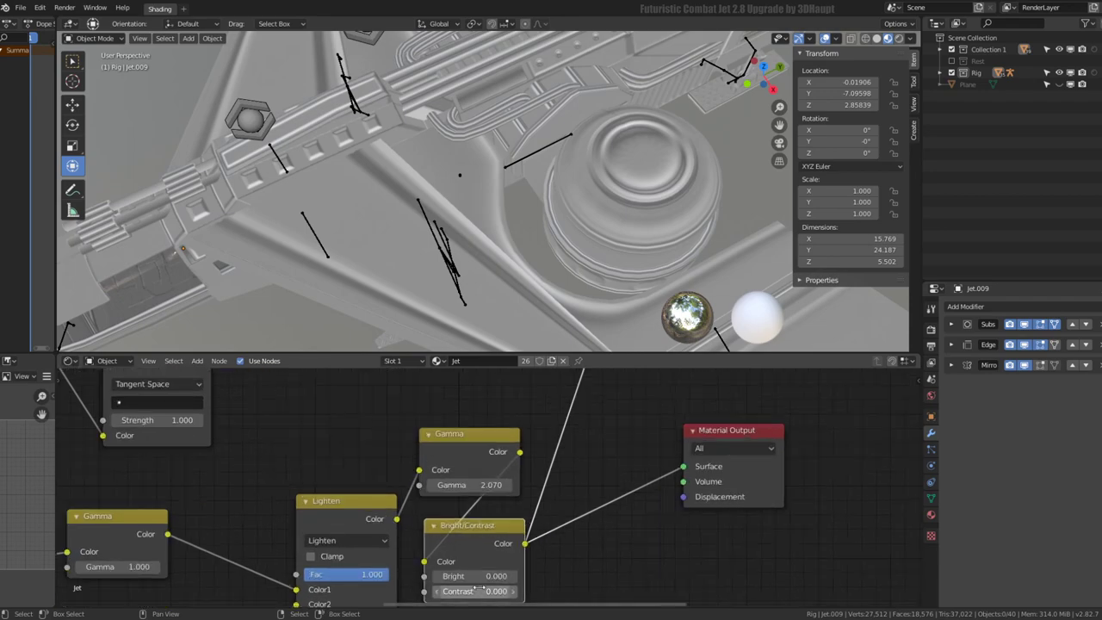
{"action": "mouse_move", "coordinate": [474, 591]}
{"action": "left_mouse_down"}
{"action": "mouse_move", "coordinate": [470, 577]}
{"action": "mouse_move", "coordinate": [504, 576]}
{"action": "left_mouse_up"}
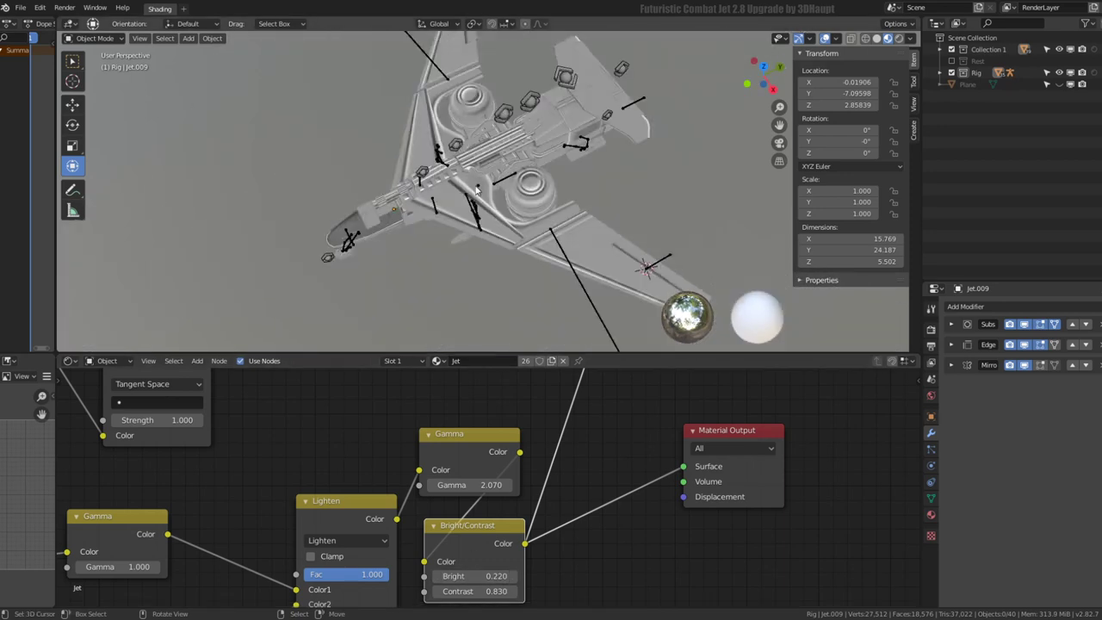
{"action": "middle_click_drag", "start_coordinate": [472, 557], "coordinate": [496, 598]}
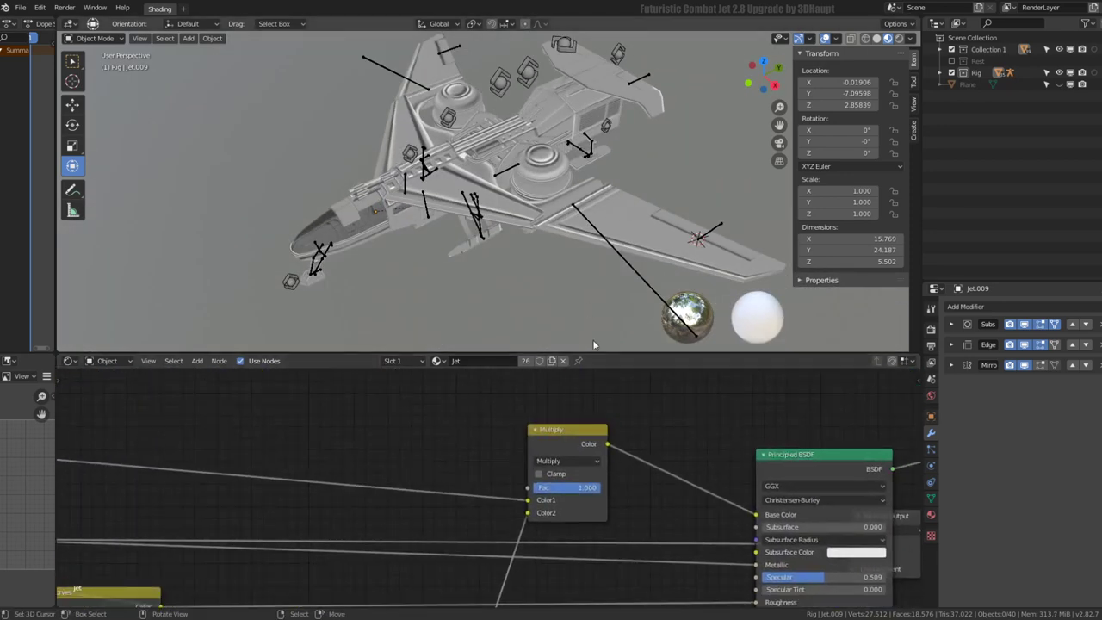
Move the Mix, Principled BSDF and RGB Curves nodes to tidy the node layout
{"action": "scroll", "coordinate": [654, 452], "scroll_direction": "down", "scroll_amount": 2}
{"action": "scroll", "coordinate": [689, 445], "scroll_direction": "down", "scroll_amount": 2}
{"action": "scroll", "coordinate": [595, 466], "scroll_direction": "down", "scroll_amount": 2}
{"action": "middle_click_drag", "start_coordinate": [595, 466], "coordinate": [677, 392]}
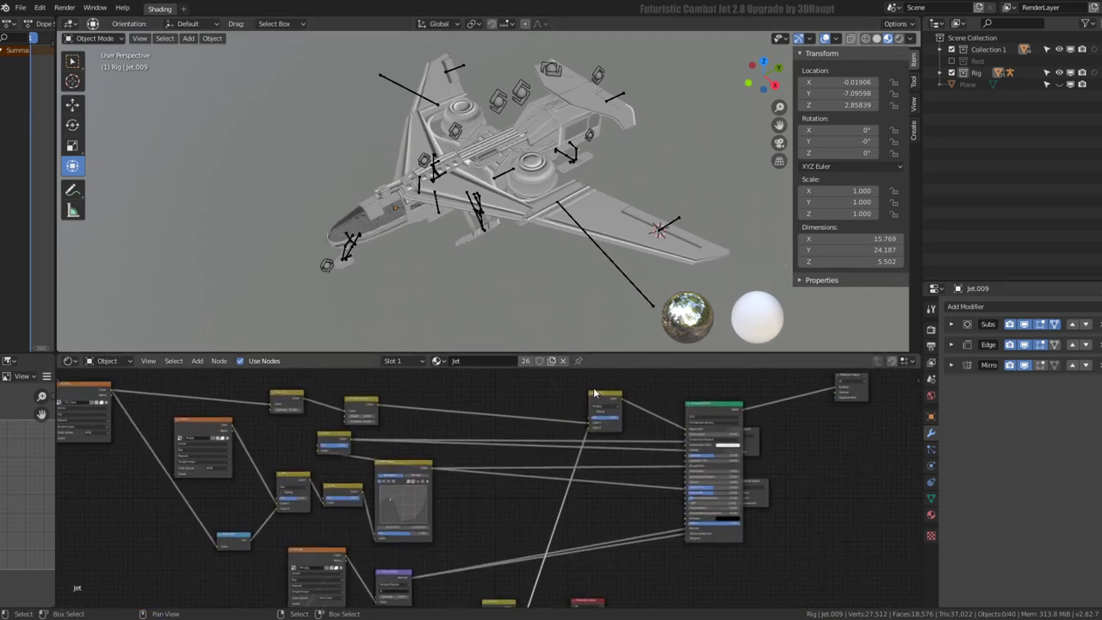
{"action": "left_click_drag", "start_coordinate": [603, 396], "coordinate": [566, 395]}
{"action": "left_click_drag", "start_coordinate": [708, 402], "coordinate": [615, 403]}
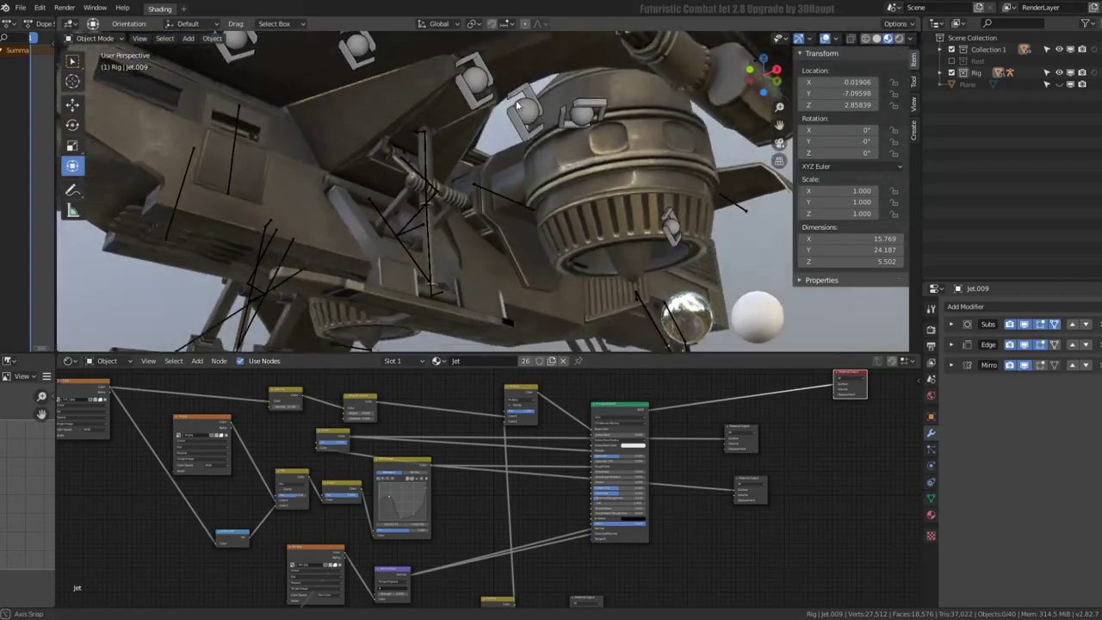
{"action": "mouse_move", "coordinate": [516, 100]}
{"action": "middle_mouse_down"}
{"action": "mouse_move", "coordinate": [401, 105]}
{"action": "mouse_move", "coordinate": [545, 208]}
{"action": "mouse_move", "coordinate": [482, 284]}
{"action": "middle_mouse_up"}
{"action": "scroll", "coordinate": [412, 492], "scroll_direction": "up", "scroll_amount": 2}
{"action": "scroll", "coordinate": [412, 492], "scroll_direction": "up", "scroll_amount": 1}
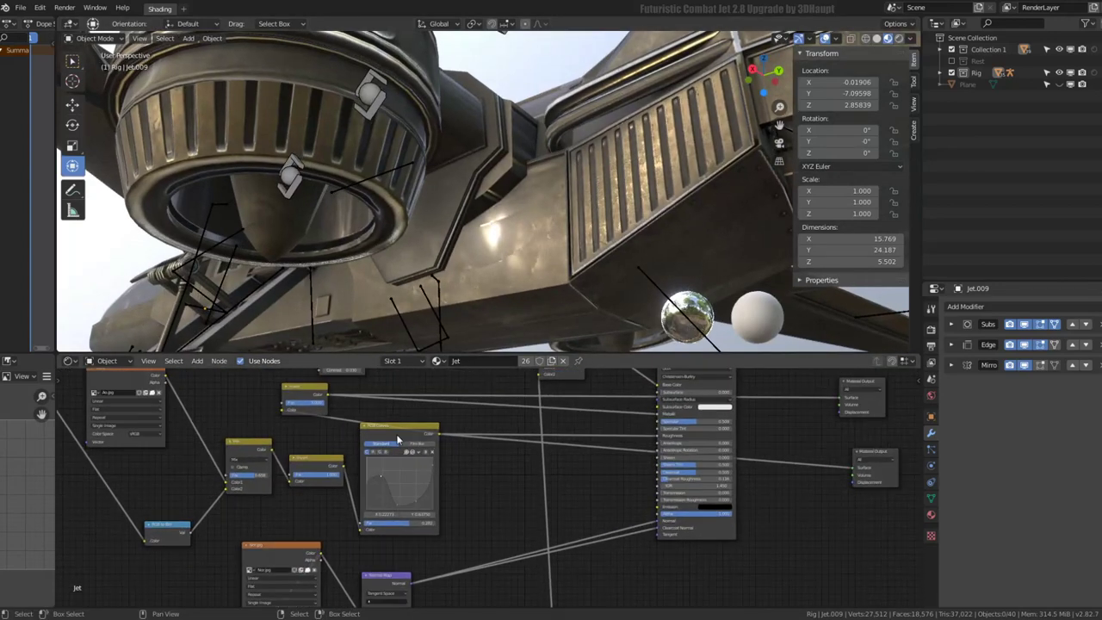
{"action": "left_click_drag", "start_coordinate": [411, 492], "coordinate": [489, 462]}
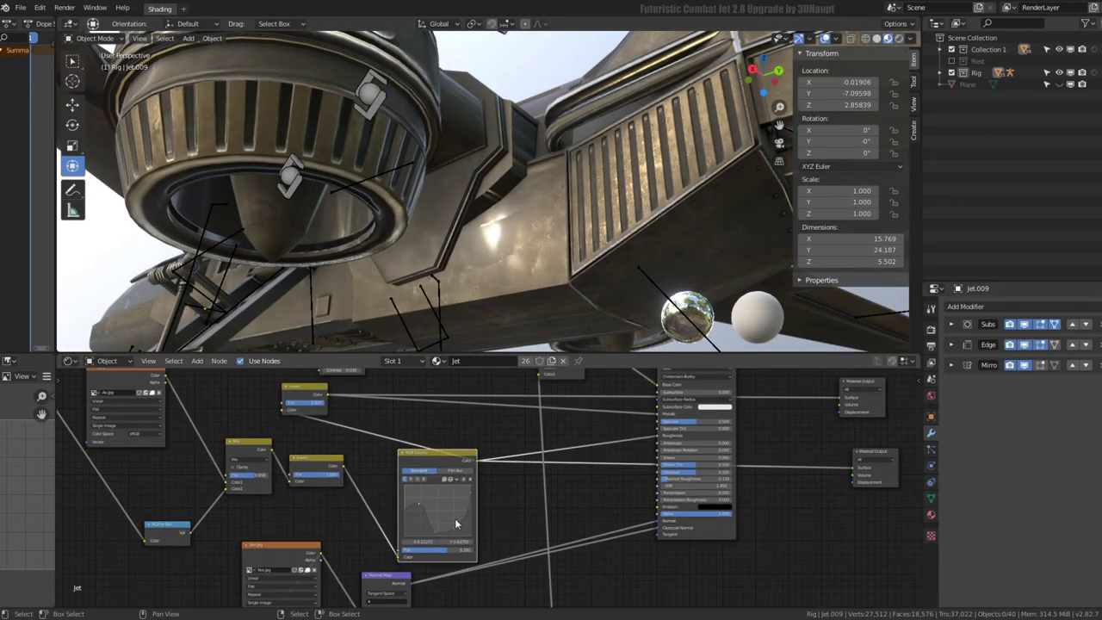
Adjust the RGB Curves factor so faint dark wear specks appear in the mask preview
{"action": "left_click_drag", "start_coordinate": [447, 552], "coordinate": [469, 552]}
{"action": "scroll", "coordinate": [454, 509], "scroll_direction": "down", "scroll_amount": 2}
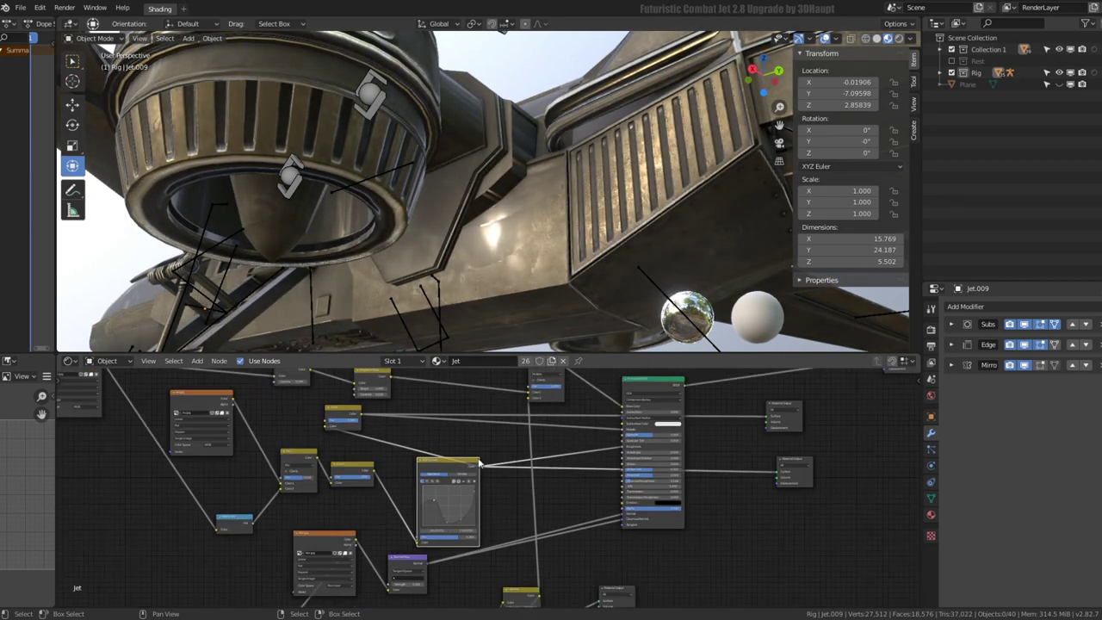
{"action": "middle_click_drag", "start_coordinate": [454, 509], "coordinate": [414, 401]}
{"action": "scroll", "coordinate": [451, 427], "scroll_direction": "up", "scroll_amount": 1}
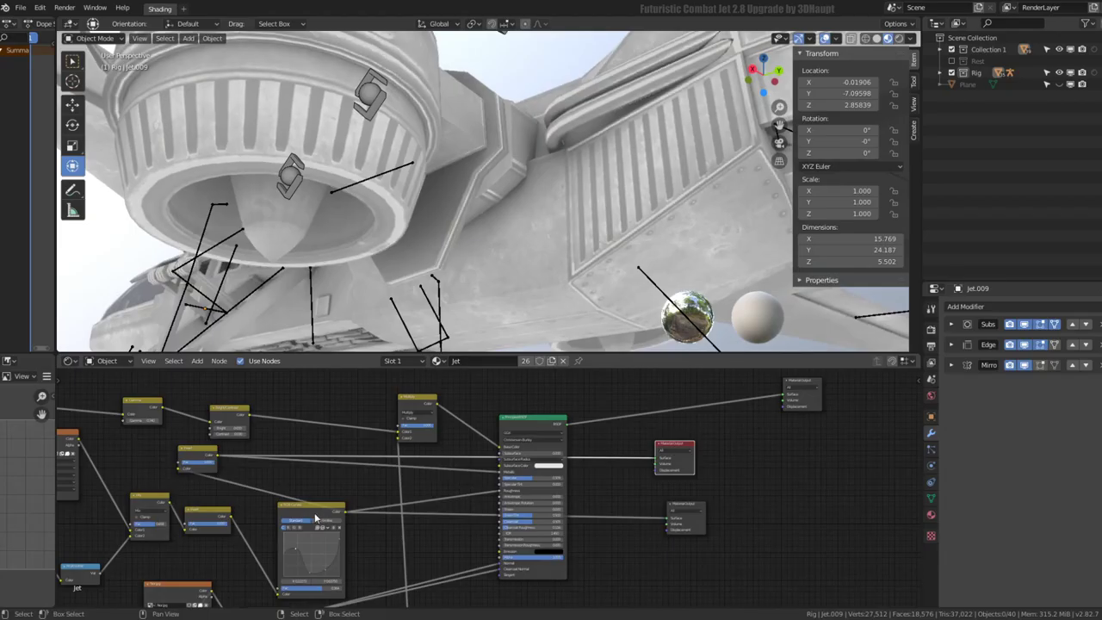
Raise the RGB Curves factor to 0.445 and lift two curve points to brighten the wear mask
{"action": "scroll", "coordinate": [429, 482], "scroll_direction": "up", "scroll_amount": 2}
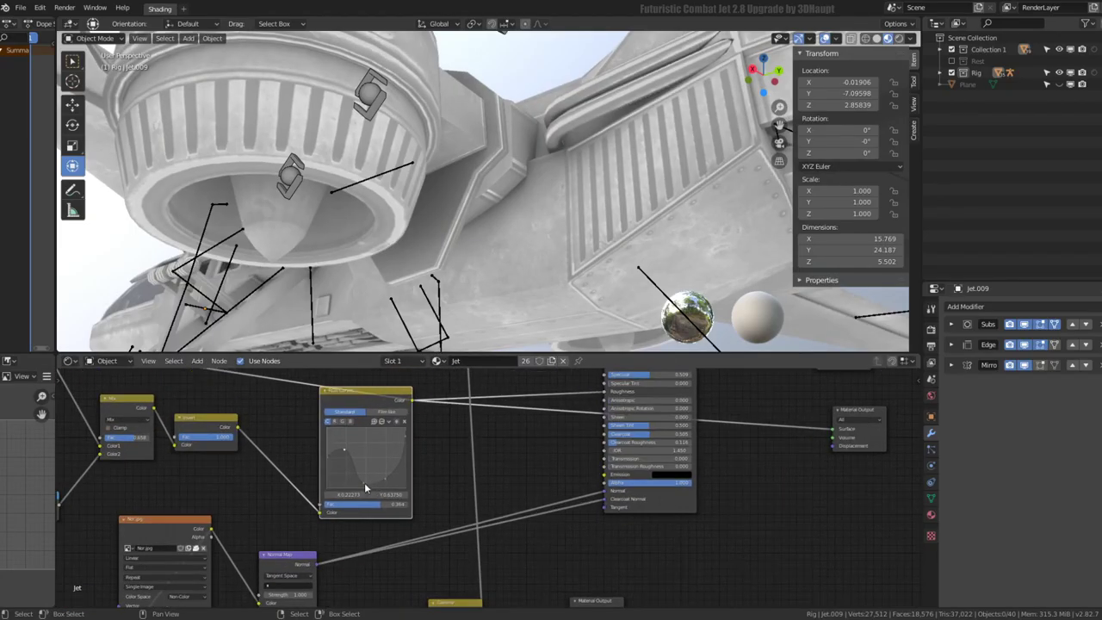
{"action": "middle_click_drag", "start_coordinate": [830, 450], "coordinate": [801, 493]}
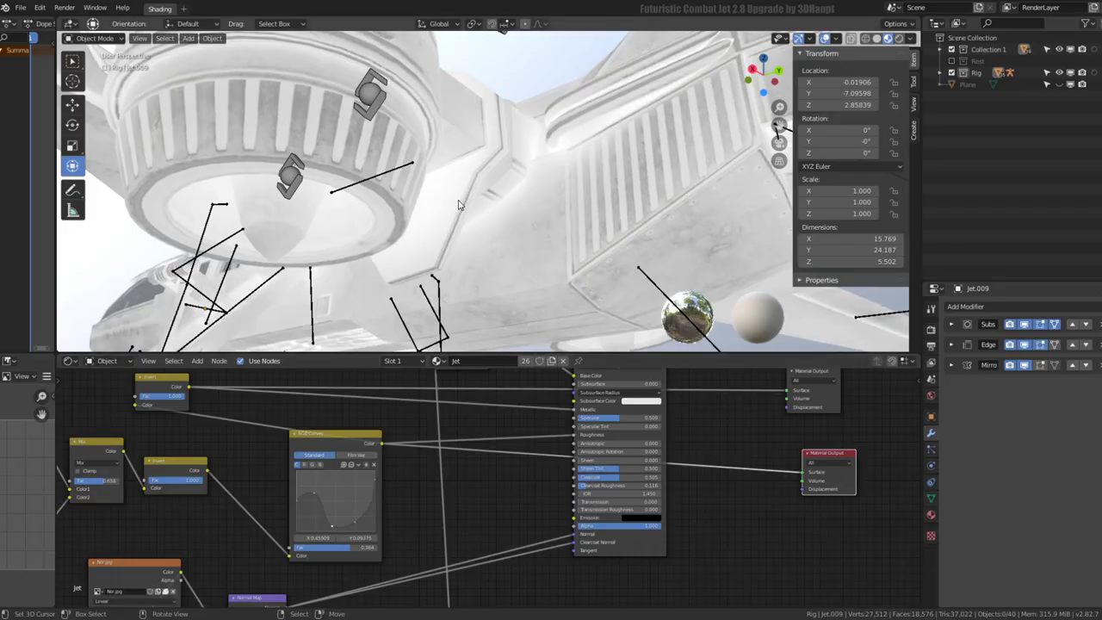
{"action": "mouse_move", "coordinate": [352, 553]}
{"action": "left_mouse_down"}
{"action": "mouse_move", "coordinate": [366, 553]}
{"action": "mouse_move", "coordinate": [339, 495]}
{"action": "left_mouse_up"}
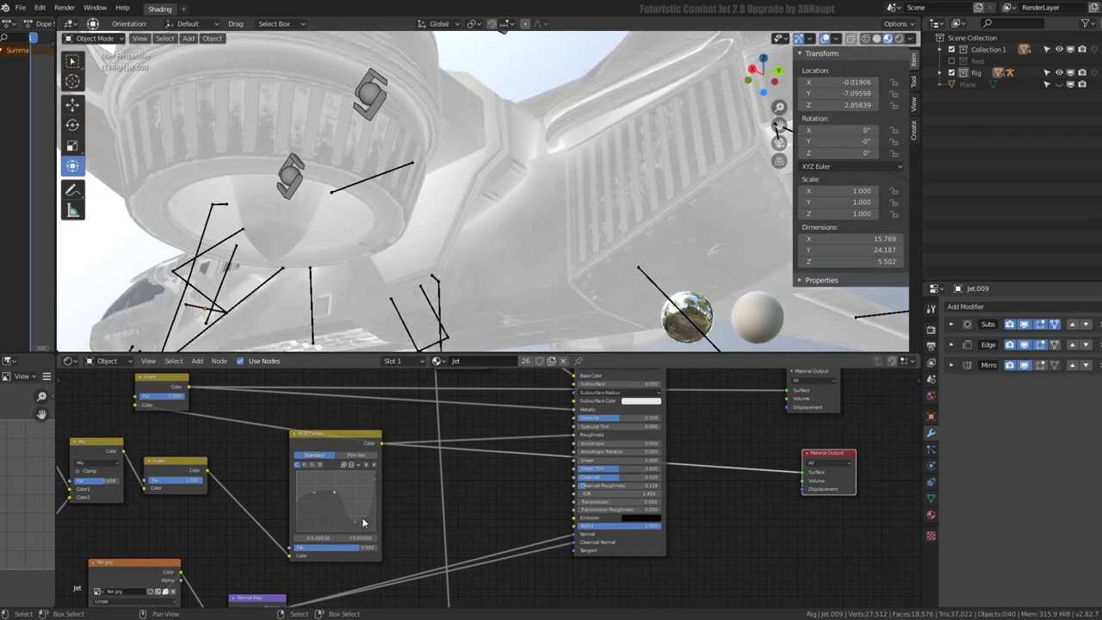
{"action": "left_click_drag", "start_coordinate": [353, 495], "coordinate": [321, 505]}
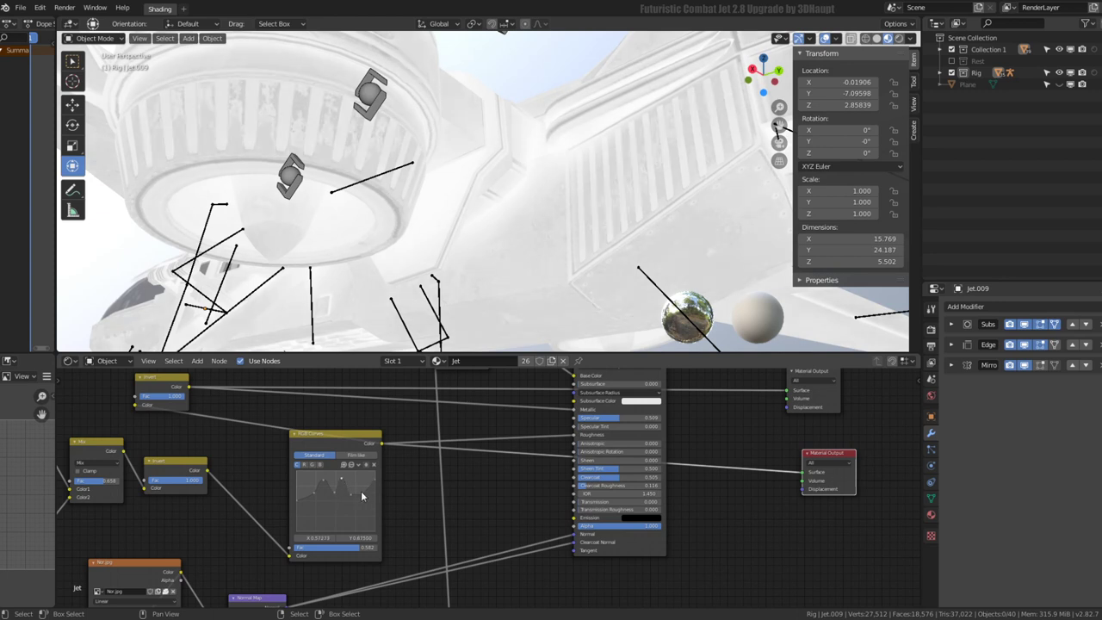
{"action": "mouse_move", "coordinate": [358, 495]}
{"action": "left_mouse_down"}
{"action": "mouse_move", "coordinate": [360, 481]}
{"action": "mouse_move", "coordinate": [376, 497]}
{"action": "left_mouse_up"}
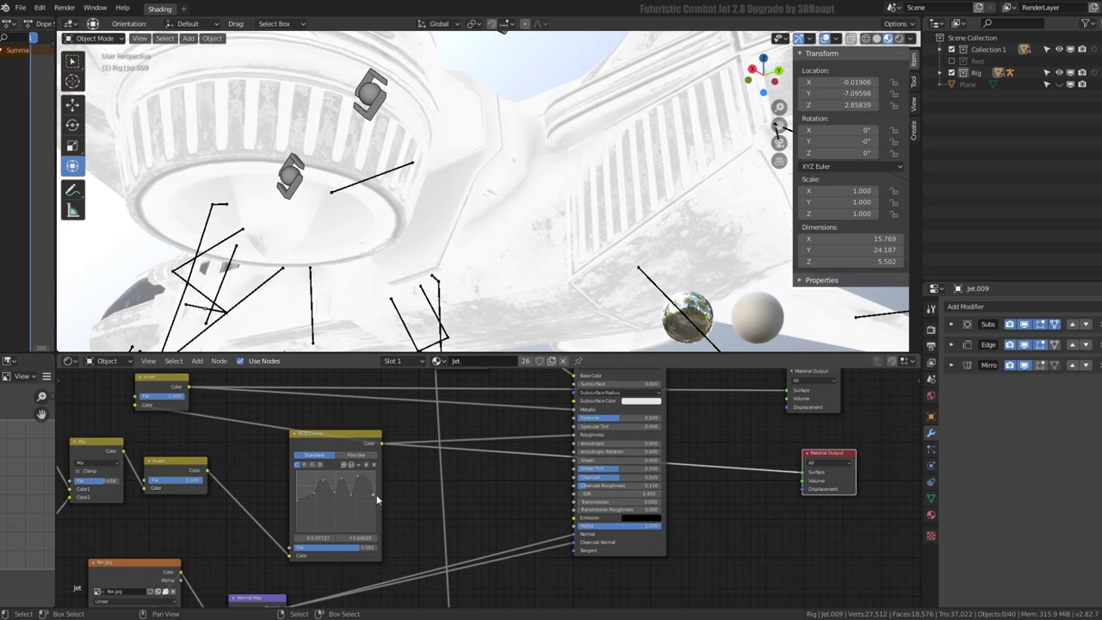
{"action": "scroll", "coordinate": [447, 326], "scroll_direction": "down", "scroll_amount": 5}
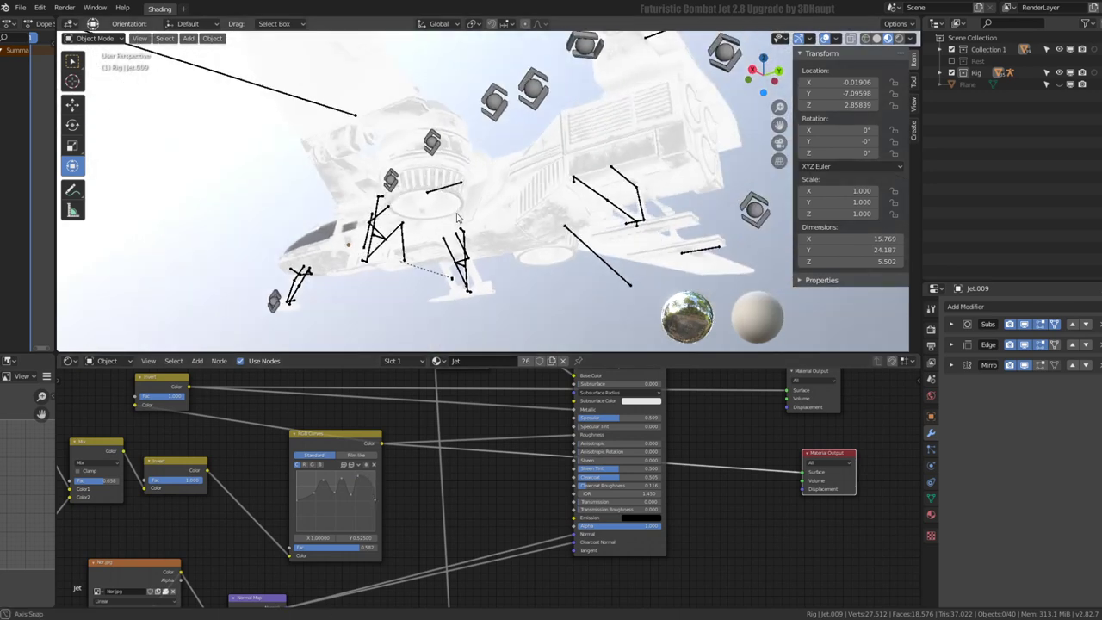
Lower one curve point slightly to darken the mask, checking the jet from several angles
{"action": "mouse_move", "coordinate": [447, 326]}
{"action": "middle_mouse_down"}
{"action": "mouse_move", "coordinate": [493, 263]}
{"action": "mouse_move", "coordinate": [490, 199]}
{"action": "middle_mouse_up"}
{"action": "scroll", "coordinate": [492, 262], "scroll_direction": "up", "scroll_amount": 3}
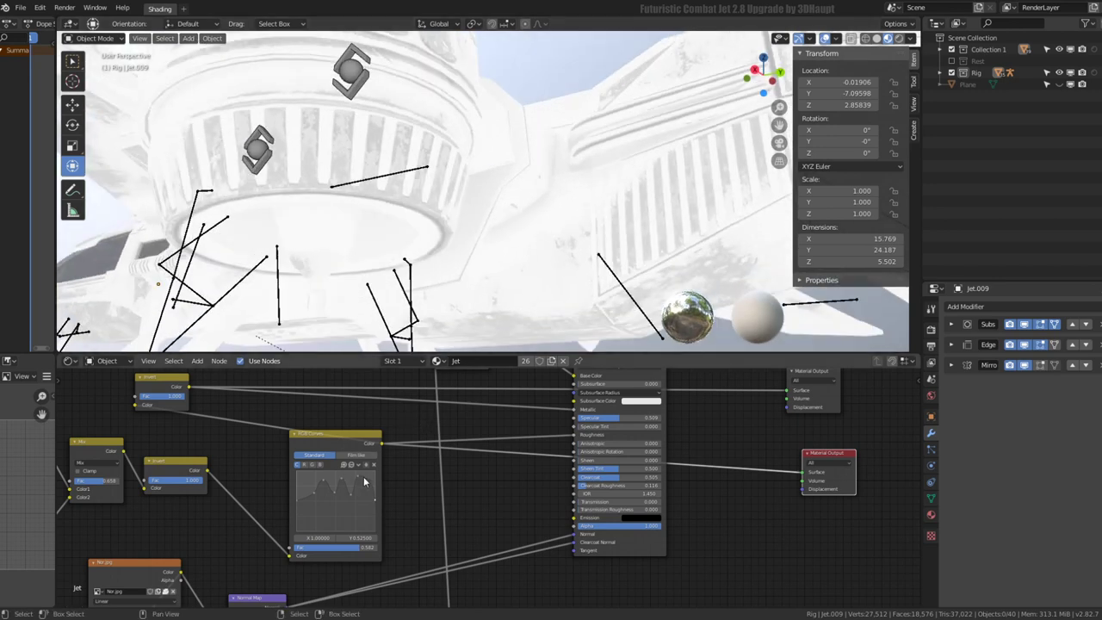
{"action": "left_click_drag", "start_coordinate": [365, 484], "coordinate": [371, 498]}
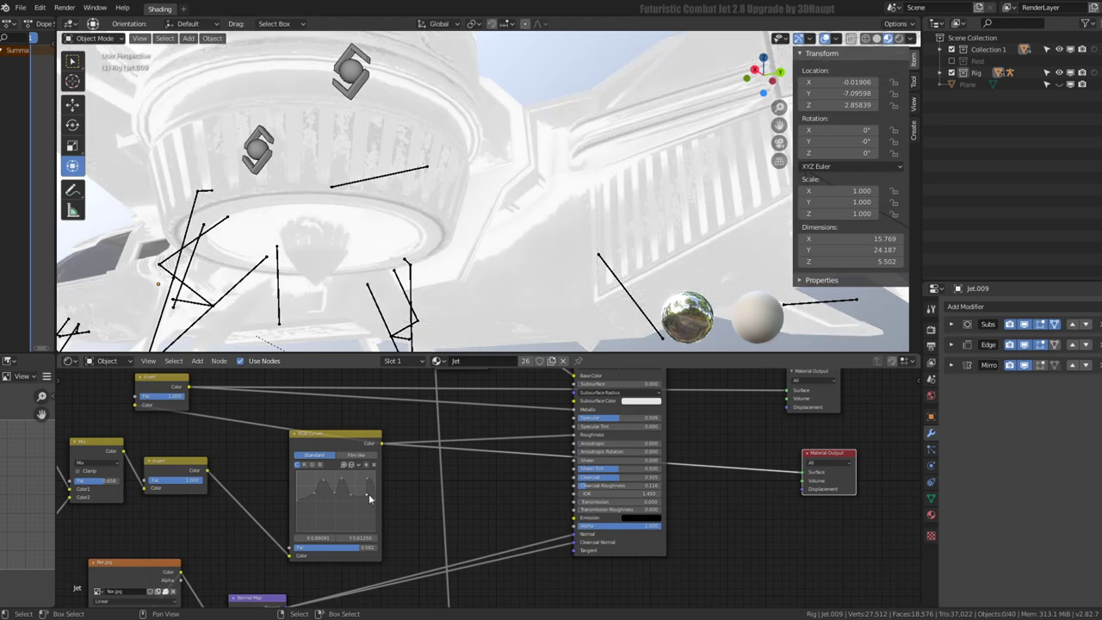
{"action": "middle_click_drag", "start_coordinate": [472, 300], "coordinate": [413, 284]}
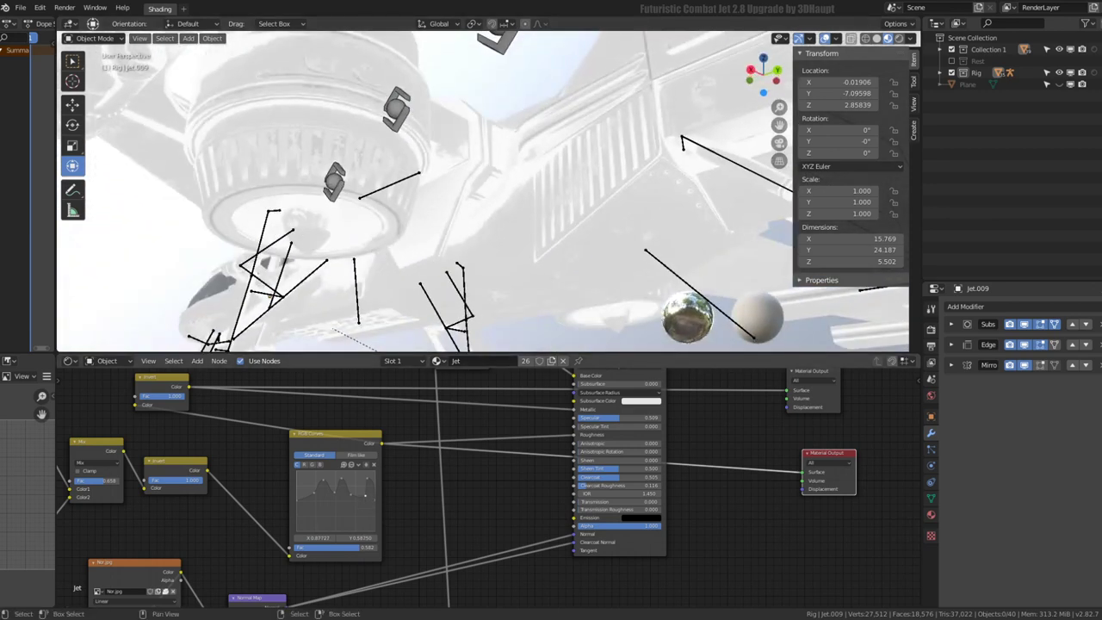
{"action": "middle_click_drag", "start_coordinate": [399, 328], "coordinate": [651, 336]}
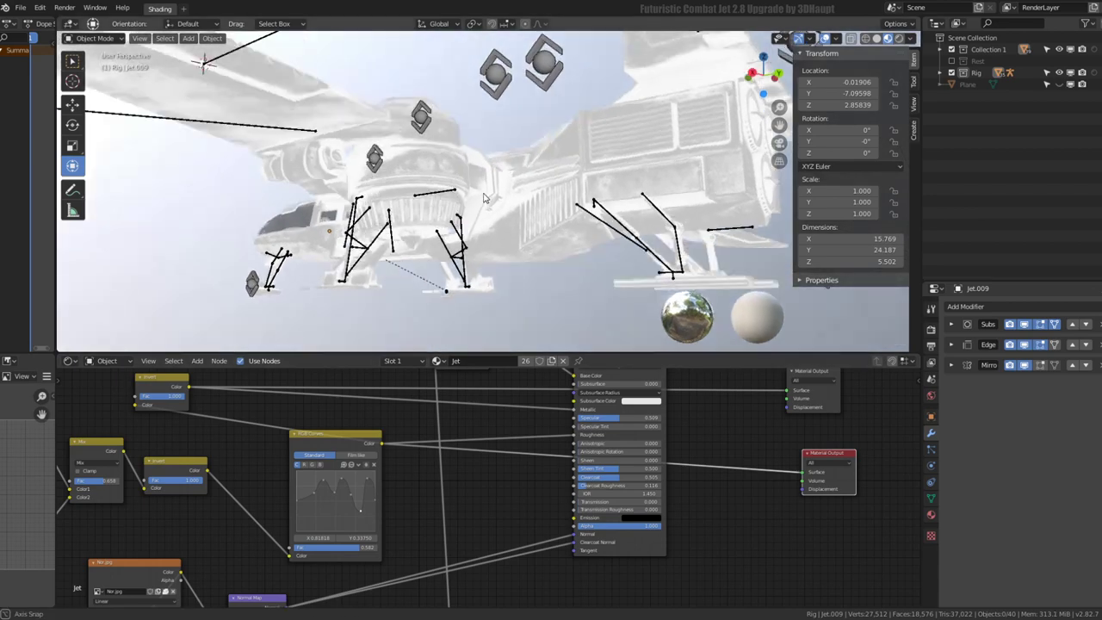
{"action": "scroll", "coordinate": [650, 400], "scroll_direction": "down", "scroll_amount": 3}
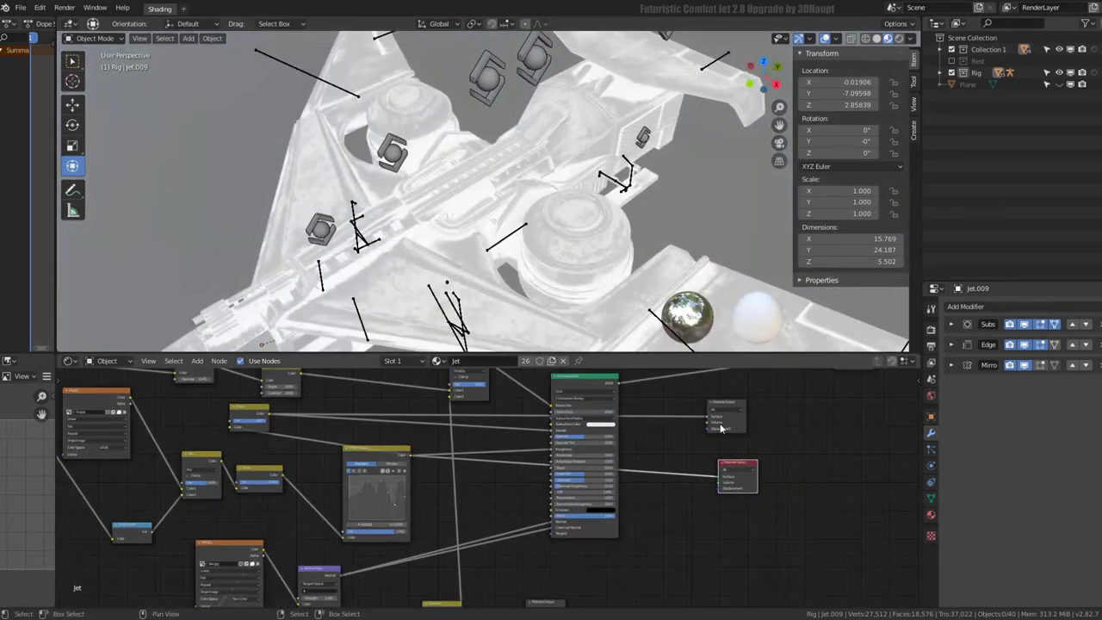
{"action": "middle_click_drag", "start_coordinate": [650, 401], "coordinate": [795, 424]}
Preview the full jet material again and test the wear curves' strength
{"action": "left_click", "coordinate": [798, 427]}
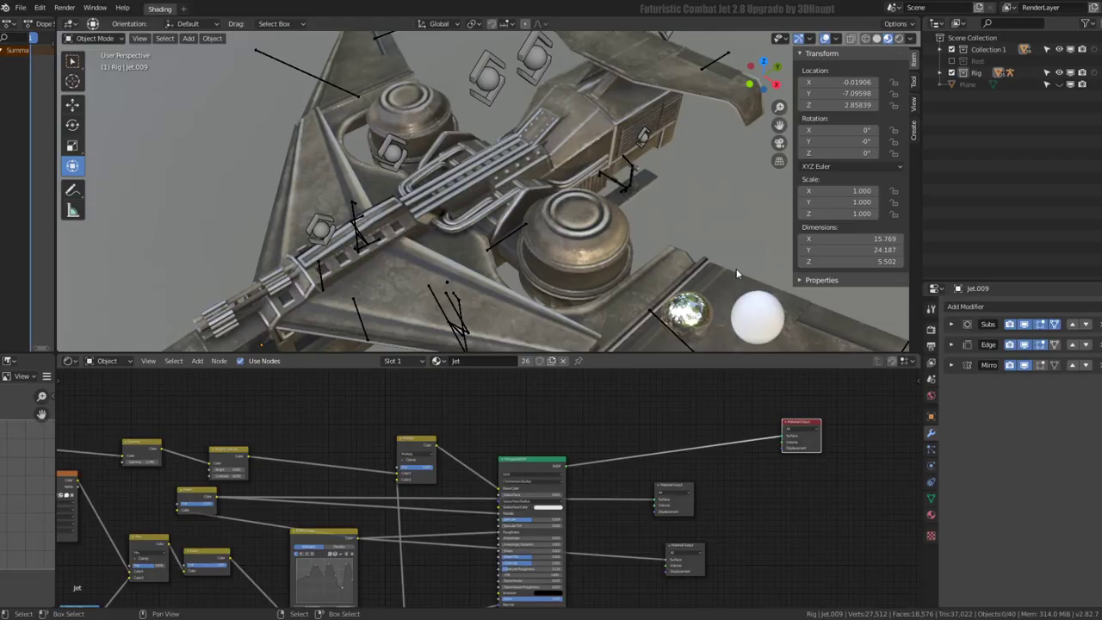
{"action": "scroll", "coordinate": [517, 172], "scroll_direction": "up", "scroll_amount": 3}
{"action": "mouse_move", "coordinate": [516, 173]}
{"action": "middle_mouse_down"}
{"action": "mouse_move", "coordinate": [552, 89]}
{"action": "mouse_move", "coordinate": [446, 204]}
{"action": "mouse_move", "coordinate": [428, 243]}
{"action": "mouse_move", "coordinate": [470, 345]}
{"action": "middle_mouse_up"}
{"action": "scroll", "coordinate": [482, 466], "scroll_direction": "up", "scroll_amount": 2}
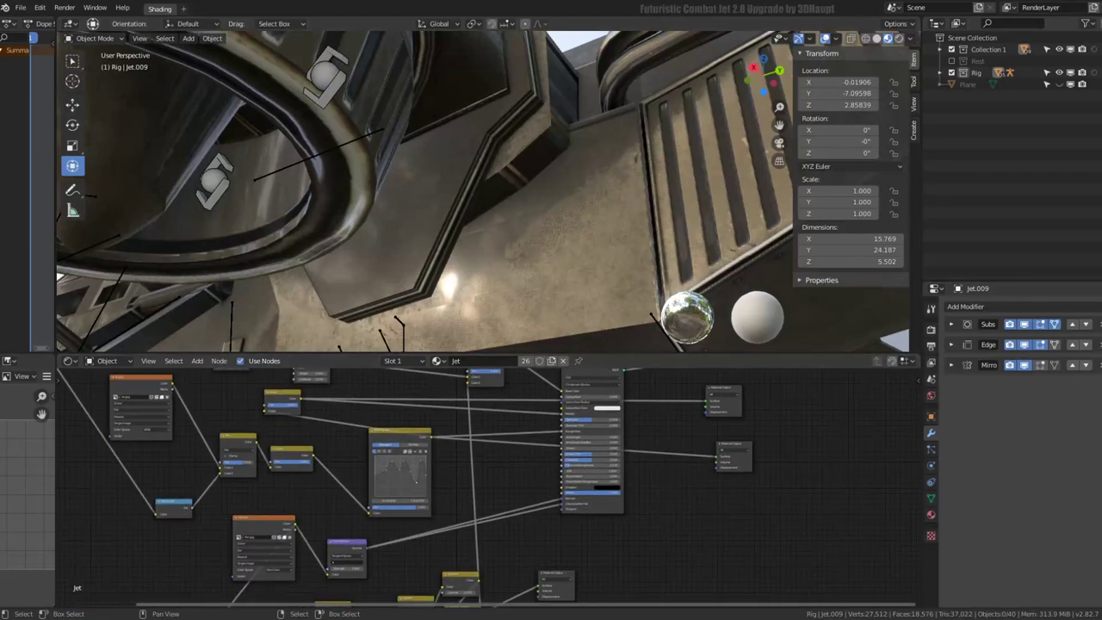
{"action": "scroll", "coordinate": [379, 541], "scroll_direction": "up", "scroll_amount": 1}
{"action": "left_click_drag", "start_coordinate": [397, 520], "coordinate": [405, 520]}
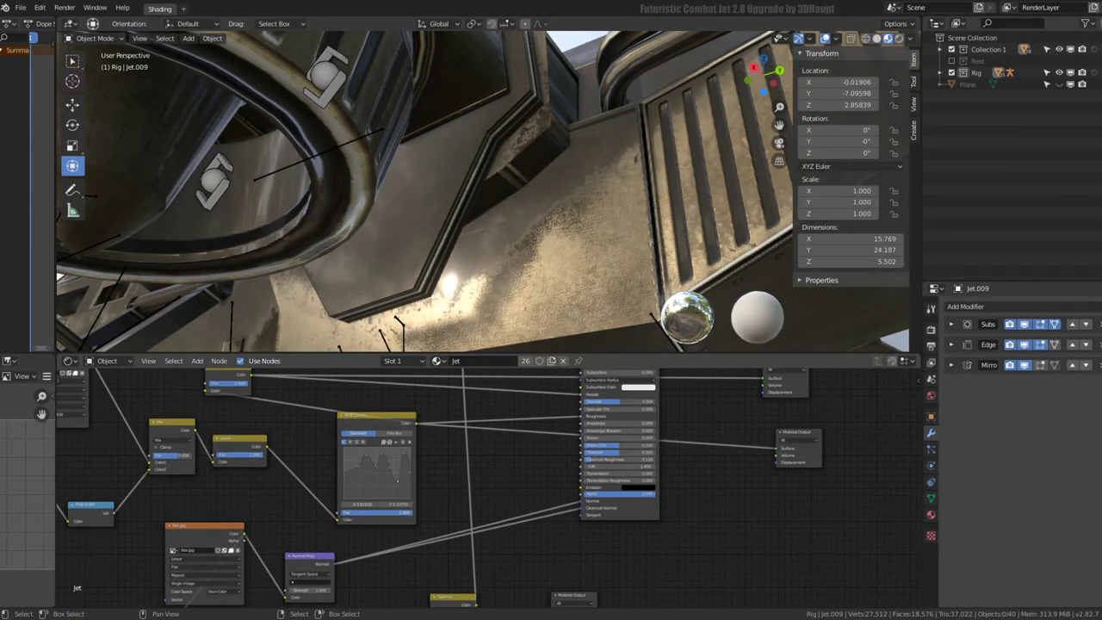
Set Clearcoat to about 0.591 and Clearcoat Roughness to 0.635 on the Principled BSDF
{"action": "mouse_move", "coordinate": [499, 264]}
{"action": "middle_mouse_down"}
{"action": "mouse_move", "coordinate": [469, 227]}
{"action": "mouse_move", "coordinate": [455, 231]}
{"action": "mouse_move", "coordinate": [584, 202]}
{"action": "mouse_move", "coordinate": [488, 218]}
{"action": "middle_mouse_up"}
{"action": "scroll", "coordinate": [470, 499], "scroll_direction": "up", "scroll_amount": 2}
{"action": "scroll", "coordinate": [470, 499], "scroll_direction": "up", "scroll_amount": 1}
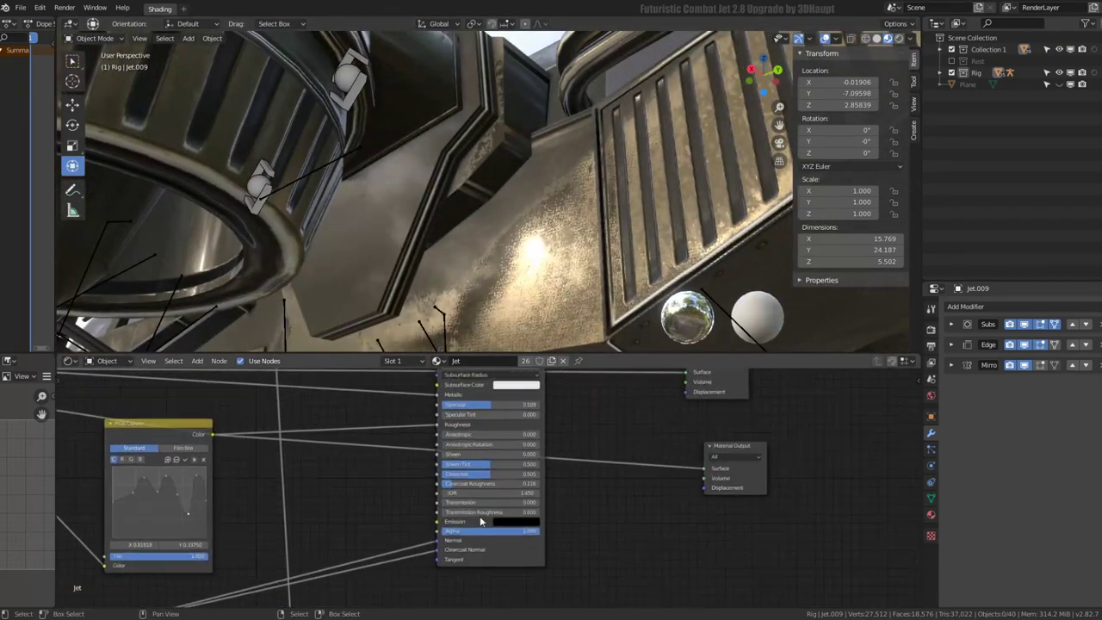
{"action": "scroll", "coordinate": [479, 516], "scroll_direction": "up", "scroll_amount": 2}
{"action": "scroll", "coordinate": [433, 485], "scroll_direction": "up", "scroll_amount": 2}
{"action": "mouse_move", "coordinate": [432, 485]}
{"action": "left_mouse_down"}
{"action": "mouse_move", "coordinate": [529, 485]}
{"action": "mouse_move", "coordinate": [409, 462]}
{"action": "left_mouse_up"}
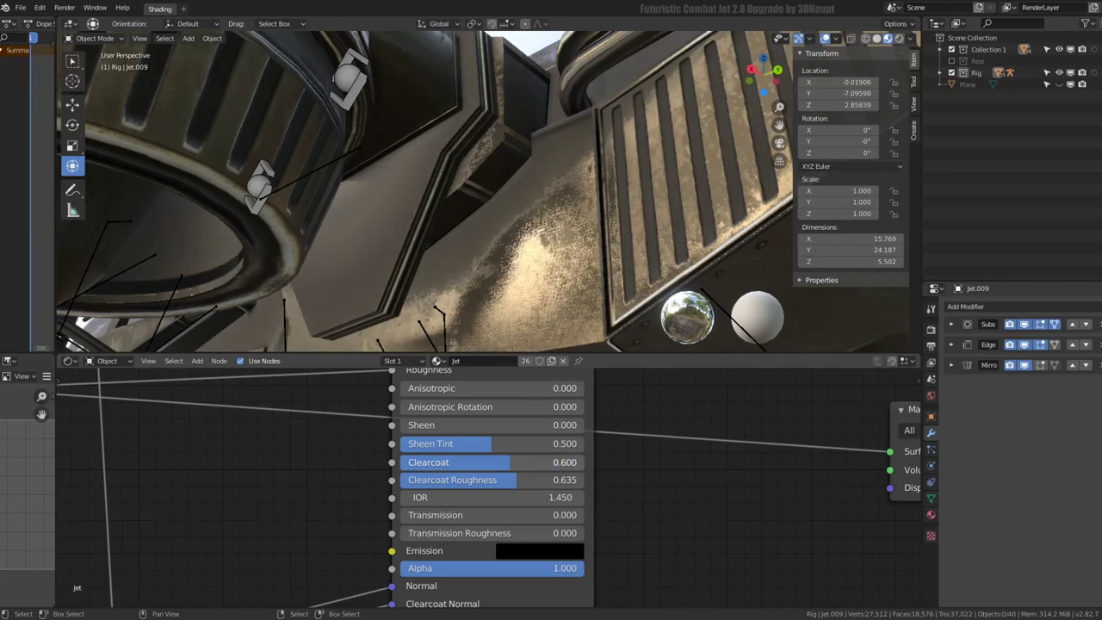
{"action": "mouse_move", "coordinate": [470, 187]}
{"action": "middle_mouse_down"}
{"action": "mouse_move", "coordinate": [493, 224]}
{"action": "mouse_move", "coordinate": [469, 189]}
{"action": "mouse_move", "coordinate": [505, 211]}
{"action": "mouse_move", "coordinate": [481, 179]}
{"action": "mouse_move", "coordinate": [415, 172]}
{"action": "mouse_move", "coordinate": [572, 214]}
{"action": "mouse_move", "coordinate": [627, 158]}
{"action": "mouse_move", "coordinate": [543, 150]}
{"action": "mouse_move", "coordinate": [530, 138]}
{"action": "mouse_move", "coordinate": [596, 137]}
{"action": "mouse_move", "coordinate": [478, 162]}
{"action": "middle_mouse_up"}
Set the RGB Curves factor to 1.000 and add a new midpoint on the curve
{"action": "scroll", "coordinate": [524, 490], "scroll_direction": "down", "scroll_amount": 3}
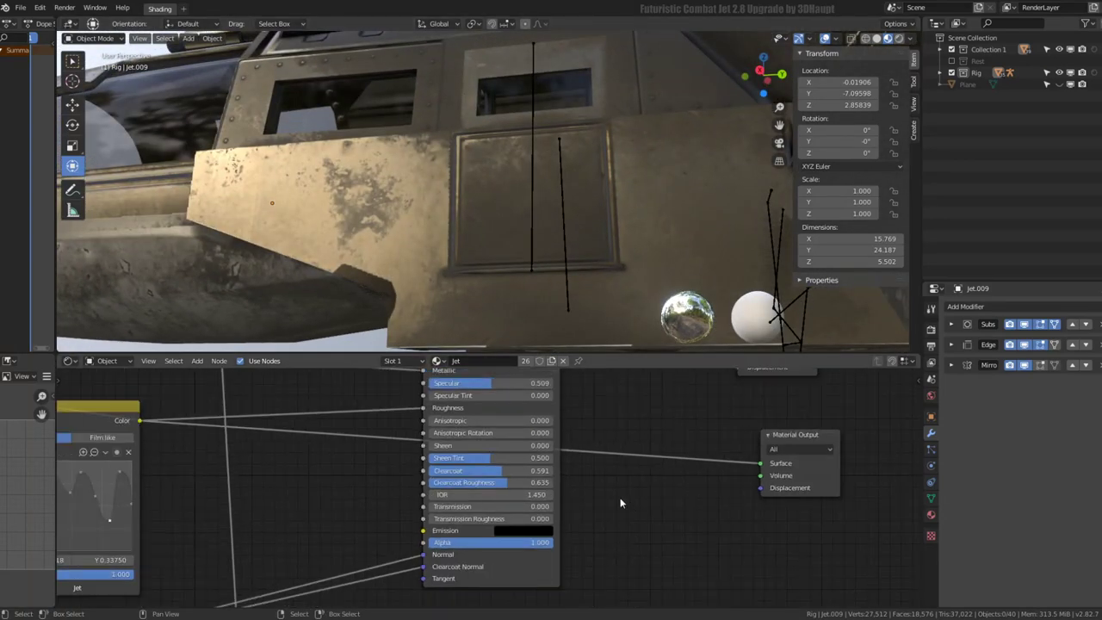
{"action": "scroll", "coordinate": [603, 508], "scroll_direction": "up", "scroll_amount": 3}
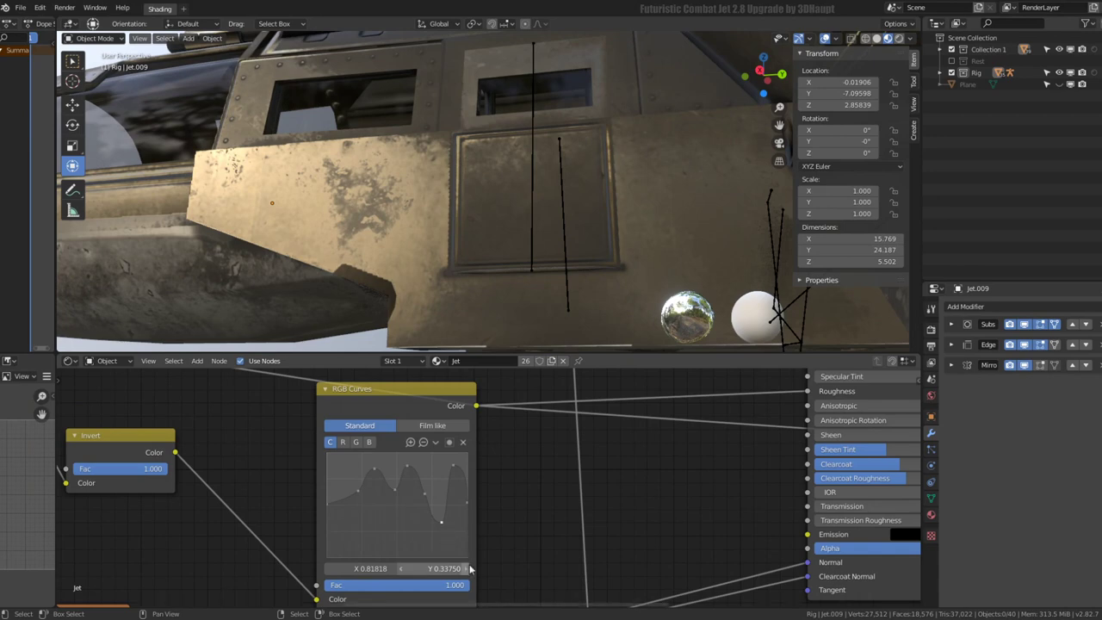
{"action": "left_click_drag", "start_coordinate": [405, 585], "coordinate": [470, 585]}
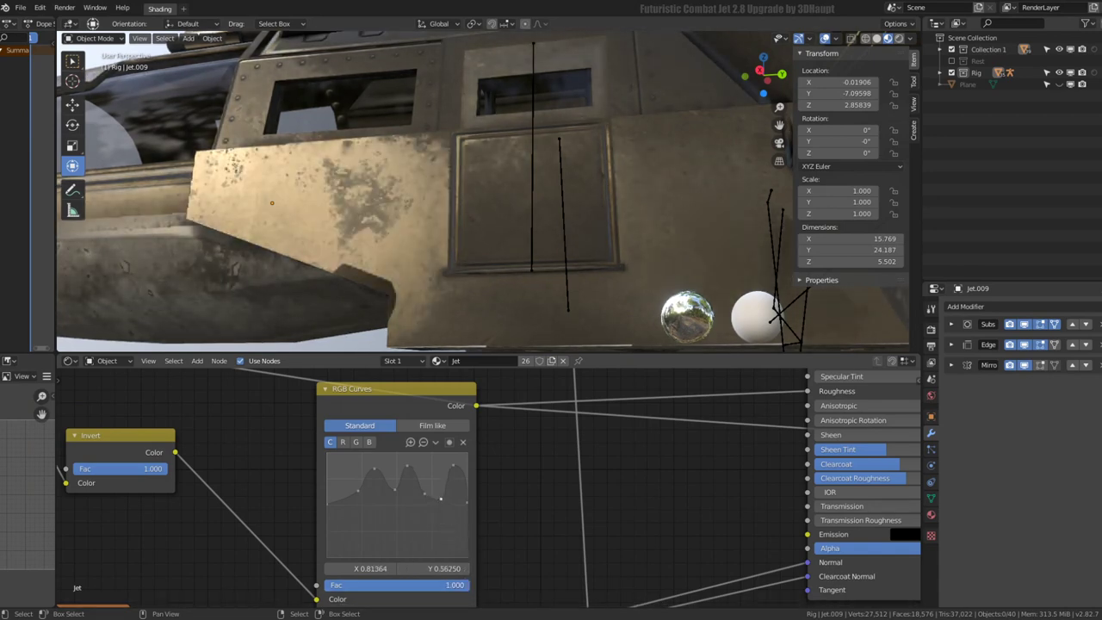
{"action": "left_click_drag", "start_coordinate": [439, 542], "coordinate": [440, 547]}
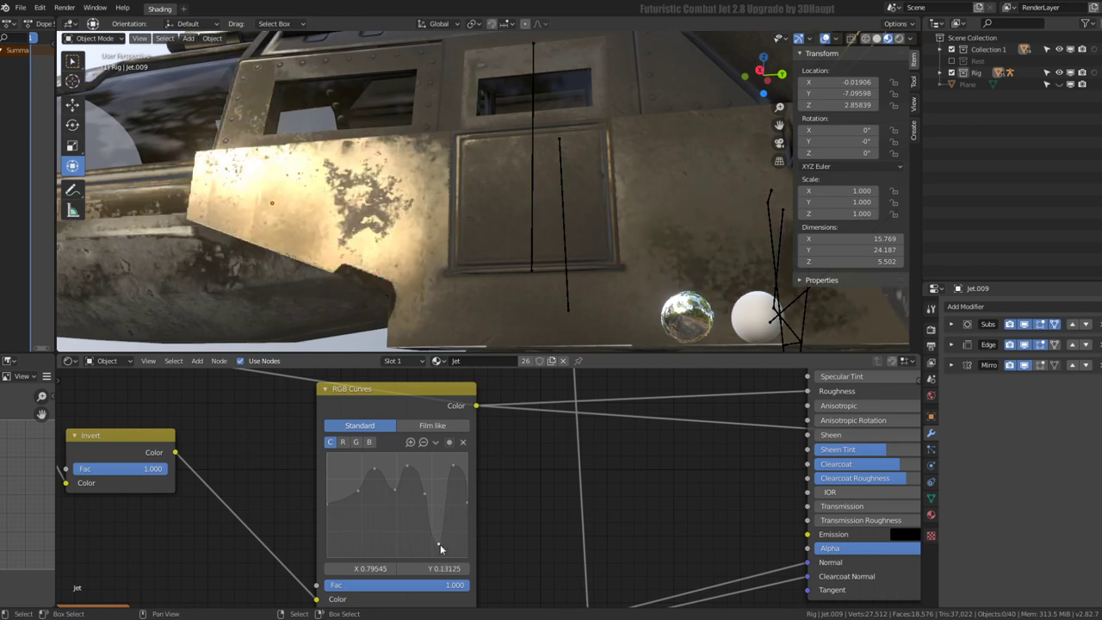
{"action": "left_click", "coordinate": [394, 496]}
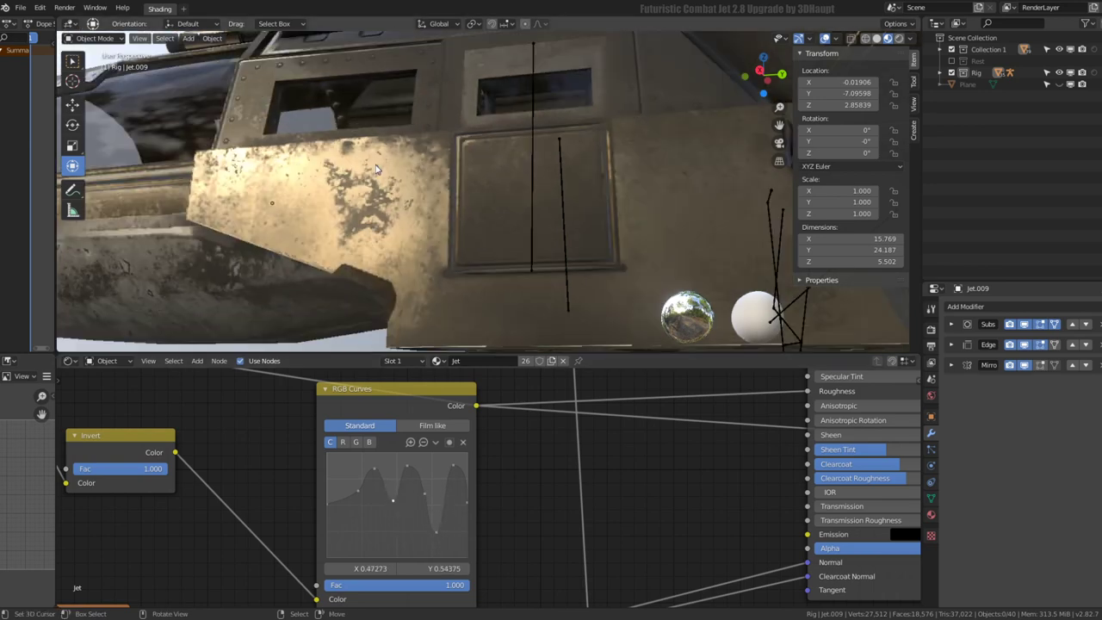
Move the lowest curve point to about X 0.81, Y 0.33
{"action": "mouse_move", "coordinate": [376, 169]}
{"action": "middle_mouse_down"}
{"action": "mouse_move", "coordinate": [419, 120]}
{"action": "mouse_move", "coordinate": [382, 112]}
{"action": "mouse_move", "coordinate": [429, 229]}
{"action": "middle_mouse_up"}
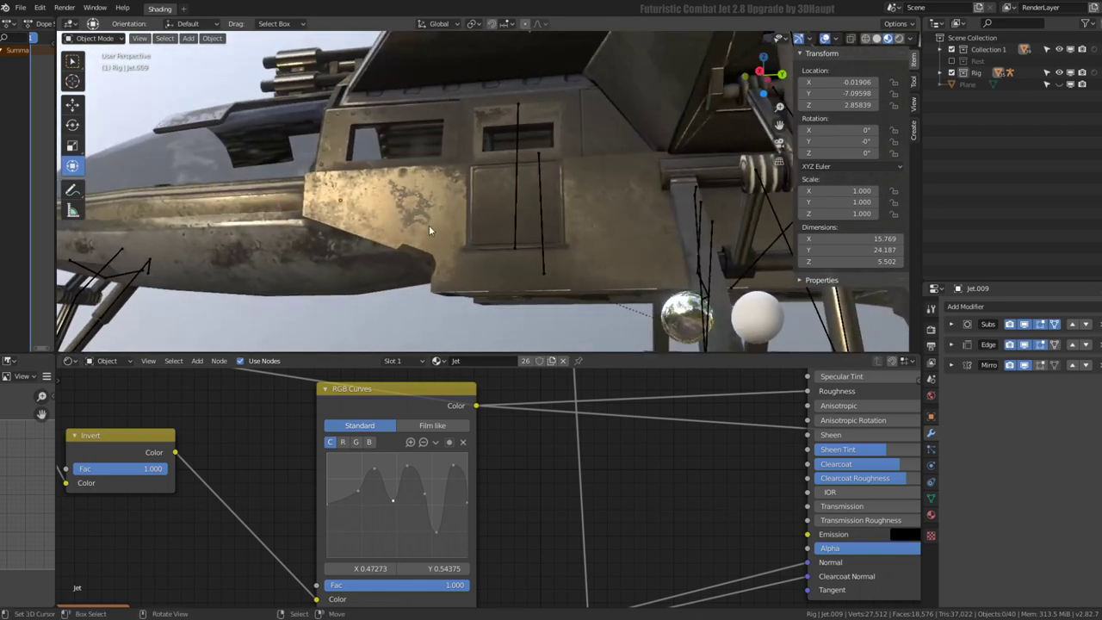
{"action": "left_click_drag", "start_coordinate": [440, 541], "coordinate": [442, 523]}
{"action": "mouse_move", "coordinate": [431, 224]}
{"action": "middle_mouse_down"}
{"action": "mouse_move", "coordinate": [428, 132]}
{"action": "mouse_move", "coordinate": [436, 195]}
{"action": "mouse_move", "coordinate": [403, 236]}
{"action": "mouse_move", "coordinate": [193, 195]}
{"action": "mouse_move", "coordinate": [281, 205]}
{"action": "mouse_move", "coordinate": [399, 177]}
{"action": "mouse_move", "coordinate": [358, 165]}
{"action": "mouse_move", "coordinate": [438, 257]}
{"action": "mouse_move", "coordinate": [424, 327]}
{"action": "mouse_move", "coordinate": [533, 267]}
{"action": "mouse_move", "coordinate": [602, 206]}
{"action": "mouse_move", "coordinate": [564, 201]}
{"action": "middle_mouse_up"}
{"action": "scroll", "coordinate": [388, 207], "scroll_direction": "down", "scroll_amount": 5}
{"action": "scroll", "coordinate": [515, 174], "scroll_direction": "up", "scroll_amount": 3}
{"action": "scroll", "coordinate": [466, 166], "scroll_direction": "up", "scroll_amount": 3}
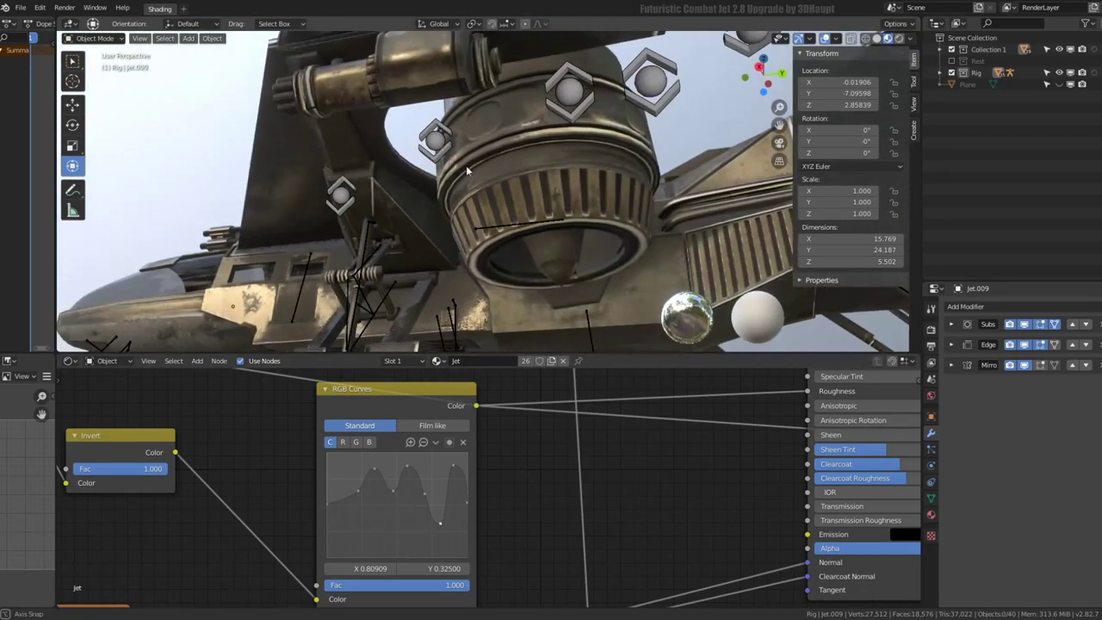
{"action": "mouse_move", "coordinate": [466, 166]}
{"action": "middle_mouse_down"}
{"action": "mouse_move", "coordinate": [467, 133]}
{"action": "mouse_move", "coordinate": [453, 144]}
{"action": "mouse_move", "coordinate": [558, 147]}
{"action": "mouse_move", "coordinate": [482, 189]}
{"action": "mouse_move", "coordinate": [527, 215]}
{"action": "middle_mouse_up"}
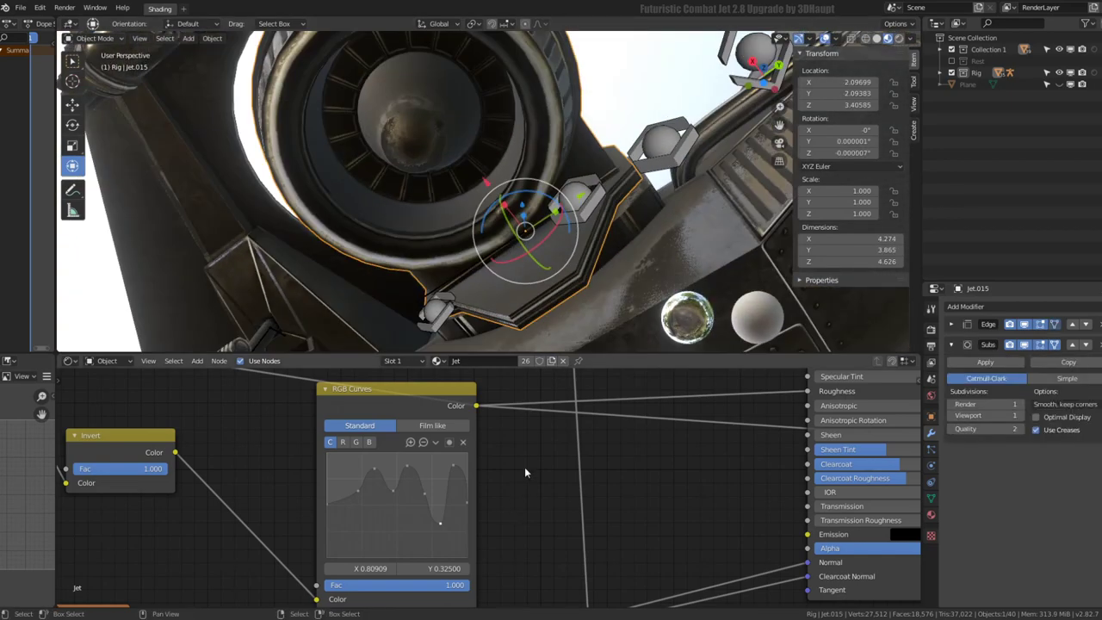
Enter Edit Mode on the Jet.015 engine intake, try a Subdivide, then undo it
{"action": "scroll", "coordinate": [525, 467], "scroll_direction": "down", "scroll_amount": 3}
{"action": "middle_click_drag", "start_coordinate": [602, 551], "coordinate": [638, 503]}
{"action": "scroll", "coordinate": [665, 539], "scroll_direction": "up", "scroll_amount": 2}
{"action": "middle_click_drag", "start_coordinate": [665, 540], "coordinate": [595, 603]}
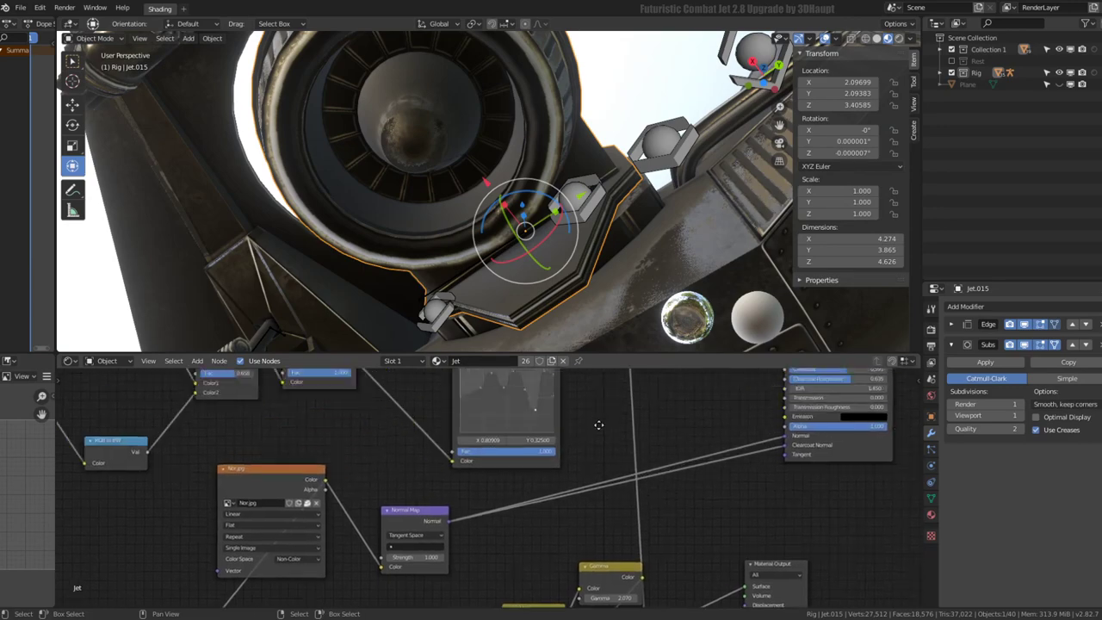
{"action": "mouse_move", "coordinate": [551, 77]}
{"action": "middle_mouse_down"}
{"action": "mouse_move", "coordinate": [504, 137]}
{"action": "mouse_move", "coordinate": [531, 75]}
{"action": "mouse_move", "coordinate": [595, 59]}
{"action": "mouse_move", "coordinate": [518, 135]}
{"action": "mouse_move", "coordinate": [589, 199]}
{"action": "middle_mouse_up"}
{"action": "key", "text": "Tab"}
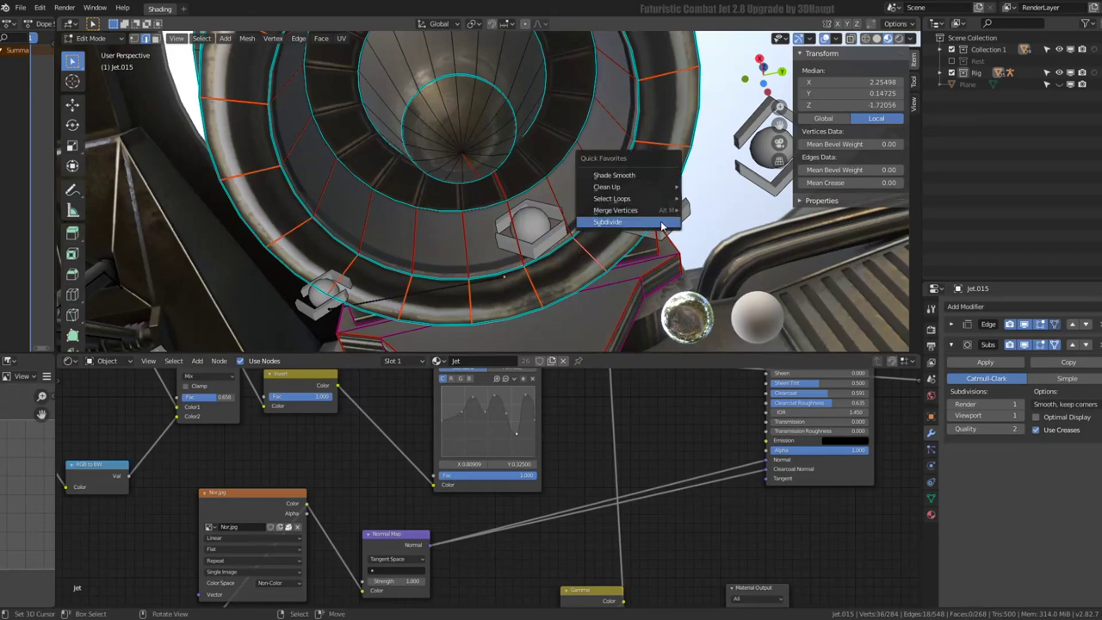
{"action": "left_click", "coordinate": [661, 220]}
{"action": "key", "text": "ctrl+z"}
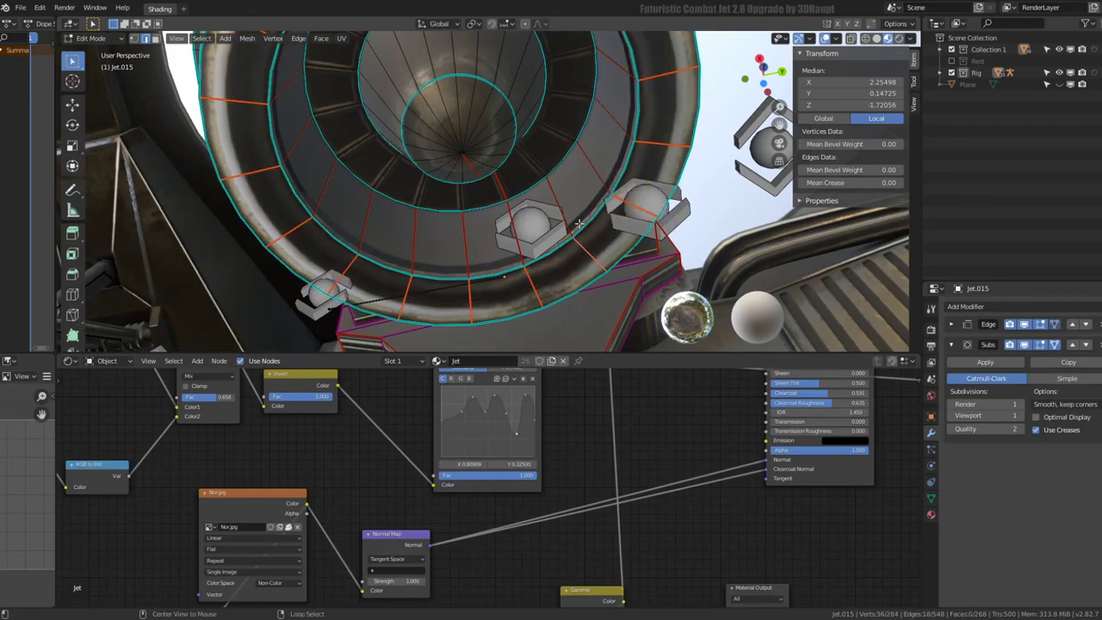
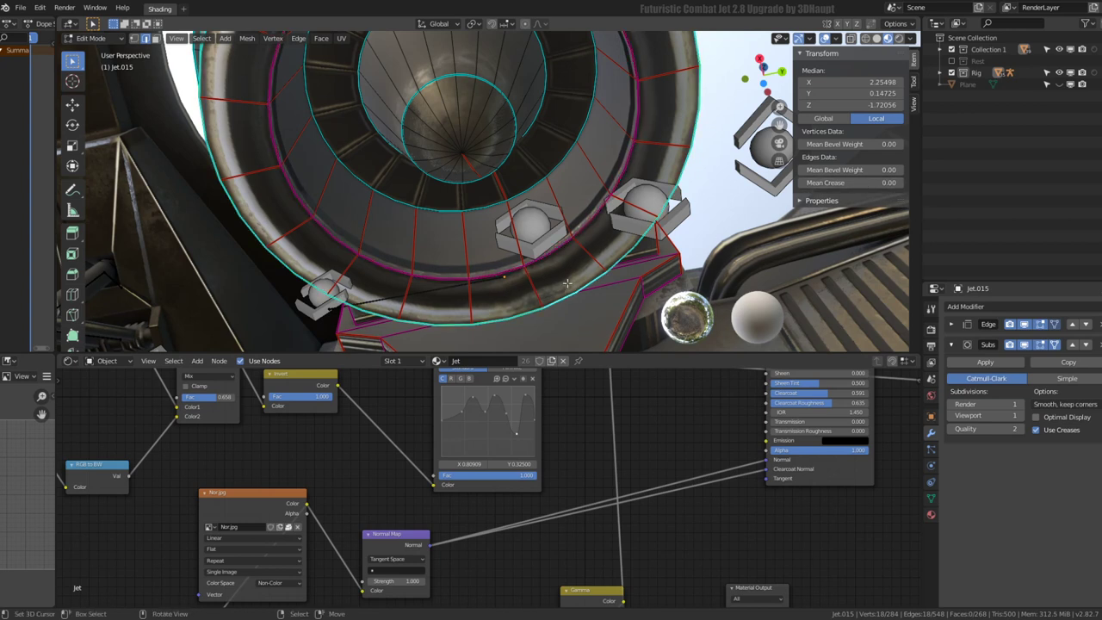
Return the jet to Object Mode and orbit to view it from higher up
{"action": "key", "text": "Tab"}
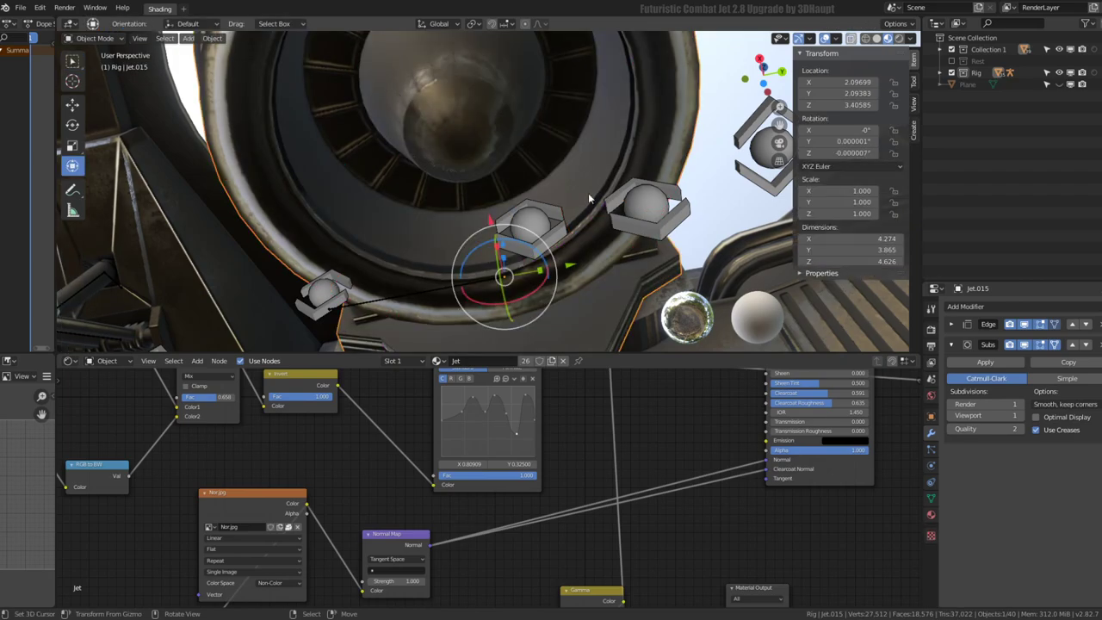
{"action": "mouse_move", "coordinate": [588, 193]}
{"action": "middle_mouse_down"}
{"action": "mouse_move", "coordinate": [470, 276]}
{"action": "mouse_move", "coordinate": [577, 303]}
{"action": "mouse_move", "coordinate": [405, 148]}
{"action": "mouse_move", "coordinate": [442, 155]}
{"action": "mouse_move", "coordinate": [426, 154]}
{"action": "mouse_move", "coordinate": [433, 141]}
{"action": "mouse_move", "coordinate": [401, 136]}
{"action": "middle_mouse_up"}
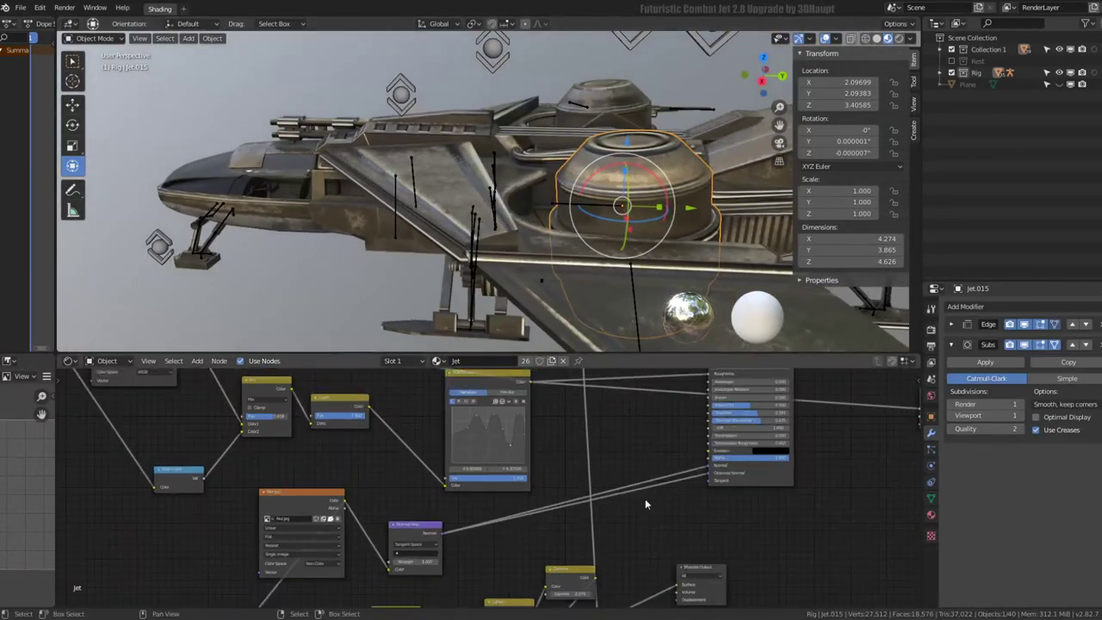
{"action": "scroll", "coordinate": [524, 521], "scroll_direction": "up", "scroll_amount": 3}
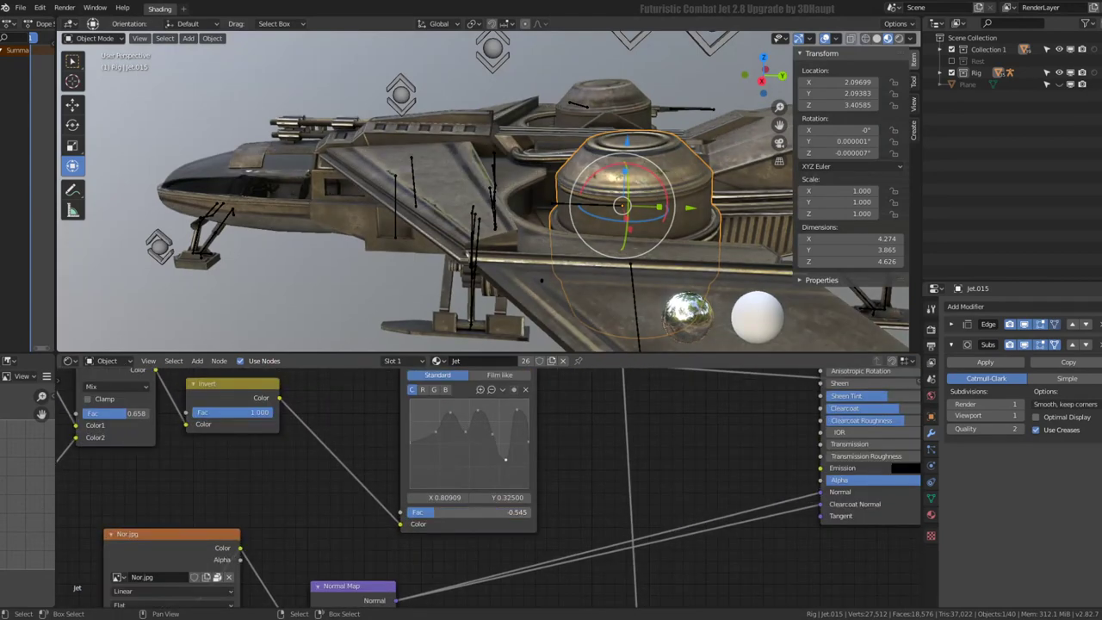
{"action": "mouse_move", "coordinate": [428, 194]}
{"action": "middle_mouse_down"}
{"action": "mouse_move", "coordinate": [464, 254]}
{"action": "mouse_move", "coordinate": [418, 195]}
{"action": "middle_mouse_up"}
{"action": "scroll", "coordinate": [418, 194], "scroll_direction": "up", "scroll_amount": 3}
{"action": "scroll", "coordinate": [418, 201], "scroll_direction": "up", "scroll_amount": 2}
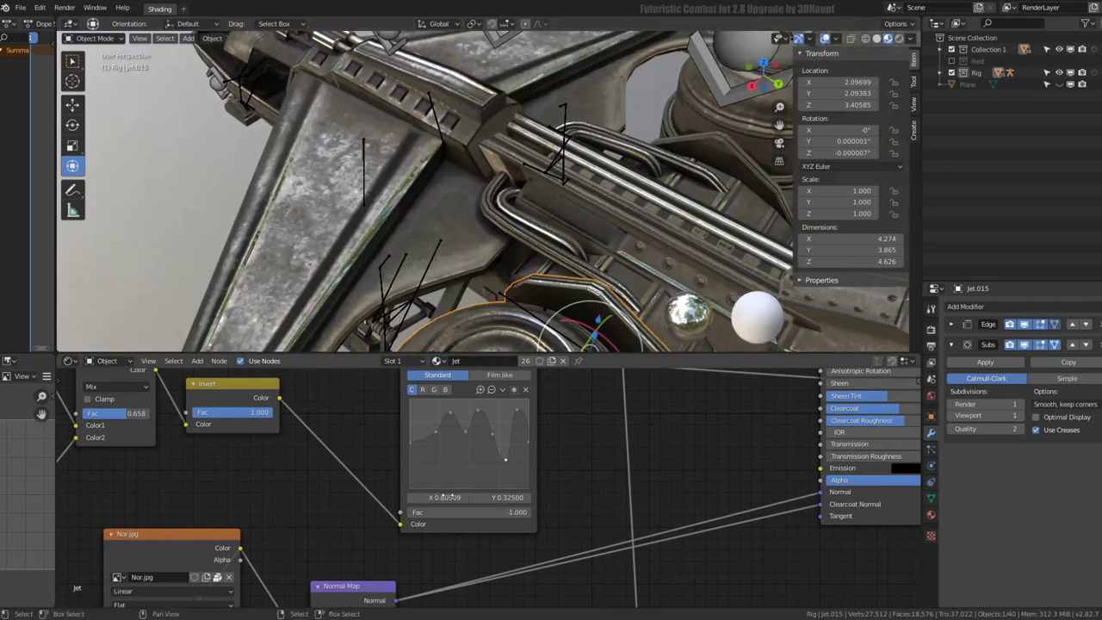
Raise the RGB Curves node's factor to about 0.83 and orbit around the whole jet
{"action": "left_click_drag", "start_coordinate": [470, 511], "coordinate": [517, 511]}
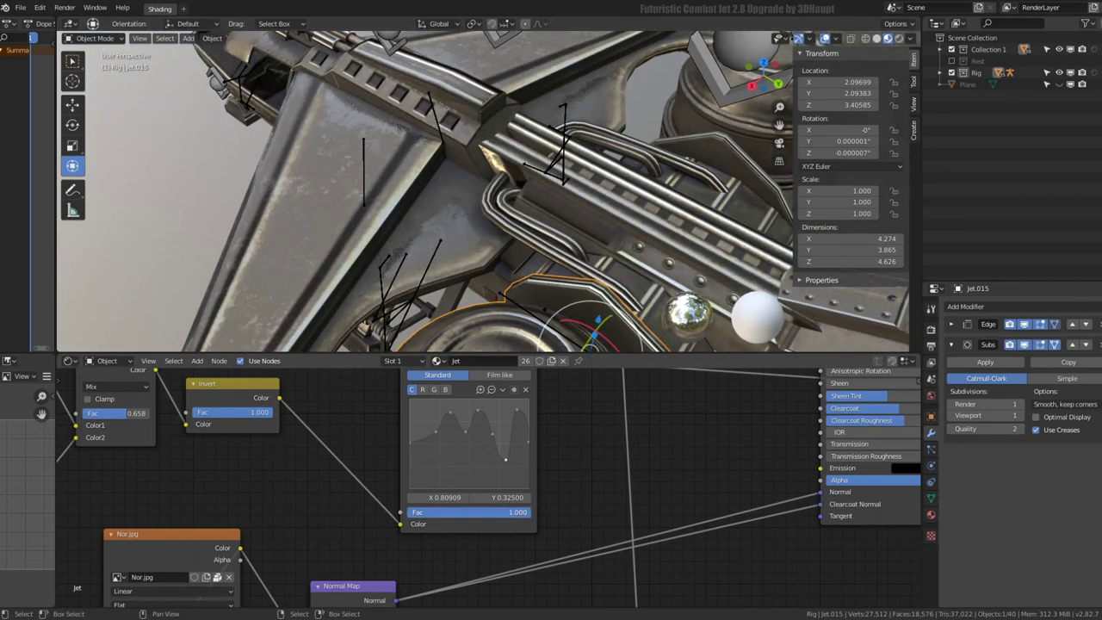
{"action": "scroll", "coordinate": [465, 138], "scroll_direction": "down", "scroll_amount": 5}
{"action": "mouse_move", "coordinate": [504, 79]}
{"action": "middle_mouse_down"}
{"action": "mouse_move", "coordinate": [506, 118]}
{"action": "mouse_move", "coordinate": [692, 132]}
{"action": "mouse_move", "coordinate": [680, 104]}
{"action": "mouse_move", "coordinate": [990, 12]}
{"action": "middle_mouse_up"}
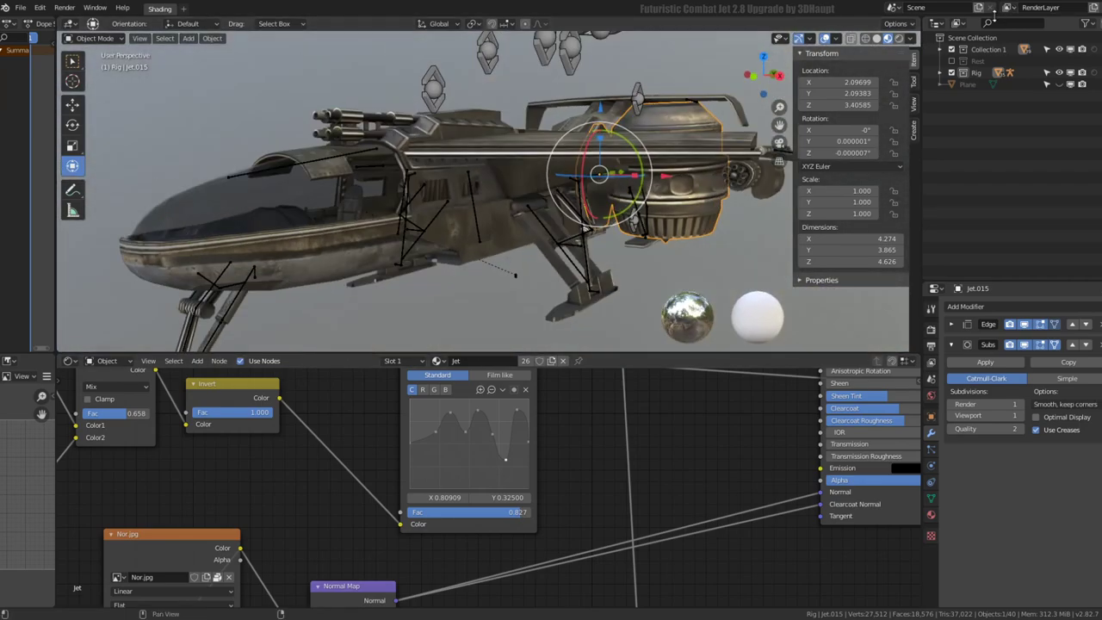
Darken the viewport background in the Viewport Shading settings
{"action": "left_click", "coordinate": [912, 39]}
{"action": "left_click_drag", "start_coordinate": [919, 193], "coordinate": [861, 193]}
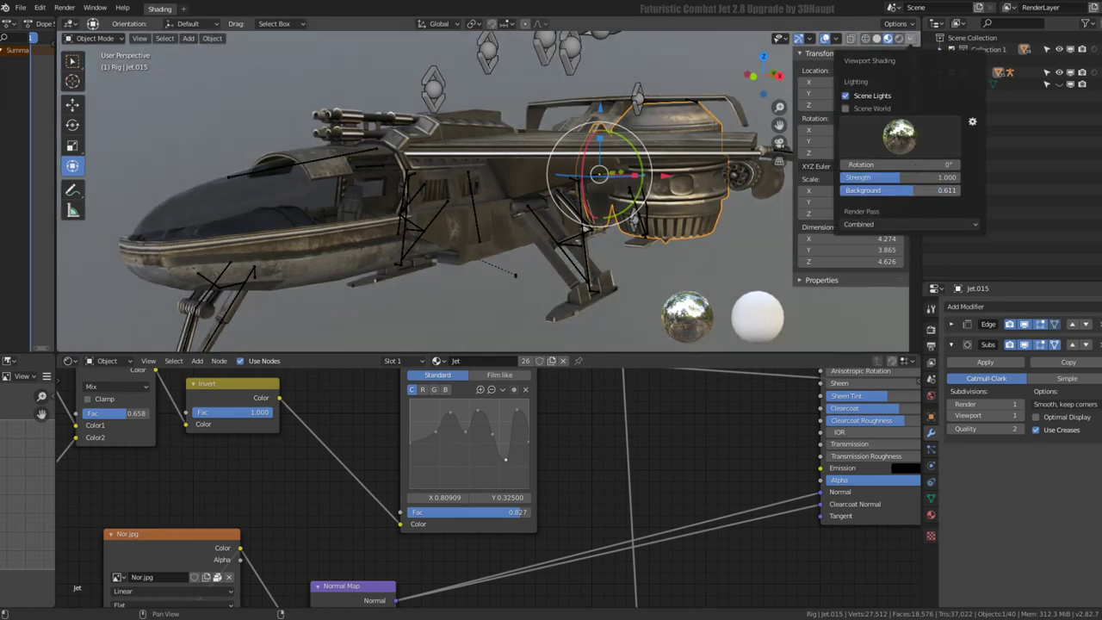
{"action": "mouse_move", "coordinate": [880, 179]}
{"action": "middle_mouse_down"}
{"action": "mouse_move", "coordinate": [527, 176]}
{"action": "mouse_move", "coordinate": [453, 51]}
{"action": "mouse_move", "coordinate": [381, 80]}
{"action": "mouse_move", "coordinate": [594, 113]}
{"action": "mouse_move", "coordinate": [604, 96]}
{"action": "mouse_move", "coordinate": [579, 160]}
{"action": "mouse_move", "coordinate": [620, 104]}
{"action": "mouse_move", "coordinate": [655, 86]}
{"action": "middle_mouse_up"}
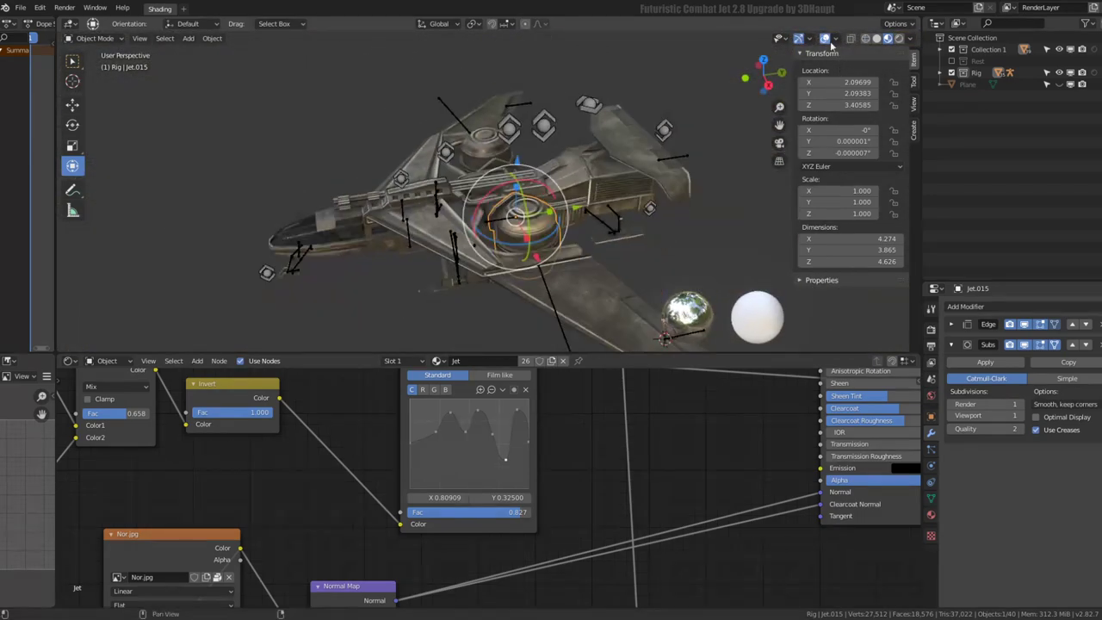
{"action": "mouse_move", "coordinate": [829, 40]}
{"action": "middle_mouse_down"}
{"action": "mouse_move", "coordinate": [599, 206]}
{"action": "mouse_move", "coordinate": [480, 136]}
{"action": "mouse_move", "coordinate": [487, 148]}
{"action": "middle_mouse_up"}
Lift an RGB Curves point and set the node's factor to 1.000
{"action": "scroll", "coordinate": [507, 472], "scroll_direction": "down", "scroll_amount": 2}
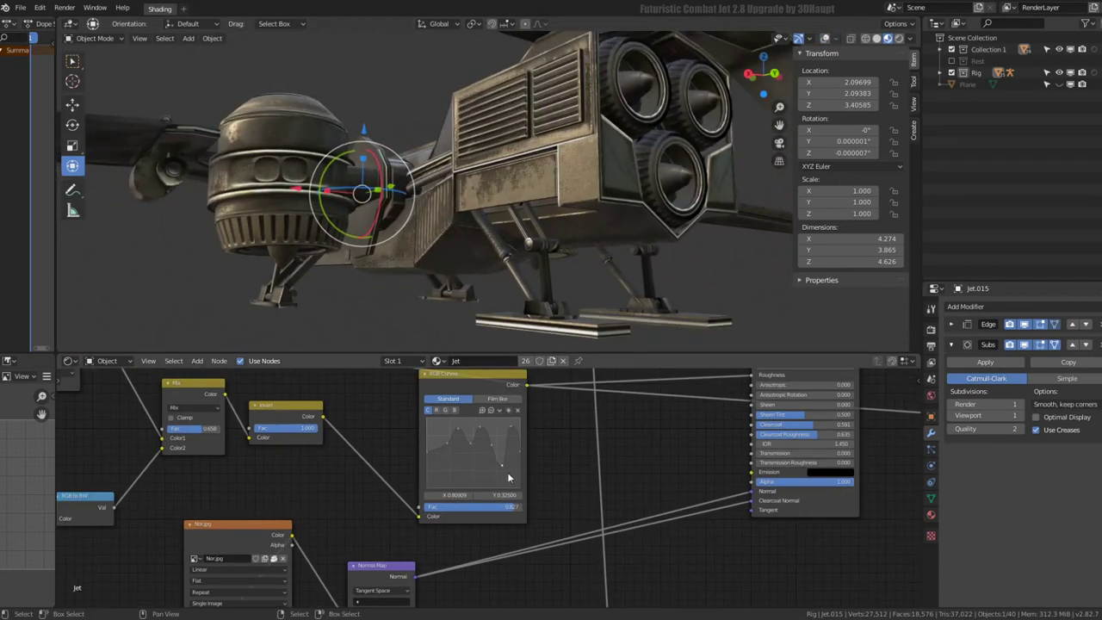
{"action": "scroll", "coordinate": [507, 472], "scroll_direction": "up", "scroll_amount": 1}
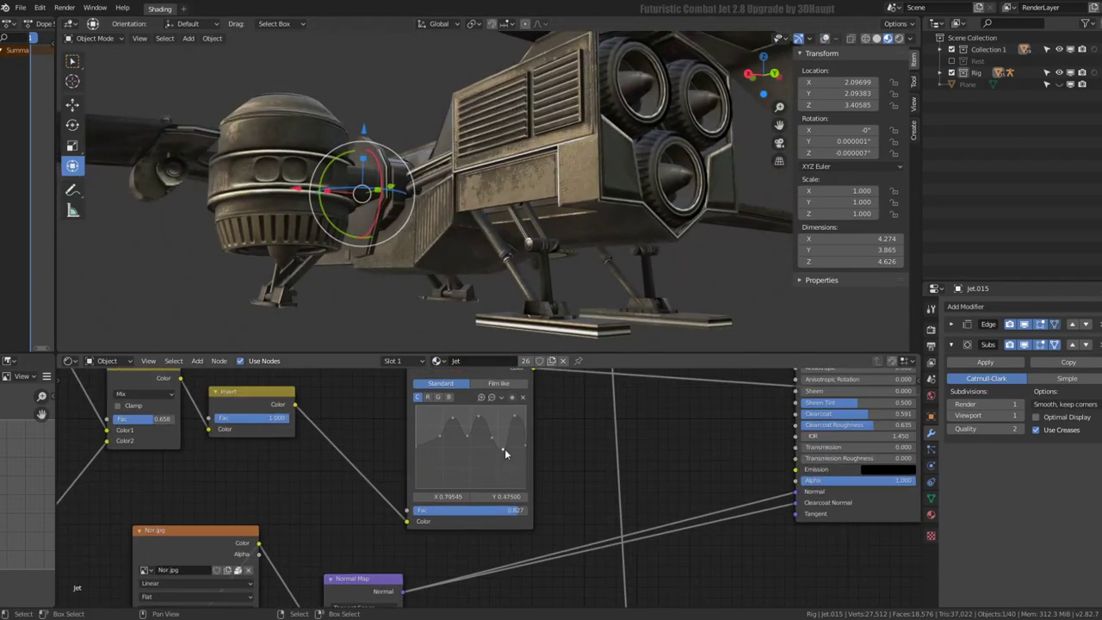
{"action": "mouse_move", "coordinate": [454, 510]}
{"action": "left_mouse_down"}
{"action": "mouse_move", "coordinate": [431, 510]}
{"action": "mouse_move", "coordinate": [516, 510]}
{"action": "left_mouse_up"}
{"action": "scroll", "coordinate": [521, 185], "scroll_direction": "up", "scroll_amount": 4}
{"action": "mouse_move", "coordinate": [521, 184]}
{"action": "middle_mouse_down"}
{"action": "mouse_move", "coordinate": [541, 230]}
{"action": "mouse_move", "coordinate": [529, 157]}
{"action": "mouse_move", "coordinate": [551, 207]}
{"action": "middle_mouse_up"}
{"action": "scroll", "coordinate": [541, 231], "scroll_direction": "down", "scroll_amount": 4}
{"action": "scroll", "coordinate": [706, 398], "scroll_direction": "down", "scroll_amount": 1}
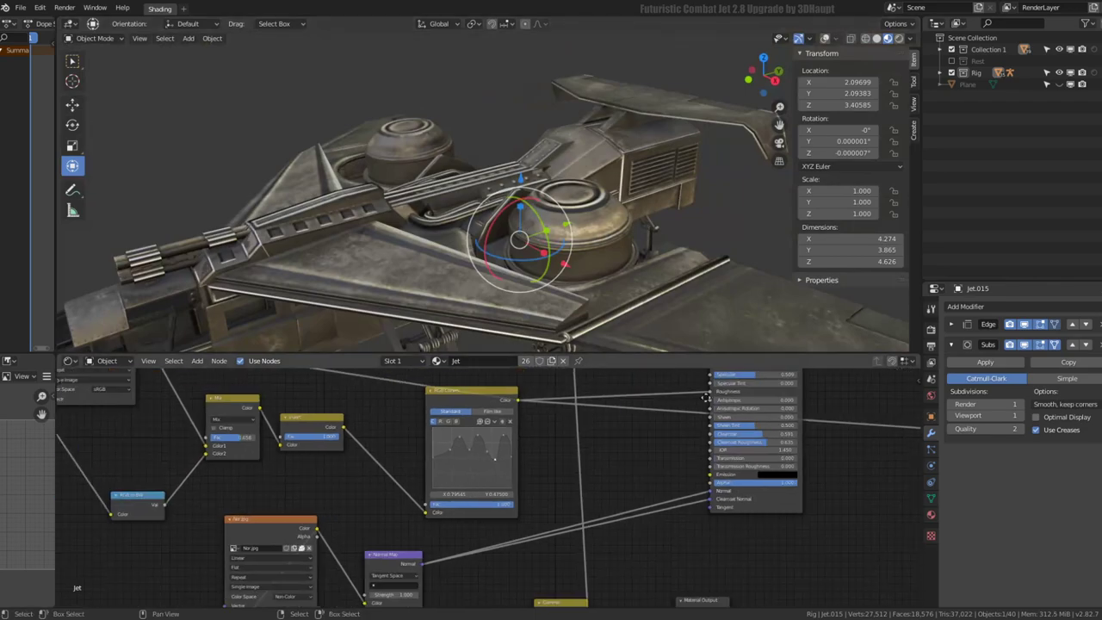
{"action": "middle_click_drag", "start_coordinate": [707, 399], "coordinate": [465, 450]}
Preview the curve mask on the jet through the second Material Output
{"action": "left_click", "coordinate": [740, 466]}
{"action": "middle_click_drag", "start_coordinate": [655, 215], "coordinate": [581, 152]}
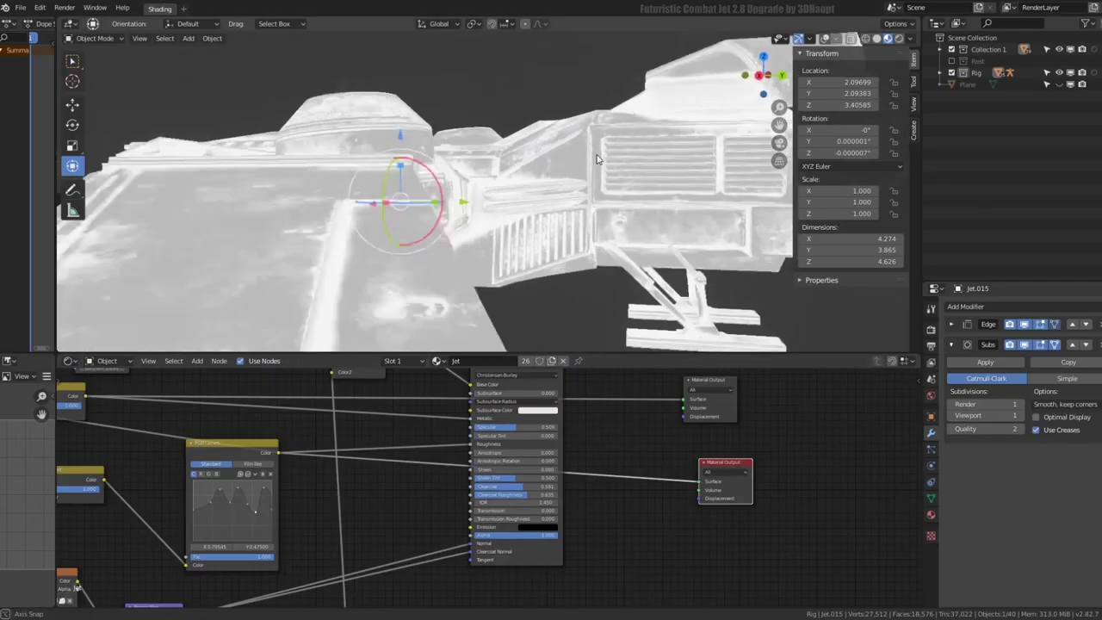
{"action": "scroll", "coordinate": [532, 411], "scroll_direction": "up", "scroll_amount": 1}
{"action": "middle_click_drag", "start_coordinate": [218, 534], "coordinate": [361, 499]}
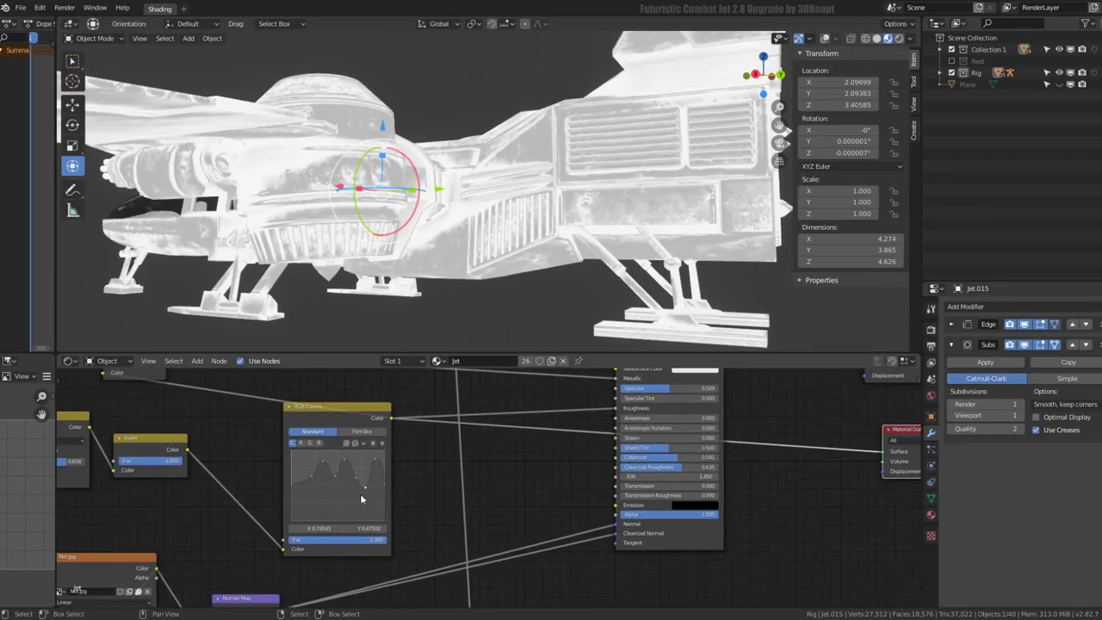
Pull the lower RGB Curves points down and left to deepen the dark wear areas
{"action": "left_click_drag", "start_coordinate": [375, 469], "coordinate": [378, 473]}
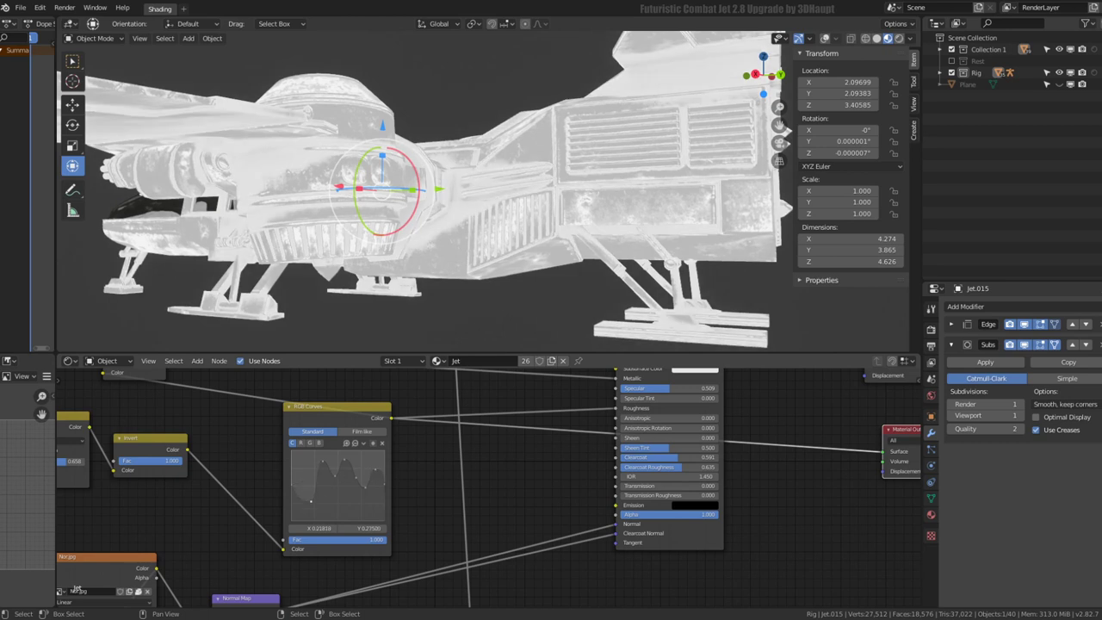
{"action": "left_click_drag", "start_coordinate": [309, 502], "coordinate": [305, 515]}
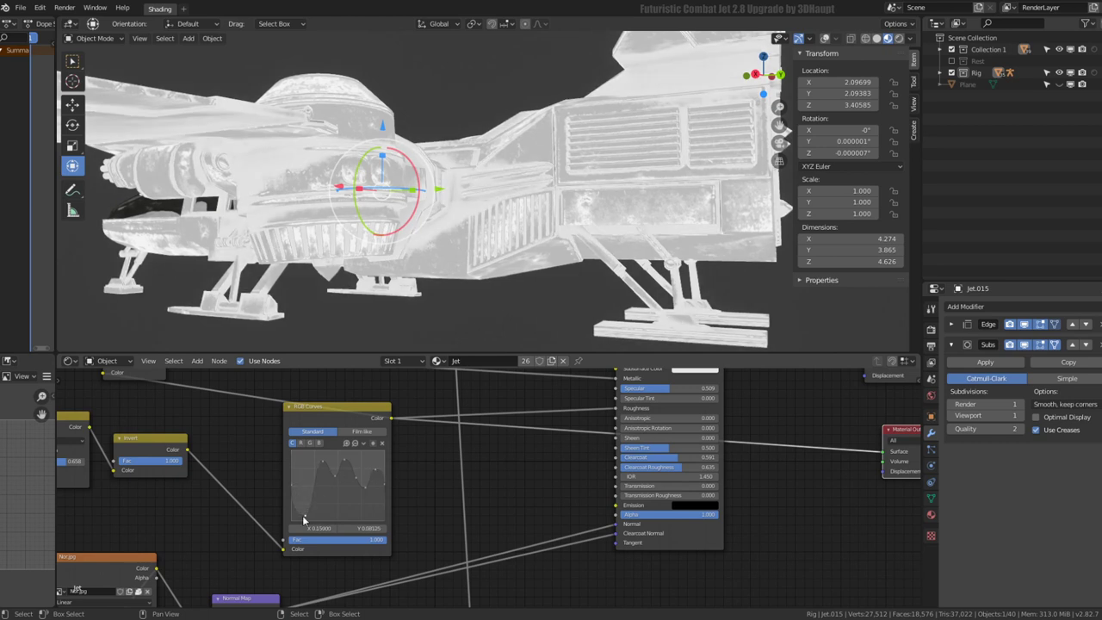
{"action": "scroll", "coordinate": [493, 193], "scroll_direction": "up", "scroll_amount": 3}
{"action": "middle_click_drag", "start_coordinate": [493, 193], "coordinate": [506, 204]}
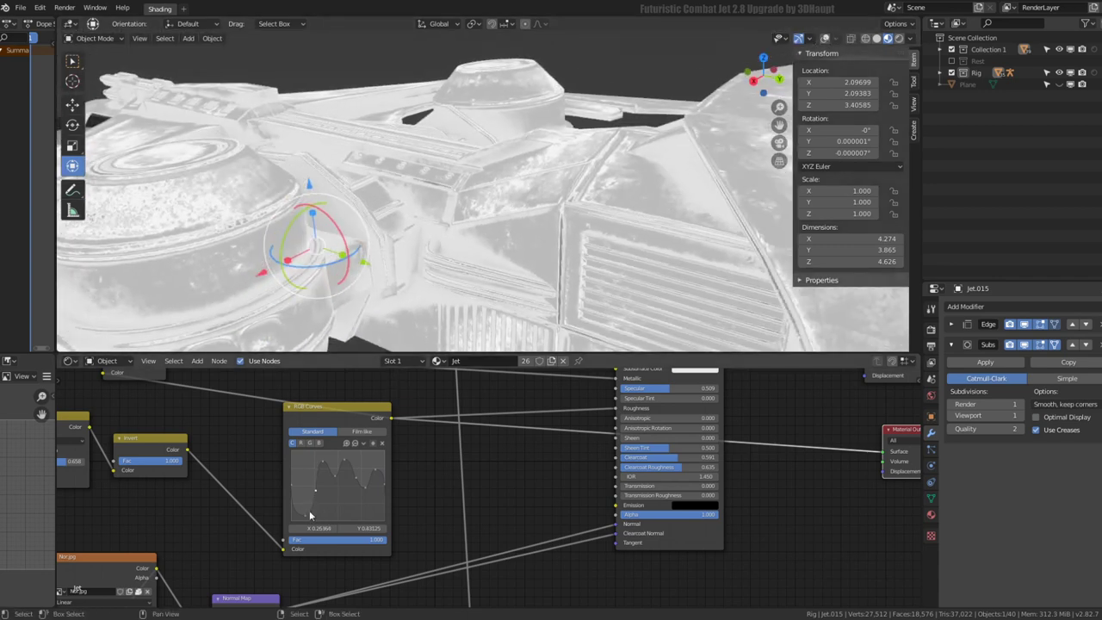
{"action": "left_click_drag", "start_coordinate": [309, 514], "coordinate": [298, 518]}
{"action": "mouse_move", "coordinate": [362, 310]}
{"action": "middle_mouse_down"}
{"action": "mouse_move", "coordinate": [385, 167]}
{"action": "mouse_move", "coordinate": [403, 269]}
{"action": "middle_mouse_up"}
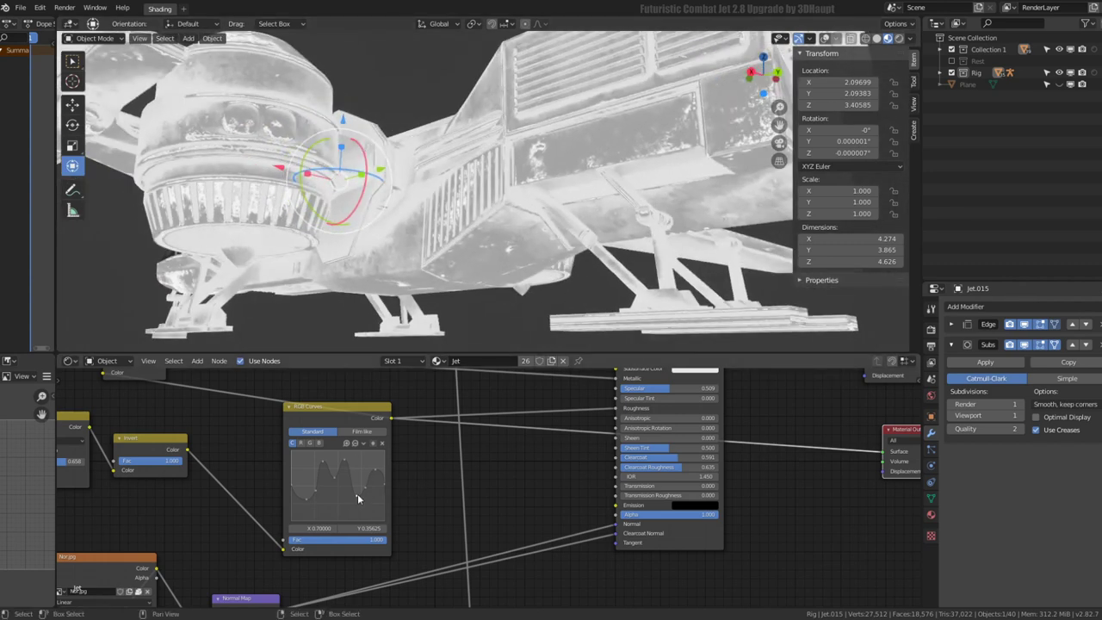
{"action": "left_click_drag", "start_coordinate": [357, 495], "coordinate": [351, 509]}
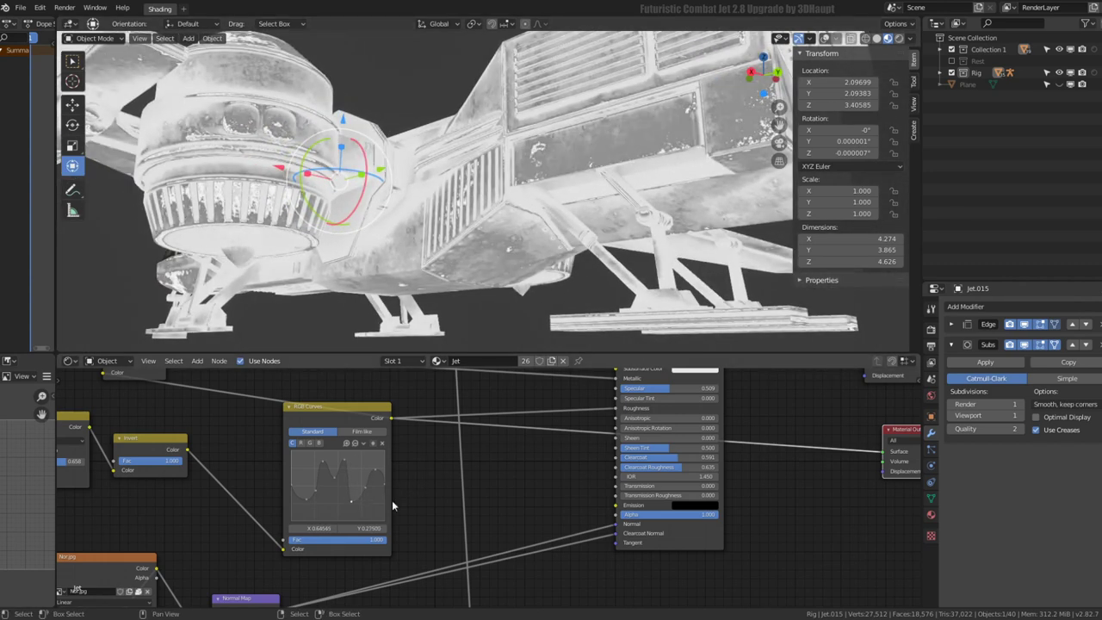
{"action": "scroll", "coordinate": [392, 505], "scroll_direction": "down", "scroll_amount": 1}
Make the main Material Output active so the jet shows its full worn-metal texture
{"action": "left_click", "coordinate": [732, 445]}
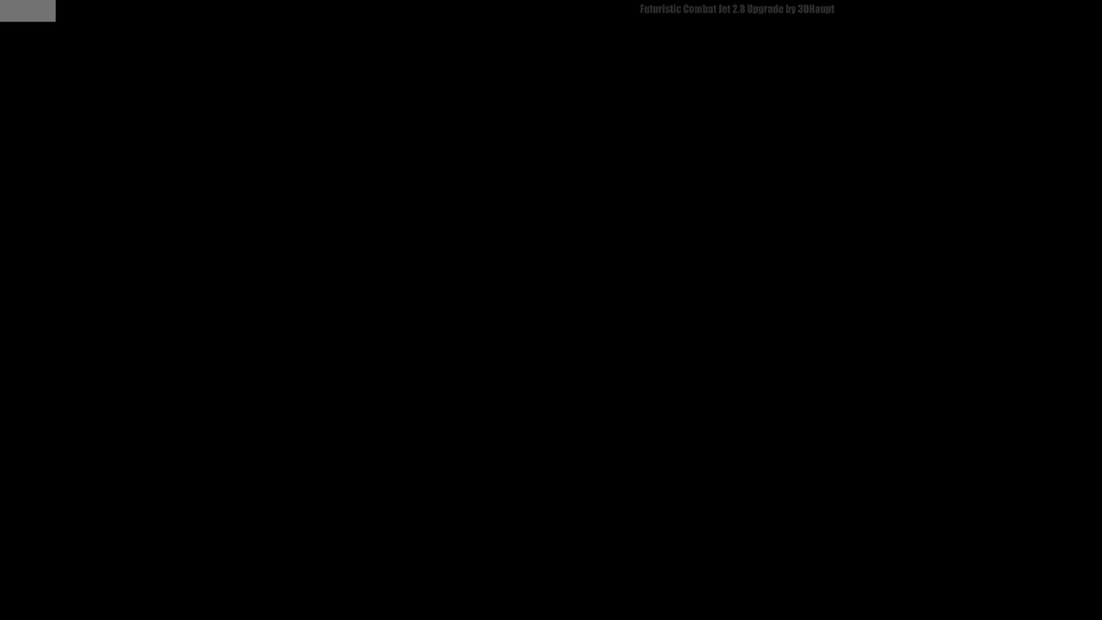
{"action": "middle_click_drag", "start_coordinate": [918, 376], "coordinate": [825, 405]}
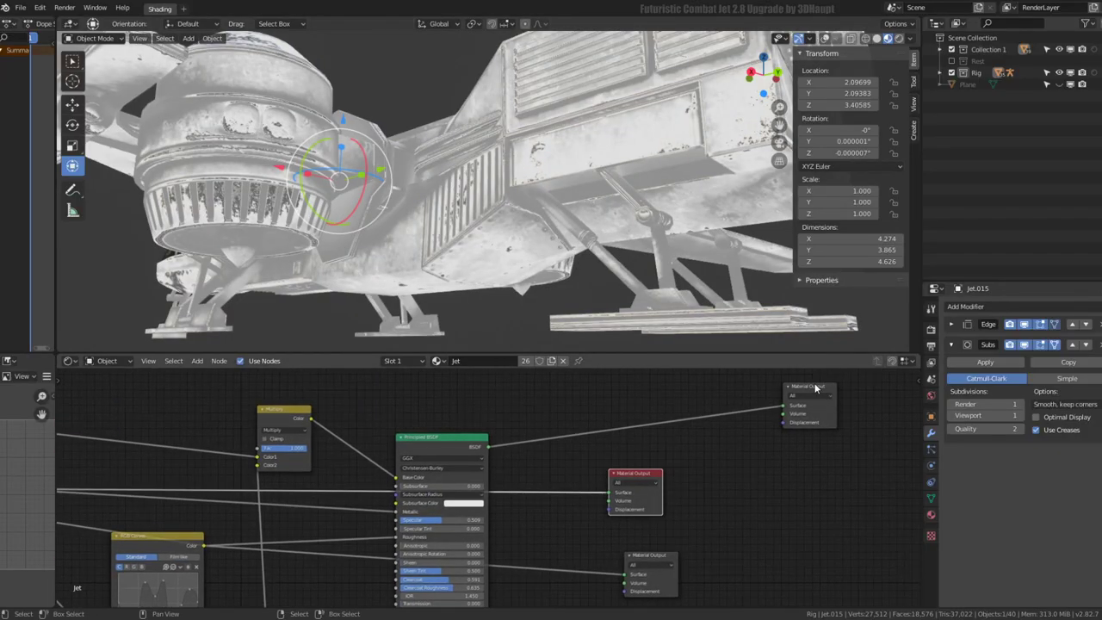
{"action": "left_click", "coordinate": [815, 388]}
{"action": "mouse_move", "coordinate": [608, 271]}
{"action": "middle_mouse_down"}
{"action": "mouse_move", "coordinate": [458, 212]}
{"action": "mouse_move", "coordinate": [551, 69]}
{"action": "mouse_move", "coordinate": [491, 140]}
{"action": "mouse_move", "coordinate": [542, 248]}
{"action": "middle_mouse_up"}
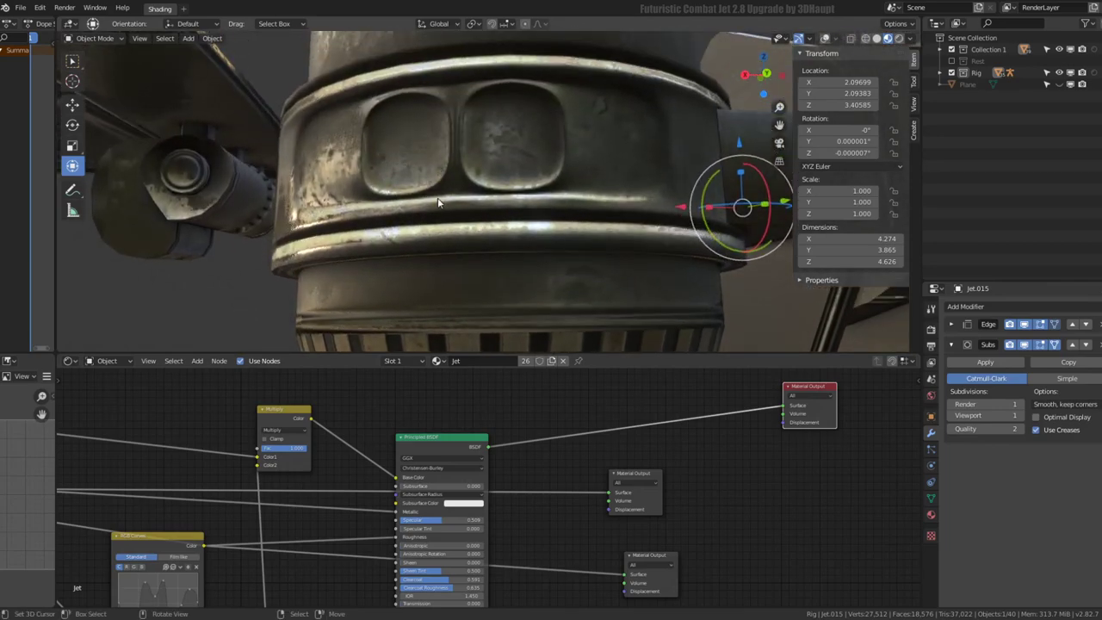
{"action": "mouse_move", "coordinate": [437, 202]}
{"action": "middle_mouse_down"}
{"action": "mouse_move", "coordinate": [580, 193]}
{"action": "mouse_move", "coordinate": [606, 275]}
{"action": "mouse_move", "coordinate": [360, 179]}
{"action": "mouse_move", "coordinate": [478, 201]}
{"action": "mouse_move", "coordinate": [527, 139]}
{"action": "mouse_move", "coordinate": [533, 236]}
{"action": "mouse_move", "coordinate": [678, 258]}
{"action": "mouse_move", "coordinate": [753, 176]}
{"action": "mouse_move", "coordinate": [638, 190]}
{"action": "mouse_move", "coordinate": [591, 103]}
{"action": "mouse_move", "coordinate": [534, 181]}
{"action": "middle_mouse_up"}
{"action": "scroll", "coordinate": [534, 181], "scroll_direction": "down", "scroll_amount": 2}
{"action": "mouse_move", "coordinate": [448, 482]}
{"action": "middle_mouse_down"}
{"action": "mouse_move", "coordinate": [504, 417]}
{"action": "mouse_move", "coordinate": [531, 469]}
{"action": "middle_mouse_up"}
{"action": "scroll", "coordinate": [504, 418], "scroll_direction": "up", "scroll_amount": 1}
Set the RGB Curves factor to 0.591 to soften the wear
{"action": "left_click_drag", "start_coordinate": [255, 496], "coordinate": [282, 468]}
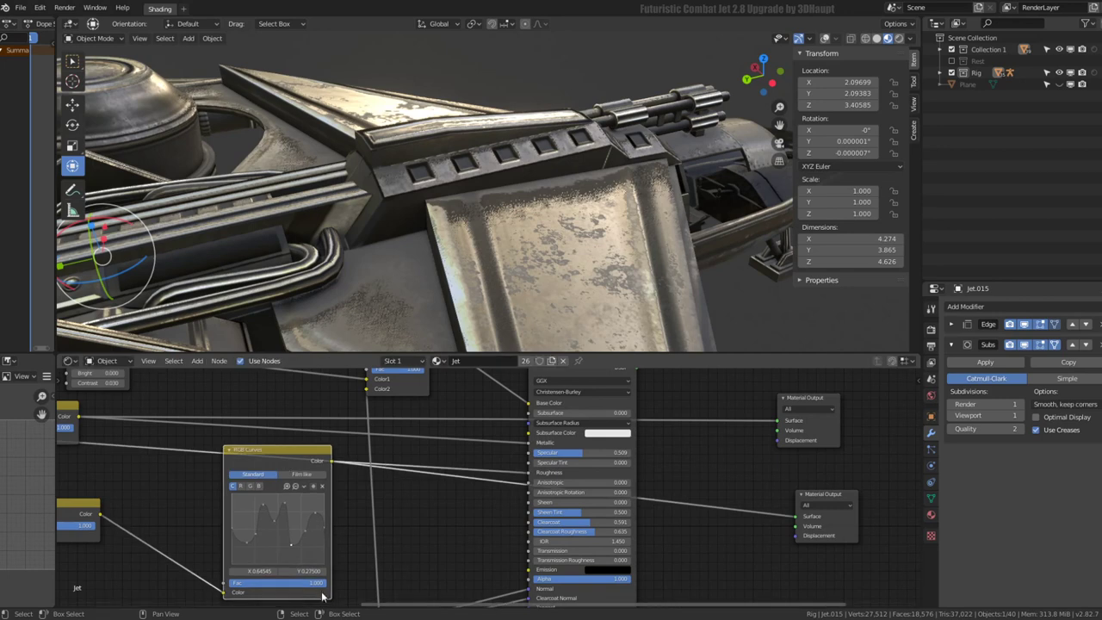
{"action": "mouse_move", "coordinate": [278, 583]}
{"action": "left_mouse_down"}
{"action": "mouse_move", "coordinate": [232, 584]}
{"action": "mouse_move", "coordinate": [293, 583]}
{"action": "left_mouse_up"}
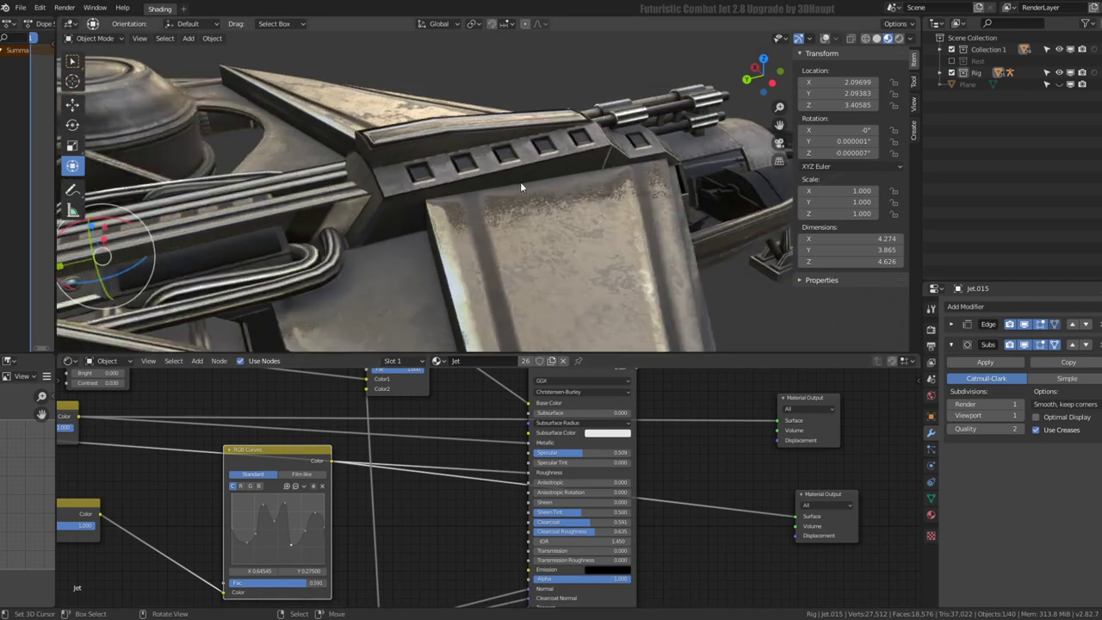
{"action": "mouse_move", "coordinate": [520, 182]}
{"action": "middle_mouse_down"}
{"action": "mouse_move", "coordinate": [270, 127]}
{"action": "mouse_move", "coordinate": [390, 124]}
{"action": "mouse_move", "coordinate": [264, 132]}
{"action": "mouse_move", "coordinate": [408, 153]}
{"action": "mouse_move", "coordinate": [430, 168]}
{"action": "middle_mouse_up"}
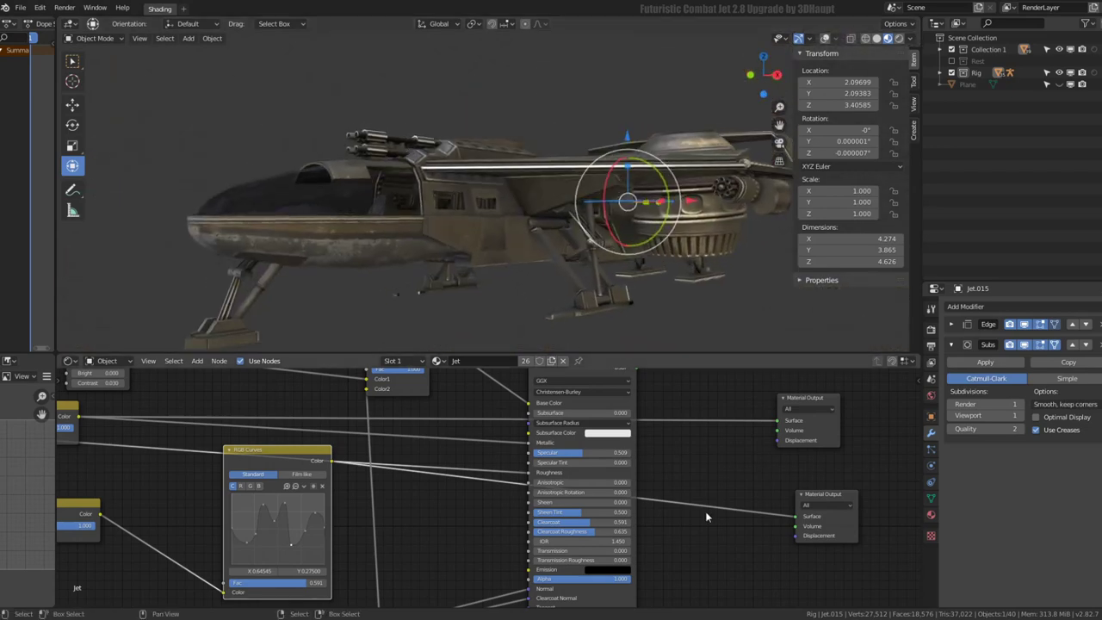
{"action": "left_click", "coordinate": [825, 494]}
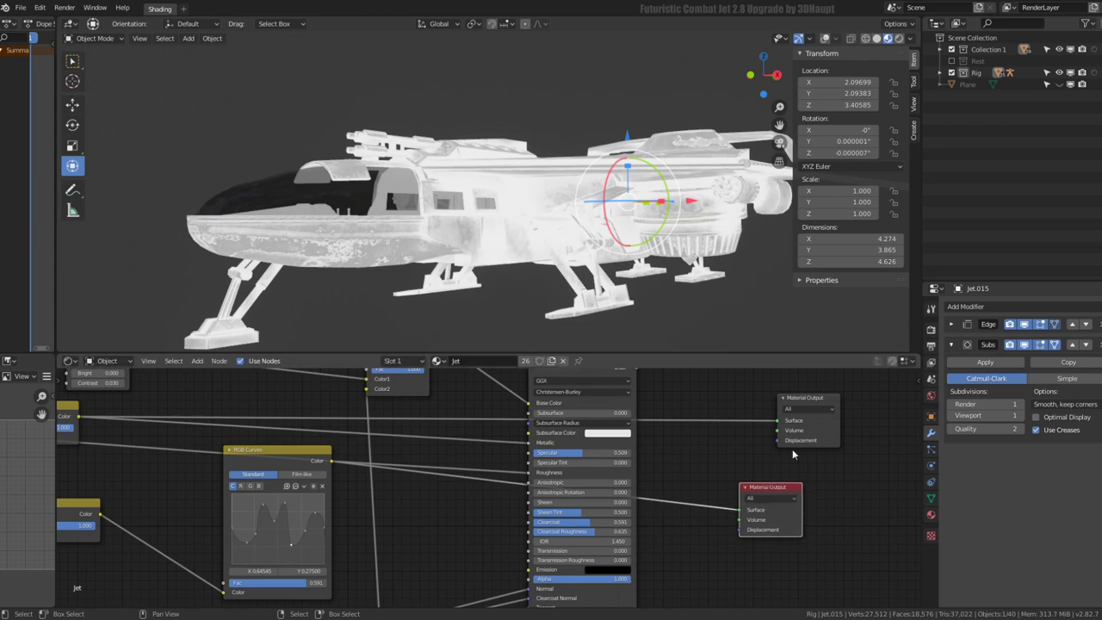
{"action": "left_click", "coordinate": [811, 401]}
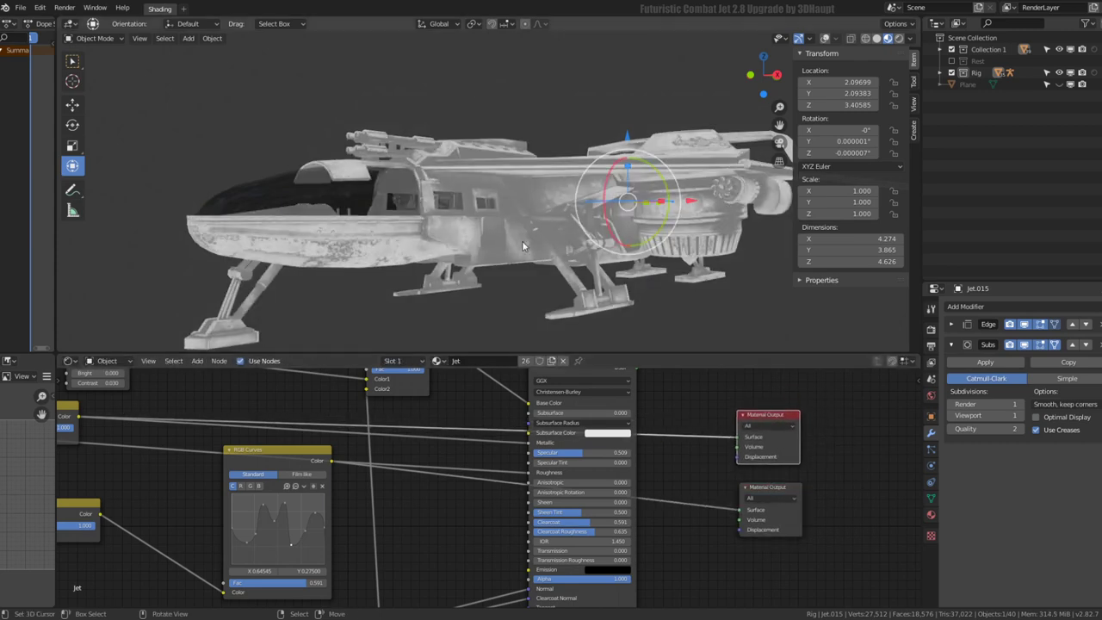
{"action": "middle_click_drag", "start_coordinate": [522, 246], "coordinate": [485, 233]}
{"action": "scroll", "coordinate": [293, 538], "scroll_direction": "down", "scroll_amount": 2}
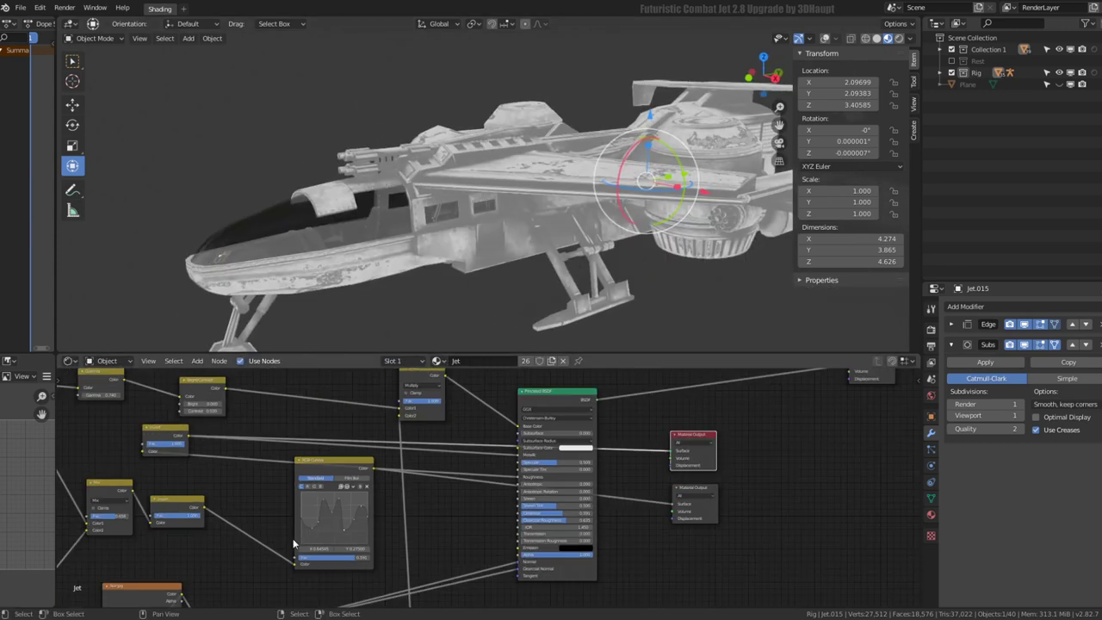
{"action": "scroll", "coordinate": [293, 538], "scroll_direction": "down", "scroll_amount": 2}
{"action": "middle_click_drag", "start_coordinate": [351, 558], "coordinate": [494, 484]}
{"action": "middle_click_drag", "start_coordinate": [528, 447], "coordinate": [546, 489]}
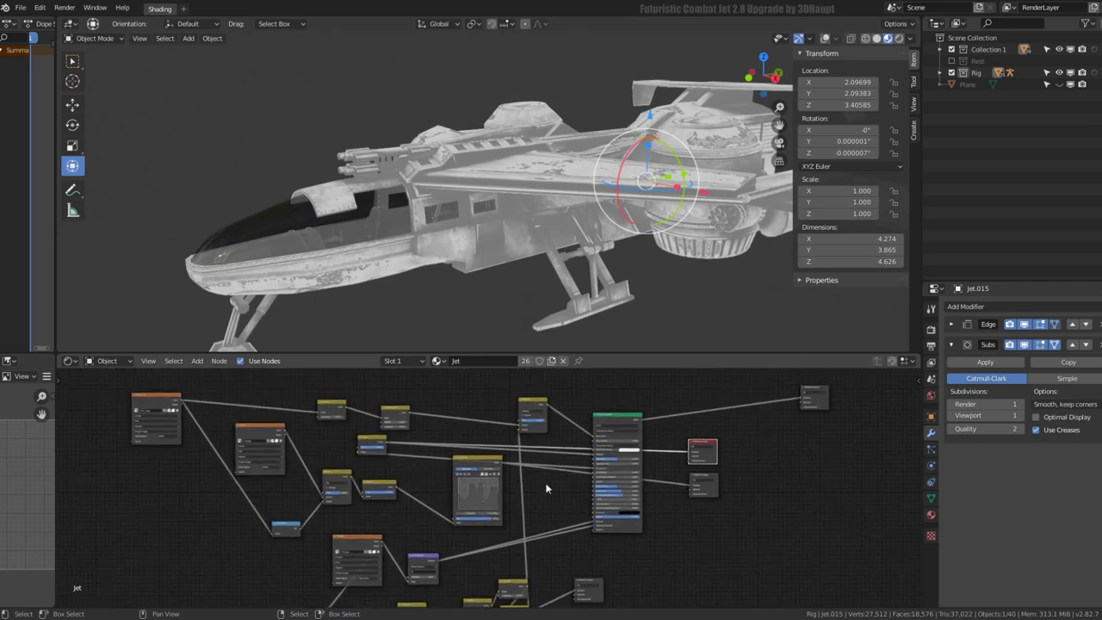
{"action": "scroll", "coordinate": [590, 527], "scroll_direction": "up", "scroll_amount": 2}
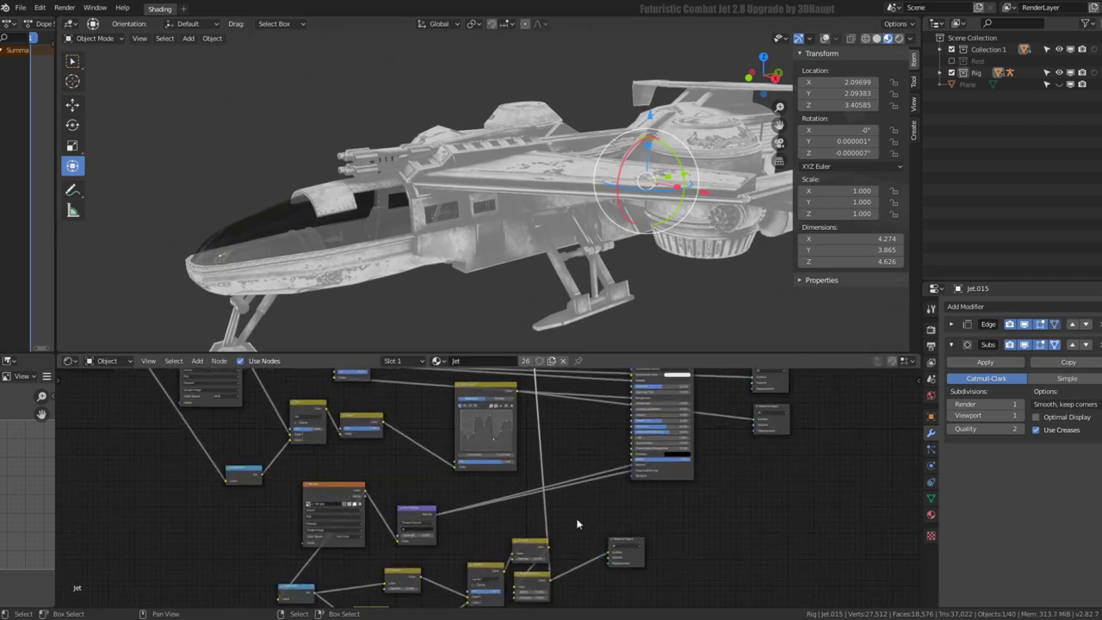
{"action": "left_click_drag", "start_coordinate": [638, 545], "coordinate": [691, 522]}
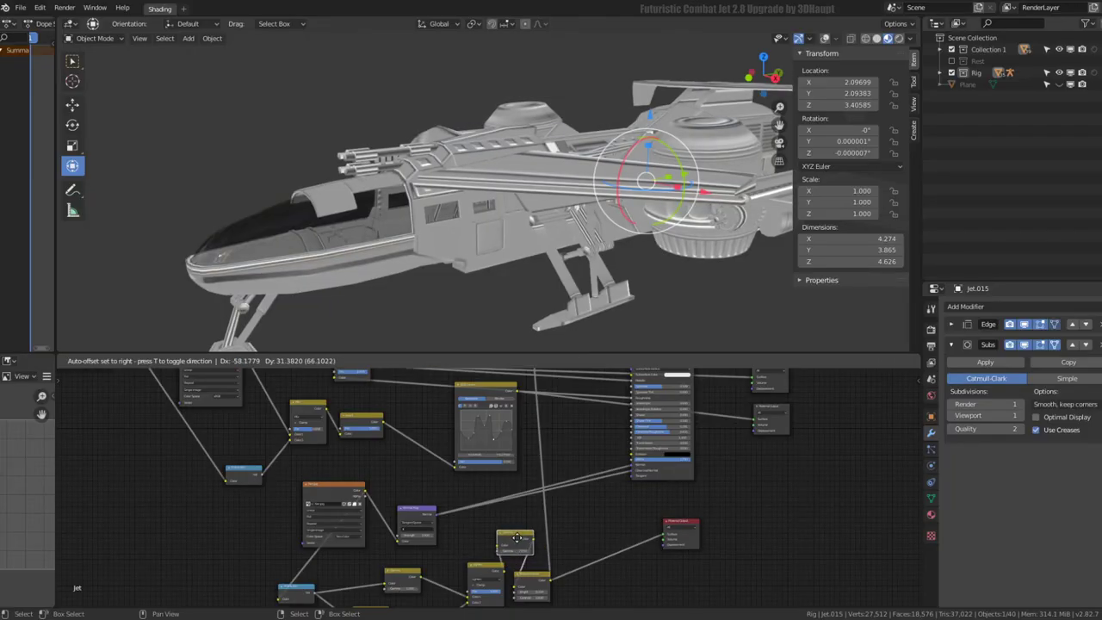
{"action": "middle_click_drag", "start_coordinate": [327, 469], "coordinate": [418, 525]}
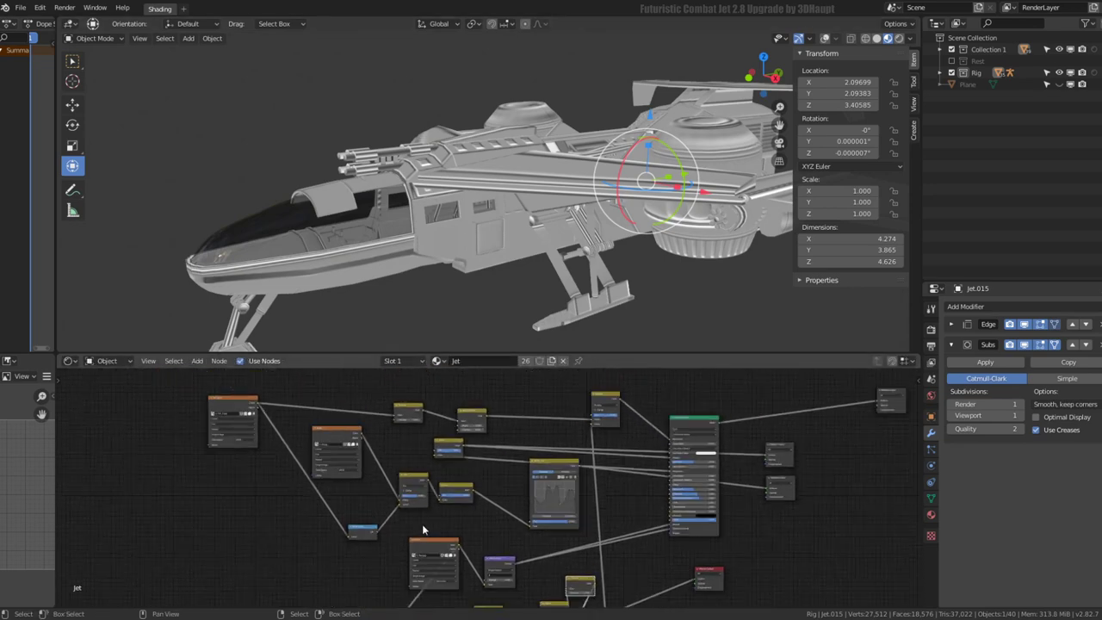
{"action": "scroll", "coordinate": [381, 522], "scroll_direction": "down", "scroll_amount": 1}
{"action": "middle_click_drag", "start_coordinate": [553, 484], "coordinate": [560, 490]}
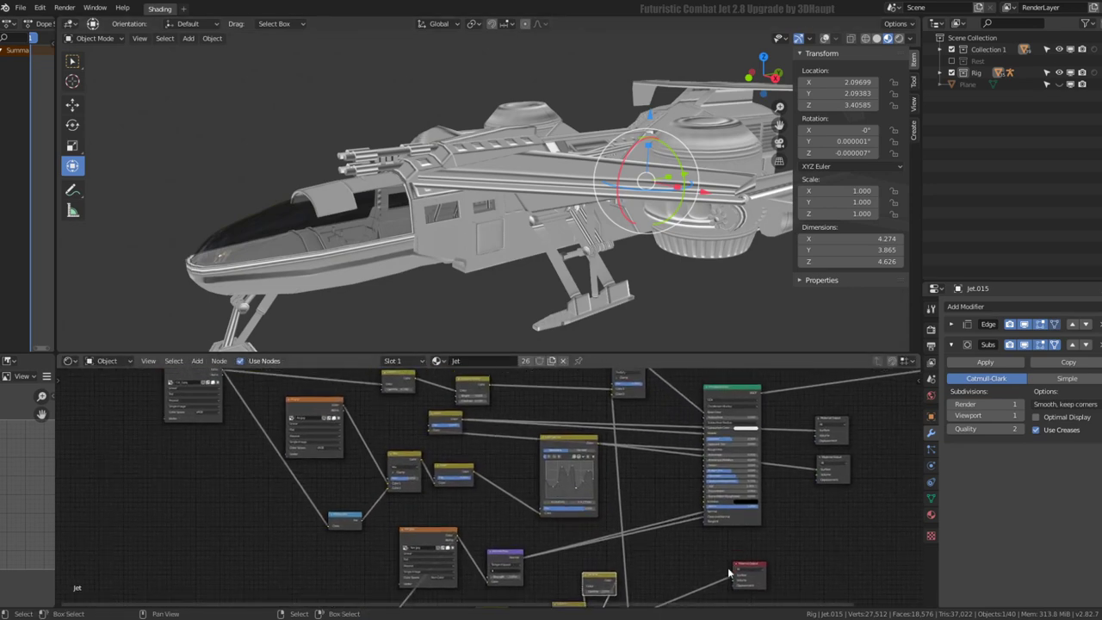
{"action": "scroll", "coordinate": [646, 558], "scroll_direction": "down", "scroll_amount": 1}
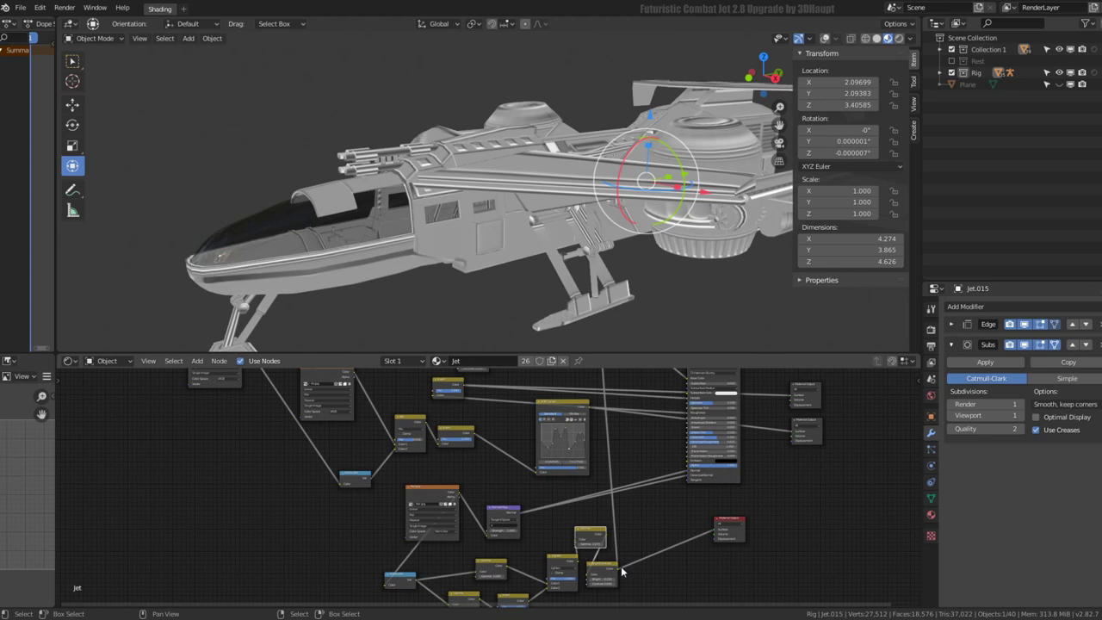
{"action": "middle_click_drag", "start_coordinate": [414, 448], "coordinate": [435, 474]}
{"action": "scroll", "coordinate": [435, 474], "scroll_direction": "up", "scroll_amount": 1}
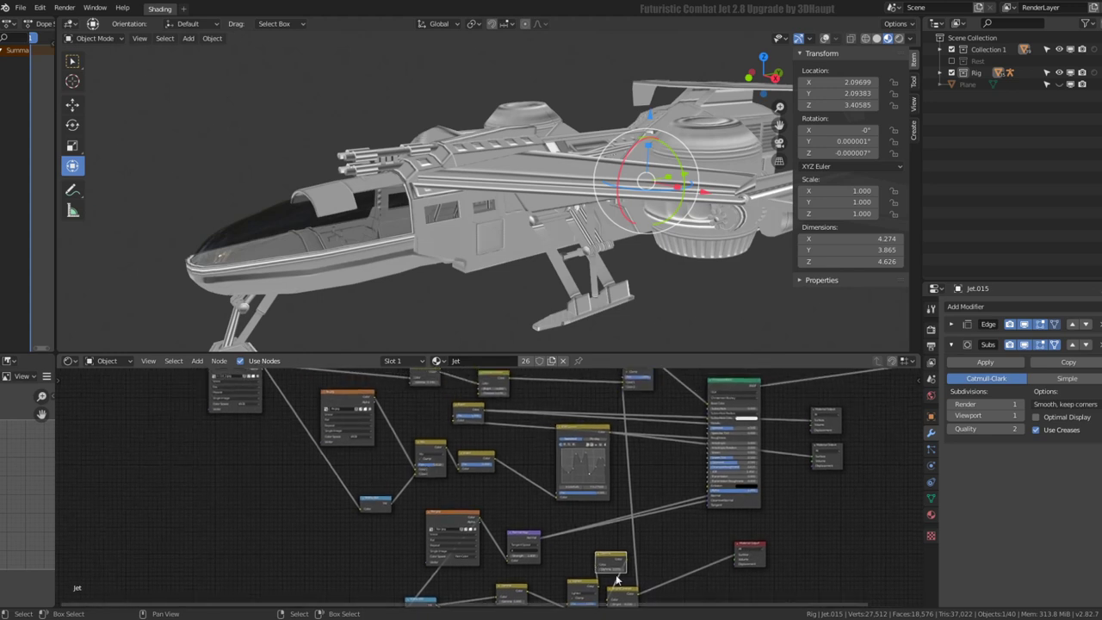
{"action": "middle_click_drag", "start_coordinate": [615, 580], "coordinate": [602, 588]}
{"action": "scroll", "coordinate": [451, 417], "scroll_direction": "down", "scroll_amount": 1}
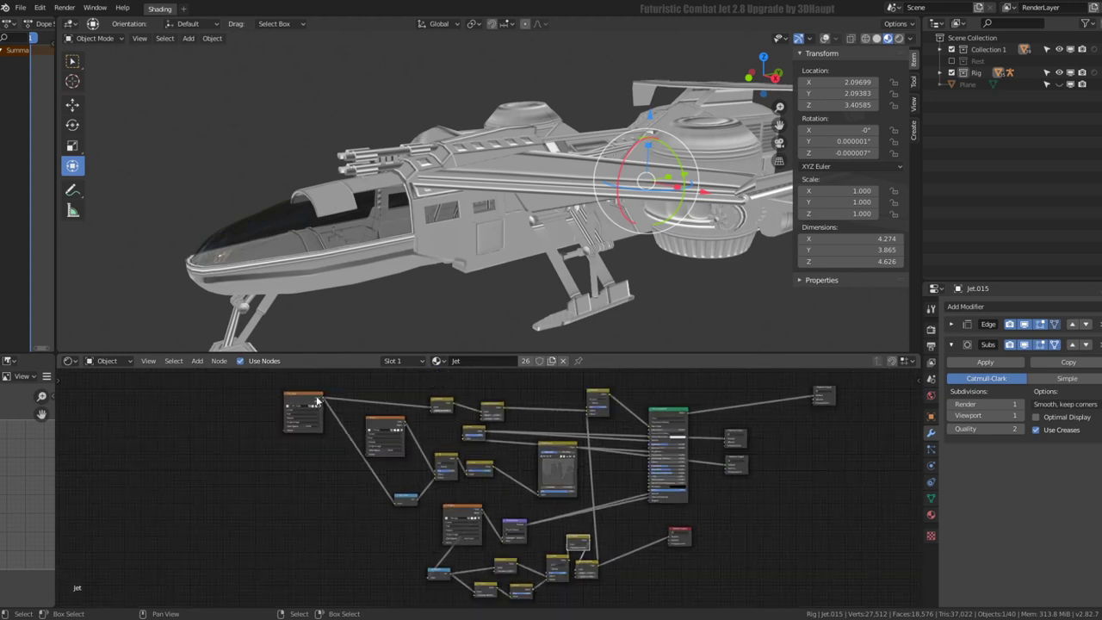
{"action": "scroll", "coordinate": [355, 450], "scroll_direction": "up", "scroll_amount": 1}
Add a MixRGB node and wire its output into RGB to BW
{"action": "middle_click_drag", "start_coordinate": [418, 507], "coordinate": [425, 476]}
{"action": "key", "text": "shift+a"}
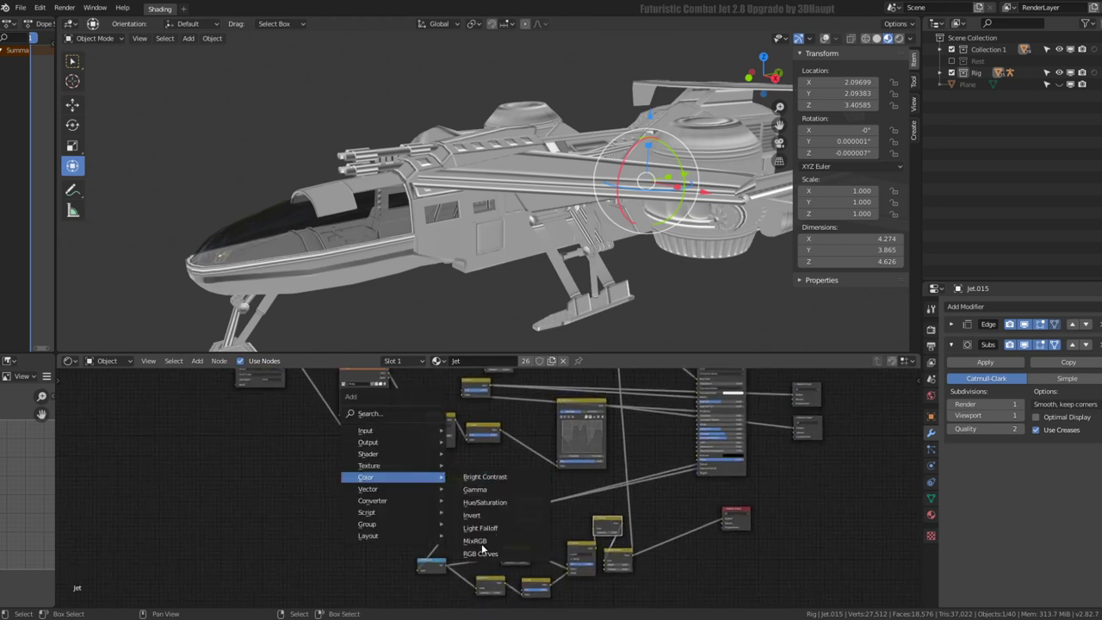
{"action": "left_click", "coordinate": [482, 548]}
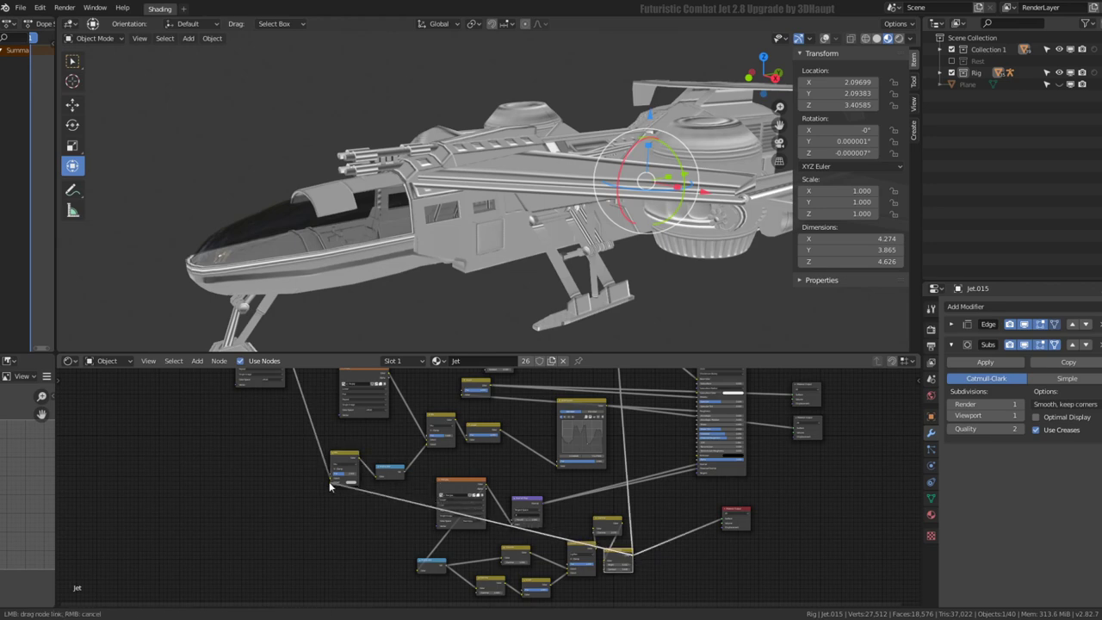
{"action": "left_click_drag", "start_coordinate": [347, 489], "coordinate": [329, 482]}
Connect a texture output to Material Output's Surface to preview the worn-metal texture
{"action": "scroll", "coordinate": [329, 482], "scroll_direction": "up", "scroll_amount": 2}
{"action": "scroll", "coordinate": [483, 483], "scroll_direction": "up", "scroll_amount": 3}
{"action": "scroll", "coordinate": [485, 479], "scroll_direction": "down", "scroll_amount": 1}
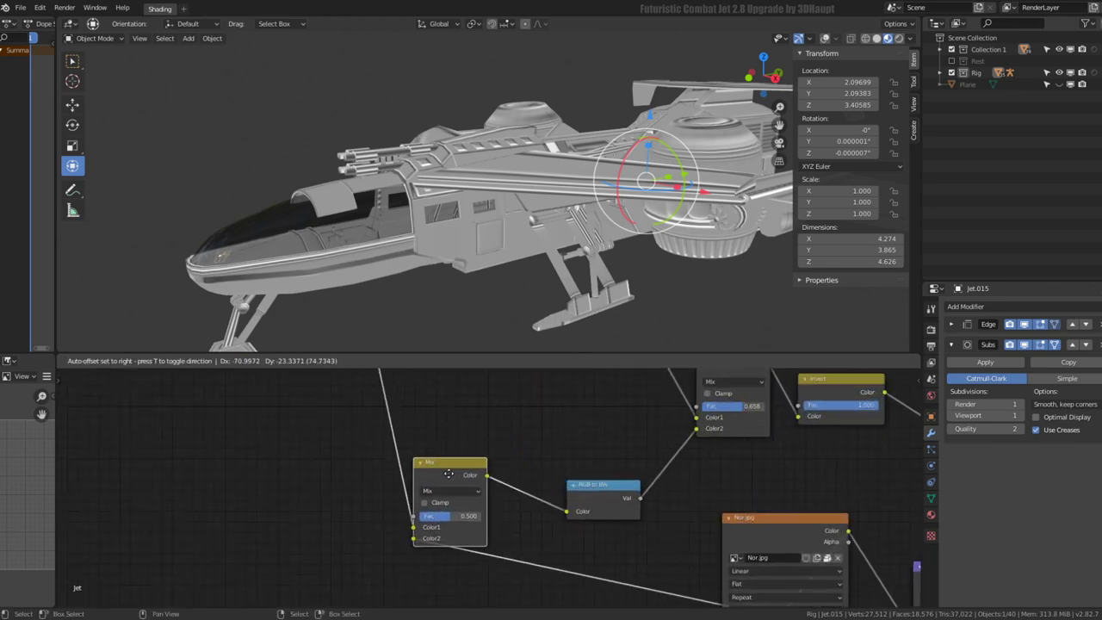
{"action": "scroll", "coordinate": [534, 484], "scroll_direction": "down", "scroll_amount": 1}
{"action": "scroll", "coordinate": [668, 498], "scroll_direction": "down", "scroll_amount": 1}
{"action": "scroll", "coordinate": [713, 497], "scroll_direction": "down", "scroll_amount": 1}
{"action": "scroll", "coordinate": [714, 497], "scroll_direction": "down", "scroll_amount": 1}
{"action": "middle_click_drag", "start_coordinate": [713, 497], "coordinate": [576, 497]}
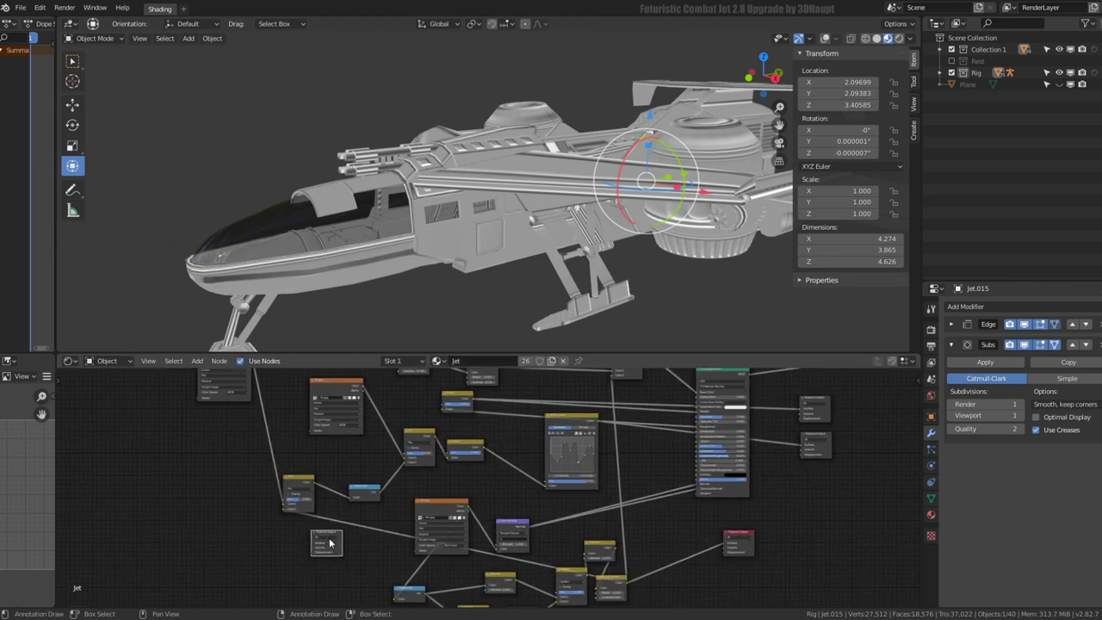
{"action": "key", "text": "KP_Decimal"}
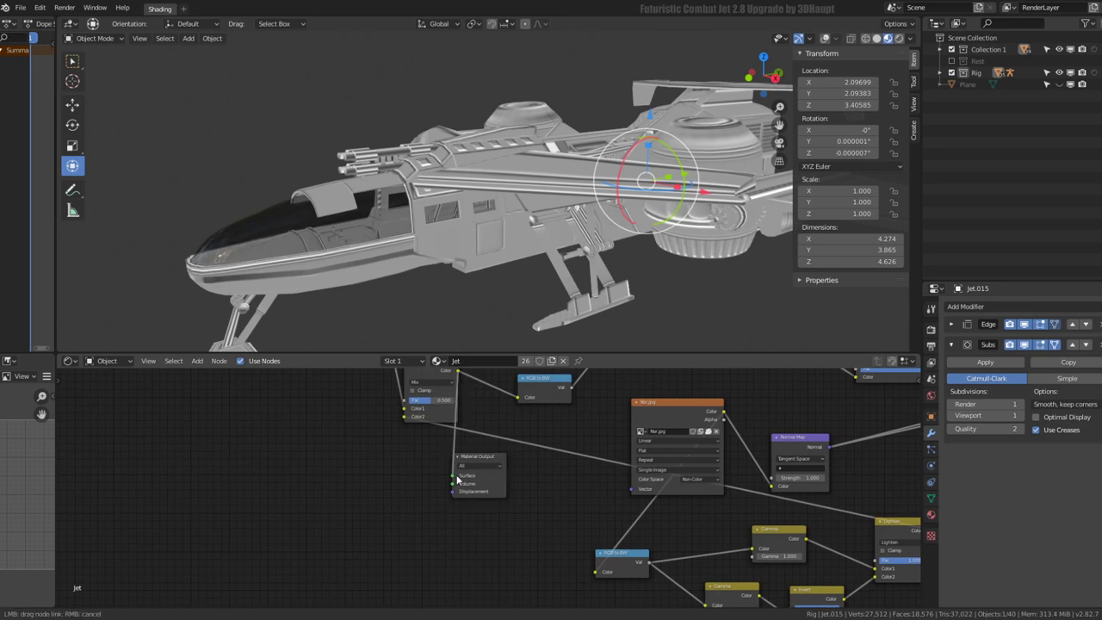
{"action": "left_click_drag", "start_coordinate": [467, 460], "coordinate": [534, 487]}
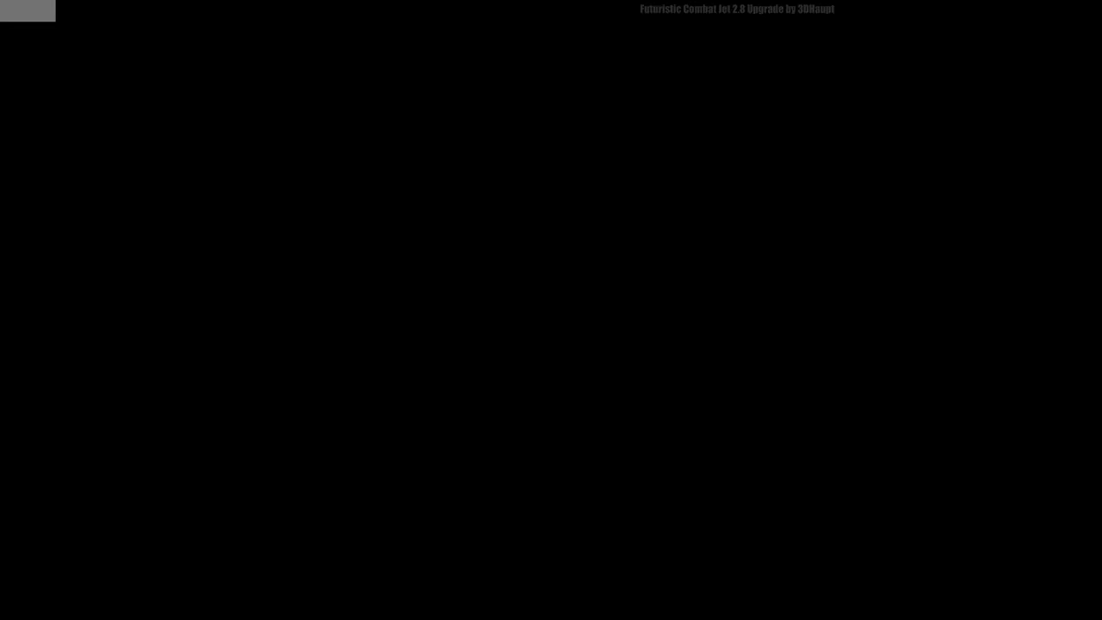
{"action": "scroll", "coordinate": [552, 140], "scroll_direction": "up", "scroll_amount": 5}
{"action": "middle_click_drag", "start_coordinate": [569, 374], "coordinate": [542, 444]}
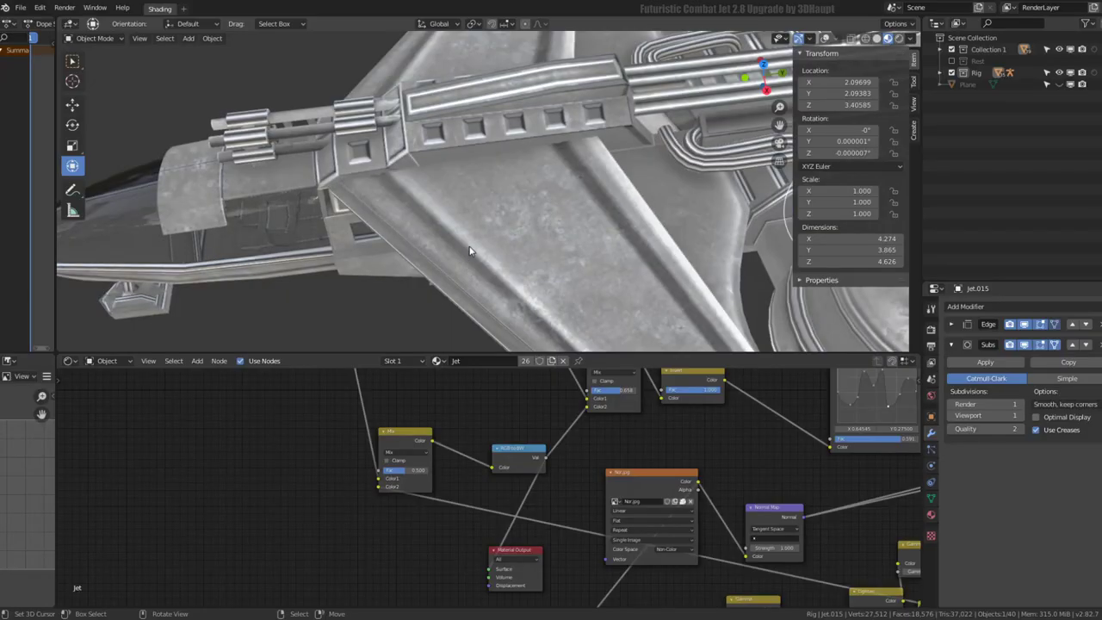
Set the Mix factor to 1.000 and try the Multiply blend mode
{"action": "scroll", "coordinate": [473, 246], "scroll_direction": "down", "scroll_amount": 3}
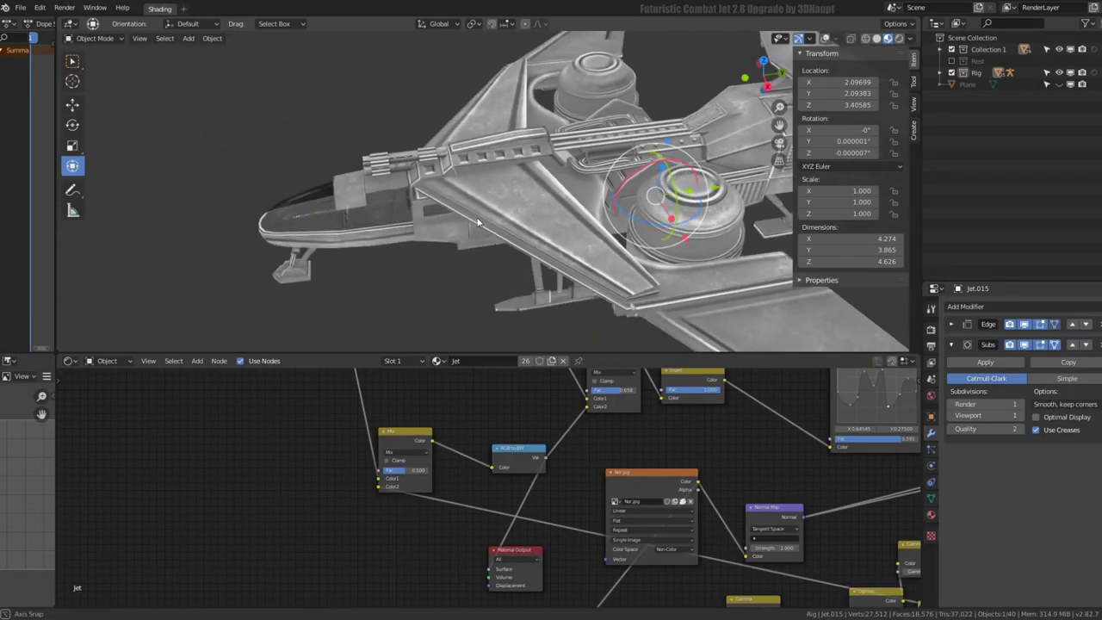
{"action": "scroll", "coordinate": [508, 194], "scroll_direction": "down", "scroll_amount": 3}
{"action": "left_click_drag", "start_coordinate": [370, 468], "coordinate": [401, 466]}
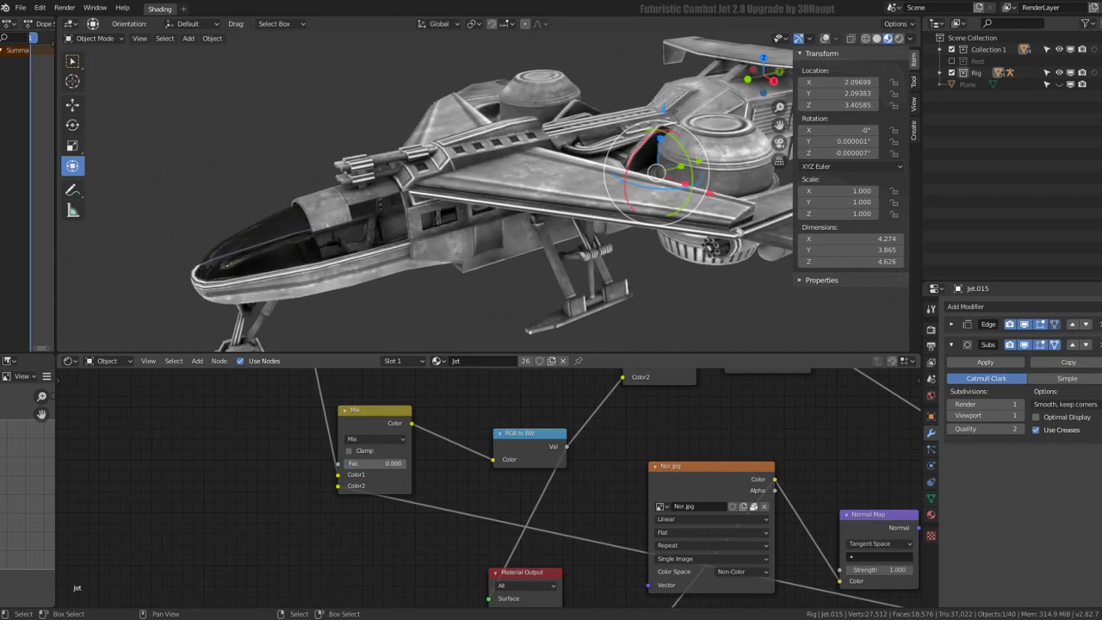
{"action": "left_click", "coordinate": [384, 441]}
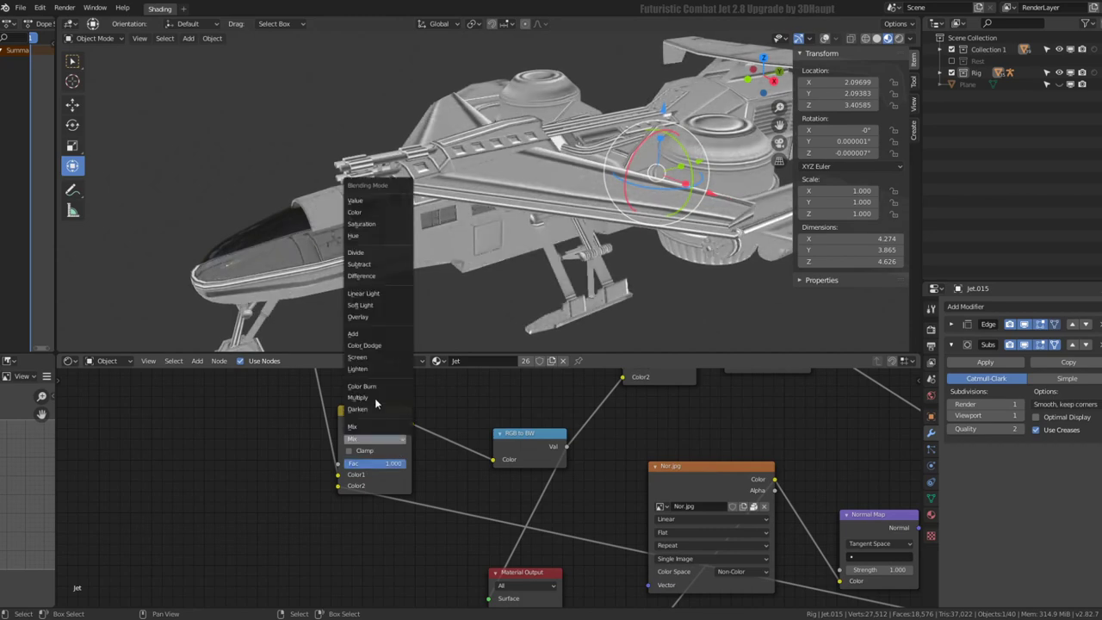
{"action": "left_click", "coordinate": [377, 398]}
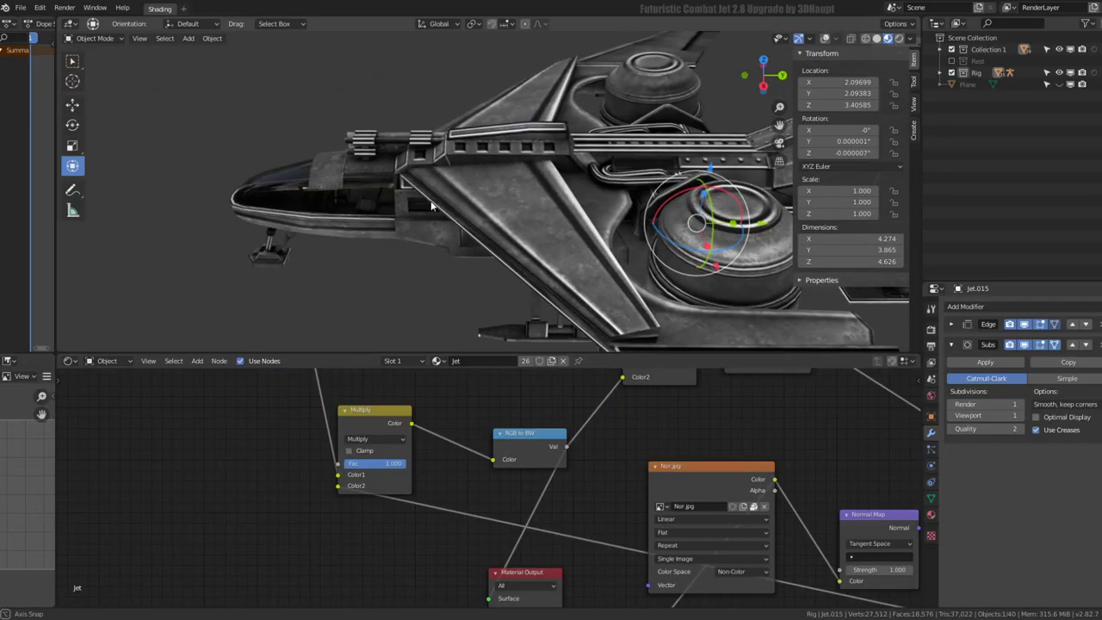
{"action": "mouse_move", "coordinate": [401, 473]}
{"action": "left_mouse_down"}
{"action": "mouse_move", "coordinate": [370, 463]}
{"action": "mouse_move", "coordinate": [401, 463]}
{"action": "left_mouse_up"}
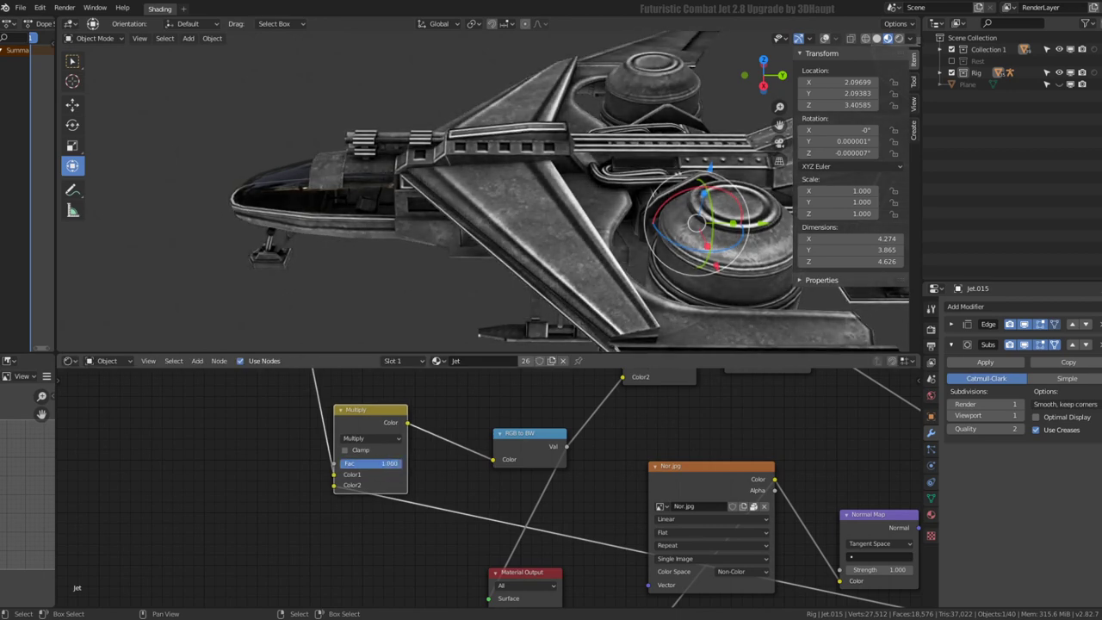
Try the Subtract blend mode with its factor lowered to 0
{"action": "left_click", "coordinate": [385, 440]}
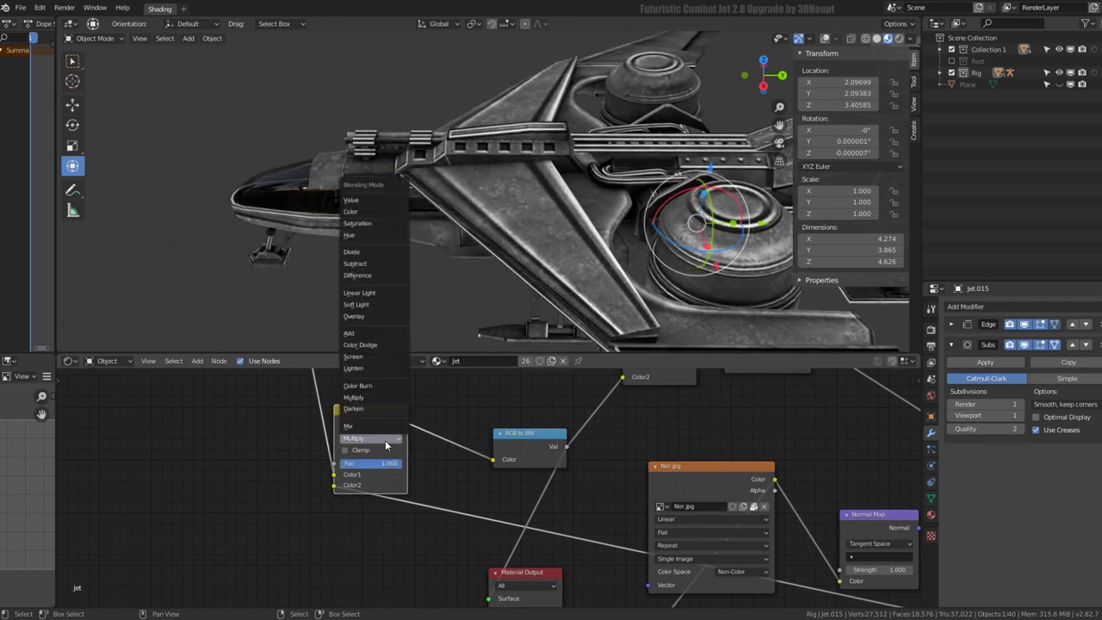
{"action": "left_click", "coordinate": [378, 263]}
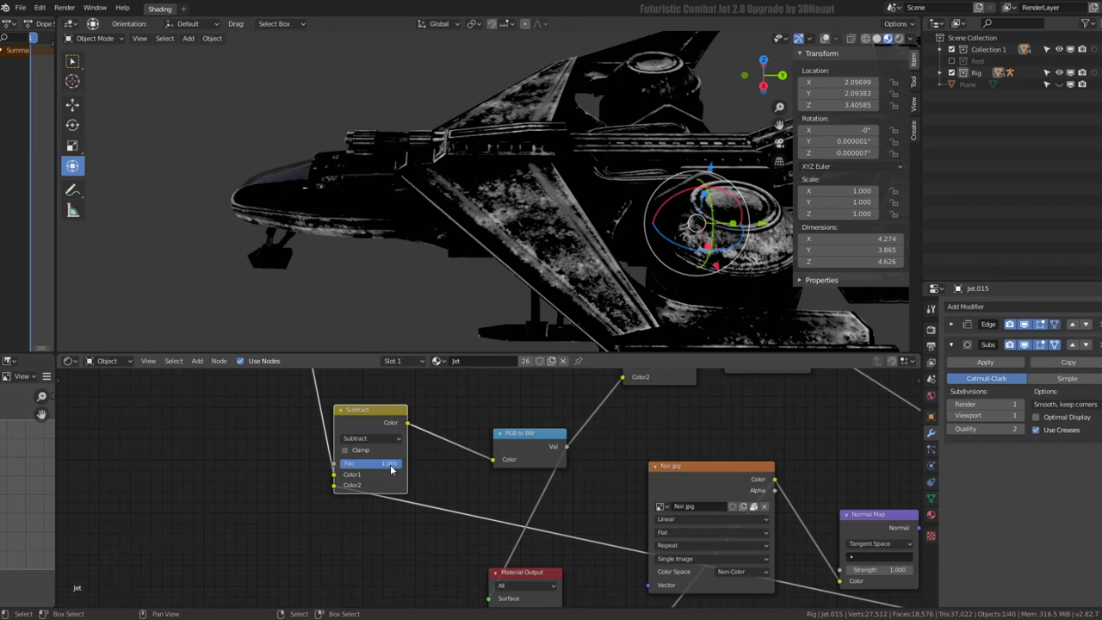
{"action": "mouse_move", "coordinate": [391, 468]}
{"action": "left_mouse_down"}
{"action": "mouse_move", "coordinate": [345, 469]}
{"action": "mouse_move", "coordinate": [376, 463]}
{"action": "left_mouse_up"}
{"action": "scroll", "coordinate": [468, 180], "scroll_direction": "up", "scroll_amount": 2}
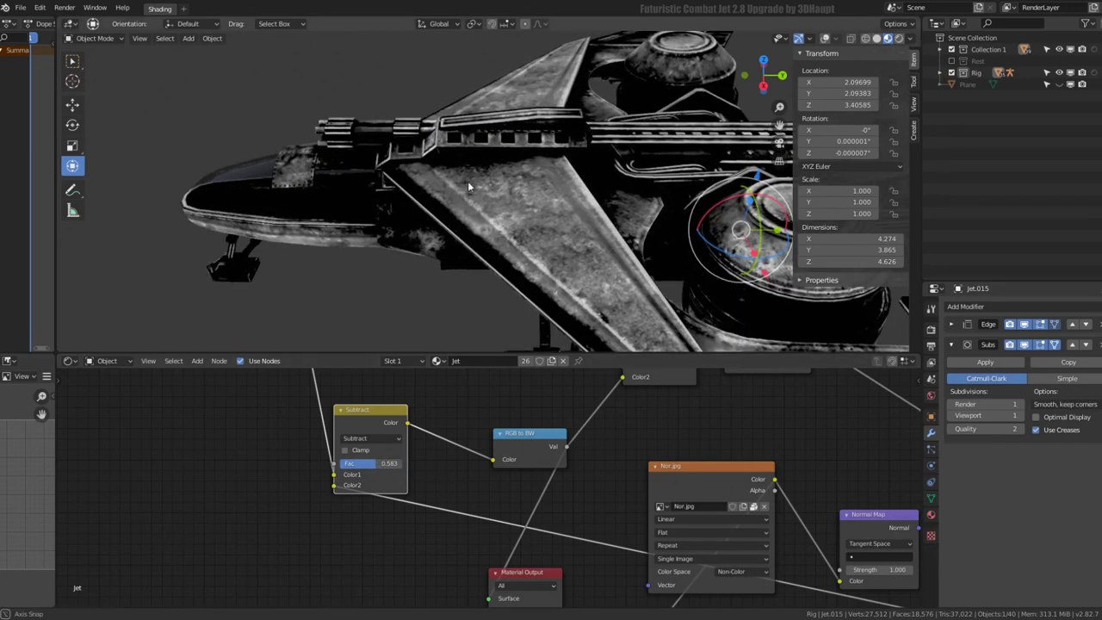
{"action": "middle_click_drag", "start_coordinate": [468, 181], "coordinate": [522, 172]}
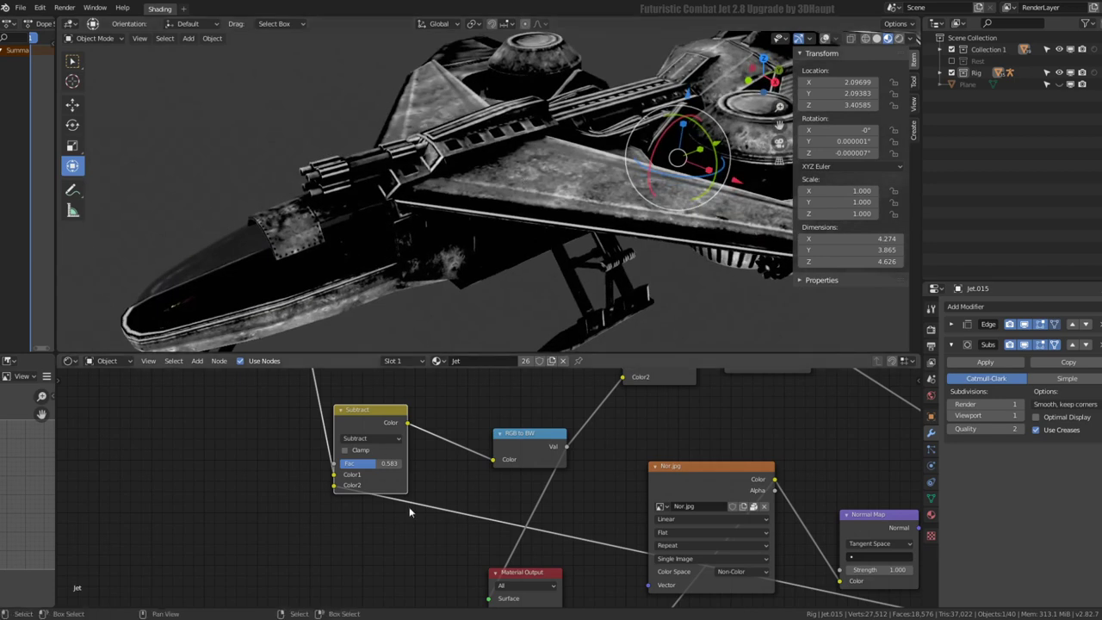
Try Color Burn at about 0.1, then settle on Darken at full factor
{"action": "left_click", "coordinate": [385, 440]}
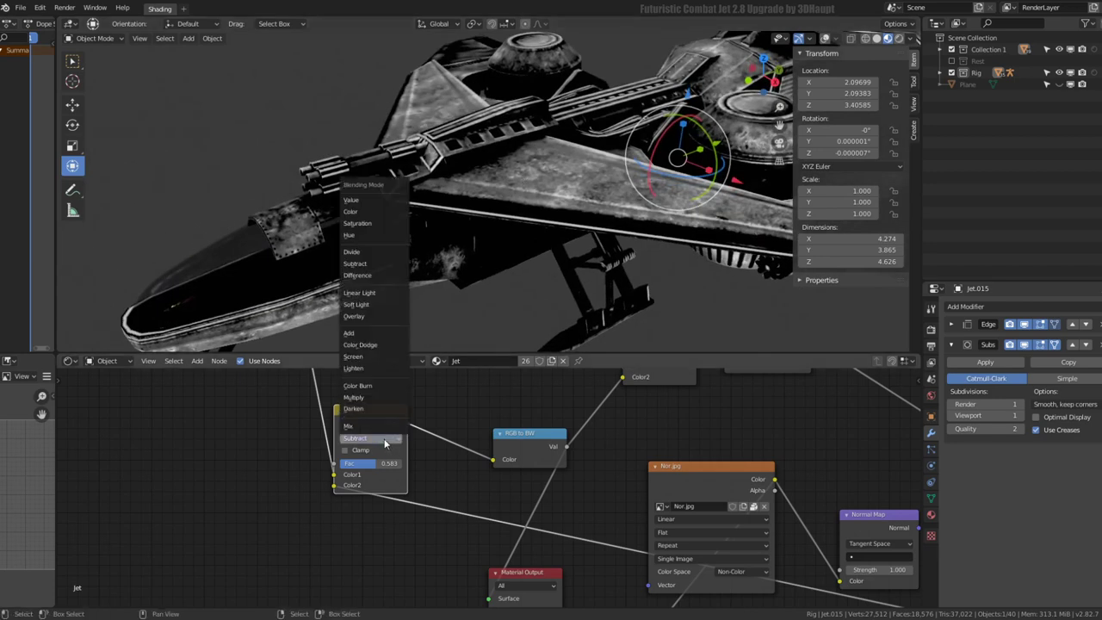
{"action": "left_click", "coordinate": [366, 387]}
{"action": "left_click_drag", "start_coordinate": [370, 463], "coordinate": [348, 466]}
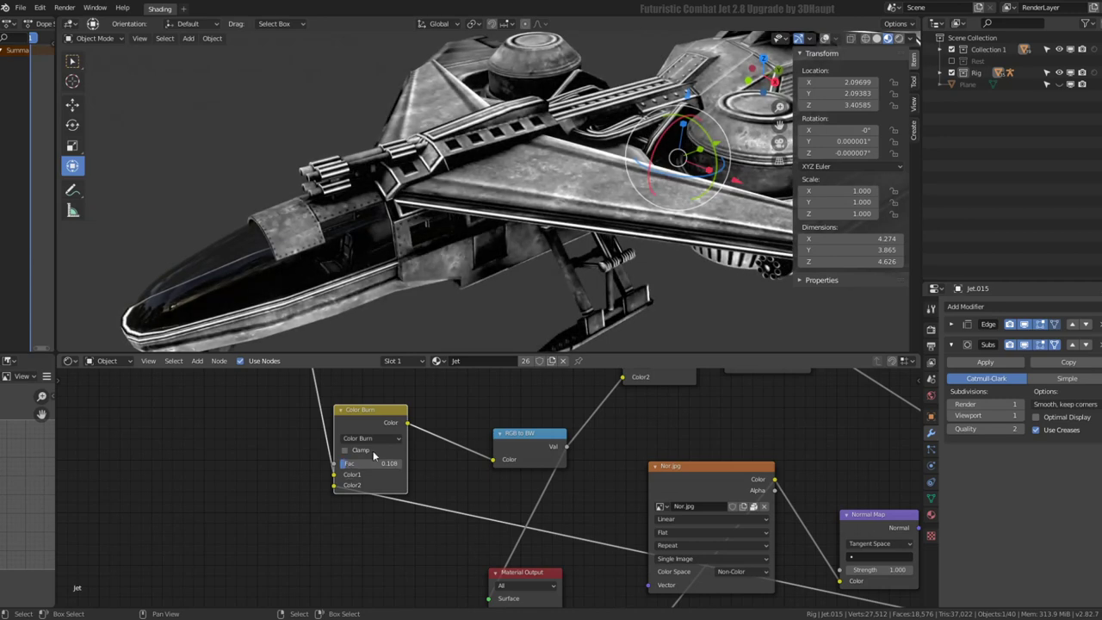
{"action": "left_click", "coordinate": [370, 440]}
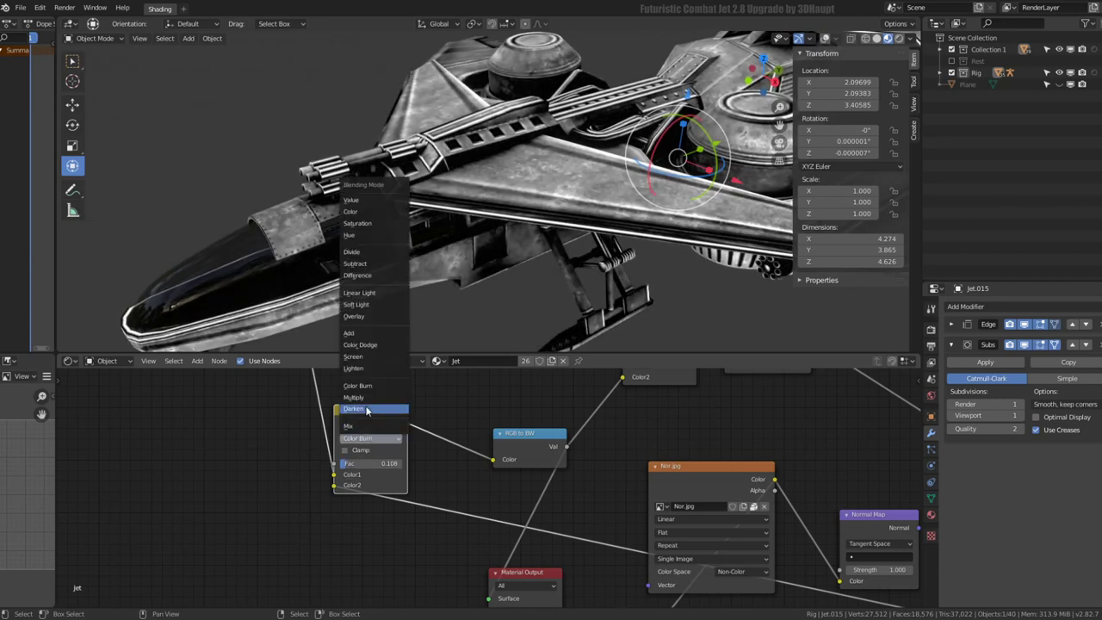
{"action": "left_click", "coordinate": [366, 410]}
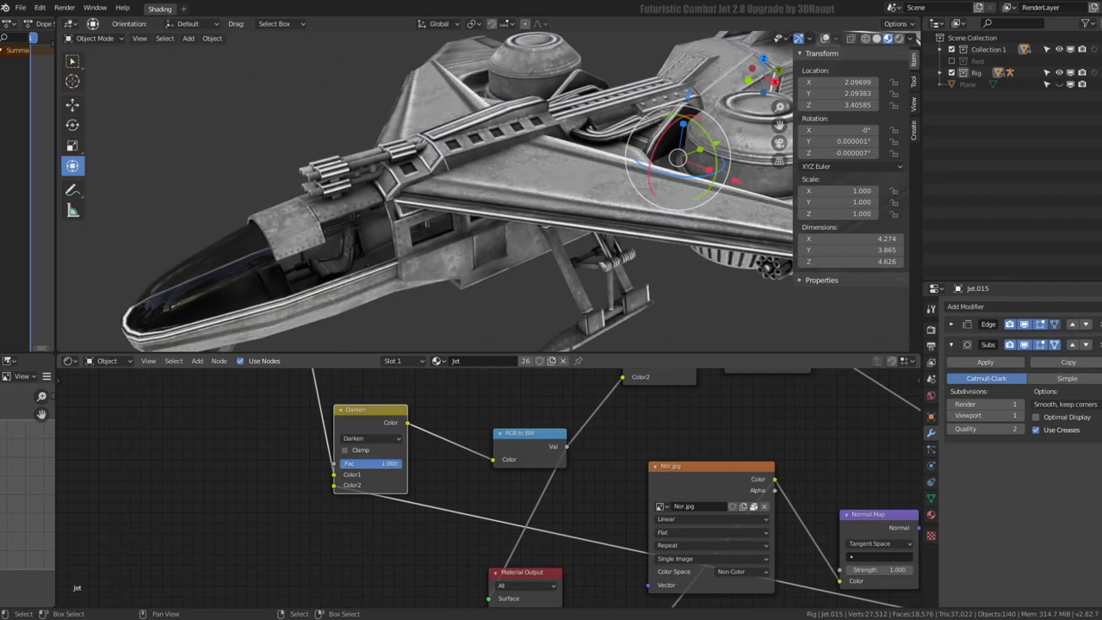
{"action": "mouse_move", "coordinate": [349, 464]}
{"action": "left_mouse_down"}
{"action": "mouse_move", "coordinate": [336, 463]}
{"action": "mouse_move", "coordinate": [383, 463]}
{"action": "left_mouse_up"}
{"action": "left_click", "coordinate": [374, 440]}
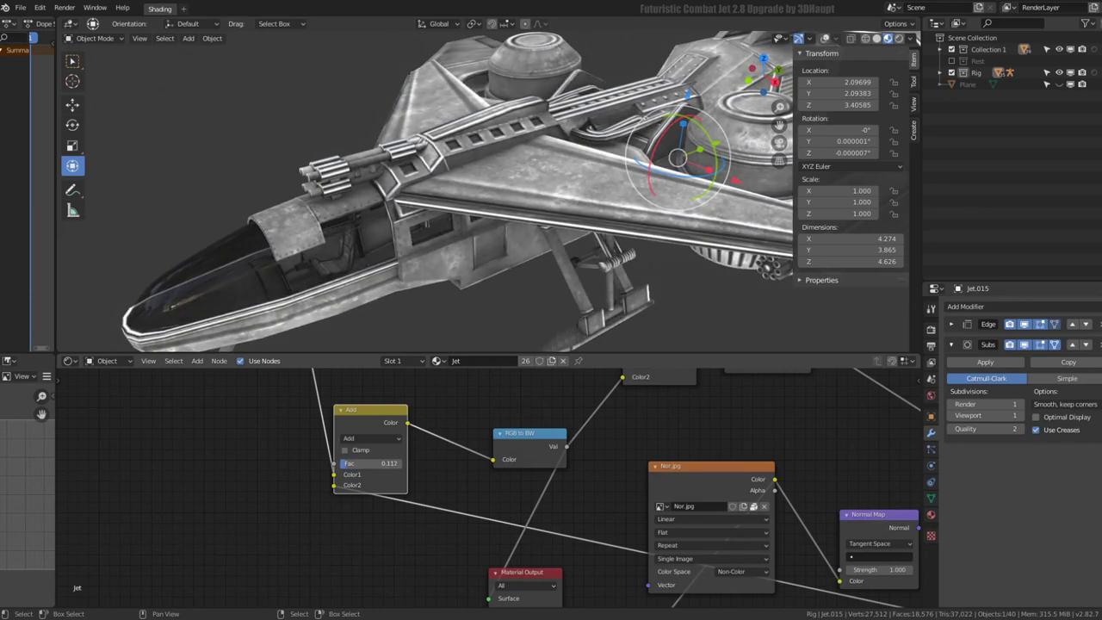
{"action": "mouse_move", "coordinate": [353, 464]}
{"action": "left_mouse_down"}
{"action": "mouse_move", "coordinate": [379, 464]}
{"action": "mouse_move", "coordinate": [392, 442]}
{"action": "left_mouse_up"}
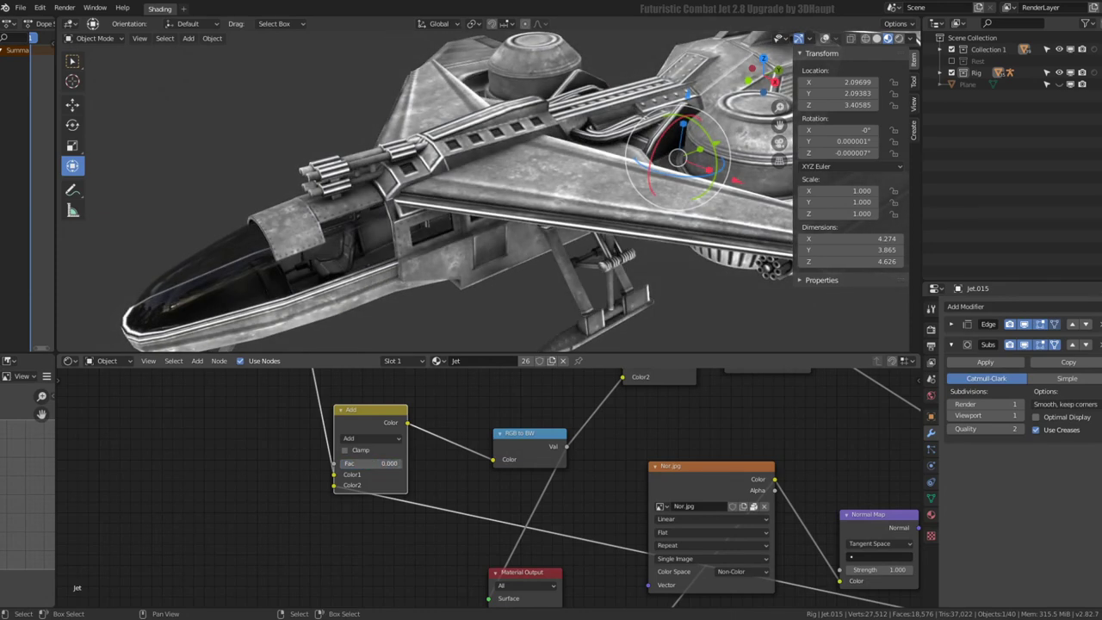
{"action": "left_click", "coordinate": [392, 441]}
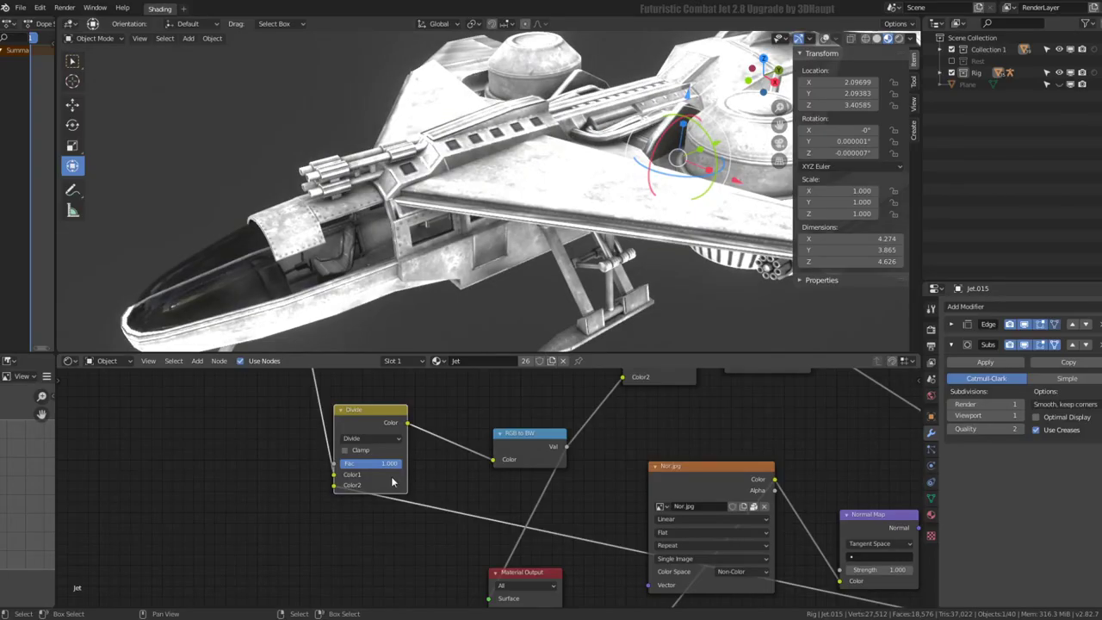
{"action": "mouse_move", "coordinate": [392, 465]}
{"action": "left_mouse_down"}
{"action": "mouse_move", "coordinate": [357, 465]}
{"action": "mouse_move", "coordinate": [372, 463]}
{"action": "left_mouse_up"}
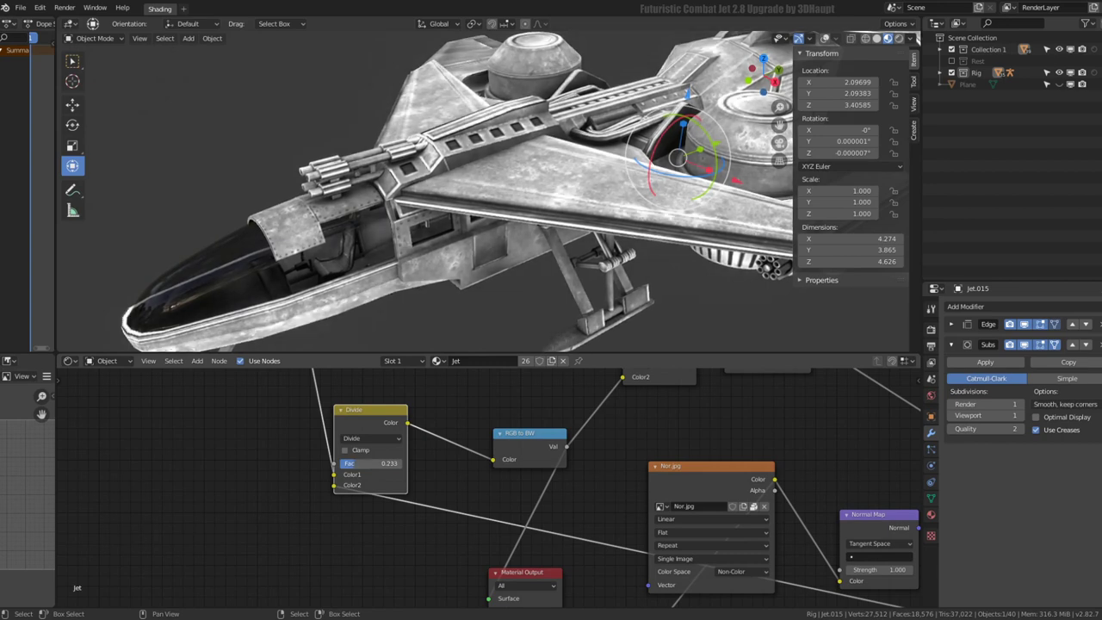
{"action": "middle_click_drag", "start_coordinate": [482, 155], "coordinate": [344, 129]}
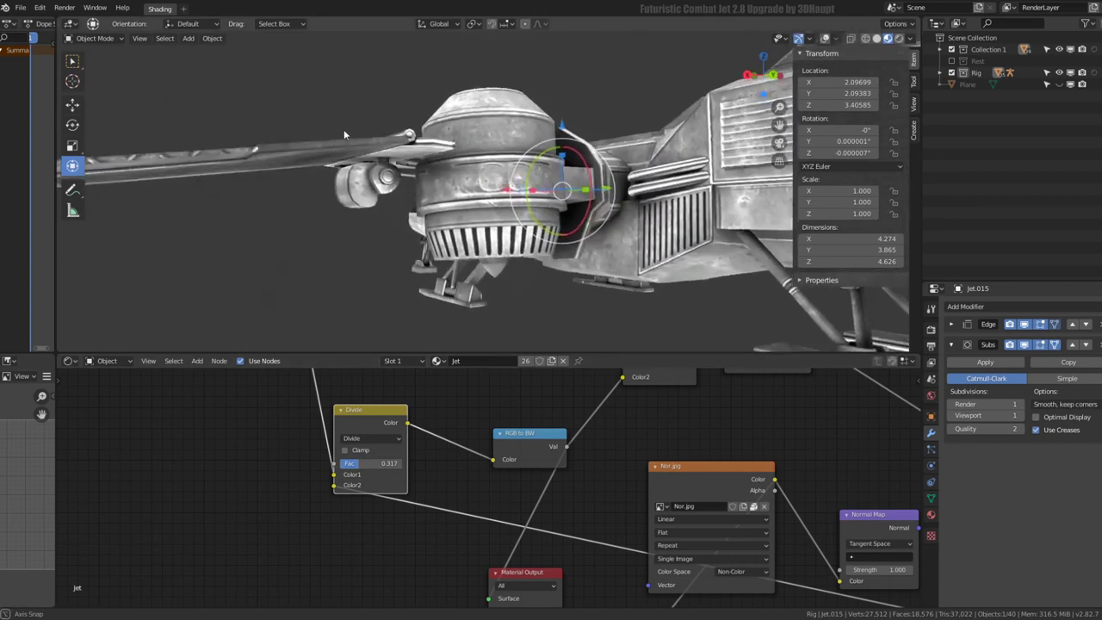
{"action": "mouse_move", "coordinate": [360, 477]}
{"action": "left_mouse_down"}
{"action": "mouse_move", "coordinate": [328, 476]}
{"action": "mouse_move", "coordinate": [388, 463]}
{"action": "left_mouse_up"}
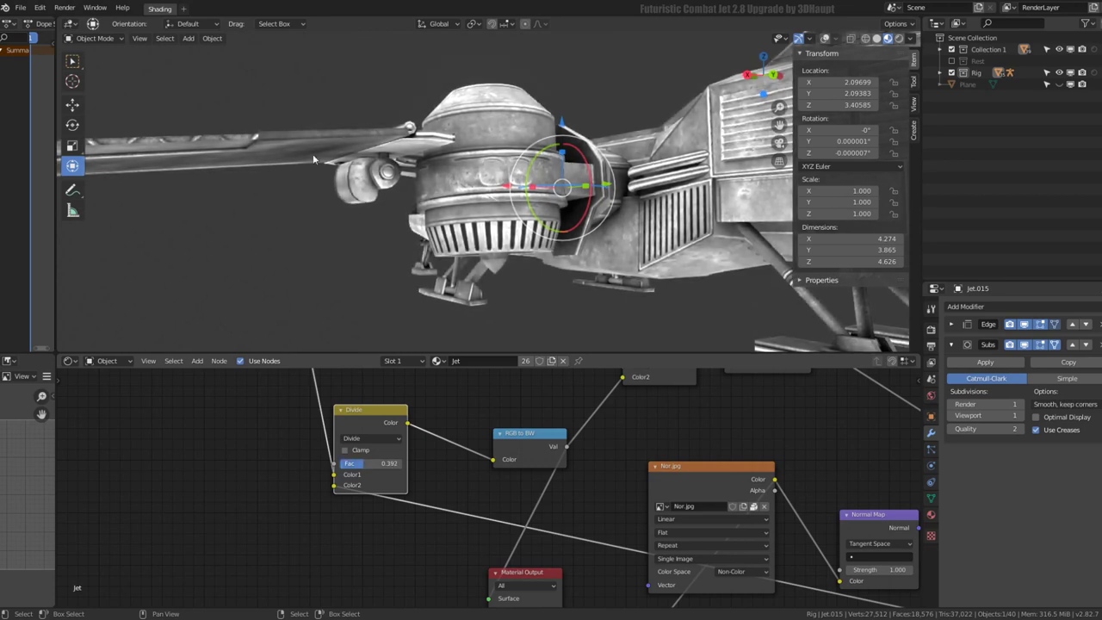
{"action": "scroll", "coordinate": [579, 486], "scroll_direction": "down", "scroll_amount": 5}
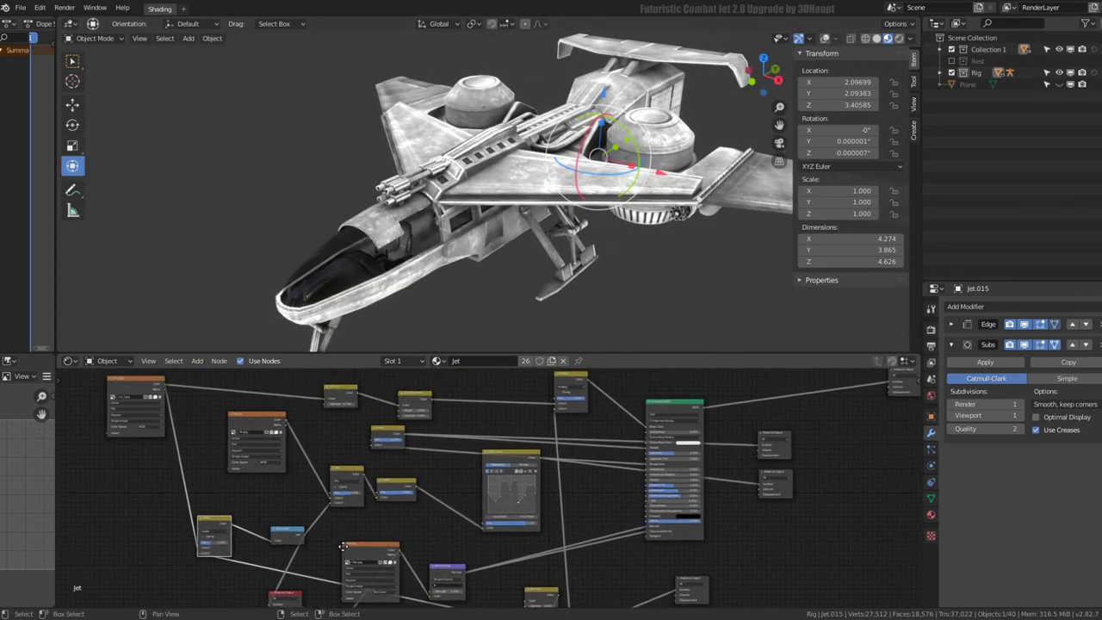
{"action": "middle_click_drag", "start_coordinate": [907, 378], "coordinate": [784, 426]}
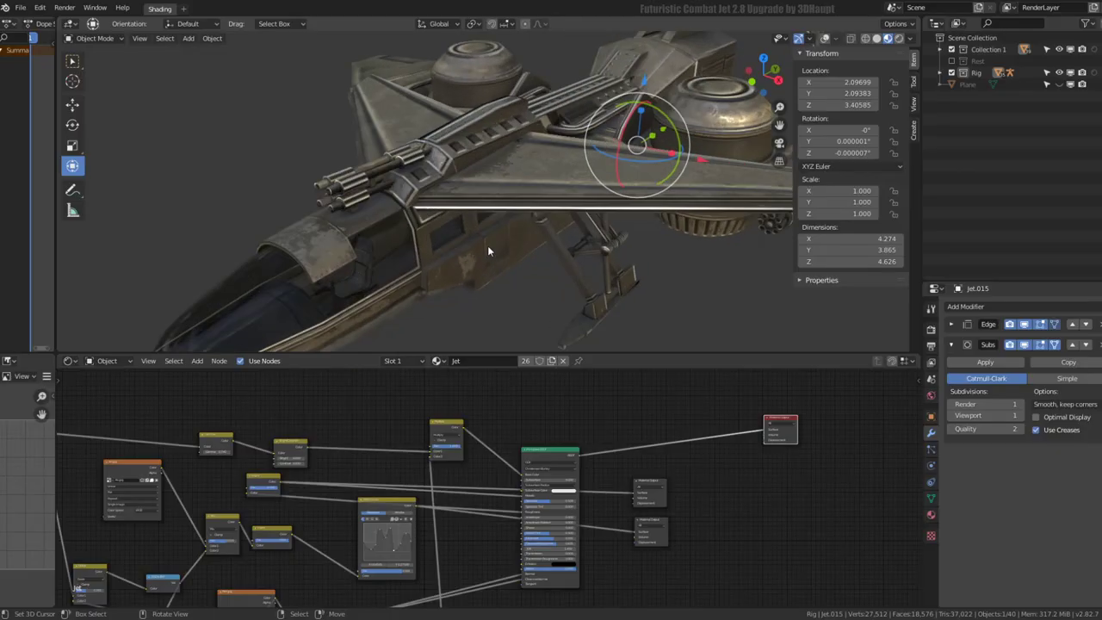
Lower the Divide node's factor from 1.000 to reduce the hull's wear
{"action": "mouse_move", "coordinate": [488, 245]}
{"action": "middle_mouse_down"}
{"action": "mouse_move", "coordinate": [442, 173]}
{"action": "mouse_move", "coordinate": [364, 165]}
{"action": "mouse_move", "coordinate": [488, 148]}
{"action": "mouse_move", "coordinate": [489, 235]}
{"action": "mouse_move", "coordinate": [665, 146]}
{"action": "mouse_move", "coordinate": [590, 262]}
{"action": "mouse_move", "coordinate": [297, 215]}
{"action": "mouse_move", "coordinate": [456, 198]}
{"action": "mouse_move", "coordinate": [474, 113]}
{"action": "mouse_move", "coordinate": [439, 49]}
{"action": "mouse_move", "coordinate": [475, 117]}
{"action": "mouse_move", "coordinate": [550, 171]}
{"action": "mouse_move", "coordinate": [478, 291]}
{"action": "middle_mouse_up"}
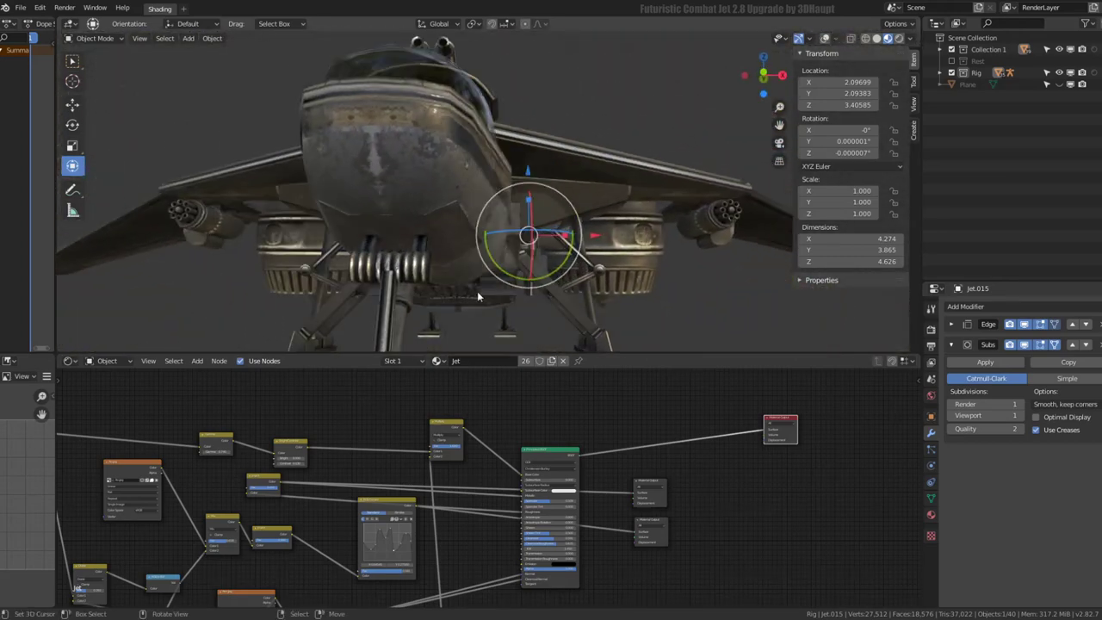
{"action": "mouse_move", "coordinate": [482, 413]}
{"action": "middle_mouse_down"}
{"action": "mouse_move", "coordinate": [517, 422]}
{"action": "mouse_move", "coordinate": [362, 470]}
{"action": "middle_mouse_up"}
{"action": "scroll", "coordinate": [342, 478], "scroll_direction": "up", "scroll_amount": 2}
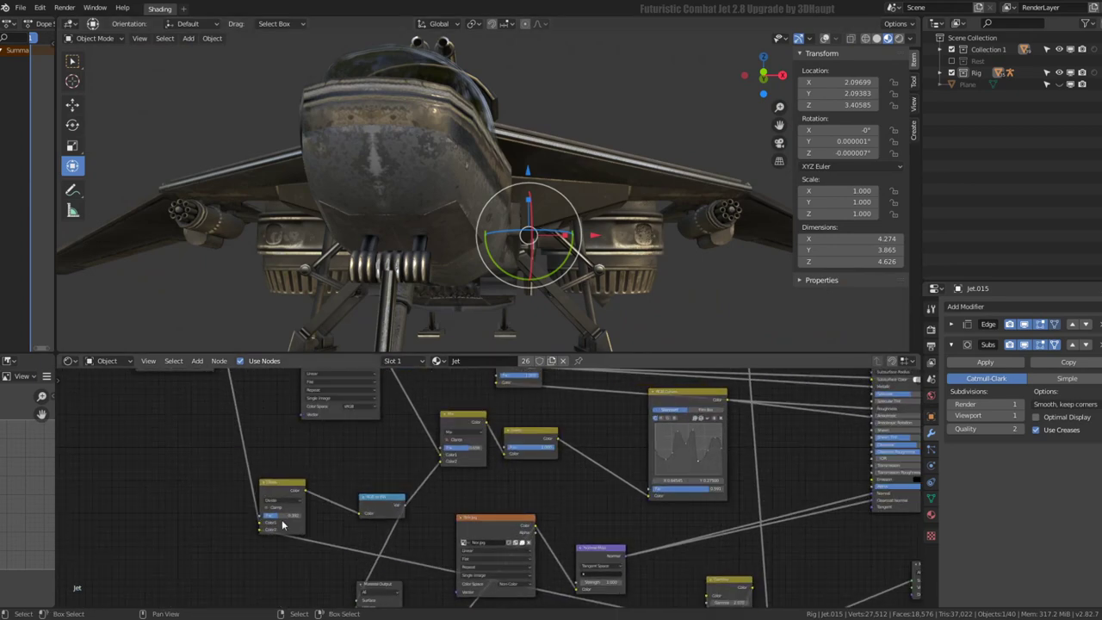
{"action": "middle_click_drag", "start_coordinate": [517, 224], "coordinate": [368, 199]}
{"action": "mouse_move", "coordinate": [527, 145]}
{"action": "middle_mouse_down"}
{"action": "mouse_move", "coordinate": [447, 129]}
{"action": "mouse_move", "coordinate": [325, 172]}
{"action": "middle_mouse_up"}
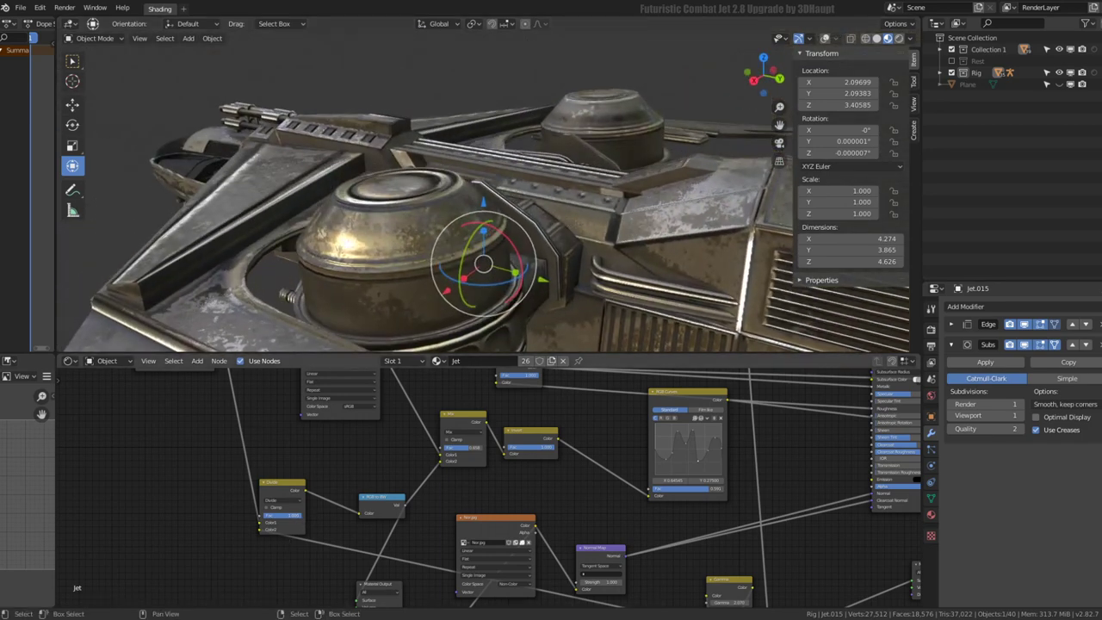
{"action": "left_click_drag", "start_coordinate": [293, 515], "coordinate": [267, 515]}
Reduce the Divide factor further to 0.542 and check the hull from several angles
{"action": "mouse_move", "coordinate": [397, 309]}
{"action": "middle_mouse_down"}
{"action": "mouse_move", "coordinate": [284, 229]}
{"action": "mouse_move", "coordinate": [277, 287]}
{"action": "mouse_move", "coordinate": [441, 190]}
{"action": "mouse_move", "coordinate": [272, 204]}
{"action": "mouse_move", "coordinate": [460, 202]}
{"action": "mouse_move", "coordinate": [347, 230]}
{"action": "mouse_move", "coordinate": [405, 249]}
{"action": "mouse_move", "coordinate": [412, 148]}
{"action": "mouse_move", "coordinate": [413, 189]}
{"action": "mouse_move", "coordinate": [335, 218]}
{"action": "mouse_move", "coordinate": [394, 189]}
{"action": "mouse_move", "coordinate": [362, 259]}
{"action": "middle_mouse_up"}
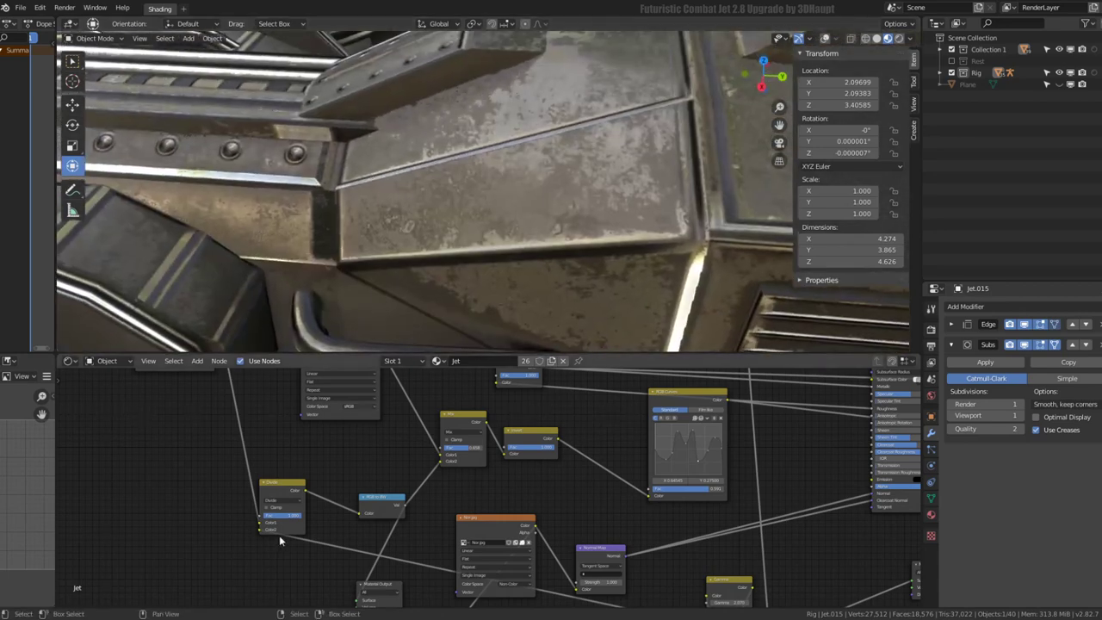
{"action": "mouse_move", "coordinate": [301, 522]}
{"action": "left_mouse_down"}
{"action": "mouse_move", "coordinate": [284, 522]}
{"action": "mouse_move", "coordinate": [310, 515]}
{"action": "mouse_move", "coordinate": [275, 515]}
{"action": "mouse_move", "coordinate": [301, 515]}
{"action": "left_mouse_up"}
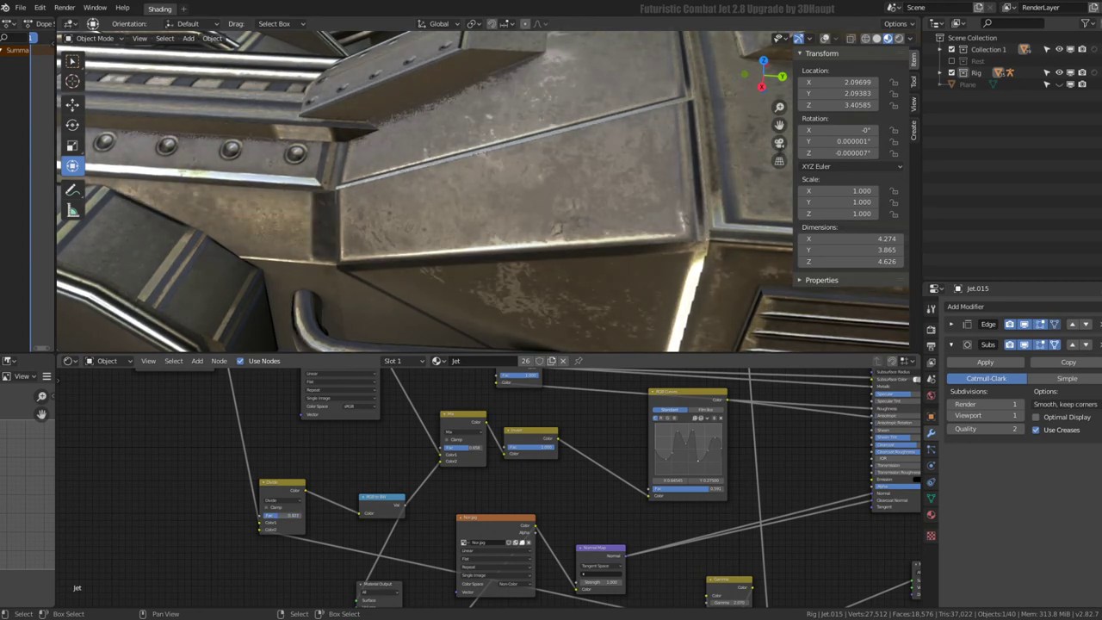
{"action": "scroll", "coordinate": [538, 181], "scroll_direction": "down", "scroll_amount": 5}
{"action": "scroll", "coordinate": [592, 205], "scroll_direction": "down", "scroll_amount": 3}
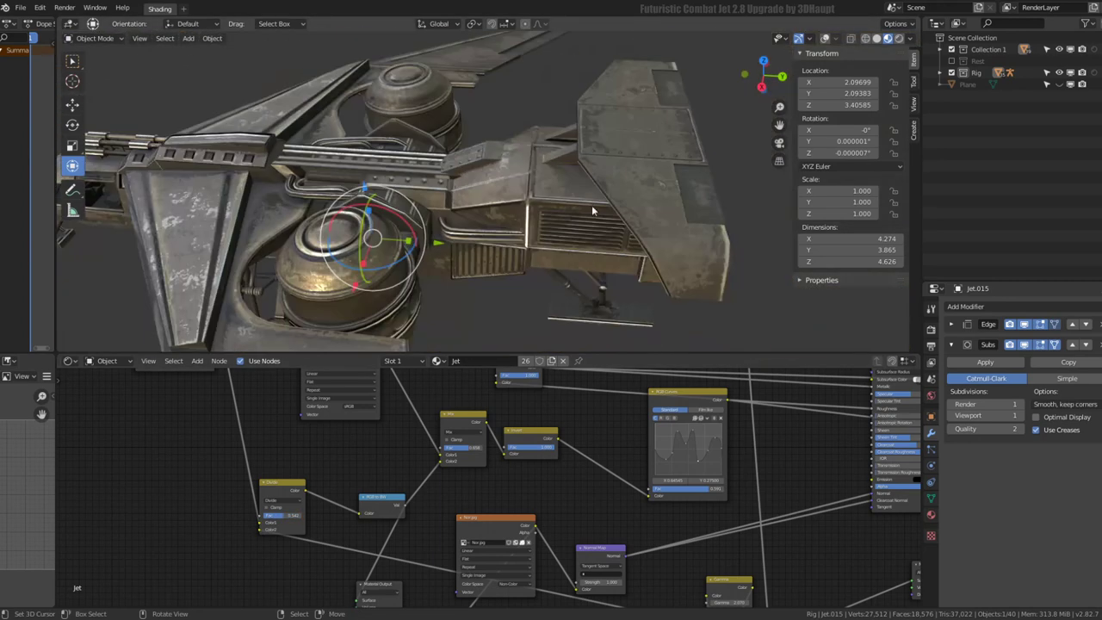
{"action": "mouse_move", "coordinate": [592, 205]}
{"action": "middle_mouse_down"}
{"action": "mouse_move", "coordinate": [573, 186]}
{"action": "mouse_move", "coordinate": [454, 213]}
{"action": "mouse_move", "coordinate": [391, 149]}
{"action": "mouse_move", "coordinate": [419, 150]}
{"action": "middle_mouse_up"}
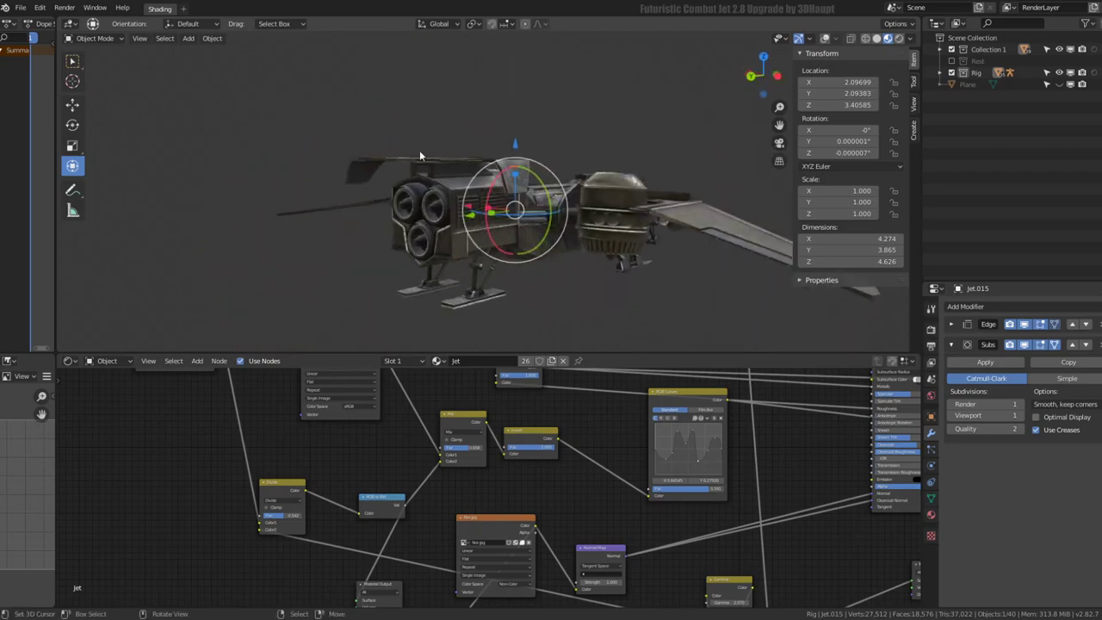
{"action": "scroll", "coordinate": [420, 150], "scroll_direction": "up", "scroll_amount": 4}
{"action": "mouse_move", "coordinate": [485, 140]}
{"action": "middle_mouse_down"}
{"action": "mouse_move", "coordinate": [645, 134]}
{"action": "mouse_move", "coordinate": [645, 81]}
{"action": "mouse_move", "coordinate": [666, 103]}
{"action": "mouse_move", "coordinate": [634, 81]}
{"action": "mouse_move", "coordinate": [525, 203]}
{"action": "mouse_move", "coordinate": [338, 180]}
{"action": "mouse_move", "coordinate": [466, 263]}
{"action": "mouse_move", "coordinate": [467, 232]}
{"action": "mouse_move", "coordinate": [422, 233]}
{"action": "mouse_move", "coordinate": [517, 264]}
{"action": "middle_mouse_up"}
{"action": "scroll", "coordinate": [515, 182], "scroll_direction": "up", "scroll_amount": 5}
{"action": "scroll", "coordinate": [471, 205], "scroll_direction": "down", "scroll_amount": 4}
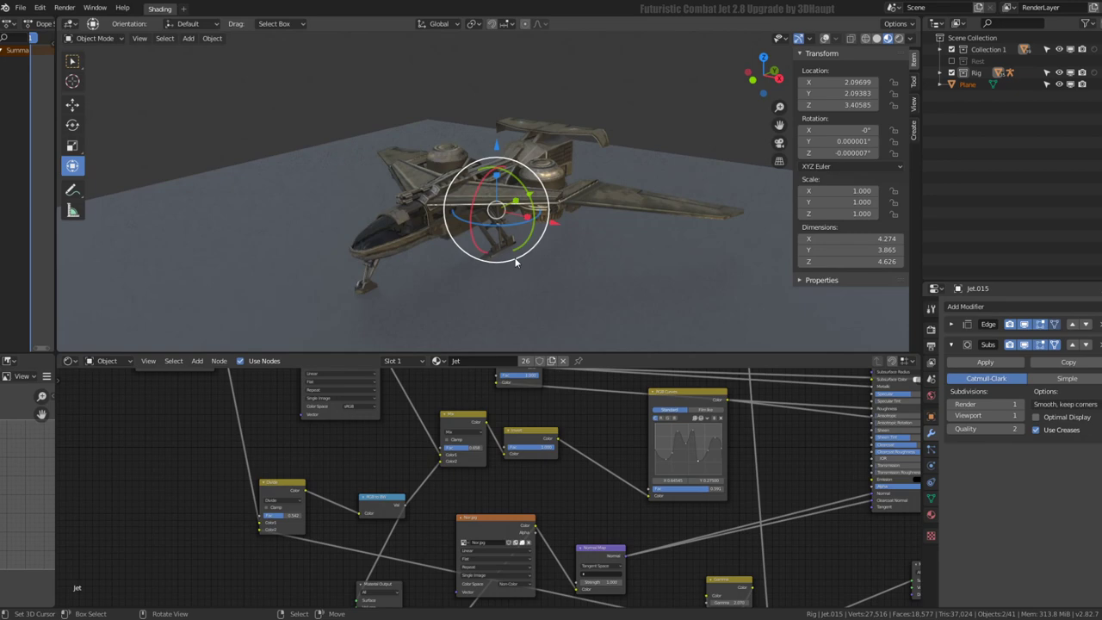
Light the viewport with the Scene World
{"action": "left_click", "coordinate": [913, 39]}
{"action": "left_click", "coordinate": [845, 109]}
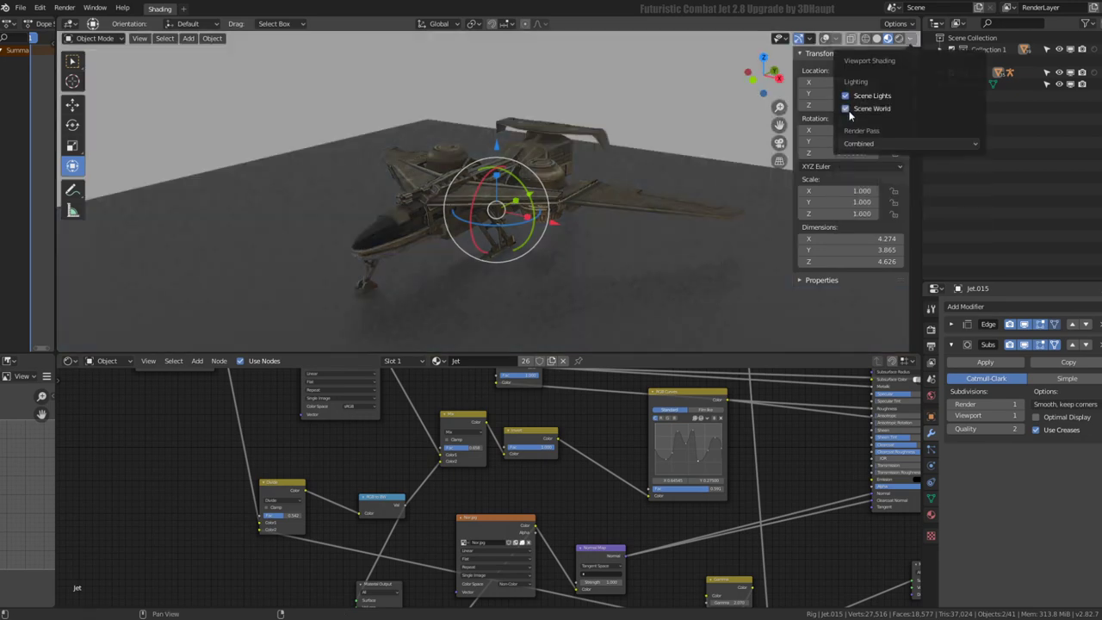
{"action": "scroll", "coordinate": [503, 176], "scroll_direction": "up", "scroll_amount": 3}
{"action": "scroll", "coordinate": [503, 177], "scroll_direction": "up", "scroll_amount": 5}
{"action": "mouse_move", "coordinate": [503, 177]}
{"action": "middle_mouse_down"}
{"action": "mouse_move", "coordinate": [471, 164]}
{"action": "mouse_move", "coordinate": [470, 133]}
{"action": "mouse_move", "coordinate": [521, 139]}
{"action": "middle_mouse_up"}
{"action": "scroll", "coordinate": [470, 133], "scroll_direction": "down", "scroll_amount": 3}
{"action": "scroll", "coordinate": [389, 123], "scroll_direction": "down", "scroll_amount": 3}
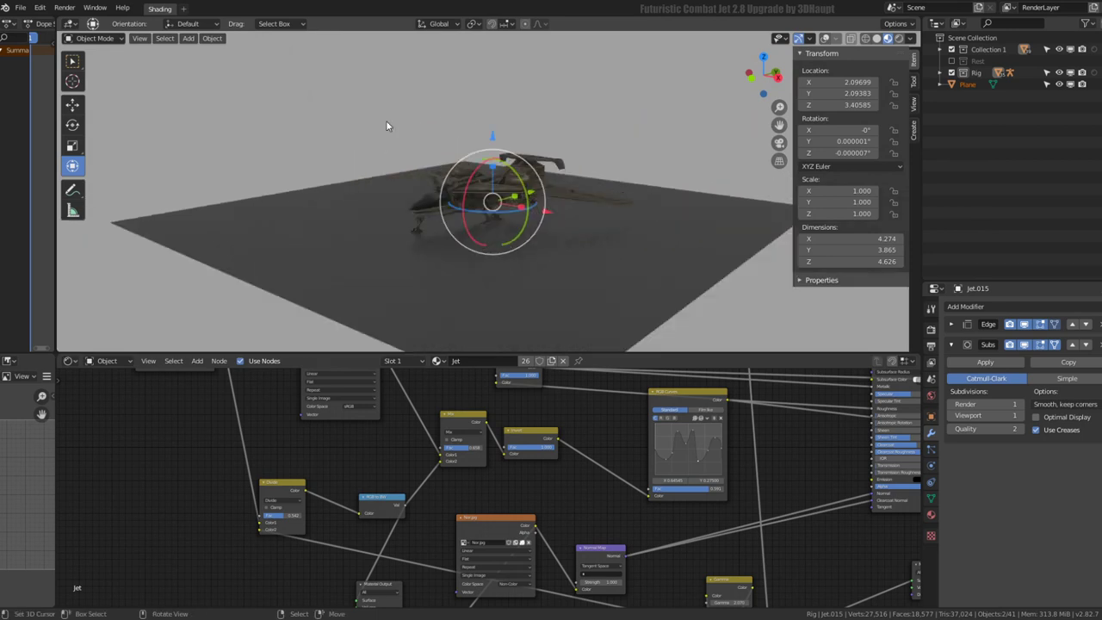
{"action": "middle_click_drag", "start_coordinate": [388, 123], "coordinate": [616, 91]}
Show overlays and add a Sun light placed high beside the jet, aimed at it
{"action": "left_click", "coordinate": [830, 39]}
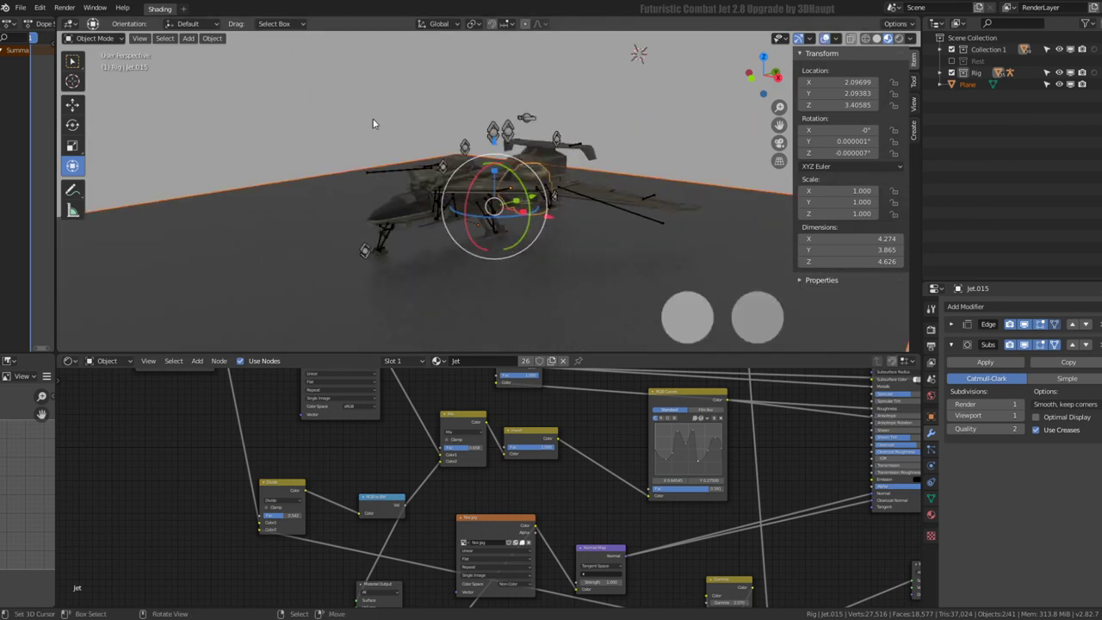
{"action": "key", "text": "shift+a"}
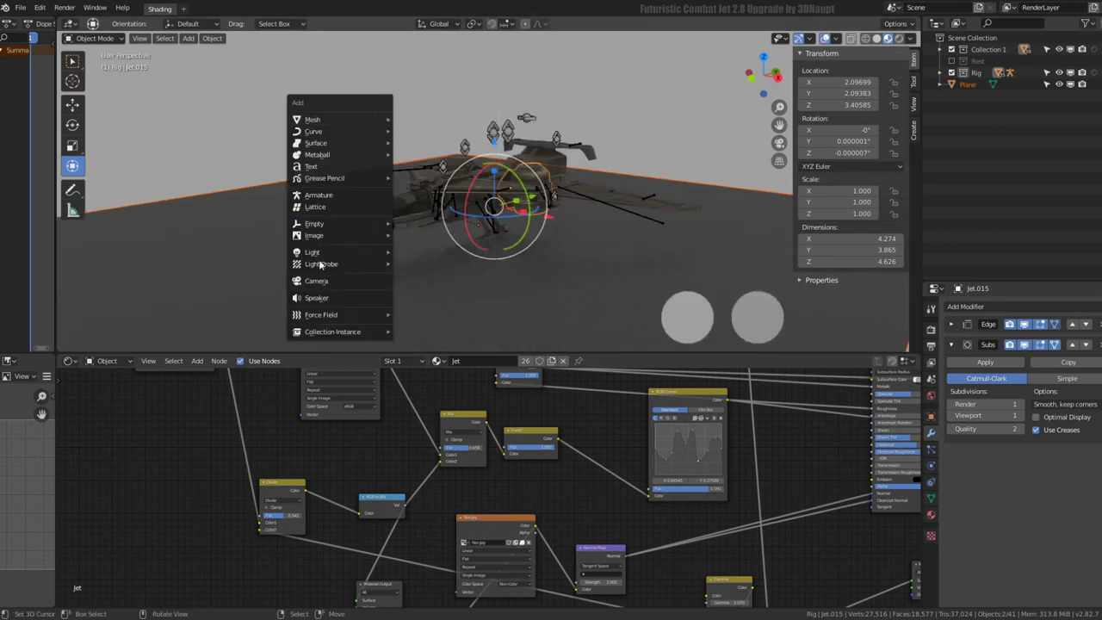
{"action": "mouse_move", "coordinate": [312, 252]}
{"action": "left_click", "coordinate": [412, 265]}
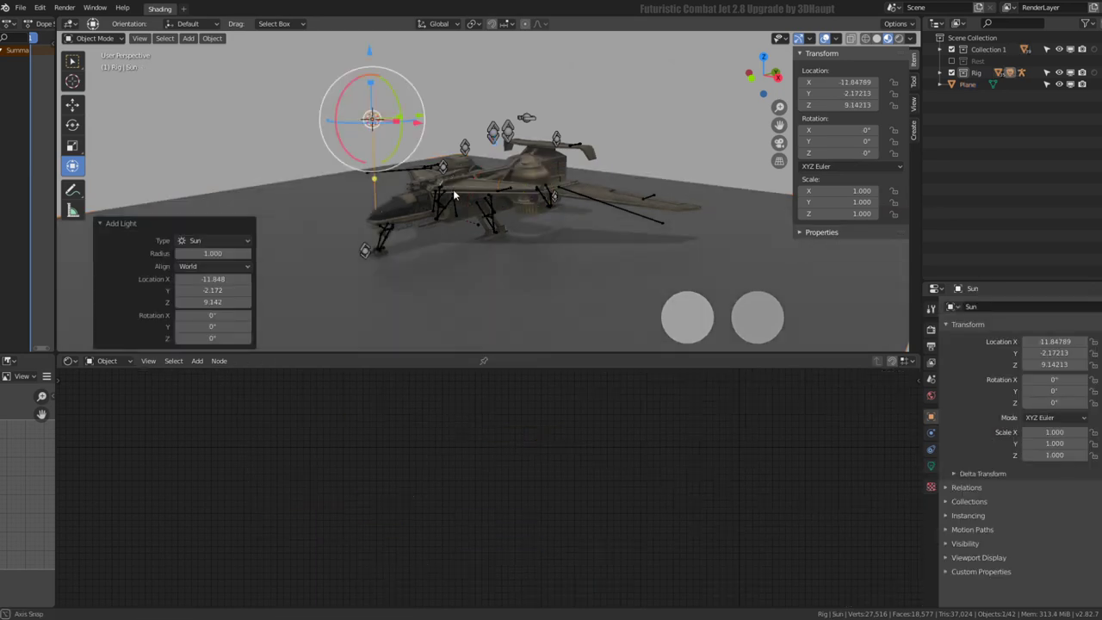
{"action": "mouse_move", "coordinate": [453, 189]}
{"action": "middle_mouse_down"}
{"action": "mouse_move", "coordinate": [517, 173]}
{"action": "mouse_move", "coordinate": [603, 224]}
{"action": "middle_mouse_up"}
{"action": "key", "text": "g"}
{"action": "left_click", "coordinate": [659, 132]}
{"action": "key", "text": "g"}
{"action": "left_click", "coordinate": [455, 284]}
{"action": "middle_click_drag", "start_coordinate": [455, 284], "coordinate": [424, 242]}
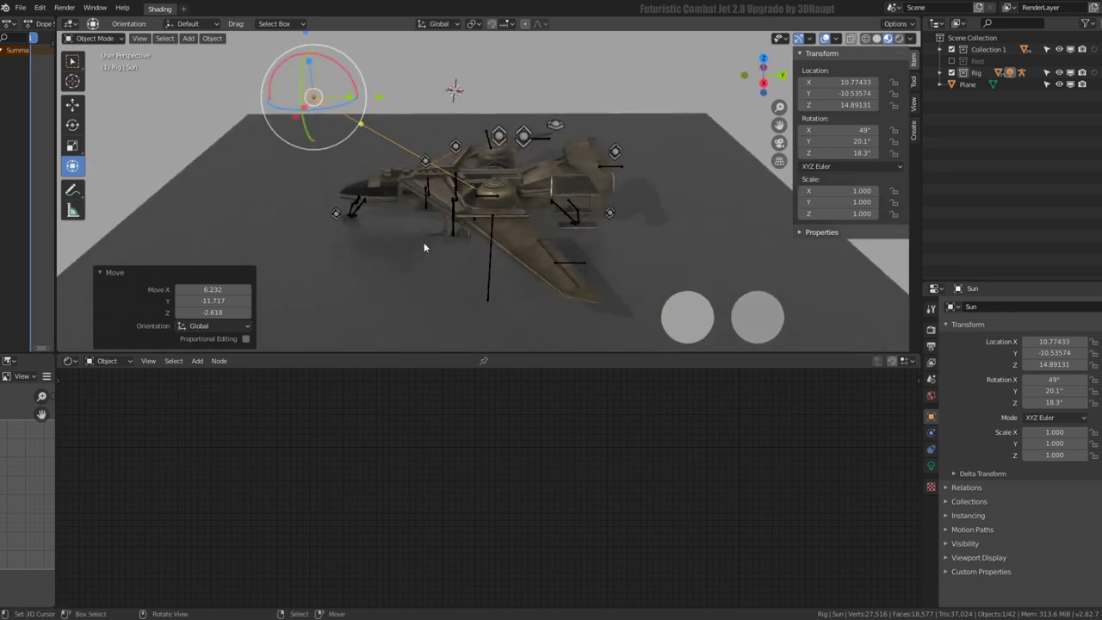
{"action": "scroll", "coordinate": [449, 177], "scroll_direction": "up", "scroll_amount": 5}
{"action": "scroll", "coordinate": [545, 157], "scroll_direction": "down", "scroll_amount": 3}
{"action": "middle_click_drag", "start_coordinate": [544, 158], "coordinate": [603, 190]}
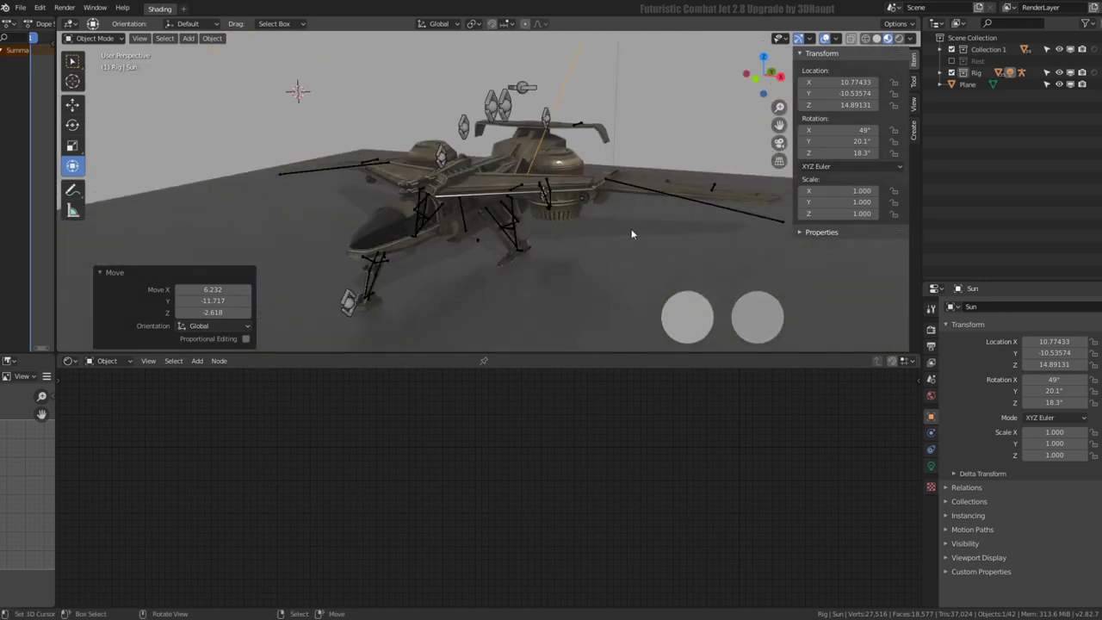
{"action": "middle_click_drag", "start_coordinate": [631, 233], "coordinate": [610, 228]}
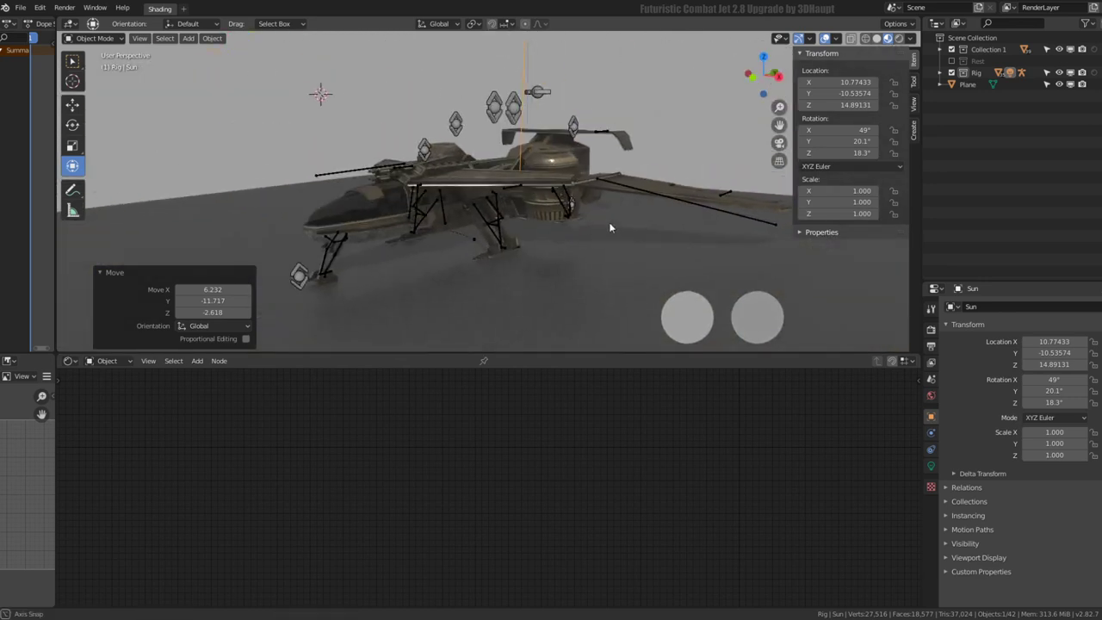
Create a Dynamic Sky and assign the Dynamic_1 world (cloud density 0.267) to the scene
{"action": "left_click", "coordinate": [915, 134]}
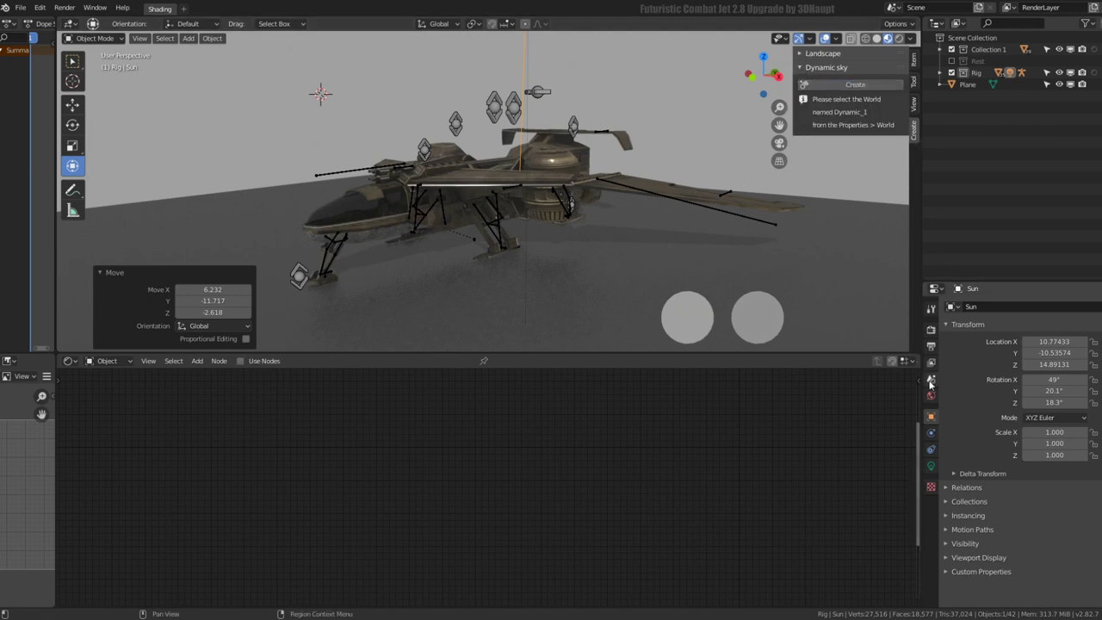
{"action": "left_click", "coordinate": [951, 307]}
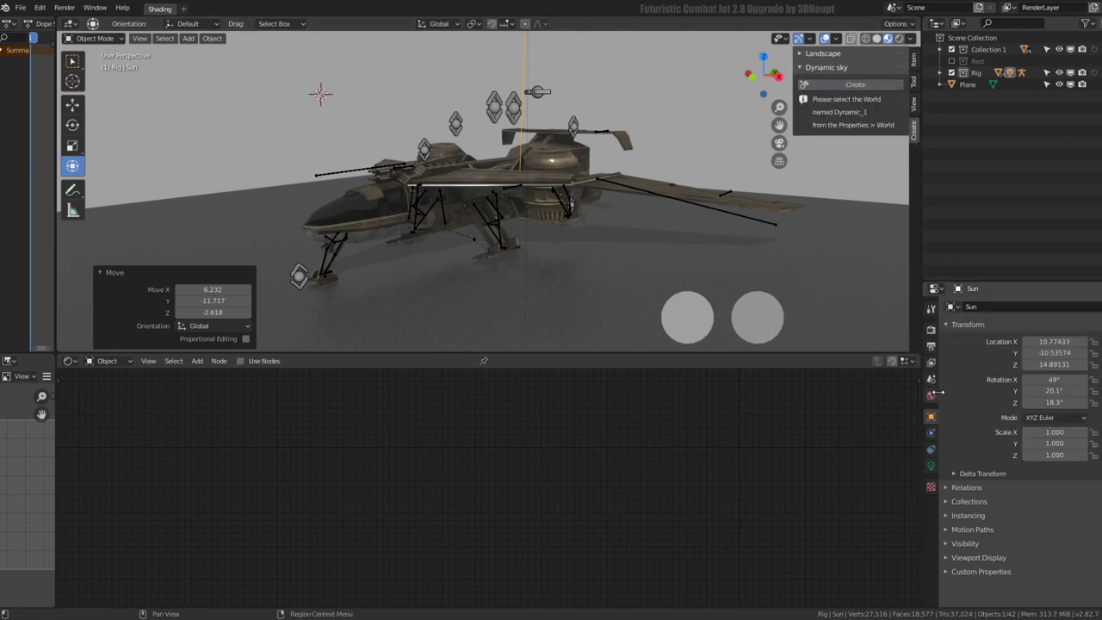
{"action": "left_click", "coordinate": [930, 434]}
{"action": "left_click", "coordinate": [931, 397]}
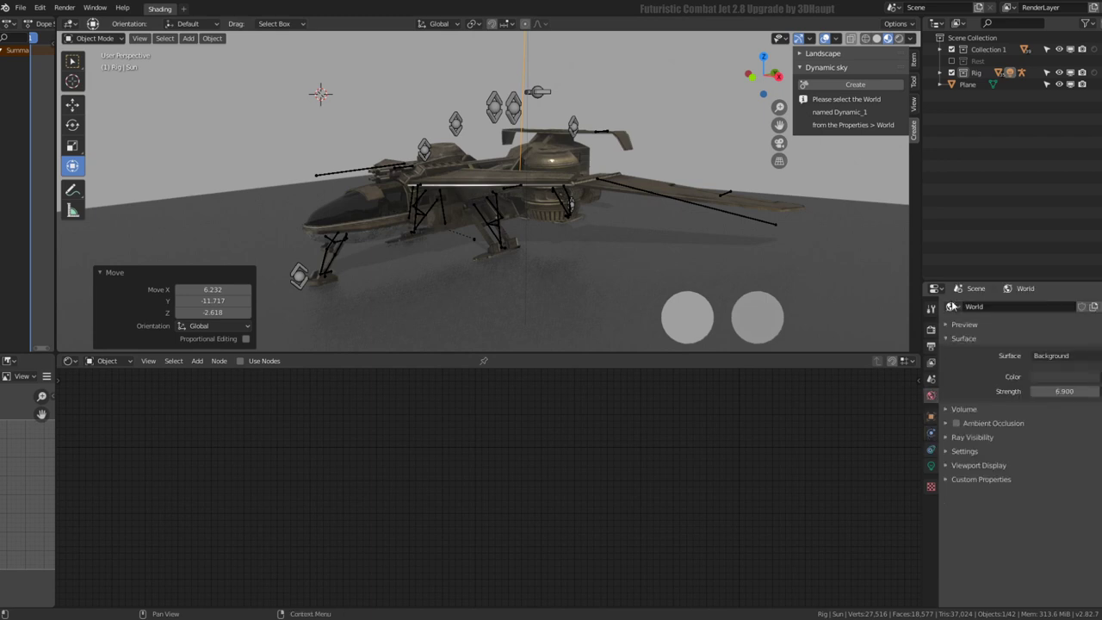
{"action": "left_click", "coordinate": [19, 8]}
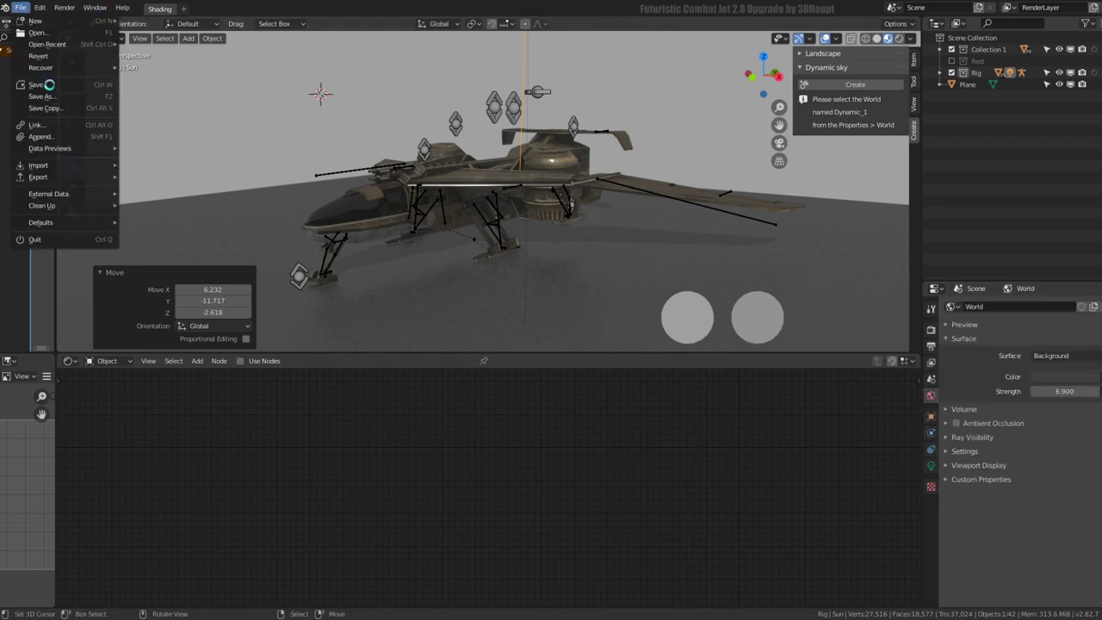
{"action": "left_click", "coordinate": [952, 308]}
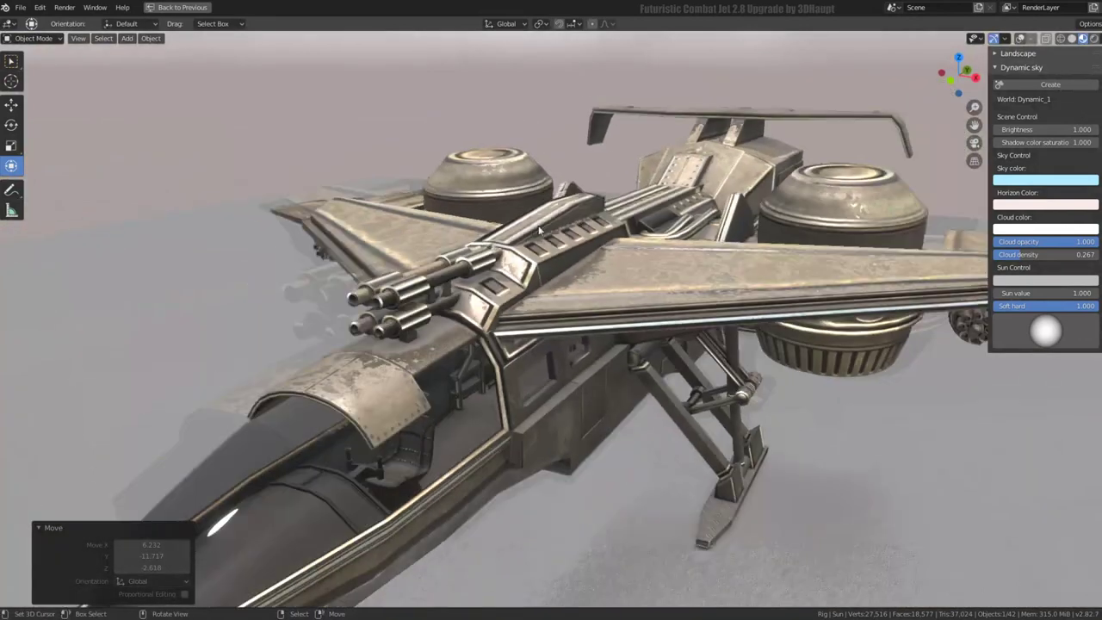
{"action": "key", "text": "ctrl+space"}
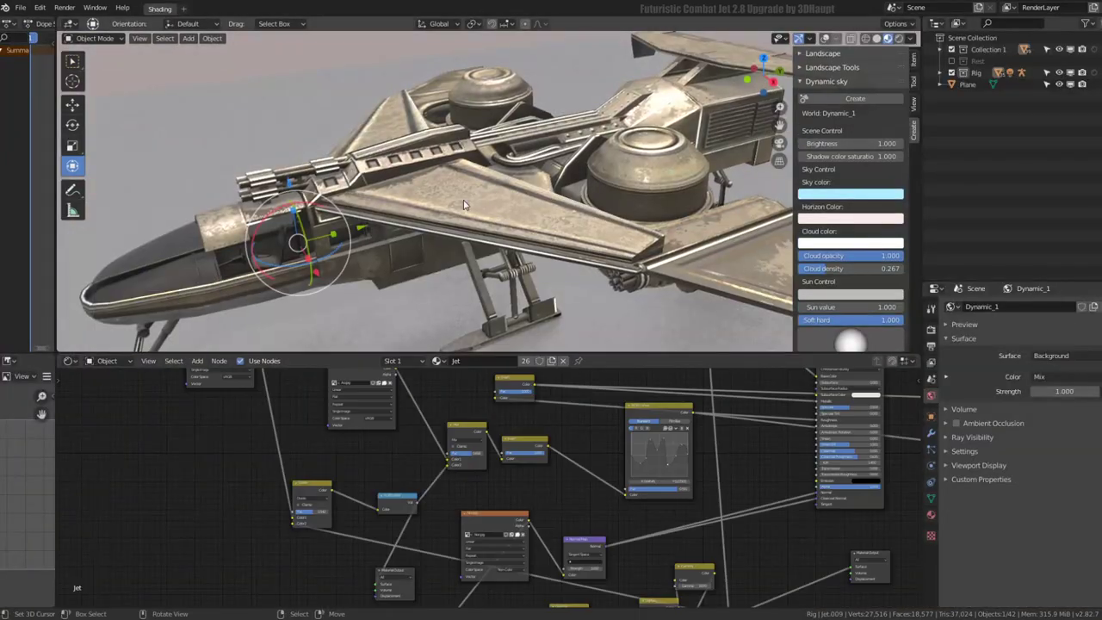
{"action": "scroll", "coordinate": [373, 512], "scroll_direction": "up", "scroll_amount": 2}
Insert a MixRGB node into the Base Color link using Color blend at factor 1.000
{"action": "scroll", "coordinate": [431, 465], "scroll_direction": "up", "scroll_amount": 2}
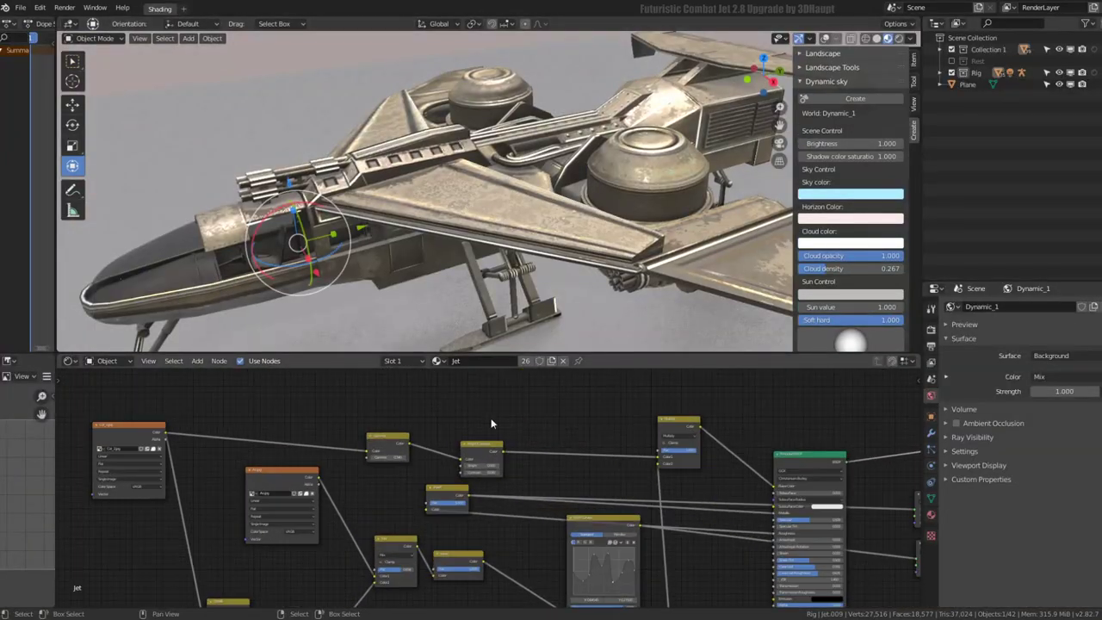
{"action": "scroll", "coordinate": [560, 418], "scroll_direction": "up", "scroll_amount": 2}
{"action": "mouse_move", "coordinate": [574, 399]}
{"action": "middle_mouse_down"}
{"action": "mouse_move", "coordinate": [460, 427]}
{"action": "mouse_move", "coordinate": [624, 469]}
{"action": "middle_mouse_up"}
{"action": "key", "text": "shift+a"}
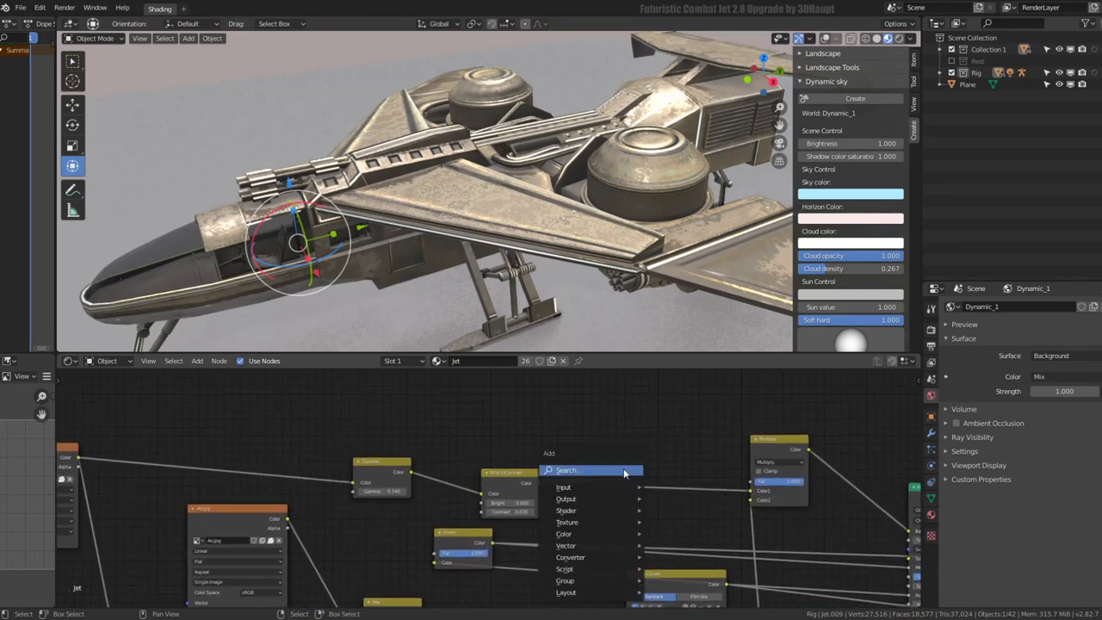
{"action": "left_click", "coordinate": [708, 525]}
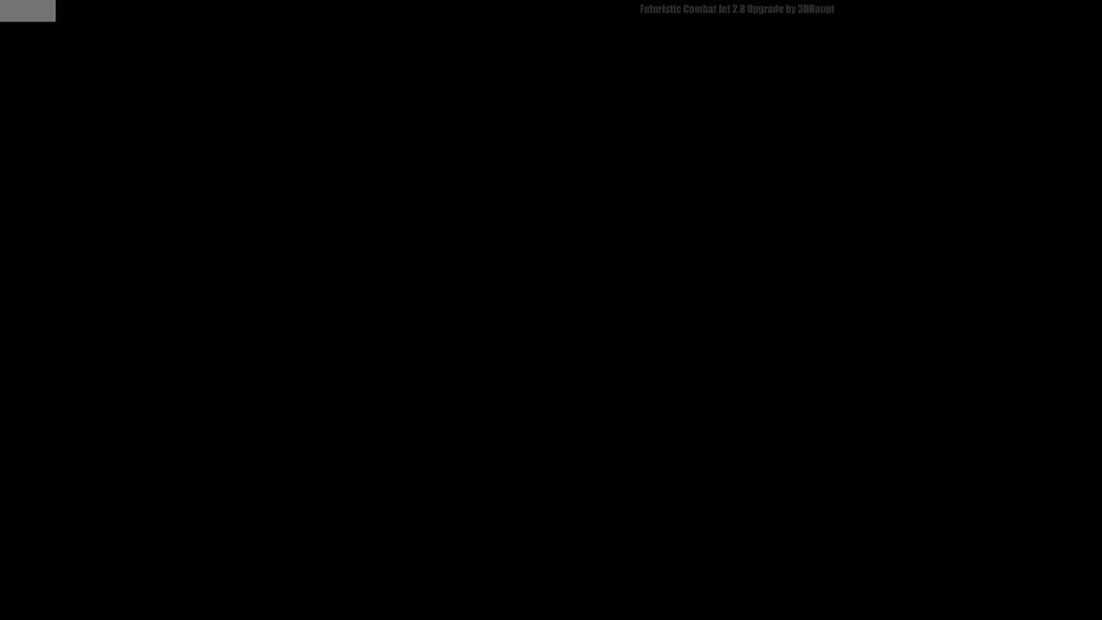
{"action": "scroll", "coordinate": [553, 461], "scroll_direction": "up", "scroll_amount": 5}
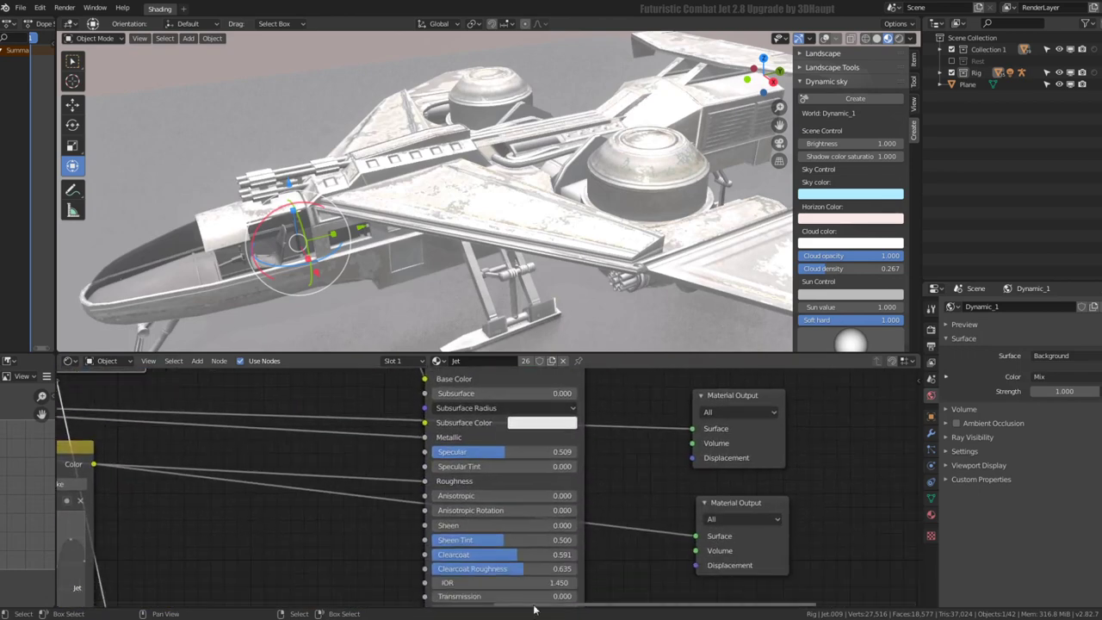
{"action": "scroll", "coordinate": [516, 517], "scroll_direction": "down", "scroll_amount": 2}
{"action": "scroll", "coordinate": [488, 443], "scroll_direction": "up", "scroll_amount": 2}
{"action": "scroll", "coordinate": [487, 443], "scroll_direction": "up", "scroll_amount": 1}
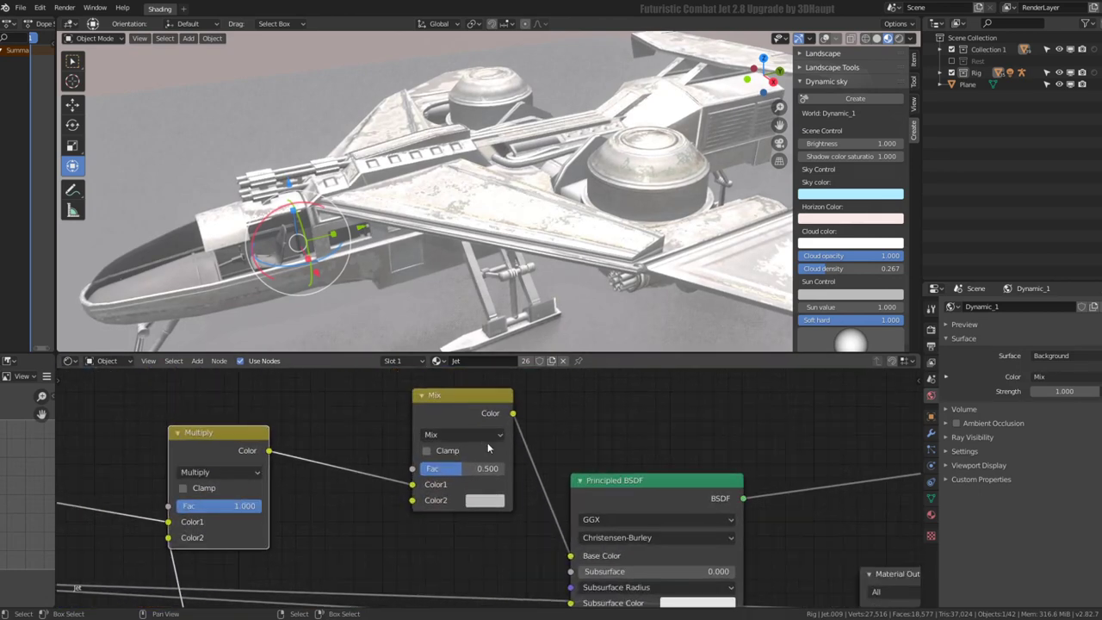
{"action": "left_click", "coordinate": [481, 435]}
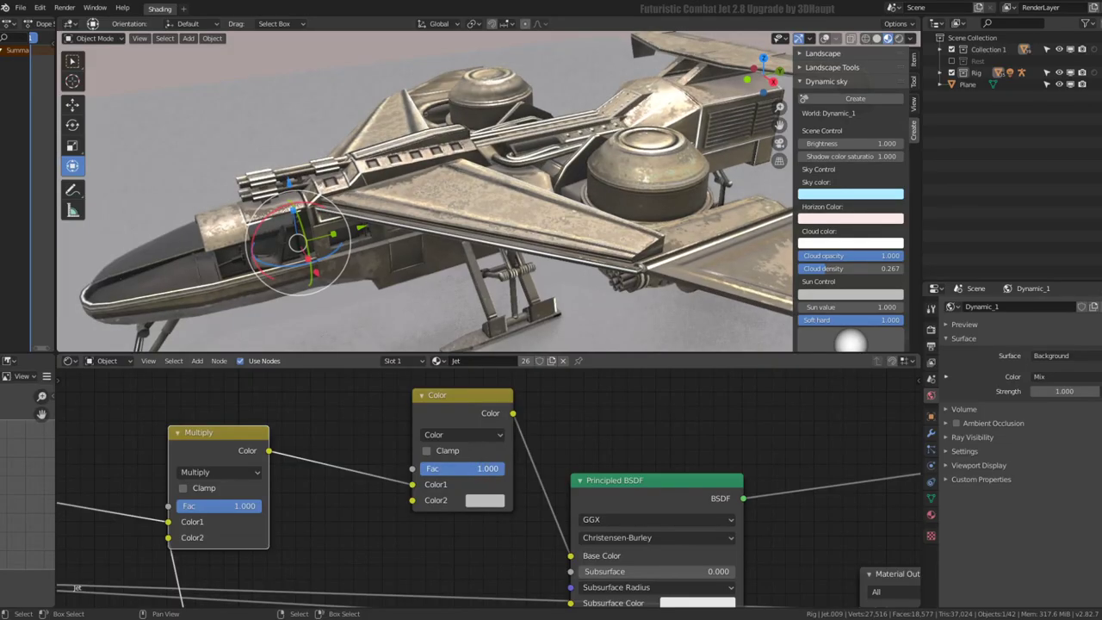
Try red-orange, green and blue tints for the Color node's Color2 on the jet
{"action": "left_click", "coordinate": [487, 509]}
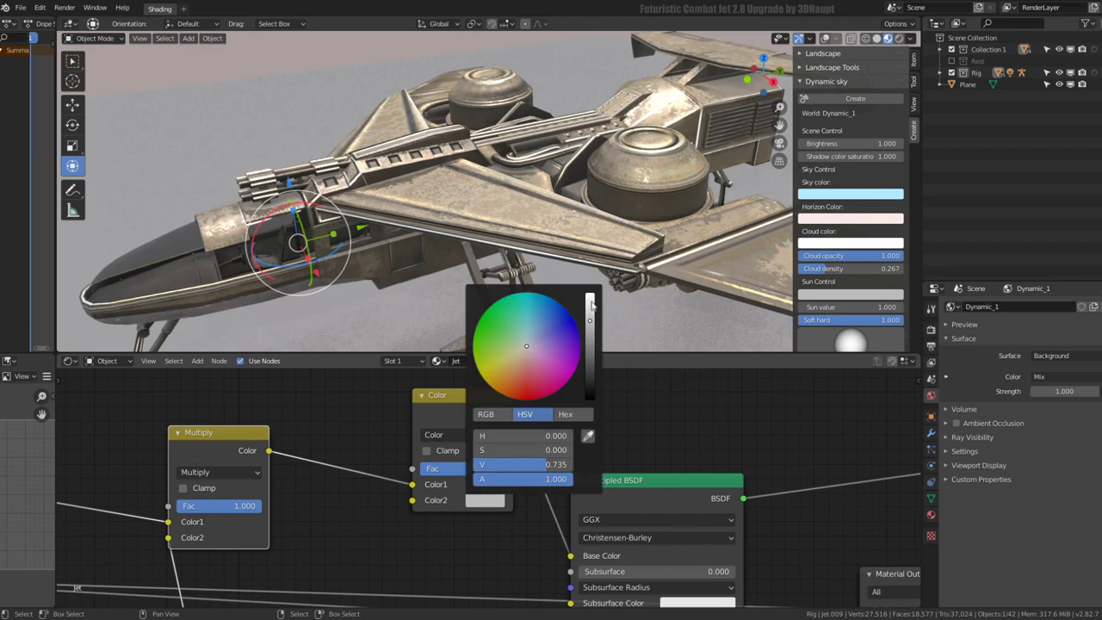
{"action": "mouse_move", "coordinate": [525, 334]}
{"action": "left_mouse_down"}
{"action": "mouse_move", "coordinate": [511, 398]}
{"action": "mouse_move", "coordinate": [521, 395]}
{"action": "left_mouse_up"}
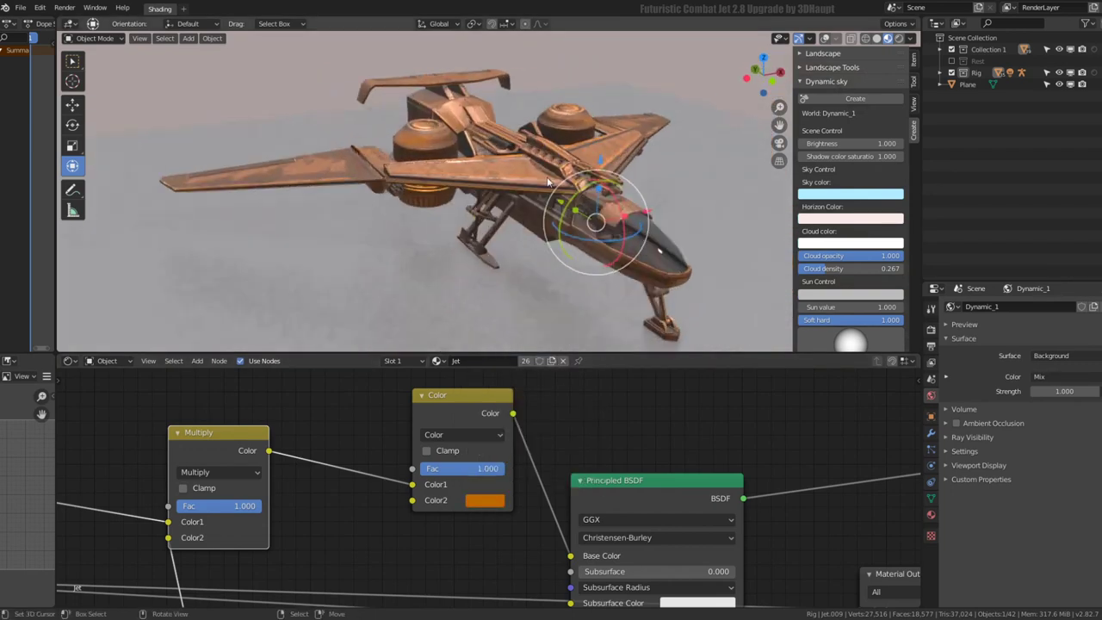
{"action": "mouse_move", "coordinate": [388, 215]}
{"action": "middle_mouse_down"}
{"action": "mouse_move", "coordinate": [459, 153]}
{"action": "mouse_move", "coordinate": [302, 140]}
{"action": "mouse_move", "coordinate": [410, 182]}
{"action": "middle_mouse_up"}
{"action": "left_click", "coordinate": [486, 501]}
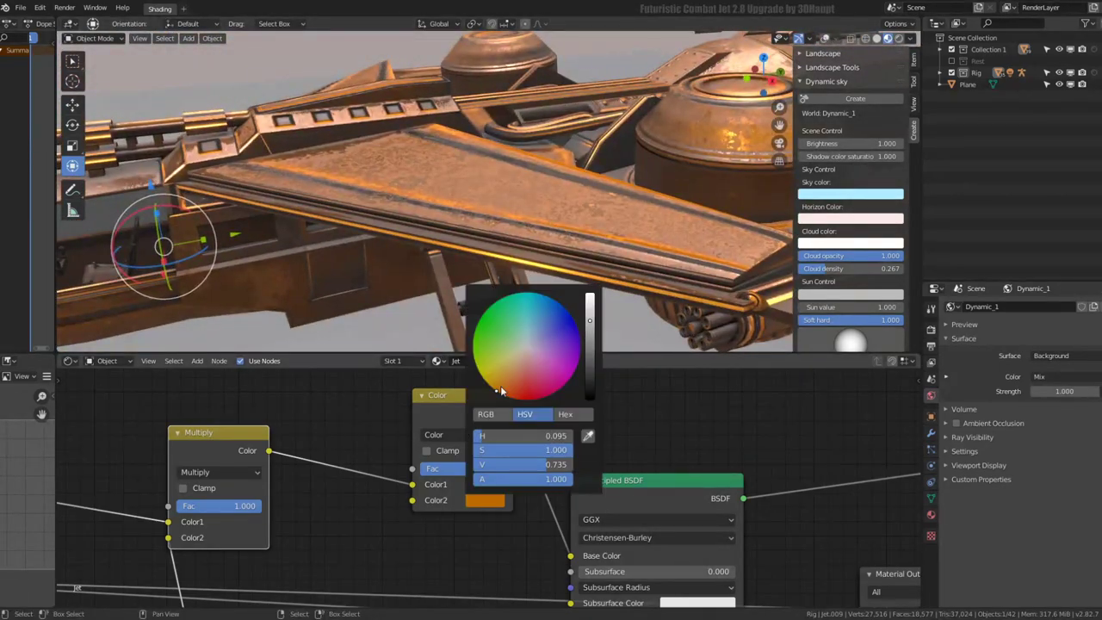
{"action": "left_click_drag", "start_coordinate": [499, 389], "coordinate": [480, 319]}
{"action": "mouse_move", "coordinate": [535, 293]}
{"action": "left_mouse_down"}
{"action": "mouse_move", "coordinate": [578, 327]}
{"action": "mouse_move", "coordinate": [562, 303]}
{"action": "left_mouse_up"}
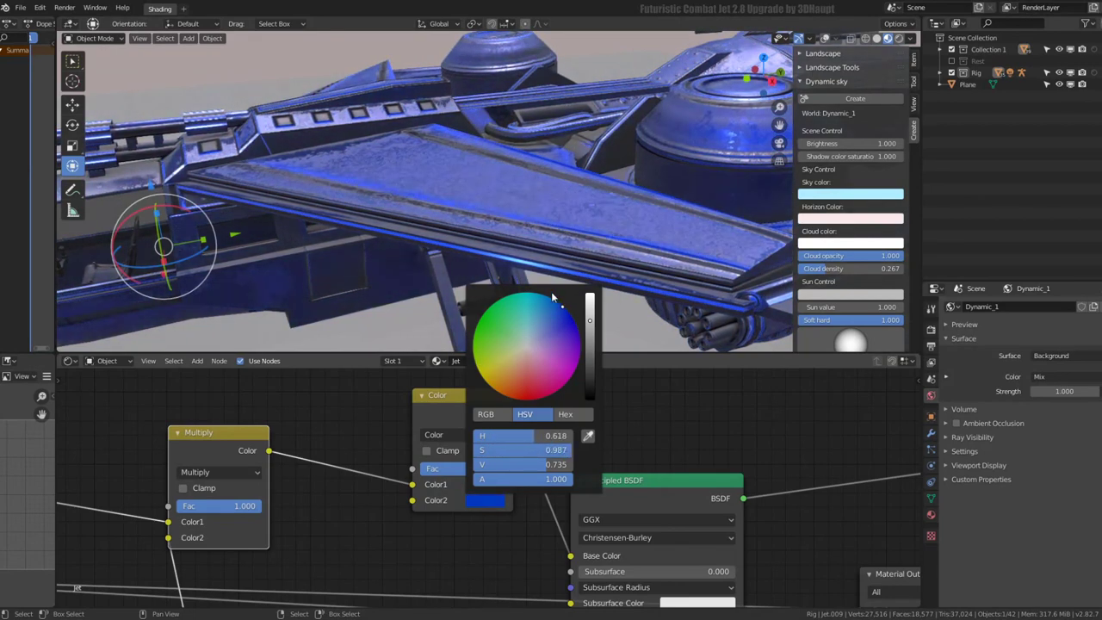
{"action": "scroll", "coordinate": [401, 125], "scroll_direction": "down", "scroll_amount": 5}
{"action": "mouse_move", "coordinate": [401, 126]}
{"action": "middle_mouse_down"}
{"action": "mouse_move", "coordinate": [424, 172]}
{"action": "mouse_move", "coordinate": [429, 154]}
{"action": "mouse_move", "coordinate": [614, 154]}
{"action": "mouse_move", "coordinate": [550, 157]}
{"action": "mouse_move", "coordinate": [457, 184]}
{"action": "middle_mouse_up"}
{"action": "scroll", "coordinate": [429, 154], "scroll_direction": "up", "scroll_amount": 3}
Settle on a softer copper-orange Color2 (H 0.095, S 0.763)
{"action": "left_click", "coordinate": [485, 500]}
{"action": "left_click_drag", "start_coordinate": [549, 341], "coordinate": [504, 379]}
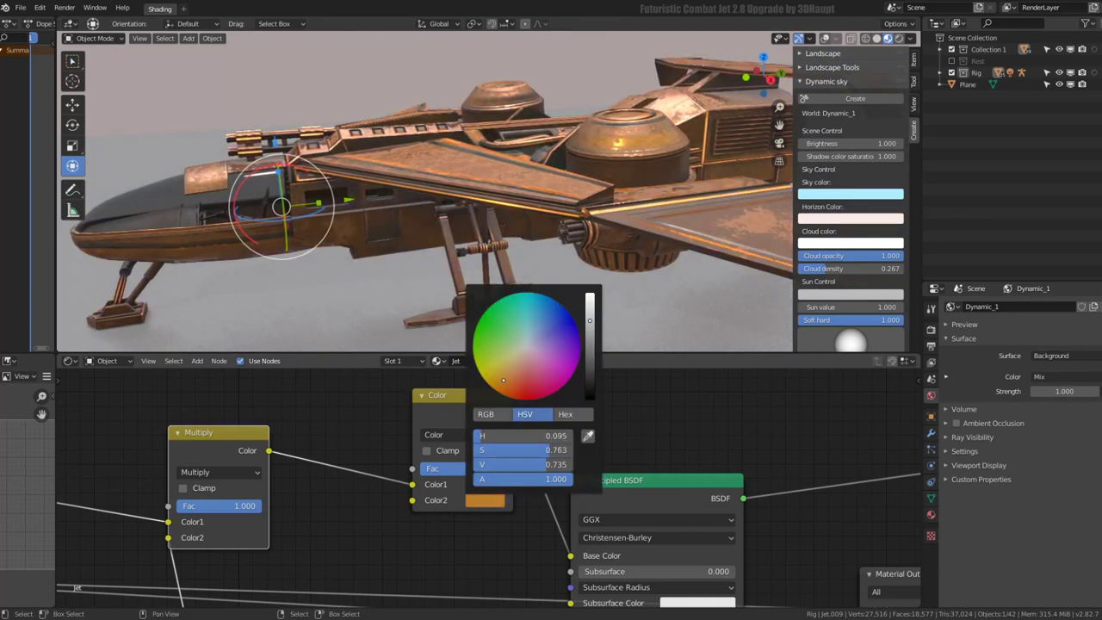
{"action": "middle_click_drag", "start_coordinate": [508, 267], "coordinate": [520, 521]}
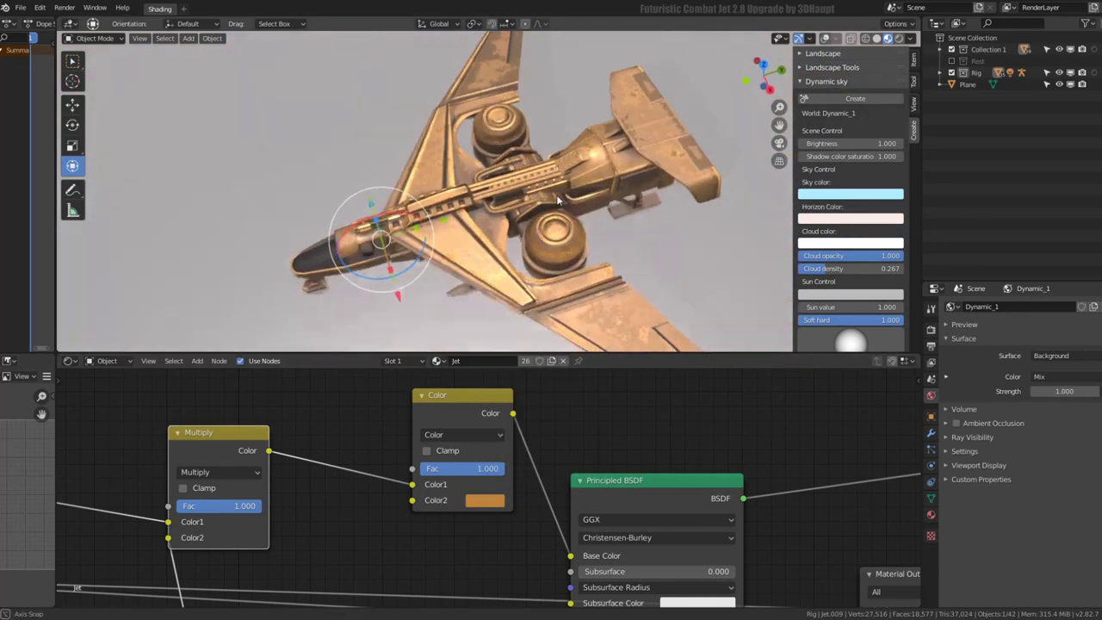
{"action": "scroll", "coordinate": [520, 516], "scroll_direction": "down", "scroll_amount": 3}
{"action": "scroll", "coordinate": [520, 516], "scroll_direction": "down", "scroll_amount": 2}
Nudge the Color node left and set the second Color node's Color2 to pure white
{"action": "mouse_move", "coordinate": [501, 417]}
{"action": "left_mouse_down"}
{"action": "mouse_move", "coordinate": [448, 429]}
{"action": "mouse_move", "coordinate": [495, 424]}
{"action": "left_mouse_up"}
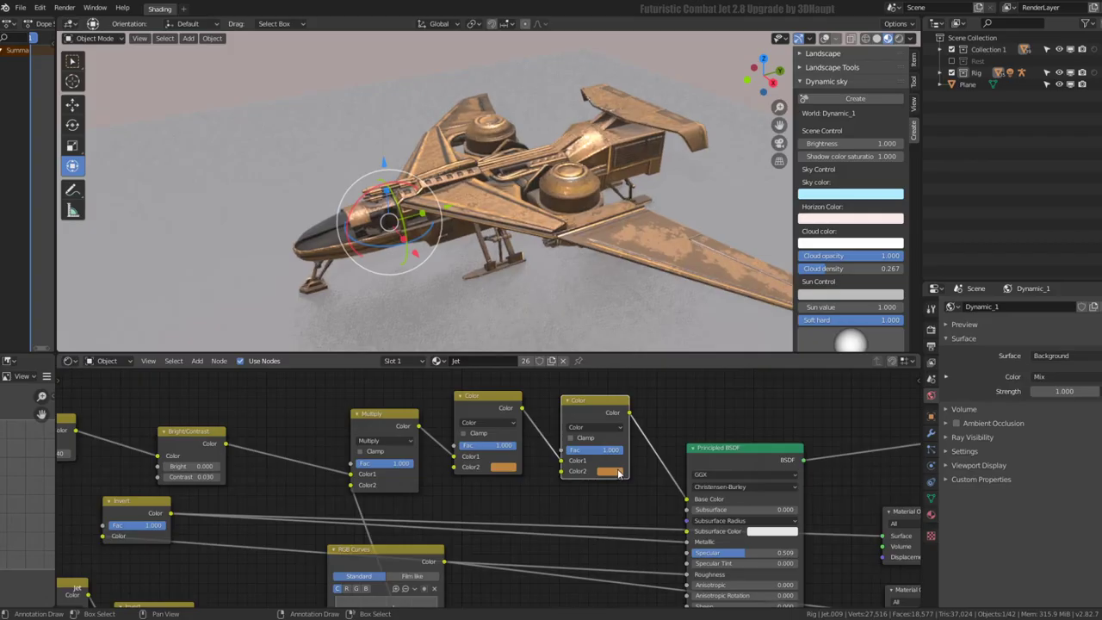
{"action": "left_click", "coordinate": [610, 471]}
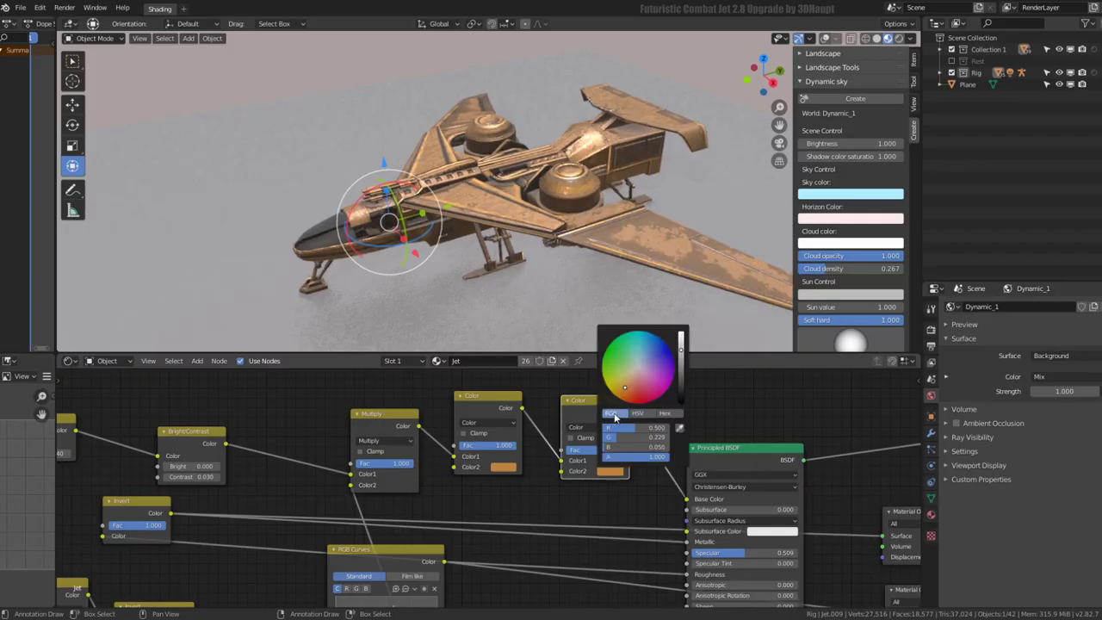
{"action": "mouse_move", "coordinate": [620, 442]}
{"action": "left_mouse_down"}
{"action": "mouse_move", "coordinate": [668, 437]}
{"action": "mouse_move", "coordinate": [667, 447]}
{"action": "mouse_move", "coordinate": [668, 428]}
{"action": "left_mouse_up"}
{"action": "scroll", "coordinate": [543, 136], "scroll_direction": "up", "scroll_amount": 2}
{"action": "mouse_move", "coordinate": [517, 172]}
{"action": "middle_mouse_down"}
{"action": "mouse_move", "coordinate": [543, 136]}
{"action": "mouse_move", "coordinate": [482, 215]}
{"action": "middle_mouse_up"}
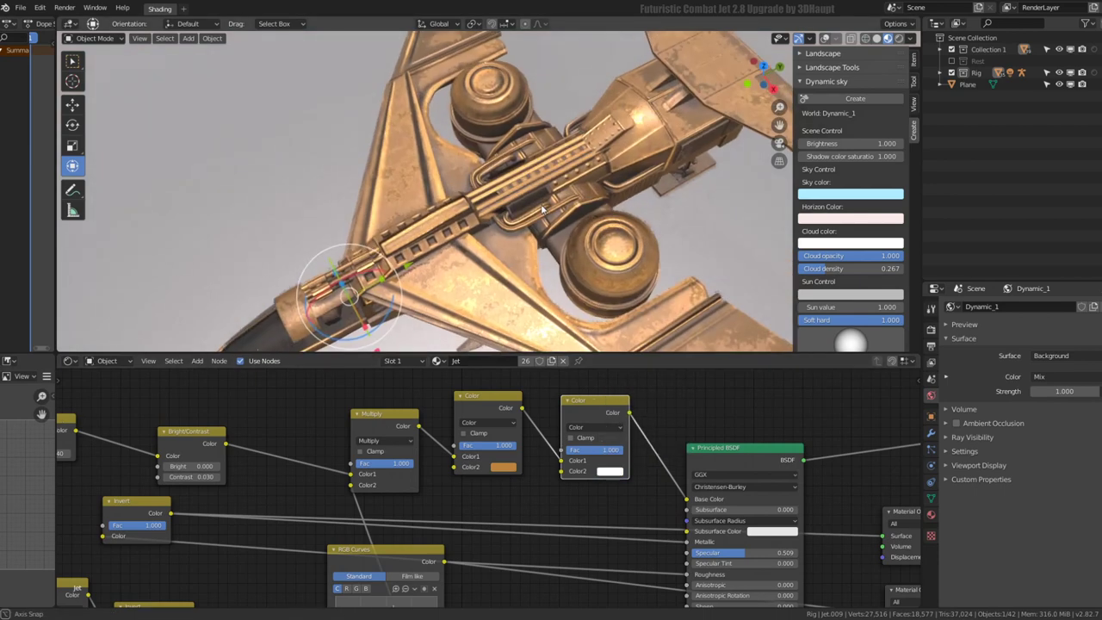
{"action": "scroll", "coordinate": [479, 541], "scroll_direction": "down", "scroll_amount": 4}
{"action": "middle_click_drag", "start_coordinate": [480, 540], "coordinate": [428, 461]}
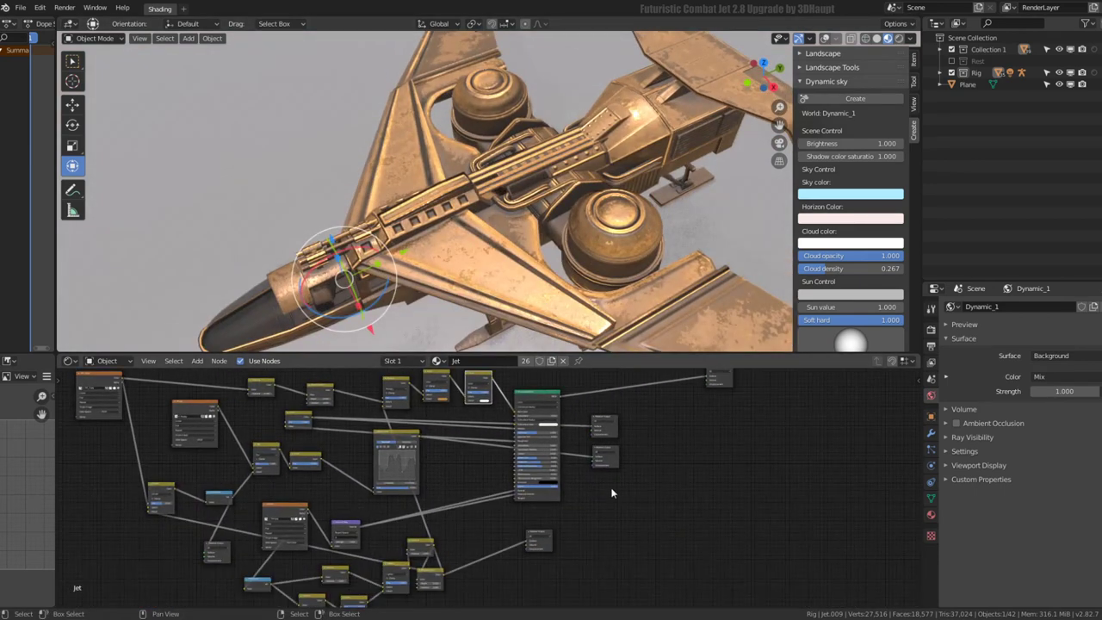
Preview individual grunge texture node outputs on the jet with Node Wrangler
{"action": "left_click", "coordinate": [537, 536], "text": "ctrl+shift"}
{"action": "mouse_move", "coordinate": [524, 336]}
{"action": "middle_mouse_down"}
{"action": "mouse_move", "coordinate": [527, 218]}
{"action": "mouse_move", "coordinate": [543, 306]}
{"action": "middle_mouse_up"}
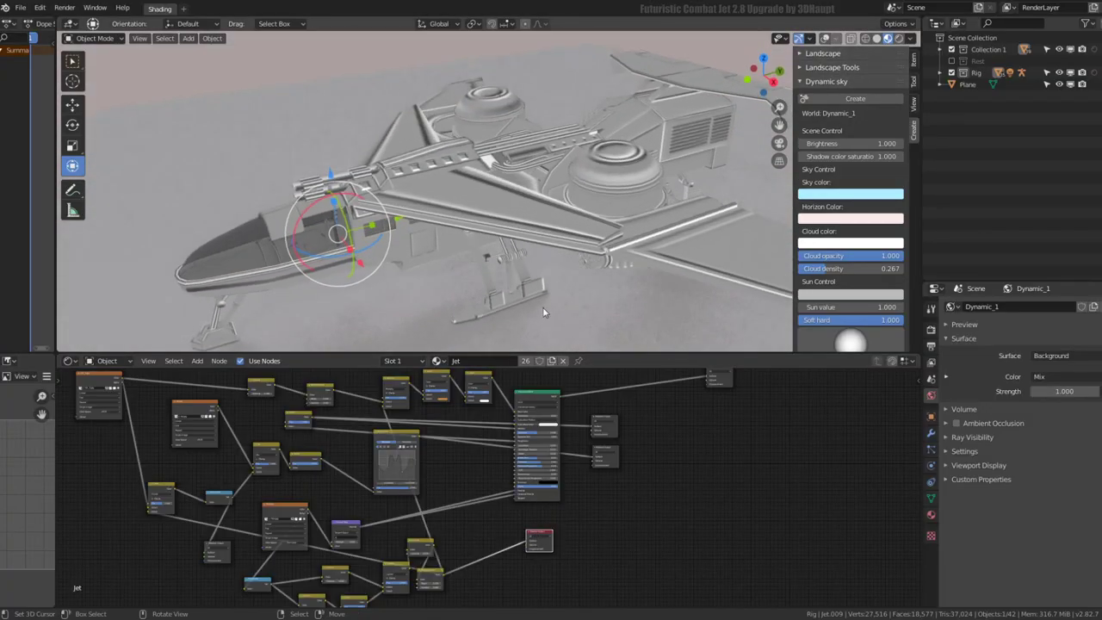
{"action": "left_click", "coordinate": [607, 454], "text": "ctrl+shift"}
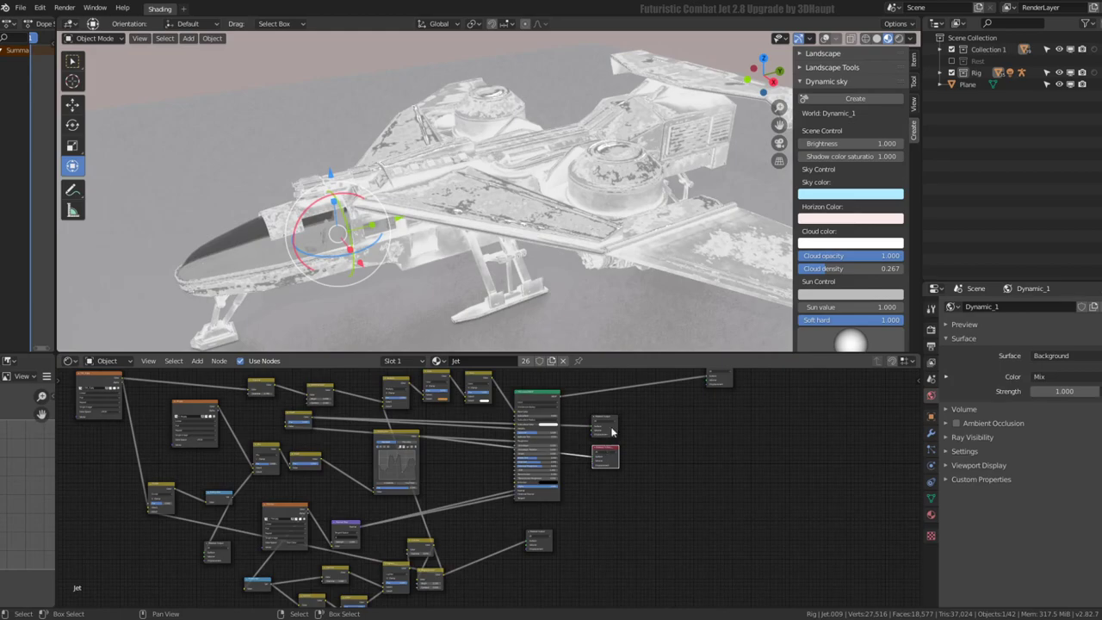
{"action": "left_click", "coordinate": [604, 420], "text": "ctrl+shift"}
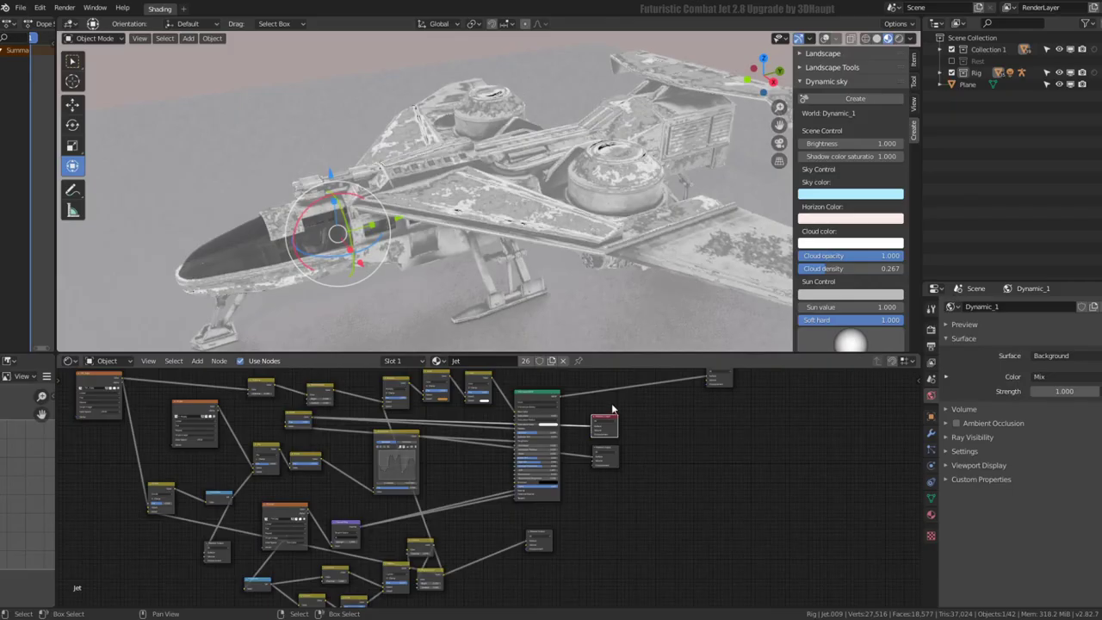
{"action": "left_click", "coordinate": [533, 536], "text": "ctrl+shift"}
{"action": "scroll", "coordinate": [542, 489], "scroll_direction": "up", "scroll_amount": 2}
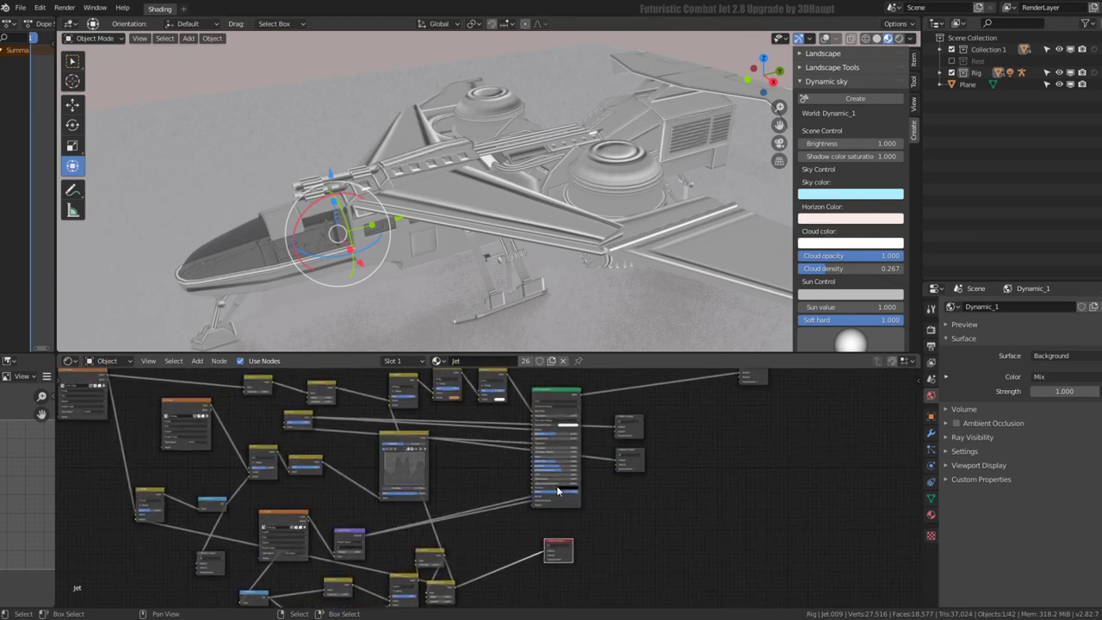
{"action": "middle_click_drag", "start_coordinate": [572, 511], "coordinate": [570, 515]}
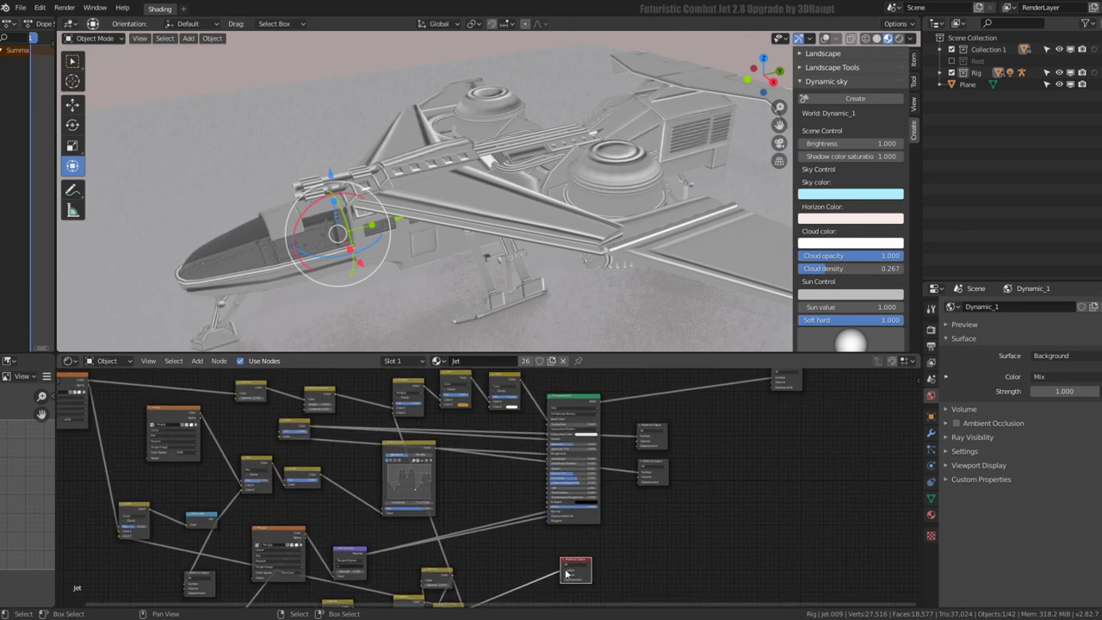
{"action": "scroll", "coordinate": [491, 572], "scroll_direction": "up", "scroll_amount": 1}
{"action": "mouse_move", "coordinate": [491, 573]}
{"action": "middle_mouse_down"}
{"action": "mouse_move", "coordinate": [509, 528]}
{"action": "mouse_move", "coordinate": [485, 537]}
{"action": "middle_mouse_up"}
{"action": "scroll", "coordinate": [499, 551], "scroll_direction": "down", "scroll_amount": 3}
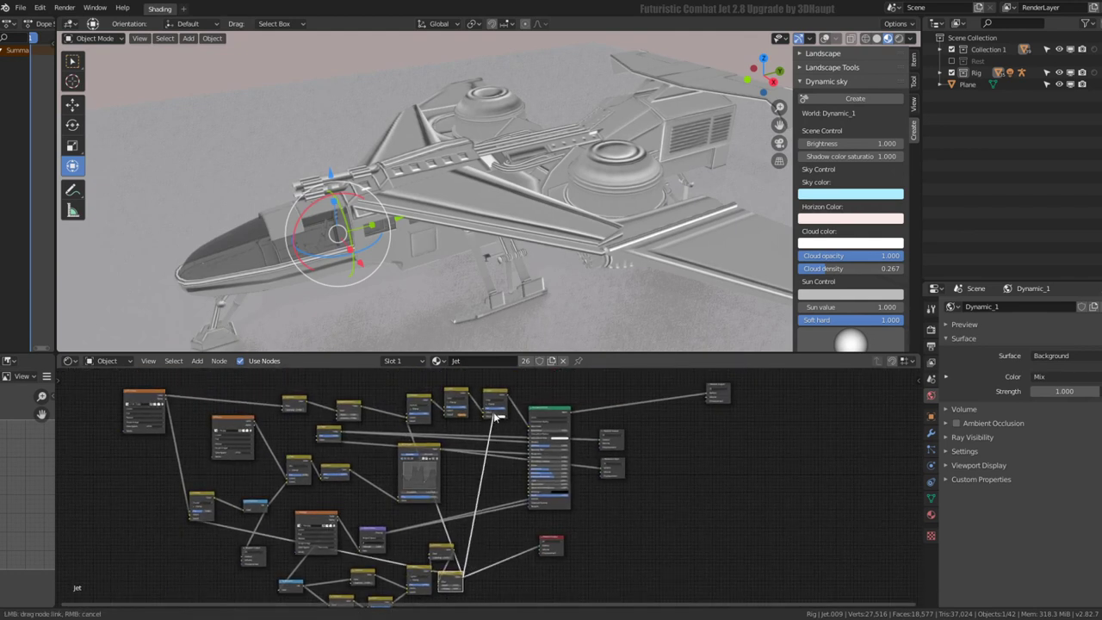
Move the white-tinted Color node to the left and confirm its new position
{"action": "scroll", "coordinate": [487, 415], "scroll_direction": "up", "scroll_amount": 2}
{"action": "scroll", "coordinate": [500, 426], "scroll_direction": "up", "scroll_amount": 2}
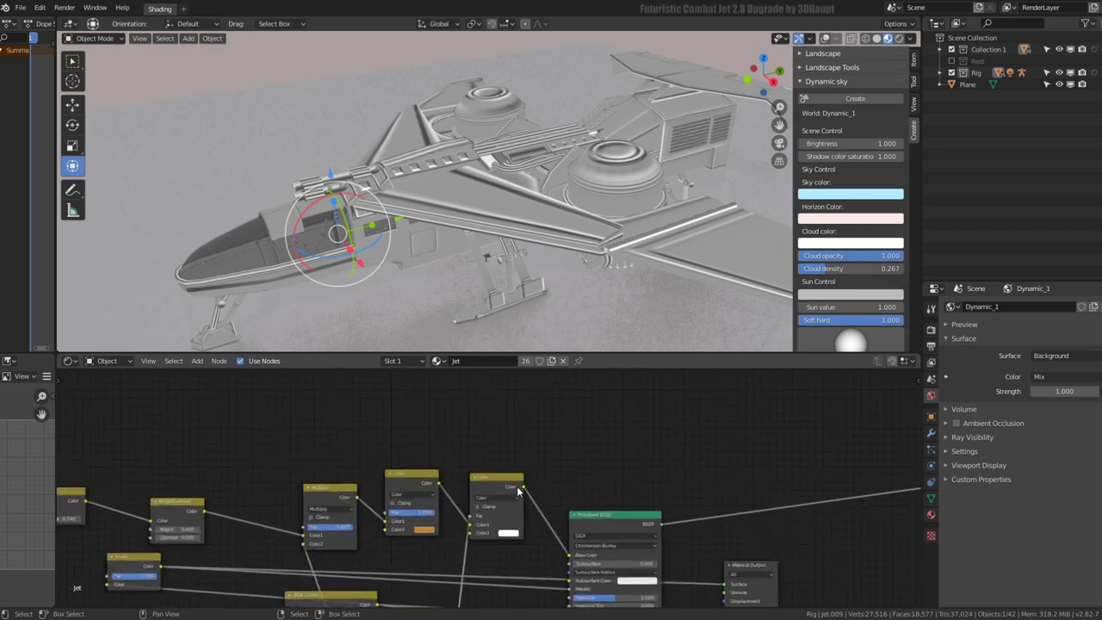
{"action": "scroll", "coordinate": [526, 447], "scroll_direction": "up", "scroll_amount": 2}
{"action": "scroll", "coordinate": [527, 444], "scroll_direction": "up", "scroll_amount": 2}
{"action": "left_click_drag", "start_coordinate": [555, 385], "coordinate": [438, 427]}
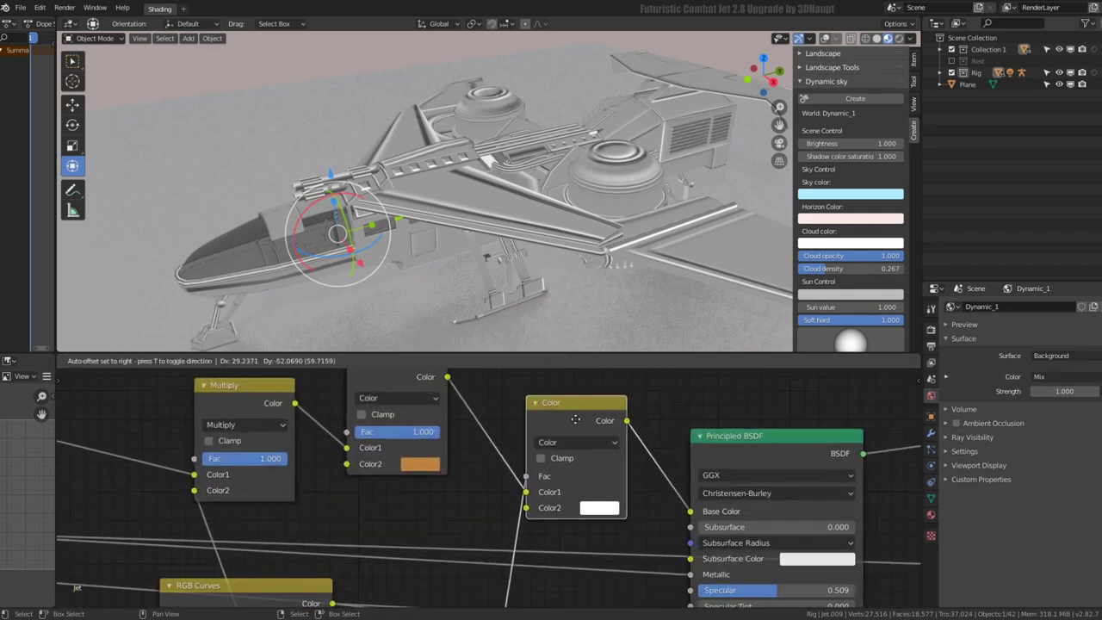
{"action": "scroll", "coordinate": [438, 427], "scroll_direction": "down", "scroll_amount": 3}
{"action": "left_click", "coordinate": [439, 427]}
{"action": "scroll", "coordinate": [438, 427], "scroll_direction": "down", "scroll_amount": 3}
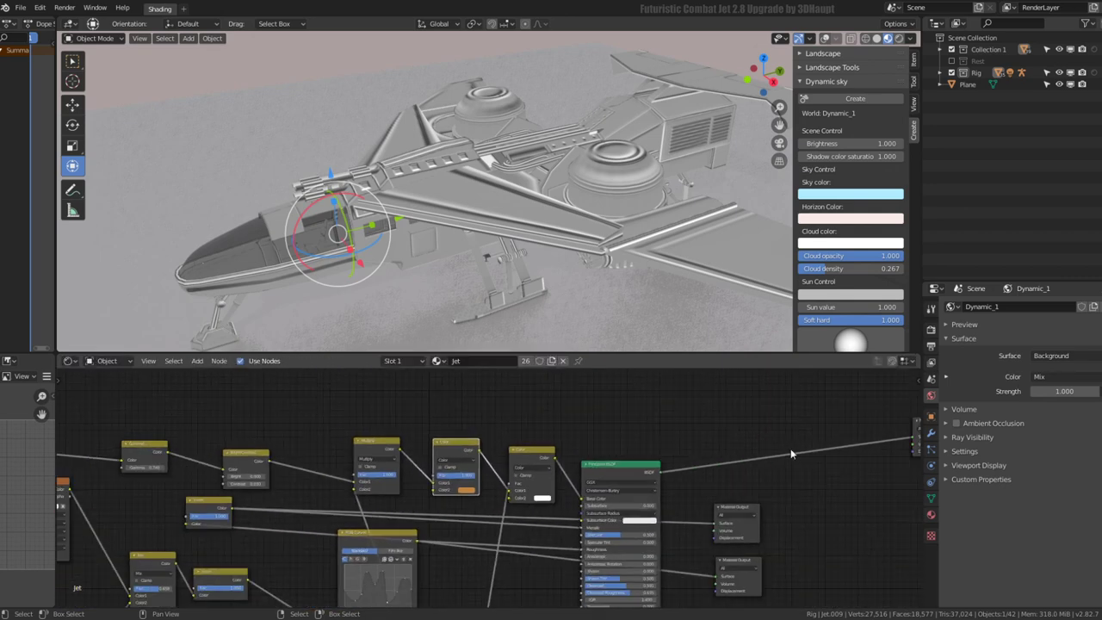
{"action": "scroll", "coordinate": [769, 441], "scroll_direction": "up", "scroll_amount": 1}
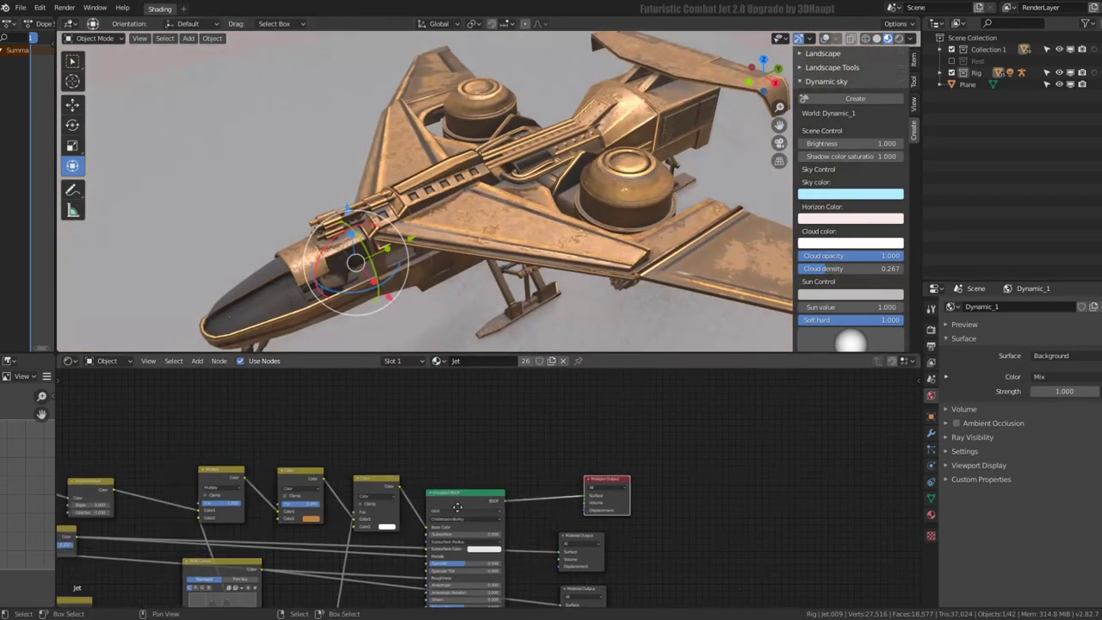
Switch the white-tinted Color node's blending mode to Mix, turning the jet pale grey-white
{"action": "scroll", "coordinate": [487, 515], "scroll_direction": "up", "scroll_amount": 2}
{"action": "scroll", "coordinate": [486, 515], "scroll_direction": "up", "scroll_amount": 2}
{"action": "scroll", "coordinate": [487, 515], "scroll_direction": "up", "scroll_amount": 2}
{"action": "mouse_move", "coordinate": [486, 515]}
{"action": "middle_mouse_down"}
{"action": "mouse_move", "coordinate": [527, 402]}
{"action": "mouse_move", "coordinate": [540, 458]}
{"action": "middle_mouse_up"}
{"action": "scroll", "coordinate": [425, 498], "scroll_direction": "down", "scroll_amount": 2}
{"action": "scroll", "coordinate": [487, 472], "scroll_direction": "up", "scroll_amount": 1}
{"action": "scroll", "coordinate": [488, 472], "scroll_direction": "up", "scroll_amount": 2}
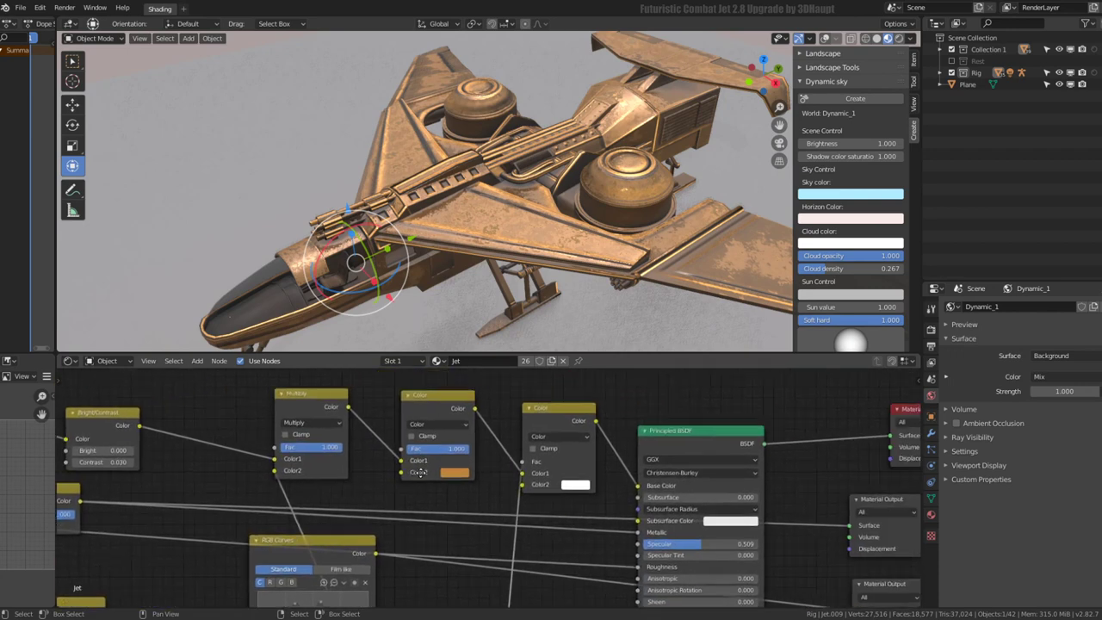
{"action": "scroll", "coordinate": [488, 472], "scroll_direction": "up", "scroll_amount": 2}
{"action": "scroll", "coordinate": [510, 464], "scroll_direction": "down", "scroll_amount": 3}
{"action": "scroll", "coordinate": [542, 457], "scroll_direction": "up", "scroll_amount": 1}
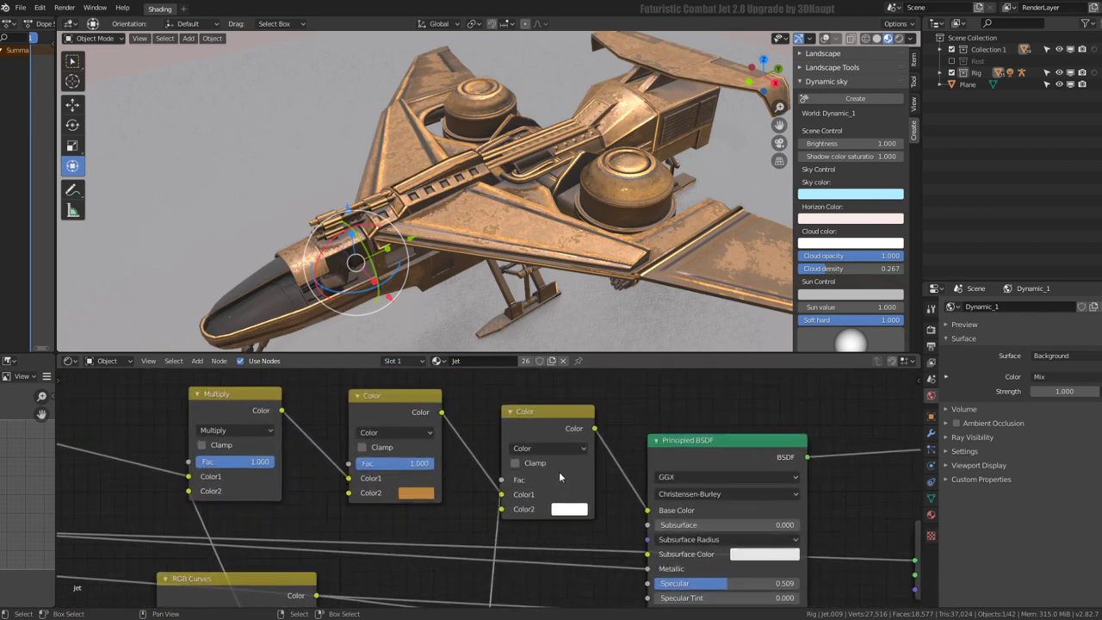
{"action": "scroll", "coordinate": [551, 453], "scroll_direction": "up", "scroll_amount": 1}
{"action": "left_click", "coordinate": [554, 446]}
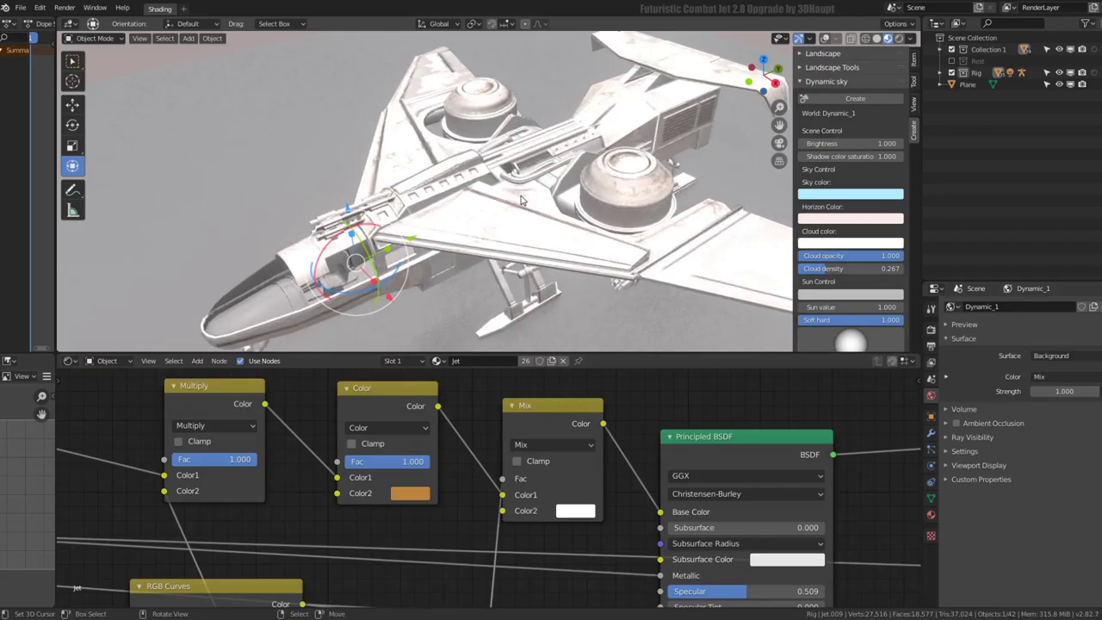
{"action": "scroll", "coordinate": [444, 179], "scroll_direction": "up", "scroll_amount": 5}
{"action": "middle_click_drag", "start_coordinate": [444, 180], "coordinate": [487, 222]}
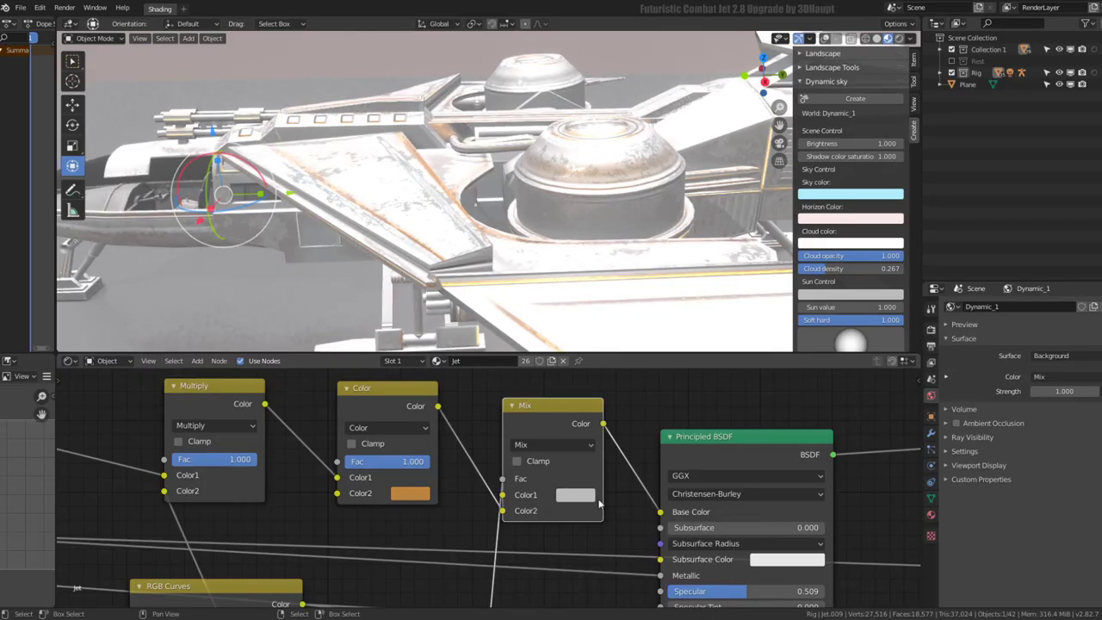
Try darker, pale yellow and dark brown shades for the Mix node's Color1
{"action": "left_click", "coordinate": [590, 499]}
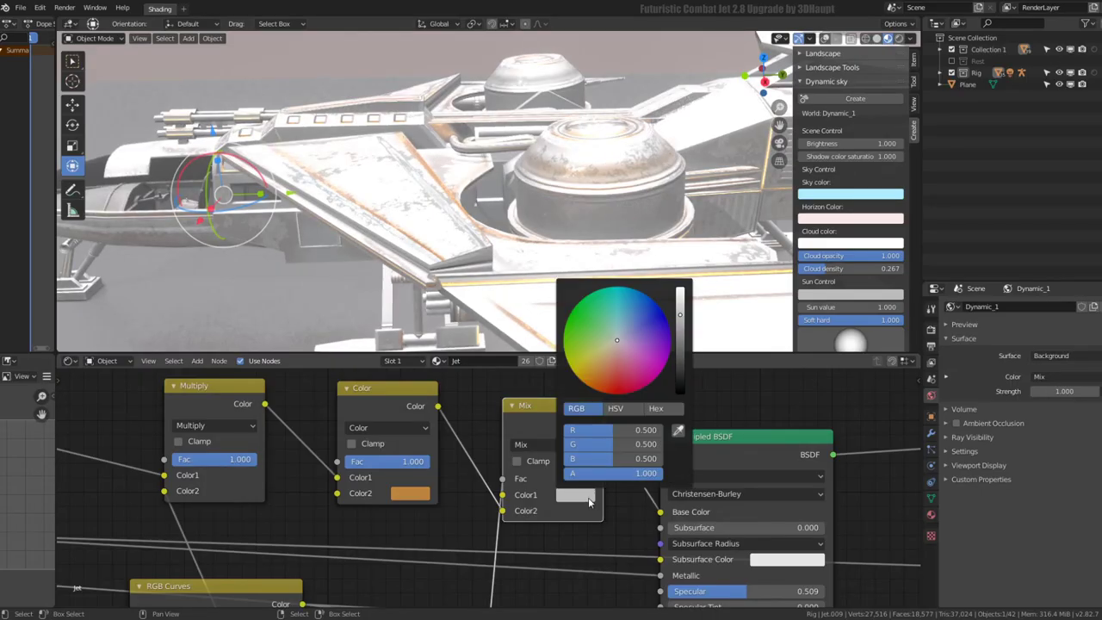
{"action": "mouse_move", "coordinate": [681, 328]}
{"action": "left_mouse_down"}
{"action": "mouse_move", "coordinate": [681, 361]}
{"action": "mouse_move", "coordinate": [680, 289]}
{"action": "left_mouse_up"}
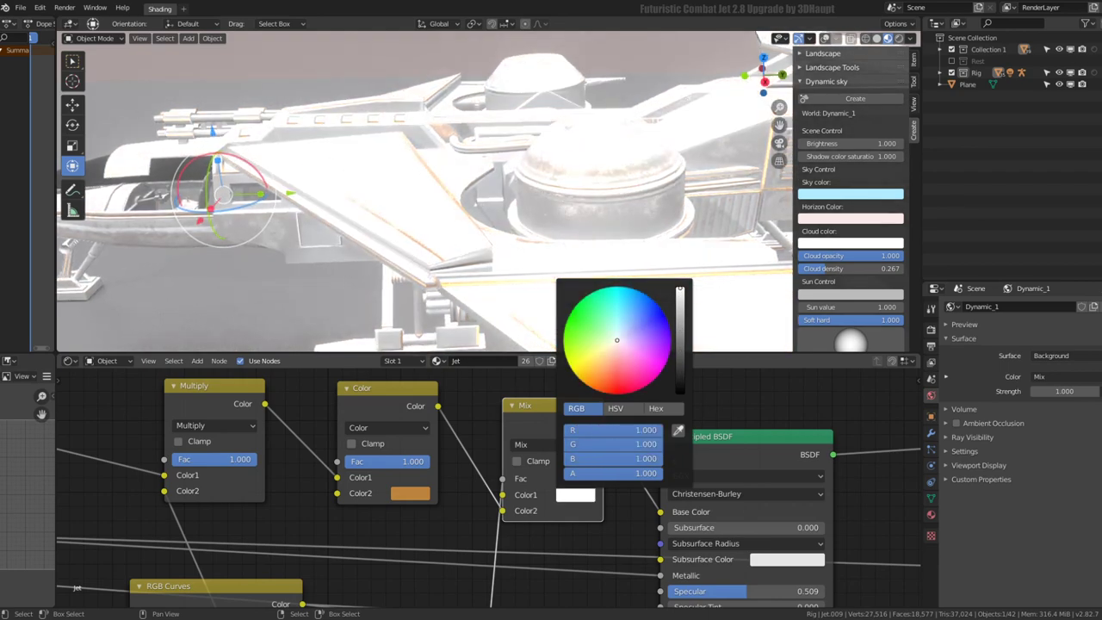
{"action": "mouse_move", "coordinate": [621, 319]}
{"action": "left_mouse_down"}
{"action": "mouse_move", "coordinate": [616, 379]}
{"action": "mouse_move", "coordinate": [590, 366]}
{"action": "mouse_move", "coordinate": [608, 348]}
{"action": "left_mouse_up"}
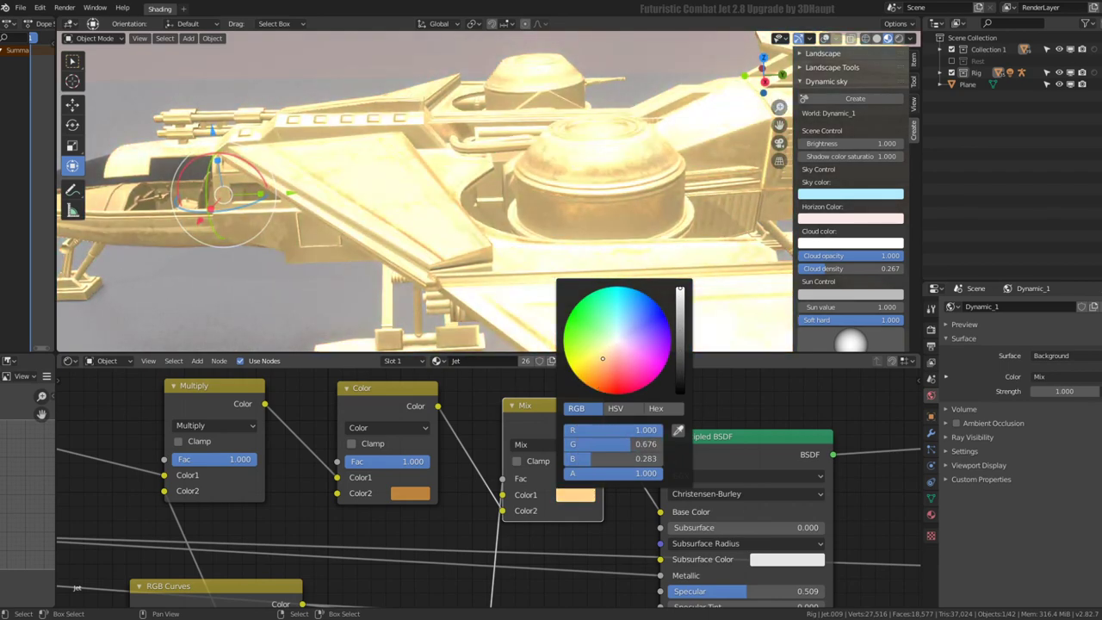
{"action": "mouse_move", "coordinate": [524, 313]}
{"action": "middle_mouse_down"}
{"action": "mouse_move", "coordinate": [600, 239]}
{"action": "mouse_move", "coordinate": [585, 243]}
{"action": "middle_mouse_up"}
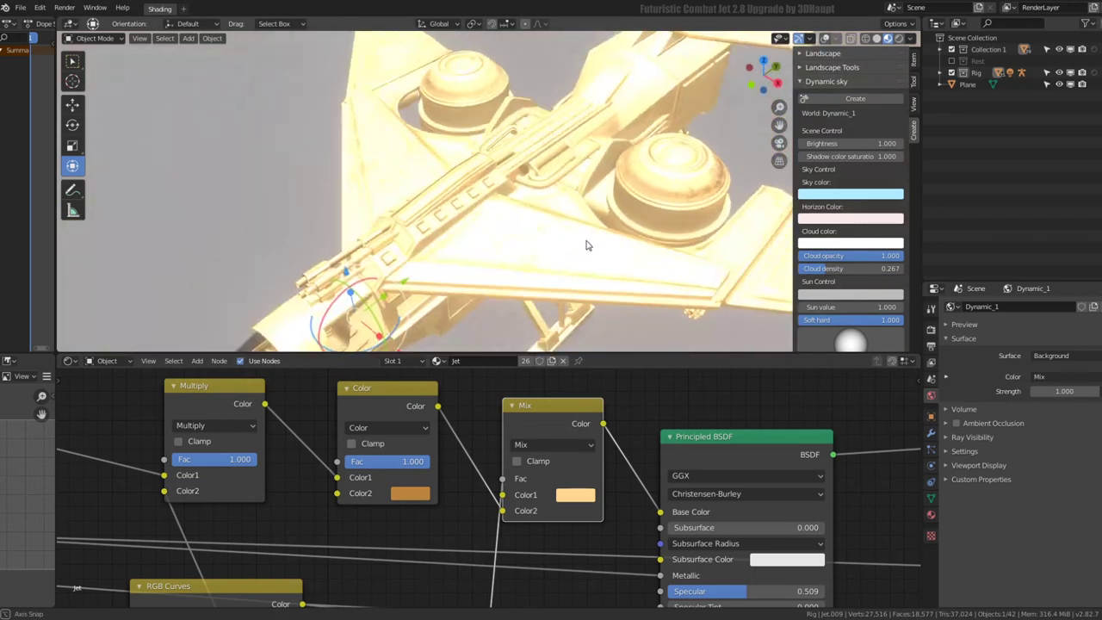
{"action": "left_click", "coordinate": [567, 501]}
{"action": "mouse_move", "coordinate": [677, 295]}
{"action": "left_mouse_down"}
{"action": "mouse_move", "coordinate": [680, 393]}
{"action": "mouse_move", "coordinate": [679, 379]}
{"action": "left_mouse_up"}
{"action": "mouse_move", "coordinate": [485, 149]}
{"action": "middle_mouse_down"}
{"action": "mouse_move", "coordinate": [588, 128]}
{"action": "mouse_move", "coordinate": [541, 344]}
{"action": "middle_mouse_up"}
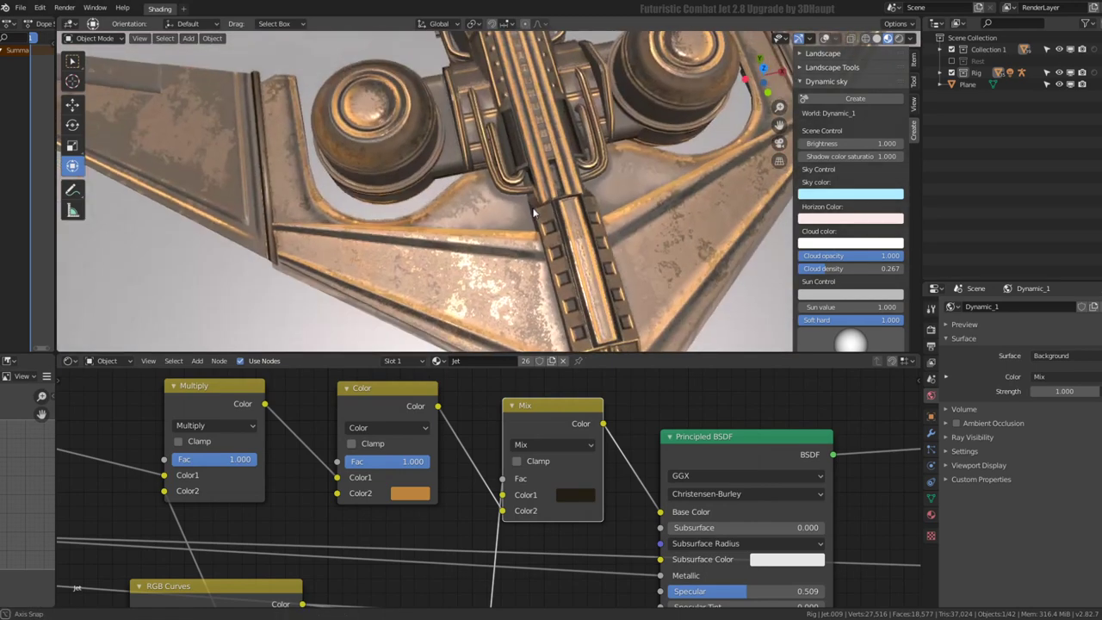
Settle on a near-black navy Color1 (R 0.008, G 0.032, B 0.051) for a gunmetal finish
{"action": "scroll", "coordinate": [570, 484], "scroll_direction": "up", "scroll_amount": 2}
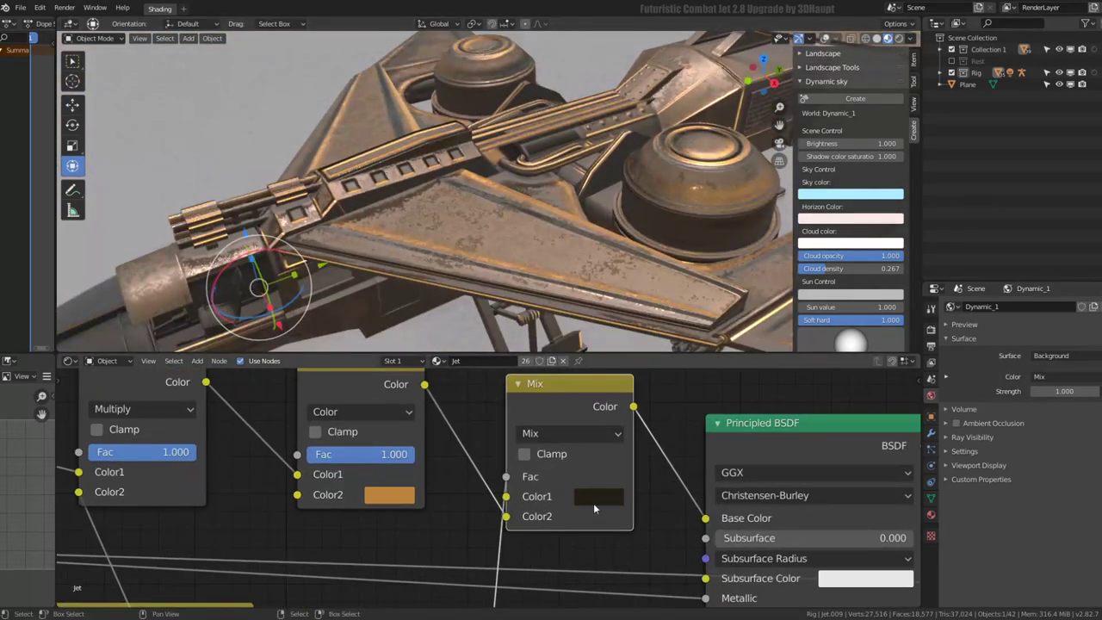
{"action": "left_click", "coordinate": [594, 508]}
{"action": "mouse_move", "coordinate": [737, 349]}
{"action": "left_mouse_down"}
{"action": "mouse_move", "coordinate": [732, 299]}
{"action": "mouse_move", "coordinate": [654, 281]}
{"action": "mouse_move", "coordinate": [665, 260]}
{"action": "left_mouse_up"}
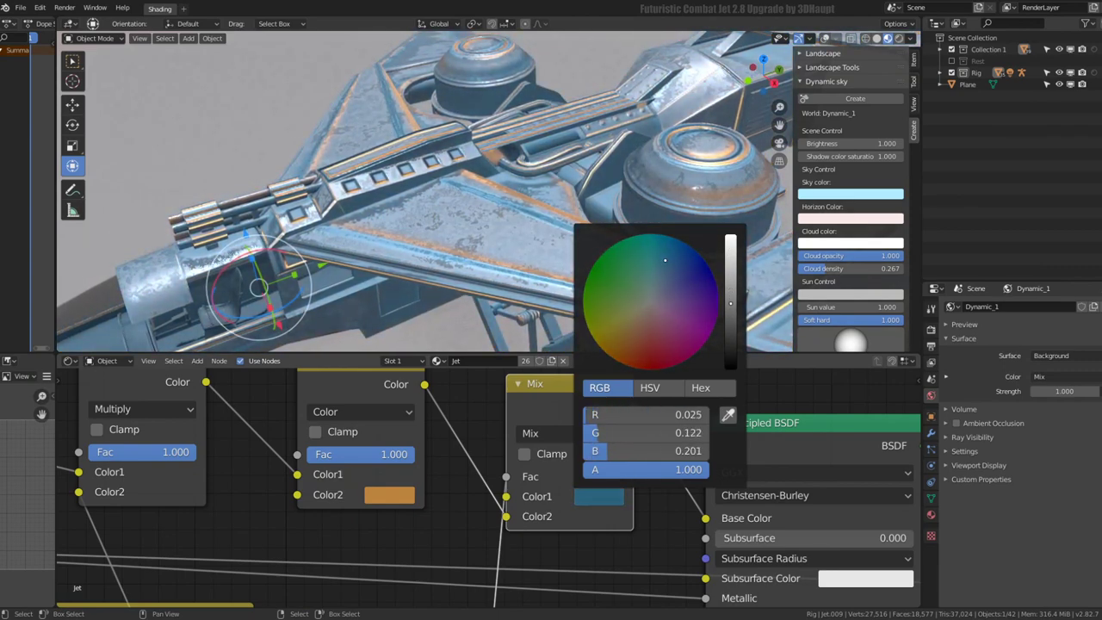
{"action": "mouse_move", "coordinate": [732, 303]}
{"action": "left_mouse_down"}
{"action": "mouse_move", "coordinate": [730, 268]}
{"action": "mouse_move", "coordinate": [730, 336]}
{"action": "left_mouse_up"}
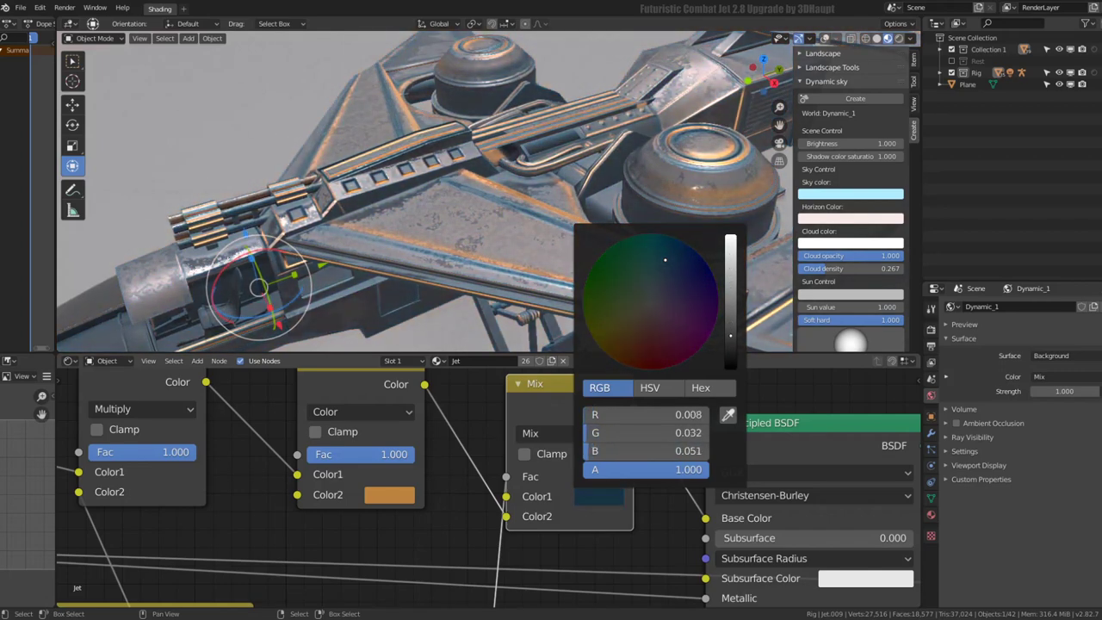
{"action": "middle_click_drag", "start_coordinate": [484, 199], "coordinate": [397, 198]}
{"action": "scroll", "coordinate": [481, 437], "scroll_direction": "down", "scroll_amount": 3}
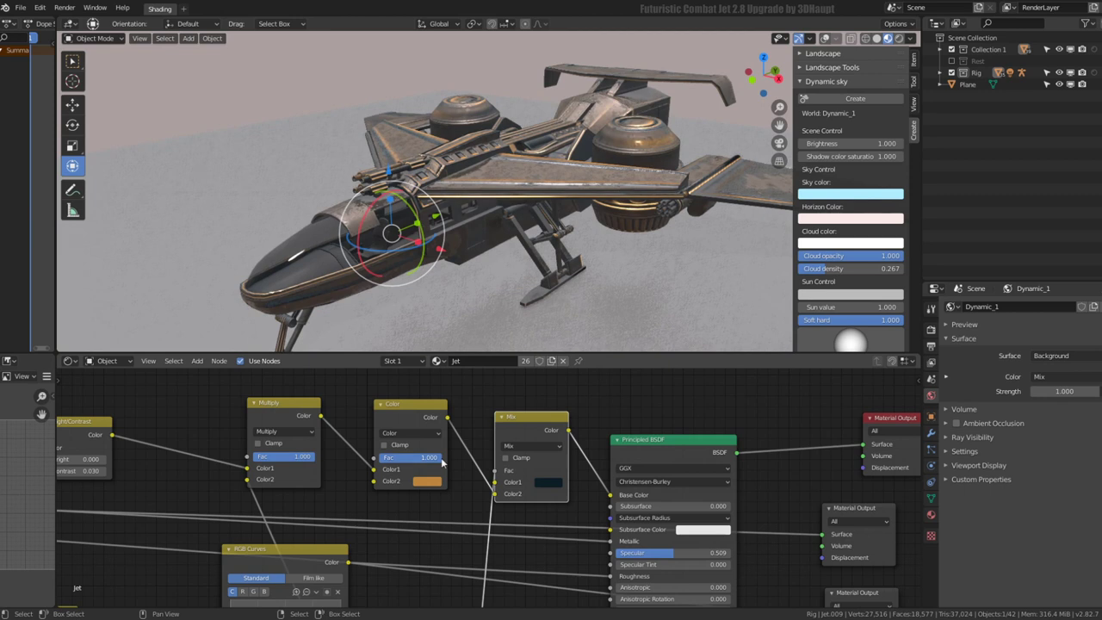
Nudge the Color node left, zero the orange tint's factor, then restore it at full strength
{"action": "left_click_drag", "start_coordinate": [409, 405], "coordinate": [383, 406]}
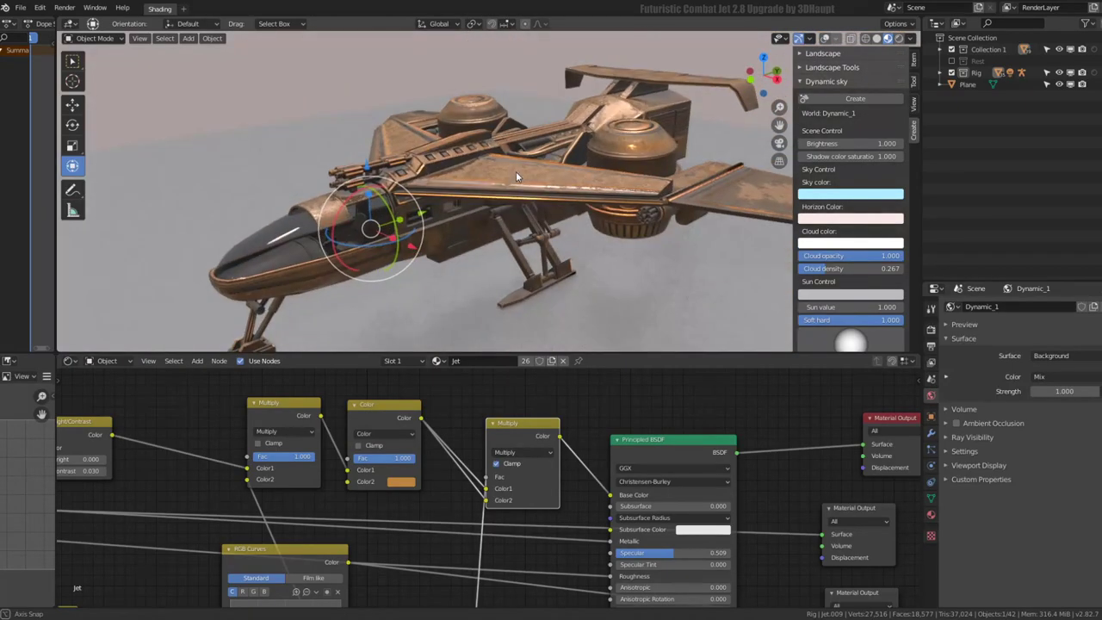
{"action": "scroll", "coordinate": [430, 493], "scroll_direction": "up", "scroll_amount": 2}
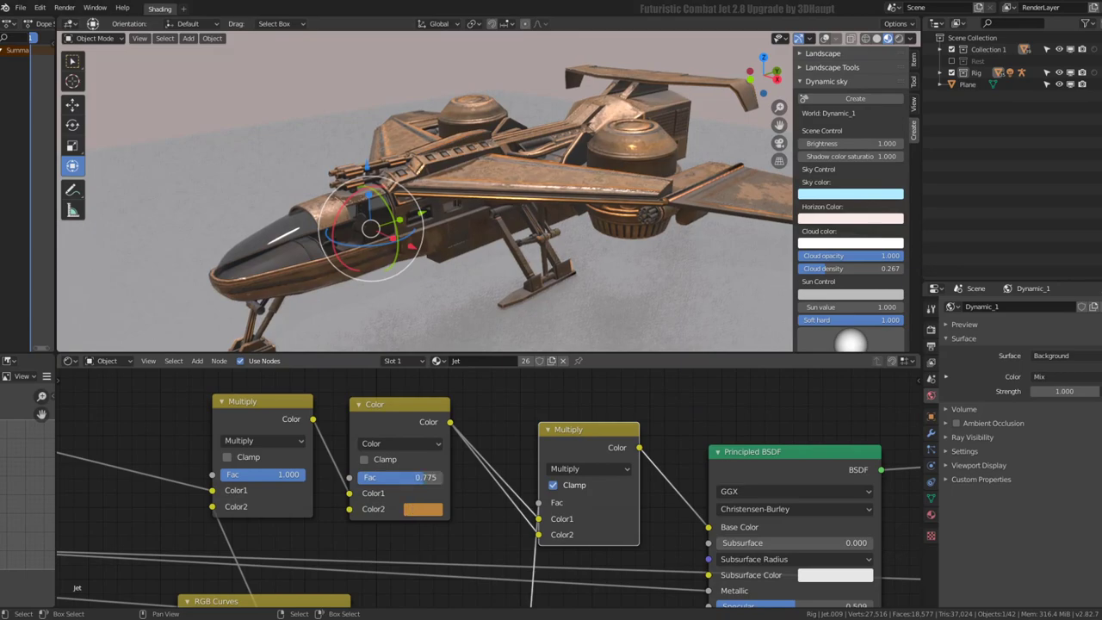
{"action": "key", "text": "BackSpace"}
{"action": "mouse_move", "coordinate": [470, 278]}
{"action": "middle_mouse_down"}
{"action": "mouse_move", "coordinate": [601, 243]}
{"action": "mouse_move", "coordinate": [428, 270]}
{"action": "middle_mouse_up"}
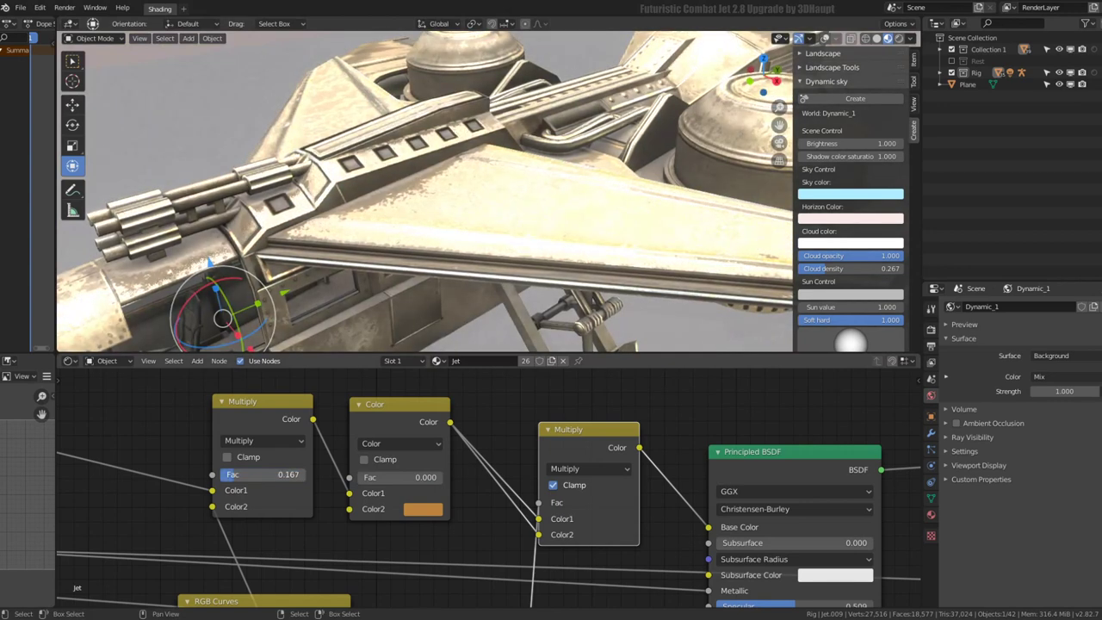
{"action": "scroll", "coordinate": [308, 479], "scroll_direction": "down", "scroll_amount": 2}
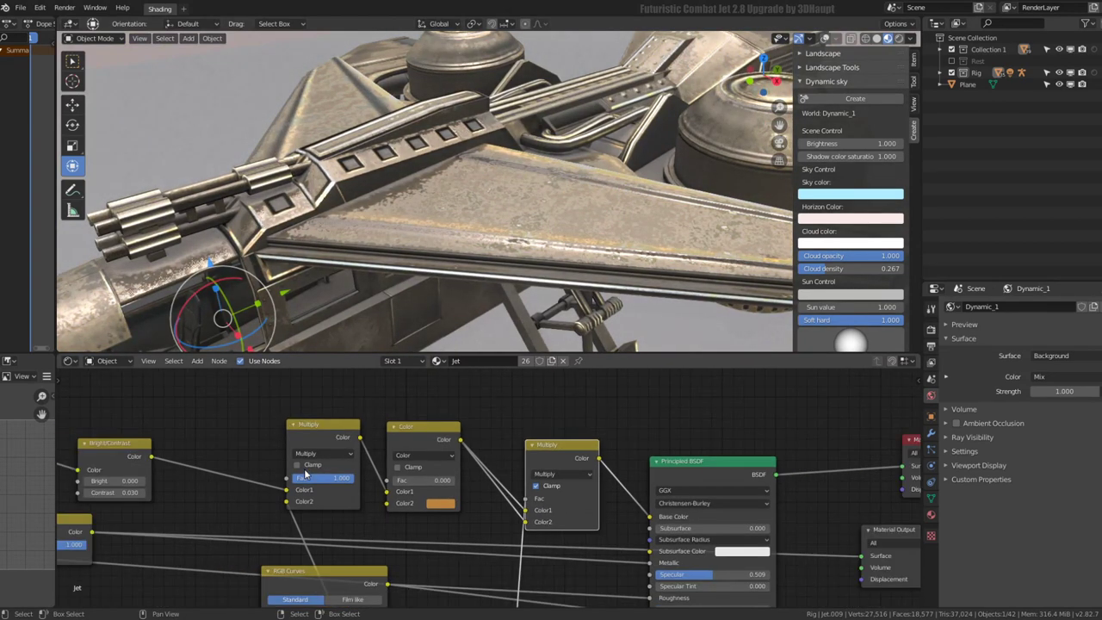
{"action": "key", "text": "ctrl+v"}
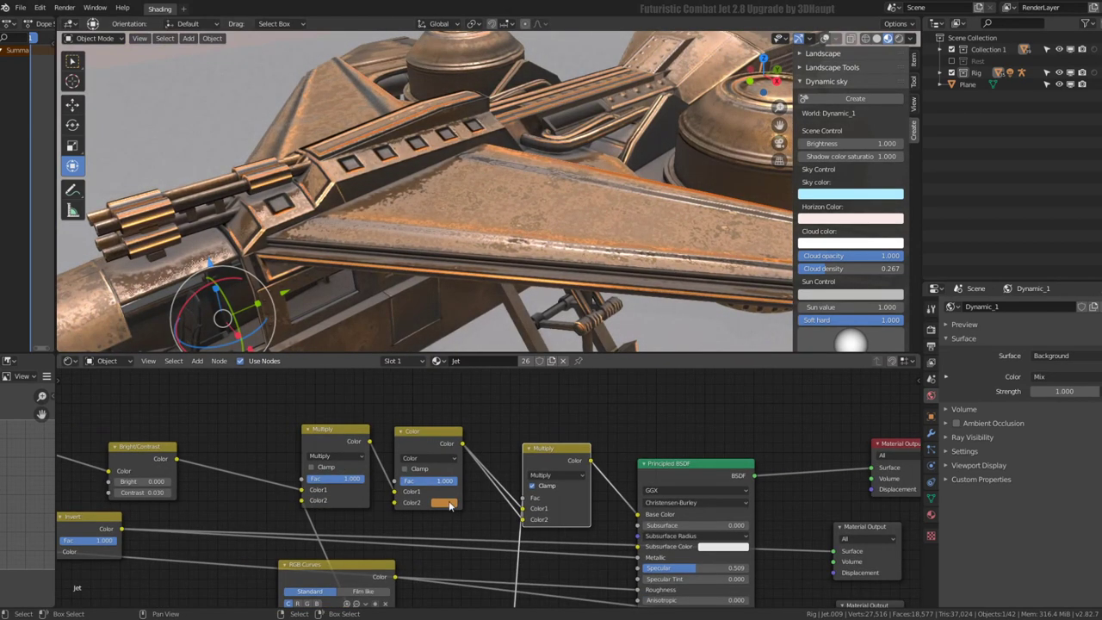
Try purple, yellow-gold and pale yellow tints, ending on a pale cream Color2
{"action": "left_click", "coordinate": [447, 503]}
{"action": "mouse_move", "coordinate": [466, 416]}
{"action": "left_mouse_down"}
{"action": "mouse_move", "coordinate": [484, 398]}
{"action": "mouse_move", "coordinate": [472, 397]}
{"action": "mouse_move", "coordinate": [515, 401]}
{"action": "mouse_move", "coordinate": [470, 399]}
{"action": "mouse_move", "coordinate": [515, 363]}
{"action": "left_mouse_up"}
{"action": "mouse_move", "coordinate": [469, 399]}
{"action": "left_mouse_down"}
{"action": "mouse_move", "coordinate": [456, 410]}
{"action": "mouse_move", "coordinate": [470, 401]}
{"action": "left_mouse_up"}
{"action": "middle_click_drag", "start_coordinate": [482, 258], "coordinate": [508, 156]}
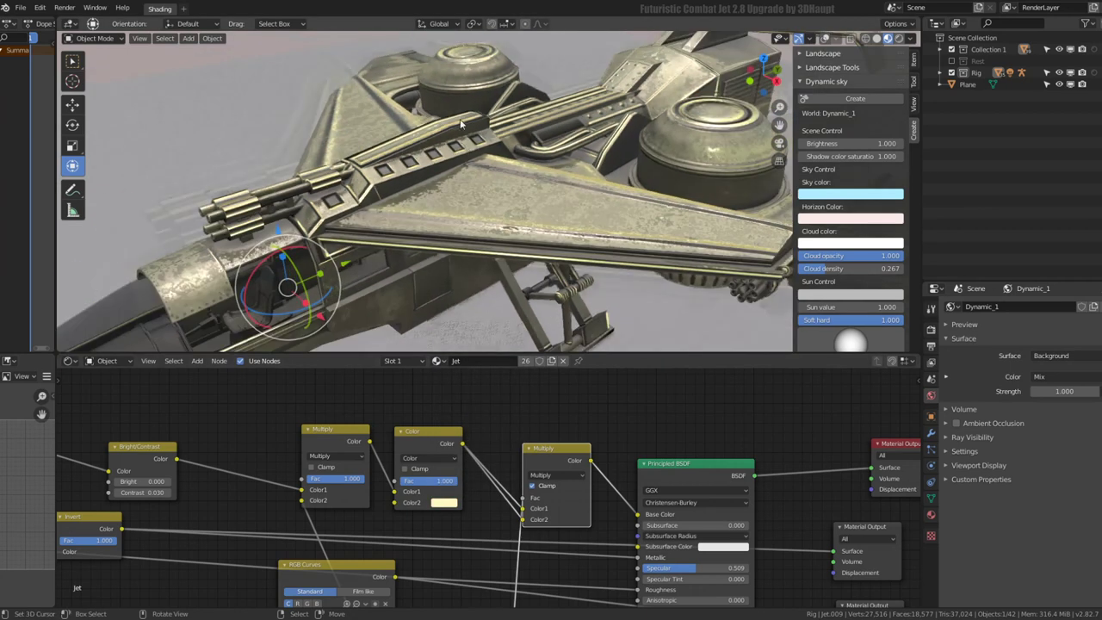
{"action": "scroll", "coordinate": [421, 456], "scroll_direction": "down", "scroll_amount": 1}
{"action": "scroll", "coordinate": [421, 457], "scroll_direction": "down", "scroll_amount": 1}
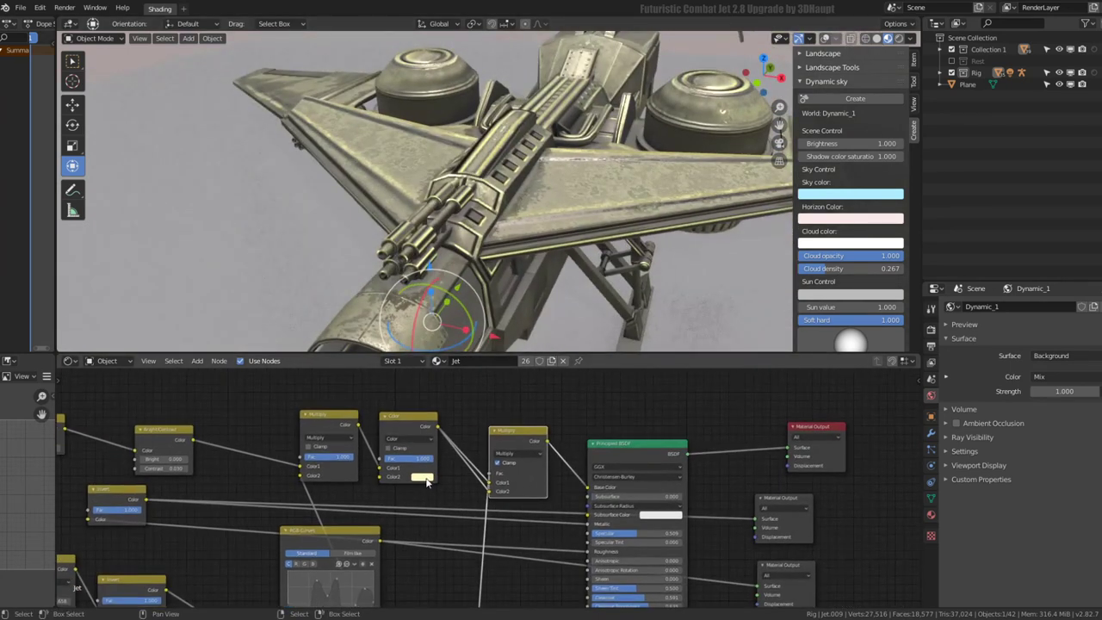
{"action": "left_click", "coordinate": [425, 479]}
{"action": "left_click_drag", "start_coordinate": [442, 392], "coordinate": [444, 389]}
Set the Multiply node's blending mode to Color Burn at full factor
{"action": "left_click_drag", "start_coordinate": [503, 431], "coordinate": [492, 434]}
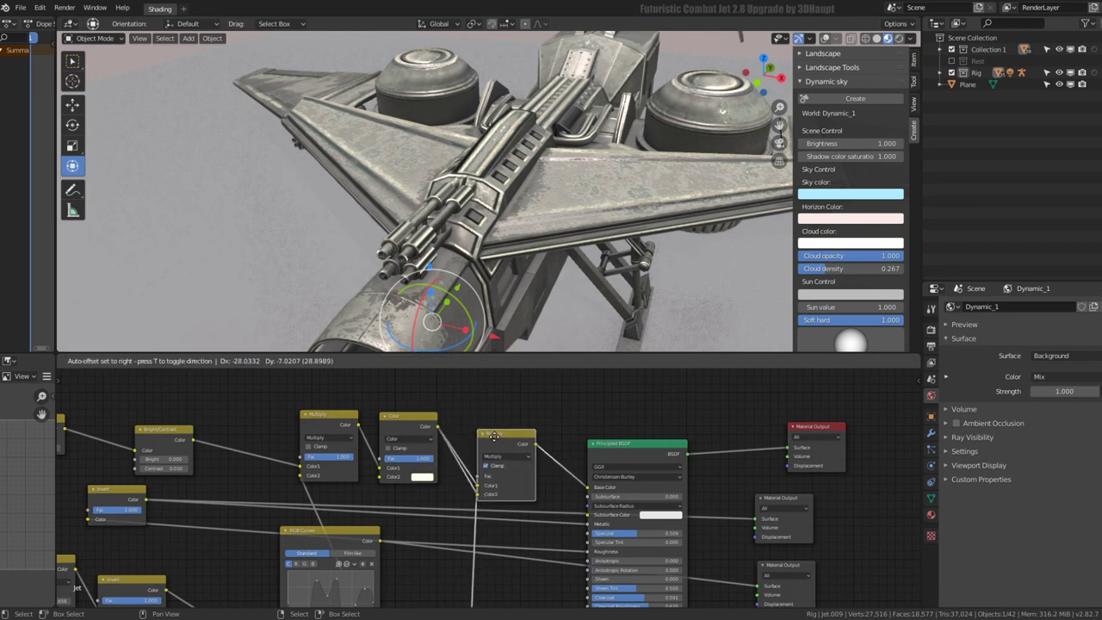
{"action": "left_click", "coordinate": [506, 456]}
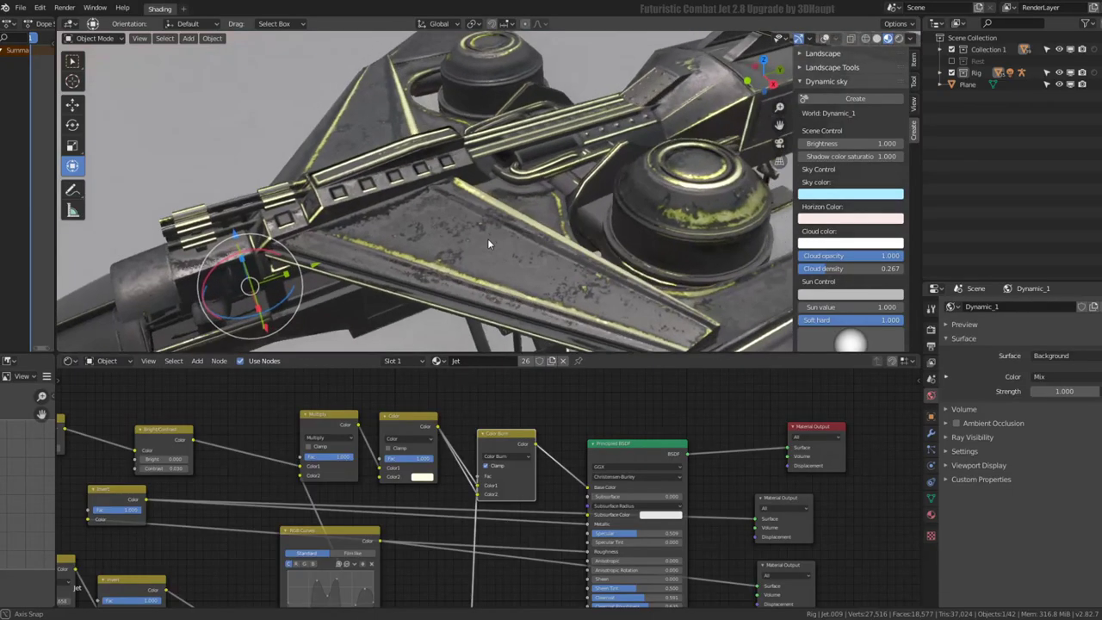
{"action": "mouse_move", "coordinate": [488, 238]}
{"action": "middle_mouse_down"}
{"action": "mouse_move", "coordinate": [541, 193]}
{"action": "mouse_move", "coordinate": [541, 170]}
{"action": "middle_mouse_up"}
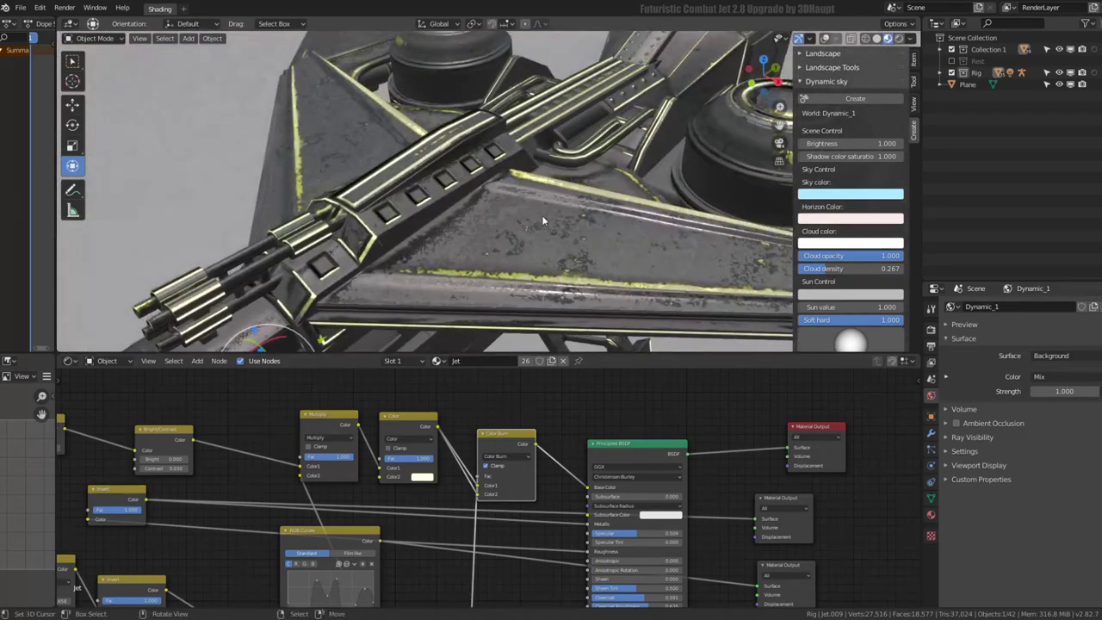
{"action": "left_click_drag", "start_coordinate": [340, 461], "coordinate": [400, 465]}
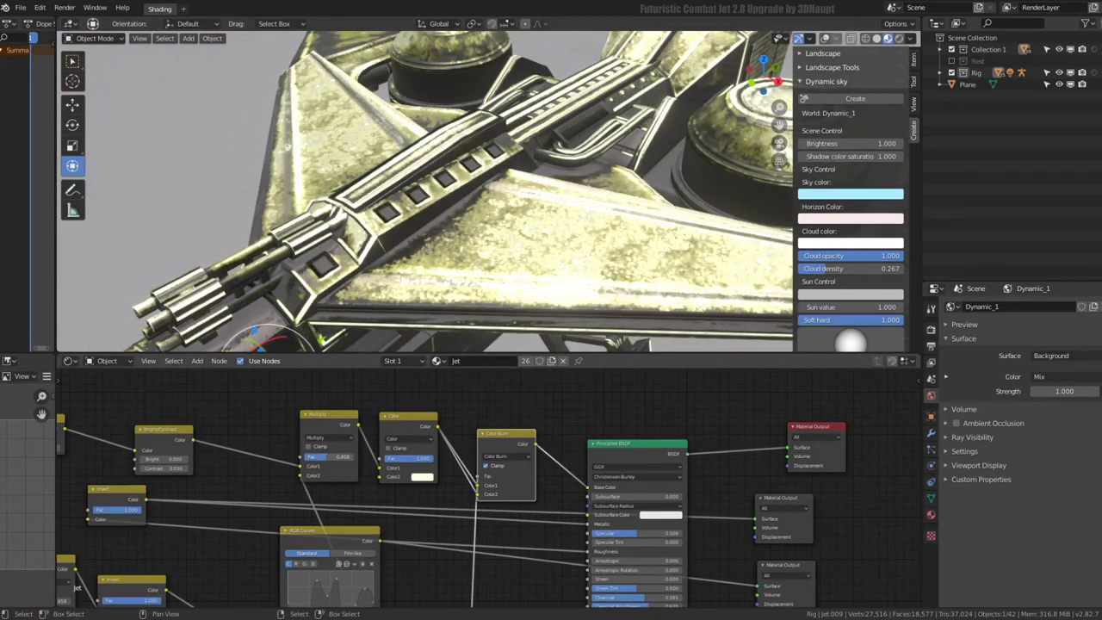
Change the Color node's Color2 tint to a red-orange
{"action": "left_click", "coordinate": [428, 480]}
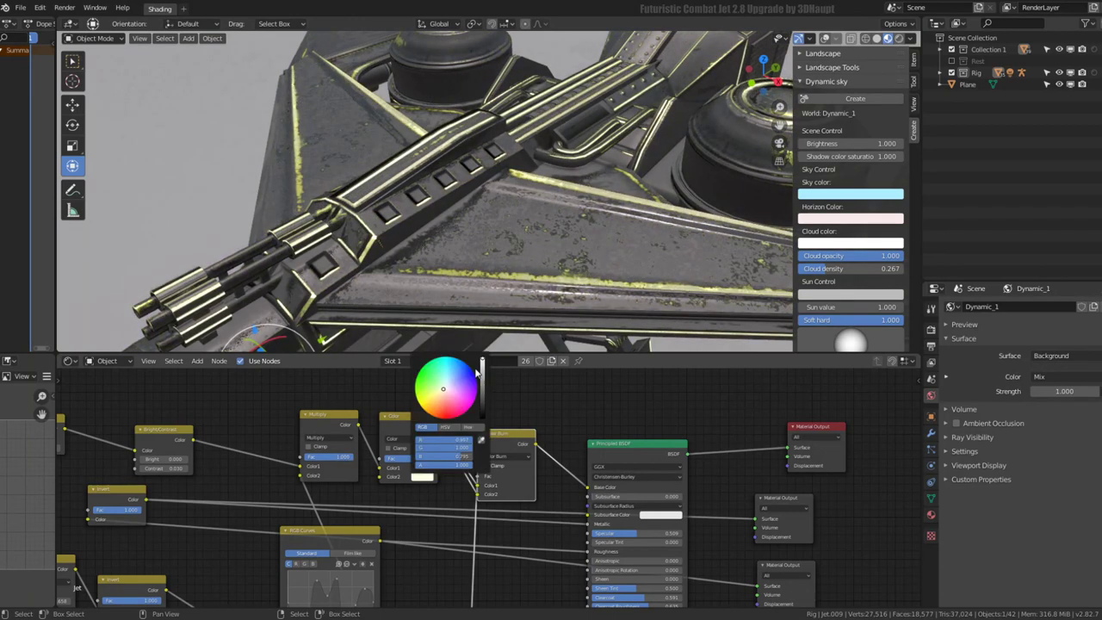
{"action": "left_click_drag", "start_coordinate": [483, 363], "coordinate": [437, 414]}
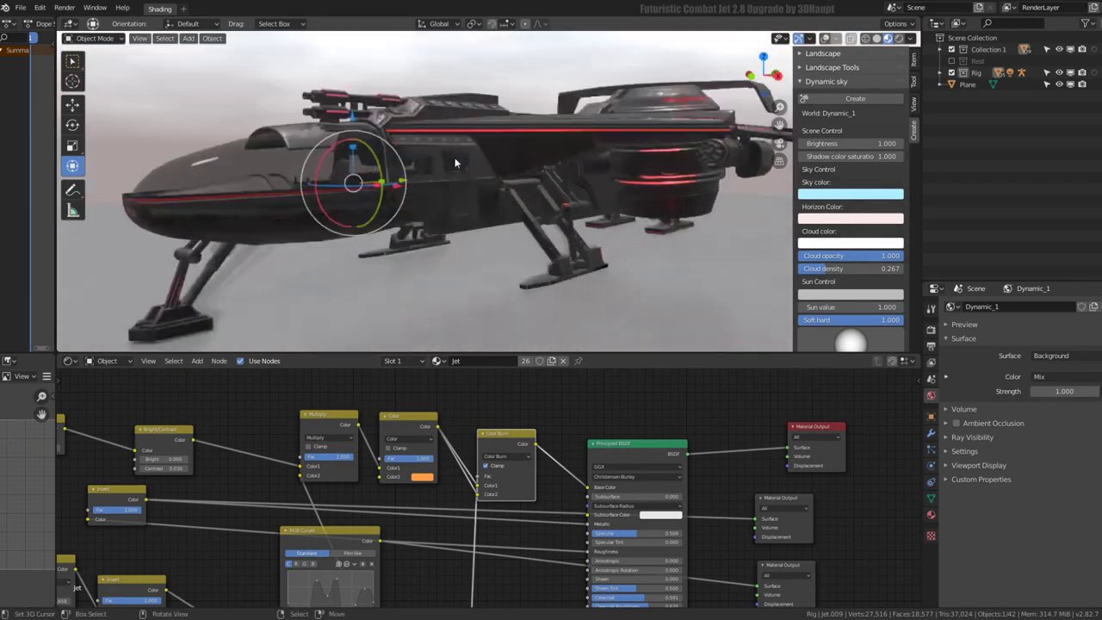
{"action": "mouse_move", "coordinate": [402, 184]}
{"action": "middle_mouse_down"}
{"action": "mouse_move", "coordinate": [376, 193]}
{"action": "mouse_move", "coordinate": [332, 165]}
{"action": "mouse_move", "coordinate": [371, 153]}
{"action": "mouse_move", "coordinate": [448, 196]}
{"action": "mouse_move", "coordinate": [456, 207]}
{"action": "mouse_move", "coordinate": [413, 224]}
{"action": "mouse_move", "coordinate": [424, 239]}
{"action": "middle_mouse_up"}
{"action": "scroll", "coordinate": [491, 438], "scroll_direction": "up", "scroll_amount": 1}
{"action": "scroll", "coordinate": [490, 438], "scroll_direction": "up", "scroll_amount": 1}
{"action": "scroll", "coordinate": [491, 438], "scroll_direction": "up", "scroll_amount": 1}
{"action": "scroll", "coordinate": [475, 448], "scroll_direction": "down", "scroll_amount": 1}
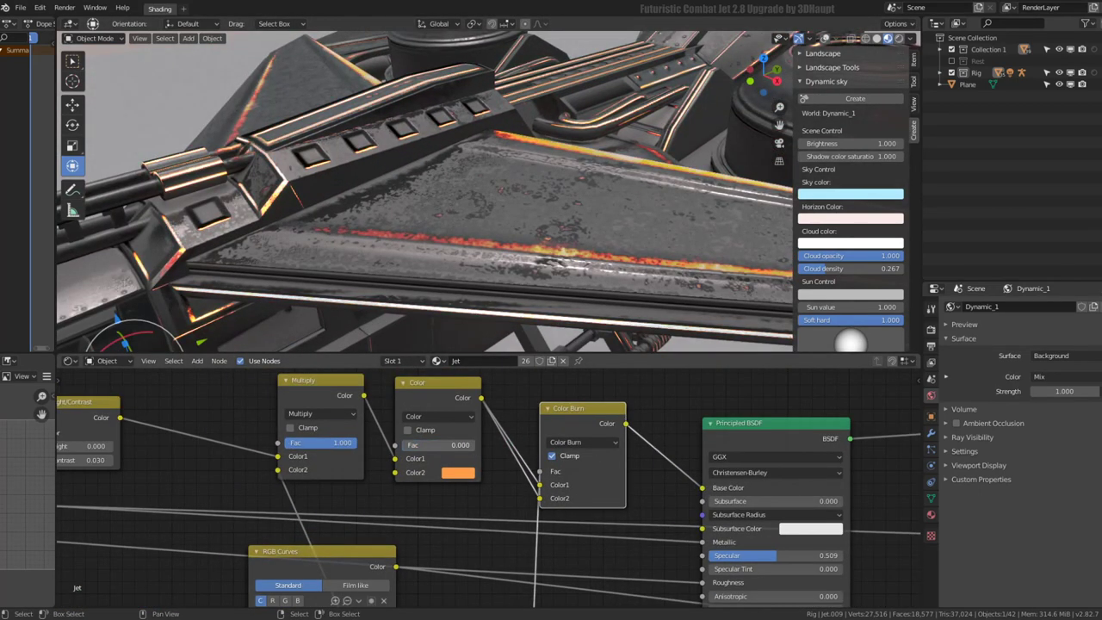
Drop the Multiply factor to 0 and the Color factor to 0.125
{"action": "left_click_drag", "start_coordinate": [351, 443], "coordinate": [284, 443]}
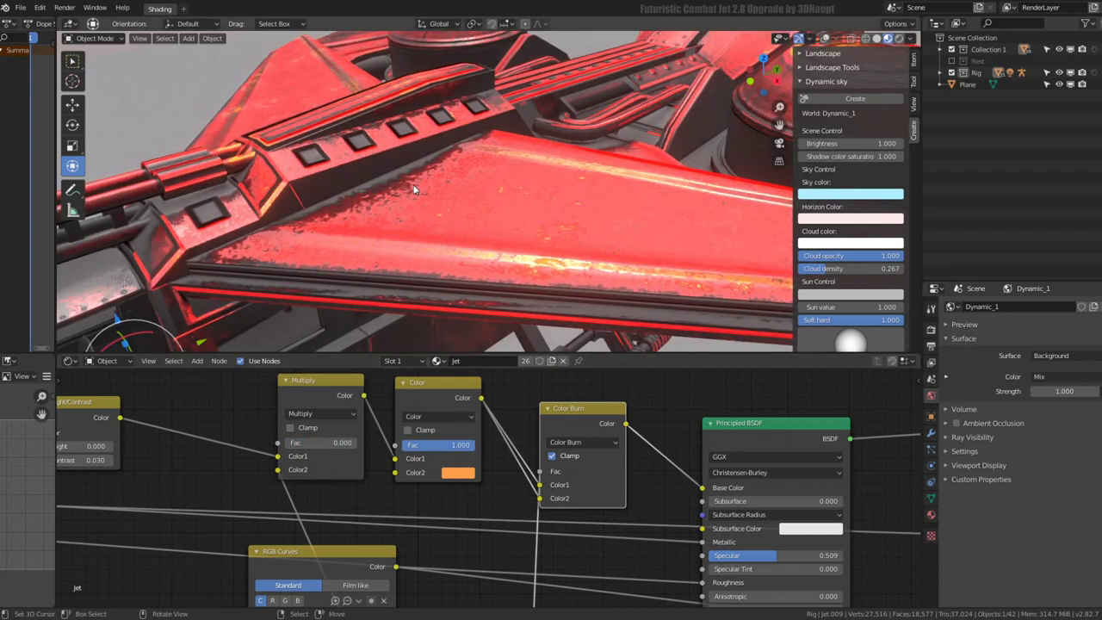
{"action": "scroll", "coordinate": [430, 215], "scroll_direction": "down", "scroll_amount": 5}
{"action": "mouse_move", "coordinate": [431, 215]}
{"action": "middle_mouse_down"}
{"action": "mouse_move", "coordinate": [516, 185]}
{"action": "mouse_move", "coordinate": [454, 178]}
{"action": "mouse_move", "coordinate": [473, 328]}
{"action": "middle_mouse_up"}
{"action": "scroll", "coordinate": [506, 452], "scroll_direction": "up", "scroll_amount": 1}
{"action": "left_click_drag", "start_coordinate": [454, 444], "coordinate": [410, 437]}
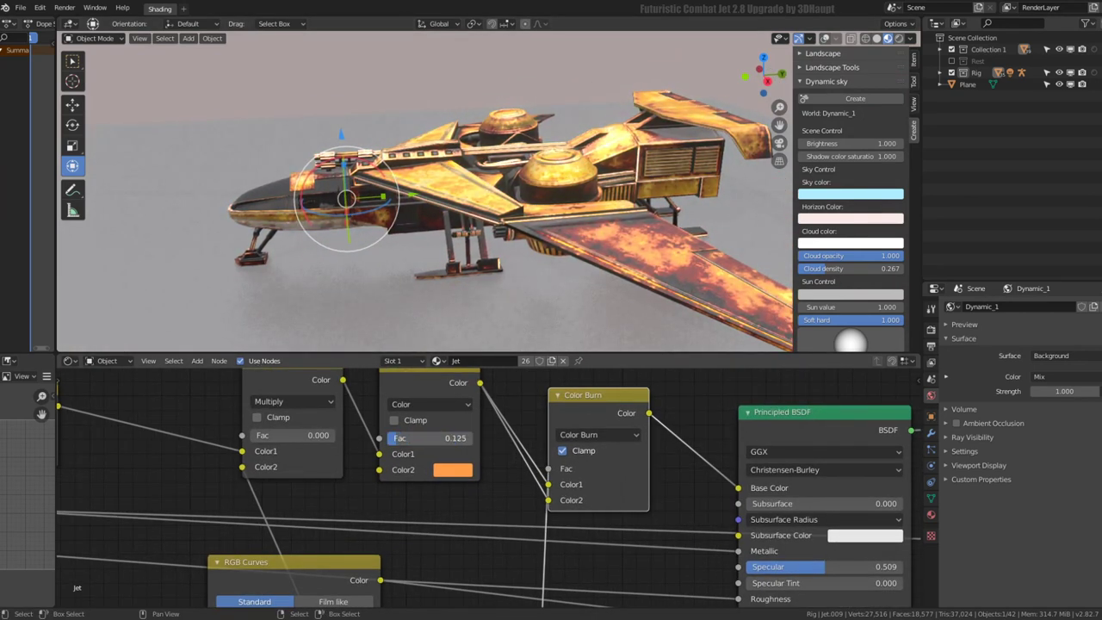
Lower the Color factor to about 0.267, then raise it back to full on the red tint
{"action": "mouse_move", "coordinate": [517, 215]}
{"action": "middle_mouse_down"}
{"action": "mouse_move", "coordinate": [646, 255]}
{"action": "mouse_move", "coordinate": [763, 137]}
{"action": "mouse_move", "coordinate": [534, 224]}
{"action": "middle_mouse_up"}
{"action": "left_click_drag", "start_coordinate": [415, 439], "coordinate": [582, 438]}
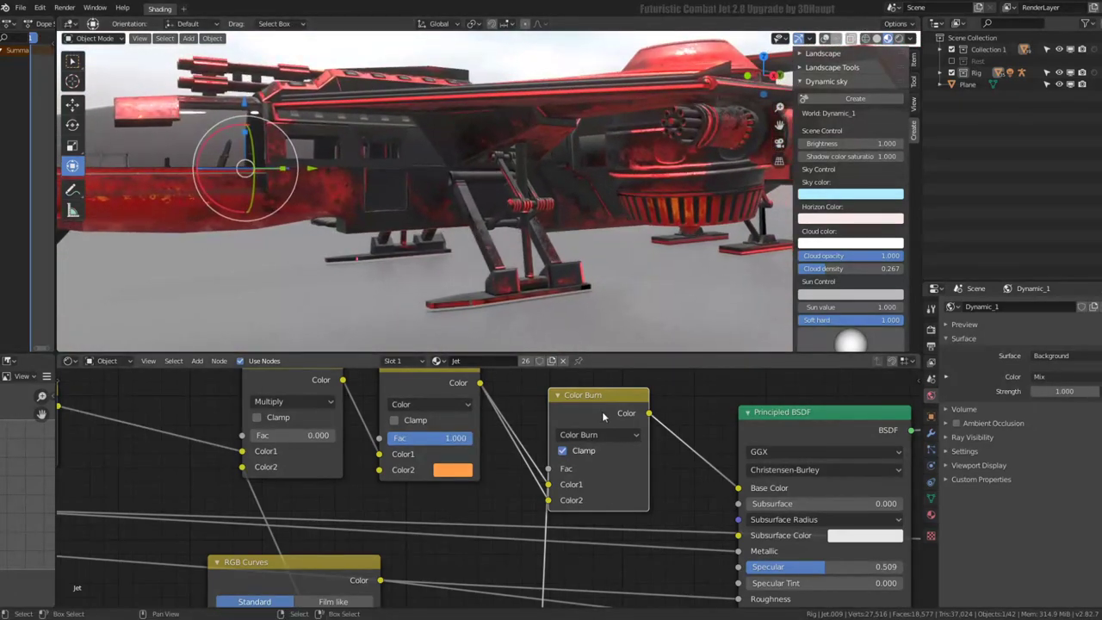
{"action": "scroll", "coordinate": [603, 416], "scroll_direction": "down", "scroll_amount": 2}
{"action": "scroll", "coordinate": [514, 479], "scroll_direction": "down", "scroll_amount": 2}
{"action": "scroll", "coordinate": [431, 215], "scroll_direction": "down", "scroll_amount": 3}
{"action": "middle_click_drag", "start_coordinate": [492, 146], "coordinate": [477, 344]}
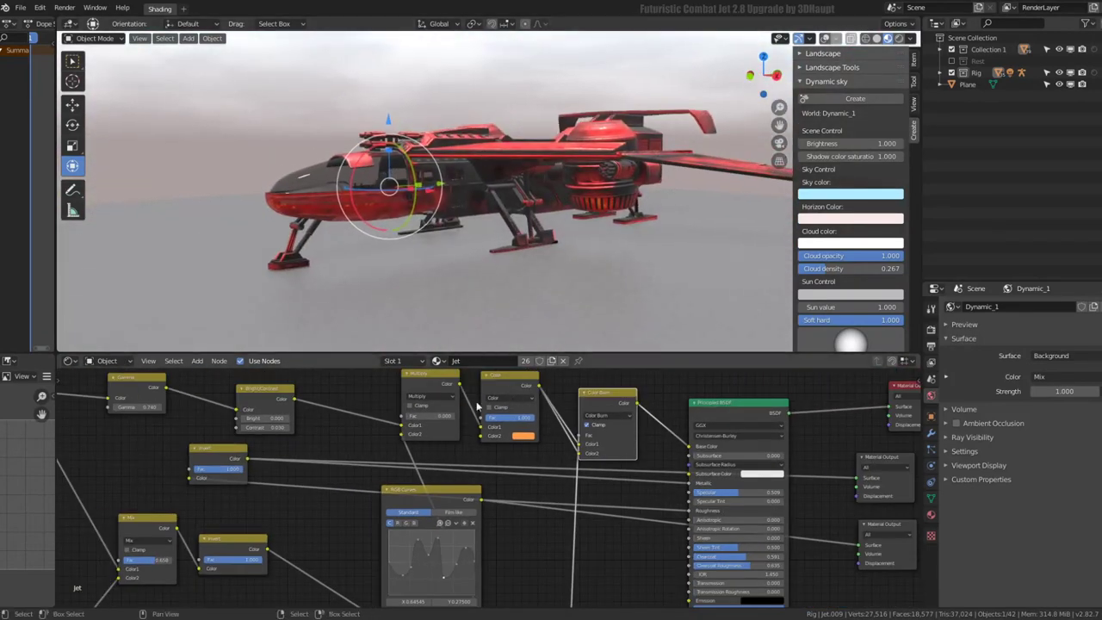
{"action": "scroll", "coordinate": [478, 413], "scroll_direction": "up", "scroll_amount": 1}
{"action": "scroll", "coordinate": [486, 448], "scroll_direction": "up", "scroll_amount": 2}
{"action": "scroll", "coordinate": [496, 487], "scroll_direction": "up", "scroll_amount": 1}
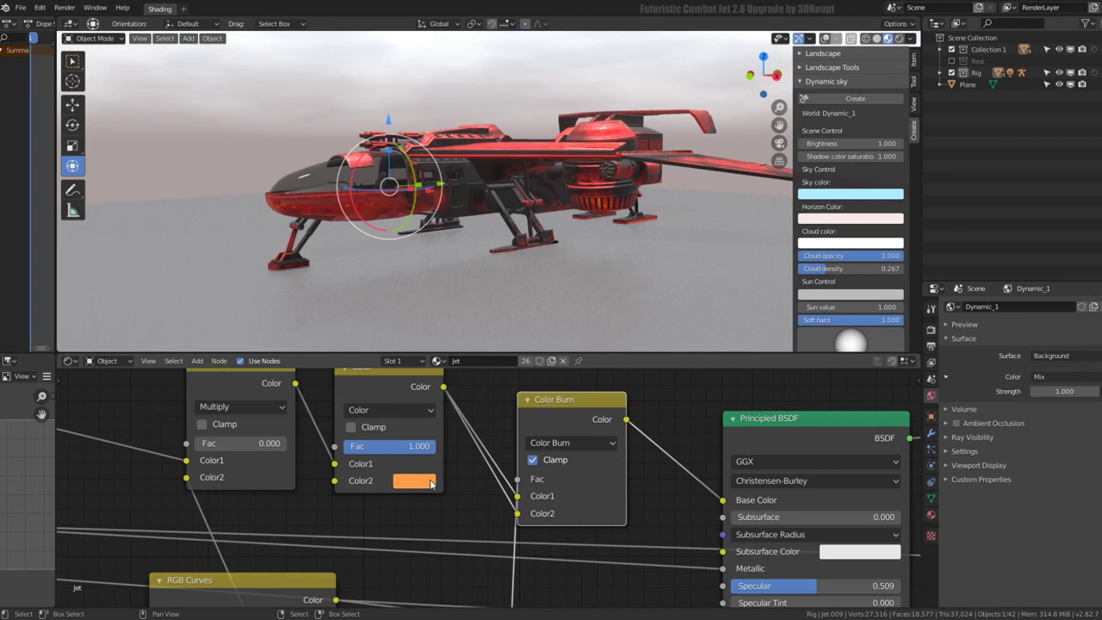
Switch the tint to blue and lower the Color factor to 0.350
{"action": "left_click", "coordinate": [431, 484]}
{"action": "mouse_move", "coordinate": [454, 351]}
{"action": "left_mouse_down"}
{"action": "mouse_move", "coordinate": [486, 285]}
{"action": "mouse_move", "coordinate": [448, 315]}
{"action": "mouse_move", "coordinate": [491, 297]}
{"action": "left_mouse_up"}
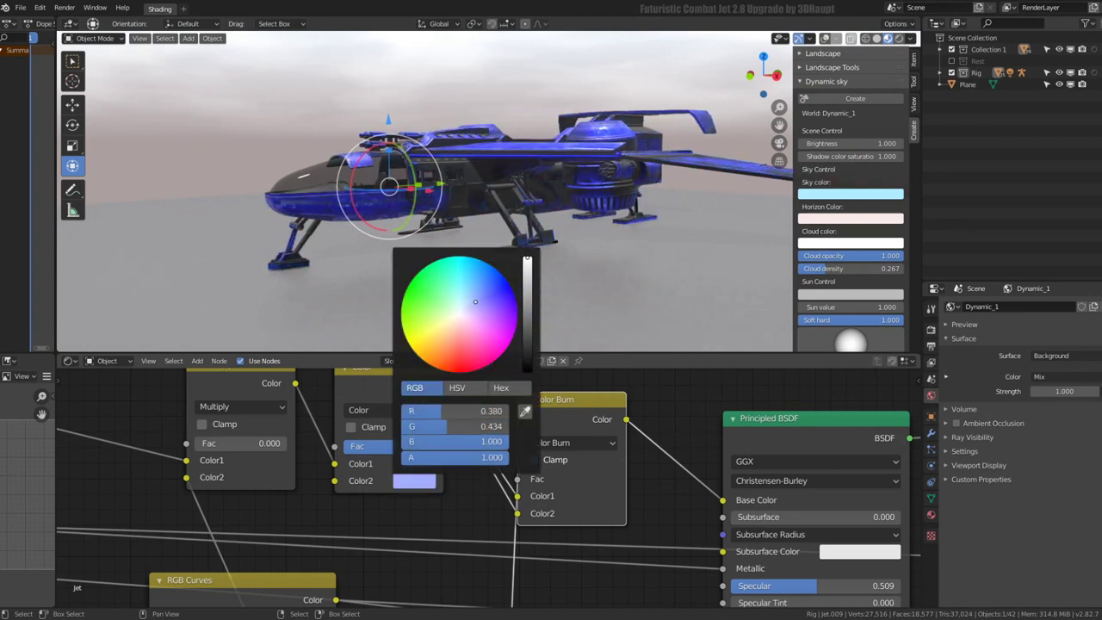
{"action": "mouse_move", "coordinate": [405, 224]}
{"action": "middle_mouse_down"}
{"action": "mouse_move", "coordinate": [362, 180]}
{"action": "mouse_move", "coordinate": [465, 220]}
{"action": "middle_mouse_up"}
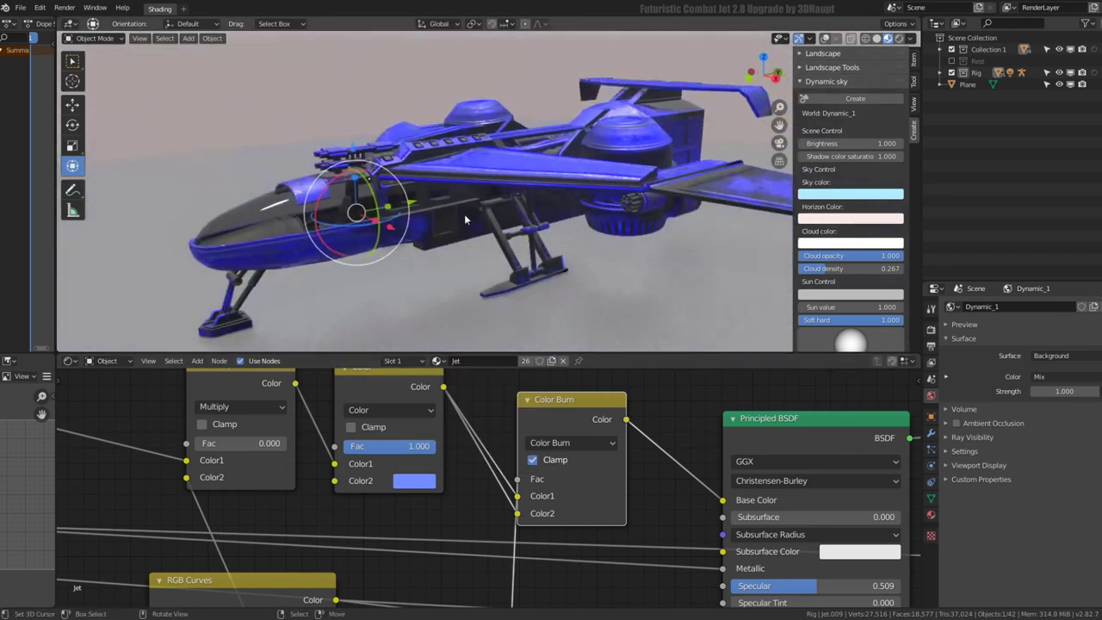
{"action": "left_click_drag", "start_coordinate": [419, 446], "coordinate": [376, 446]}
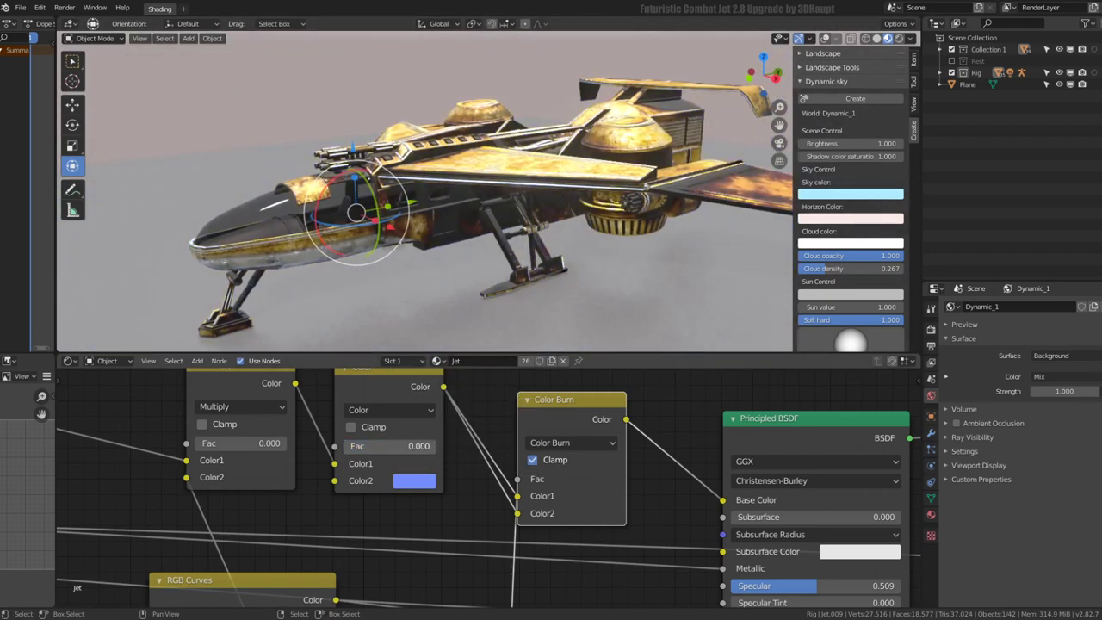
{"action": "scroll", "coordinate": [375, 446], "scroll_direction": "down", "scroll_amount": 3}
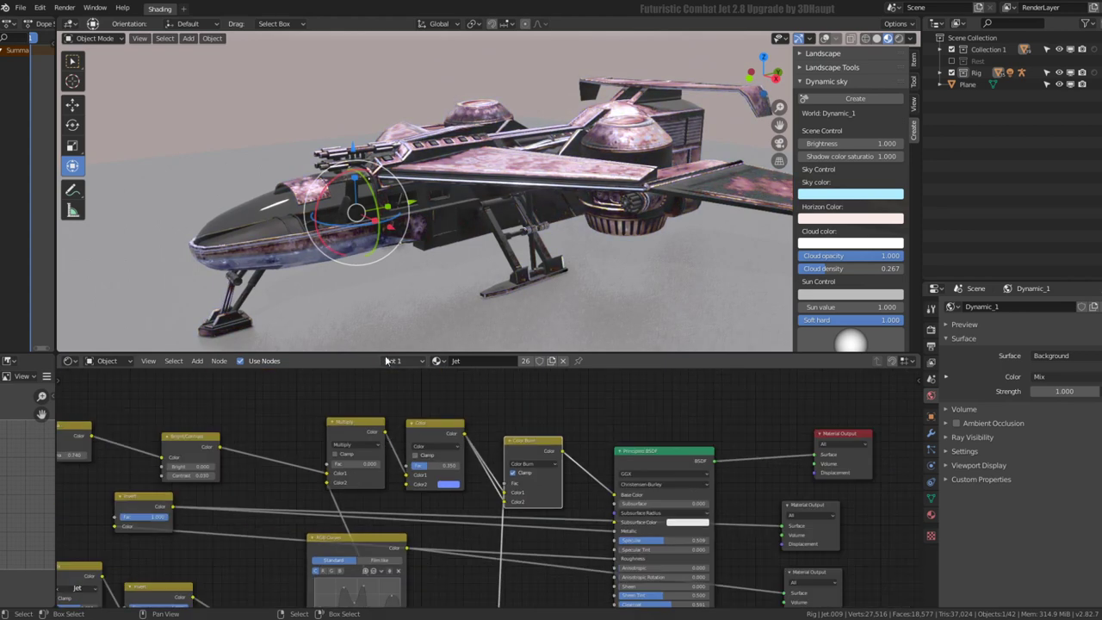
{"action": "mouse_move", "coordinate": [414, 155]}
{"action": "middle_mouse_down"}
{"action": "mouse_move", "coordinate": [457, 226]}
{"action": "mouse_move", "coordinate": [431, 199]}
{"action": "middle_mouse_up"}
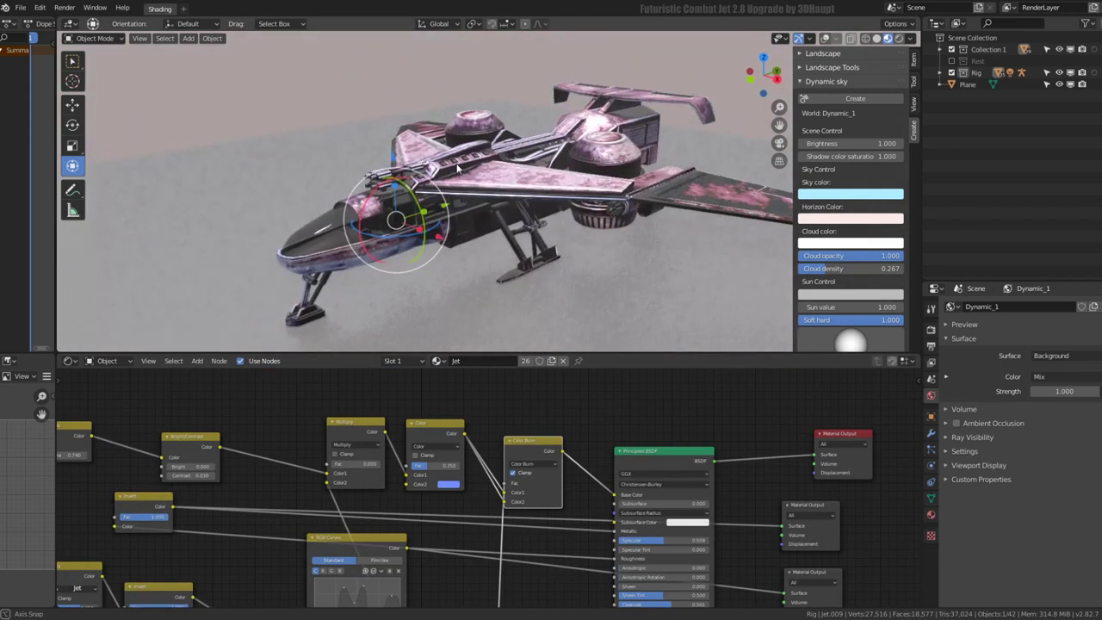
Set a pale cream Color2 and raise the Multiply factor to 1.0 for gold-edged dark metal
{"action": "left_click_drag", "start_coordinate": [425, 476], "coordinate": [437, 474]}
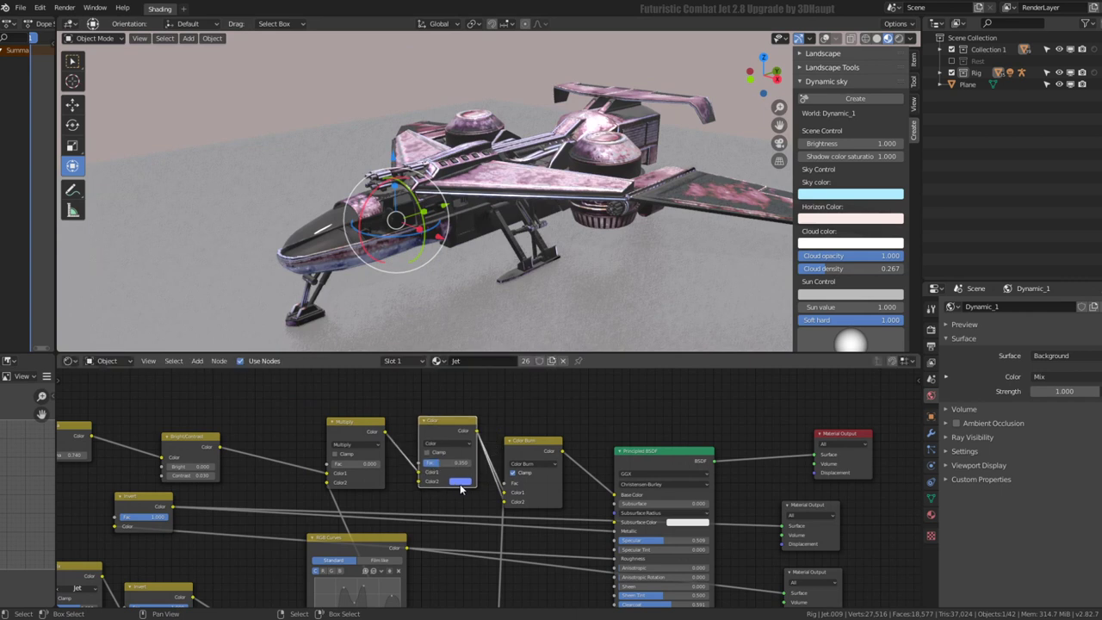
{"action": "left_click", "coordinate": [461, 481]}
{"action": "left_click", "coordinate": [461, 481]}
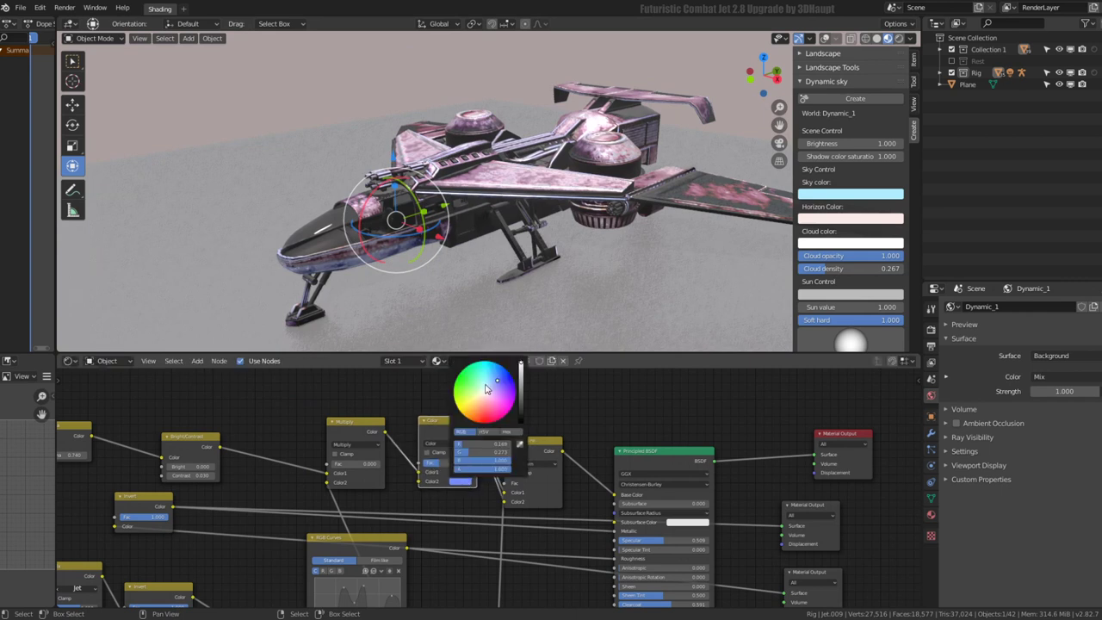
{"action": "left_click", "coordinate": [477, 397]}
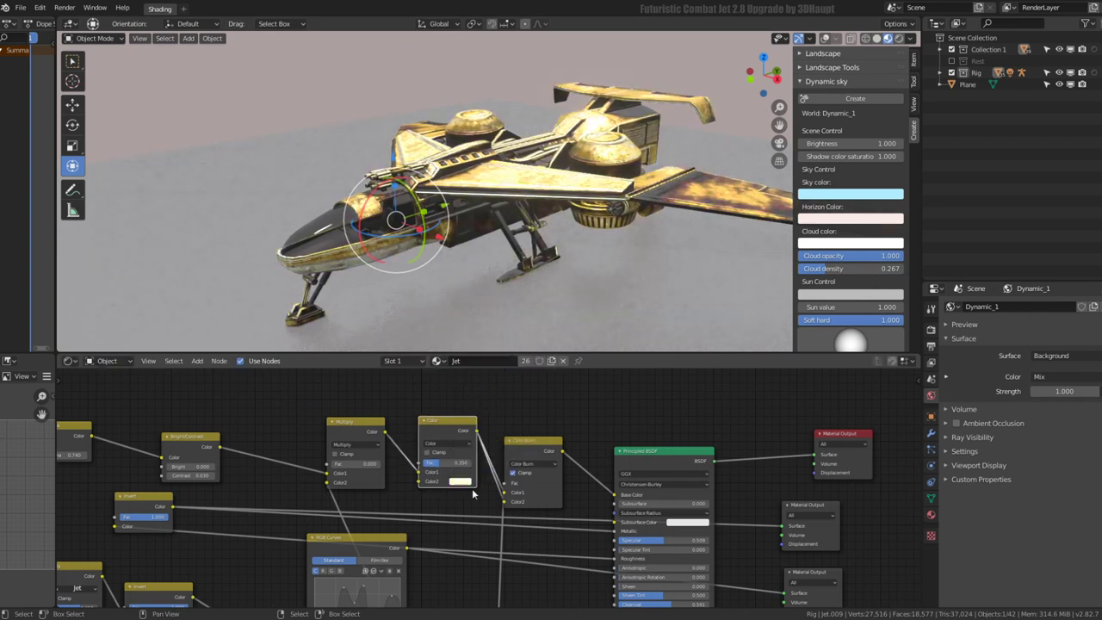
{"action": "left_click_drag", "start_coordinate": [436, 468], "coordinate": [439, 467]}
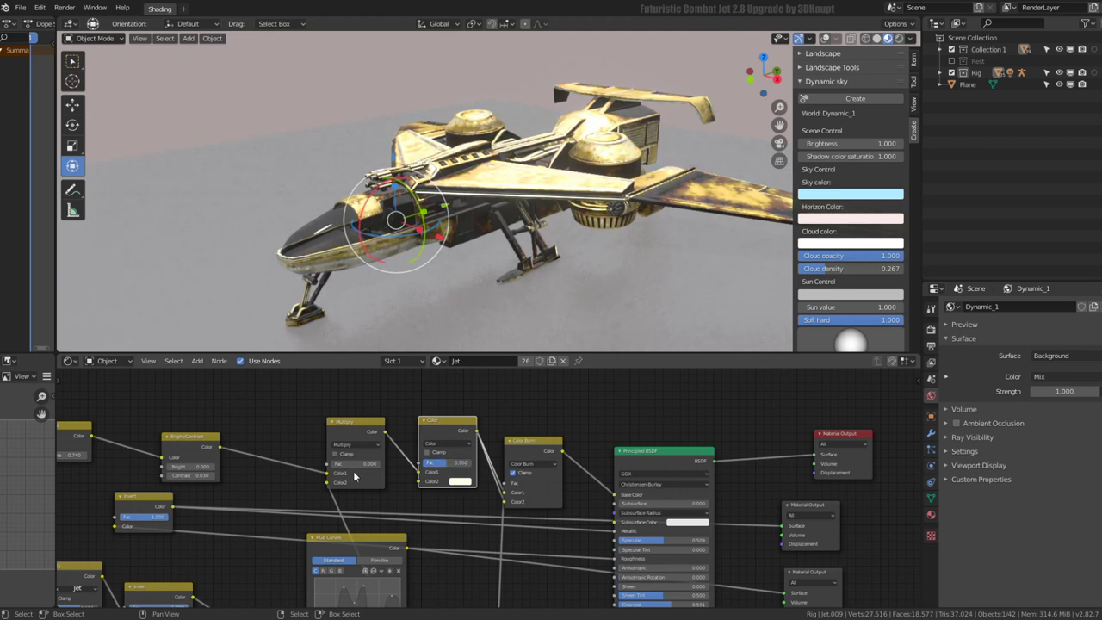
{"action": "left_click_drag", "start_coordinate": [356, 464], "coordinate": [383, 465]}
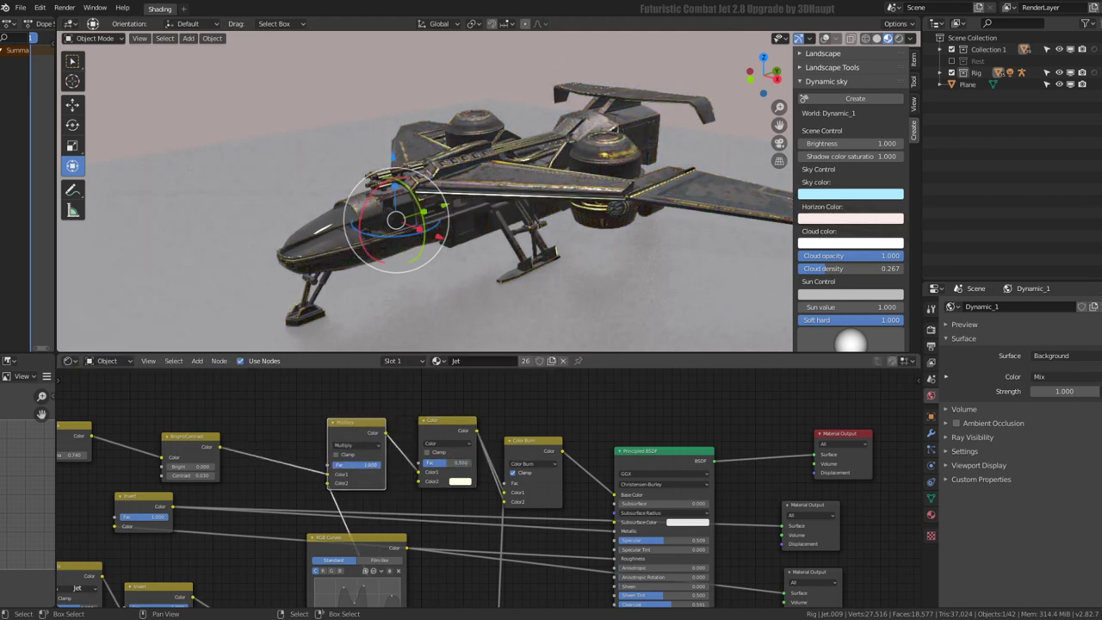
{"action": "mouse_move", "coordinate": [483, 215]}
{"action": "middle_mouse_down"}
{"action": "mouse_move", "coordinate": [399, 241]}
{"action": "mouse_move", "coordinate": [531, 204]}
{"action": "mouse_move", "coordinate": [517, 284]}
{"action": "middle_mouse_up"}
{"action": "scroll", "coordinate": [490, 476], "scroll_direction": "up", "scroll_amount": 1}
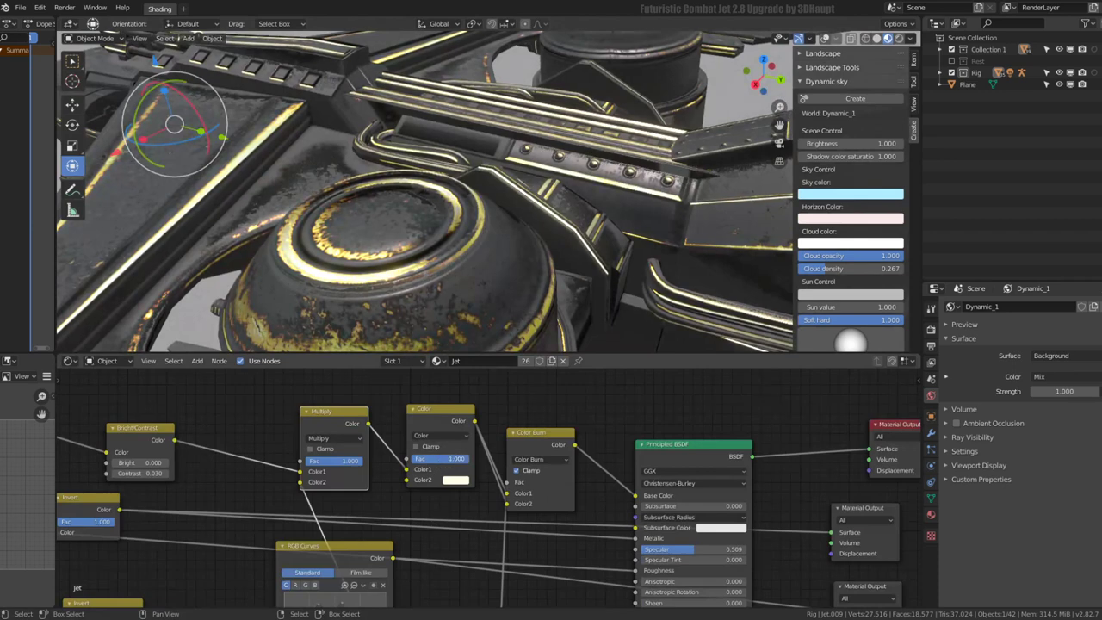
Check the Color Burn node's blend mode, drop the Color factor near zero, and move the Multiply node aside
{"action": "left_click", "coordinate": [541, 459]}
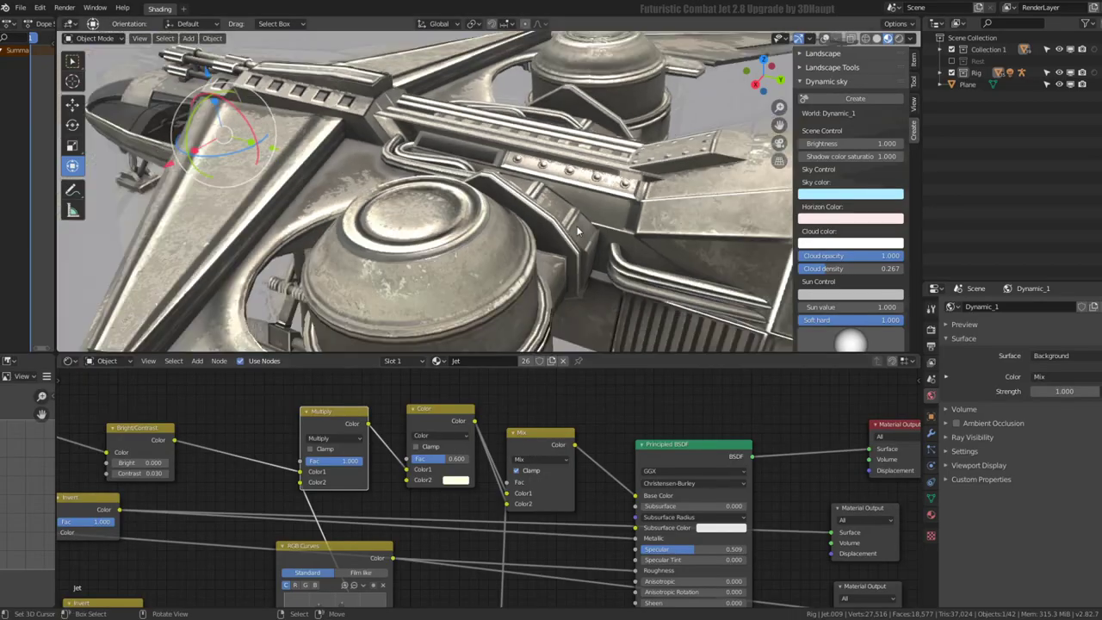
{"action": "mouse_move", "coordinate": [446, 454]}
{"action": "left_mouse_down"}
{"action": "mouse_move", "coordinate": [397, 455]}
{"action": "mouse_move", "coordinate": [413, 463]}
{"action": "left_mouse_up"}
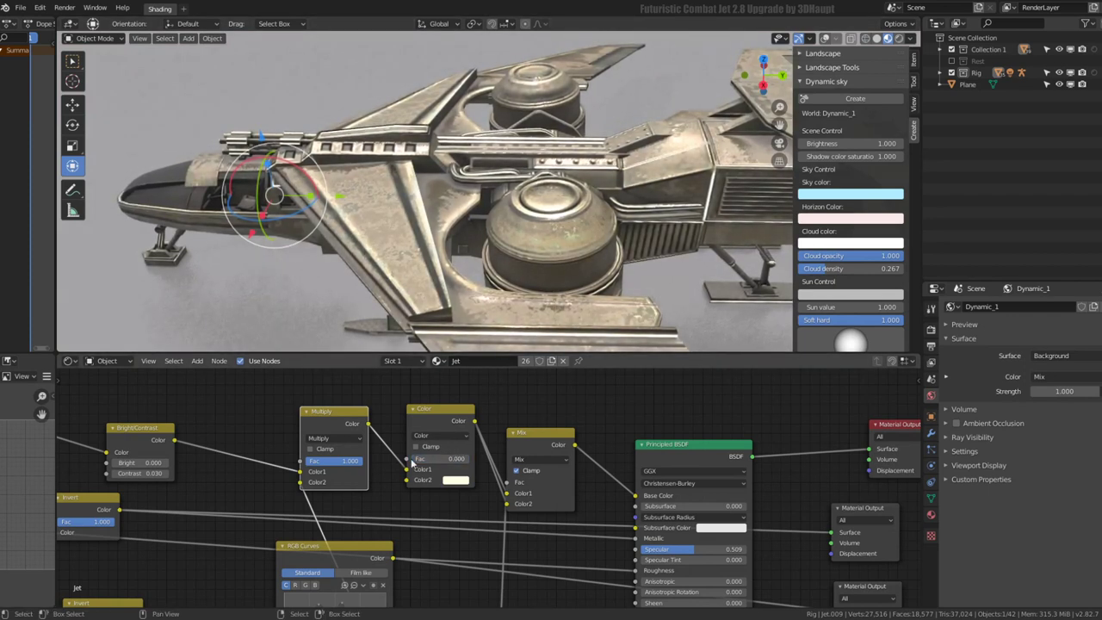
{"action": "left_click_drag", "start_coordinate": [347, 424], "coordinate": [318, 439]}
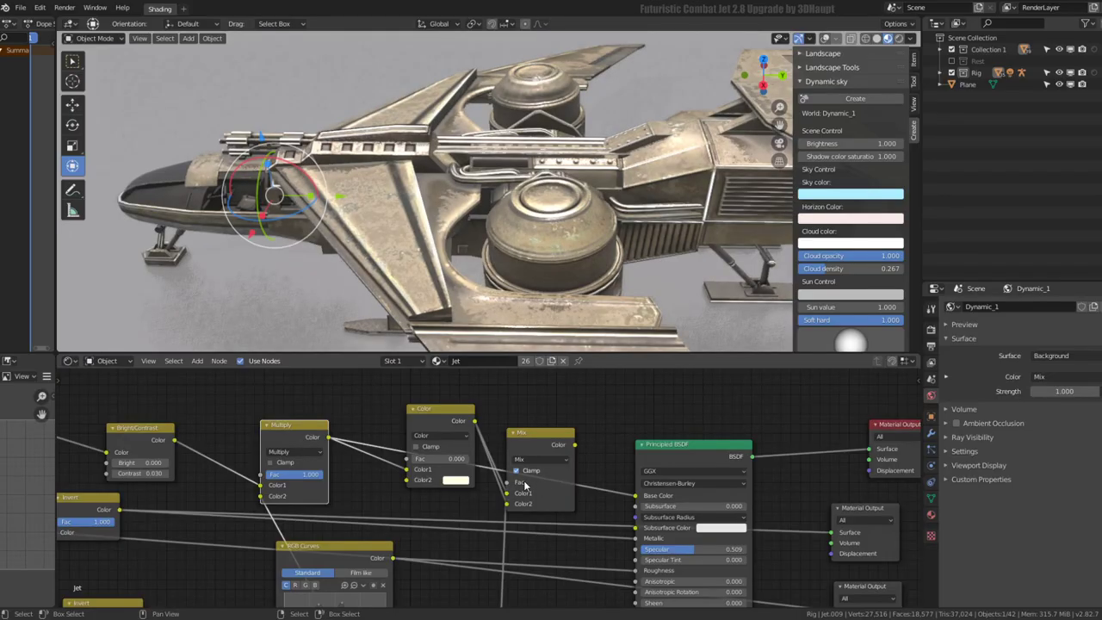
Delete the extra Mix node and set the Color node's factor back to 1
{"action": "left_click_drag", "start_coordinate": [527, 443], "coordinate": [573, 402]}
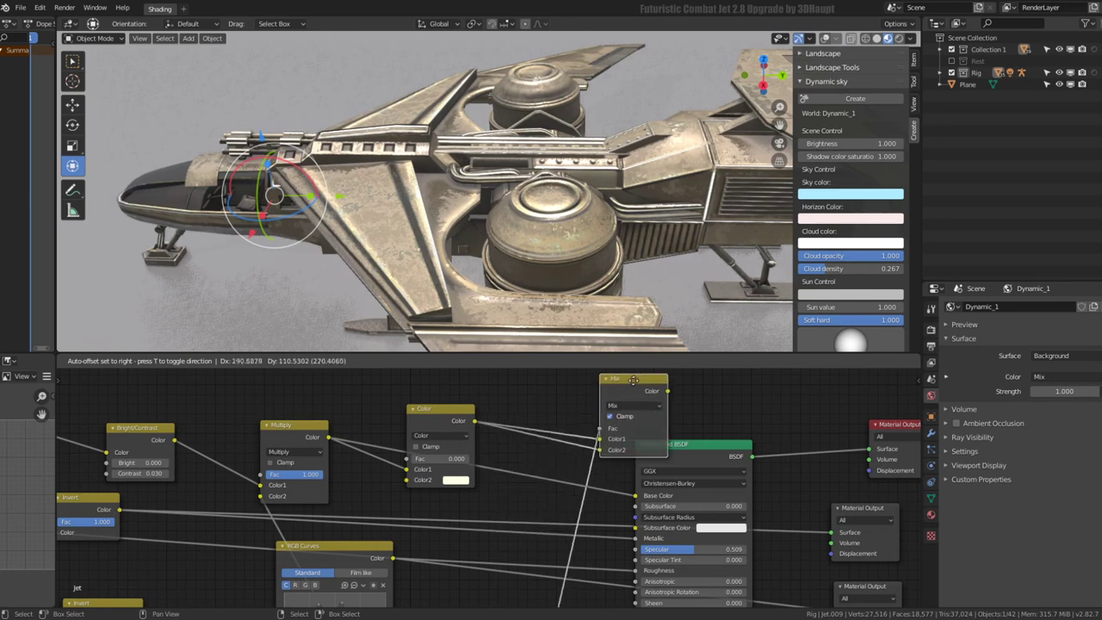
{"action": "scroll", "coordinate": [547, 432], "scroll_direction": "down", "scroll_amount": 2}
{"action": "key", "text": "x"}
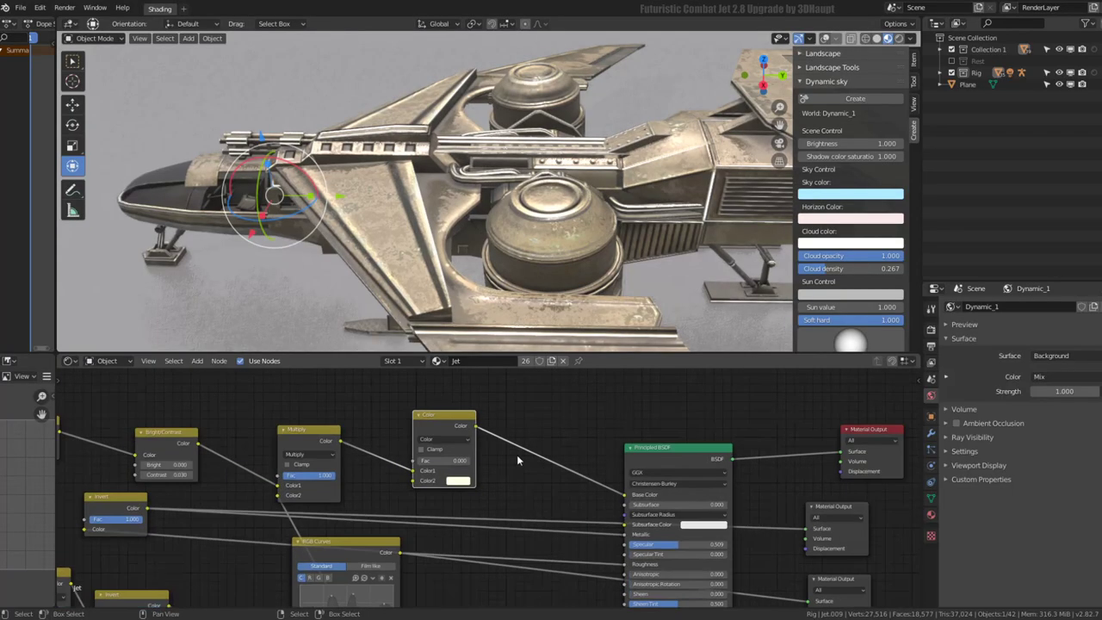
{"action": "scroll", "coordinate": [517, 455], "scroll_direction": "up", "scroll_amount": 1}
{"action": "scroll", "coordinate": [604, 481], "scroll_direction": "up", "scroll_amount": 1}
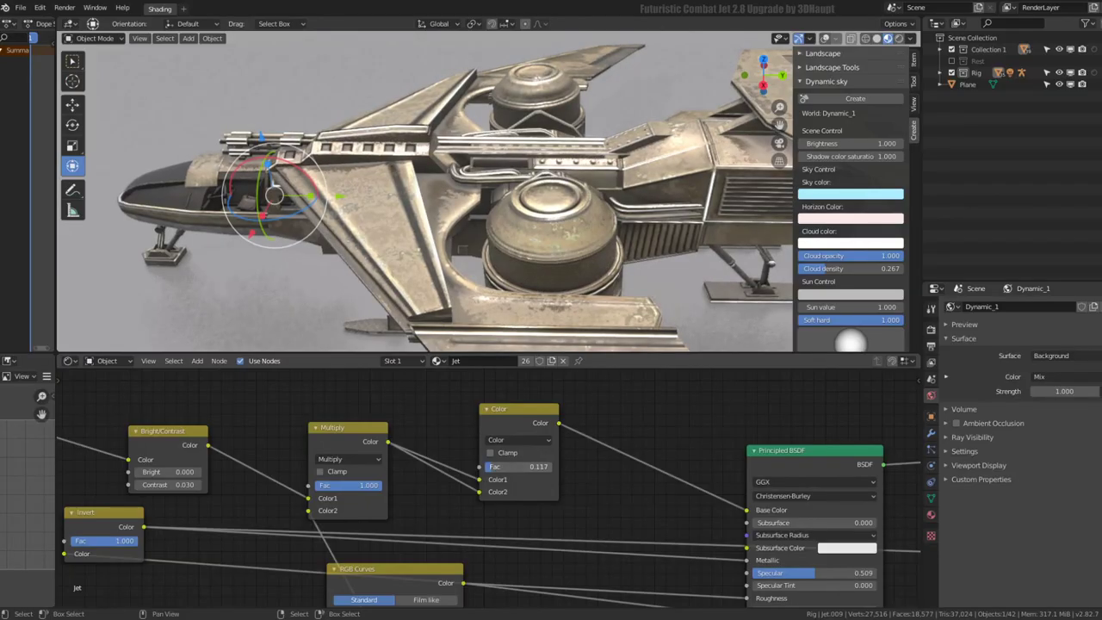
{"action": "left_click_drag", "start_coordinate": [507, 474], "coordinate": [552, 466]}
Try Color Burn blending on the colour mix node with a lowered factor
{"action": "left_click", "coordinate": [529, 443]}
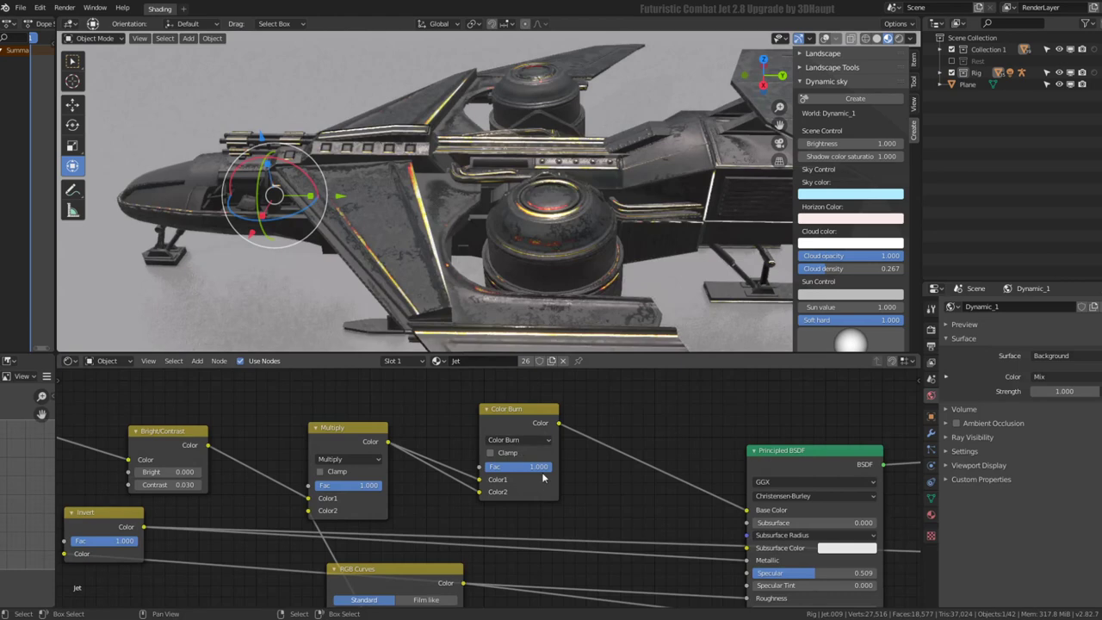
{"action": "left_click_drag", "start_coordinate": [543, 470], "coordinate": [487, 471]}
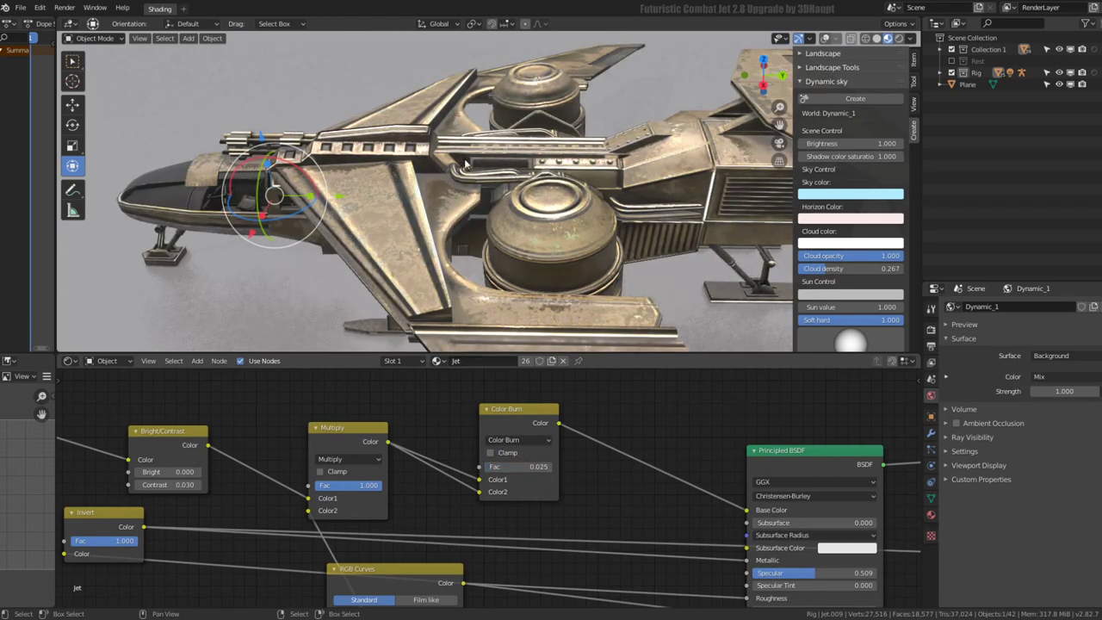
{"action": "mouse_move", "coordinate": [465, 164]}
{"action": "middle_mouse_down"}
{"action": "mouse_move", "coordinate": [645, 166]}
{"action": "mouse_move", "coordinate": [395, 103]}
{"action": "middle_mouse_up"}
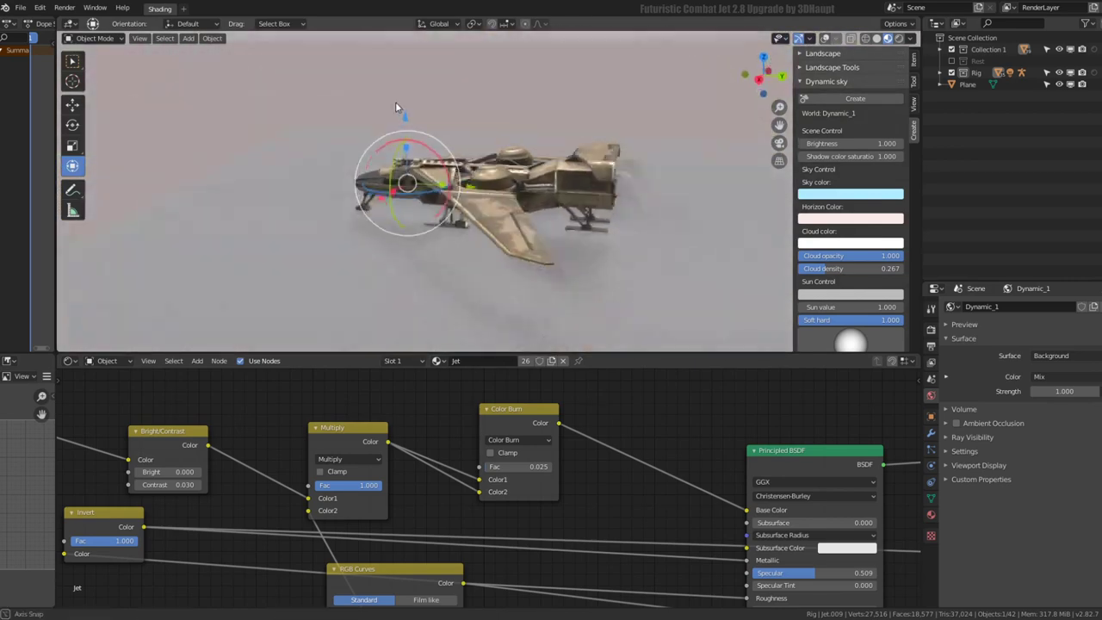
{"action": "scroll", "coordinate": [395, 107], "scroll_direction": "up", "scroll_amount": 2}
{"action": "scroll", "coordinate": [392, 111], "scroll_direction": "up", "scroll_amount": 4}
{"action": "scroll", "coordinate": [387, 116], "scroll_direction": "up", "scroll_amount": 2}
{"action": "scroll", "coordinate": [387, 120], "scroll_direction": "up", "scroll_amount": 3}
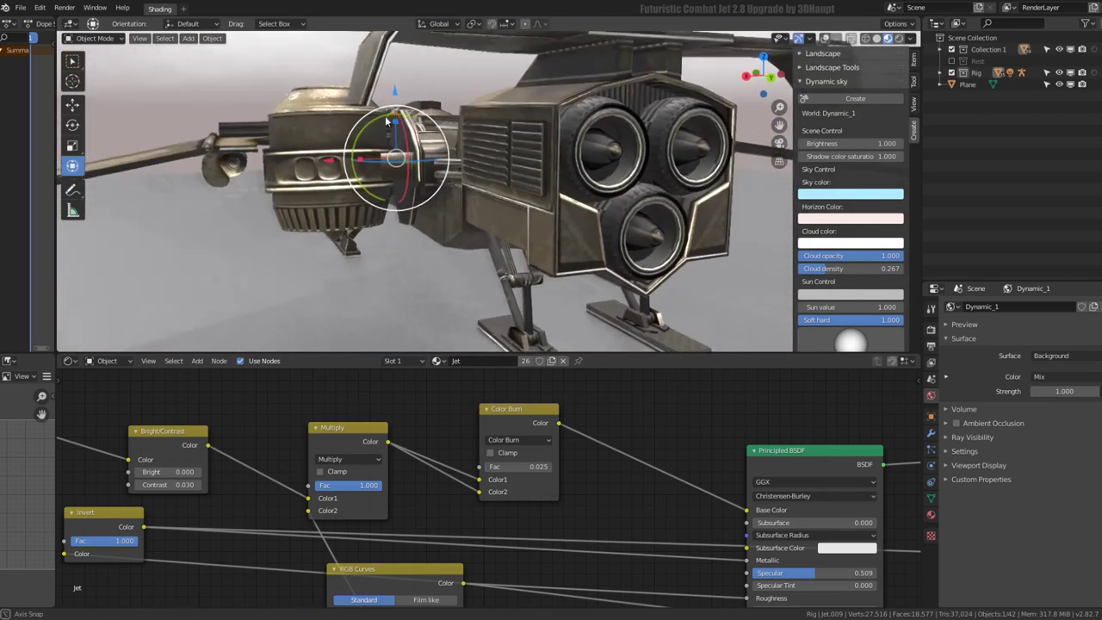
{"action": "middle_click_drag", "start_coordinate": [387, 121], "coordinate": [405, 137]}
Try Lighten, then settle the mix node on Difference blending at factor 0
{"action": "left_click", "coordinate": [520, 440]}
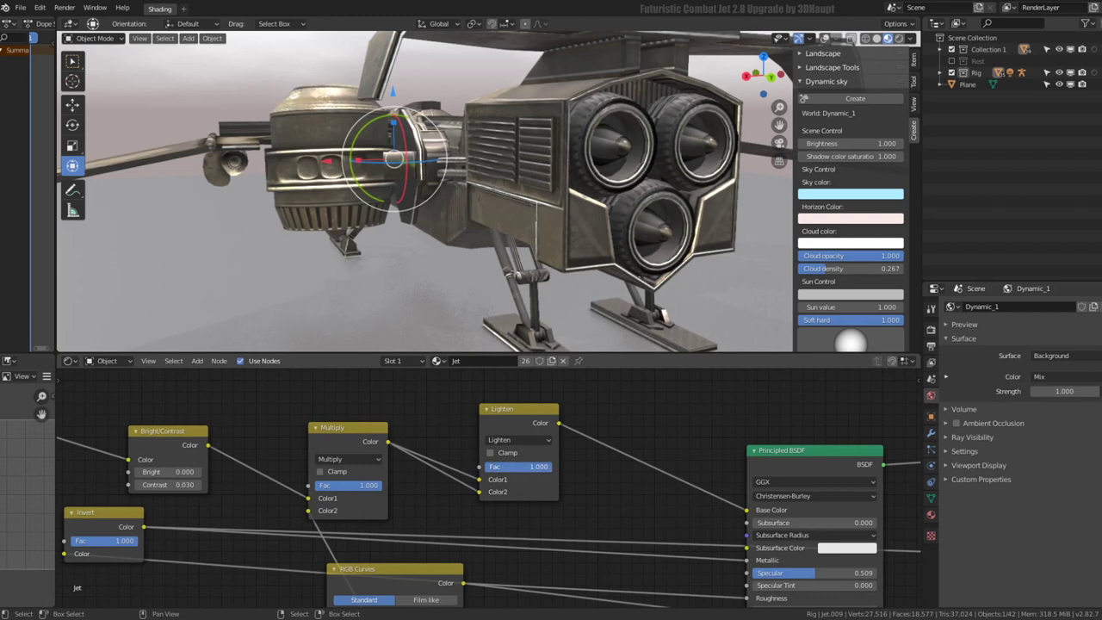
{"action": "left_click_drag", "start_coordinate": [540, 467], "coordinate": [487, 472]}
{"action": "left_click", "coordinate": [511, 441]}
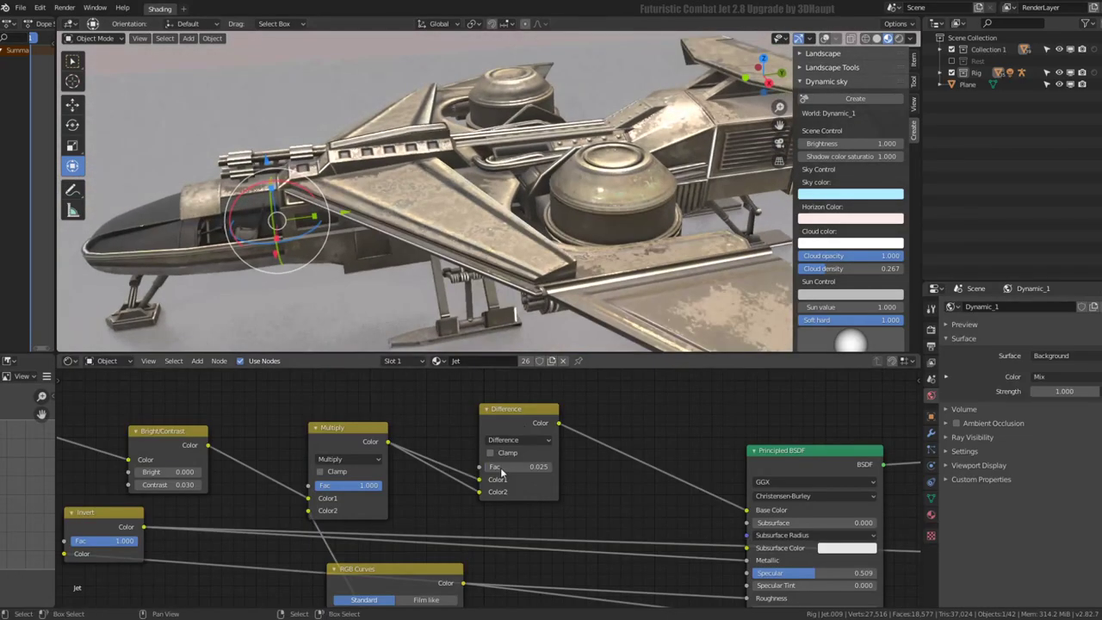
{"action": "left_click_drag", "start_coordinate": [502, 471], "coordinate": [551, 472]}
{"action": "mouse_move", "coordinate": [499, 205]}
{"action": "middle_mouse_down"}
{"action": "mouse_move", "coordinate": [534, 244]}
{"action": "mouse_move", "coordinate": [482, 172]}
{"action": "middle_mouse_up"}
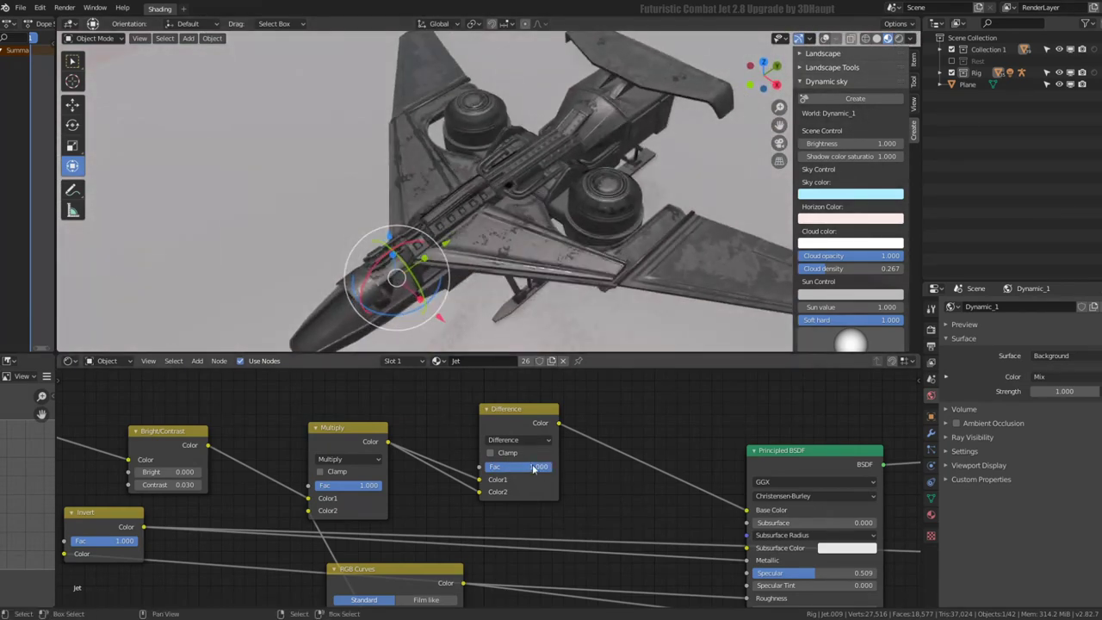
{"action": "left_click_drag", "start_coordinate": [534, 469], "coordinate": [486, 470]}
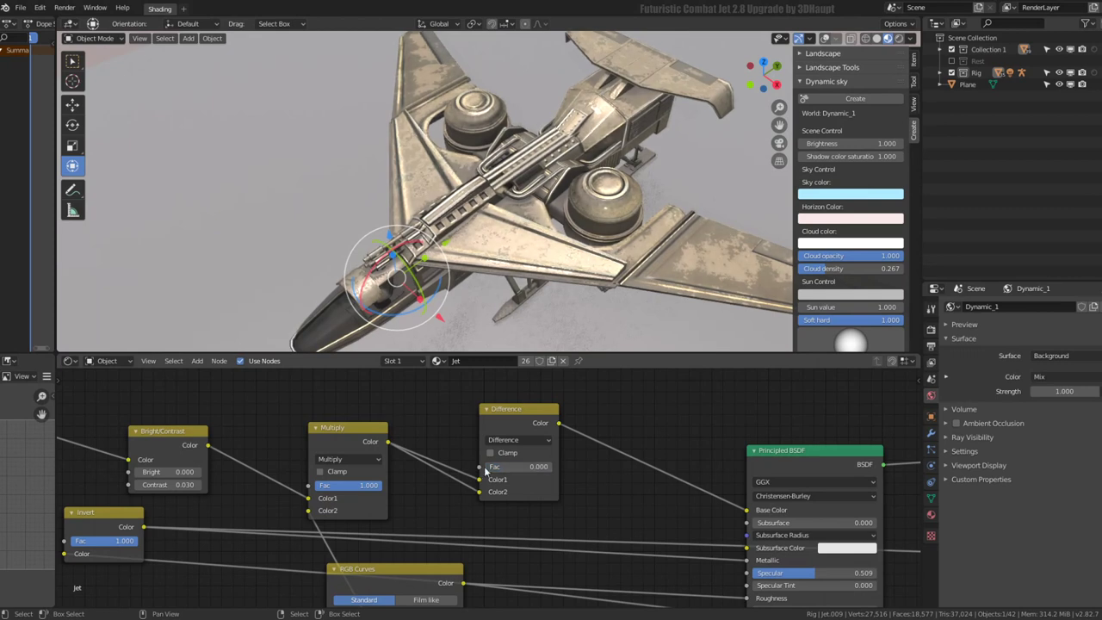
{"action": "scroll", "coordinate": [492, 461], "scroll_direction": "down", "scroll_amount": 2}
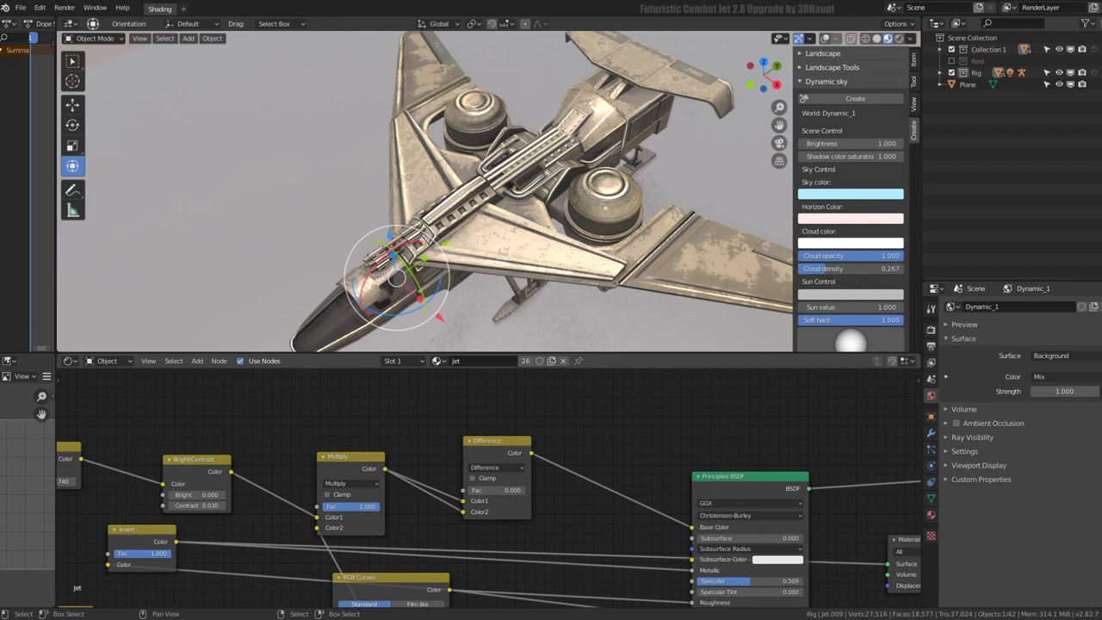
{"action": "scroll", "coordinate": [377, 412], "scroll_direction": "down", "scroll_amount": 1}
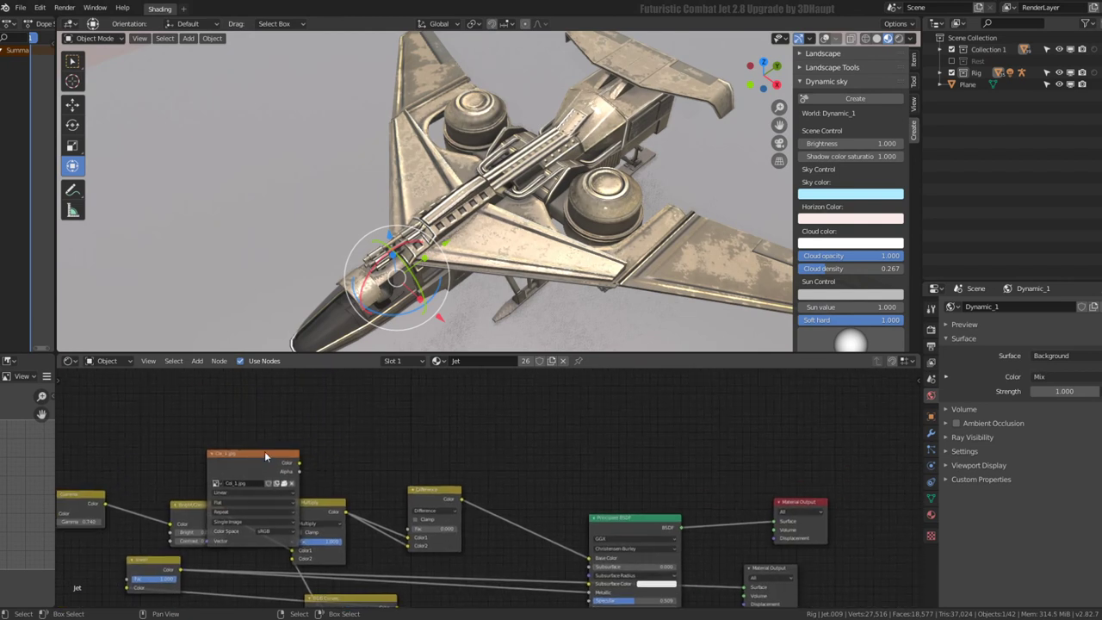
Move the Col_1.jpg node aside and insert a MixRGB node after the Difference node
{"action": "left_click_drag", "start_coordinate": [264, 457], "coordinate": [348, 388]}
{"action": "middle_click_drag", "start_coordinate": [525, 469], "coordinate": [443, 445]}
{"action": "left_click", "coordinate": [395, 480]}
{"action": "key", "text": "shift+a"}
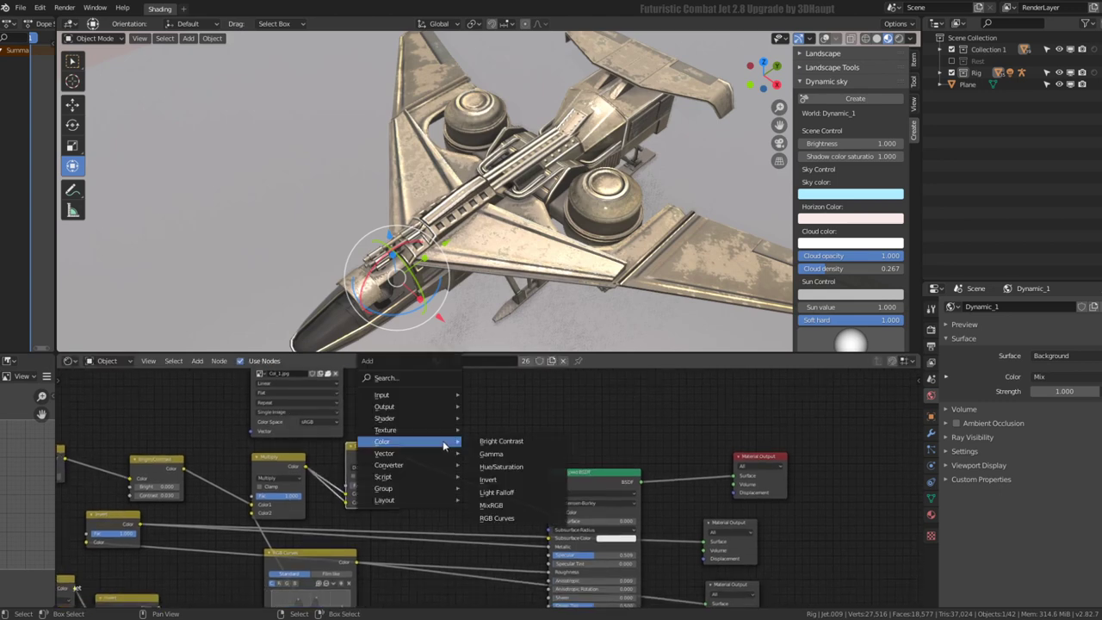
{"action": "left_click", "coordinate": [497, 505]}
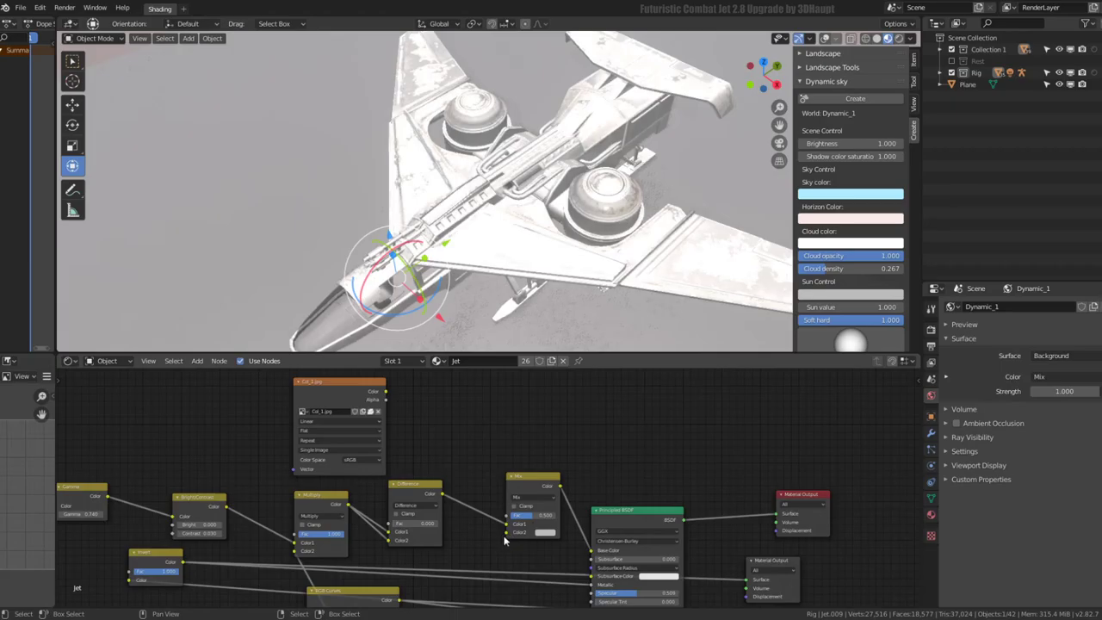
Link Col_1.jpg's Color into the new Mix node and set its factor to 0.142
{"action": "left_click_drag", "start_coordinate": [506, 533], "coordinate": [403, 424]}
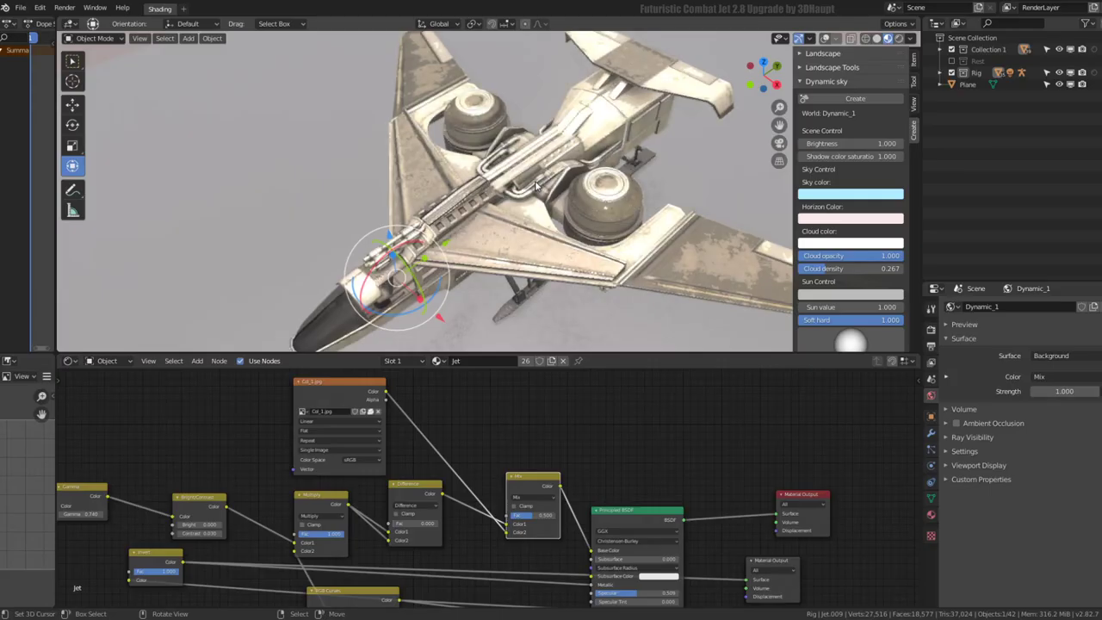
{"action": "middle_click_drag", "start_coordinate": [362, 146], "coordinate": [553, 143]}
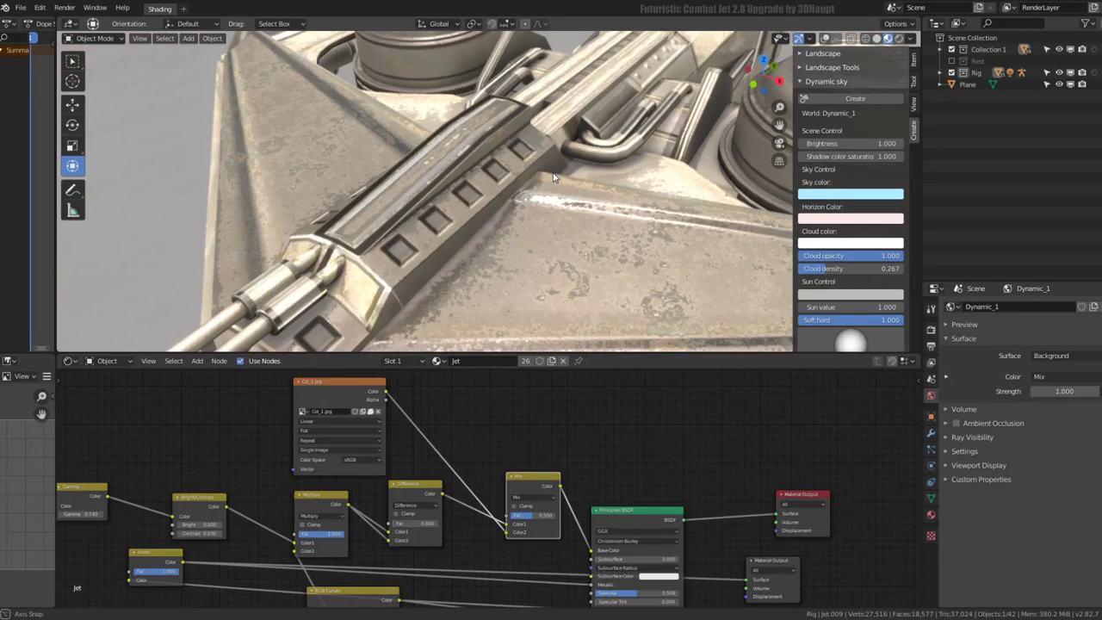
{"action": "scroll", "coordinate": [571, 475], "scroll_direction": "up", "scroll_amount": 2}
{"action": "scroll", "coordinate": [571, 474], "scroll_direction": "up", "scroll_amount": 1}
{"action": "mouse_move", "coordinate": [480, 517]}
{"action": "left_mouse_down"}
{"action": "mouse_move", "coordinate": [443, 517]}
{"action": "mouse_move", "coordinate": [508, 518]}
{"action": "left_mouse_up"}
{"action": "scroll", "coordinate": [501, 313], "scroll_direction": "down", "scroll_amount": 5}
{"action": "mouse_move", "coordinate": [501, 313]}
{"action": "middle_mouse_down"}
{"action": "mouse_move", "coordinate": [468, 280]}
{"action": "mouse_move", "coordinate": [517, 289]}
{"action": "middle_mouse_up"}
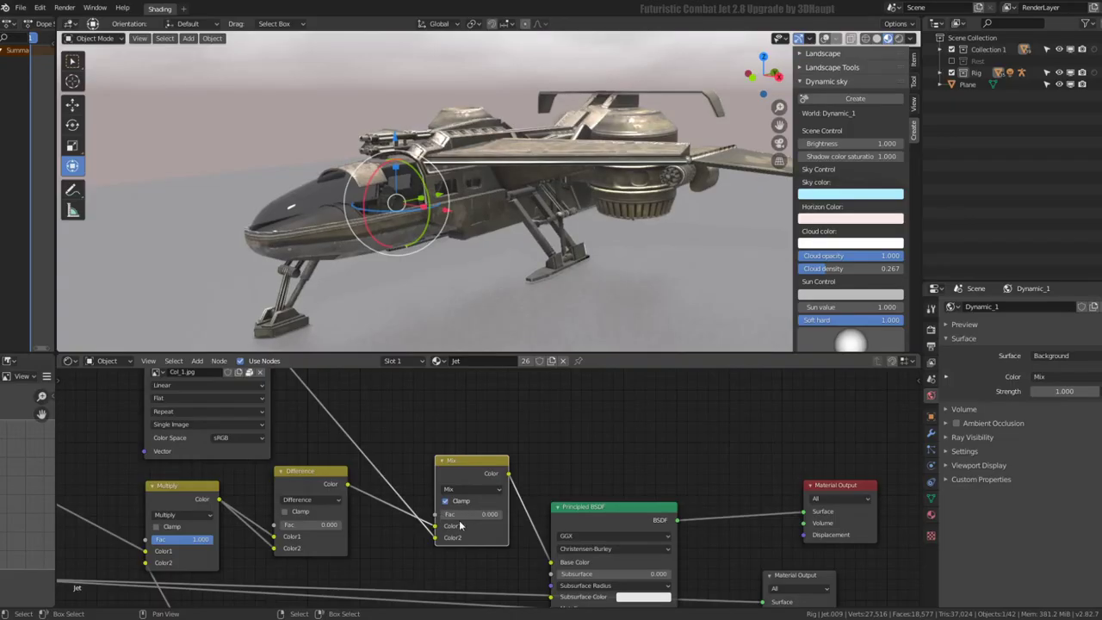
{"action": "mouse_move", "coordinate": [461, 515]}
{"action": "left_mouse_down"}
{"action": "mouse_move", "coordinate": [500, 514]}
{"action": "mouse_move", "coordinate": [449, 514]}
{"action": "left_mouse_up"}
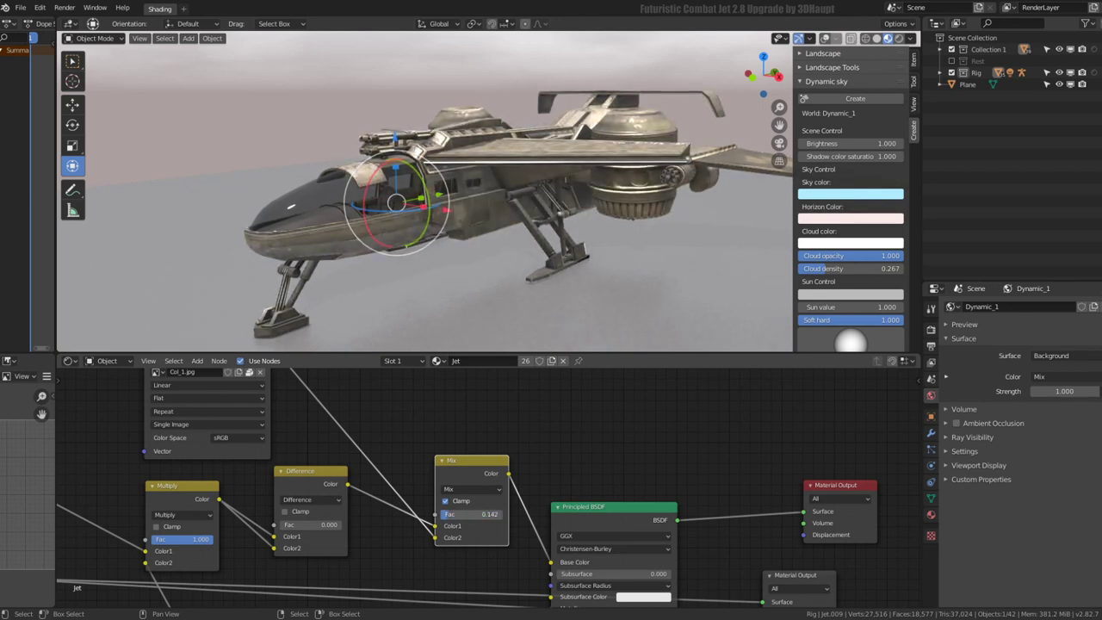
Compare low Mix factors and settle the Col_1.jpg blend at 0.092
{"action": "mouse_move", "coordinate": [431, 216]}
{"action": "middle_mouse_down"}
{"action": "mouse_move", "coordinate": [387, 125]}
{"action": "mouse_move", "coordinate": [528, 172]}
{"action": "middle_mouse_up"}
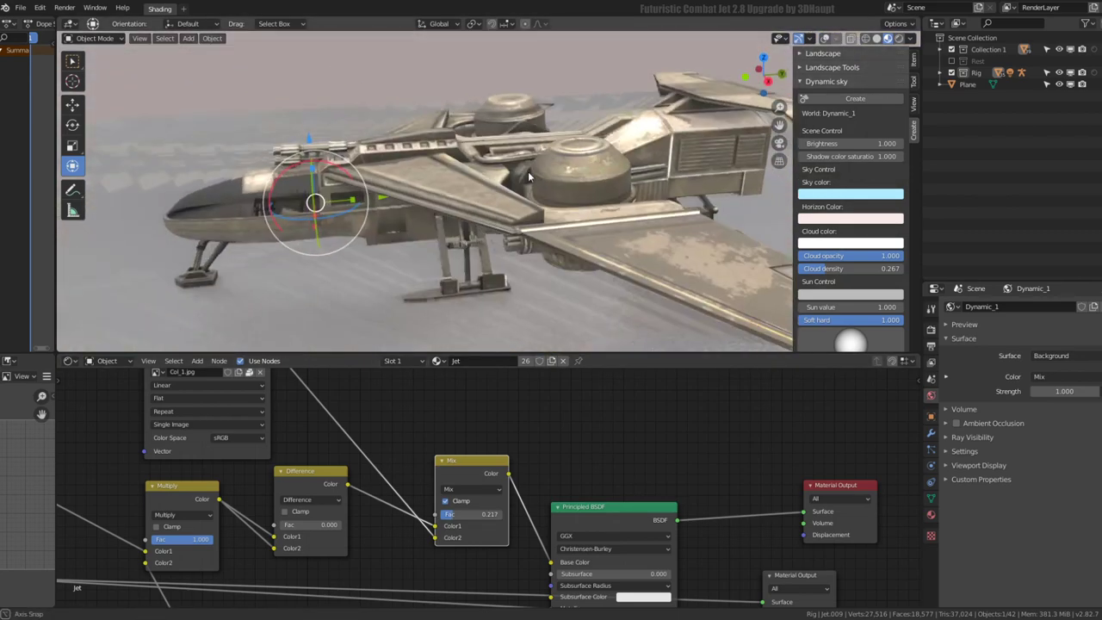
{"action": "left_click_drag", "start_coordinate": [459, 514], "coordinate": [414, 514]}
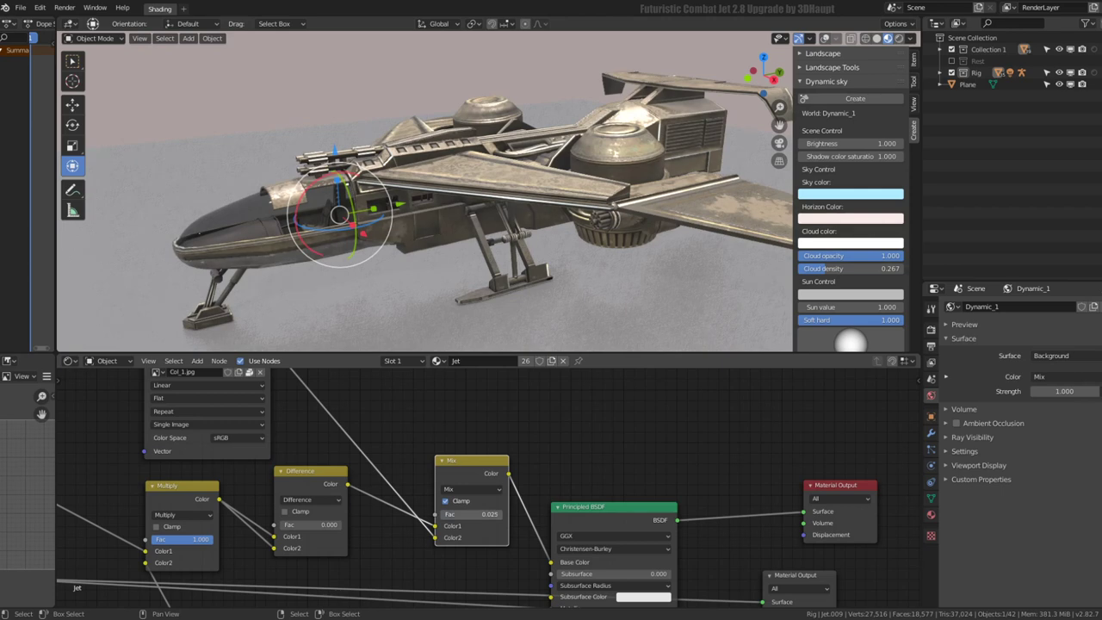
{"action": "mouse_move", "coordinate": [528, 171]}
{"action": "middle_mouse_down"}
{"action": "mouse_move", "coordinate": [626, 234]}
{"action": "mouse_move", "coordinate": [534, 172]}
{"action": "middle_mouse_up"}
Set the render engine to Eevee in Render Properties
{"action": "left_click", "coordinate": [931, 308]}
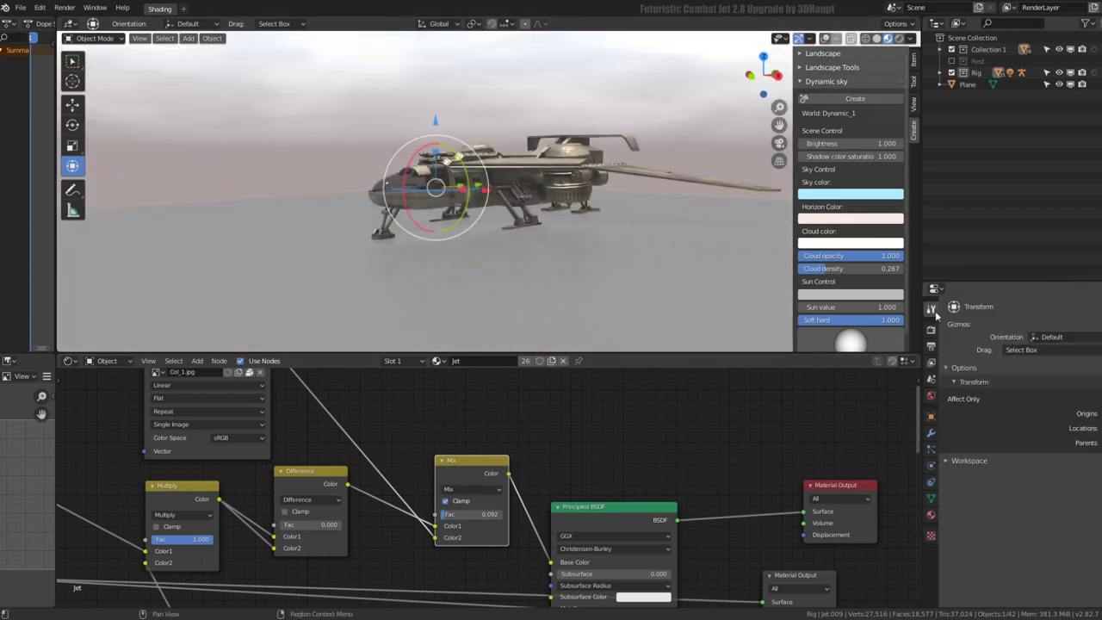
{"action": "left_click", "coordinate": [931, 330]}
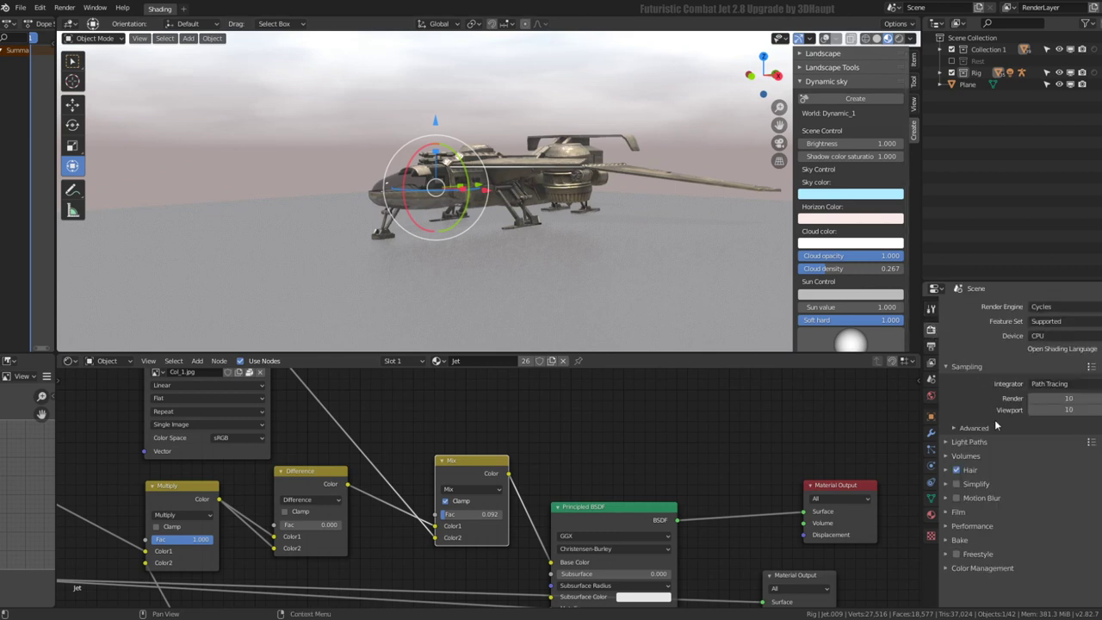
{"action": "left_click", "coordinate": [1048, 336]}
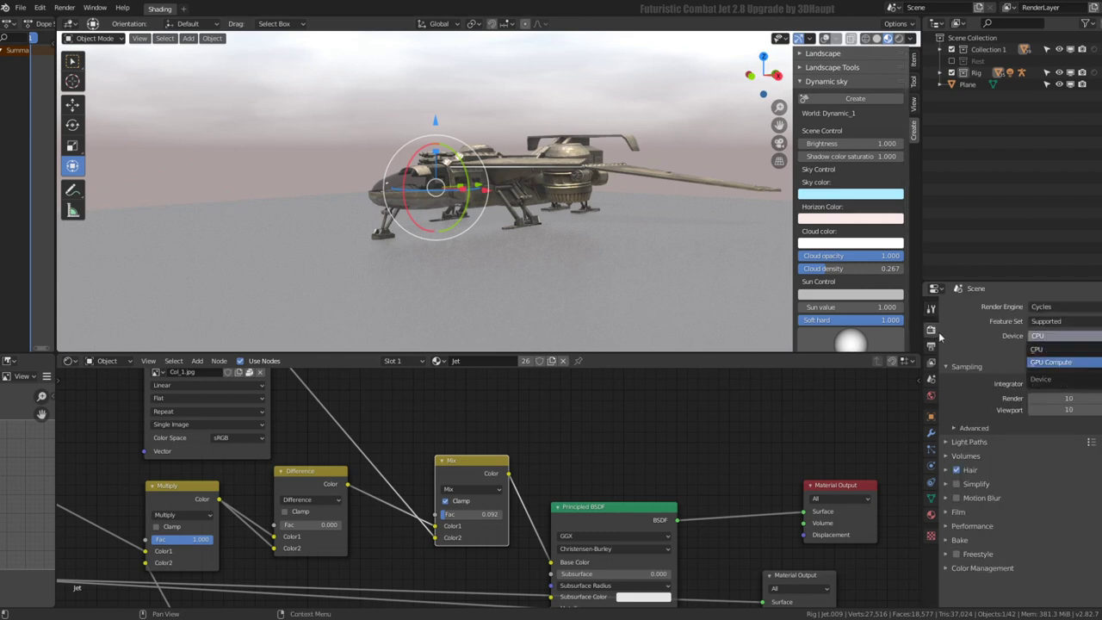
{"action": "left_click", "coordinate": [931, 309]}
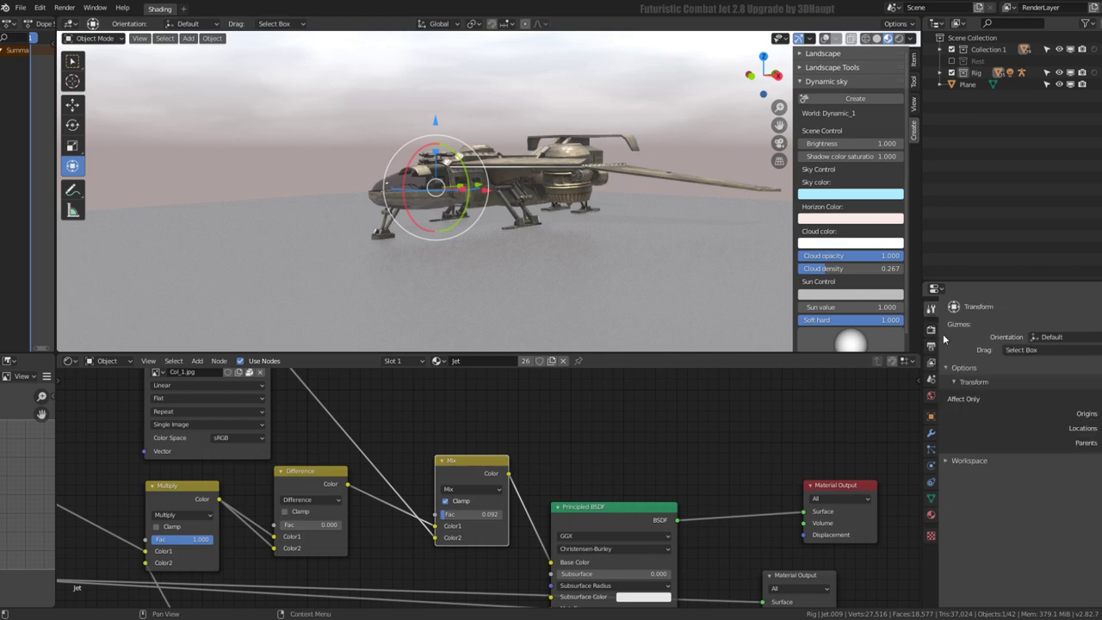
{"action": "left_click", "coordinate": [932, 345]}
{"action": "left_click", "coordinate": [932, 333]}
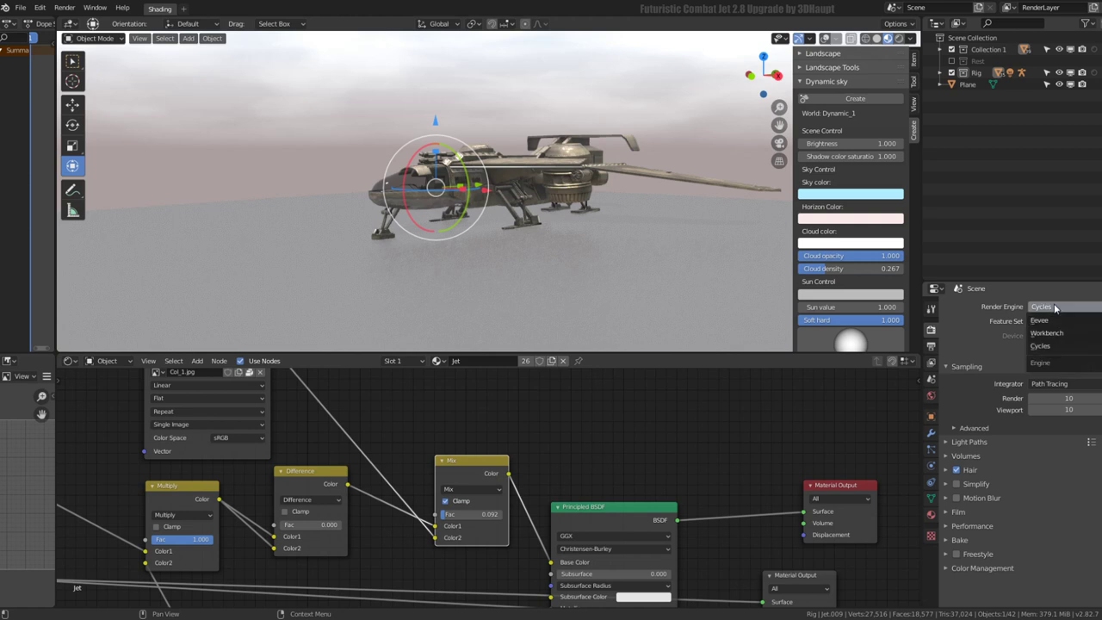
{"action": "left_click", "coordinate": [1053, 322]}
Adjust the Ambient Occlusion factor and enlarge the 3D view around the fuselage
{"action": "mouse_move", "coordinate": [969, 325]}
{"action": "left_mouse_down"}
{"action": "mouse_move", "coordinate": [945, 325]}
{"action": "mouse_move", "coordinate": [956, 497]}
{"action": "left_mouse_up"}
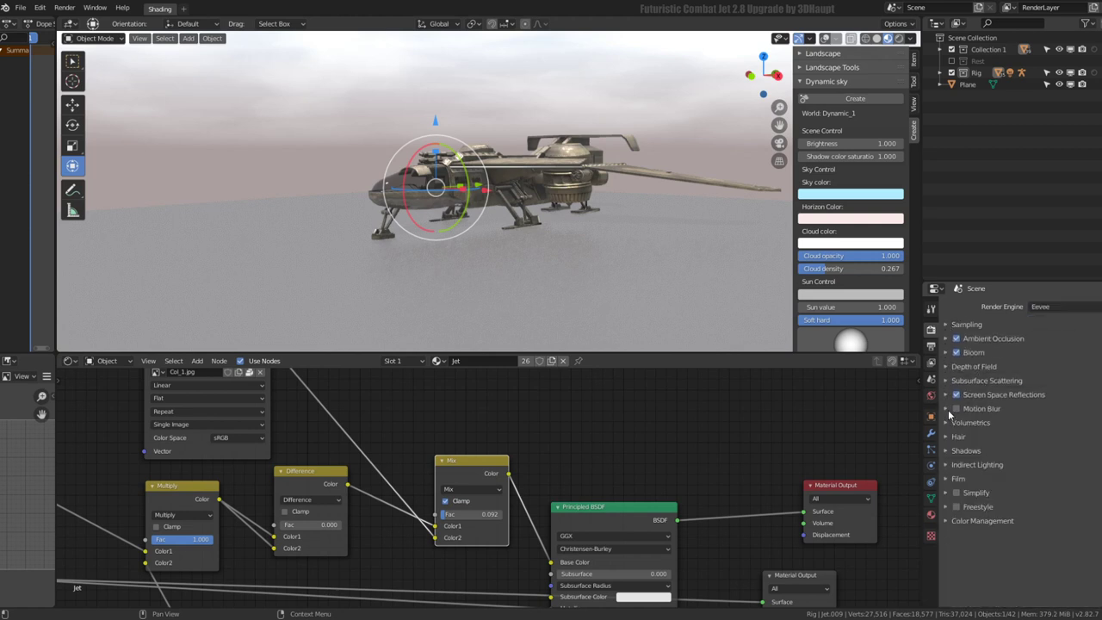
{"action": "left_click", "coordinate": [948, 340]}
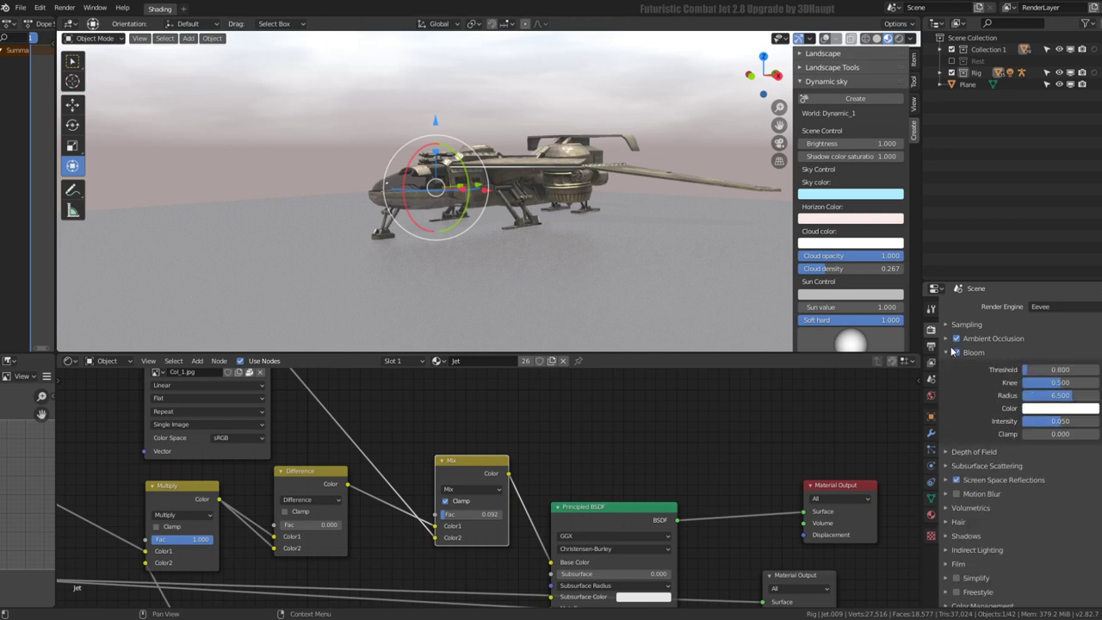
{"action": "left_click", "coordinate": [948, 341]}
{"action": "left_click", "coordinate": [947, 339]}
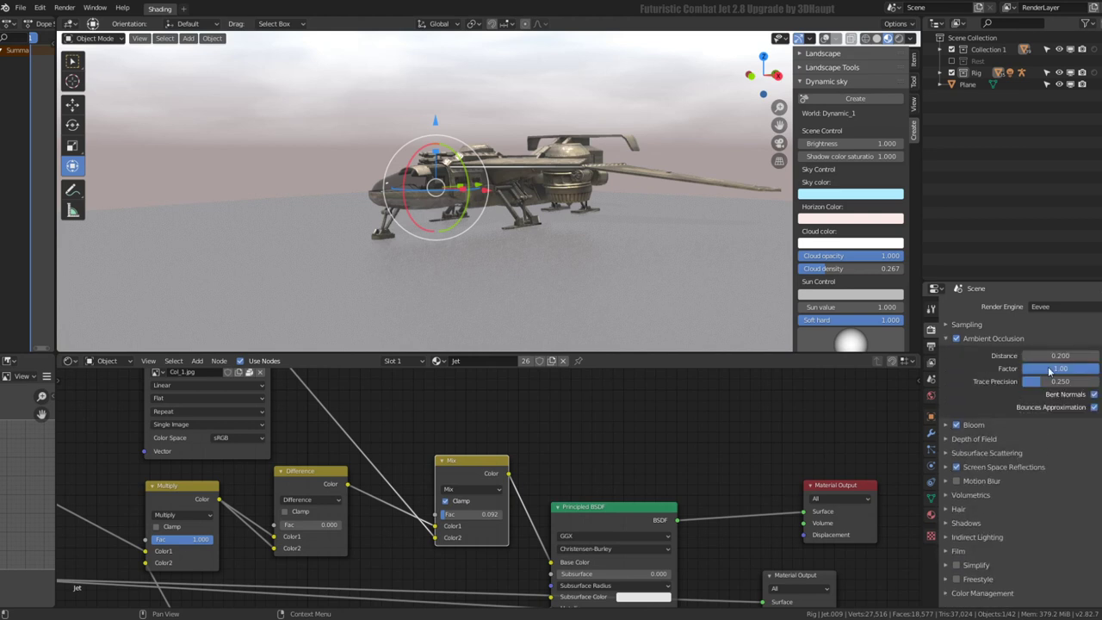
{"action": "left_click_drag", "start_coordinate": [1050, 371], "coordinate": [1025, 370]}
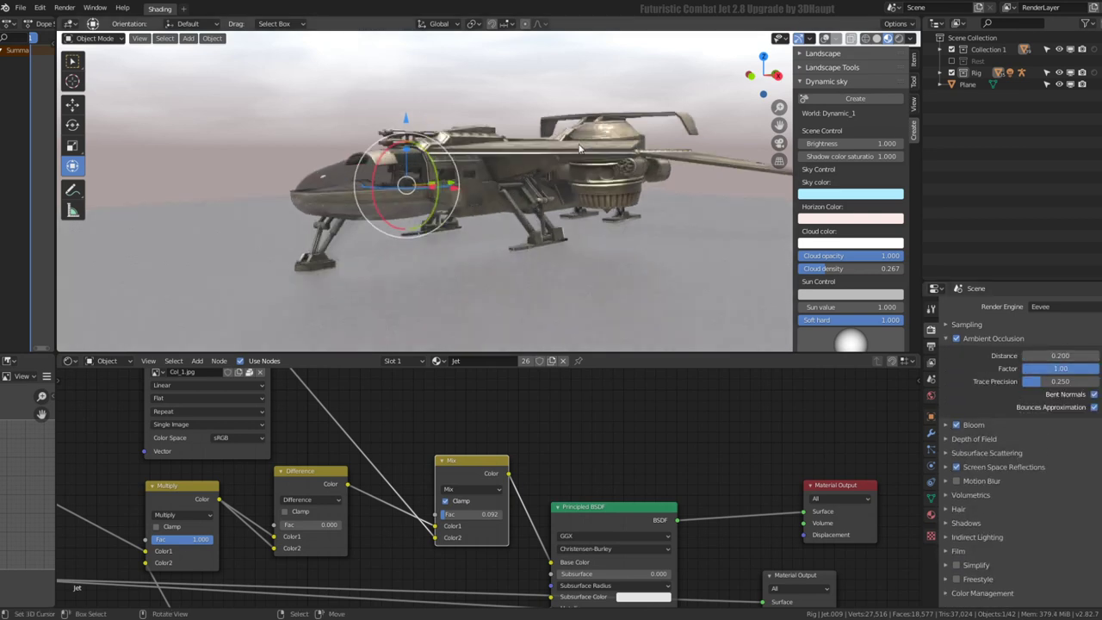
{"action": "mouse_move", "coordinate": [578, 135]}
{"action": "middle_mouse_down"}
{"action": "mouse_move", "coordinate": [531, 125]}
{"action": "mouse_move", "coordinate": [575, 116]}
{"action": "mouse_move", "coordinate": [583, 157]}
{"action": "mouse_move", "coordinate": [302, 126]}
{"action": "mouse_move", "coordinate": [287, 201]}
{"action": "mouse_move", "coordinate": [335, 177]}
{"action": "mouse_move", "coordinate": [448, 177]}
{"action": "mouse_move", "coordinate": [560, 239]}
{"action": "middle_mouse_up"}
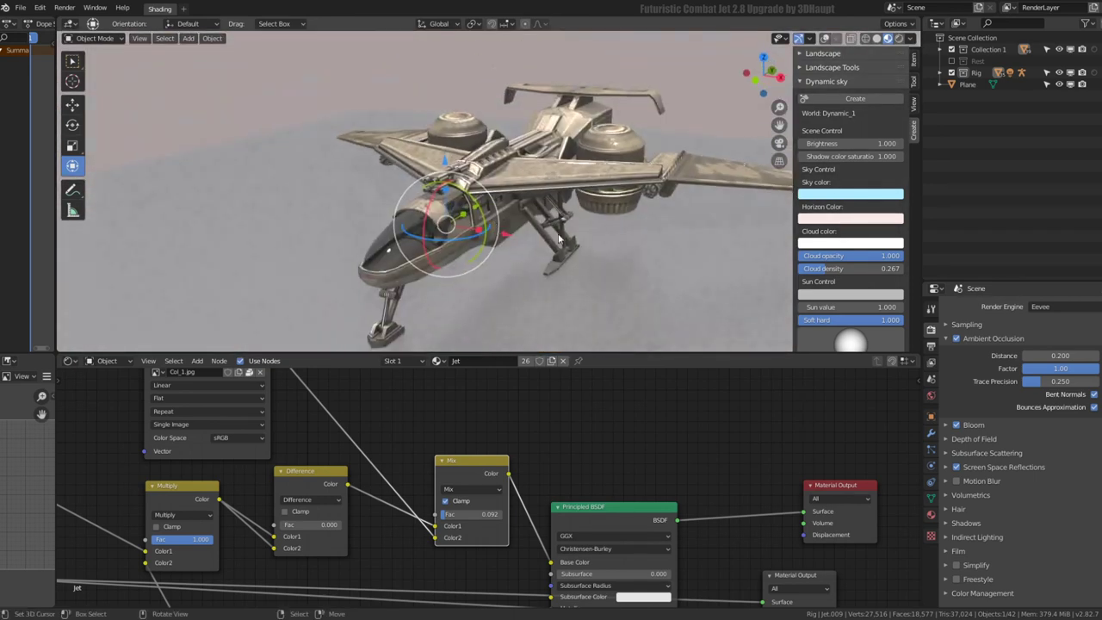
{"action": "left_click_drag", "start_coordinate": [732, 353], "coordinate": [732, 457]}
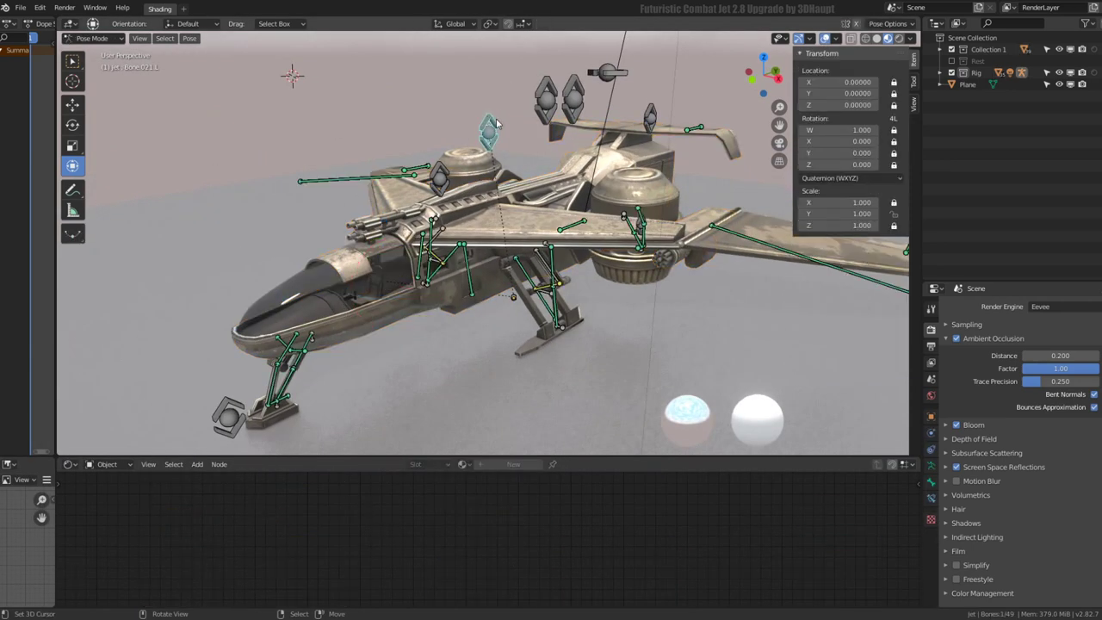
Switch the jet's armature from Rest Position to Pose Position
{"action": "mouse_move", "coordinate": [496, 123]}
{"action": "middle_mouse_down"}
{"action": "mouse_move", "coordinate": [483, 201]}
{"action": "mouse_move", "coordinate": [602, 191]}
{"action": "middle_mouse_up"}
{"action": "key", "text": "g"}
{"action": "middle_click_drag", "start_coordinate": [677, 256], "coordinate": [998, 387]}
{"action": "left_click", "coordinate": [931, 481]}
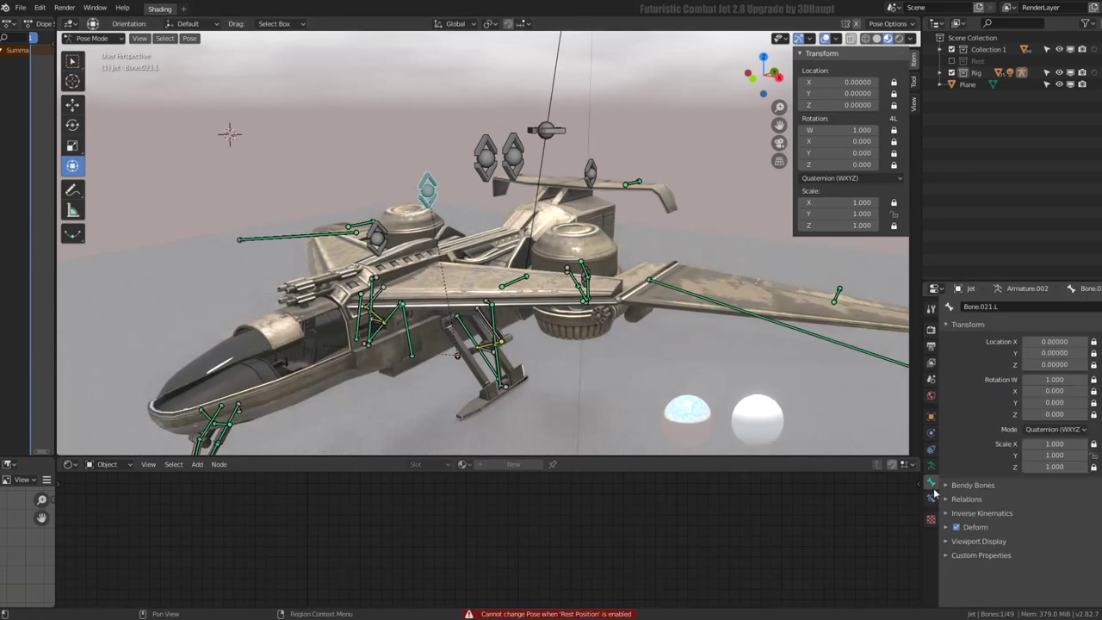
{"action": "left_click", "coordinate": [932, 498]}
{"action": "left_click", "coordinate": [932, 465]}
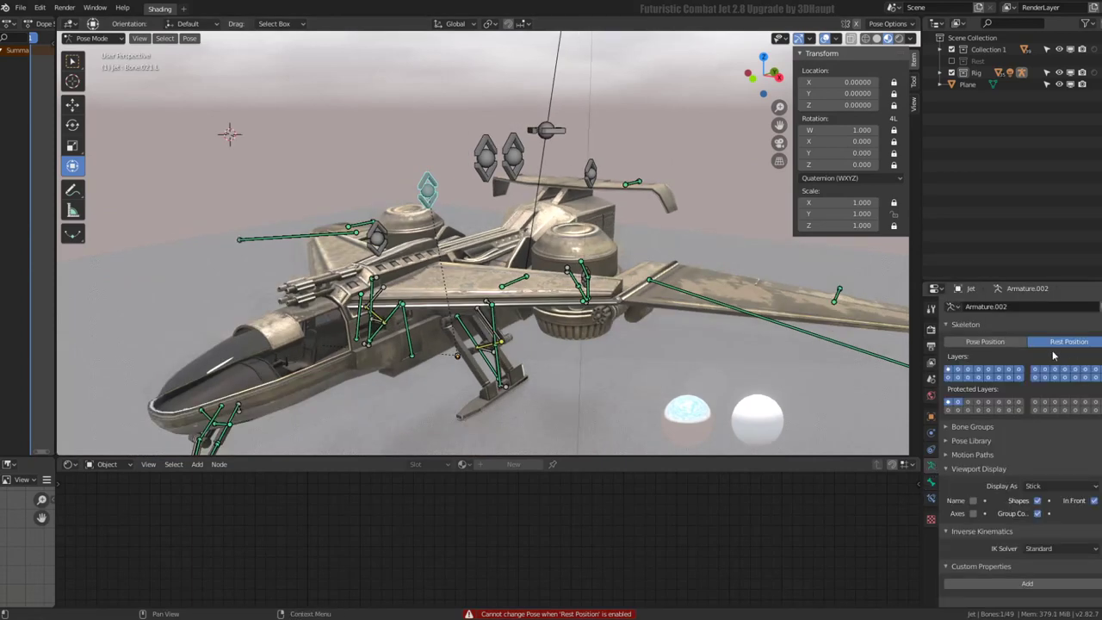
{"action": "left_click", "coordinate": [1014, 348]}
Scale the selected control bones, including the front landing gear control
{"action": "scroll", "coordinate": [529, 322], "scroll_direction": "up", "scroll_amount": 1}
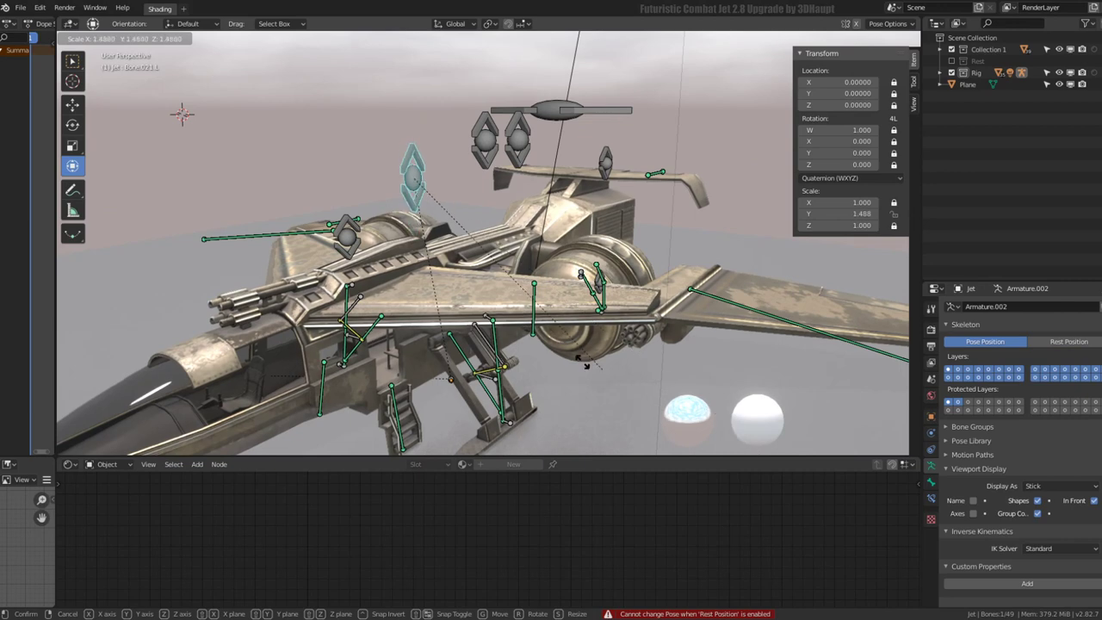
{"action": "middle_click_drag", "start_coordinate": [586, 365], "coordinate": [446, 220]}
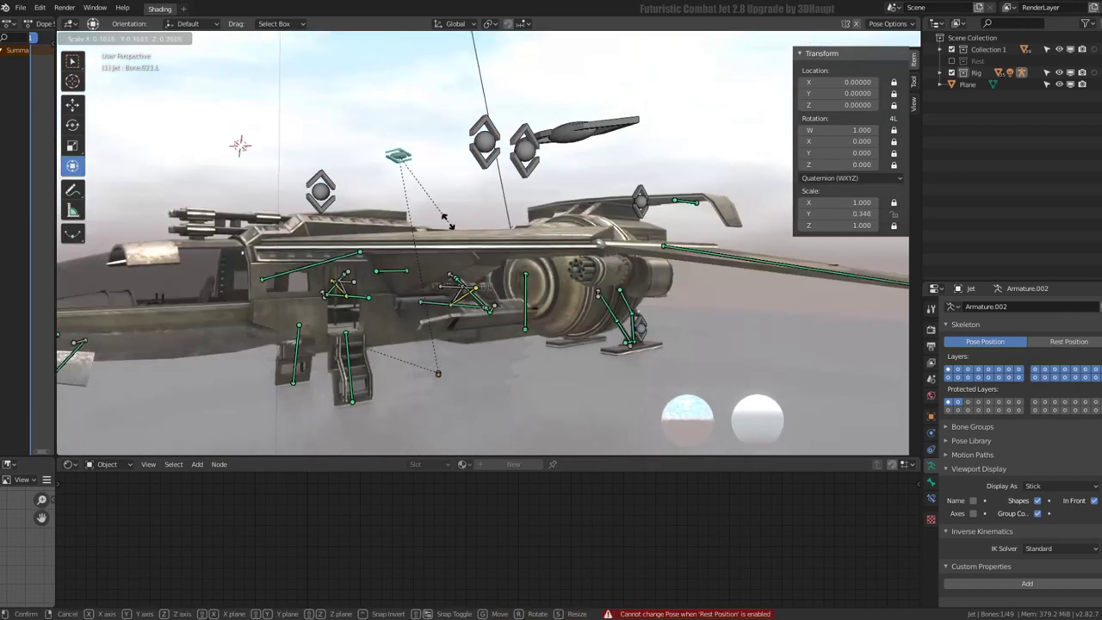
{"action": "left_click", "coordinate": [445, 220]}
{"action": "key", "text": "s"}
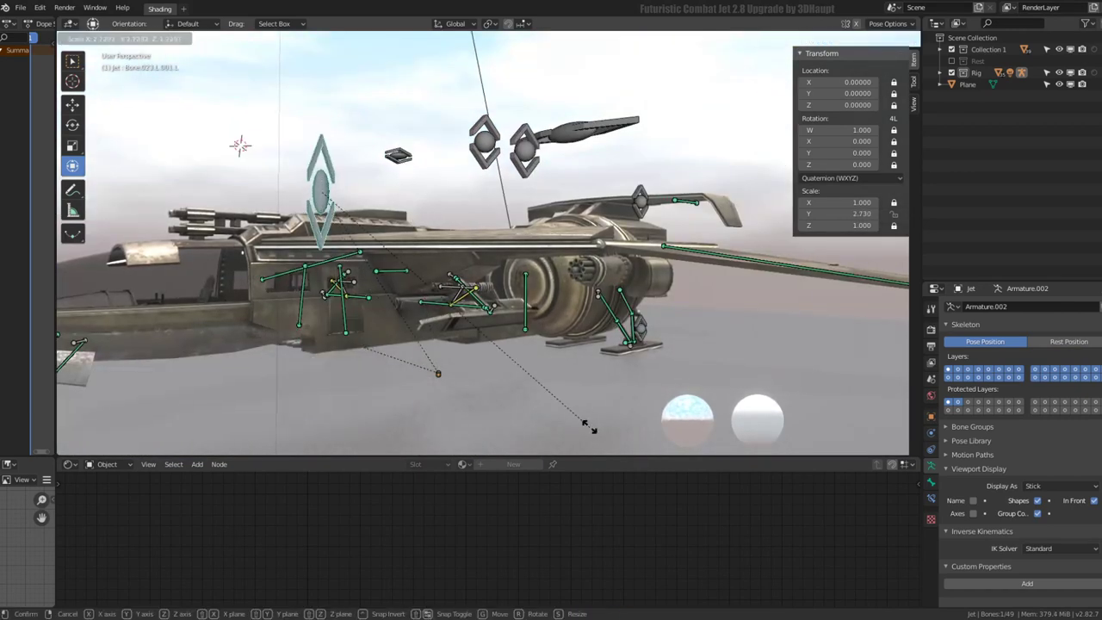
{"action": "left_click", "coordinate": [587, 425]}
{"action": "middle_click_drag", "start_coordinate": [587, 425], "coordinate": [387, 278]}
{"action": "left_click", "coordinate": [313, 327]}
{"action": "key", "text": "s"}
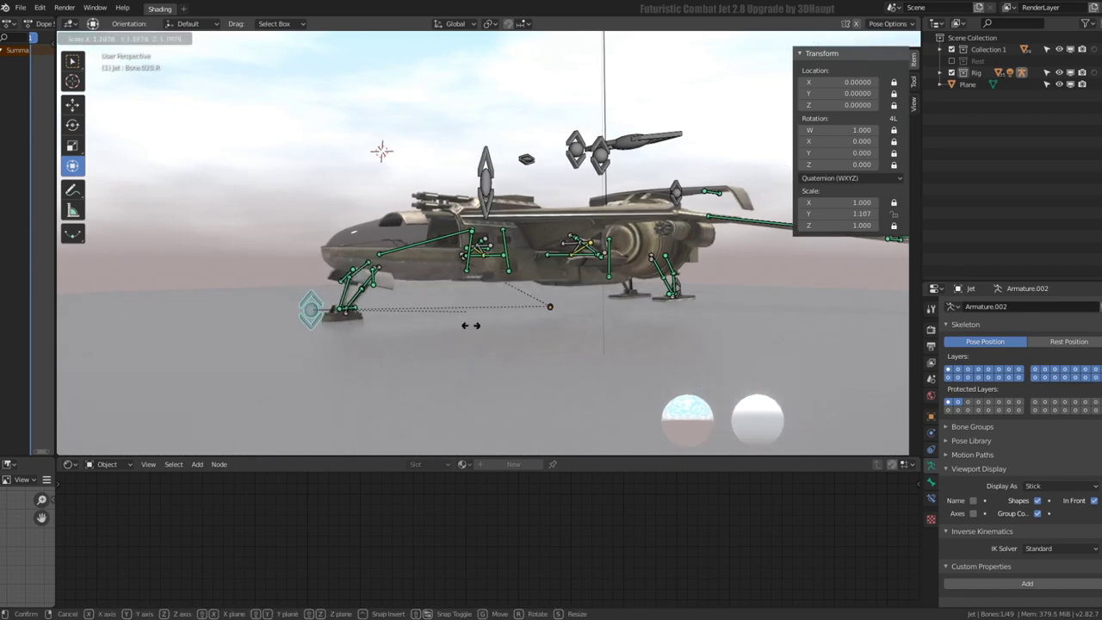
{"action": "left_click", "coordinate": [662, 53]}
Scale the wing controls to fold the wings upright (last by 0.673), then return to Object Mode
{"action": "middle_click_drag", "start_coordinate": [663, 53], "coordinate": [534, 146]}
{"action": "left_click", "coordinate": [534, 146]}
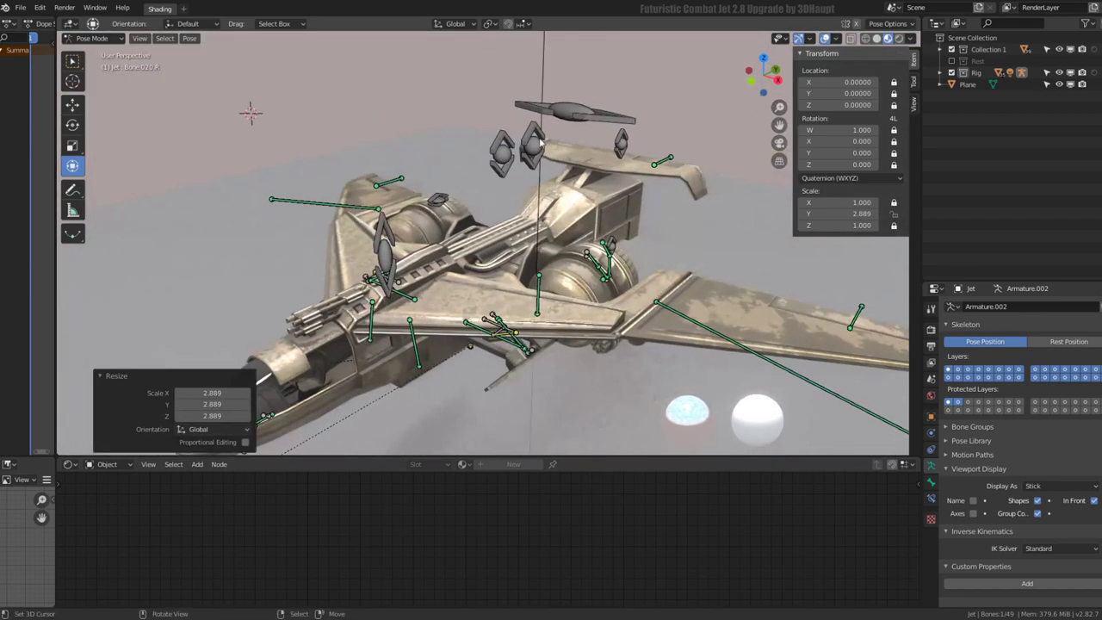
{"action": "key", "text": "s"}
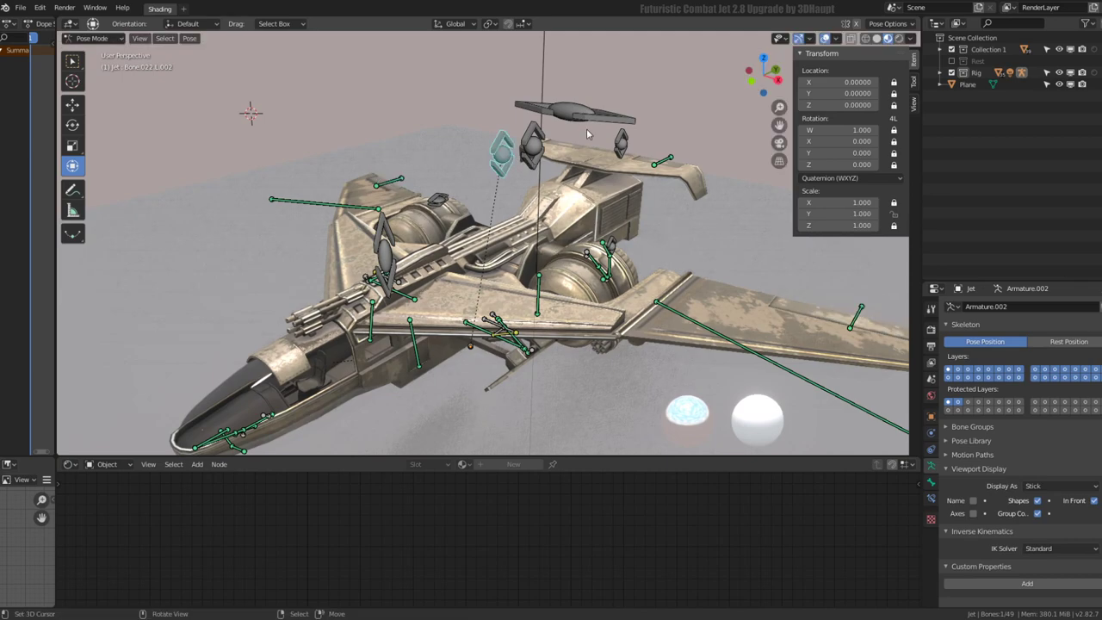
{"action": "middle_click_drag", "start_coordinate": [587, 111], "coordinate": [528, 127]}
{"action": "key", "text": "s"}
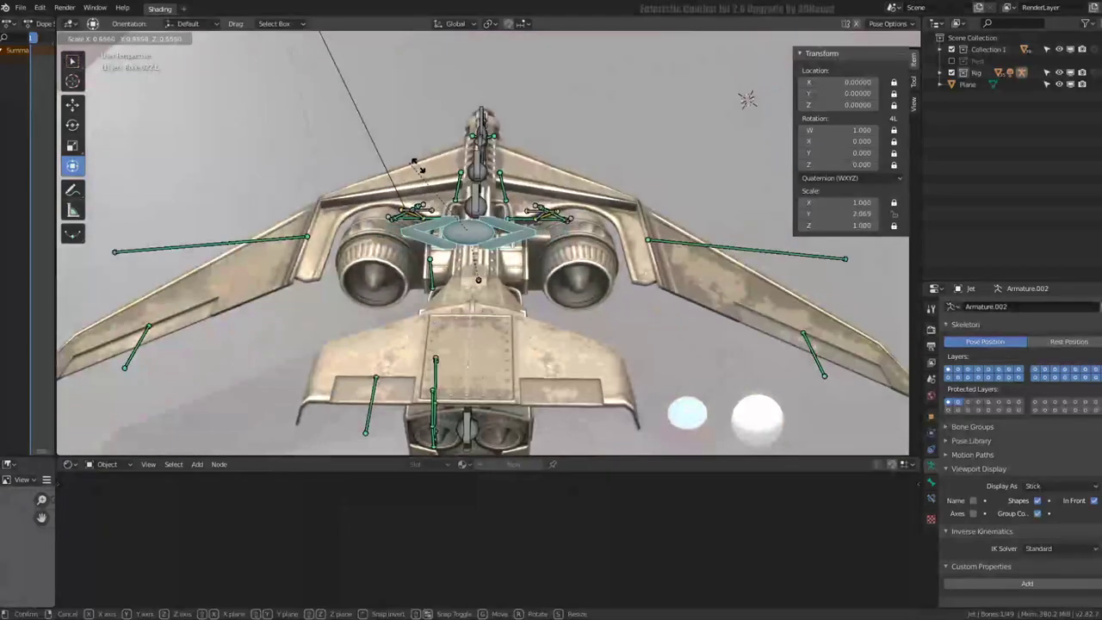
{"action": "left_click", "coordinate": [475, 201]}
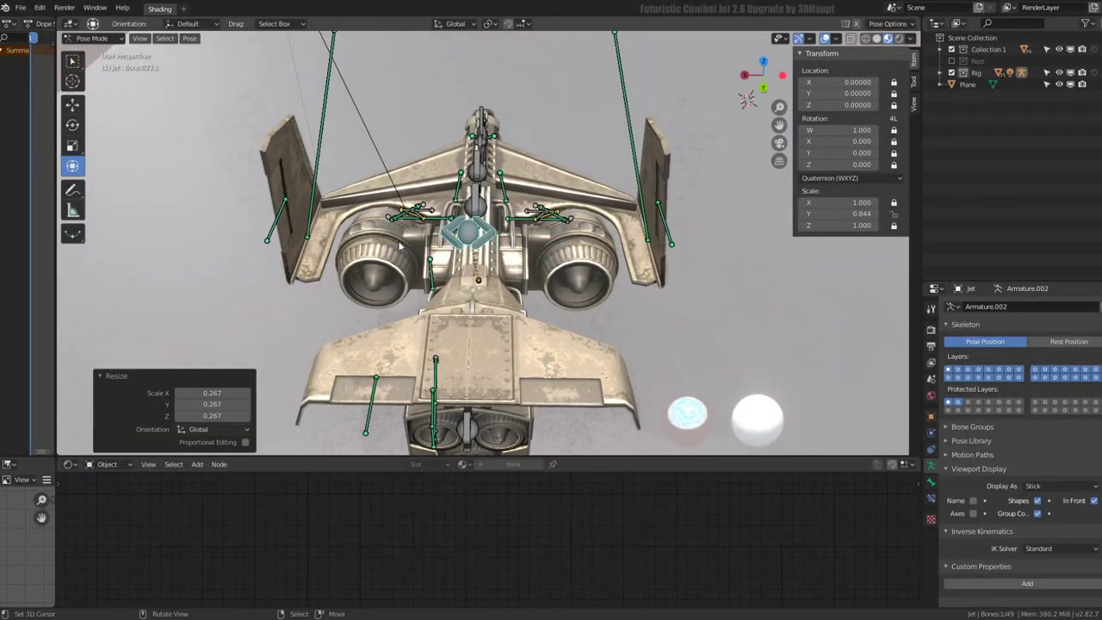
{"action": "mouse_move", "coordinate": [475, 201]}
{"action": "middle_mouse_down"}
{"action": "mouse_move", "coordinate": [522, 207]}
{"action": "mouse_move", "coordinate": [690, 303]}
{"action": "middle_mouse_up"}
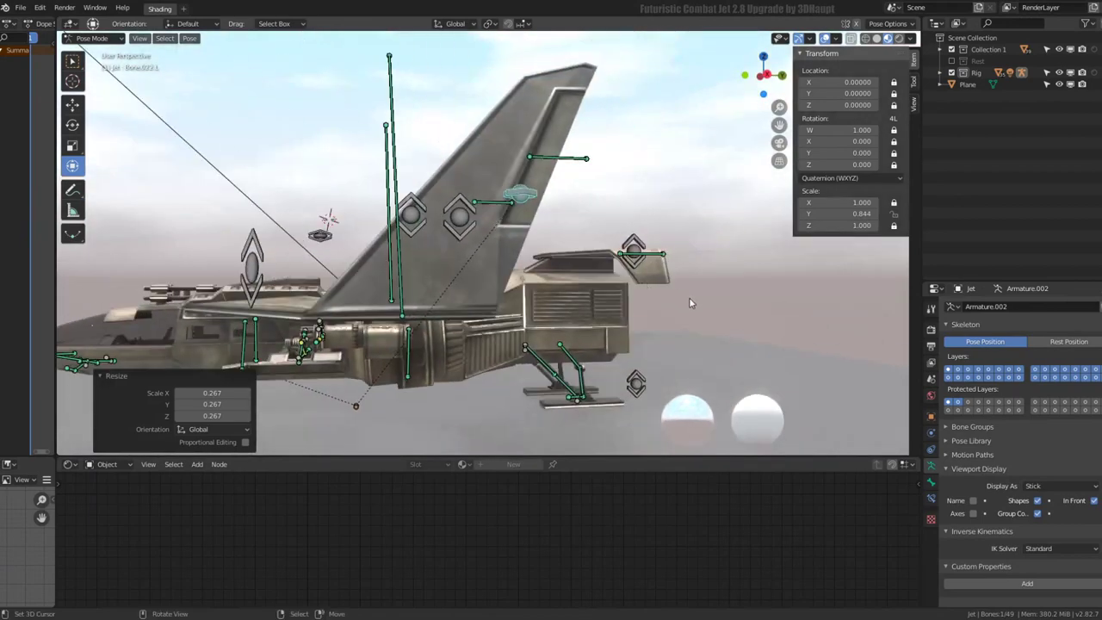
{"action": "left_click", "coordinate": [637, 229]}
{"action": "mouse_move", "coordinate": [637, 229]}
{"action": "middle_mouse_down"}
{"action": "mouse_move", "coordinate": [543, 276]}
{"action": "mouse_move", "coordinate": [570, 261]}
{"action": "mouse_move", "coordinate": [517, 250]}
{"action": "middle_mouse_up"}
{"action": "scroll", "coordinate": [573, 260], "scroll_direction": "up", "scroll_amount": 3}
{"action": "key", "text": "ctrl+Tab"}
{"action": "left_click", "coordinate": [247, 214]}
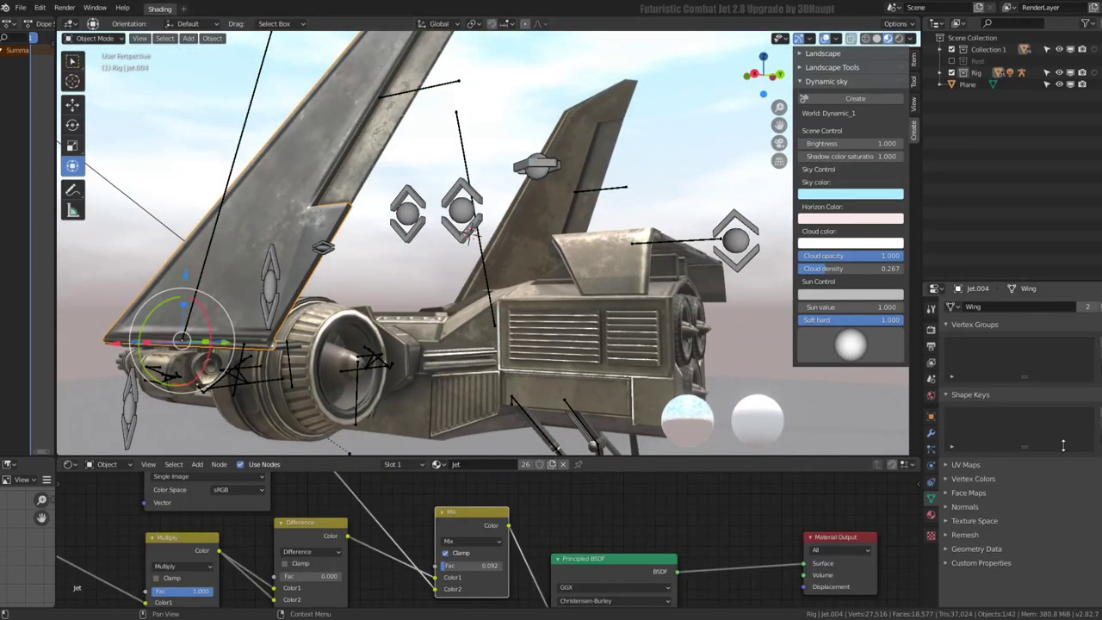
On jet.004, toggle Edge Split's viewport display and add a Subdivision Surface above it
{"action": "left_click", "coordinate": [931, 433]}
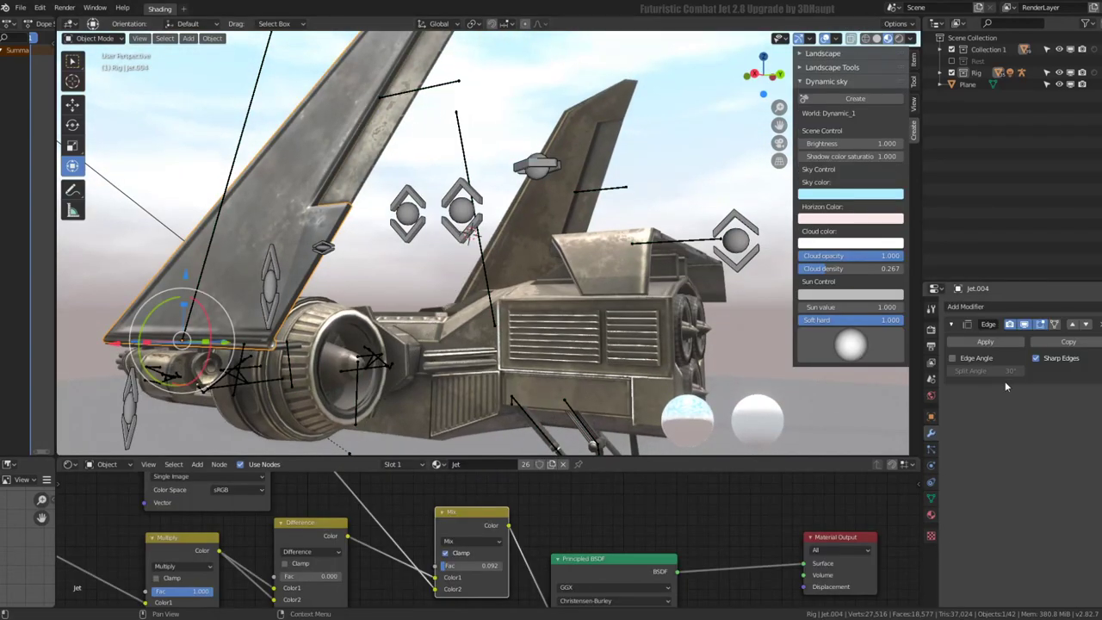
{"action": "left_click", "coordinate": [1024, 324]}
{"action": "left_click", "coordinate": [1024, 324]}
{"action": "left_click", "coordinate": [1013, 307]}
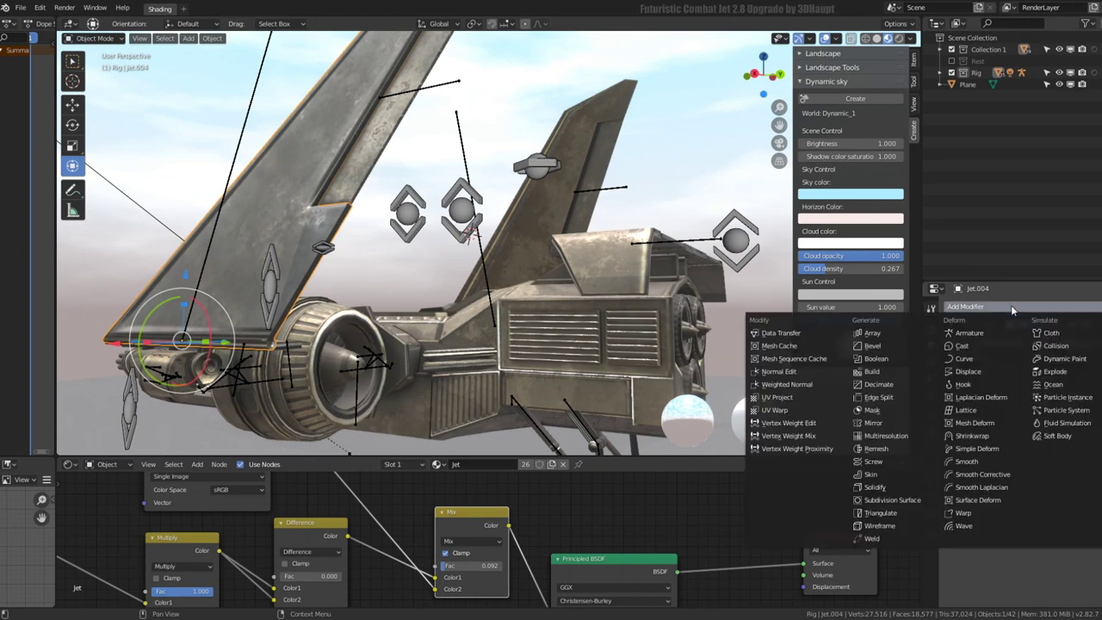
{"action": "left_click", "coordinate": [913, 500]}
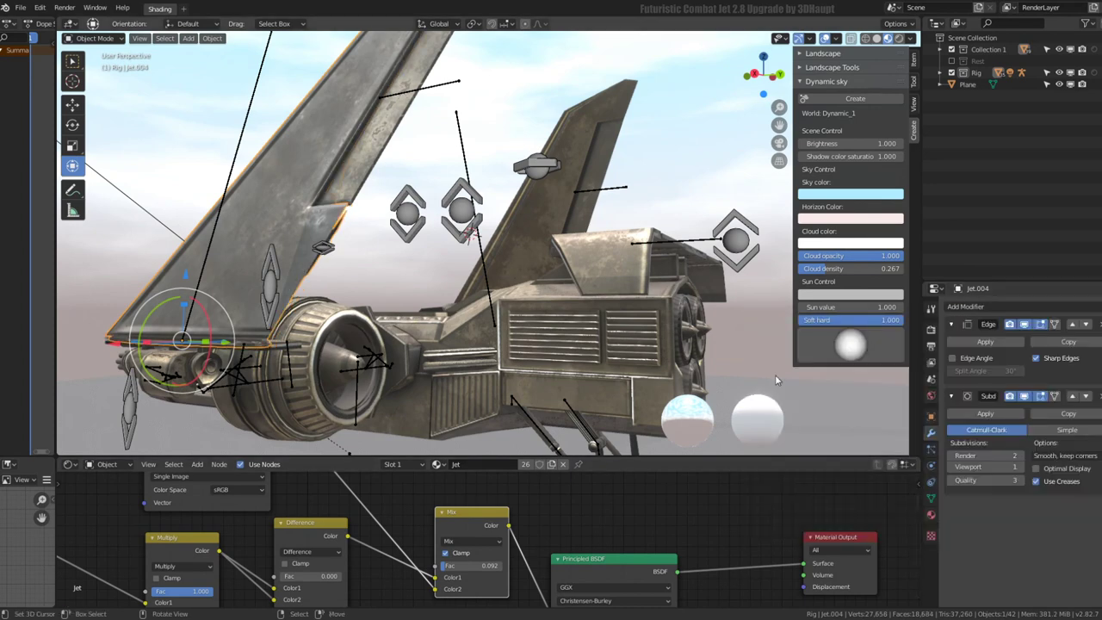
{"action": "left_click", "coordinate": [1075, 397]}
{"action": "middle_click_drag", "start_coordinate": [621, 242], "coordinate": [529, 158]}
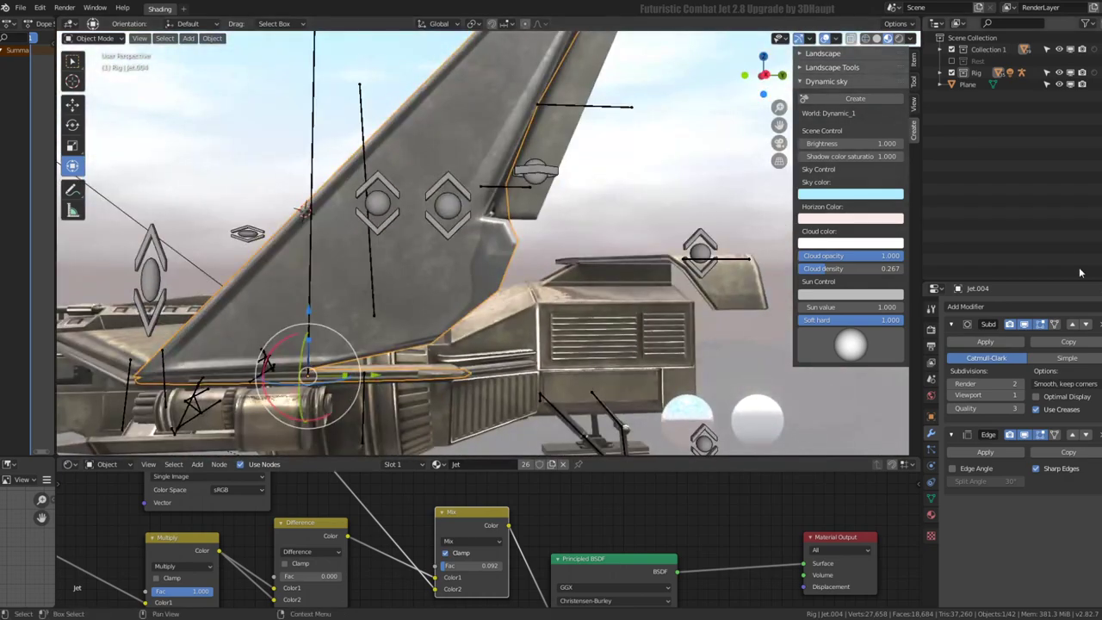
{"action": "mouse_move", "coordinate": [551, 215]}
{"action": "middle_mouse_down"}
{"action": "mouse_move", "coordinate": [527, 183]}
{"action": "mouse_move", "coordinate": [508, 184]}
{"action": "middle_mouse_up"}
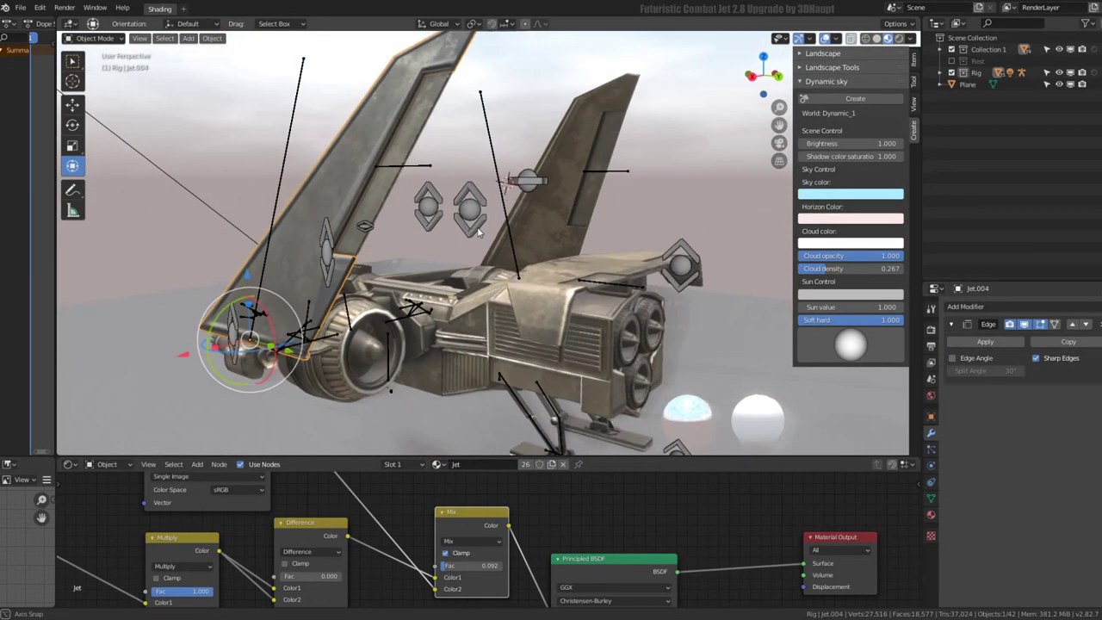
{"action": "mouse_move", "coordinate": [392, 204]}
{"action": "middle_mouse_down"}
{"action": "mouse_move", "coordinate": [531, 264]}
{"action": "mouse_move", "coordinate": [542, 234]}
{"action": "middle_mouse_up"}
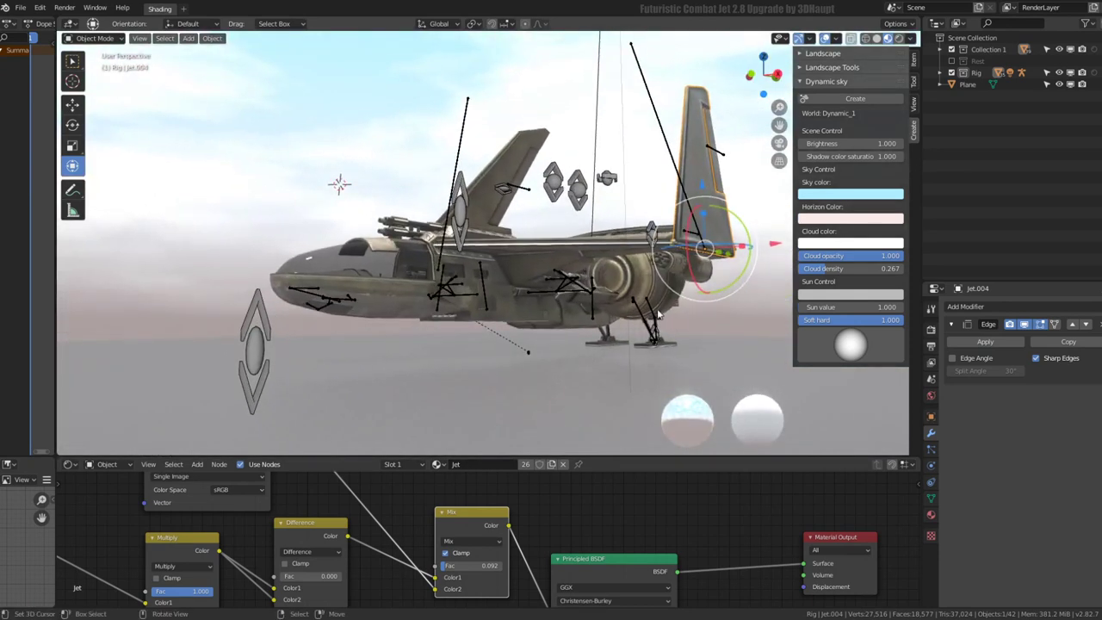
Scale the landing gear control along Y to fold the gear, redoing it once
{"action": "left_click", "coordinate": [606, 193]}
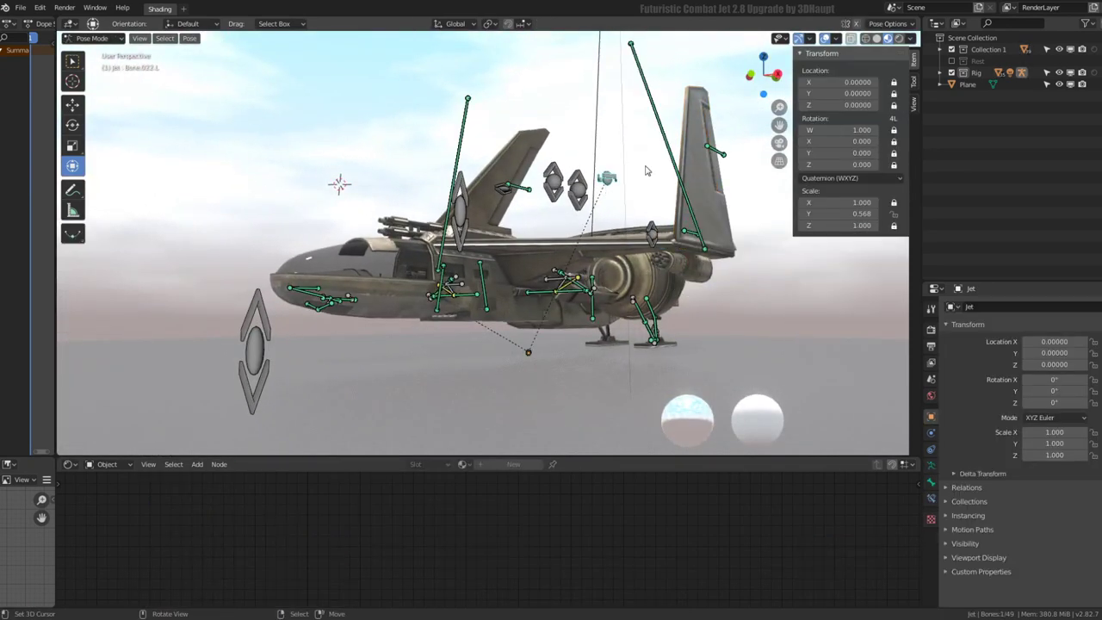
{"action": "middle_click_drag", "start_coordinate": [647, 170], "coordinate": [730, 265]}
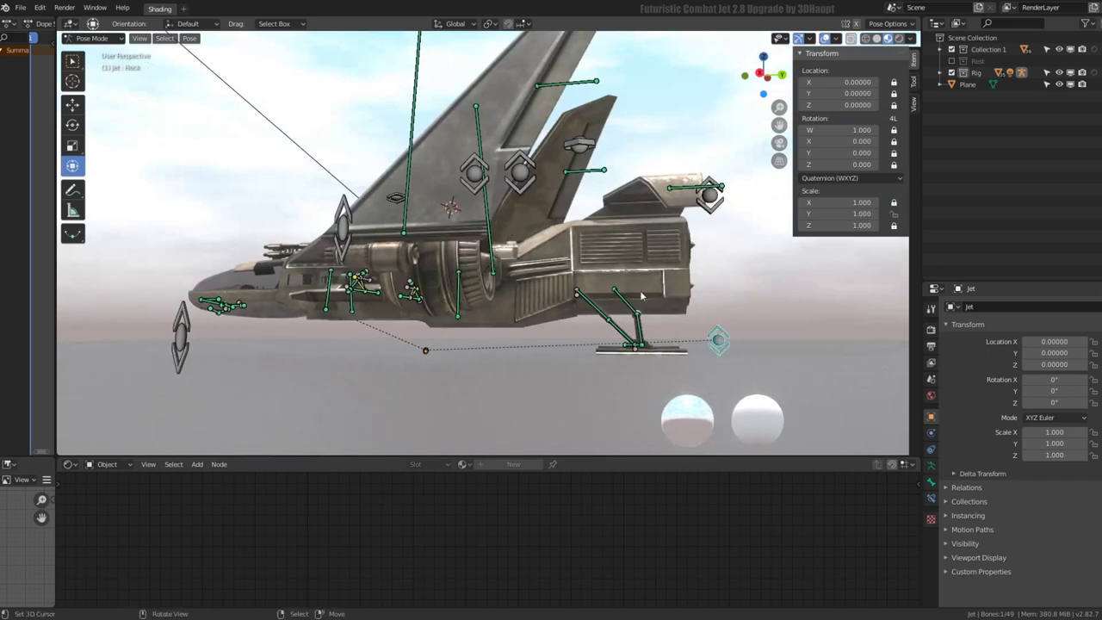
{"action": "key", "text": "s"}
{"action": "key", "text": "y"}
{"action": "left_click", "coordinate": [531, 205]}
{"action": "key", "text": "ctrl+z"}
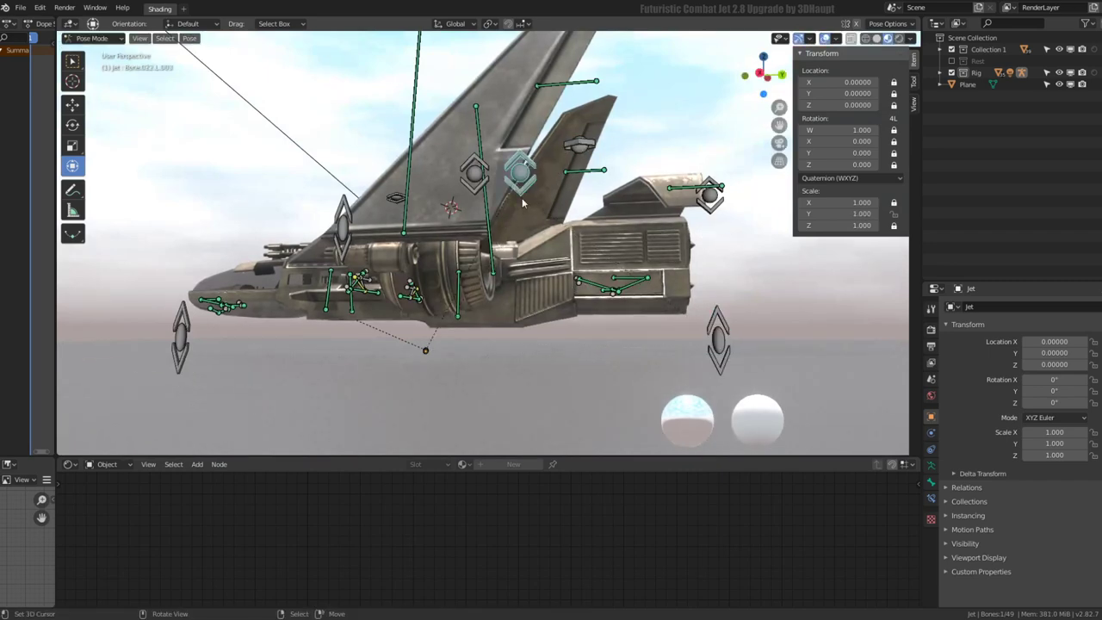
{"action": "key", "text": "s"}
{"action": "key", "text": "y"}
{"action": "left_click", "coordinate": [534, 216]}
Scale another gear control, last by 7.218, and check the underside
{"action": "mouse_move", "coordinate": [534, 215]}
{"action": "middle_mouse_down"}
{"action": "mouse_move", "coordinate": [487, 279]}
{"action": "mouse_move", "coordinate": [689, 224]}
{"action": "mouse_move", "coordinate": [519, 162]}
{"action": "middle_mouse_up"}
{"action": "key", "text": "s"}
{"action": "left_click", "coordinate": [711, 218]}
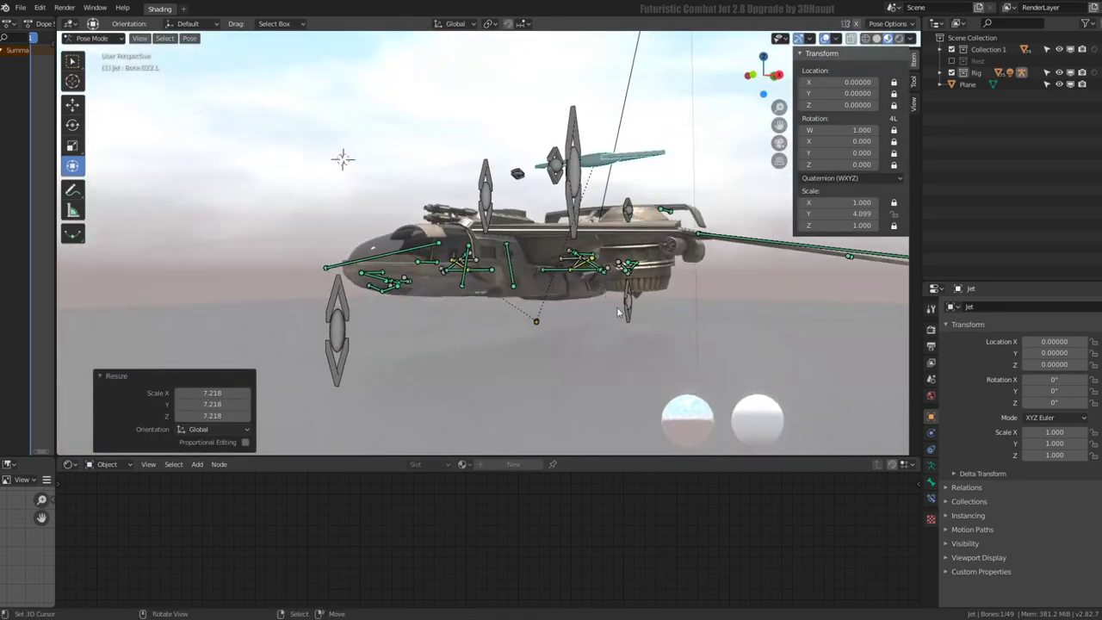
{"action": "mouse_move", "coordinate": [534, 208]}
{"action": "middle_mouse_down"}
{"action": "mouse_move", "coordinate": [431, 123]}
{"action": "mouse_move", "coordinate": [446, 224]}
{"action": "mouse_move", "coordinate": [606, 245]}
{"action": "mouse_move", "coordinate": [619, 265]}
{"action": "mouse_move", "coordinate": [658, 254]}
{"action": "mouse_move", "coordinate": [568, 244]}
{"action": "middle_mouse_up"}
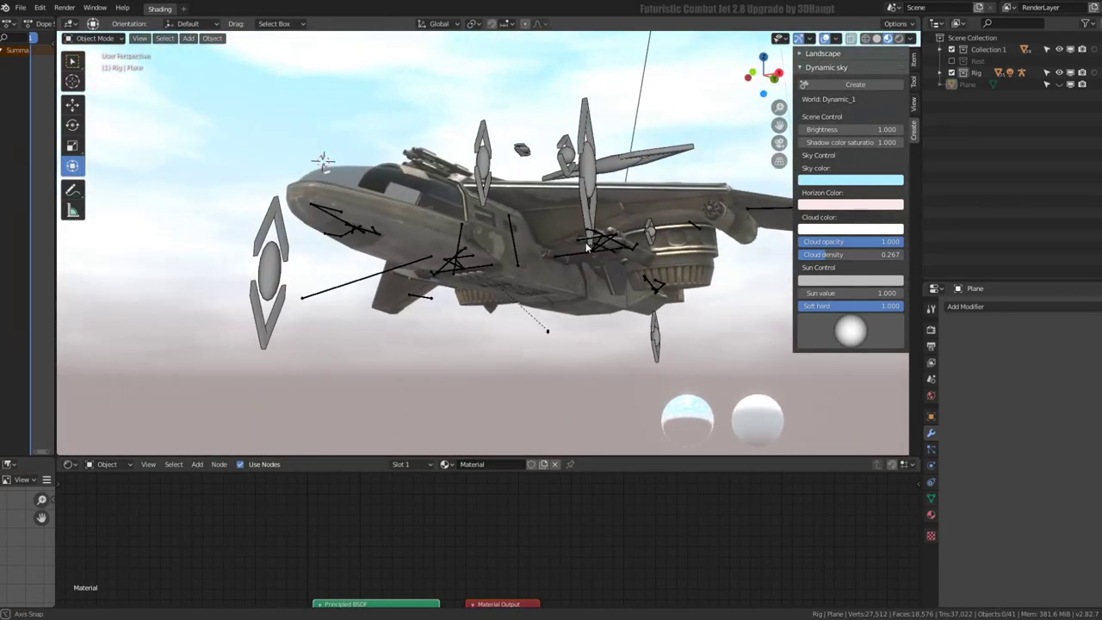